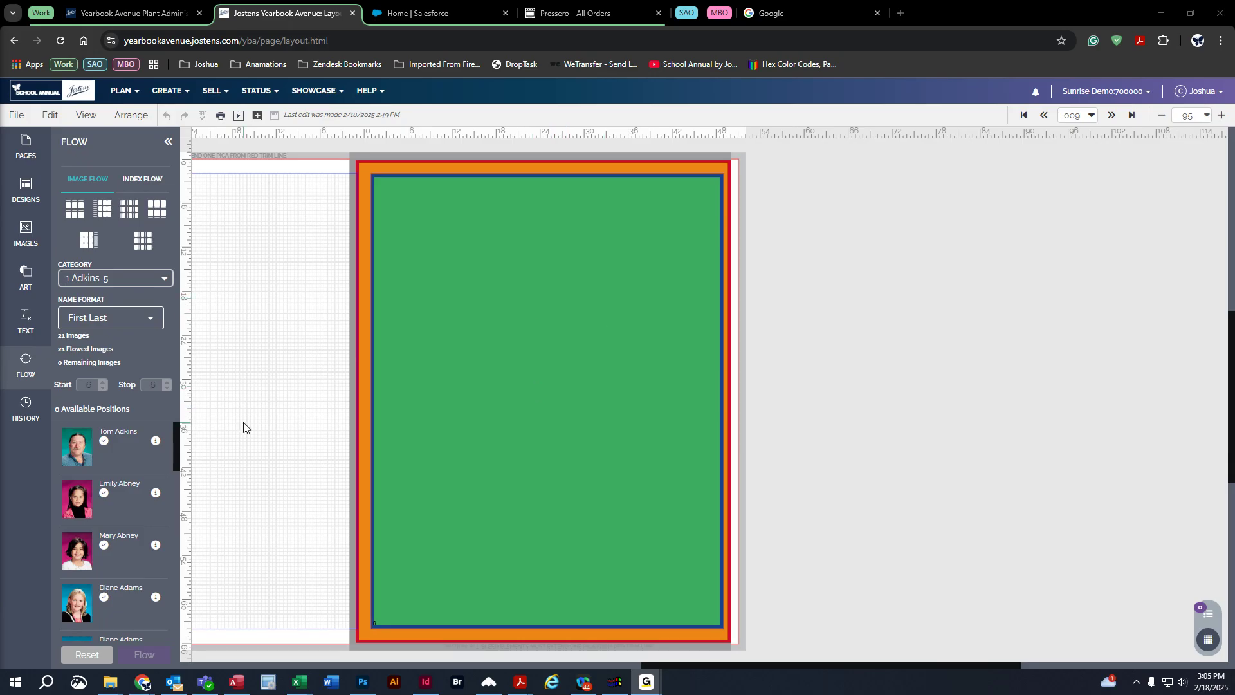
# Place the 100_2144.jpg photo from the Academics images on the middle of the green page
pyautogui.click(26, 233)
pyautogui.moveTo(109, 334); pyautogui.dragTo(570, 323)
pyautogui.click(736, 419)
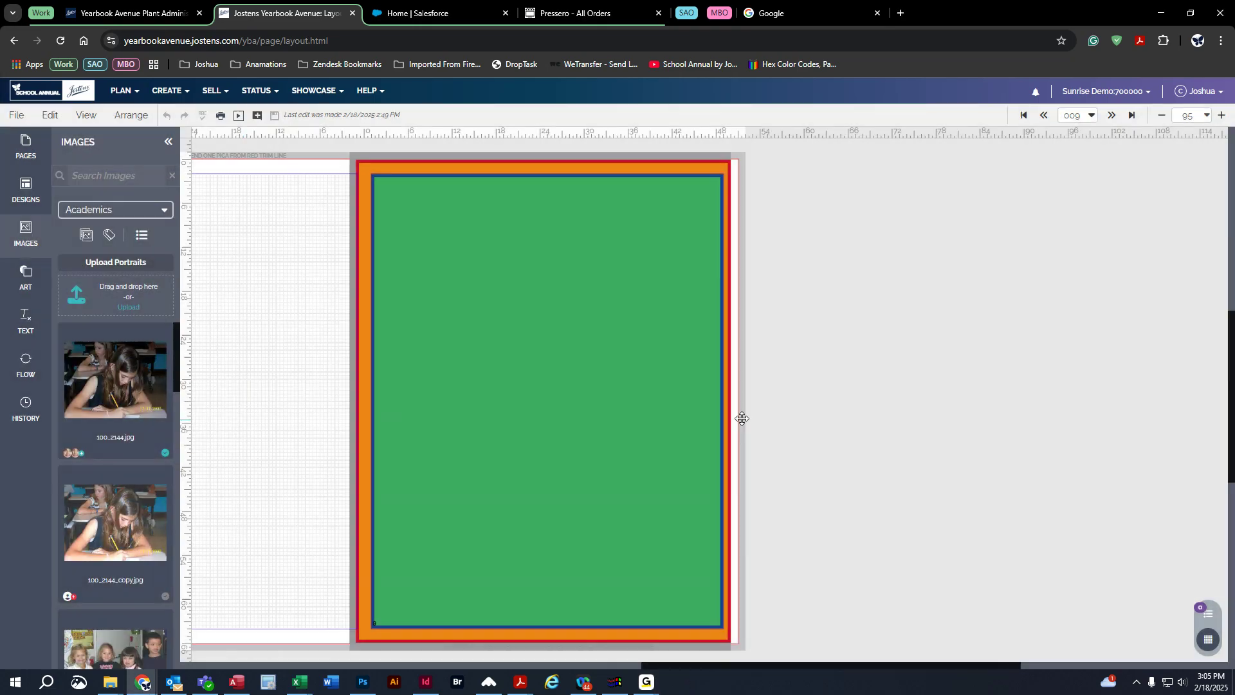
pyautogui.moveTo(165, 380); pyautogui.dragTo(809, 430)
pyautogui.click(771, 418)
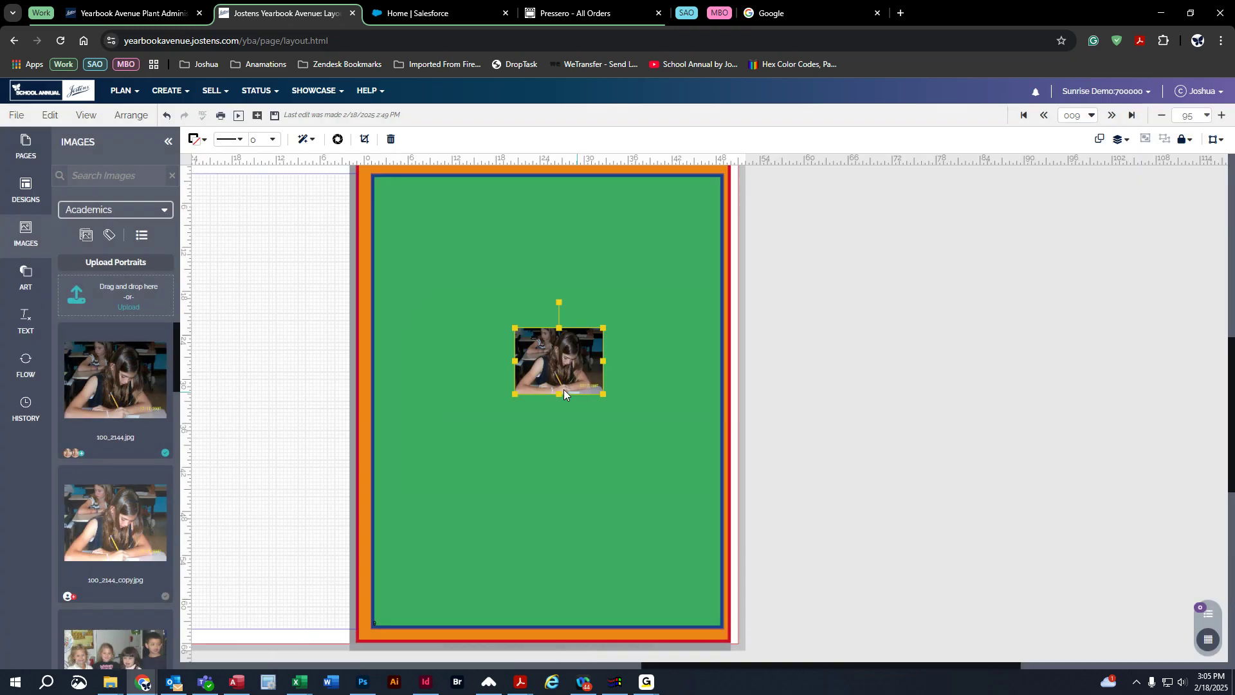
# Enlarge the classroom photo and position it so it bleeds off the page's upper-right corner
pyautogui.moveTo(609, 393); pyautogui.dragTo(617, 260)
pyautogui.scroll(1, 659, 379)
pyautogui.scroll(1, 658, 385)
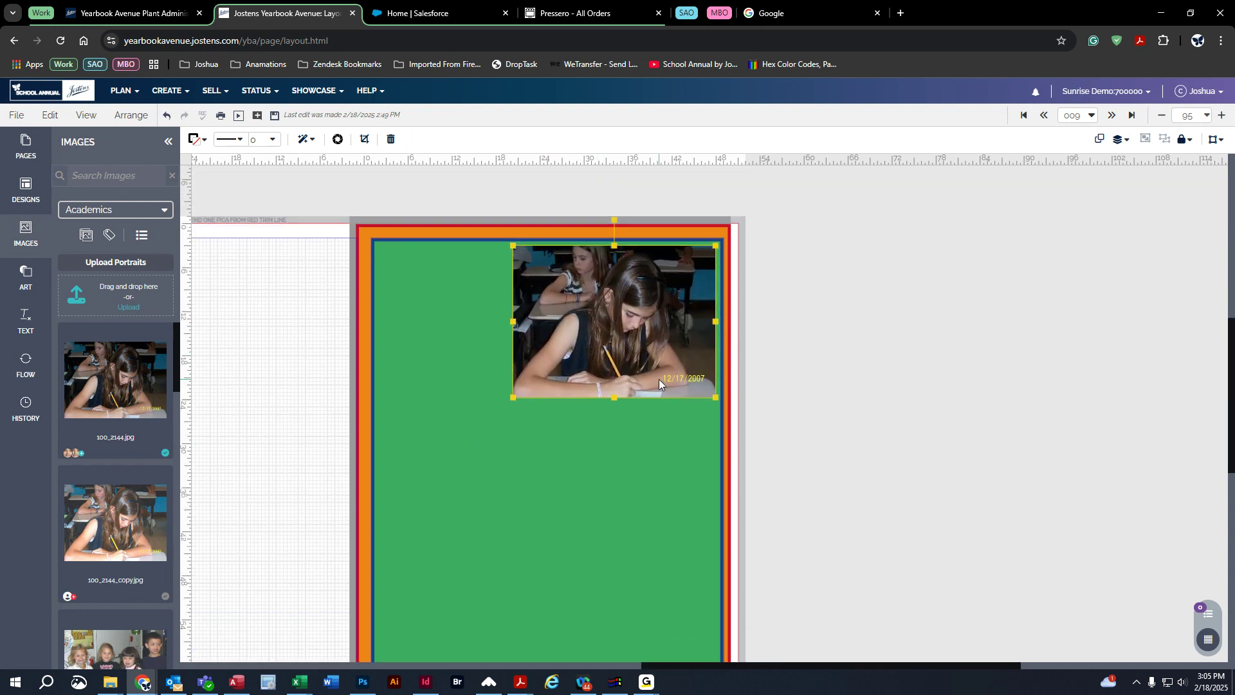
pyautogui.moveTo(624, 309); pyautogui.dragTo(659, 283)
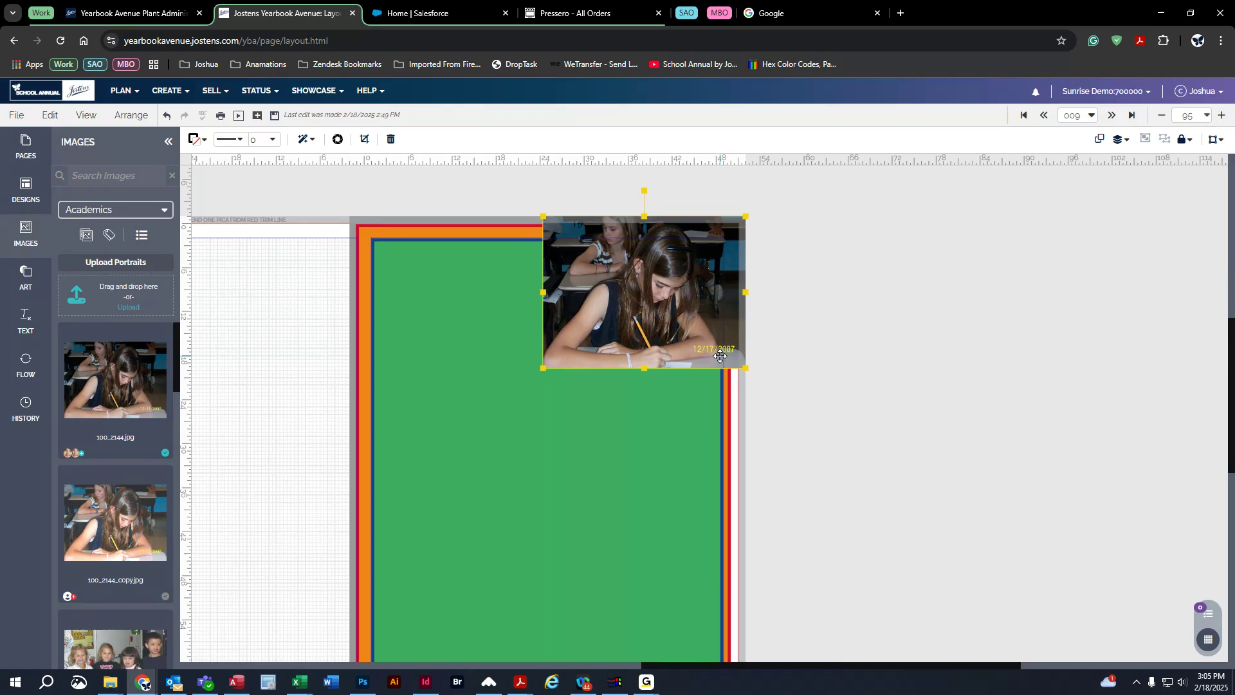
# Move the classroom photo back inside the green area and unlock all the background shapes
pyautogui.click(412, 315)
pyautogui.moveTo(653, 305); pyautogui.dragTo(569, 397)
pyautogui.moveTo(774, 669); pyautogui.dragTo(711, 666)
pyautogui.moveTo(489, 197); pyautogui.dragTo(609, 335)
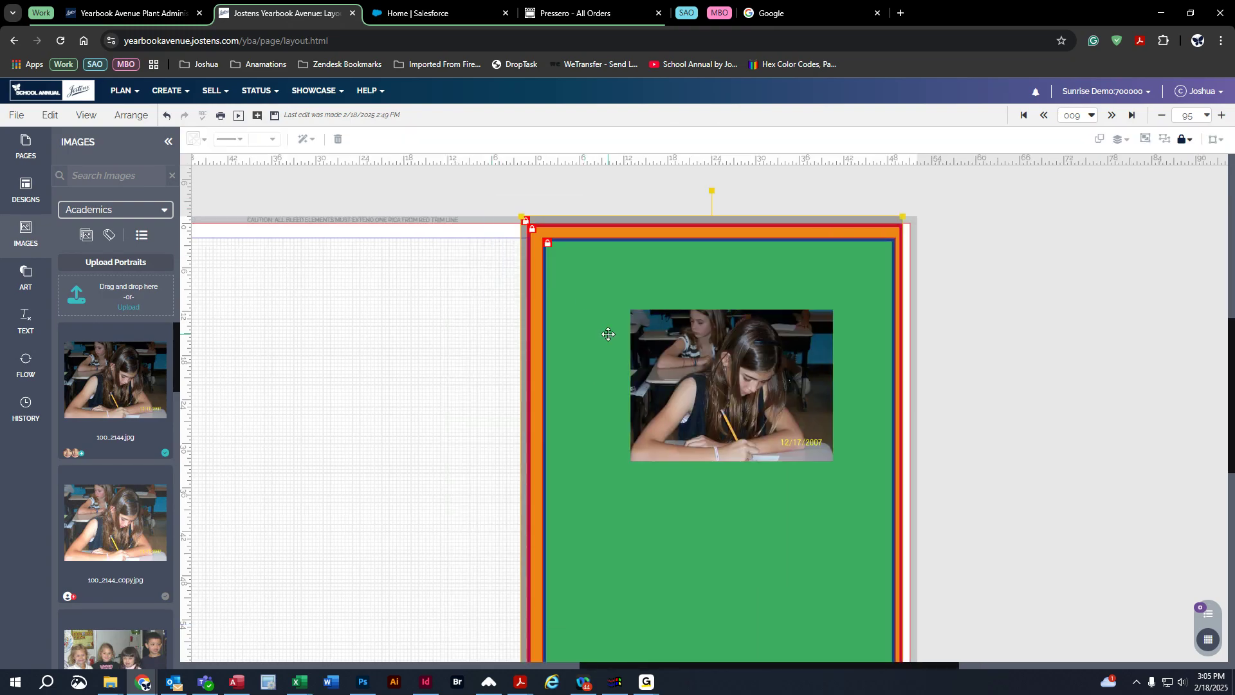
pyautogui.click(132, 115)
pyautogui.moveTo(137, 144)
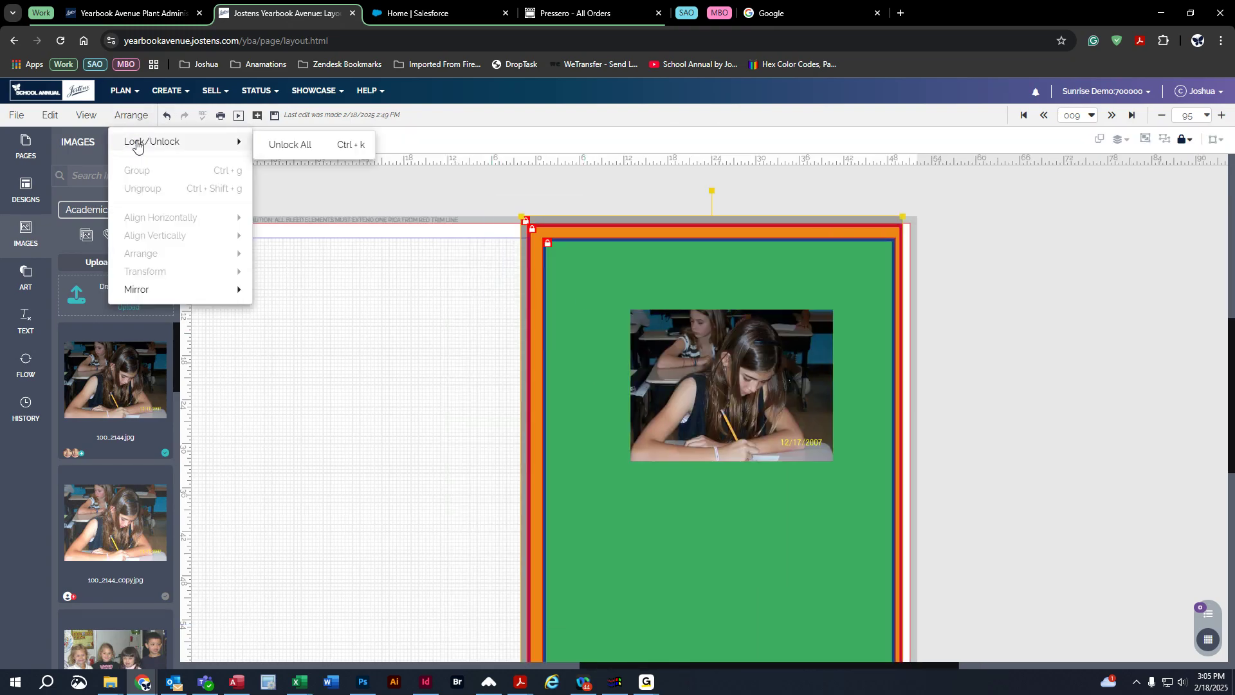
pyautogui.click(290, 145)
# Move the unlocked background rectangles together onto the facing left page
pyautogui.moveTo(621, 296); pyautogui.dragTo(221, 287)
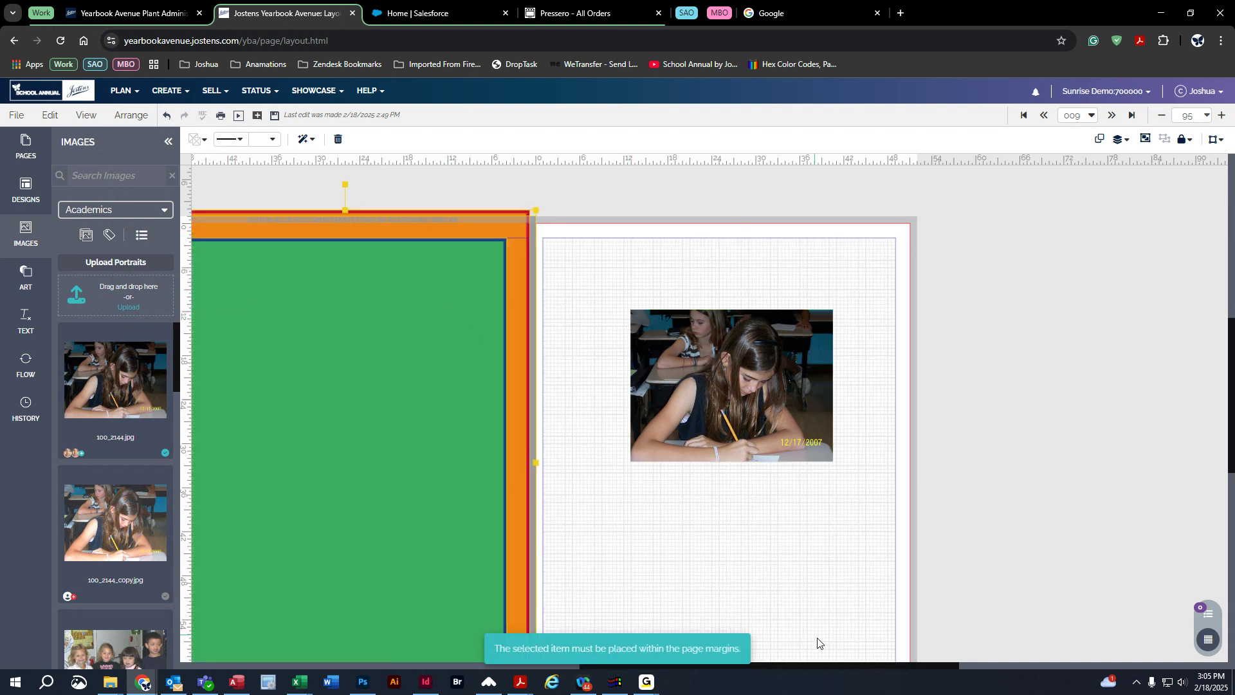
pyautogui.moveTo(824, 665); pyautogui.dragTo(773, 666)
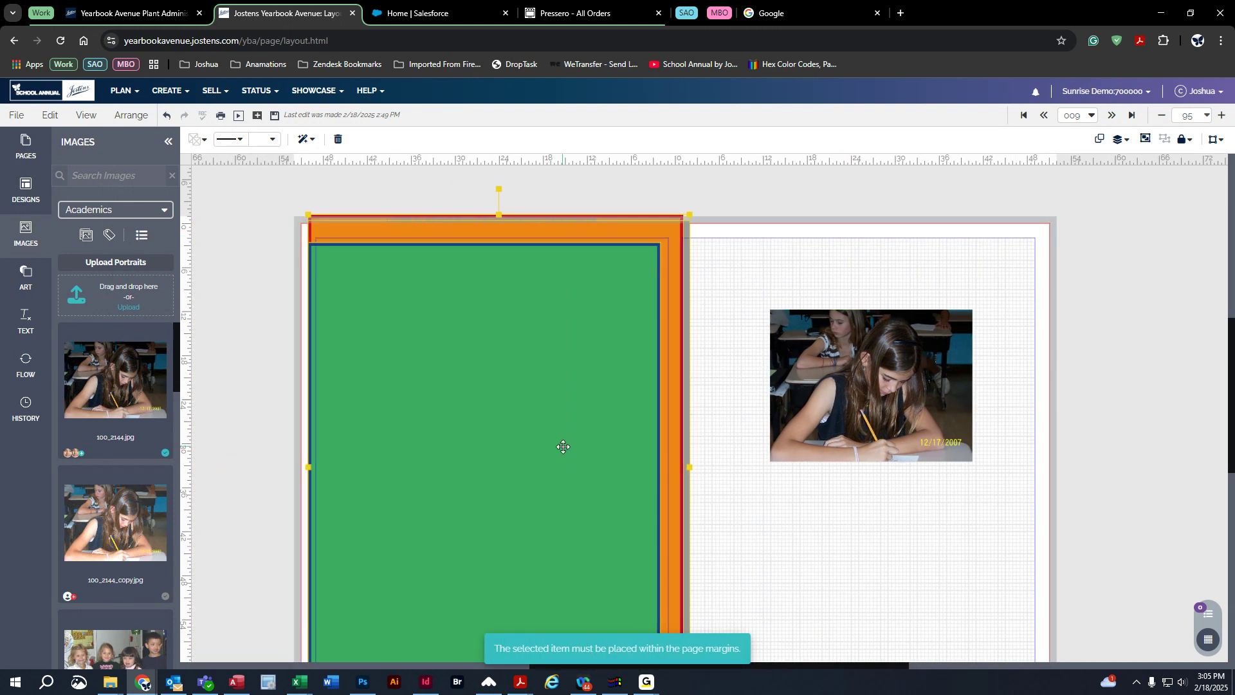
pyautogui.click(218, 368)
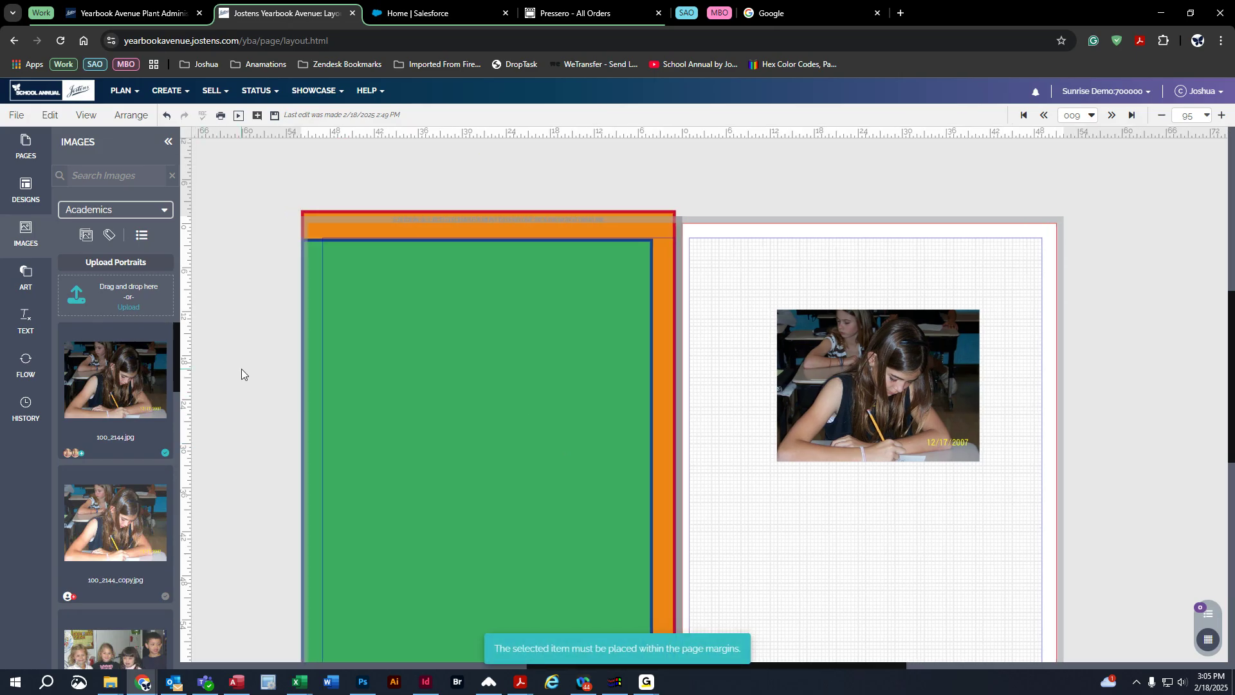
# Shift the green rectangle toward the gutter and resize the orange rectangle's top and gutter edges to the left page's outer limits
pyautogui.moveTo(400, 380)
pyautogui.mouseDown()
pyautogui.moveTo(422, 384)
pyautogui.moveTo(414, 377)
pyautogui.mouseUp()
pyautogui.moveTo(590, 226); pyautogui.dragTo(590, 229)
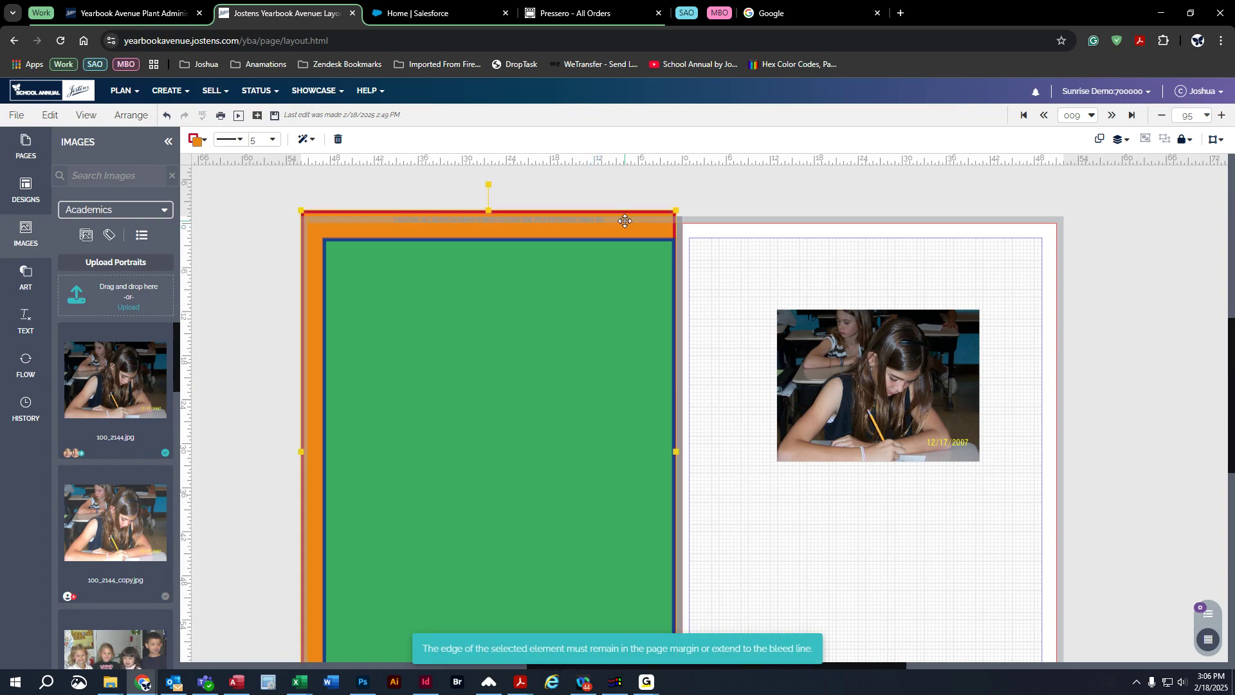
pyautogui.moveTo(489, 212); pyautogui.dragTo(490, 218)
pyautogui.moveTo(675, 455); pyautogui.dragTo(682, 454)
# Move the classroom photo onto the left page, centred in the upper part of the green rectangle
pyautogui.moveTo(890, 383); pyautogui.dragTo(507, 404)
pyautogui.click(315, 252)
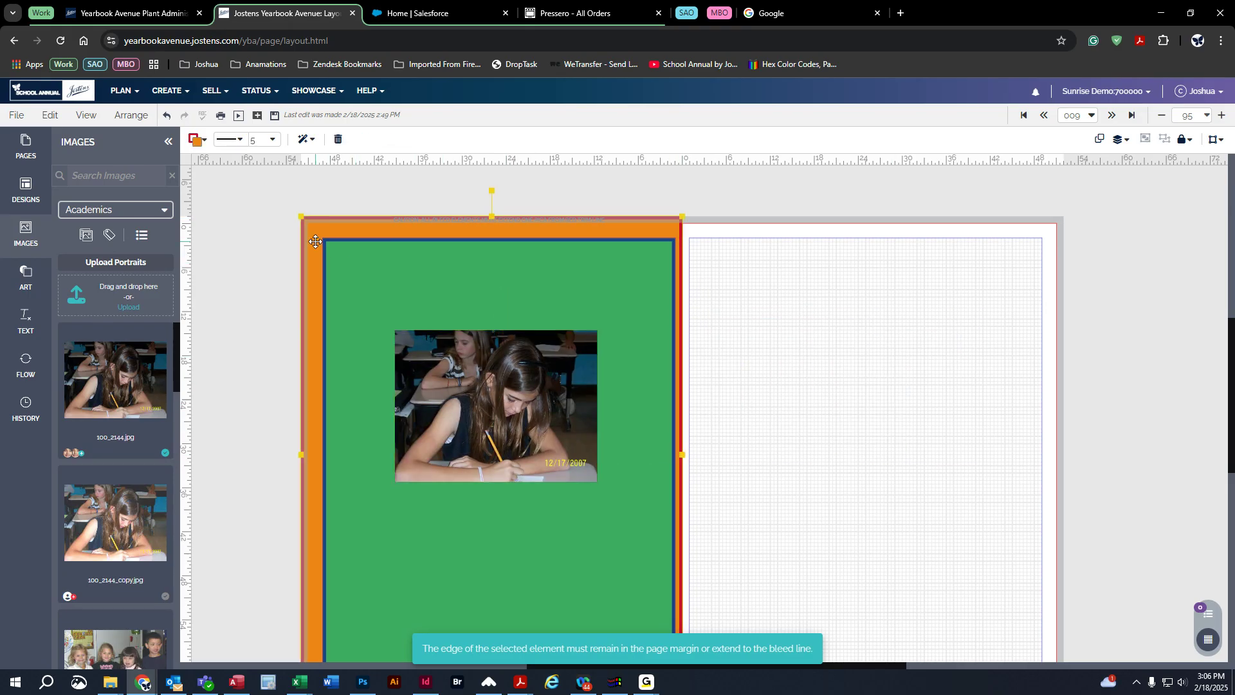
pyautogui.click(299, 455)
pyautogui.moveTo(498, 406)
pyautogui.mouseDown()
pyautogui.moveTo(558, 302)
pyautogui.moveTo(584, 297)
pyautogui.moveTo(496, 293)
pyautogui.moveTo(492, 386)
pyautogui.mouseUp()
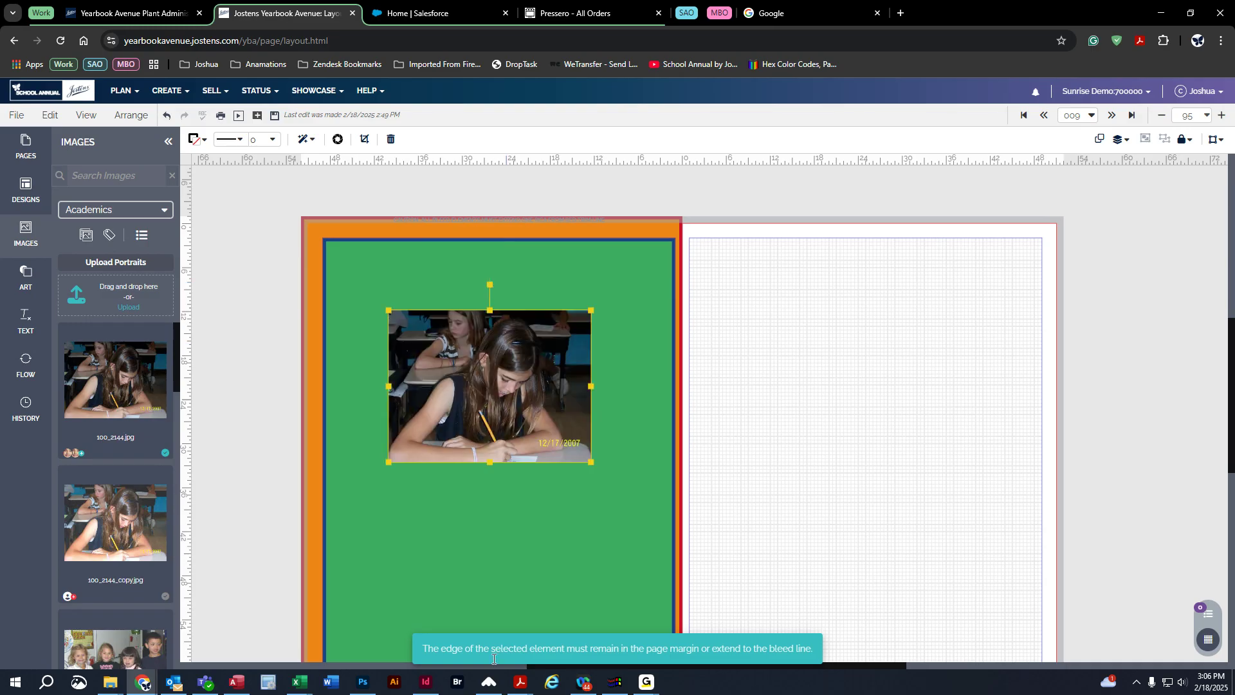
# Select the orange and green background rectangles on the left page and lock them
pyautogui.moveTo(277, 190); pyautogui.dragTo(385, 298)
pyautogui.click(131, 115)
pyautogui.click(273, 144)
# Examine the bleed, trim and margin areas along the left page's upper edge and outer corner up close
pyautogui.scroll(1, 370, 425)
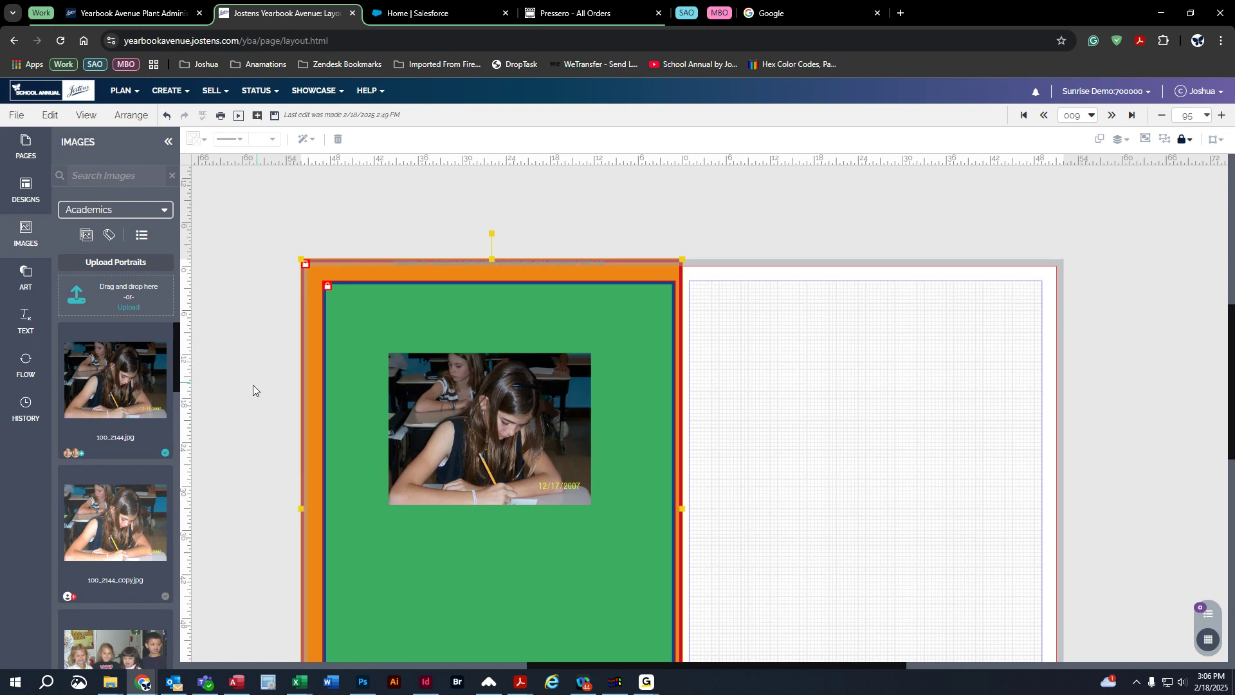
pyautogui.scroll(1, 272, 311)
pyautogui.scroll(1, 274, 313)
pyautogui.scroll(6, 283, 331)
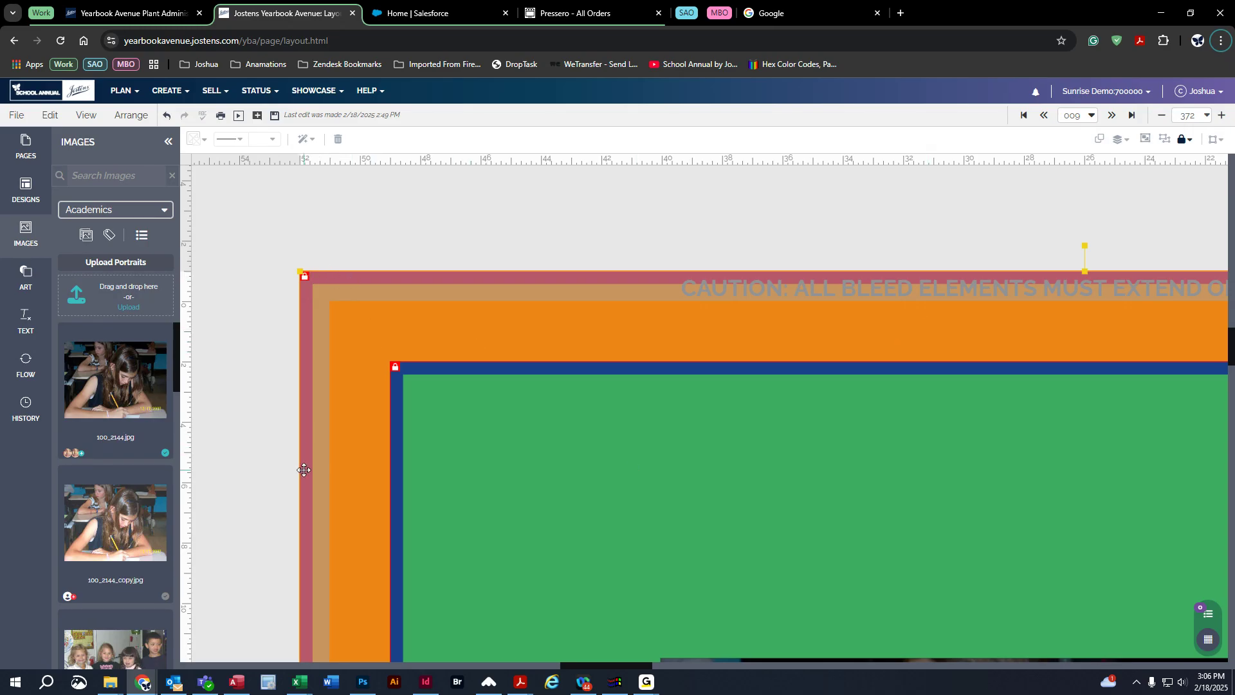
pyautogui.click(264, 345)
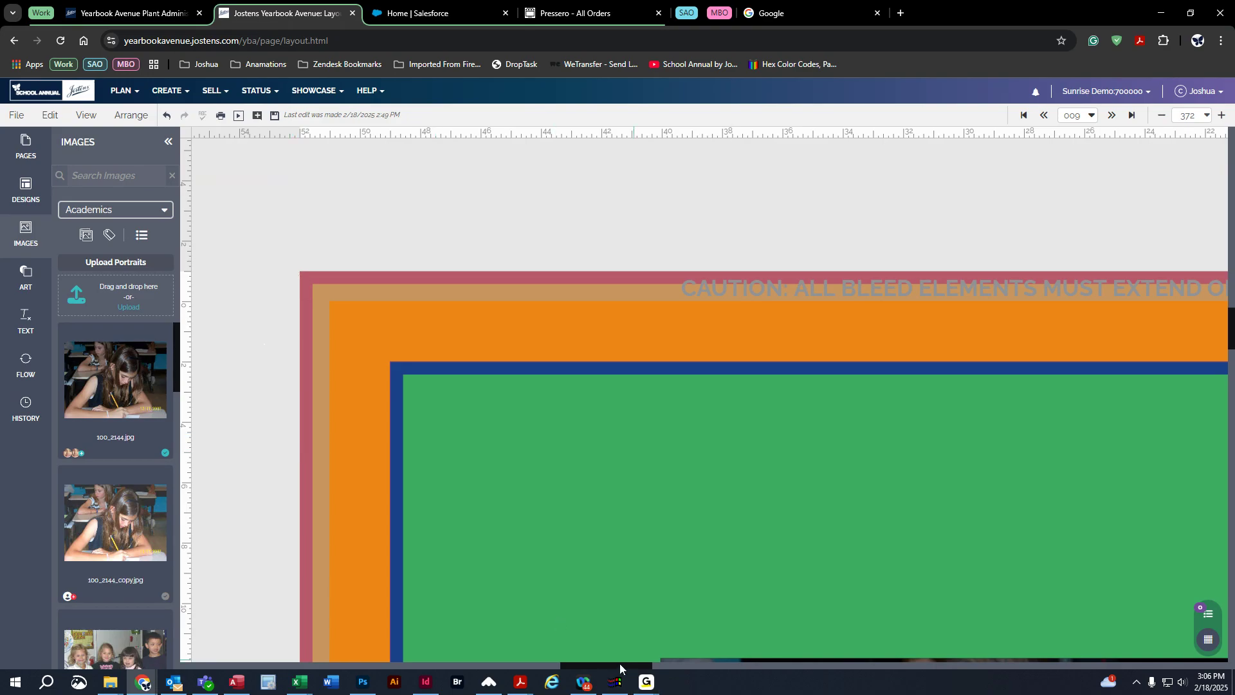
pyautogui.moveTo(621, 669); pyautogui.dragTo(648, 671)
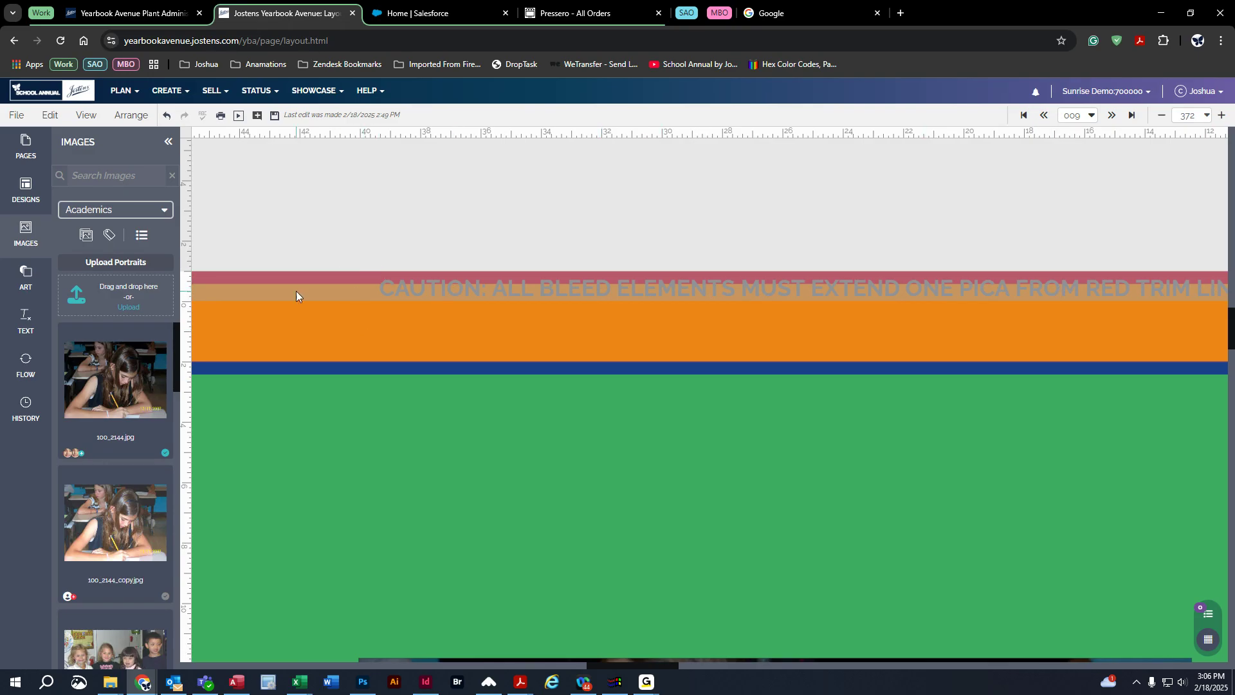
pyautogui.moveTo(630, 667); pyautogui.dragTo(596, 660)
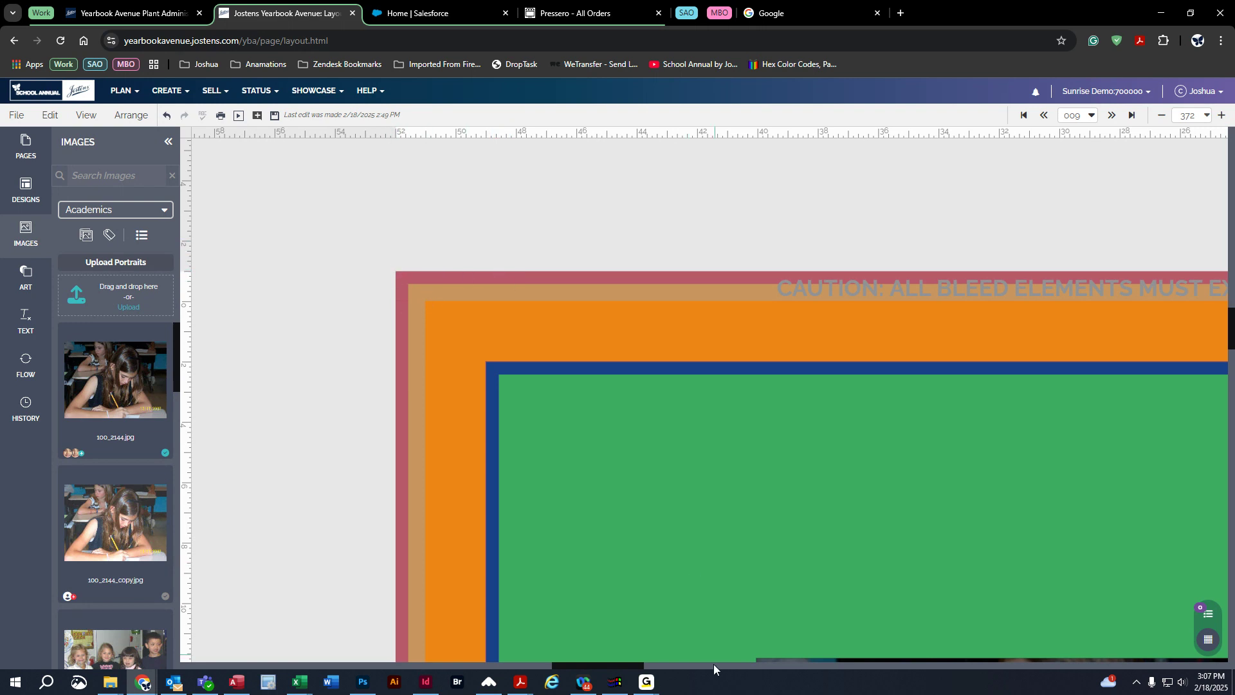
pyautogui.moveTo(625, 666); pyautogui.dragTo(642, 666)
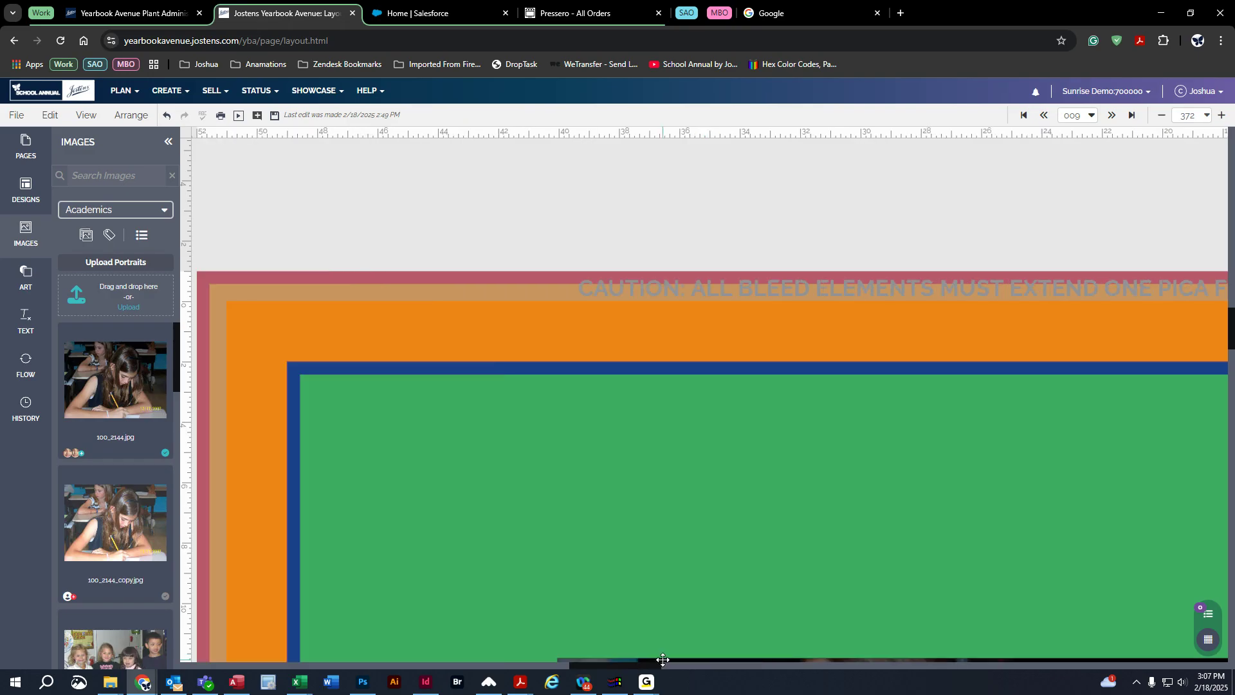
# Place AndrewAGame.jpg on the left page and align it with the upper-left bleed corner
pyautogui.scroll(-5, 113, 540)
pyautogui.scroll(-8, 114, 547)
pyautogui.scroll(3, 116, 555)
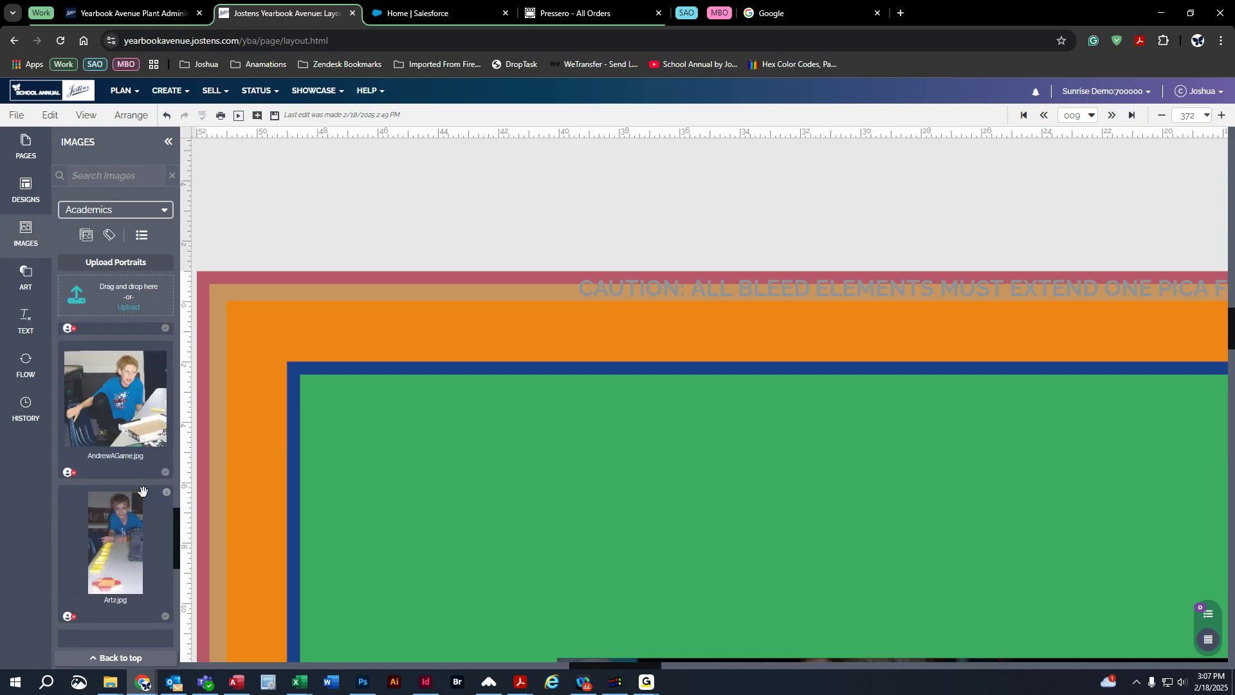
pyautogui.moveTo(118, 390); pyautogui.dragTo(512, 415)
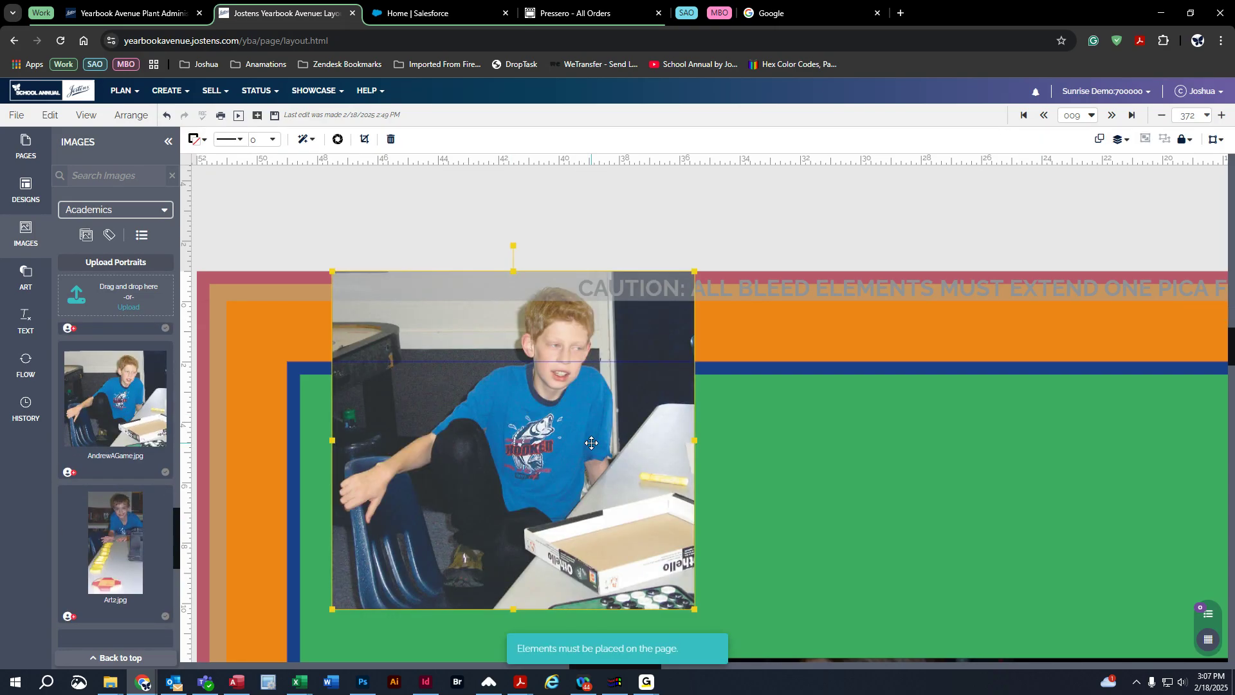
pyautogui.moveTo(592, 442); pyautogui.dragTo(456, 443)
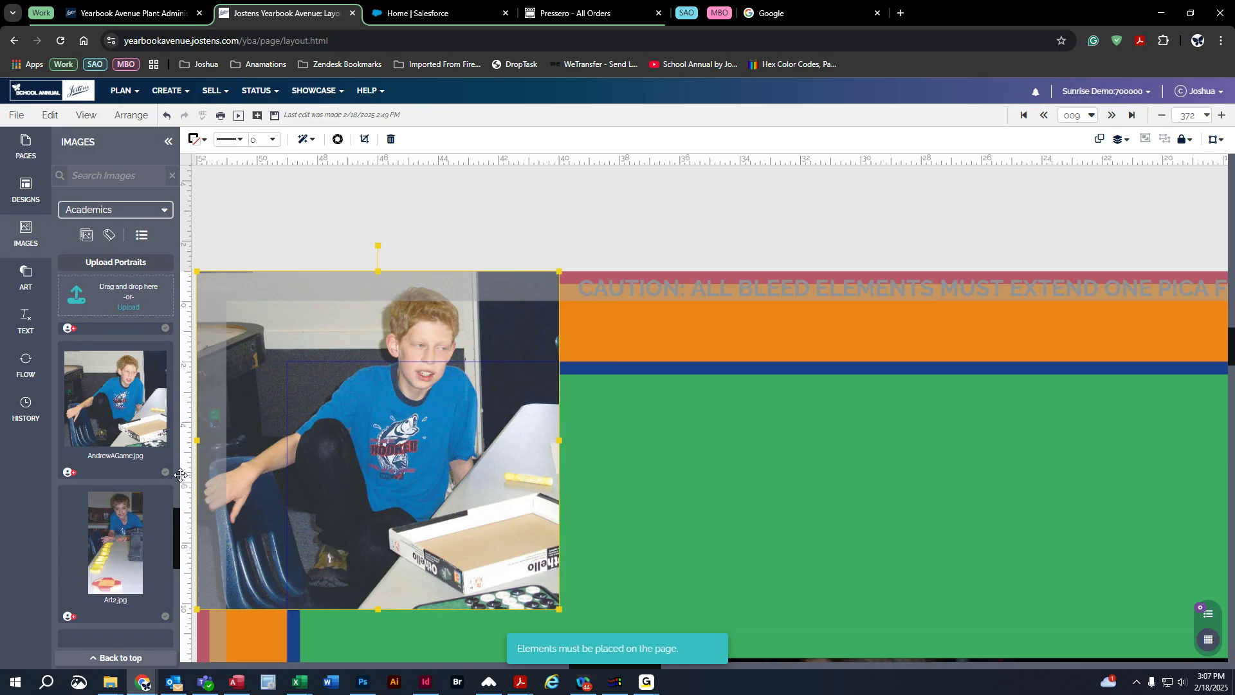
pyautogui.scroll(-1, 755, 545)
pyautogui.moveTo(897, 653); pyautogui.dragTo(901, 196)
pyautogui.scroll(1, 582, 496)
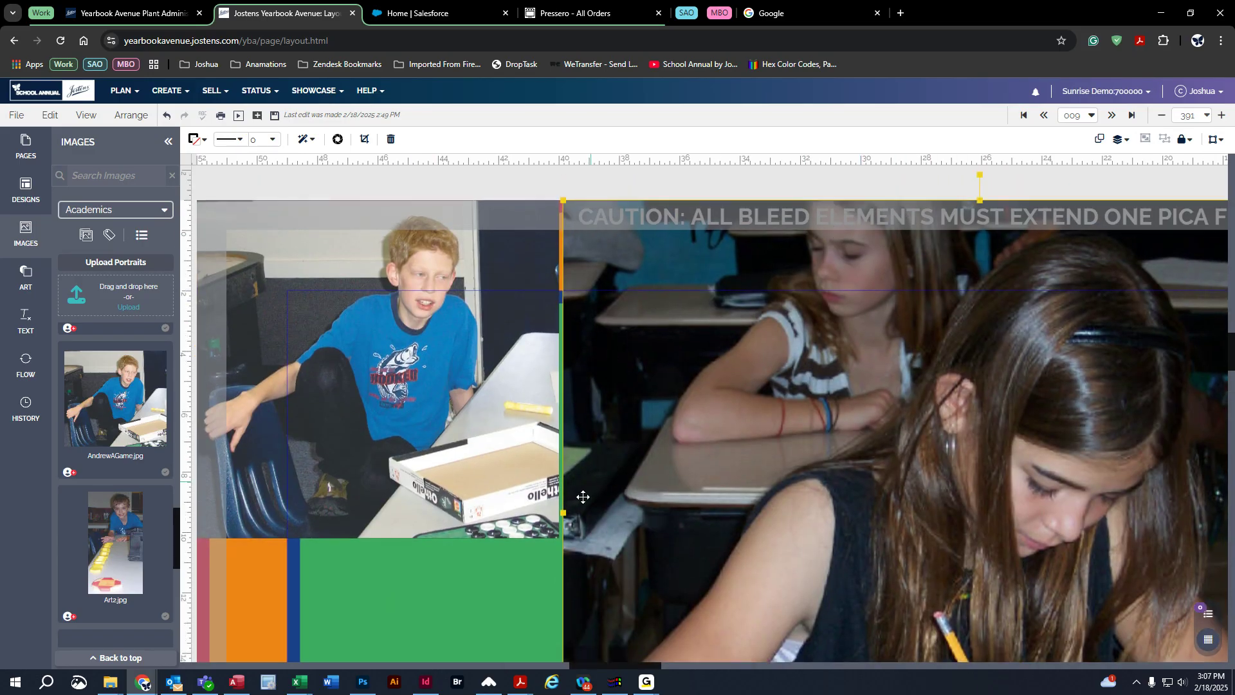
pyautogui.moveTo(631, 671); pyautogui.dragTo(626, 671)
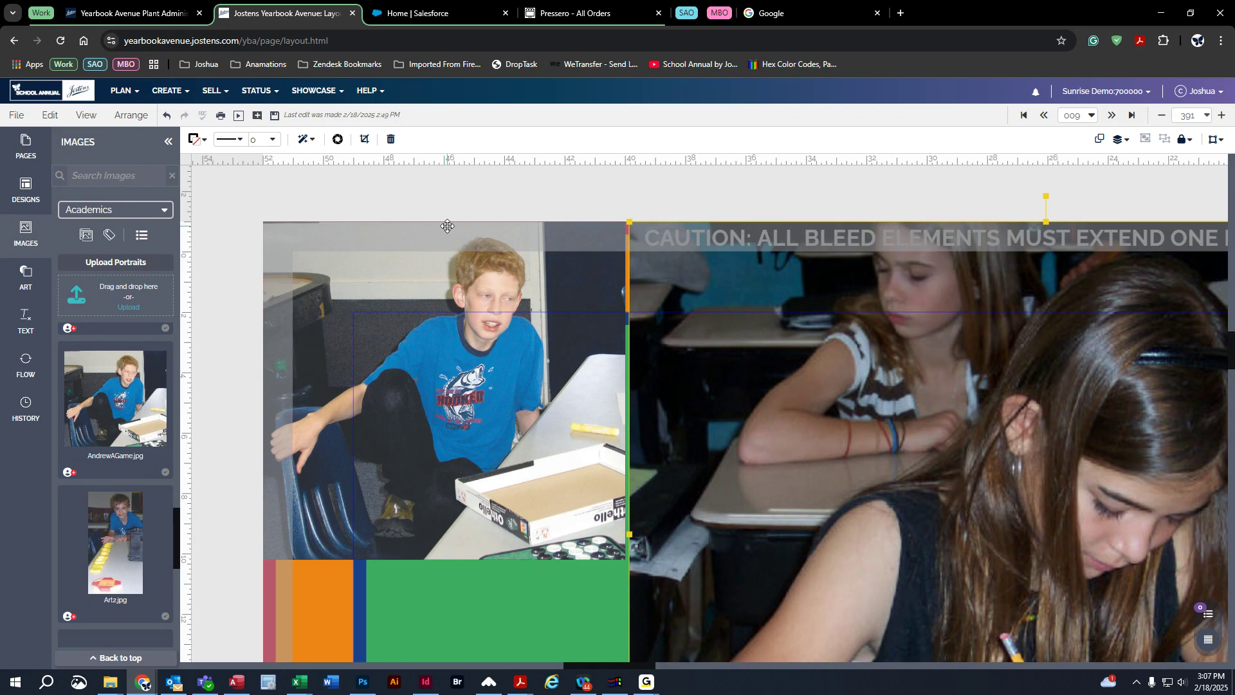
# Open the page's PDF proof, saving the changes first, and examine the photos against the trim lines up close
pyautogui.scroll(-5, 110, 586)
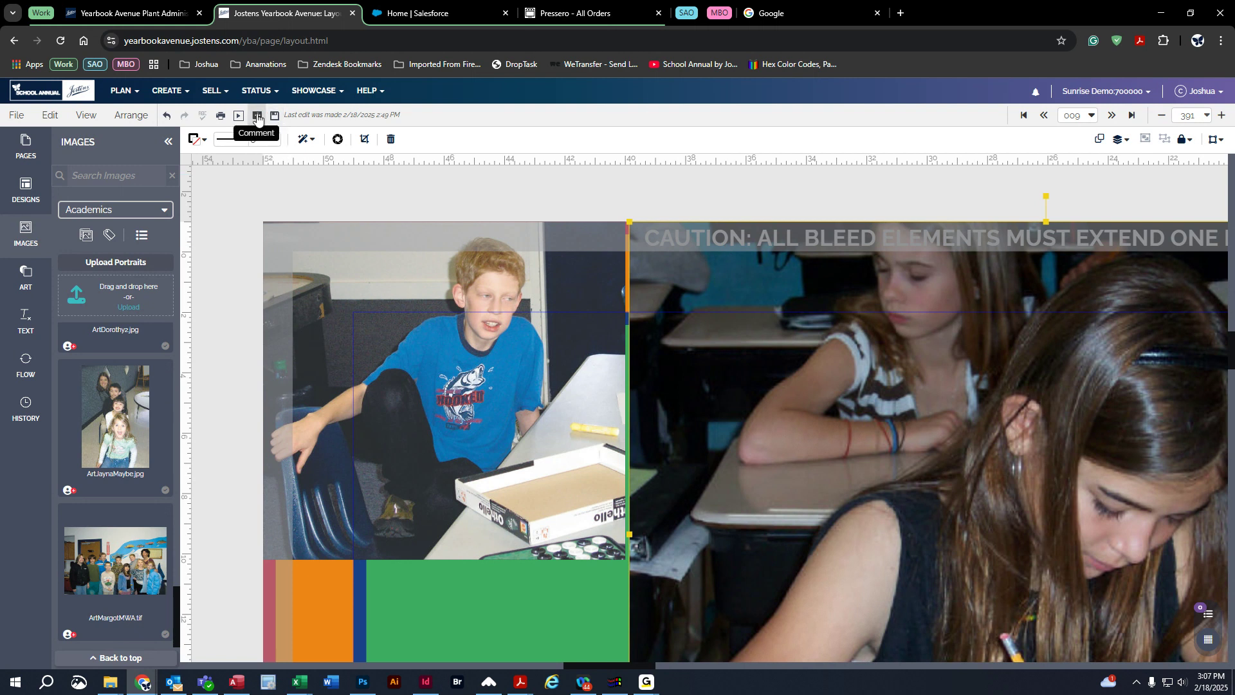
pyautogui.click(219, 118)
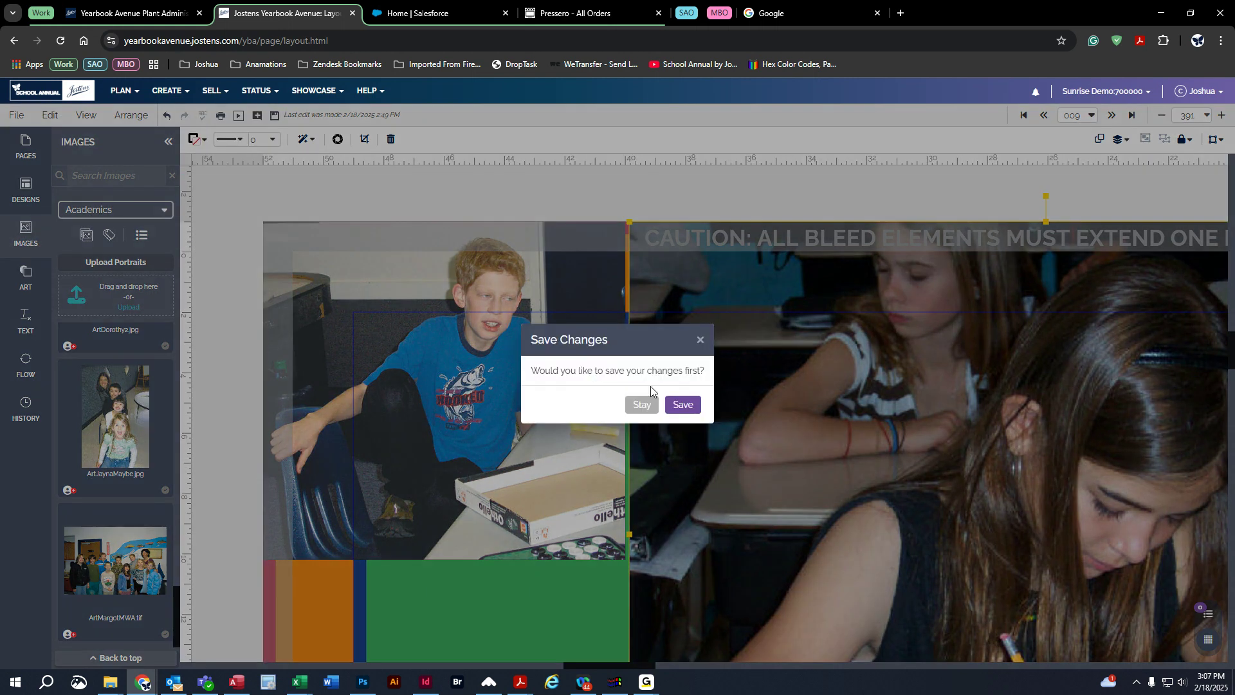
pyautogui.click(673, 405)
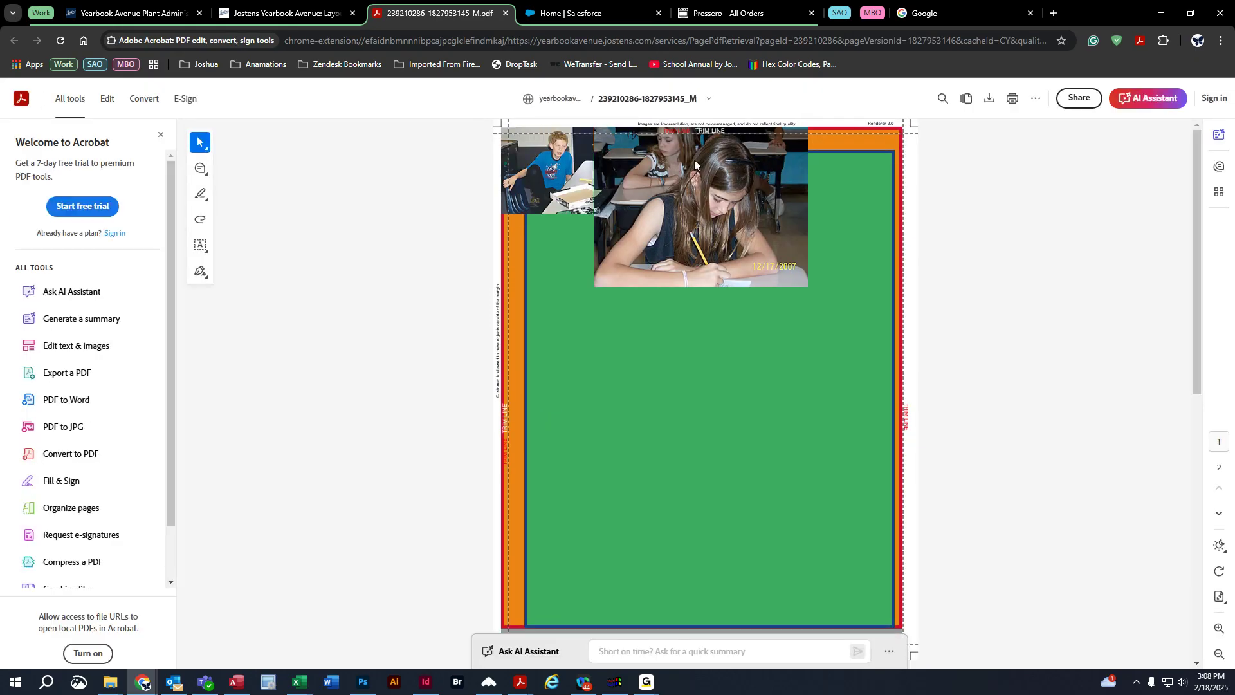
pyautogui.click(1218, 628)
pyautogui.click(1219, 628)
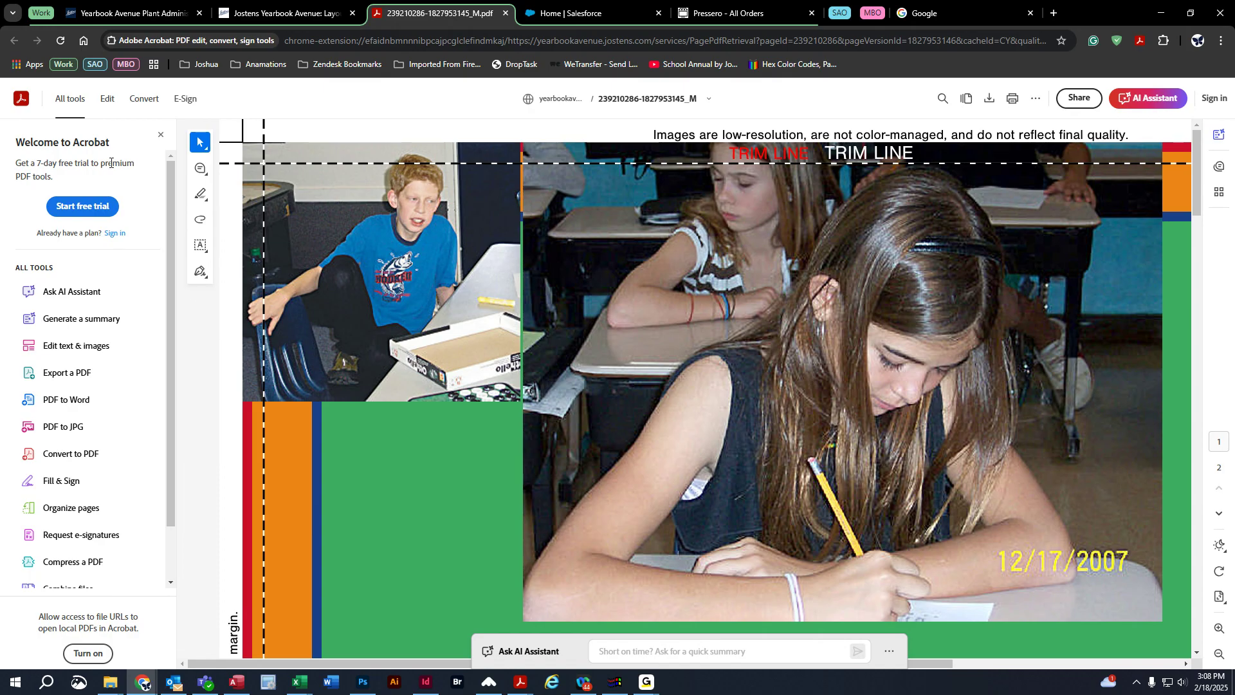
# Close the PDF proof and move both photos down to the top margin, keeping AndrewAGame.jpg on the left bleed edge
pyautogui.click(506, 13)
pyautogui.moveTo(847, 401); pyautogui.dragTo(855, 503)
pyautogui.moveTo(471, 380); pyautogui.dragTo(492, 462)
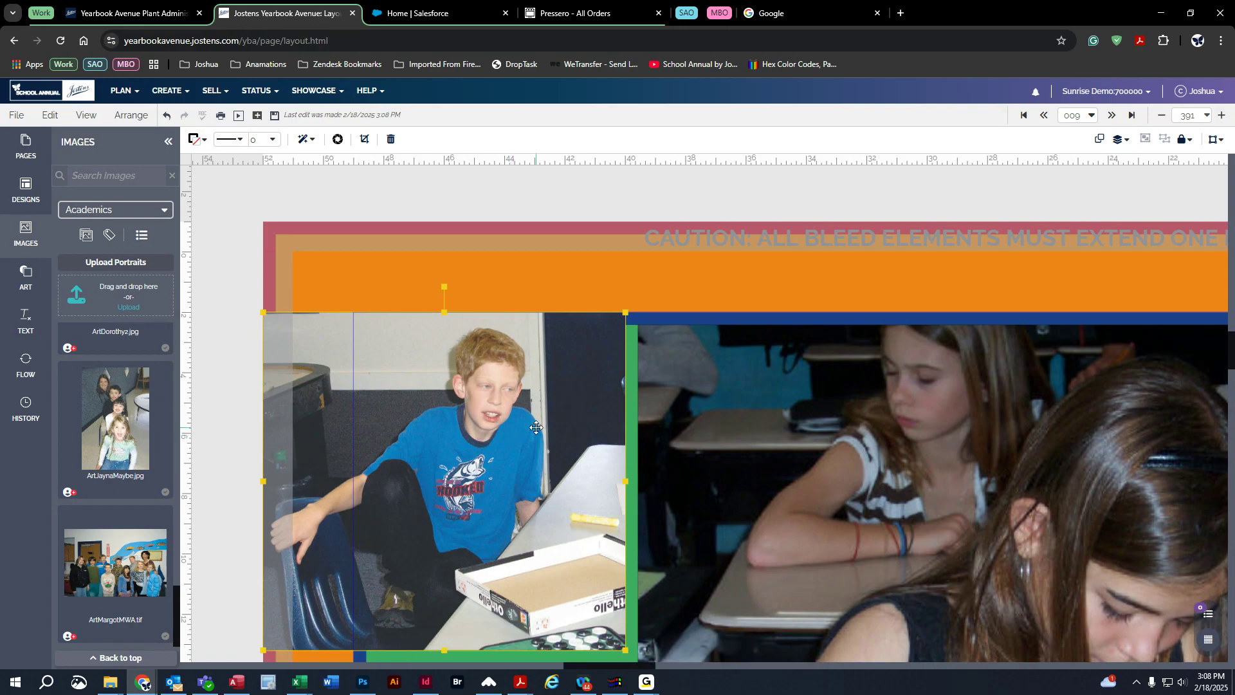
# Collapse the images panel and save the page with the repositioned photos
pyautogui.scroll(-1, 586, 408)
pyautogui.click(1209, 116)
pyautogui.click(1152, 150)
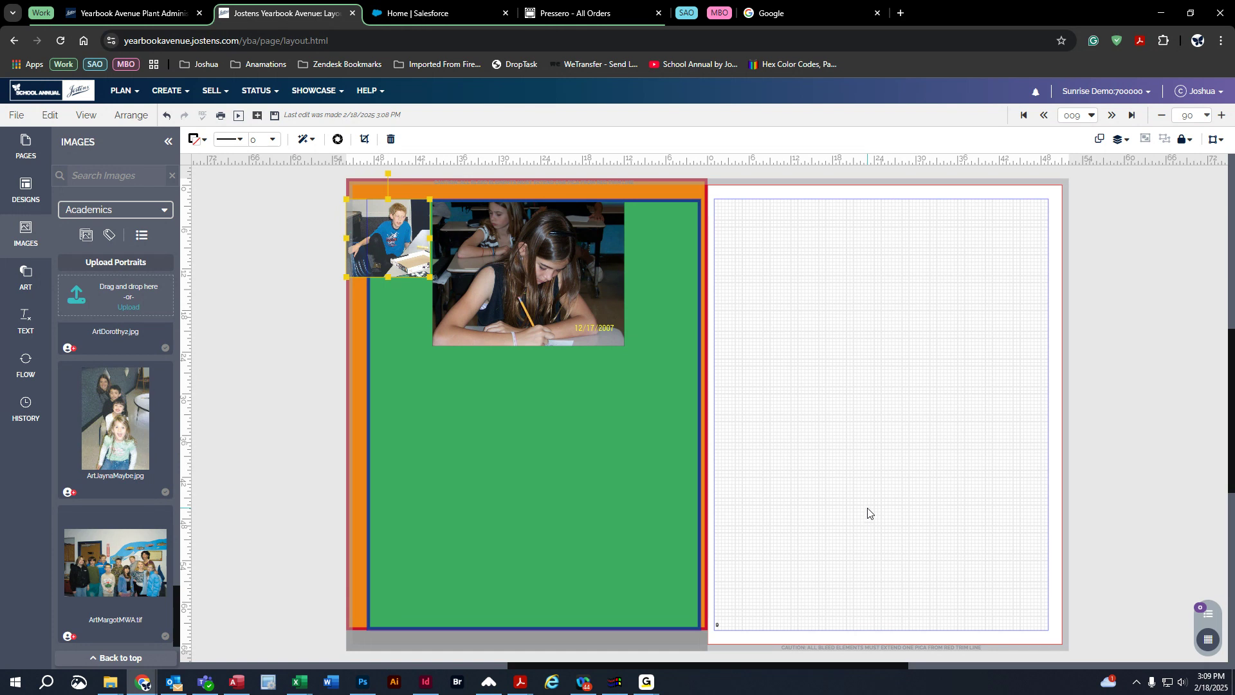
pyautogui.click(309, 398)
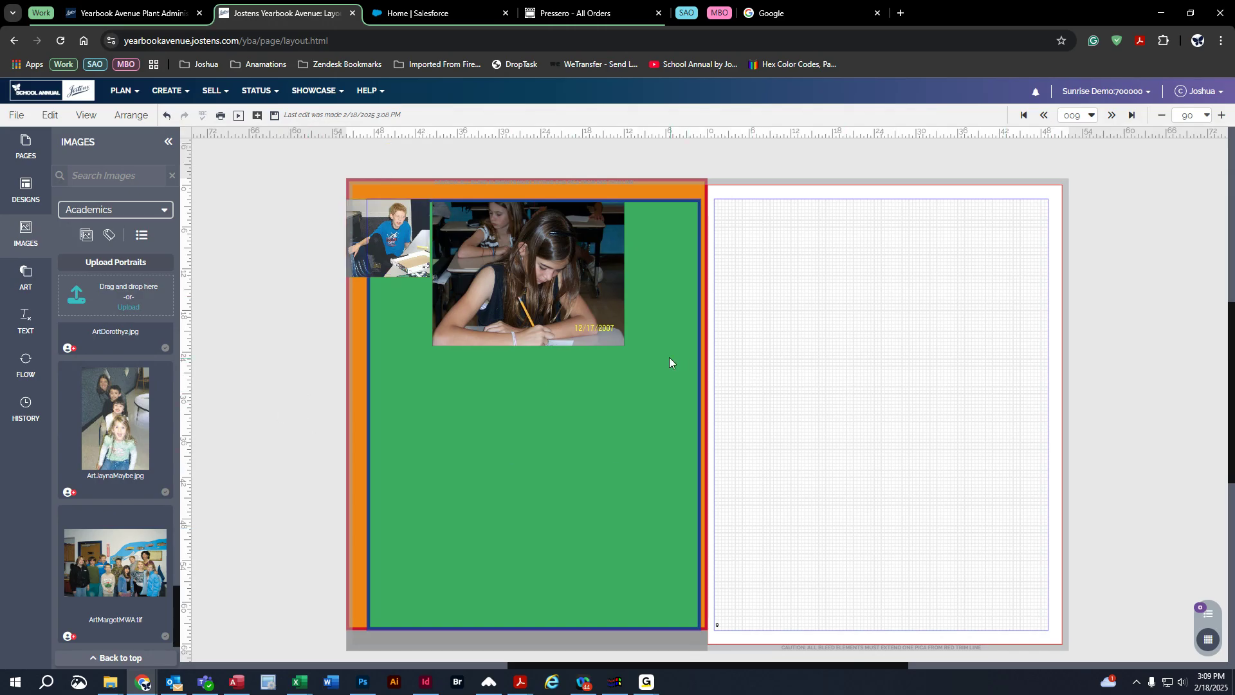
pyautogui.click(26, 233)
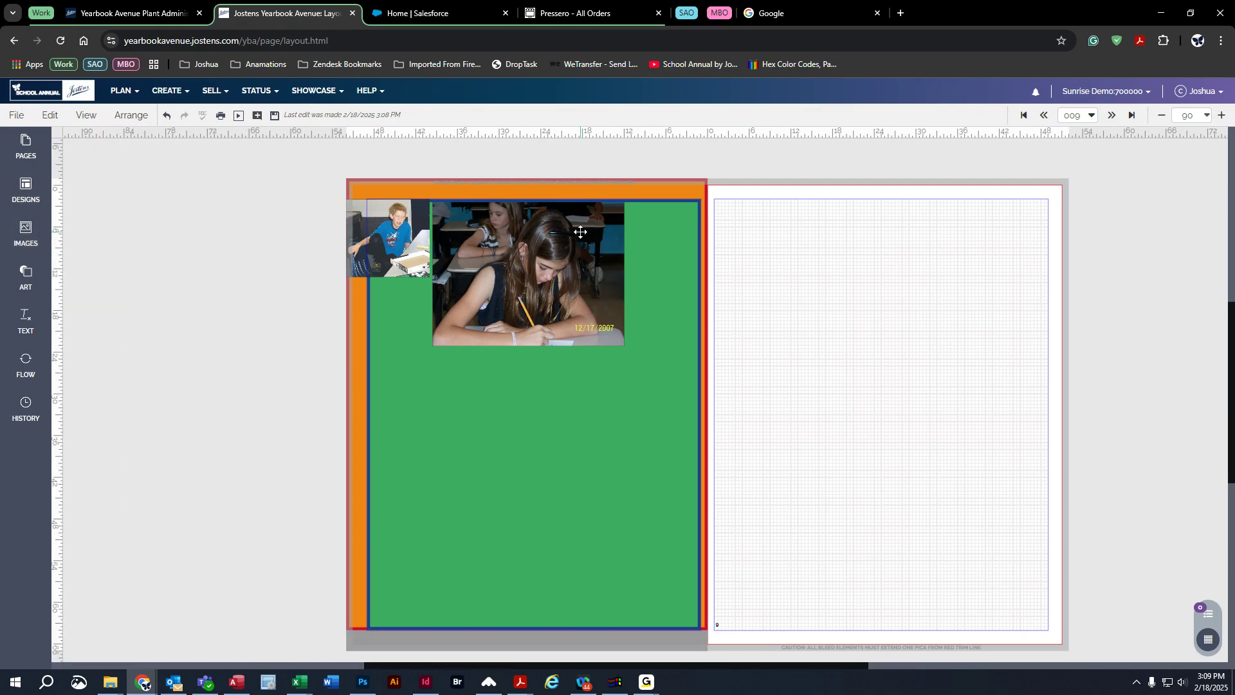
pyautogui.click(17, 117)
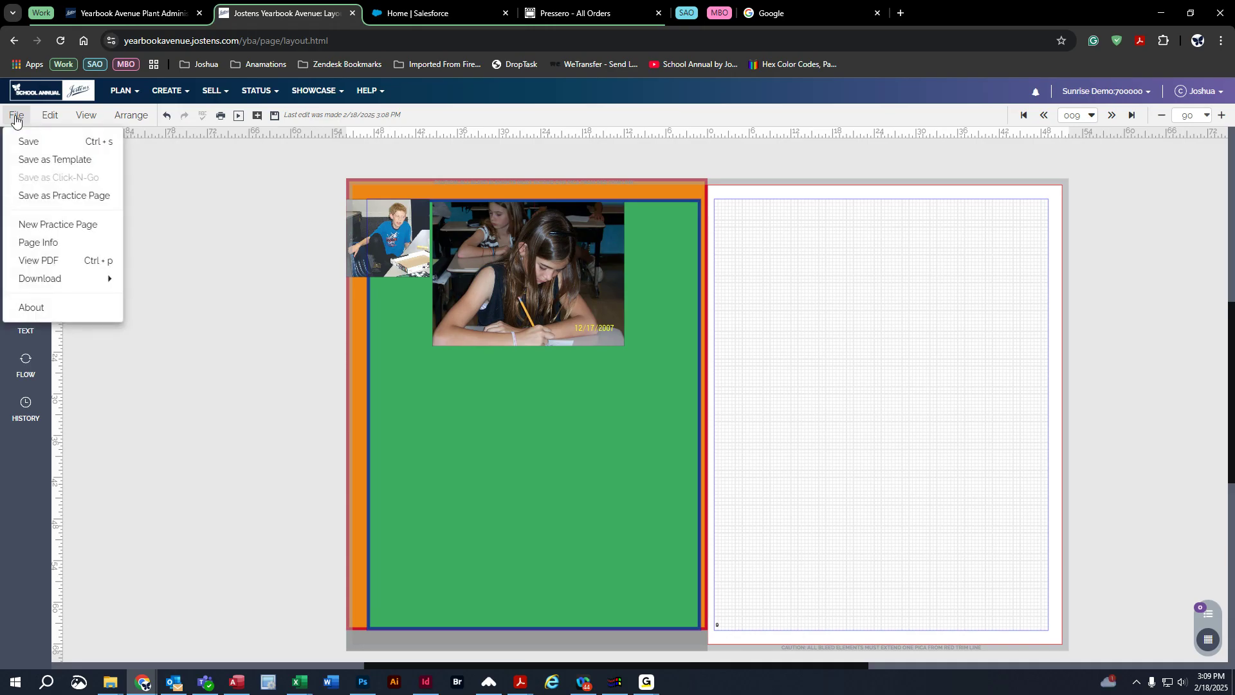
pyautogui.click(34, 142)
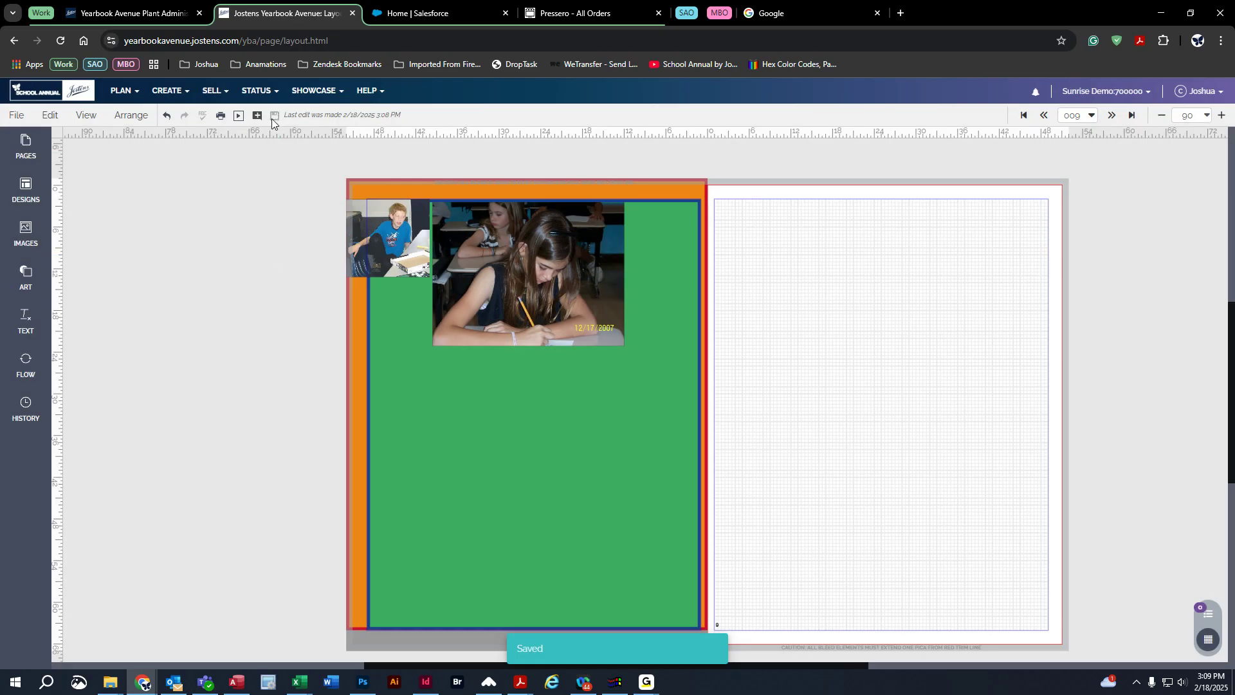
# Move the classroom photo down into the green area and undo that move
pyautogui.moveTo(519, 252); pyautogui.dragTo(538, 316)
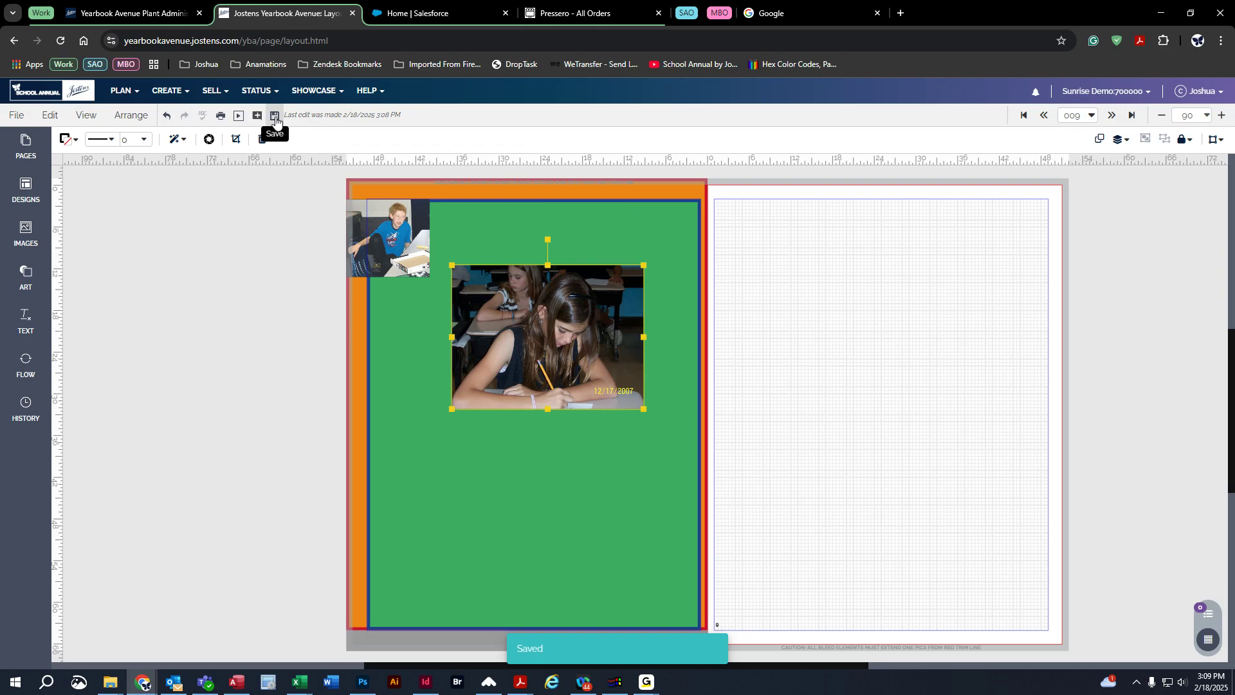
pyautogui.hotkey('ctrl', 'z')
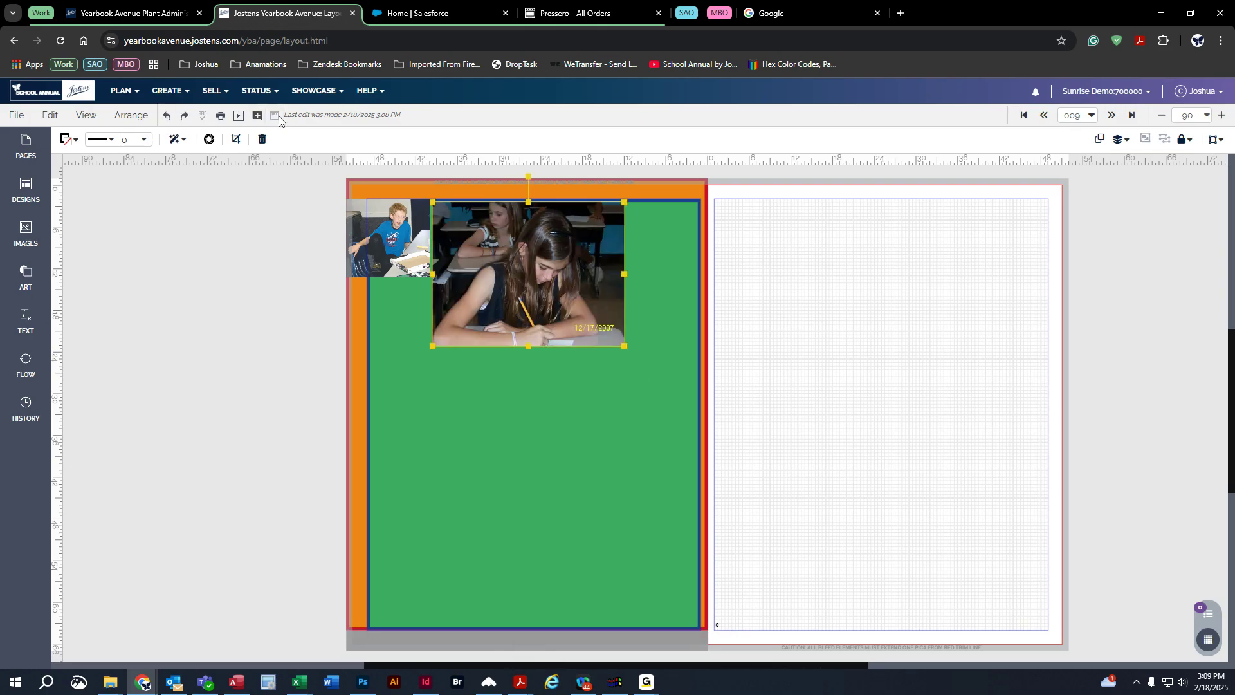
# Deselect the classroom photo and review the page's save, PDF and JPEG or PNG download options
pyautogui.click(244, 242)
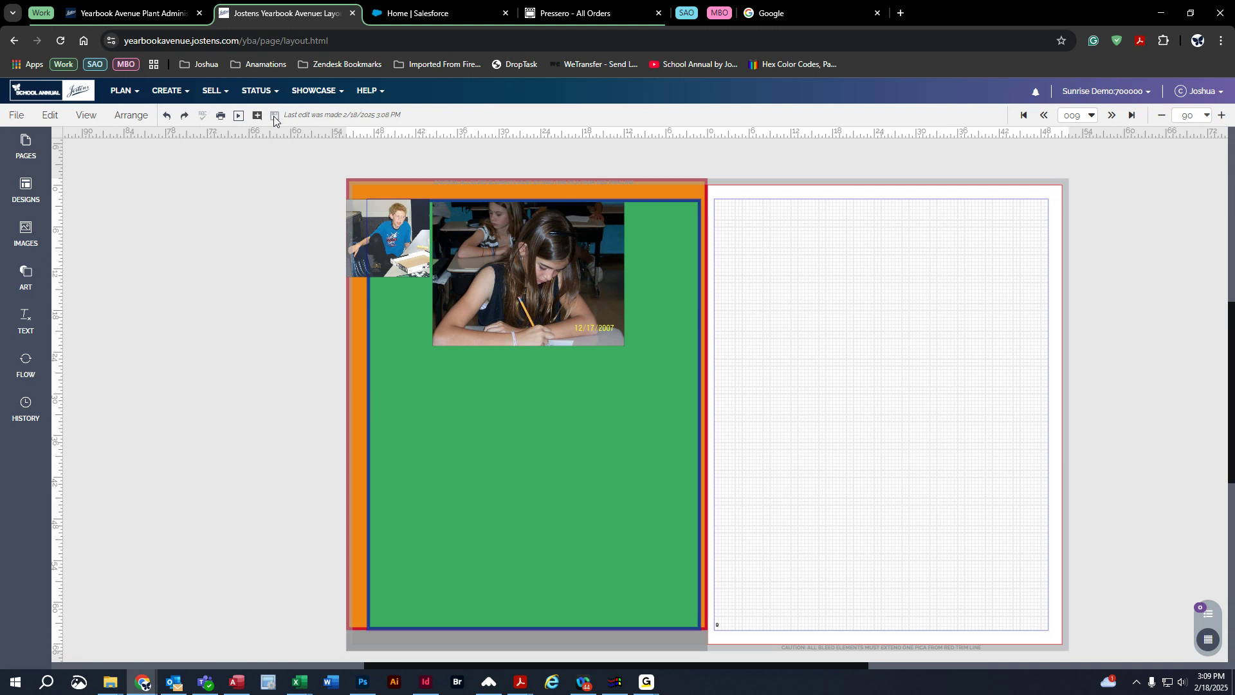
pyautogui.click(16, 116)
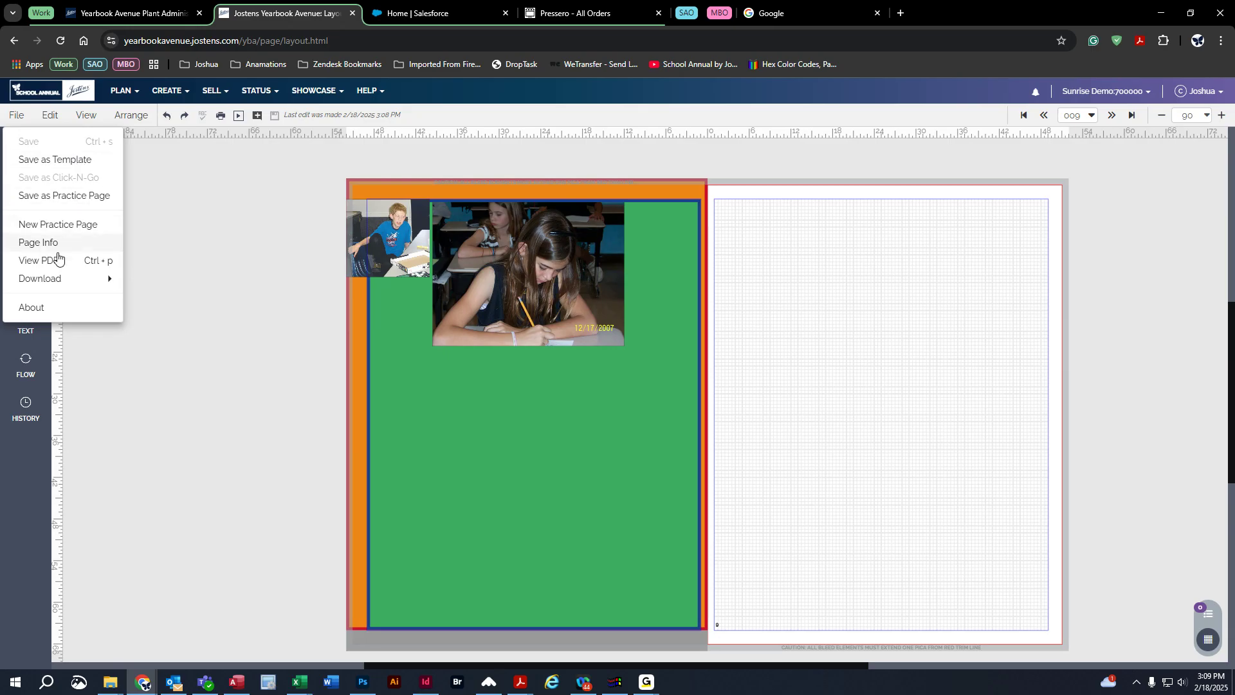
pyautogui.moveTo(47, 280)
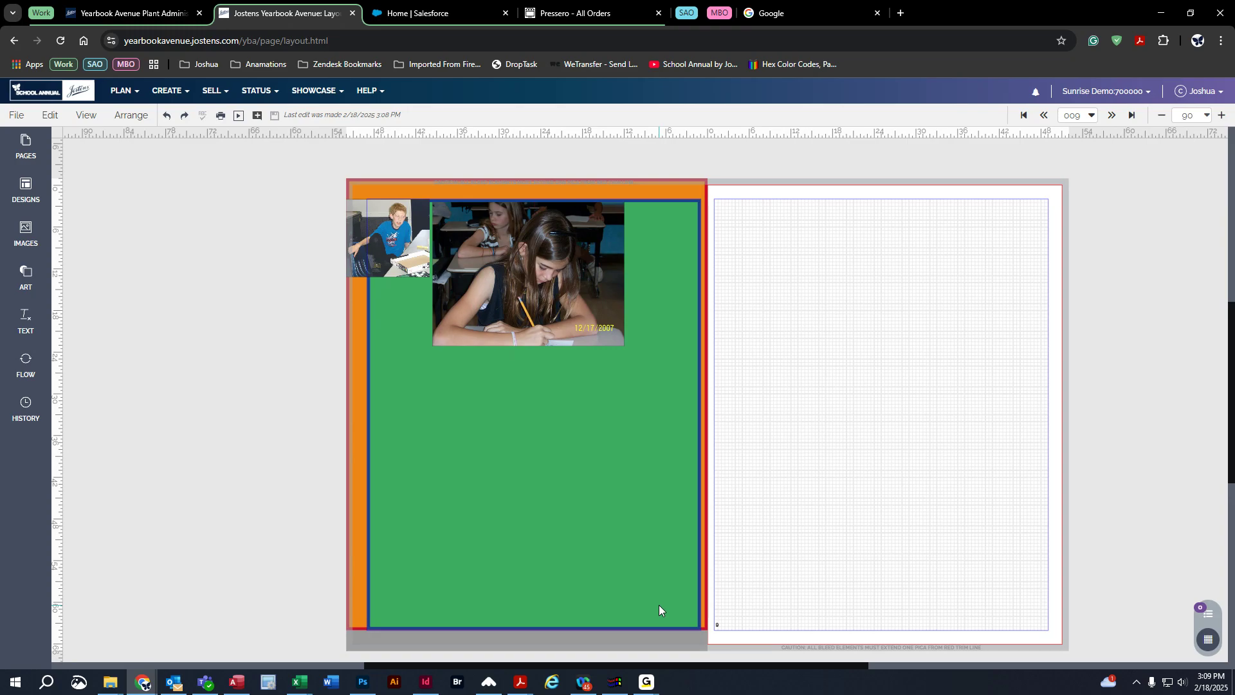
pyautogui.click(16, 115)
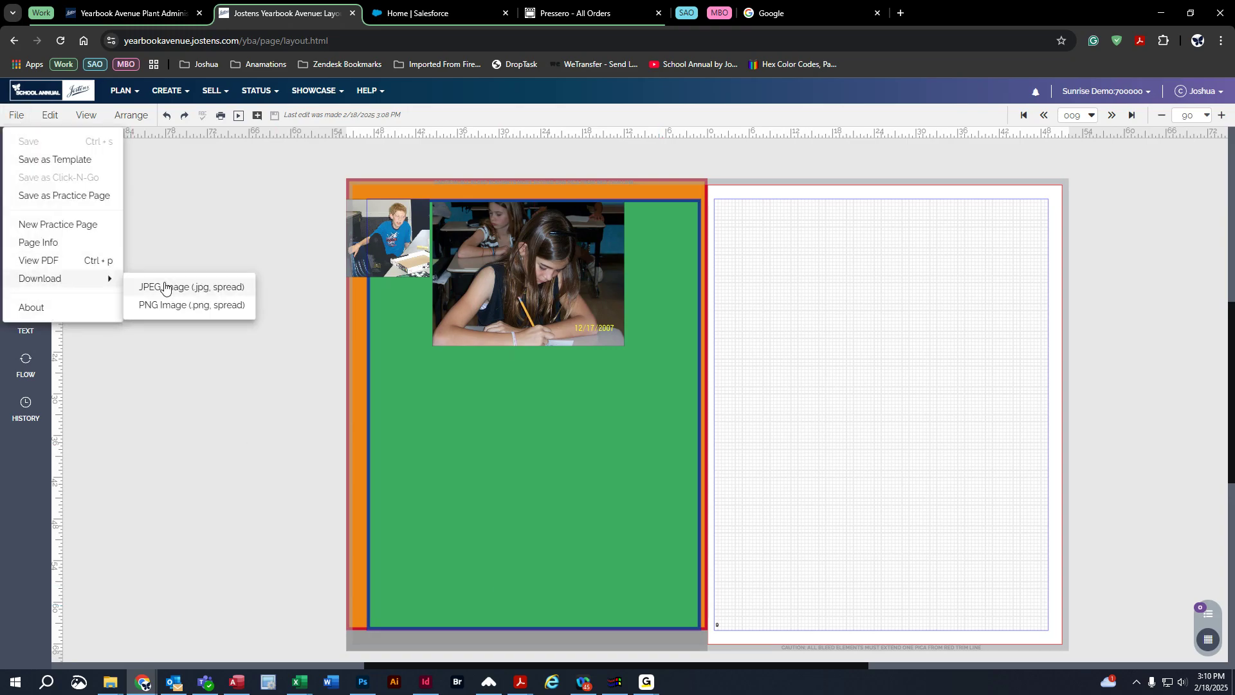
# Undo the last edit to the page and redo it
pyautogui.click(47, 116)
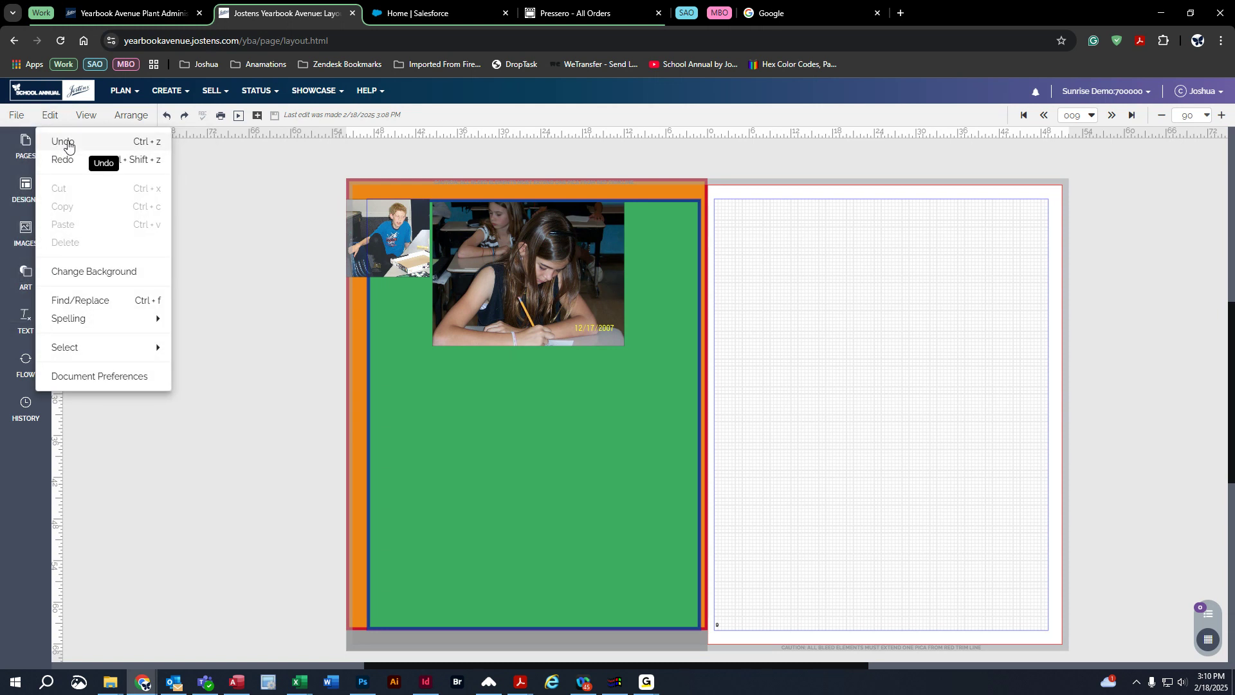
pyautogui.click(165, 119)
pyautogui.click(186, 115)
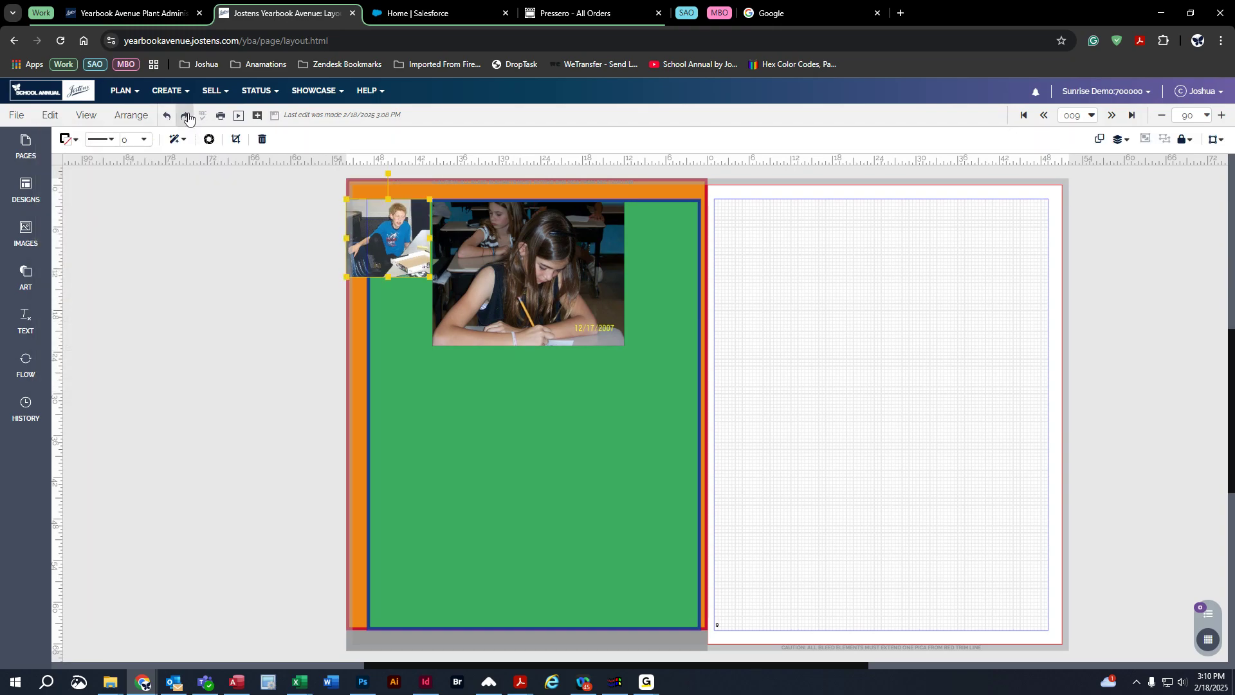
# Change the shape of the small photo on the left bleed edge to Circle
pyautogui.moveTo(50, 115)
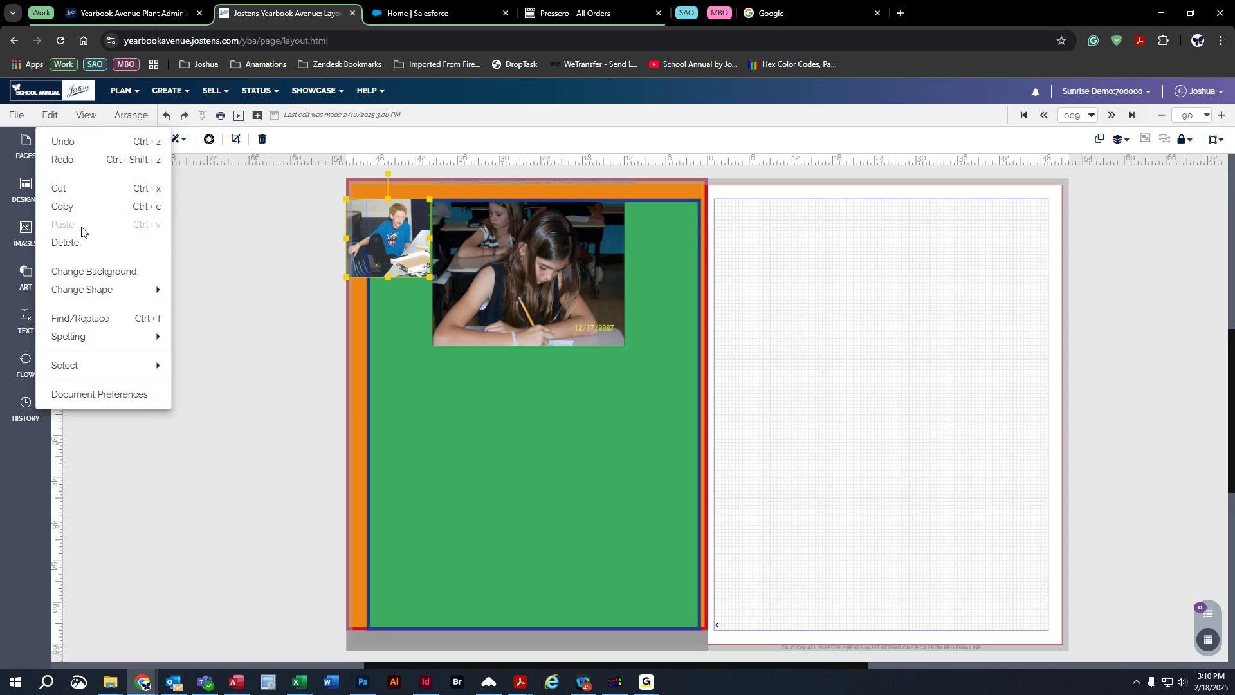
pyautogui.moveTo(115, 289)
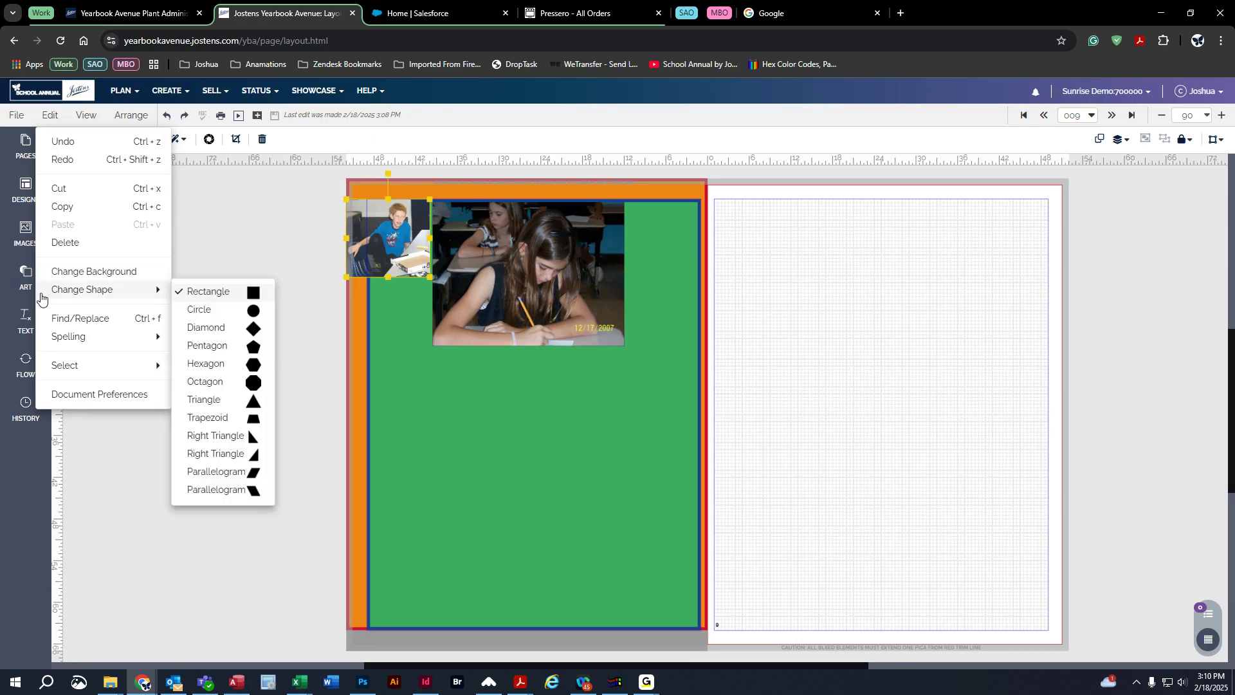
pyautogui.click(221, 312)
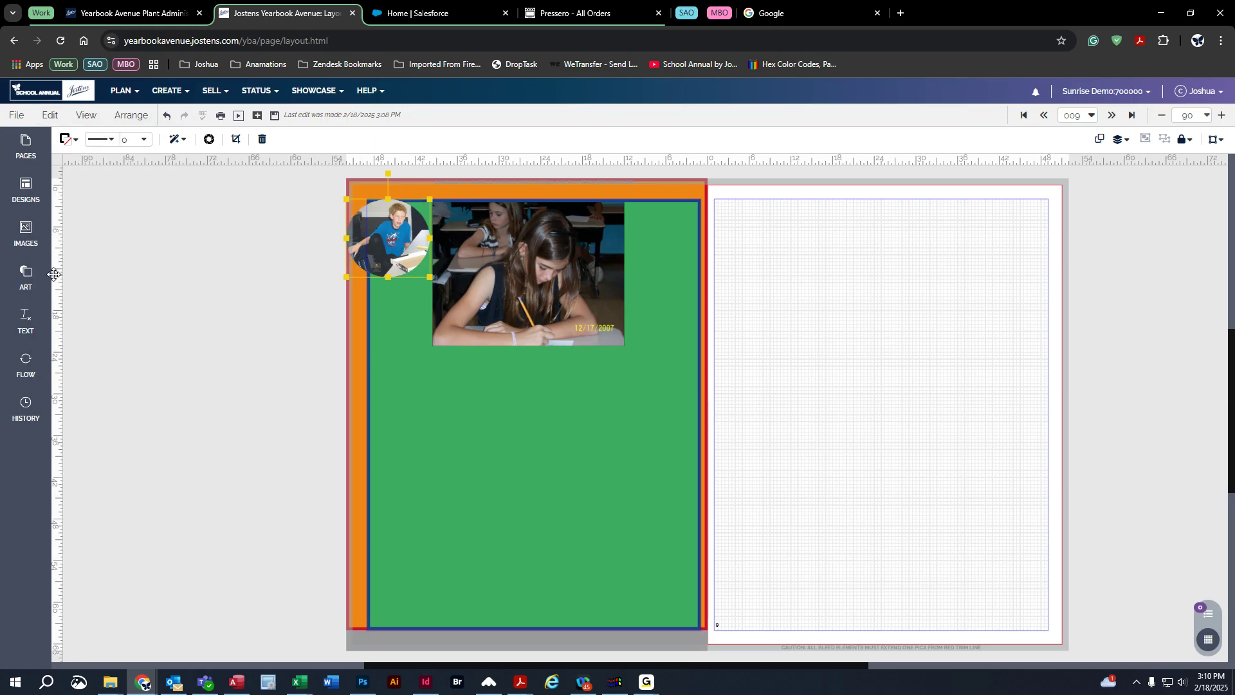
# Place a square image frame in the green area below the classroom photo and collapse the art panel
pyautogui.click(25, 274)
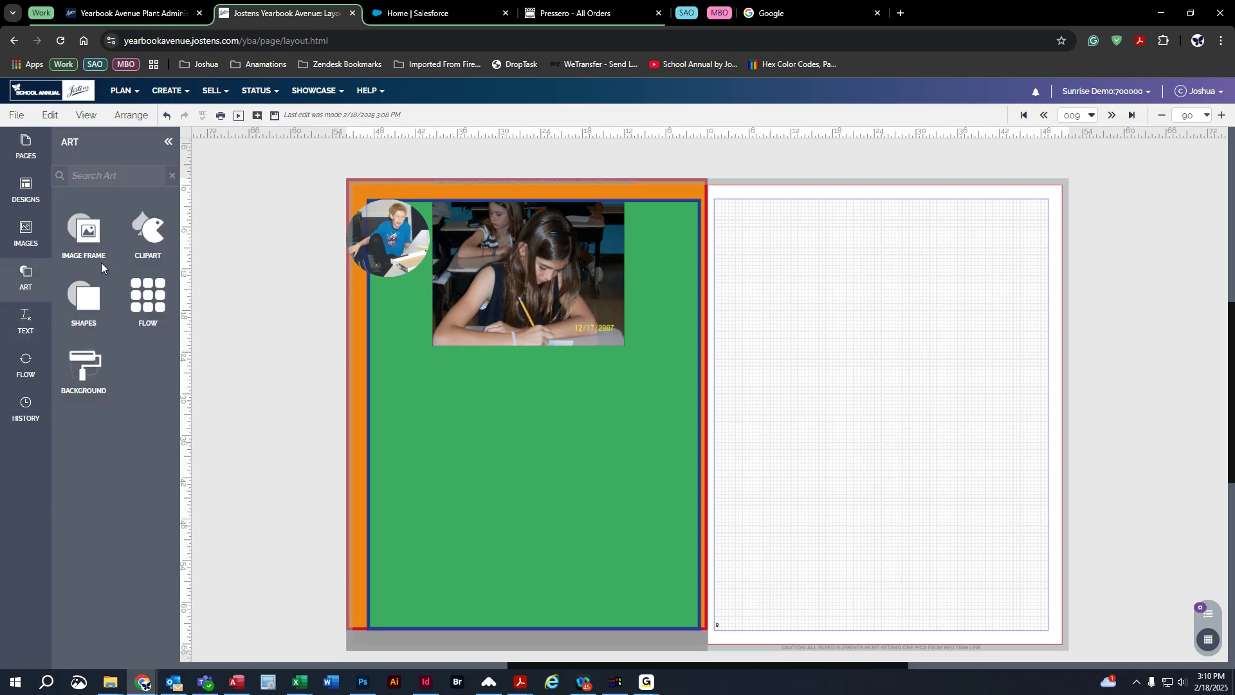
pyautogui.click(89, 230)
pyautogui.moveTo(81, 297); pyautogui.dragTo(489, 438)
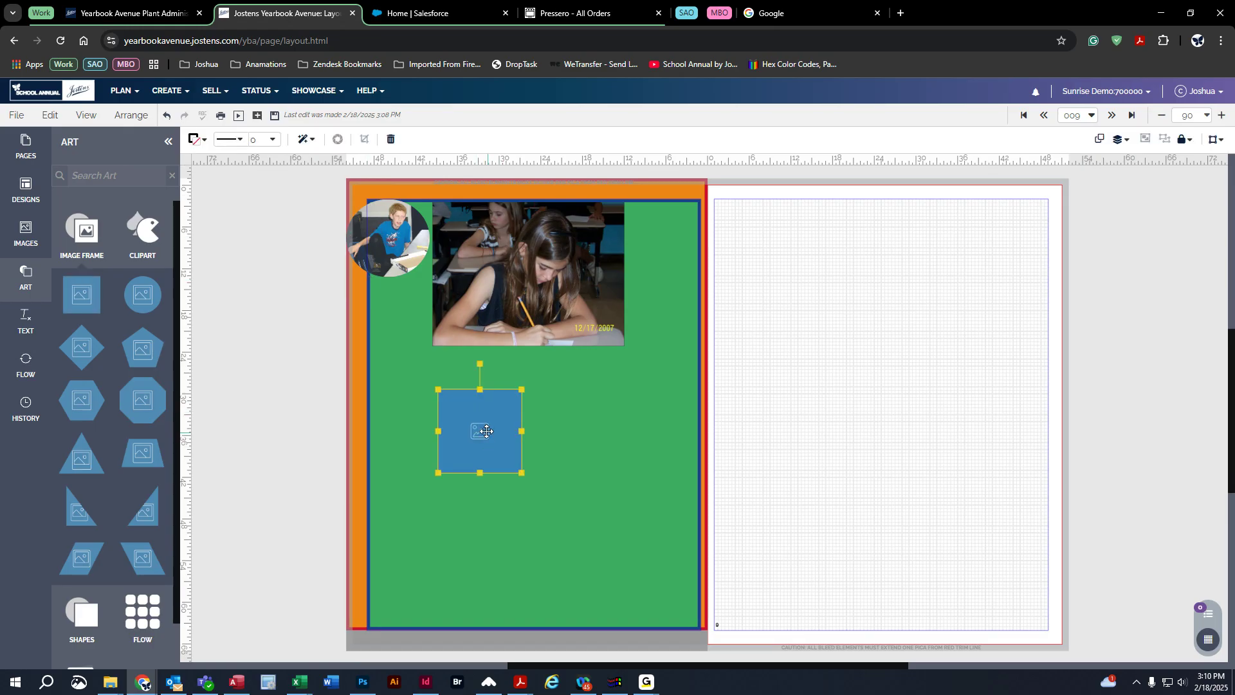
pyautogui.click(14, 288)
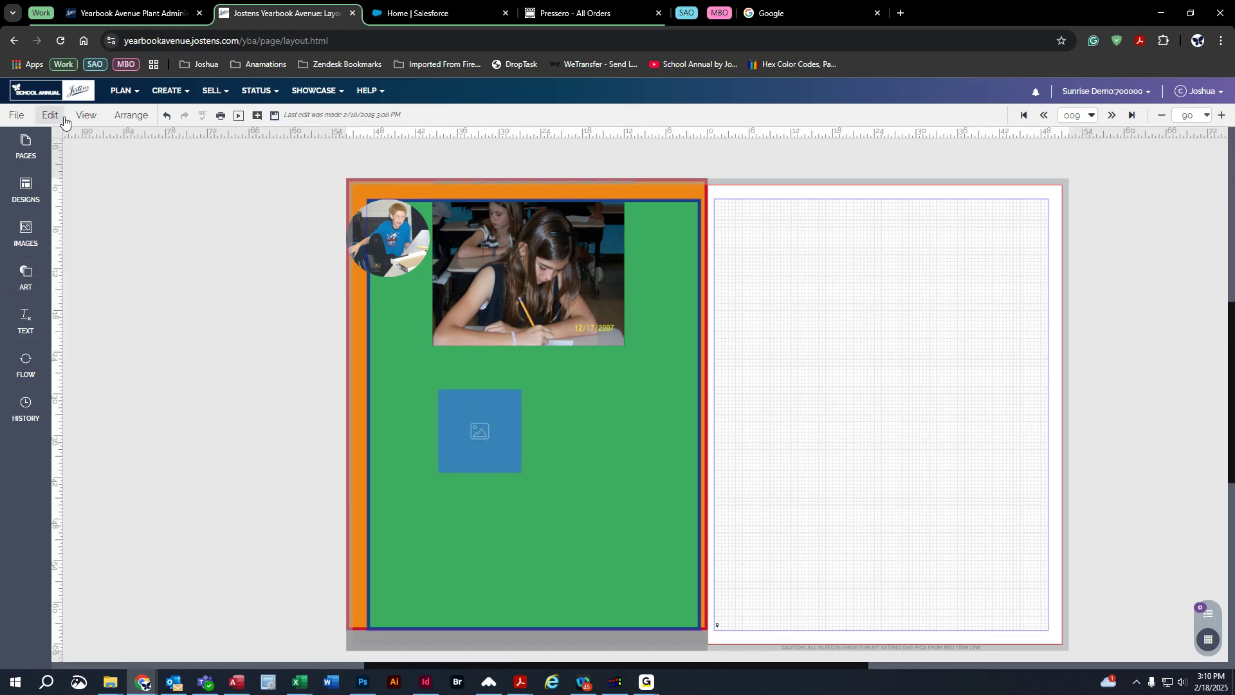
# Change the shape of the empty image frame below the classroom photo to Trapezoid
pyautogui.click(57, 121)
pyautogui.moveTo(73, 121)
pyautogui.click(496, 447)
pyautogui.click(51, 115)
pyautogui.moveTo(103, 288)
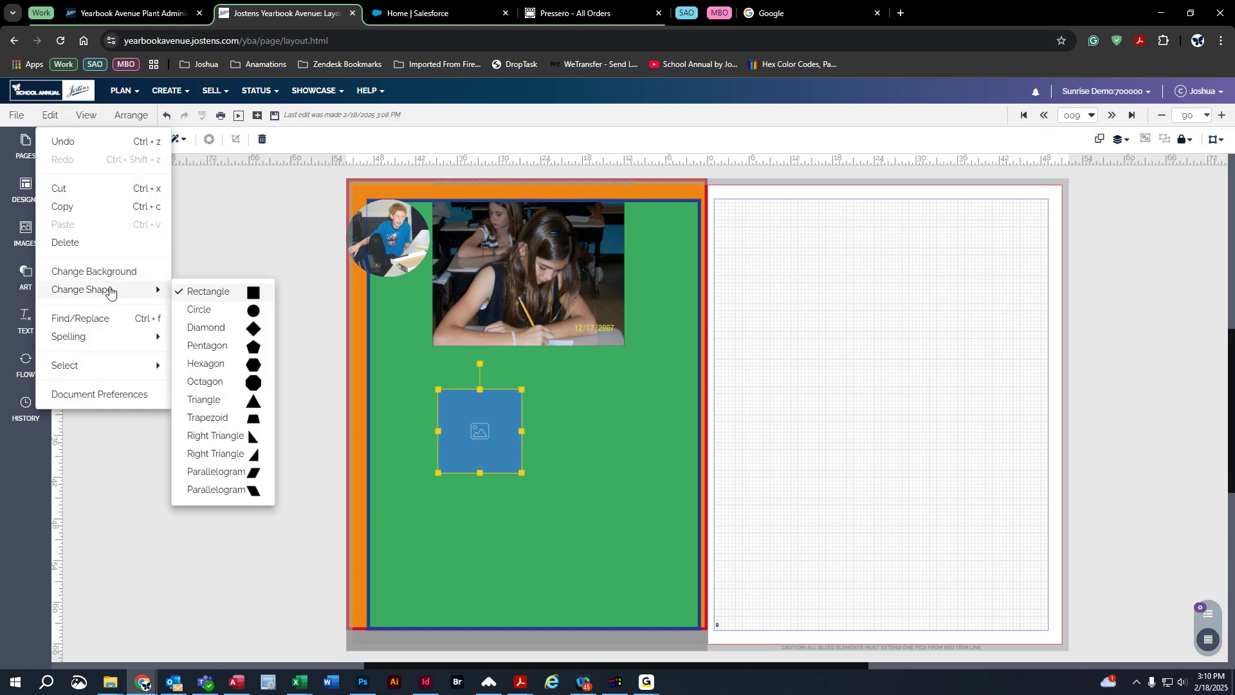
pyautogui.click(213, 419)
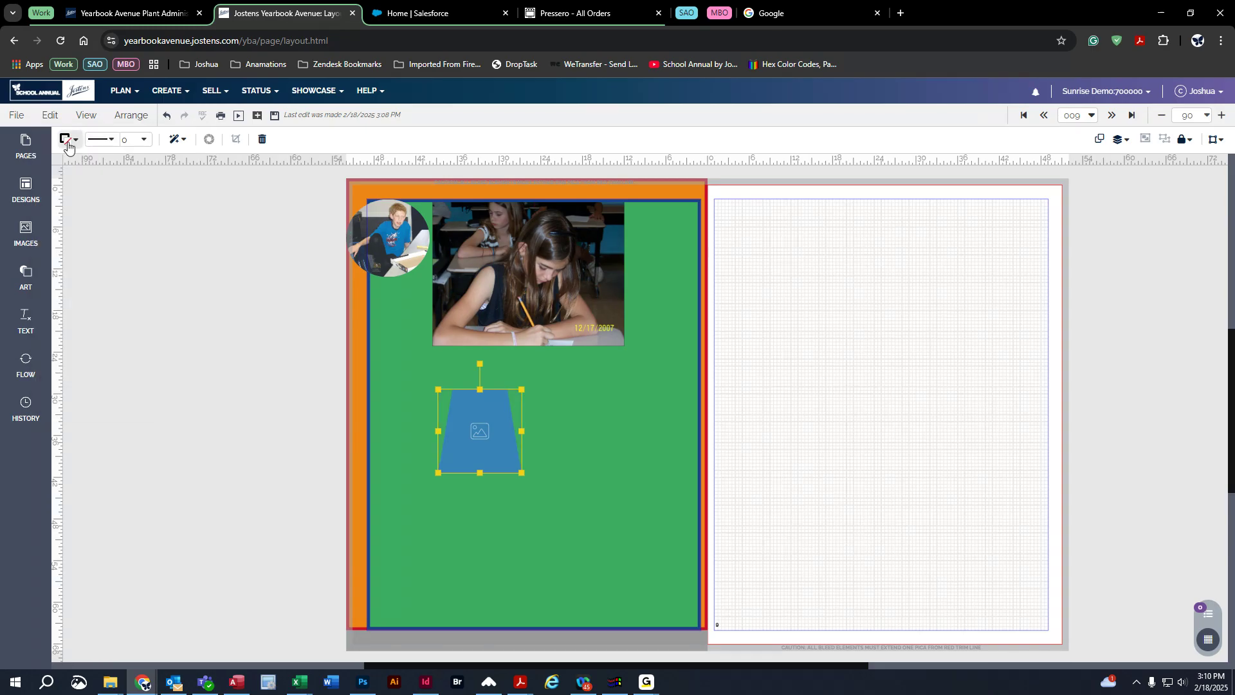
# Review the spelling options available for the page
pyautogui.click(50, 115)
pyautogui.moveTo(80, 335)
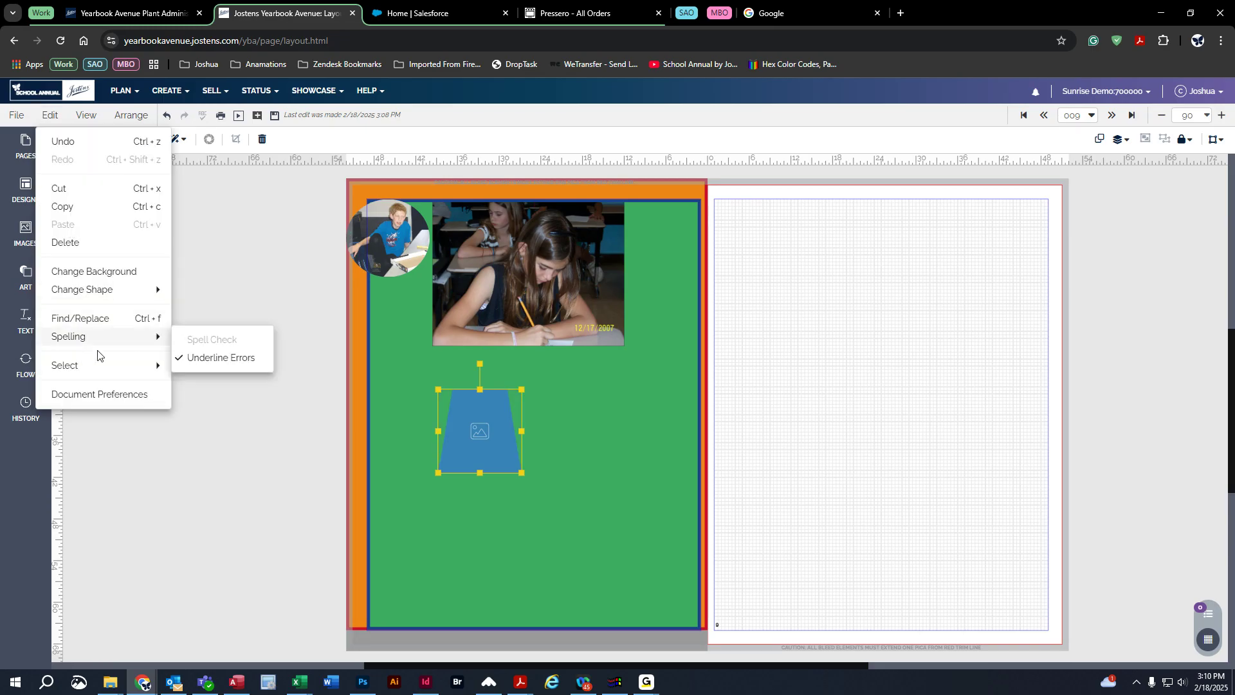
pyautogui.click(204, 111)
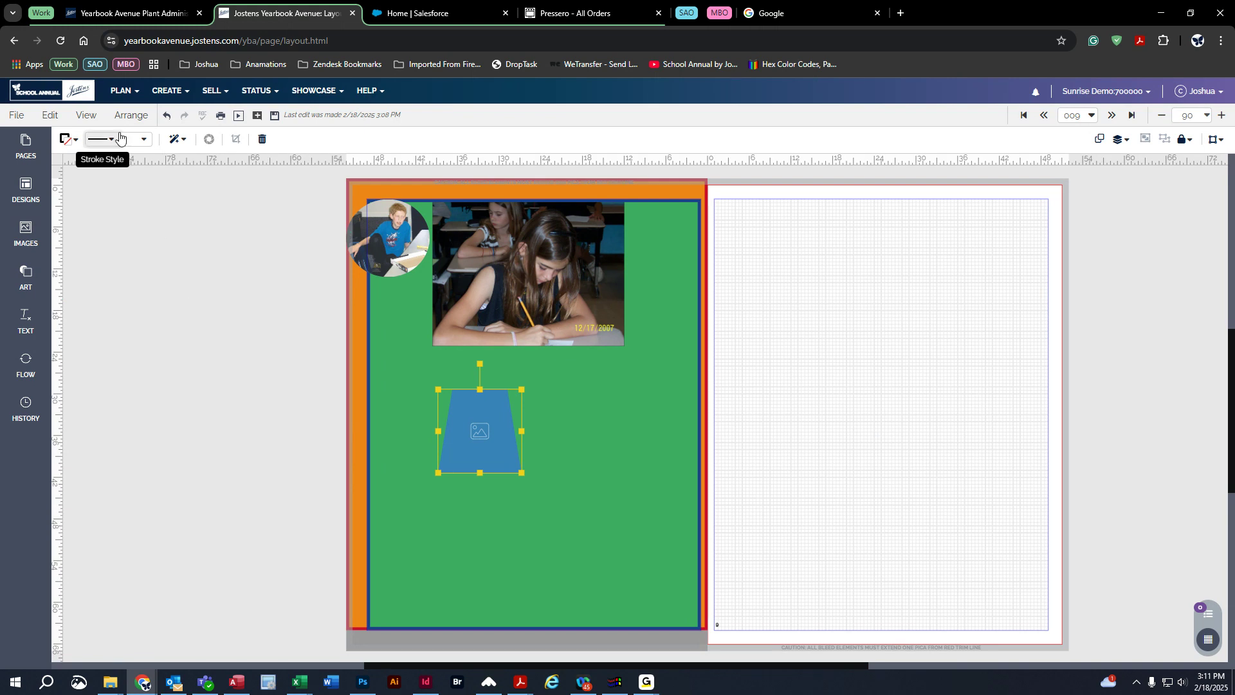
# Try selecting elements by type, choosing all images first and the locked elements after that
pyautogui.click(50, 118)
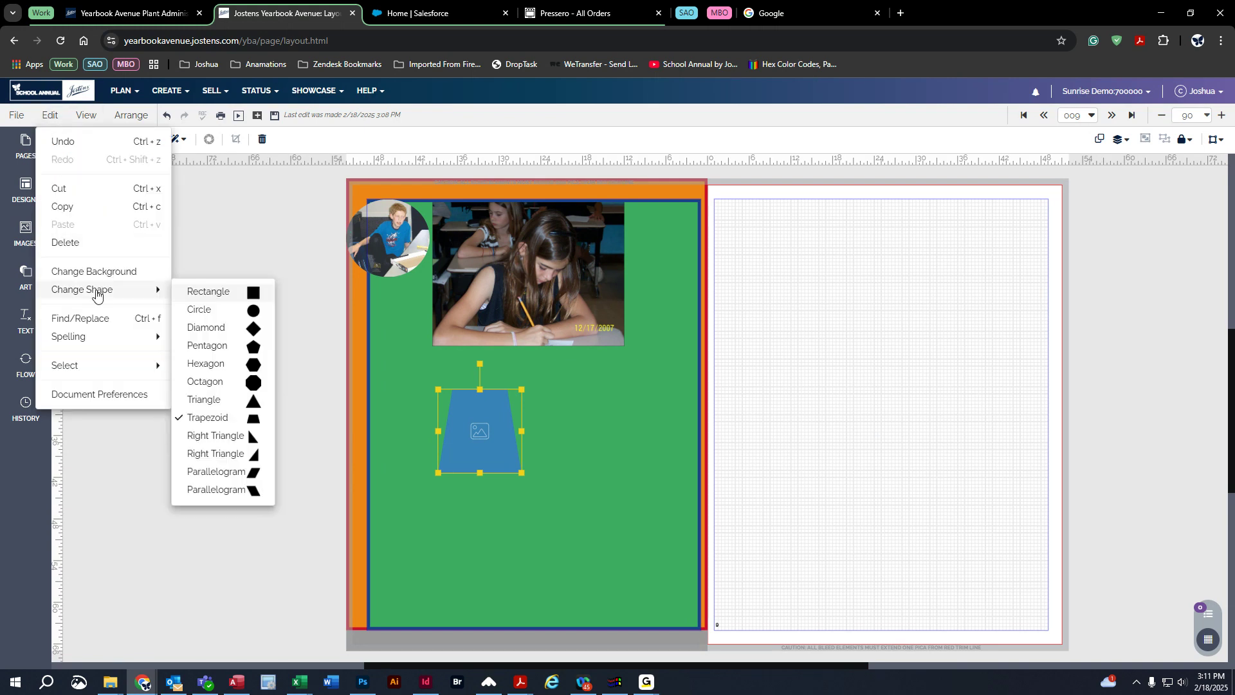
pyautogui.moveTo(99, 362)
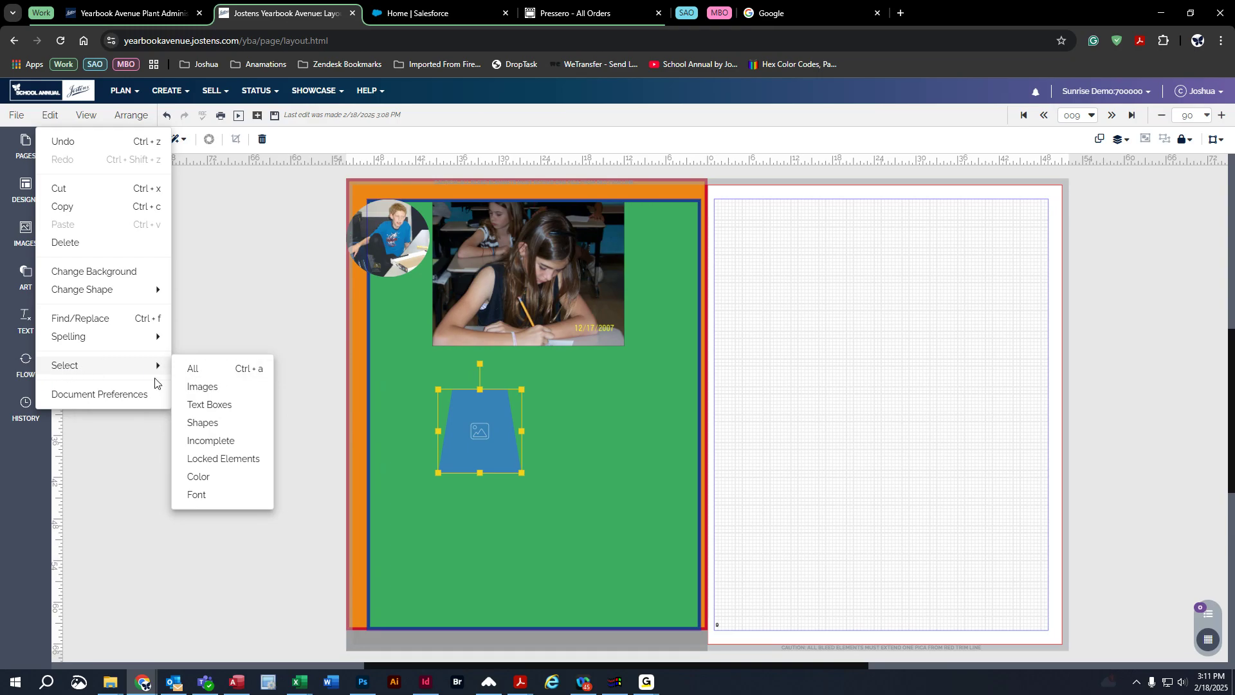
pyautogui.click(209, 387)
pyautogui.click(51, 115)
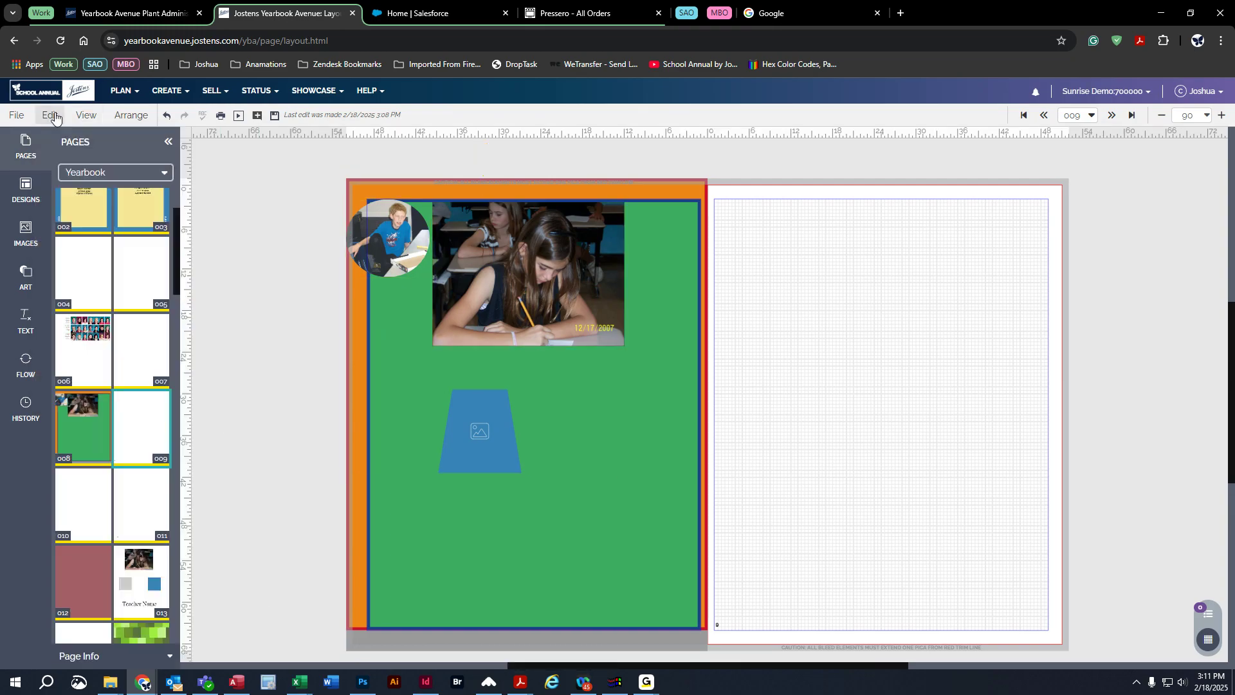
pyautogui.moveTo(140, 348)
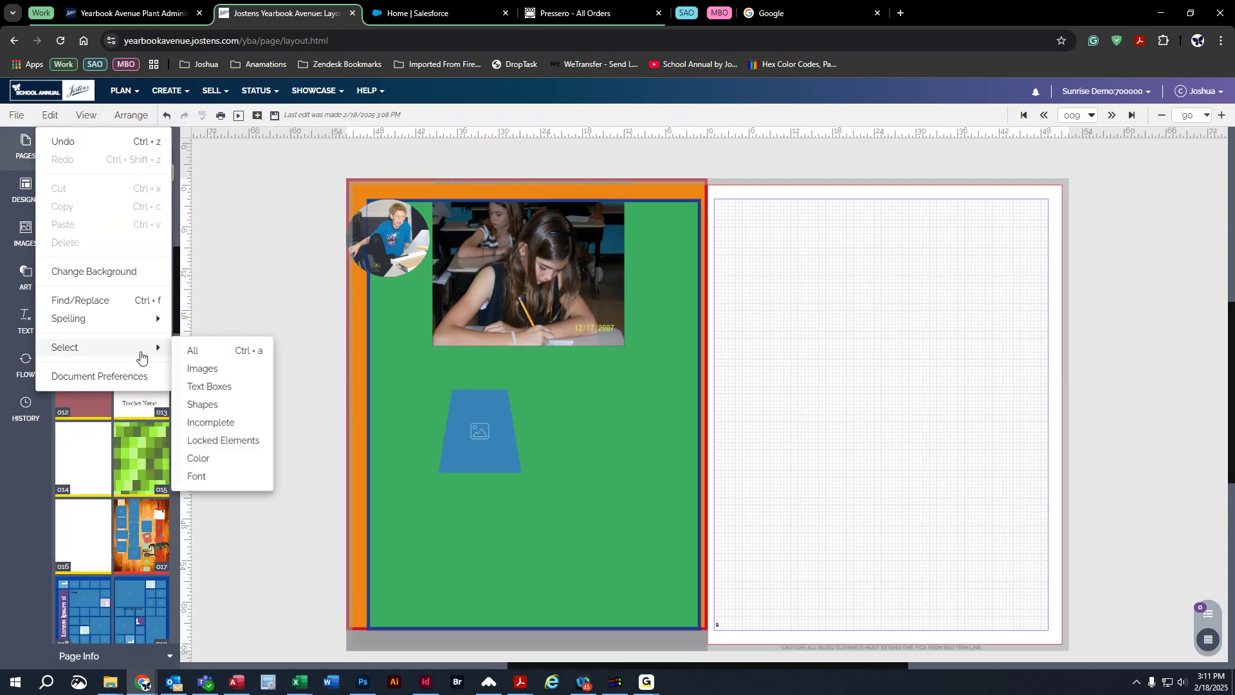
pyautogui.click(221, 421)
# Choose selection by color to bring up the Change Colors settings, and collapse the pages panel
pyautogui.click(47, 117)
pyautogui.moveTo(129, 366)
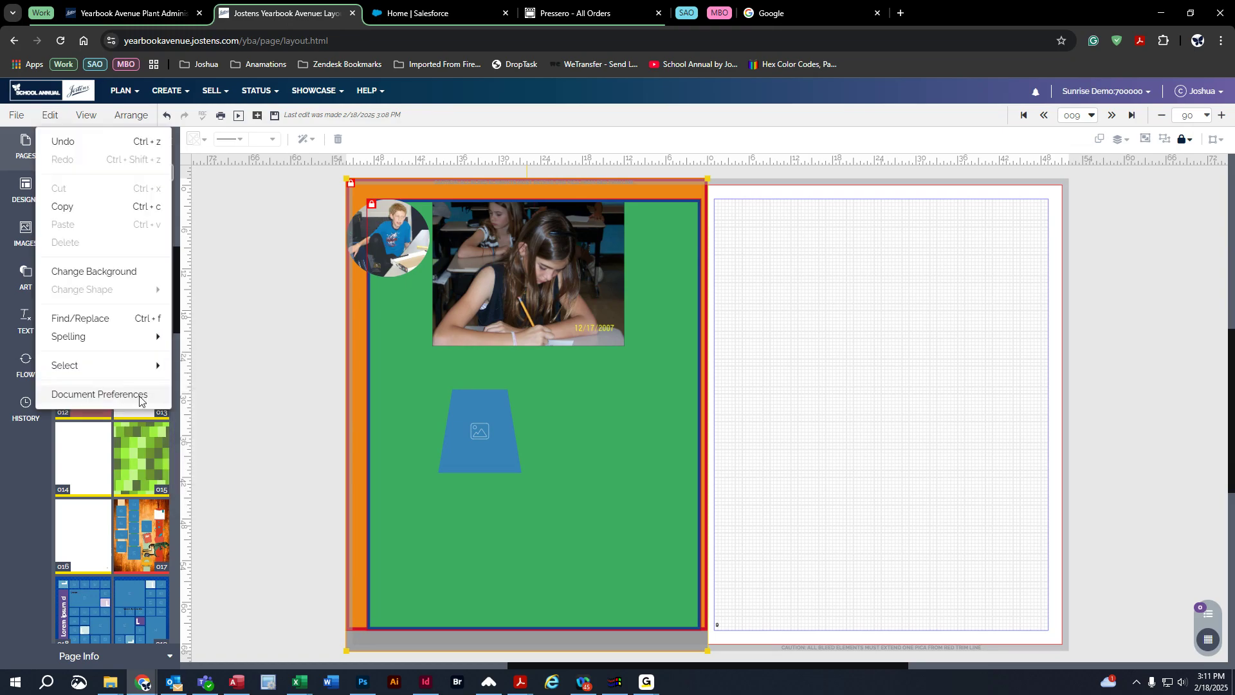
pyautogui.click(212, 479)
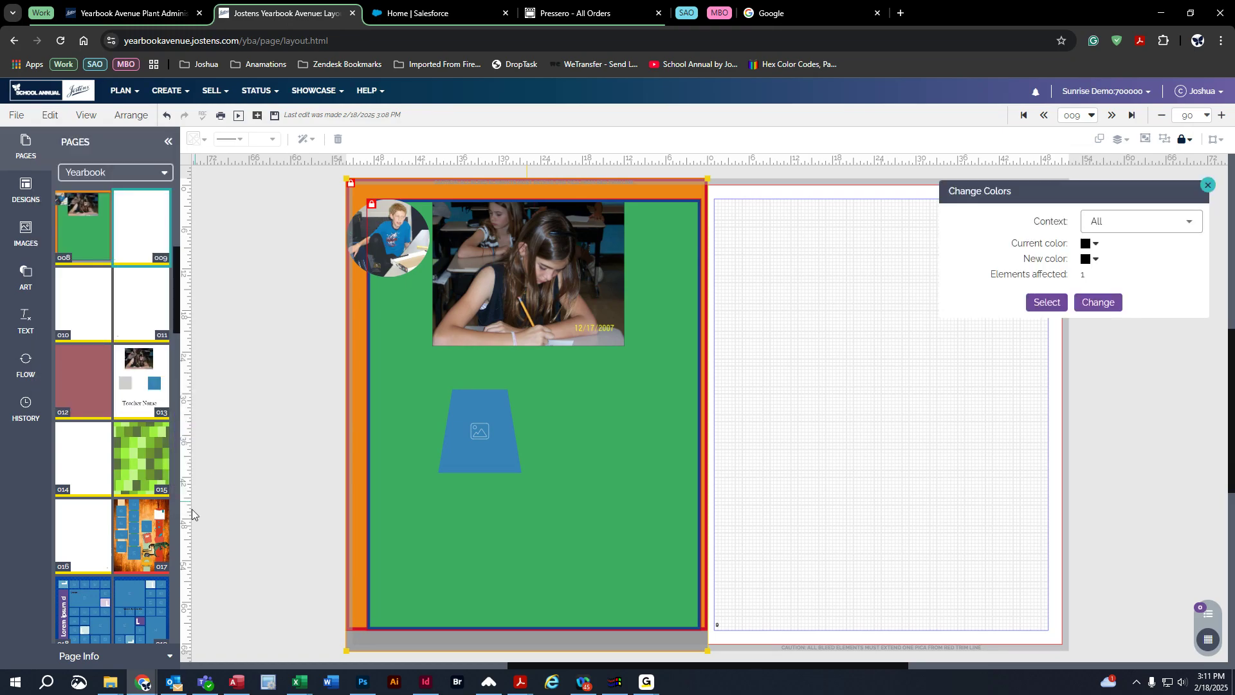
pyautogui.click(25, 149)
# Select all elements on the spread
pyautogui.click(51, 115)
pyautogui.moveTo(113, 348)
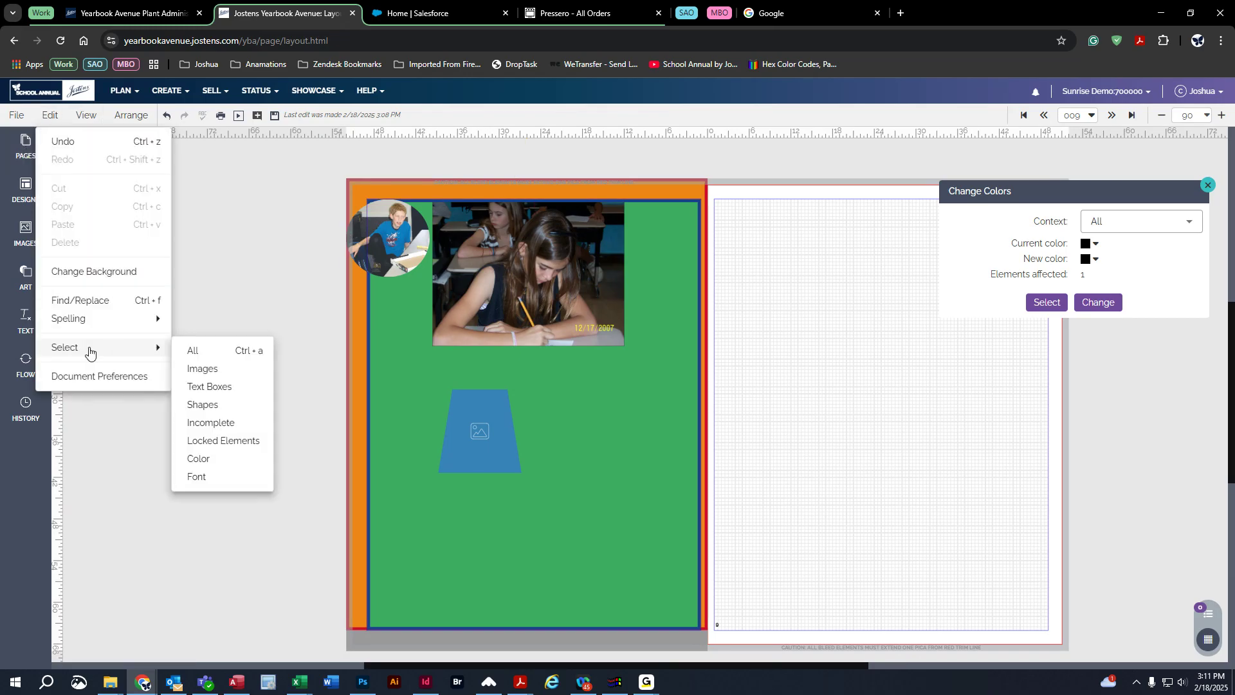
pyautogui.click(194, 352)
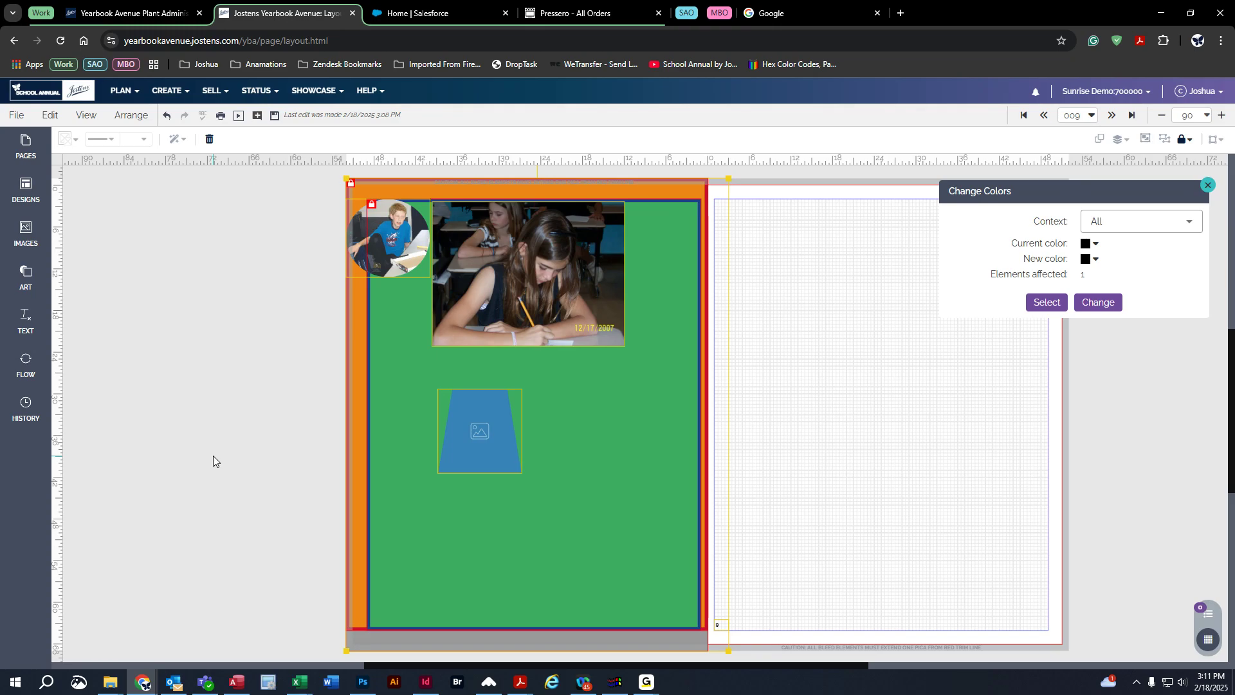
# Review the remaining editing options and the rulers, page margin, and grids and guides display options
pyautogui.click(49, 116)
pyautogui.moveTo(100, 361)
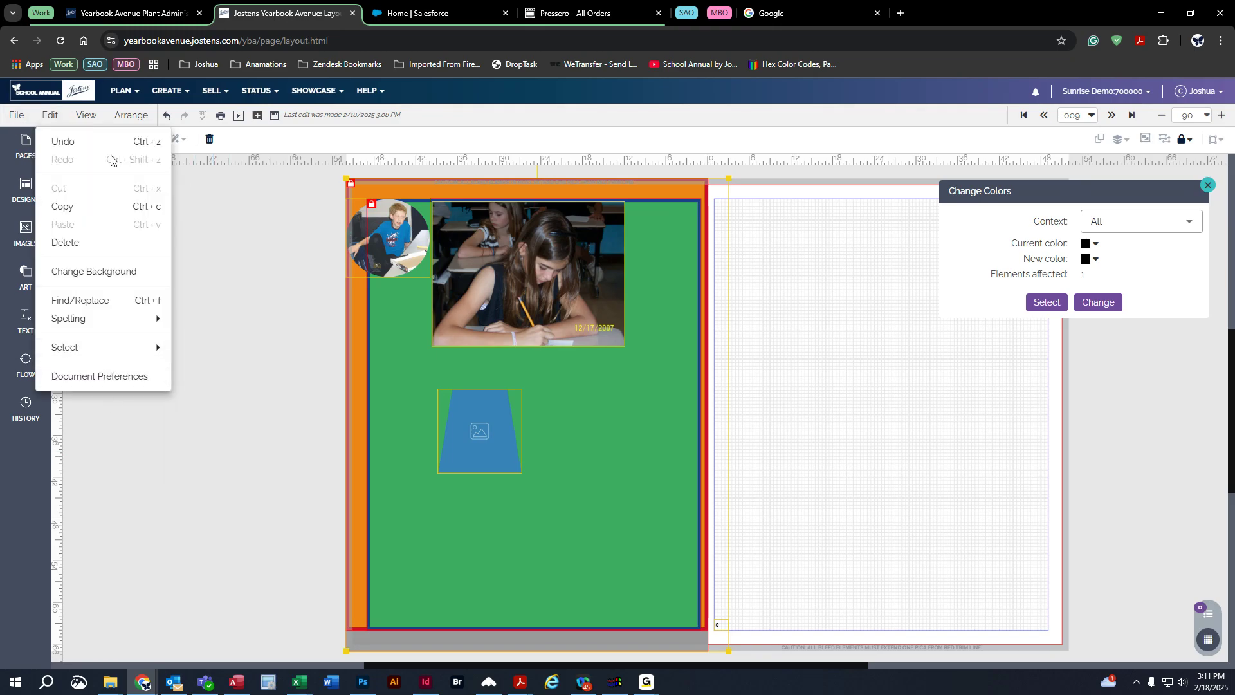
pyautogui.click(87, 116)
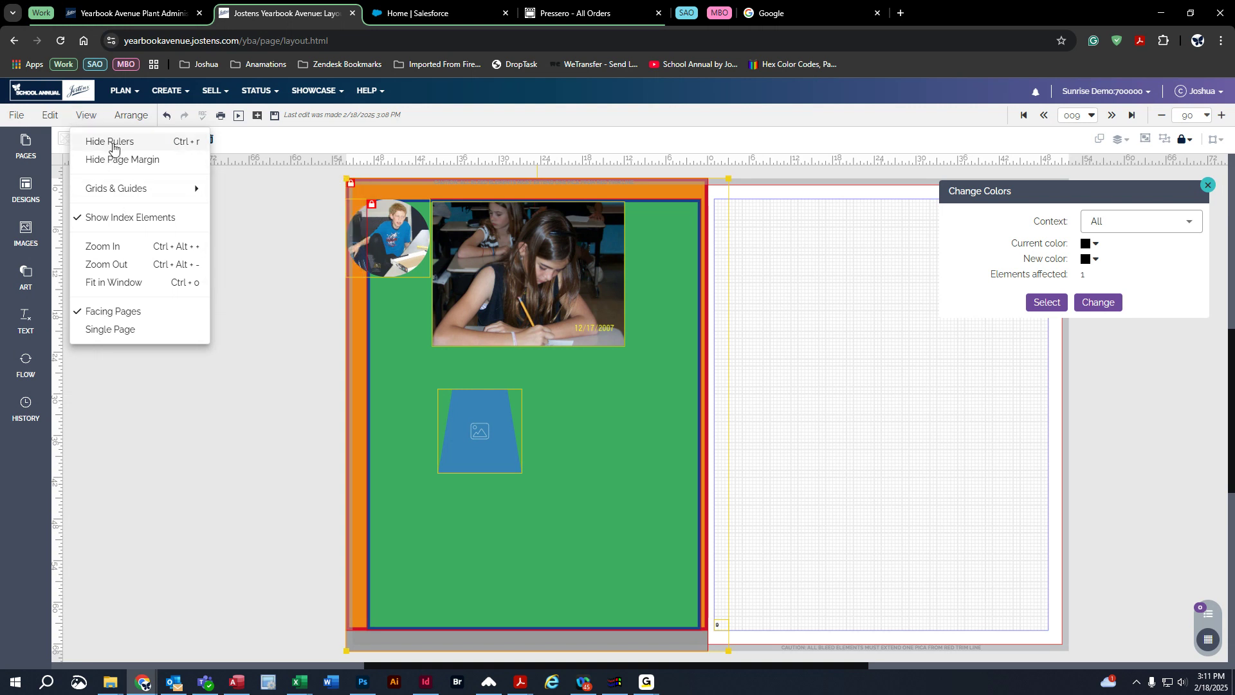
pyautogui.moveTo(119, 188)
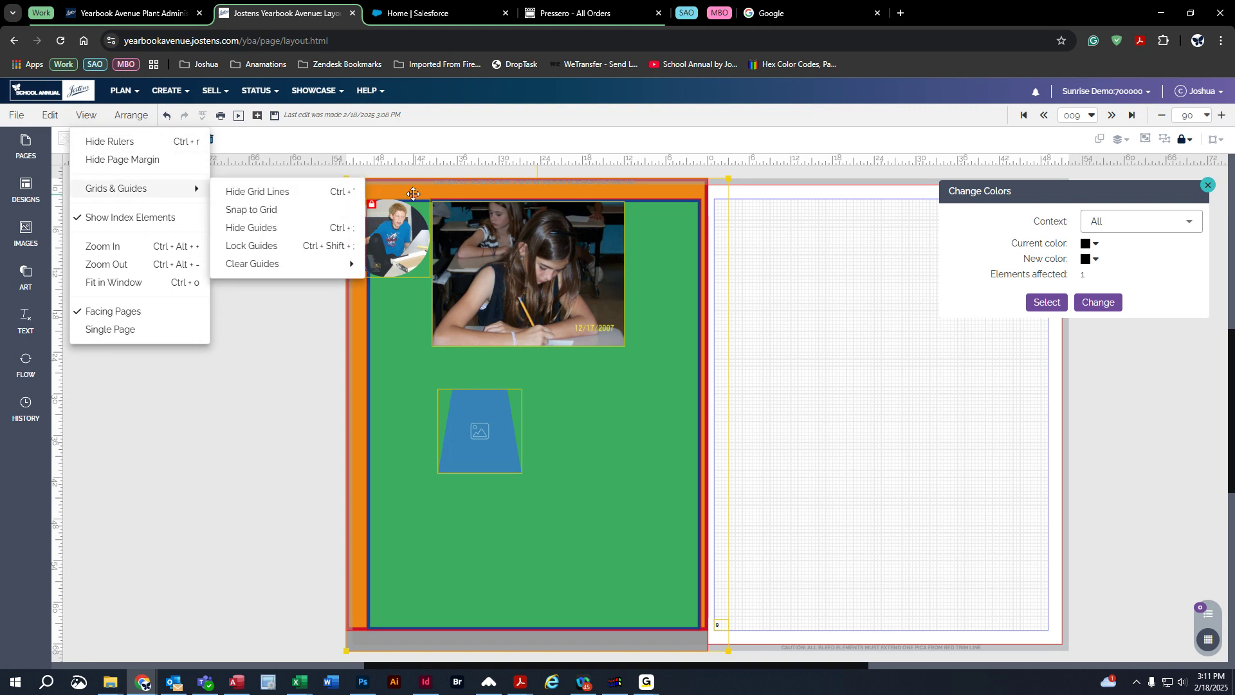
# Add guides along the classroom photo's bottom and left edges and move the trapezoid frame up against them
pyautogui.moveTo(622, 164); pyautogui.dragTo(618, 347)
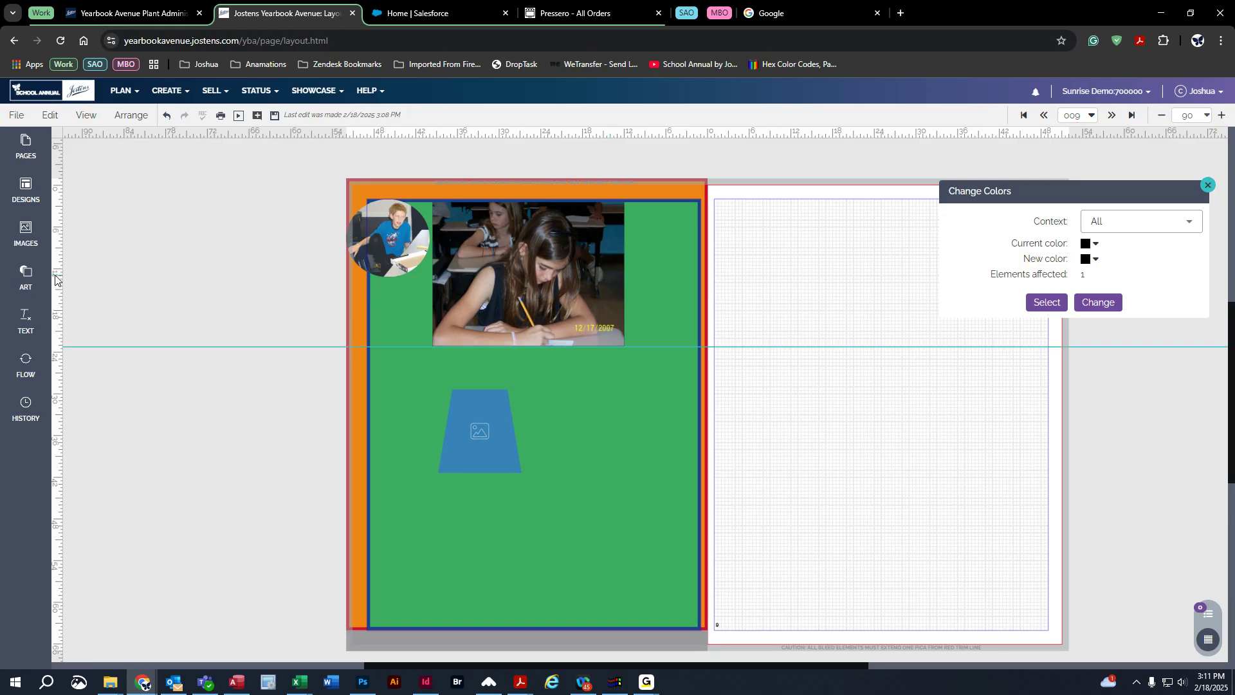
pyautogui.moveTo(54, 276); pyautogui.dragTo(432, 281)
pyautogui.moveTo(480, 437); pyautogui.dragTo(474, 399)
pyautogui.click(184, 323)
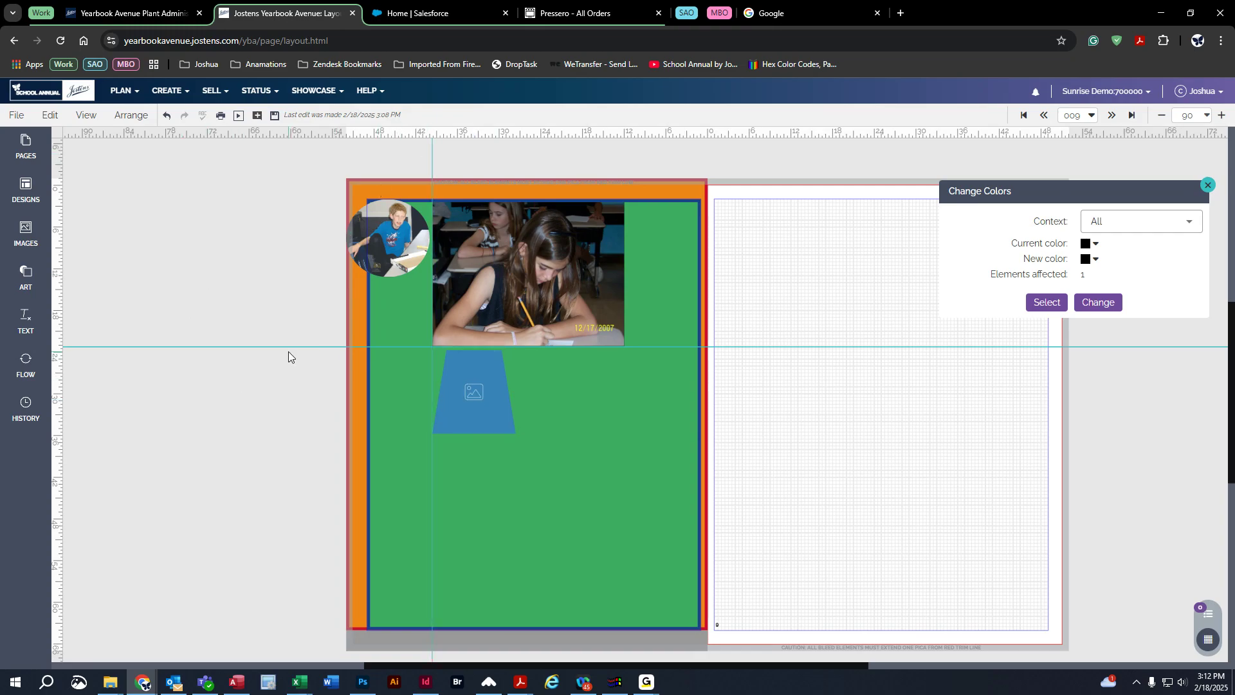
# Close the Change Colors settings without changing anything and review the view options for zoom and page display
pyautogui.click(76, 124)
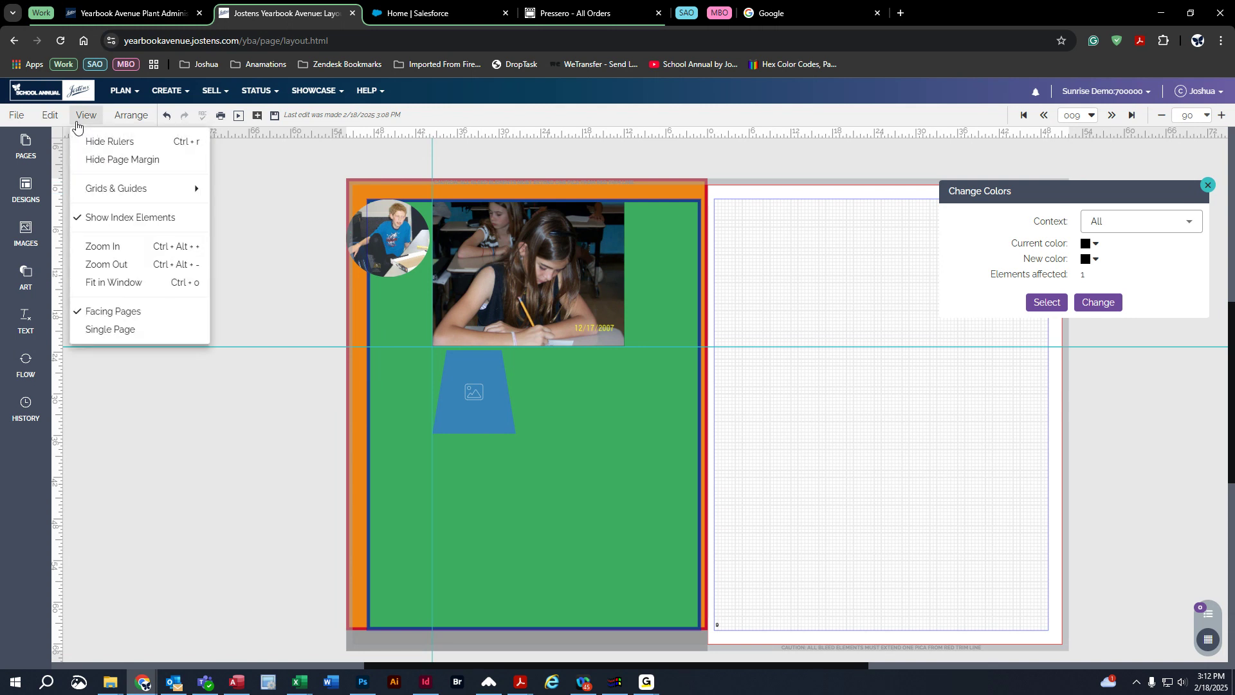
pyautogui.click(1207, 186)
pyautogui.click(92, 119)
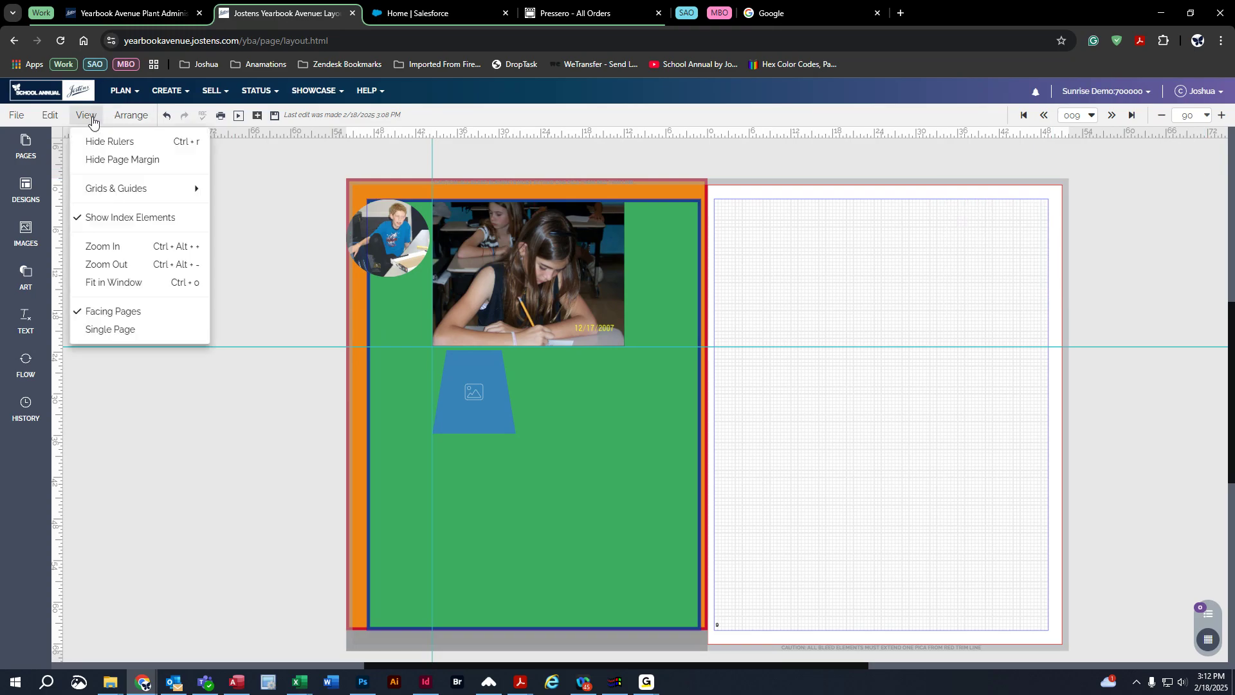
pyautogui.moveTo(101, 192)
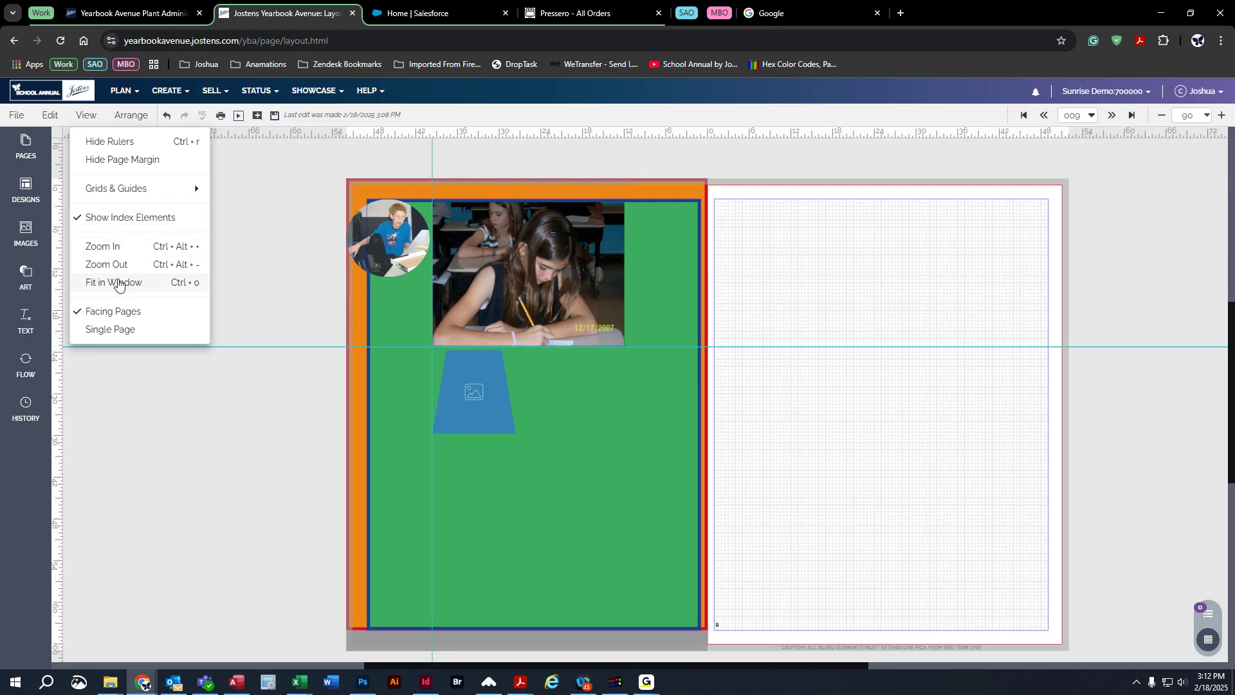
# Zoom the spread to 150% and fit it back in the window
pyautogui.click(1207, 116)
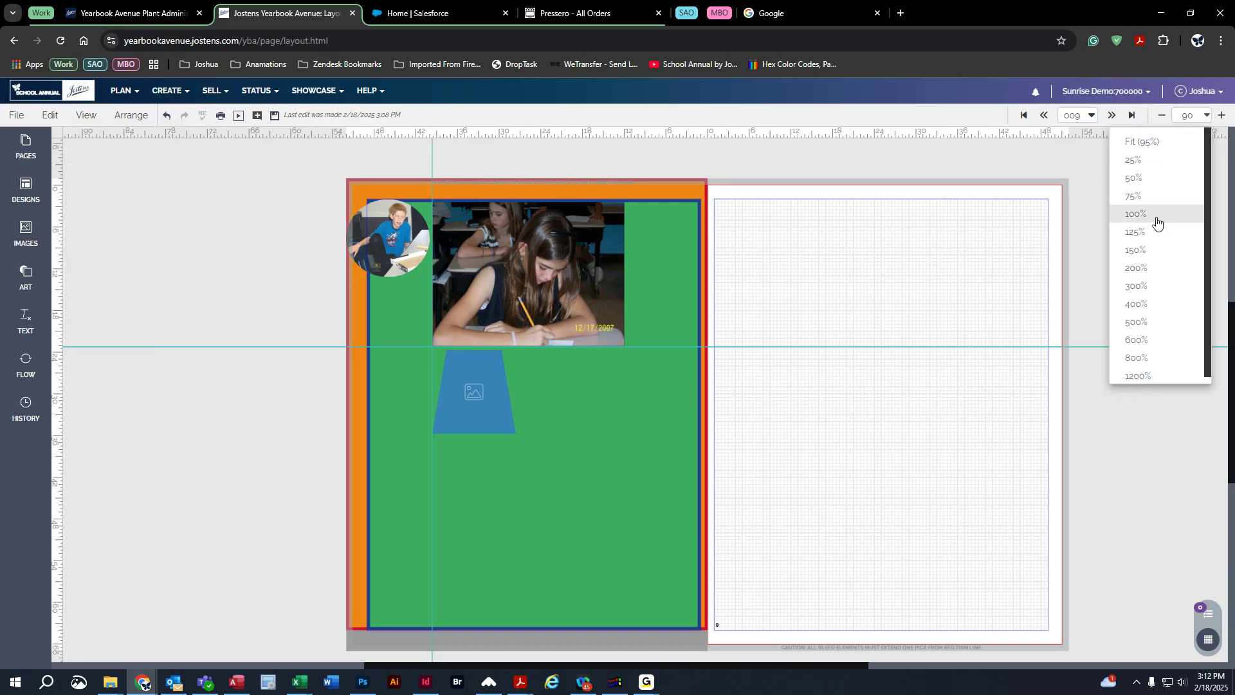
pyautogui.click(1142, 250)
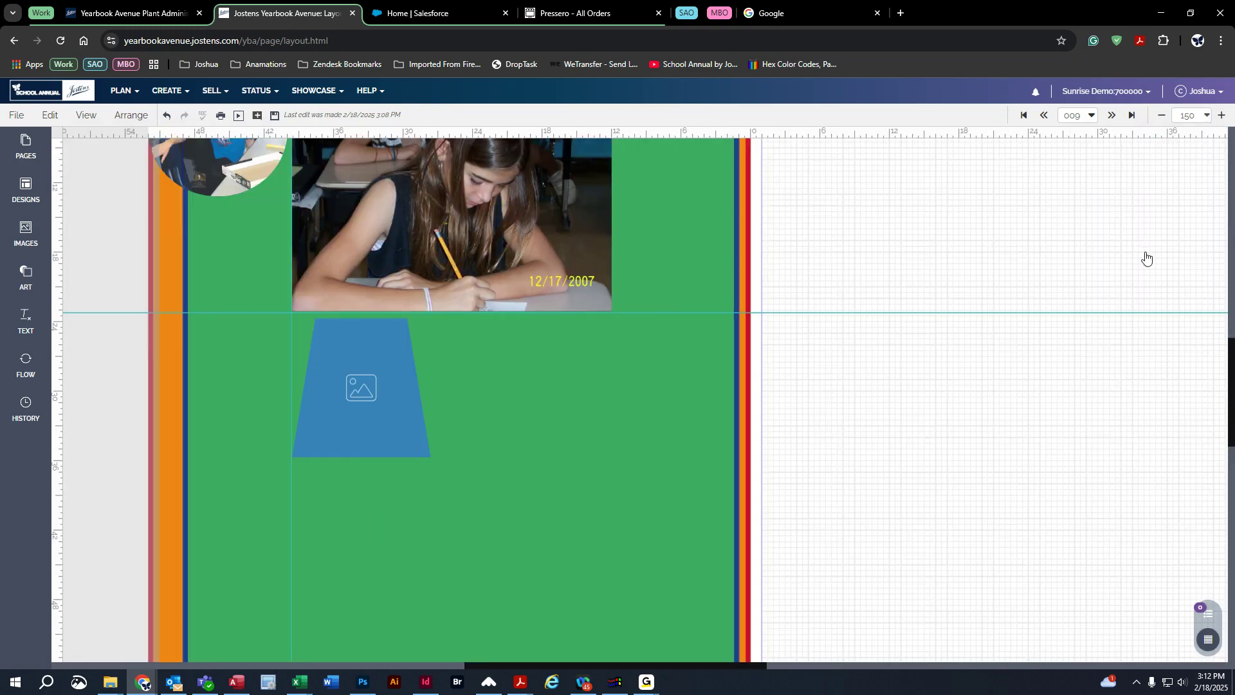
pyautogui.click(1203, 116)
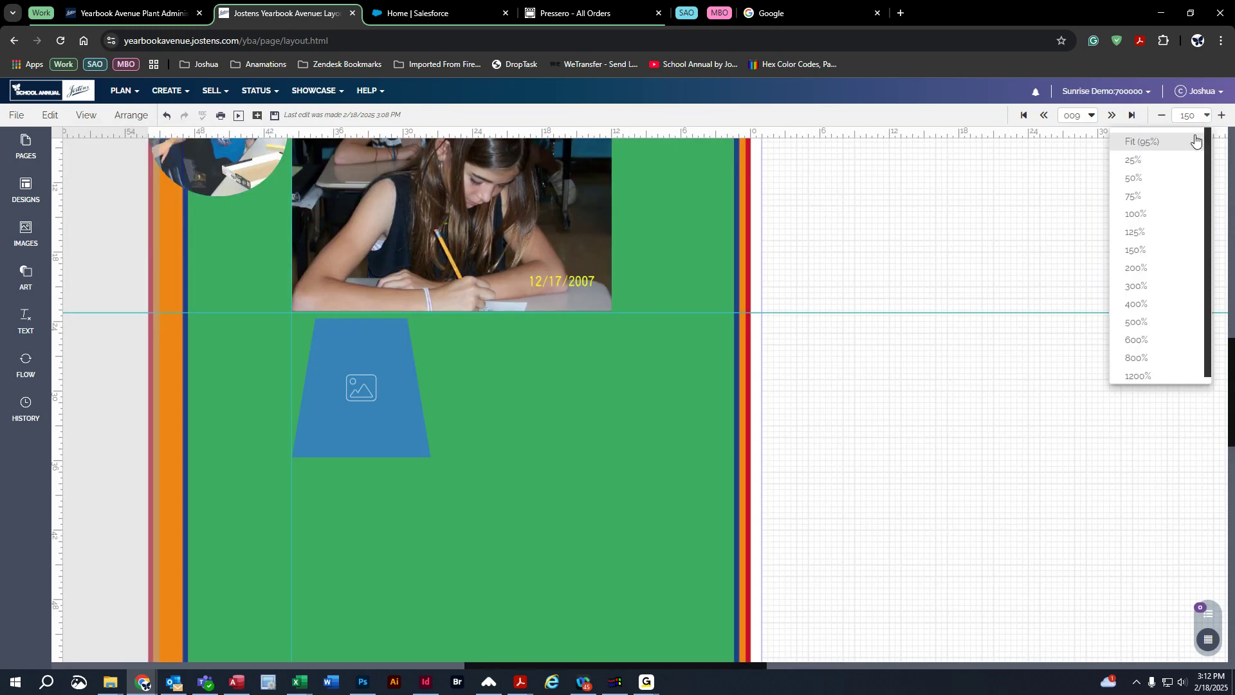
pyautogui.click(1181, 148)
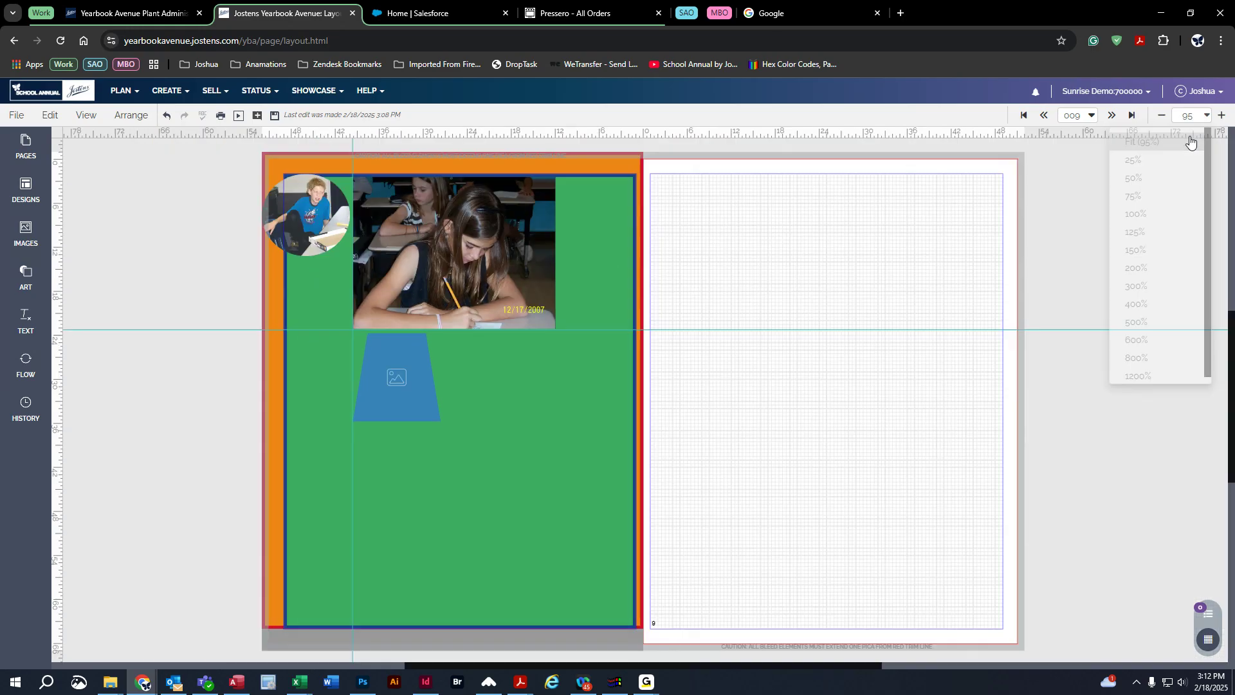
# Save the current spread
pyautogui.click(87, 115)
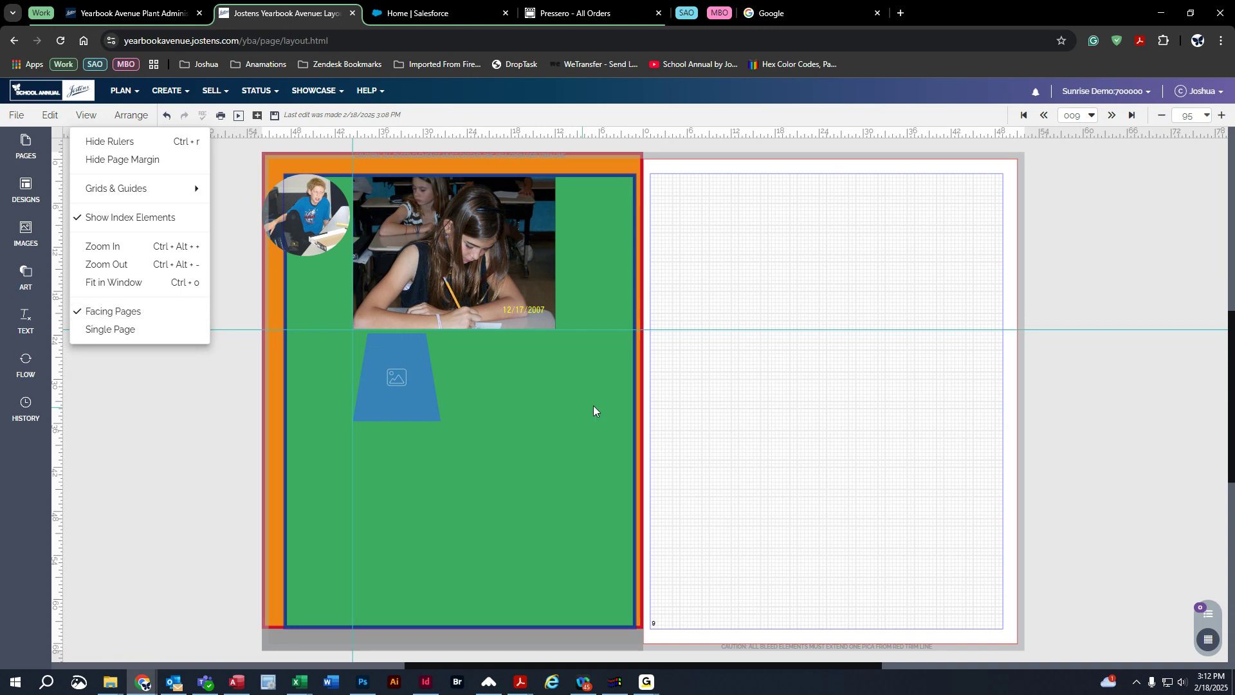
pyautogui.click(271, 116)
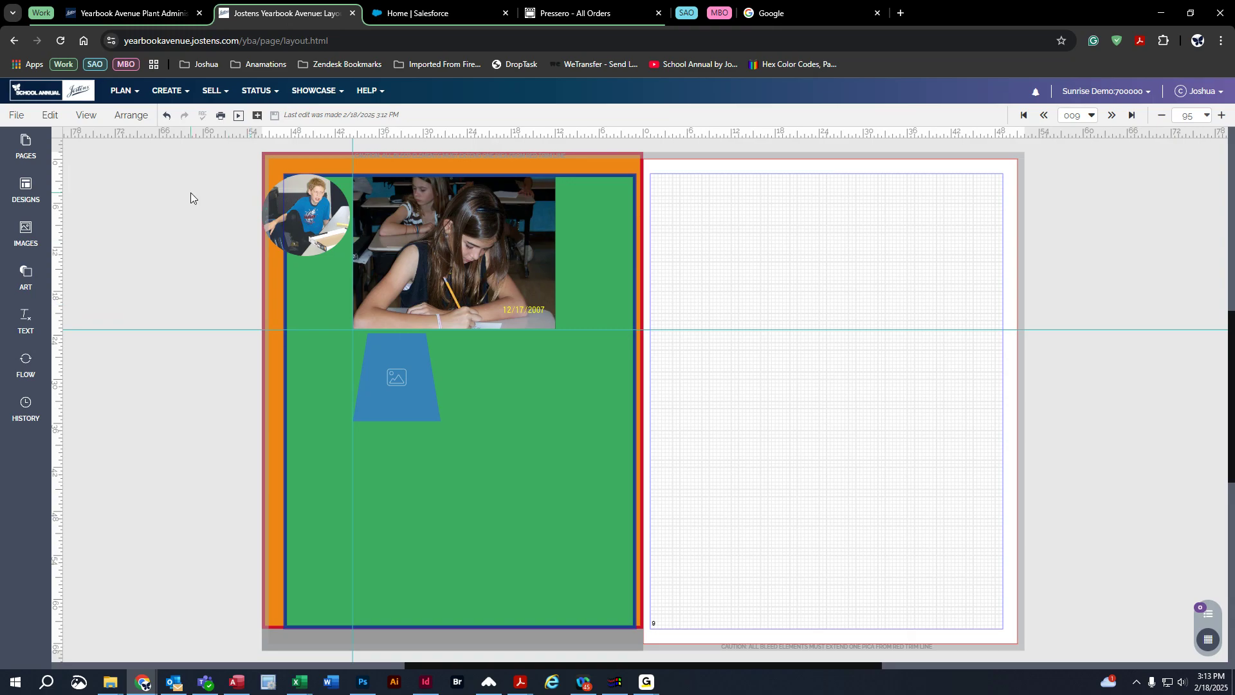
# Switch to single-page display, flip between pages 008 and 009, and return to facing pages
pyautogui.click(83, 119)
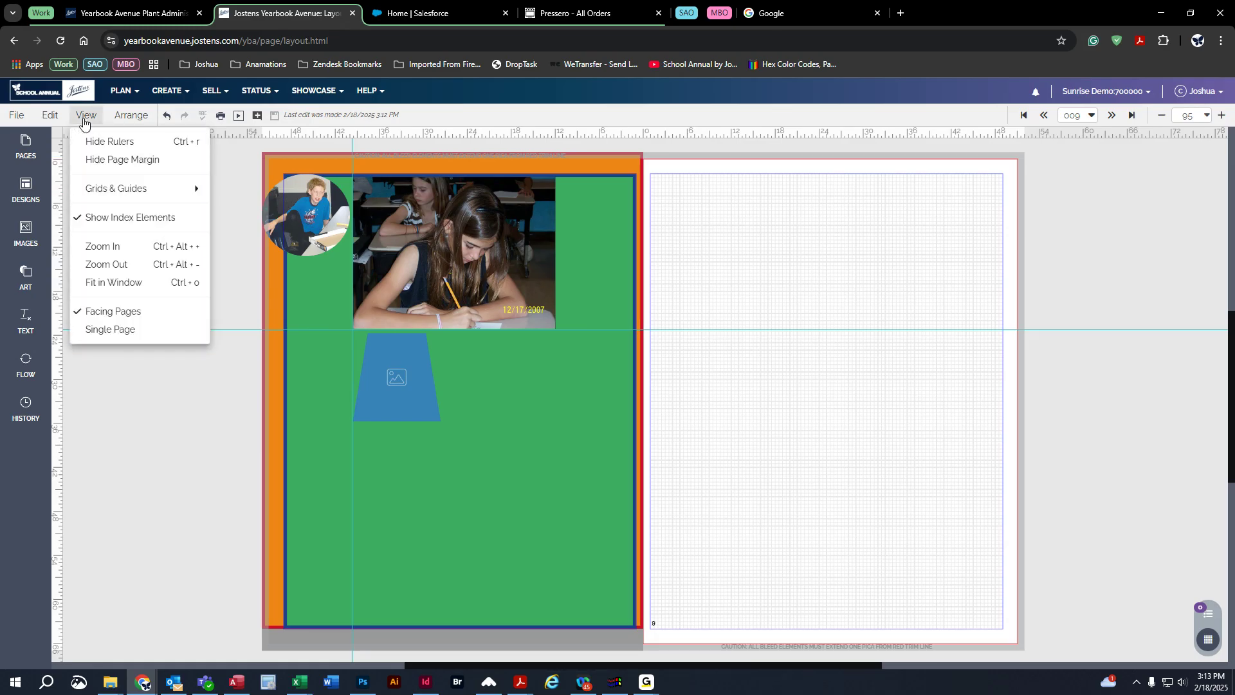
pyautogui.click(109, 332)
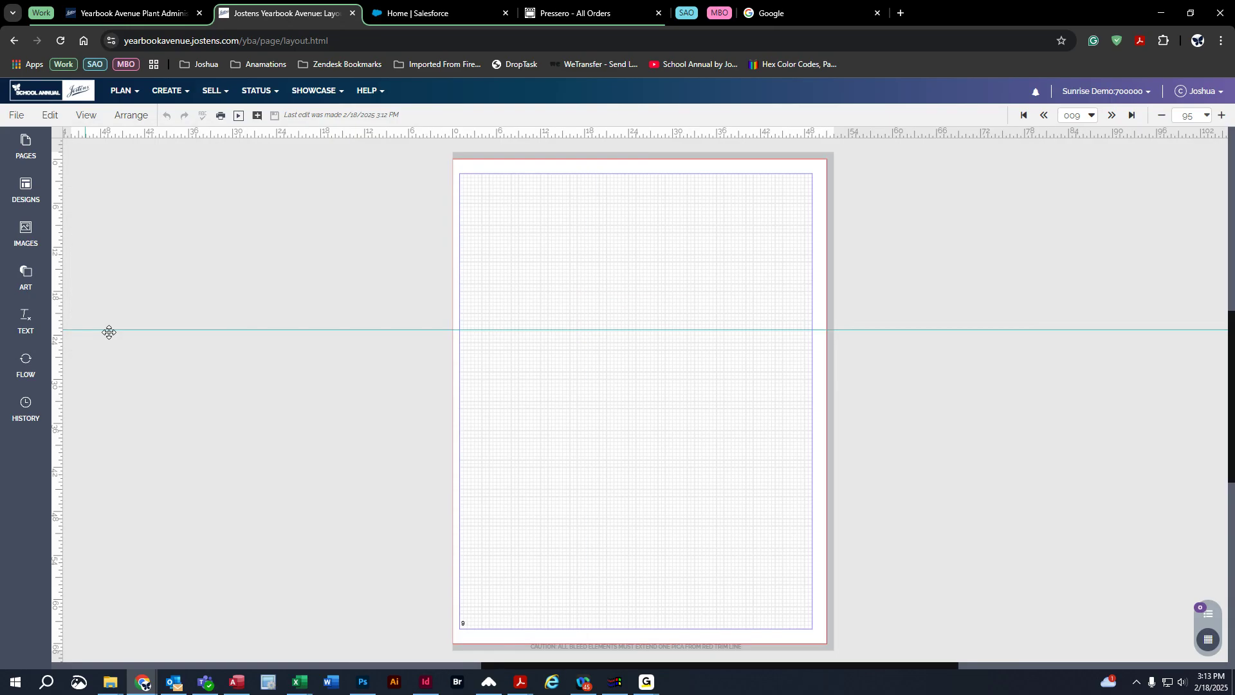
pyautogui.click(1044, 116)
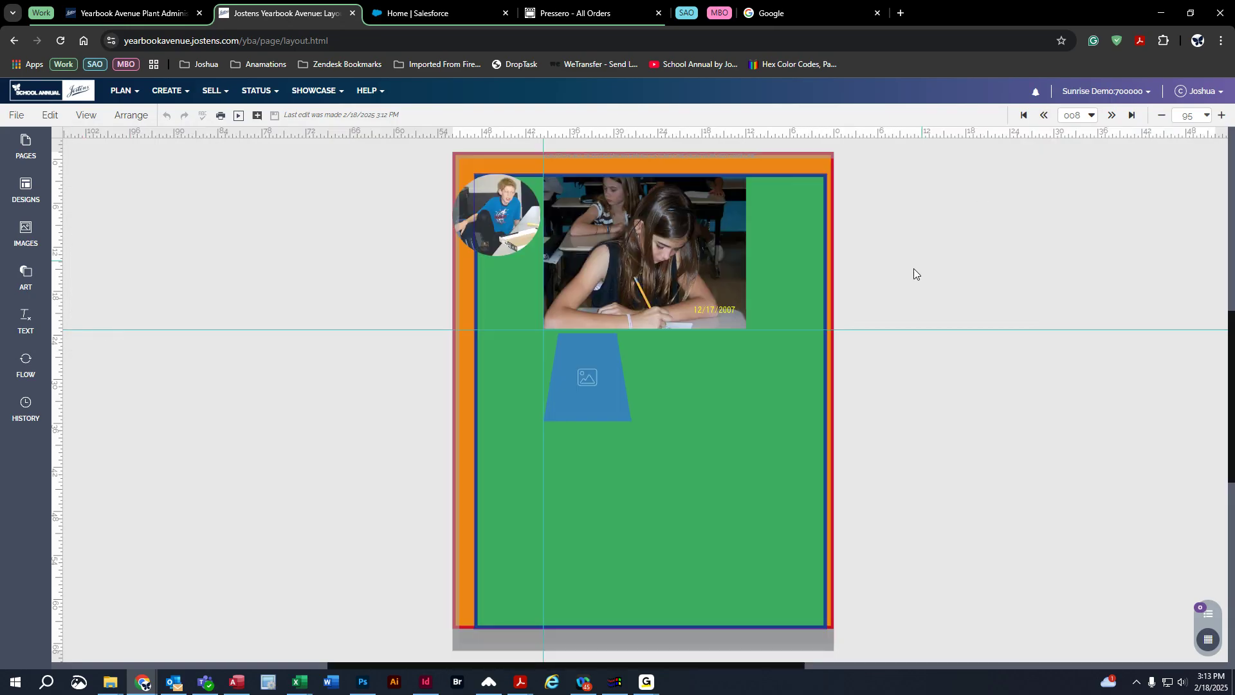
pyautogui.click(1111, 115)
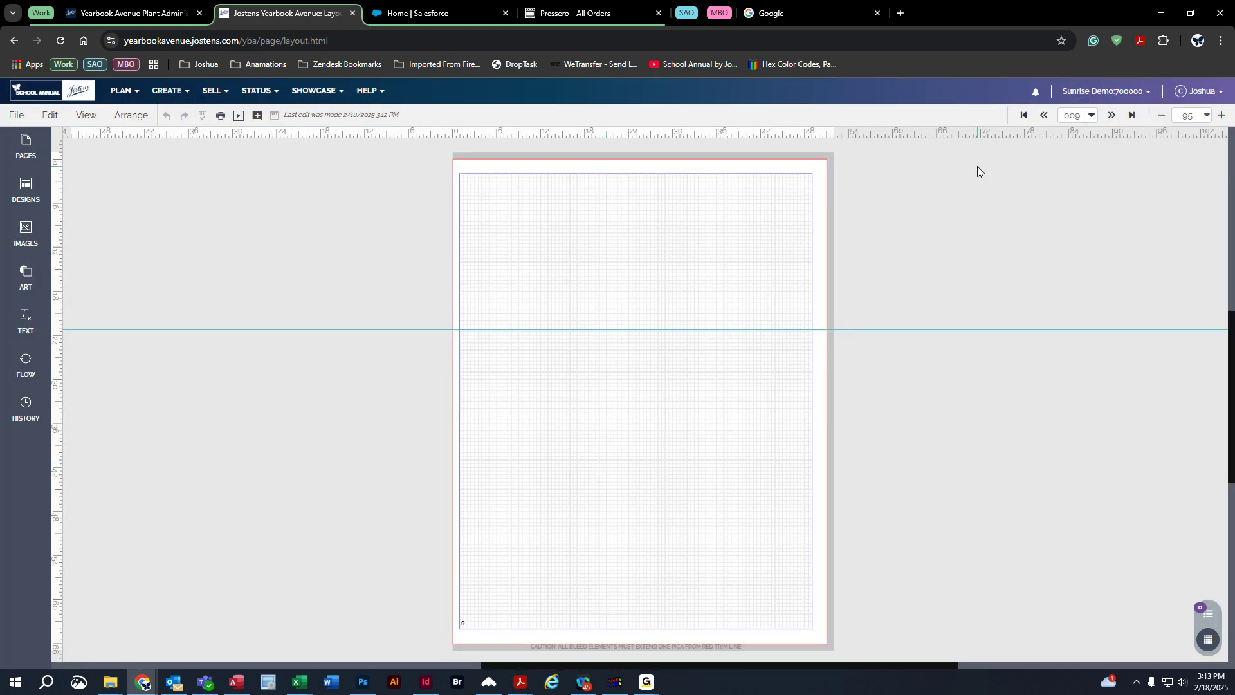
pyautogui.click(1044, 115)
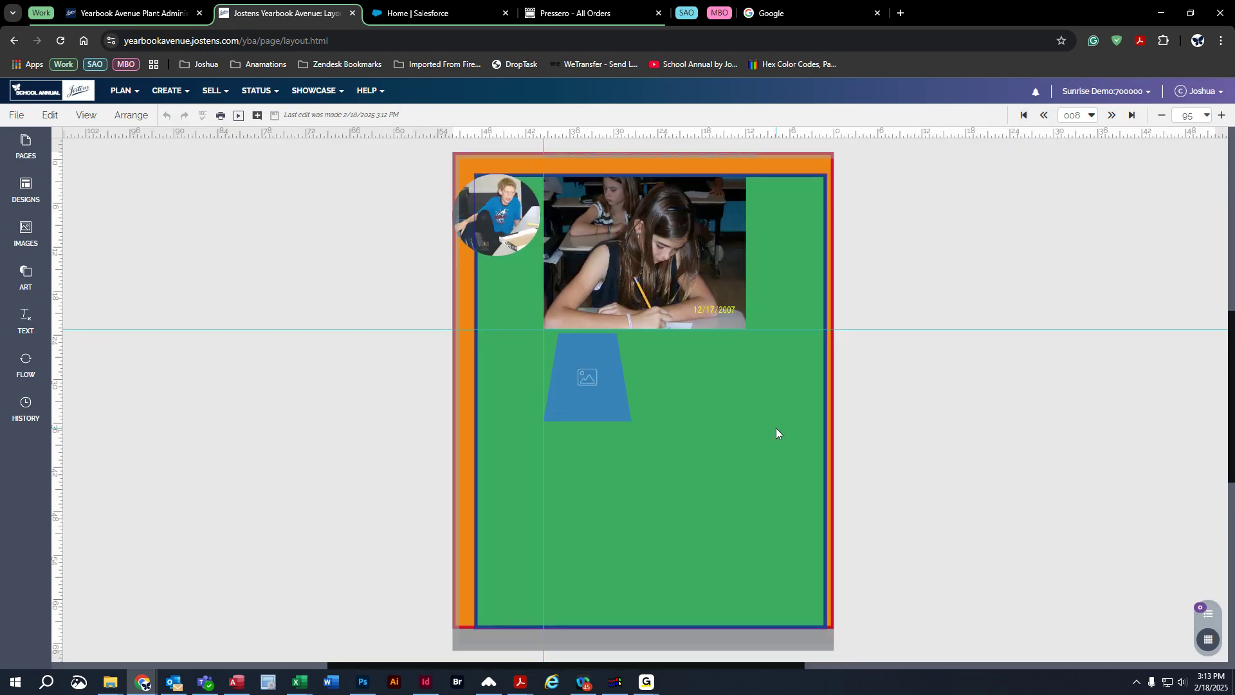
pyautogui.click(71, 116)
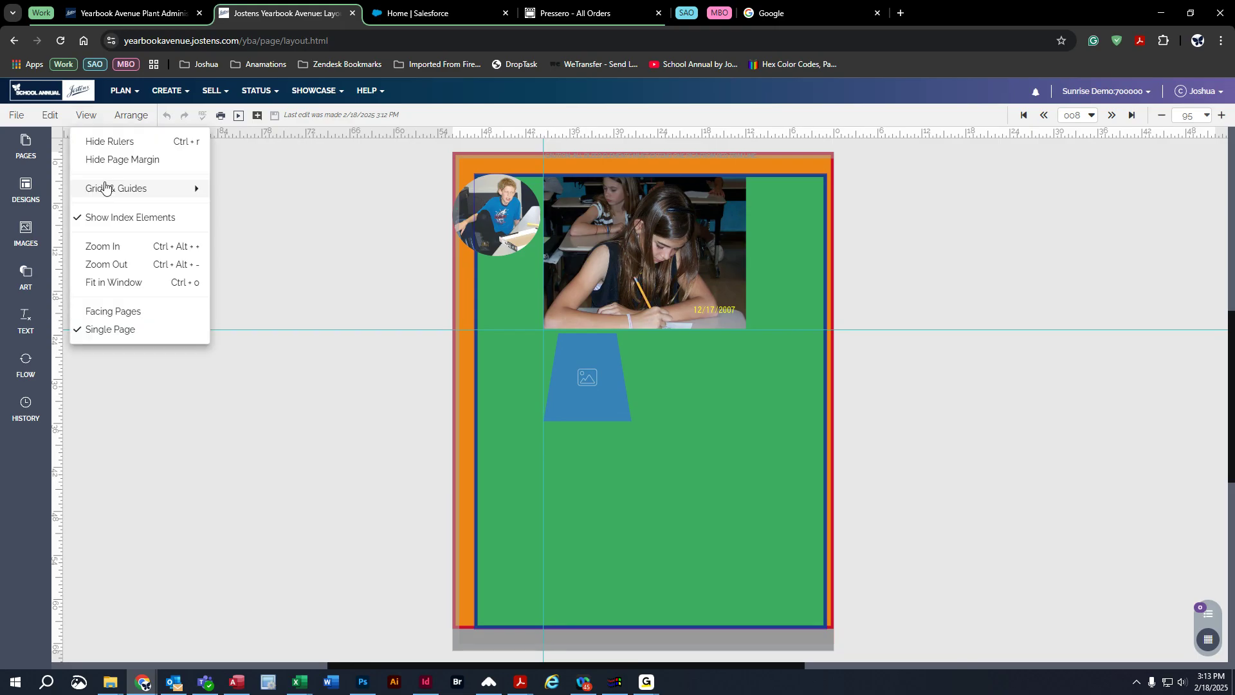
pyautogui.click(116, 311)
# Lock the rectangular classroom photo in place
pyautogui.click(131, 115)
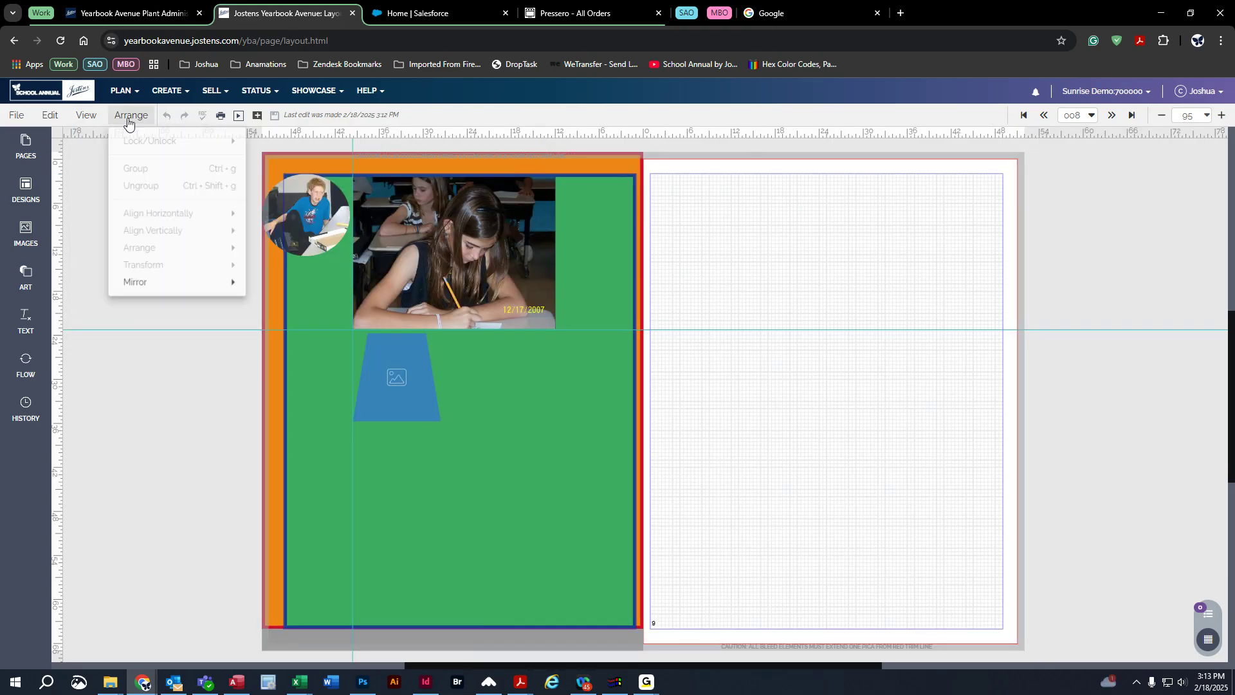
pyautogui.moveTo(135, 289)
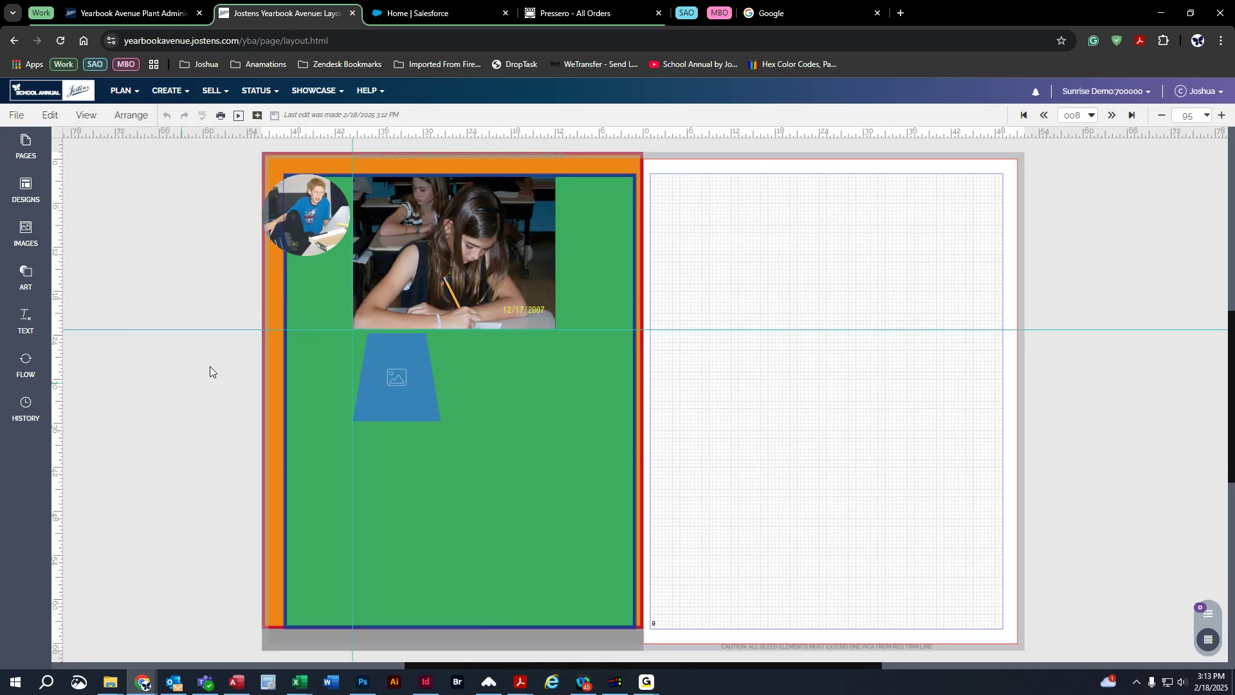
pyautogui.click(469, 226)
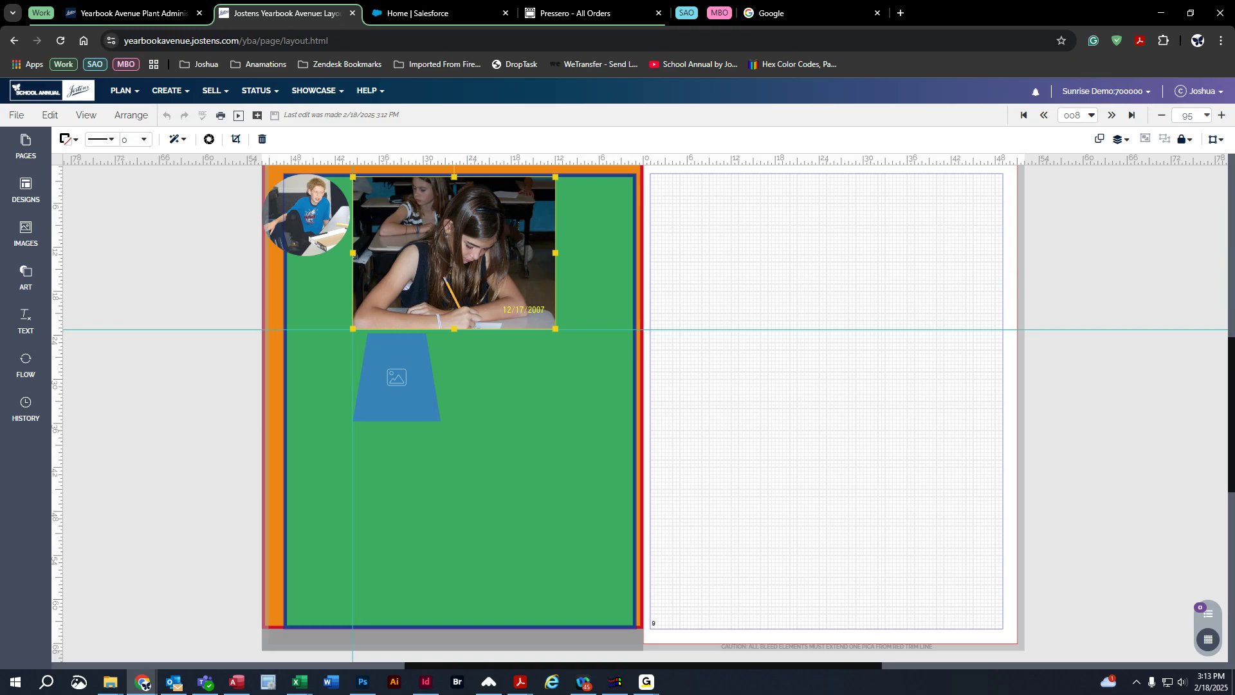
pyautogui.click(132, 115)
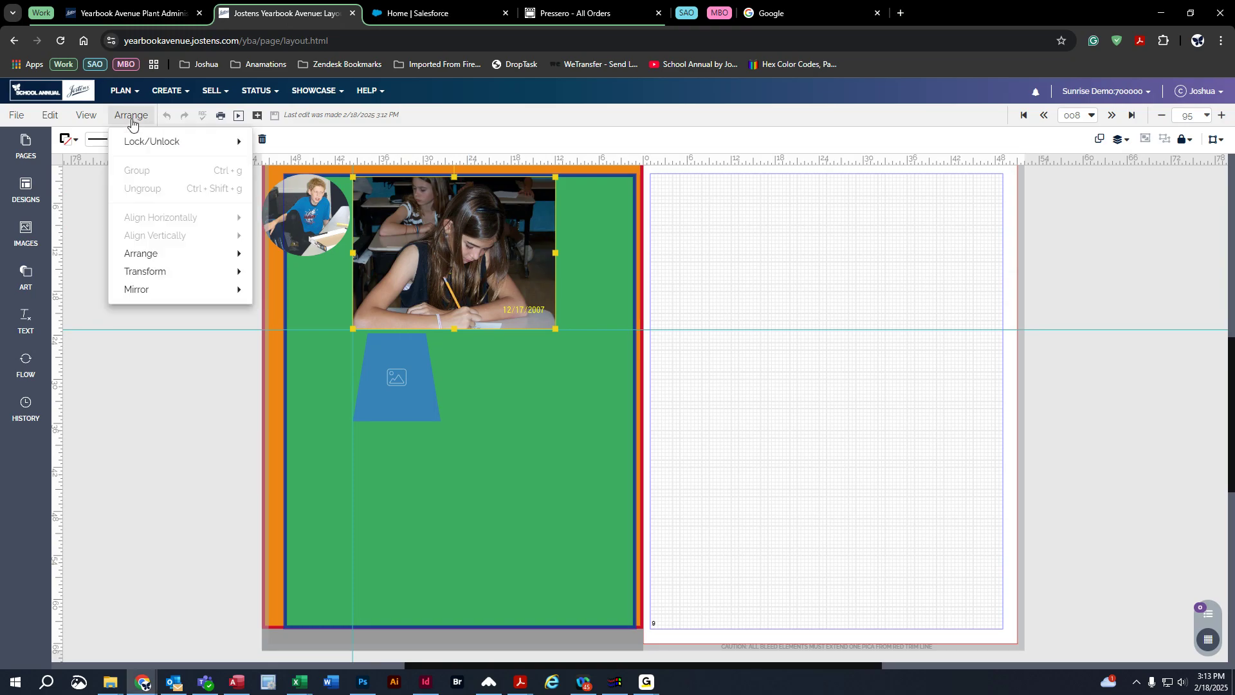
pyautogui.moveTo(141, 154)
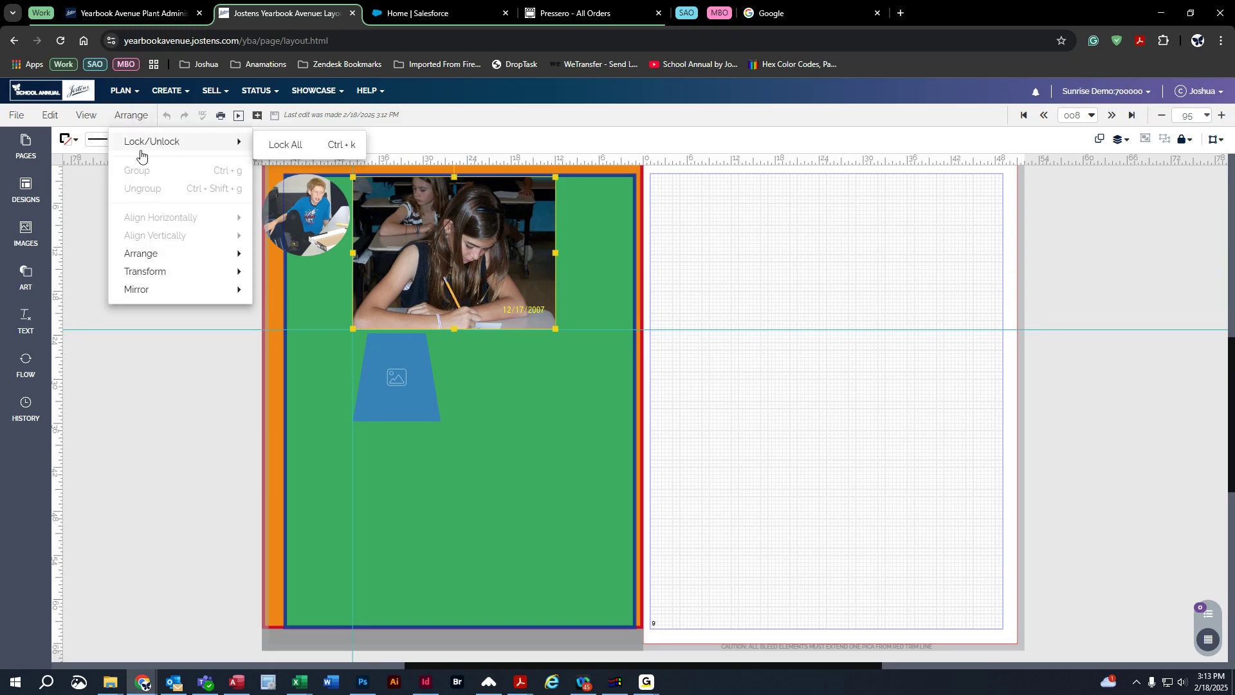
pyautogui.click(294, 146)
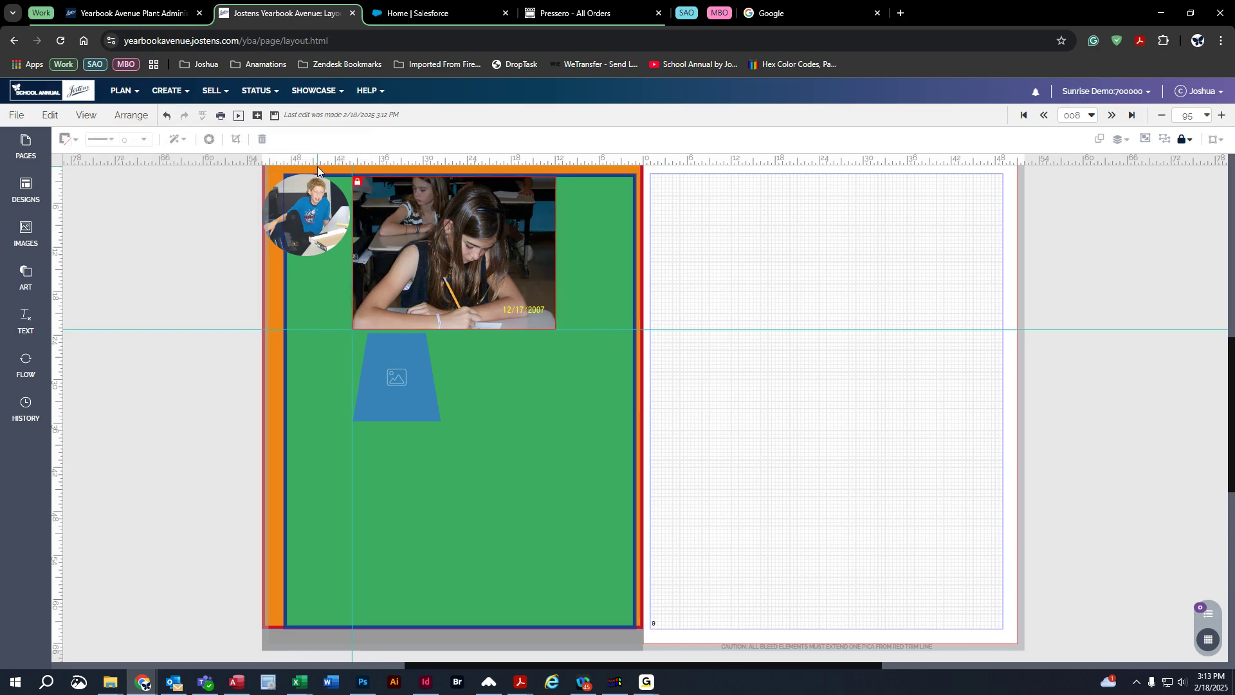
# Move the trapezoid frame slightly down and left, and unlock the classroom photo
pyautogui.moveTo(419, 383)
pyautogui.mouseDown()
pyautogui.moveTo(488, 323)
pyautogui.moveTo(510, 322)
pyautogui.moveTo(428, 381)
pyautogui.mouseUp()
pyautogui.click(493, 283)
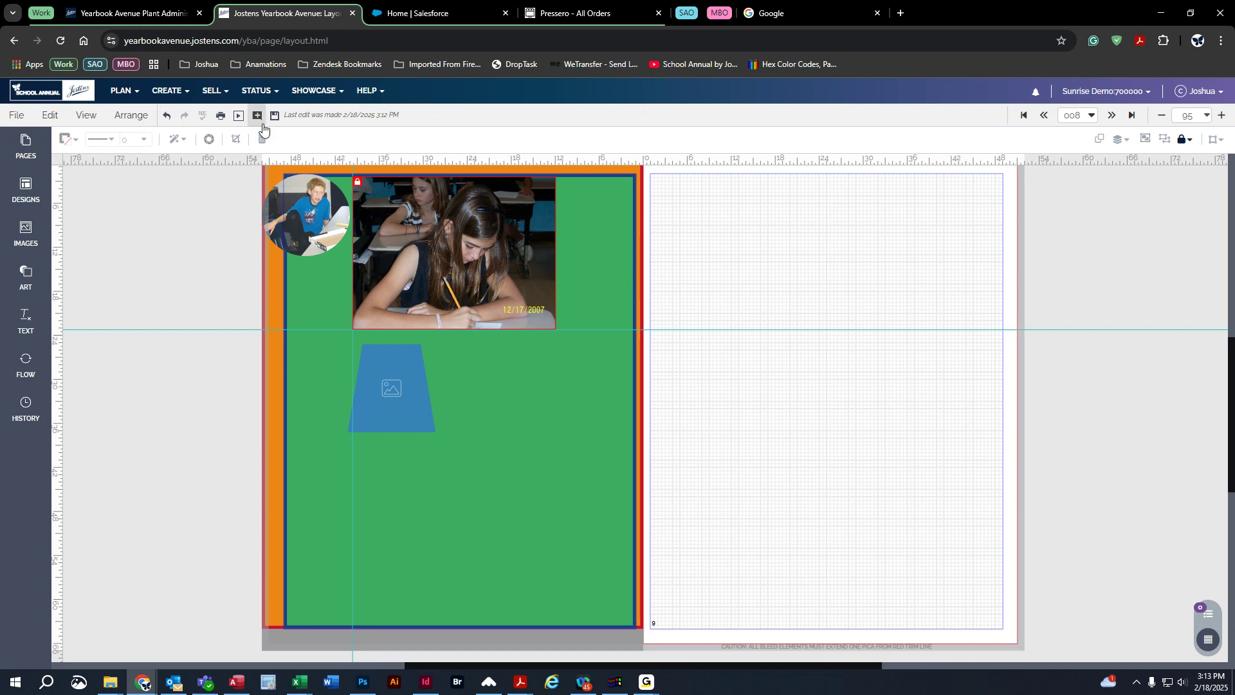
pyautogui.click(131, 115)
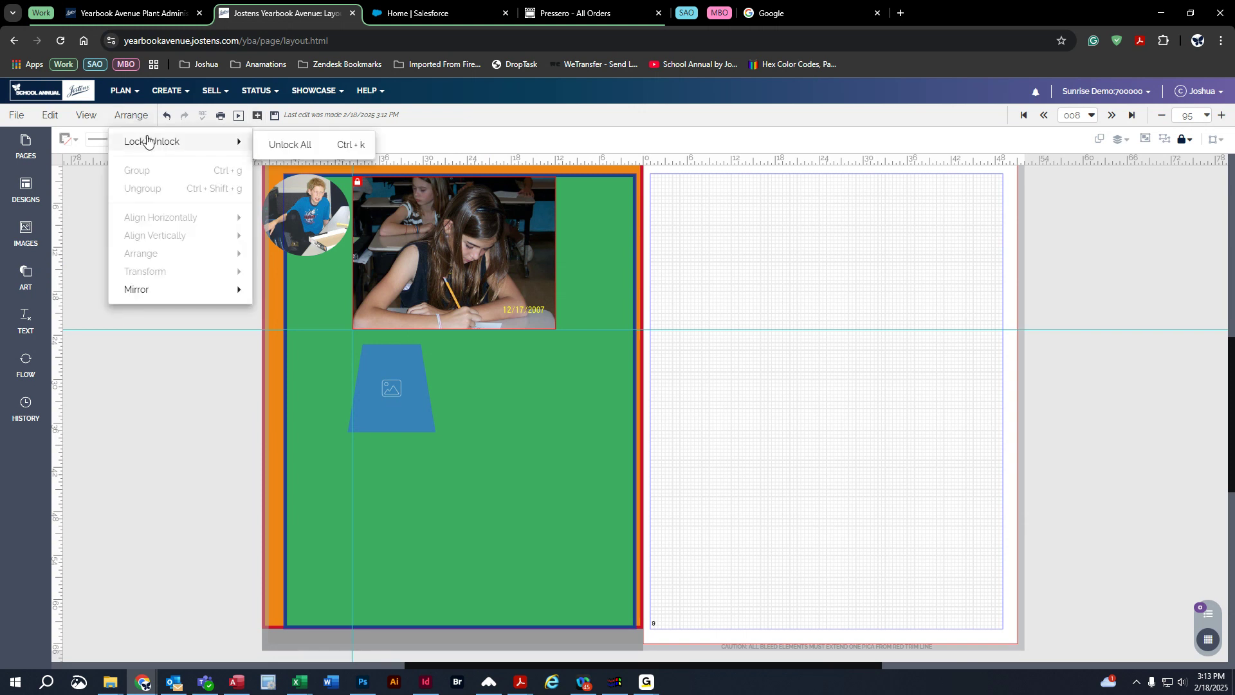
pyautogui.click(269, 145)
# Group the round photo with the classroom photo and move the group down and right inside the page margin
pyautogui.moveTo(172, 204); pyautogui.dragTo(357, 210)
pyautogui.click(219, 229)
pyautogui.click(311, 205)
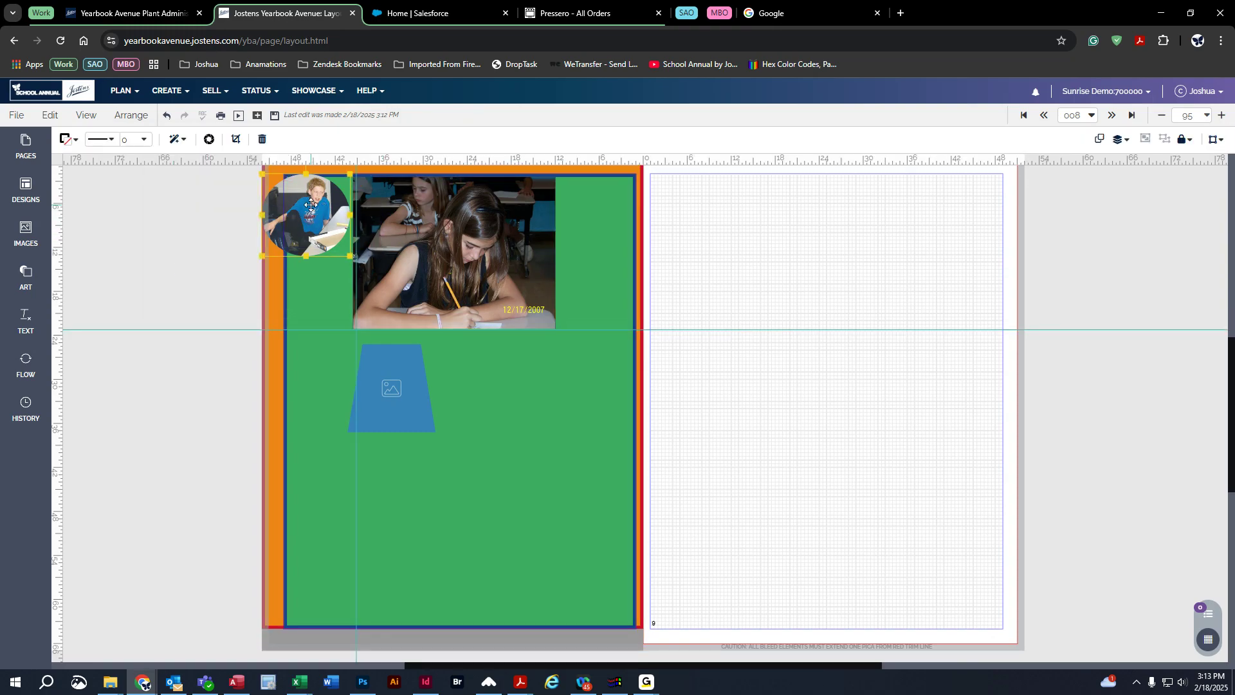
pyautogui.keyDown('shift'); pyautogui.click(471, 239); pyautogui.keyUp('shift')
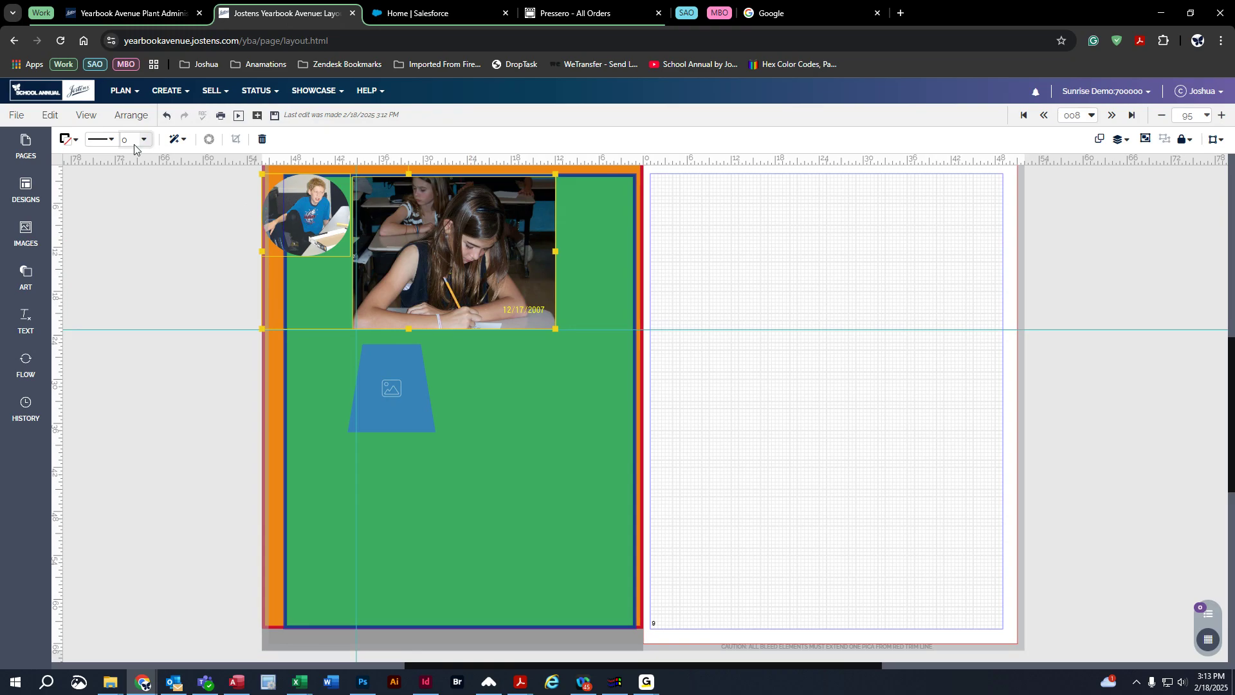
pyautogui.click(132, 121)
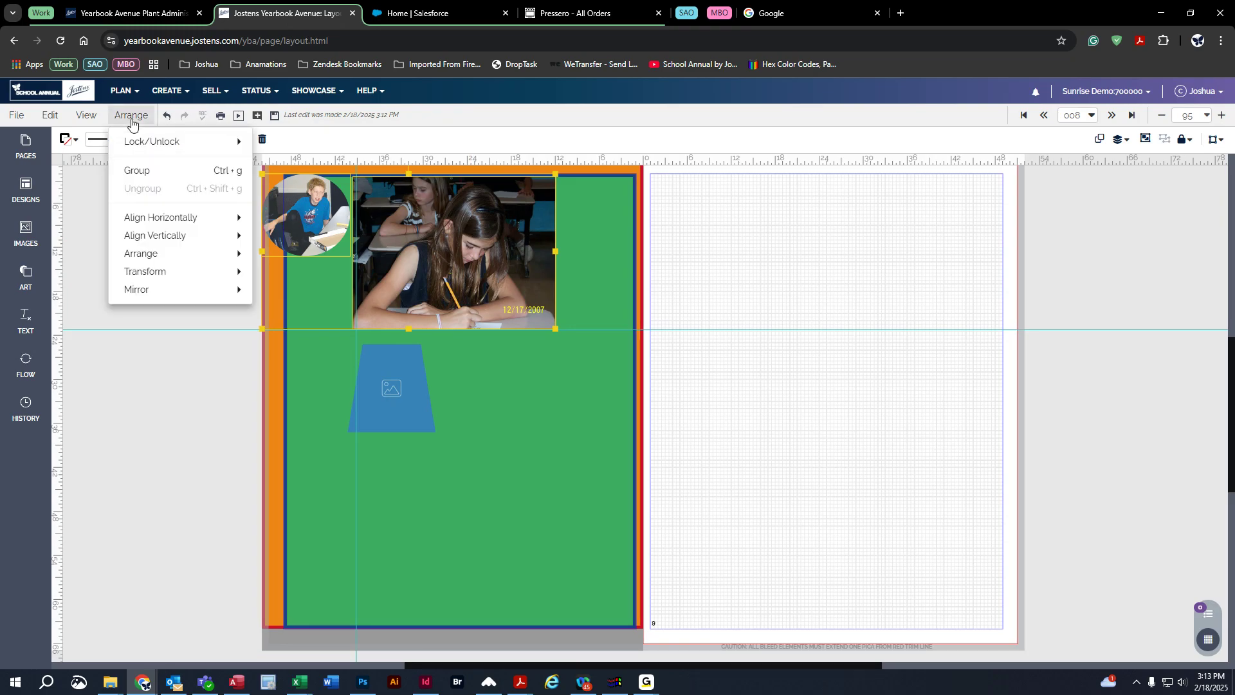
pyautogui.click(157, 177)
pyautogui.moveTo(435, 260); pyautogui.dragTo(484, 280)
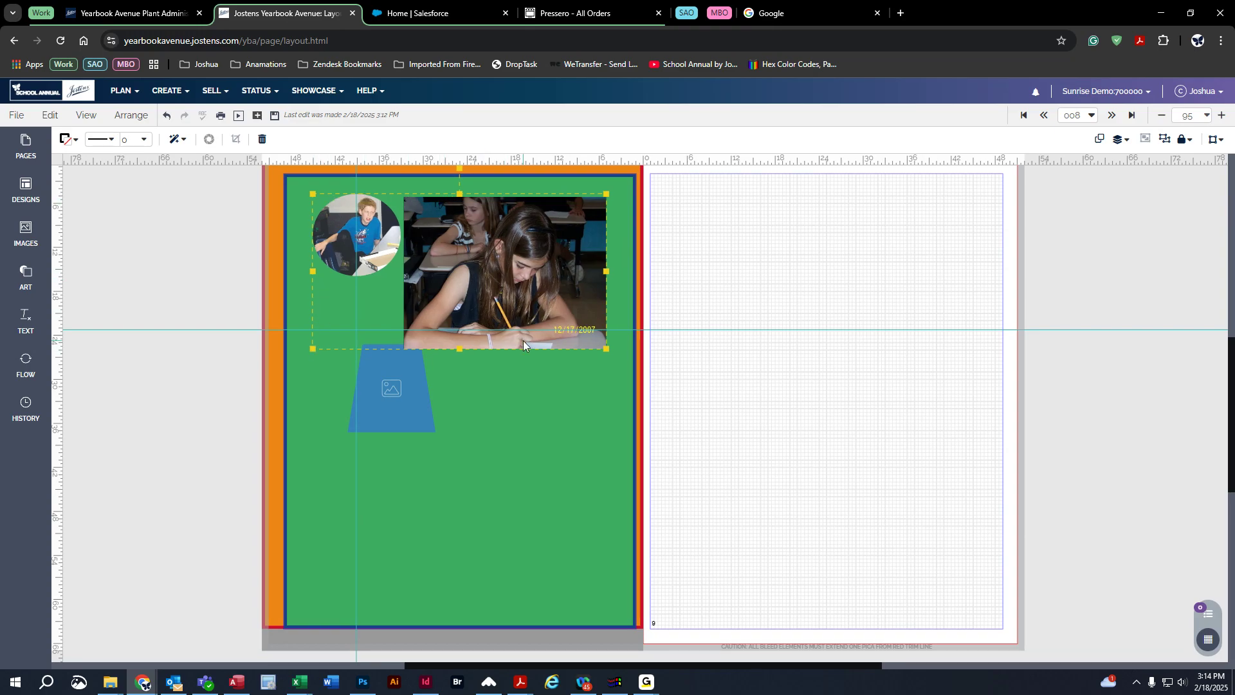
# Ungroup the round photo and the classroom photo
pyautogui.click(131, 116)
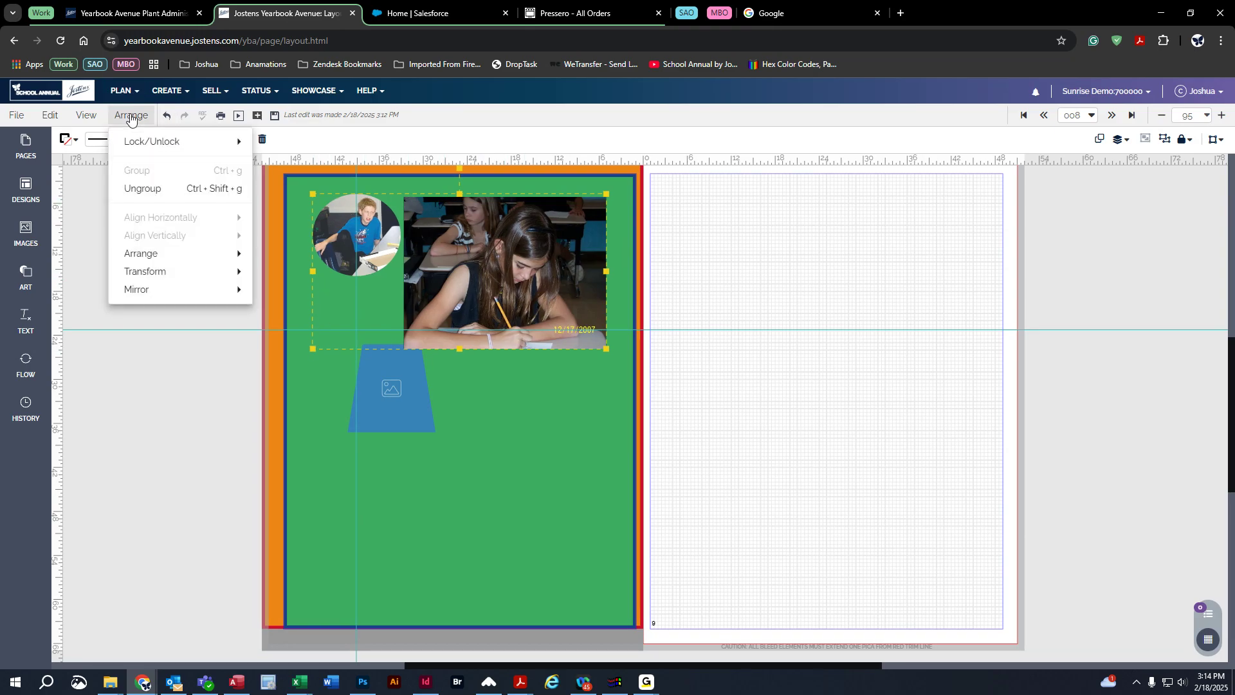
pyautogui.click(153, 190)
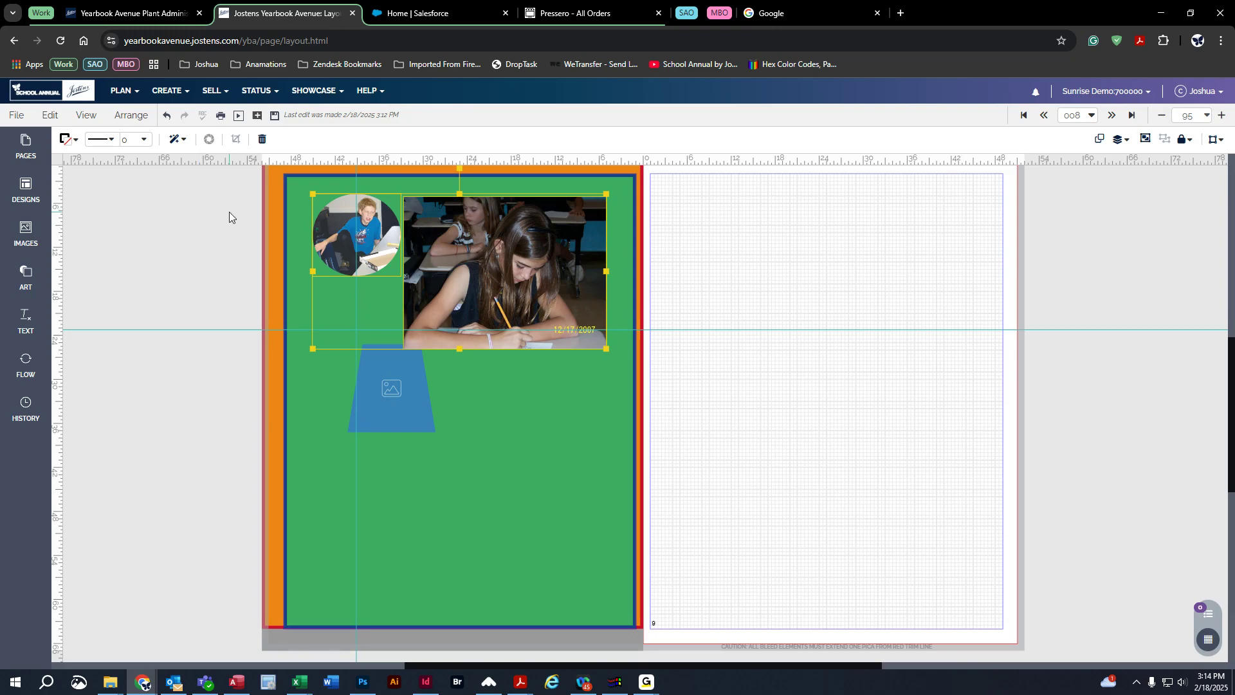
# Try aligning the two photos horizontally by center and undo the alignment
pyautogui.click(131, 116)
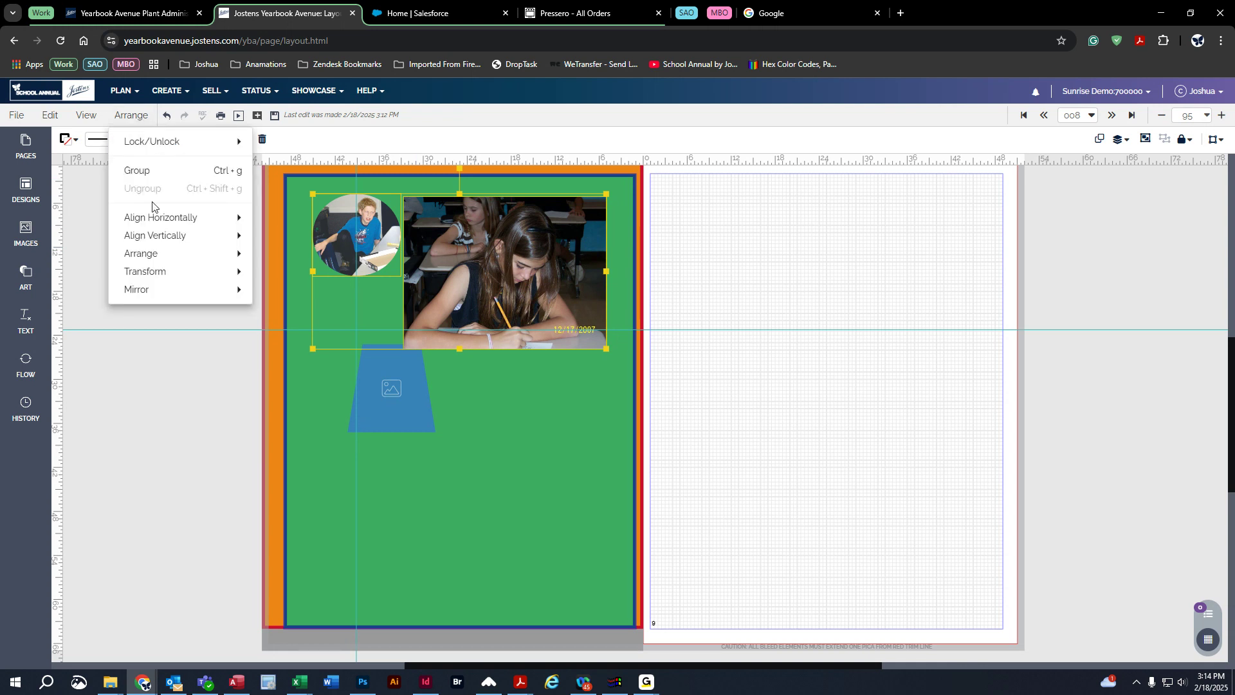
pyautogui.moveTo(167, 223)
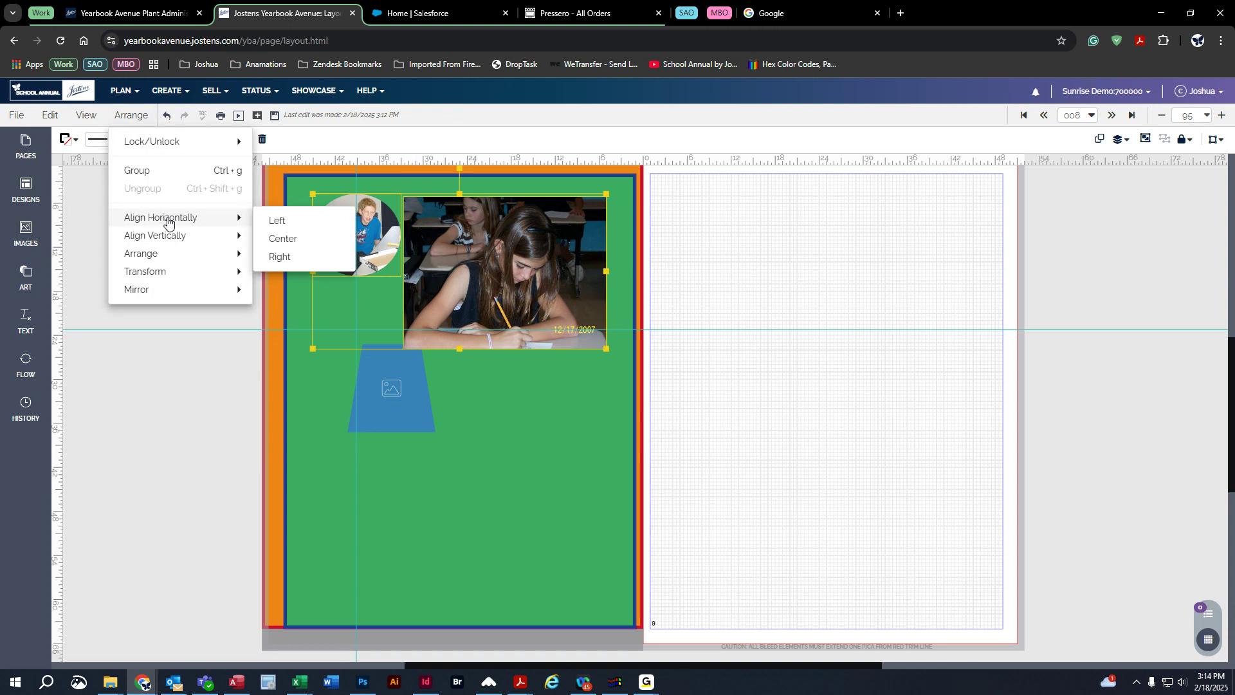
pyautogui.click(296, 237)
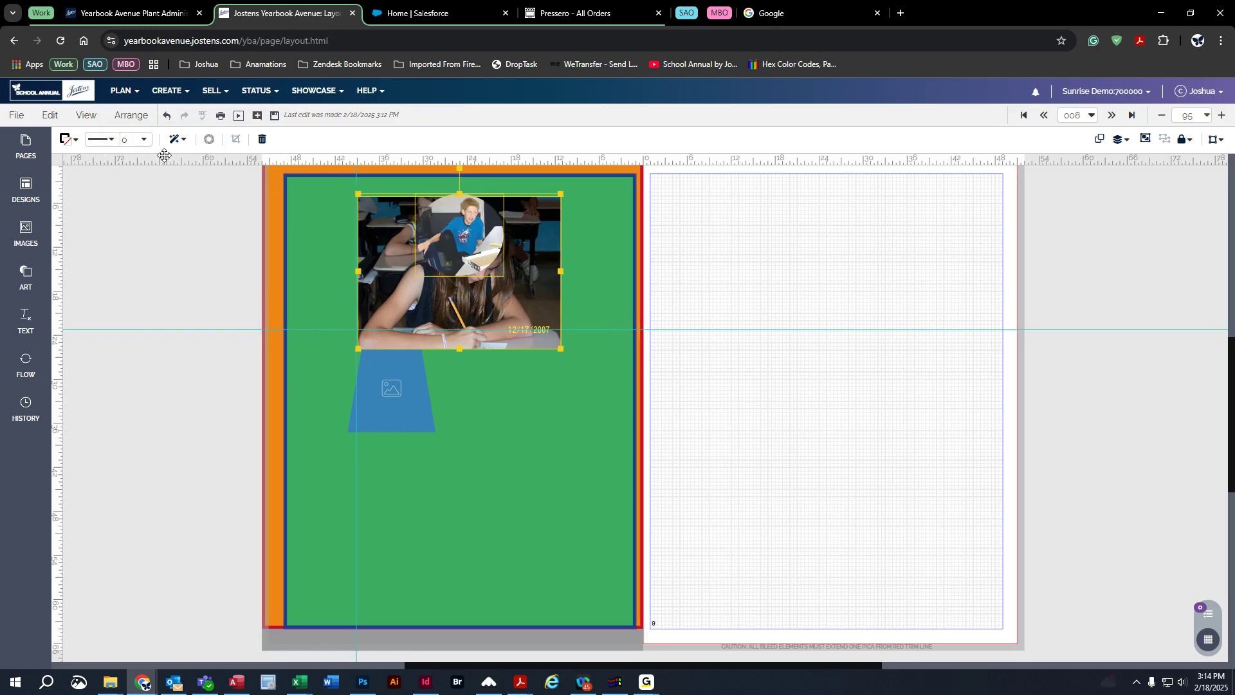
pyautogui.click(165, 117)
# Align the round photo and the classroom photo vertically by their middles
pyautogui.click(132, 115)
pyautogui.moveTo(166, 237)
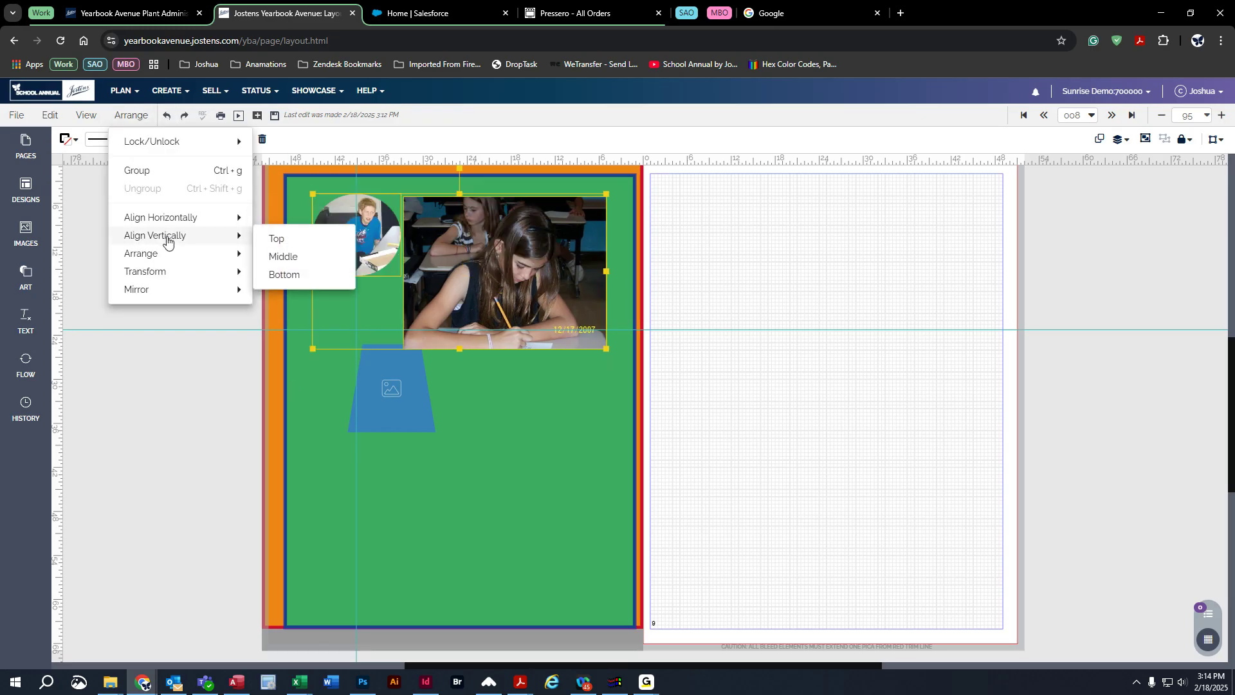
pyautogui.click(283, 258)
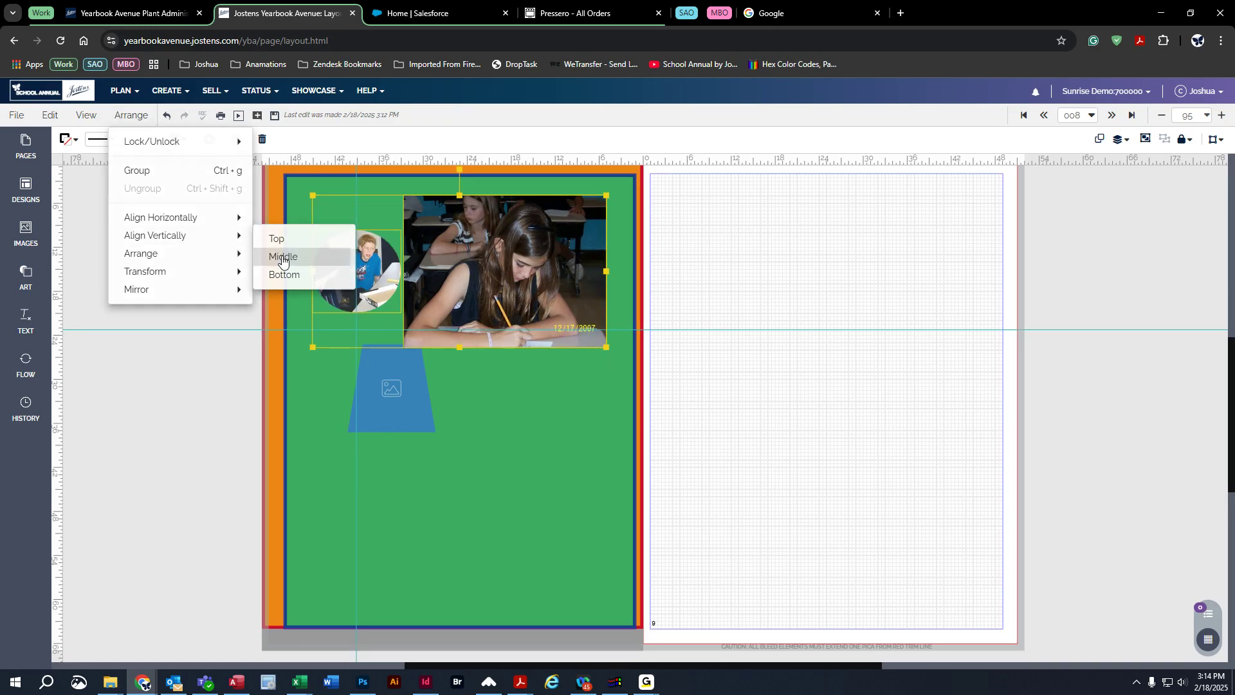
# Send the two photos backward one layer, and move the round photo up and the classroom photo down over the trapezoid frame
pyautogui.click(132, 116)
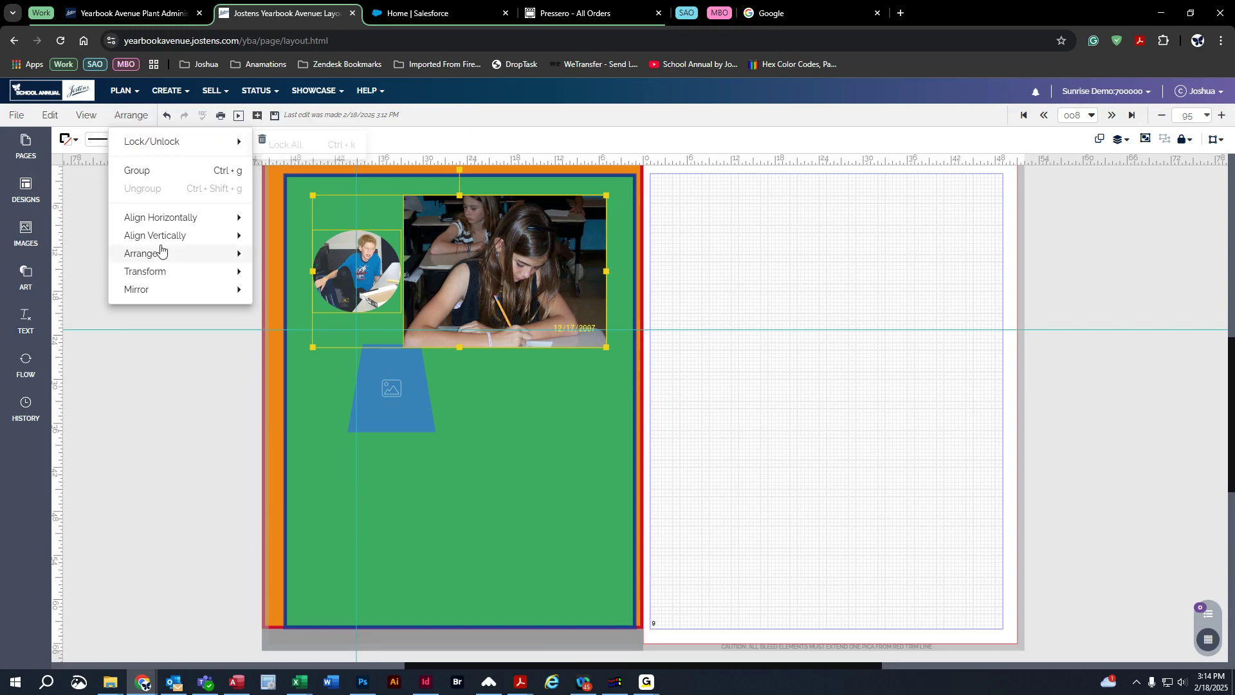
pyautogui.moveTo(194, 260)
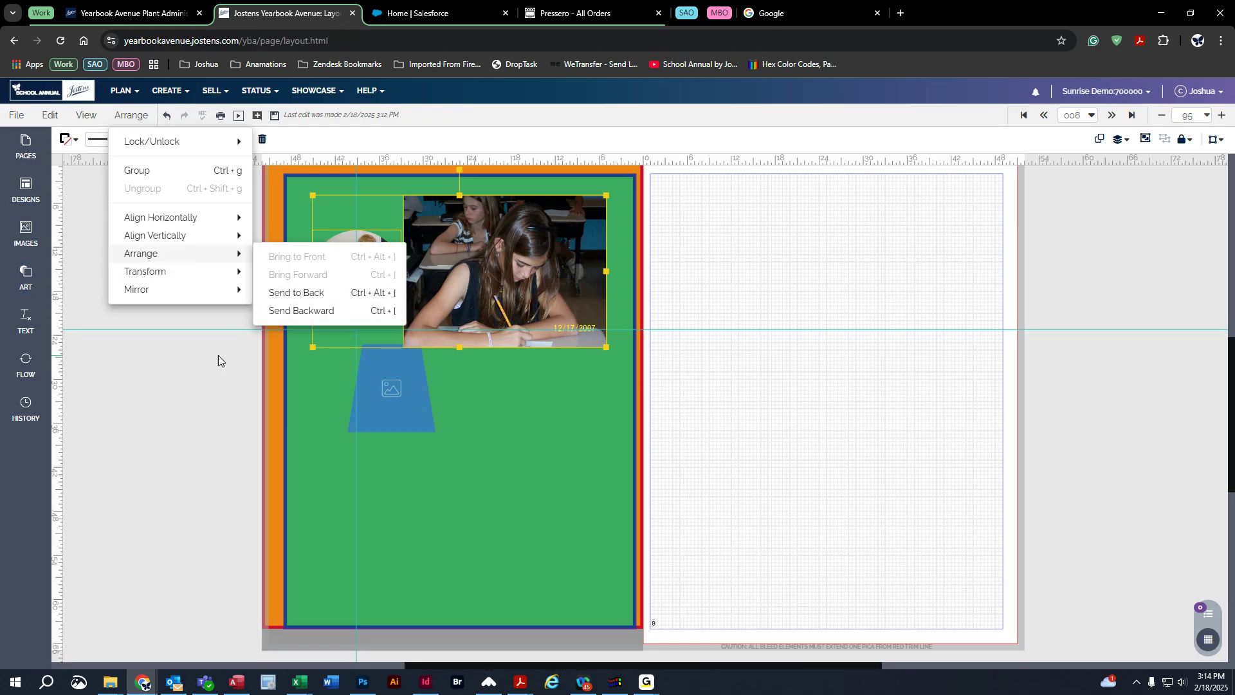
pyautogui.click(277, 312)
pyautogui.moveTo(352, 266); pyautogui.dragTo(350, 238)
pyautogui.moveTo(529, 282); pyautogui.dragTo(508, 338)
# Shift the trapezoid frame slightly and bring it to the front, over the classroom photo
pyautogui.moveTo(387, 412); pyautogui.dragTo(384, 415)
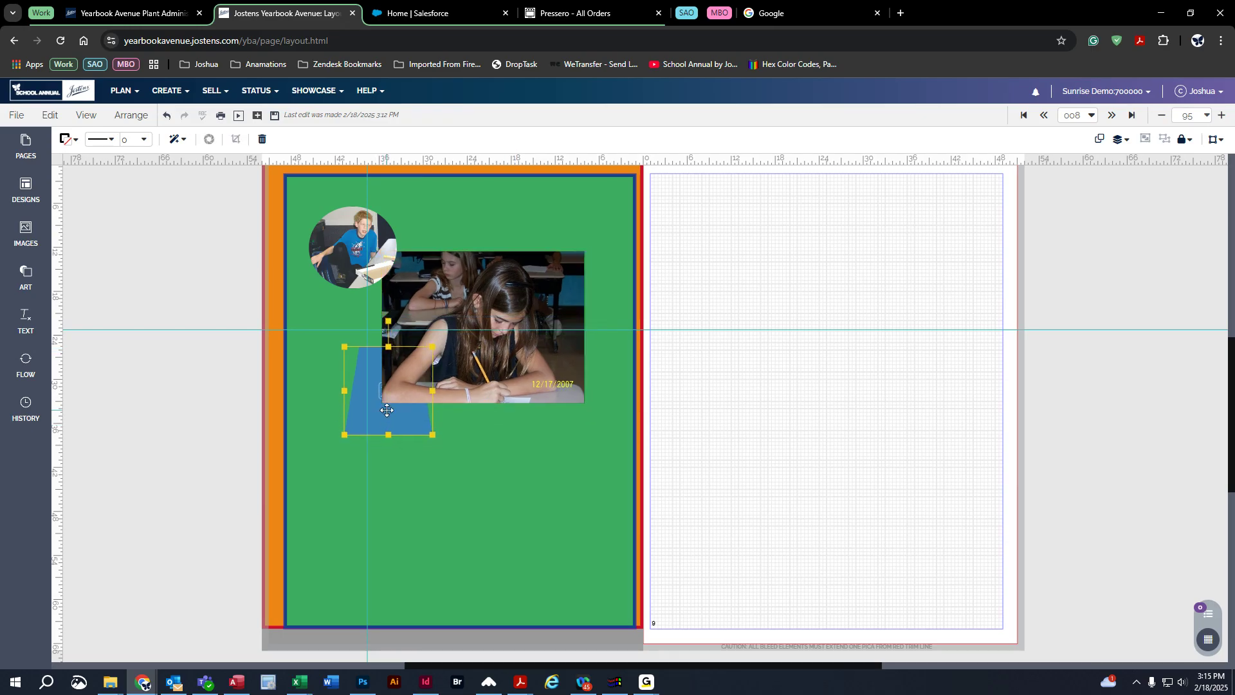
pyautogui.click(133, 116)
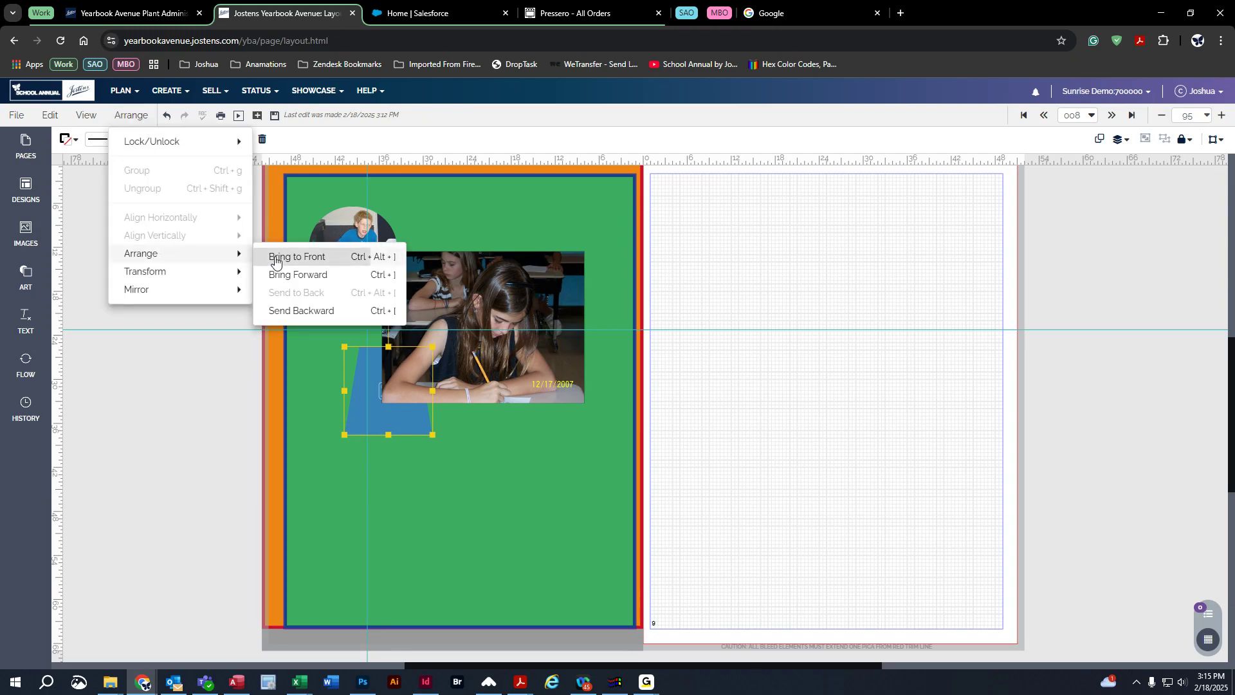
pyautogui.click(275, 258)
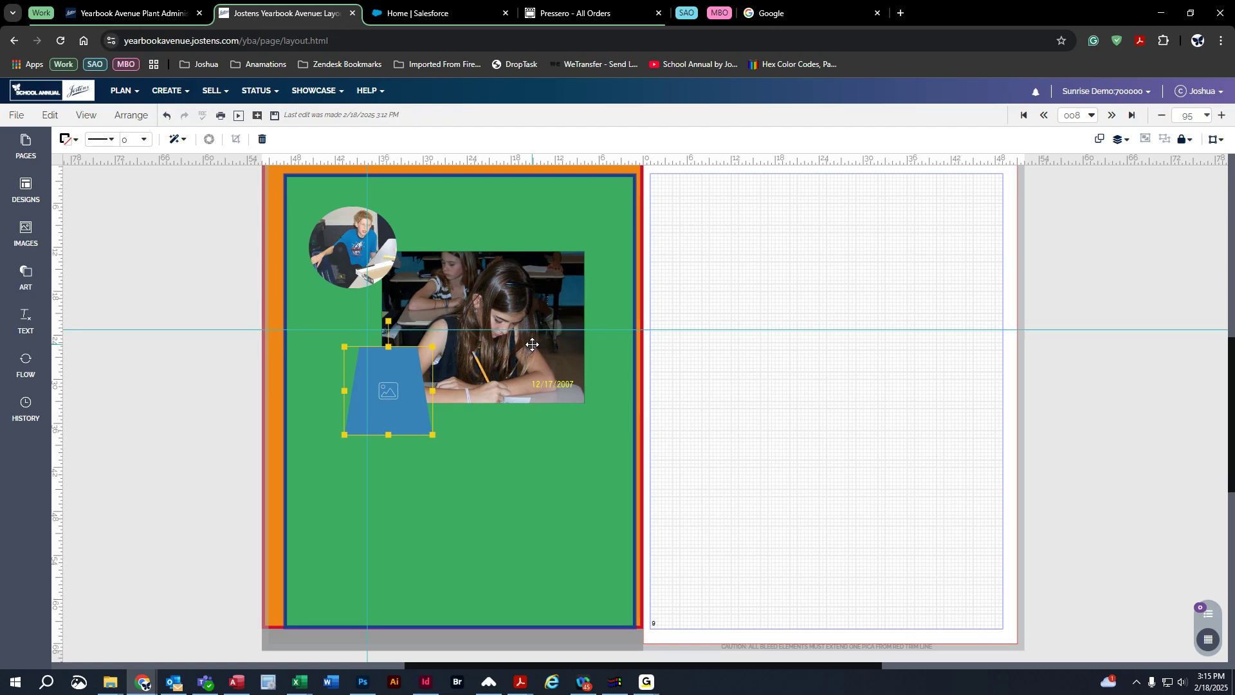
# Flip the round photo horizontally
pyautogui.click(526, 274)
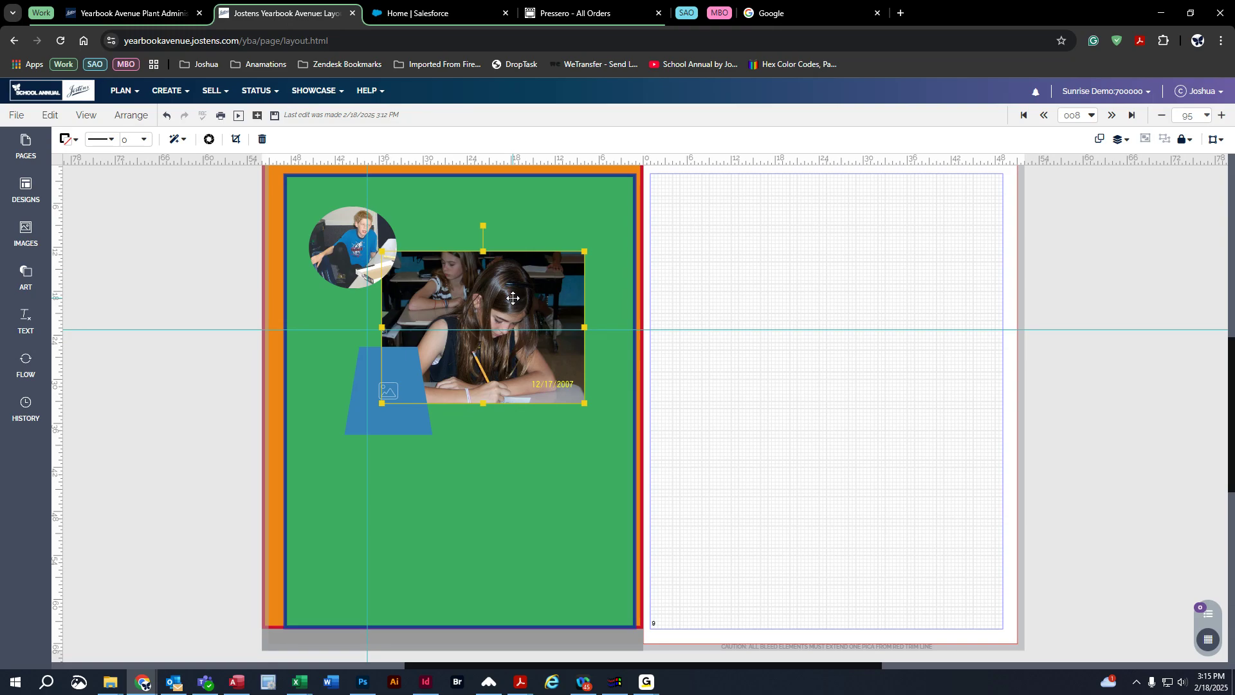
pyautogui.click(351, 239)
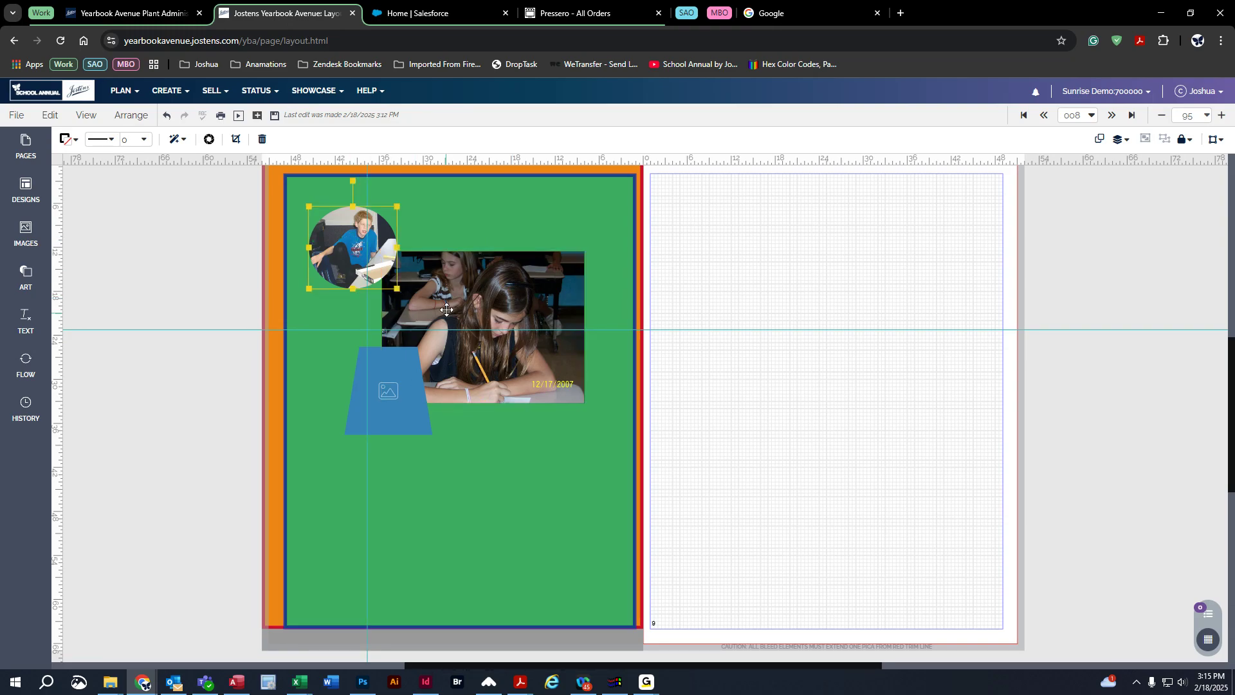
pyautogui.click(132, 115)
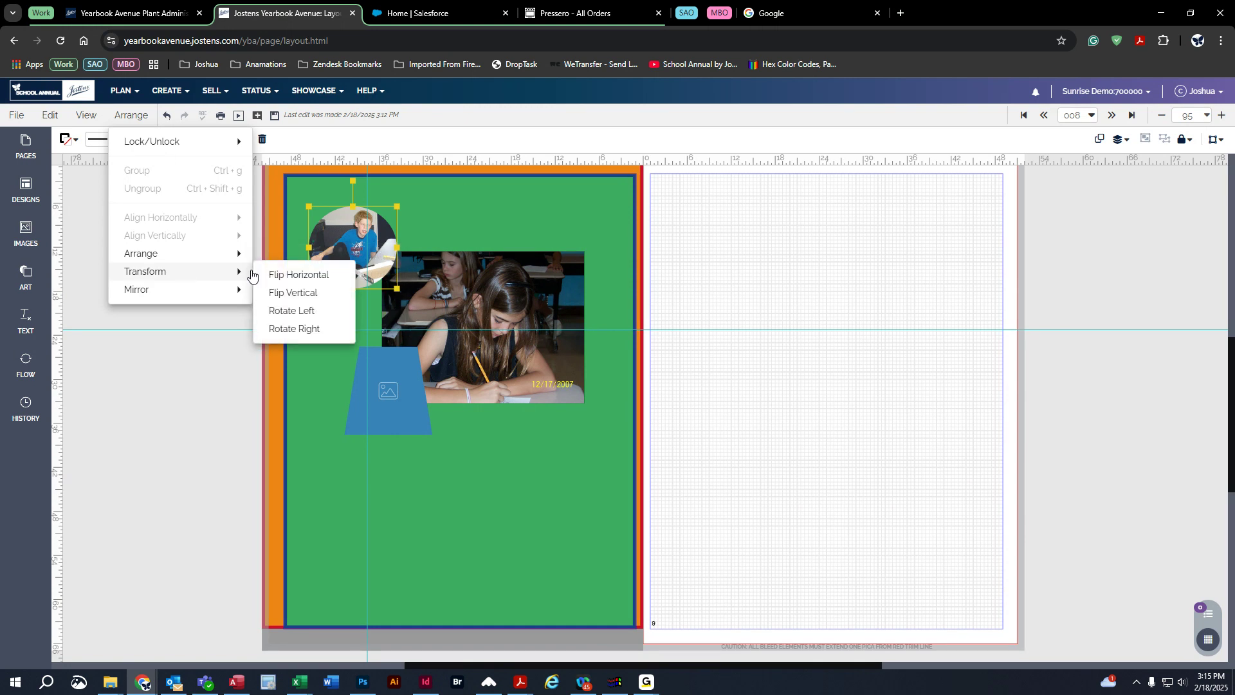
pyautogui.click(280, 275)
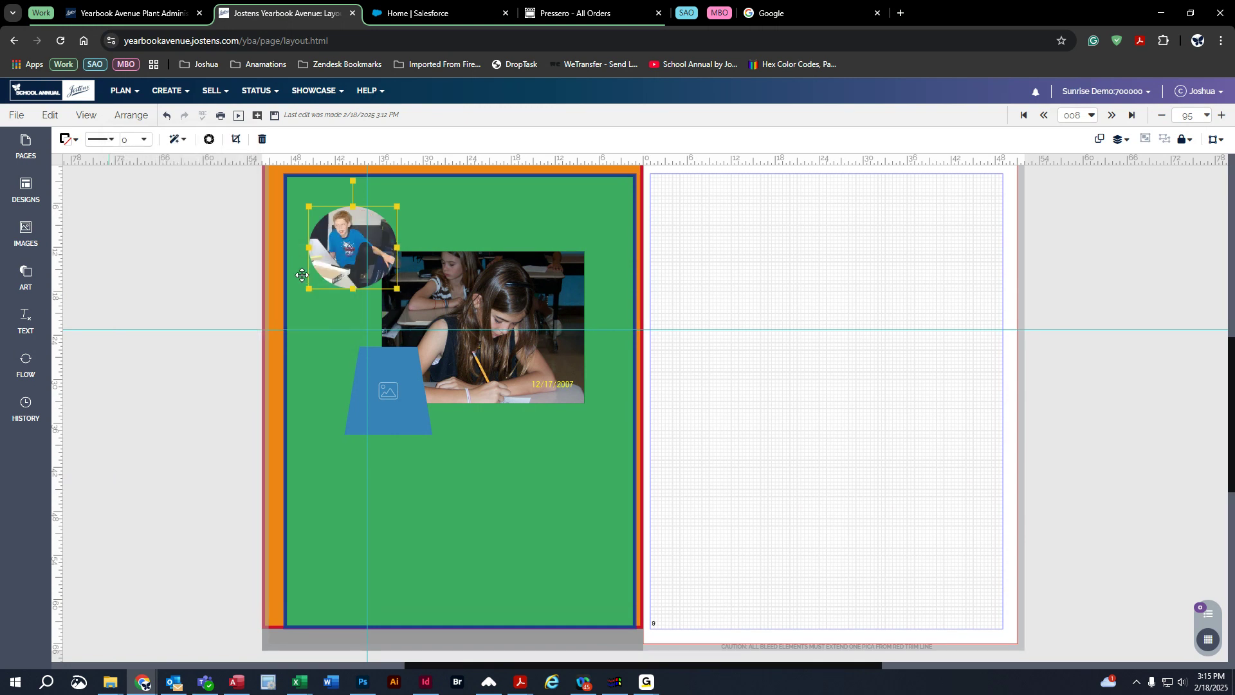
# Try rotating the round photo left, undo the rotation, and deselect the photo
pyautogui.click(132, 115)
pyautogui.moveTo(188, 277)
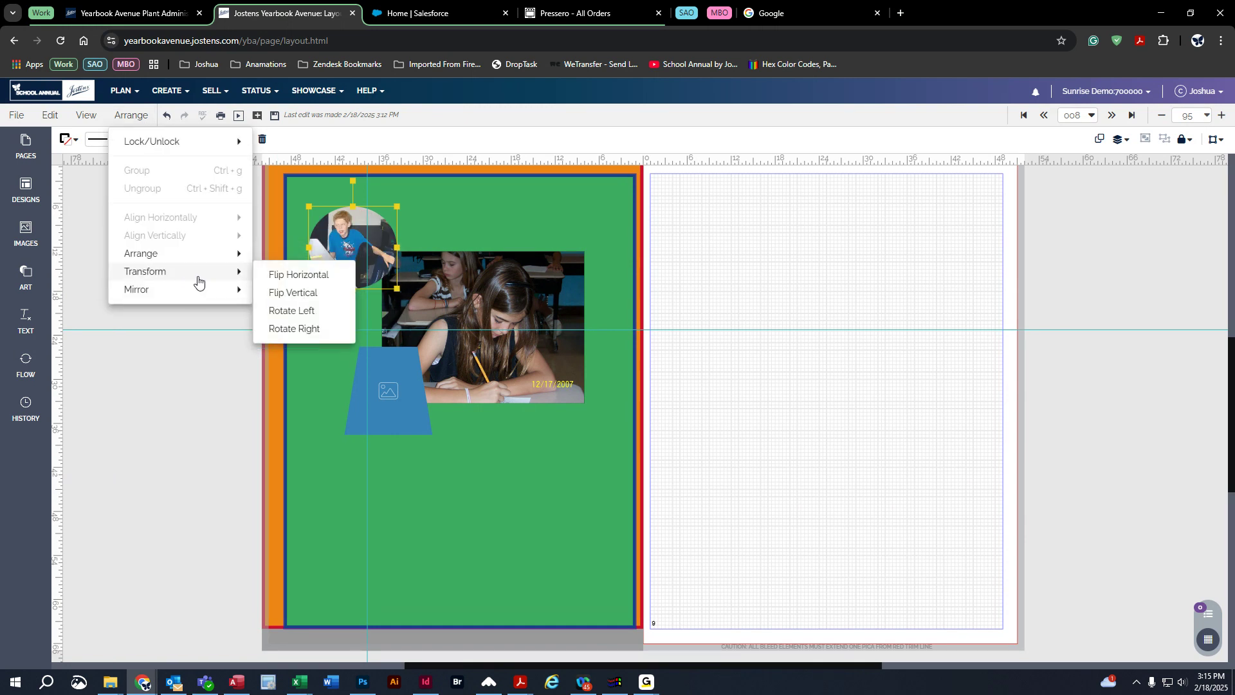
pyautogui.click(282, 314)
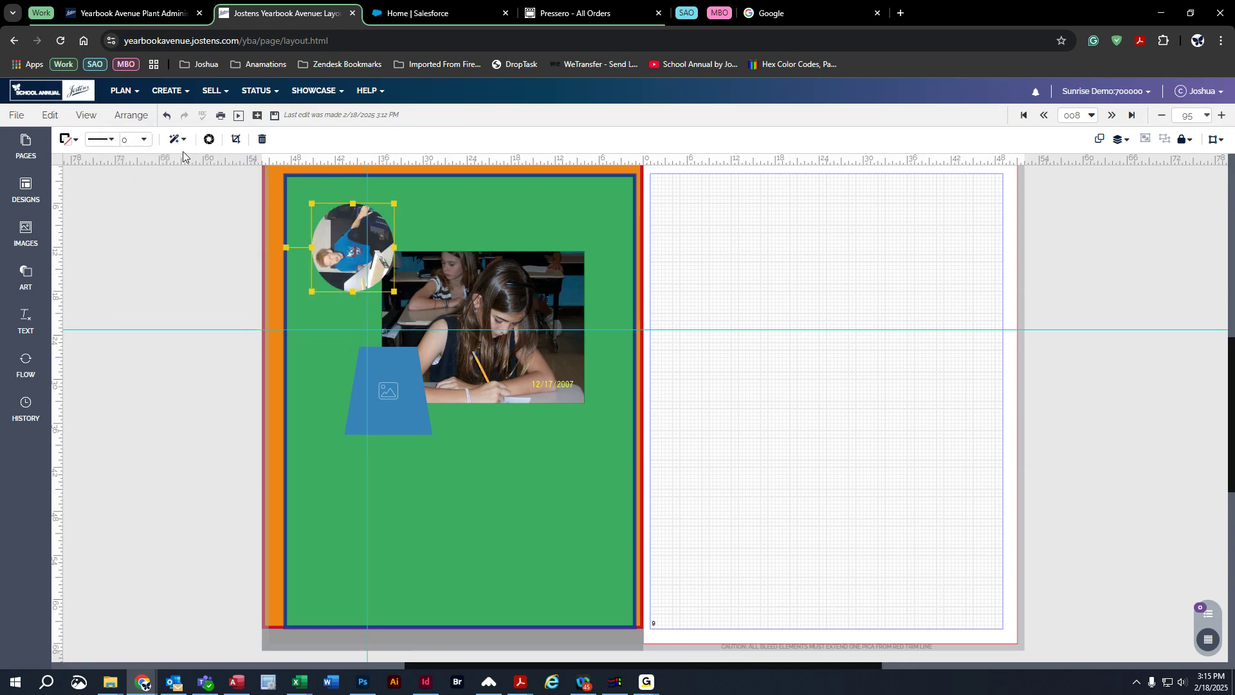
pyautogui.click(167, 115)
pyautogui.click(118, 122)
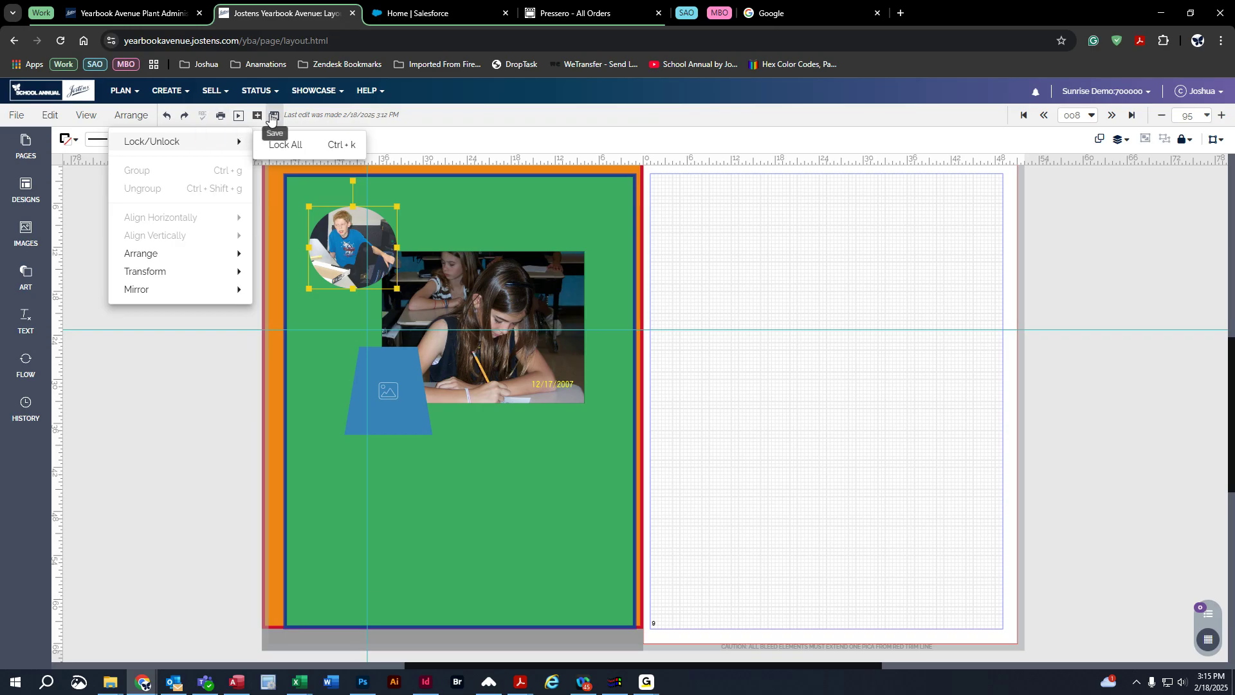
pyautogui.click(198, 343)
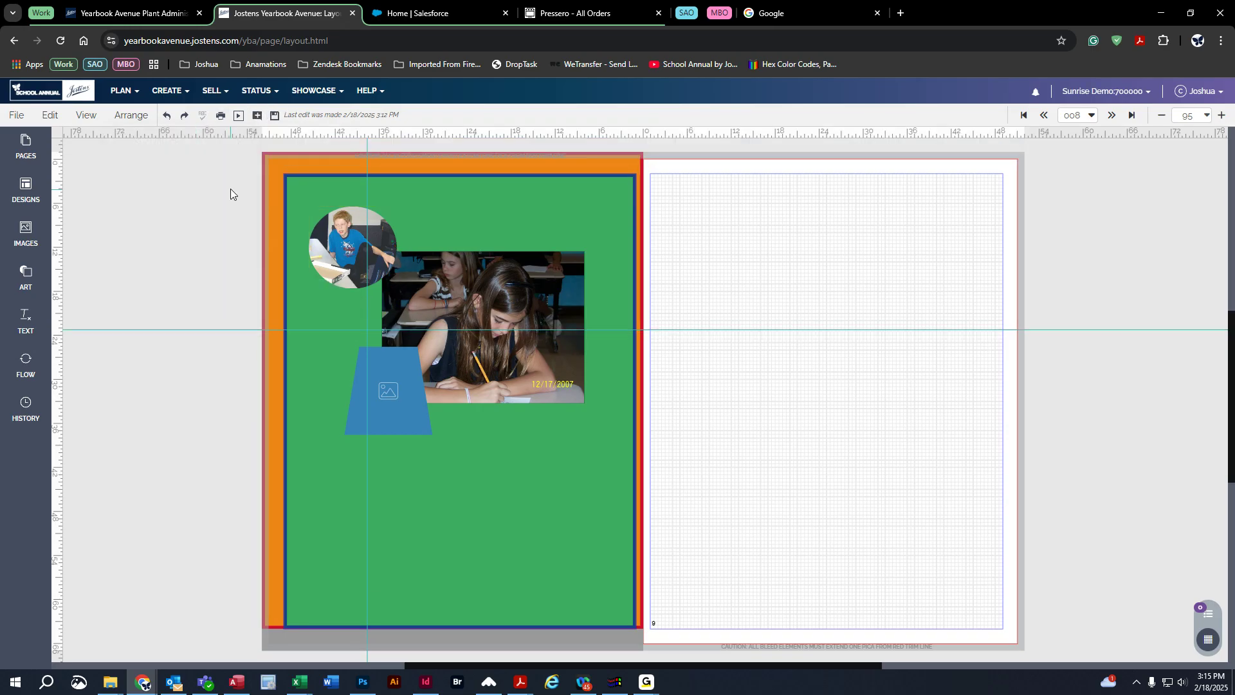
# Preview the book in the virtual book viewer without saving the layout changes, and page forward from spread 008-009 to 018-019
pyautogui.click(239, 118)
pyautogui.click(674, 123)
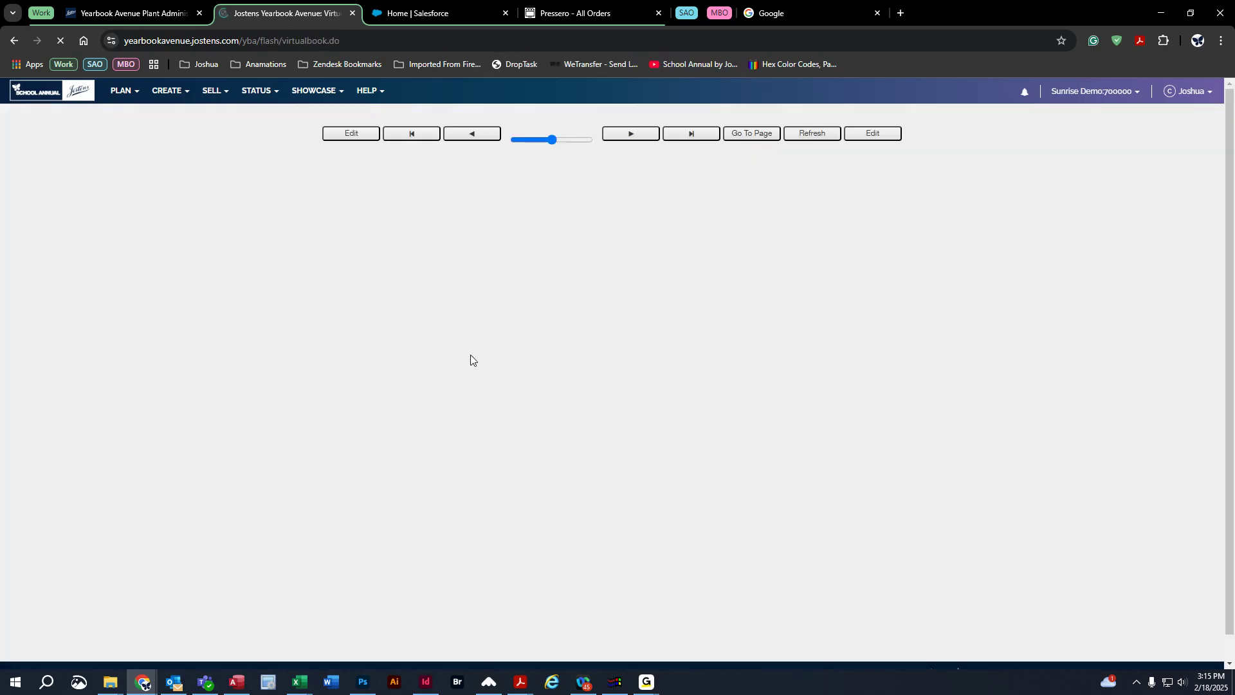
pyautogui.click(647, 613)
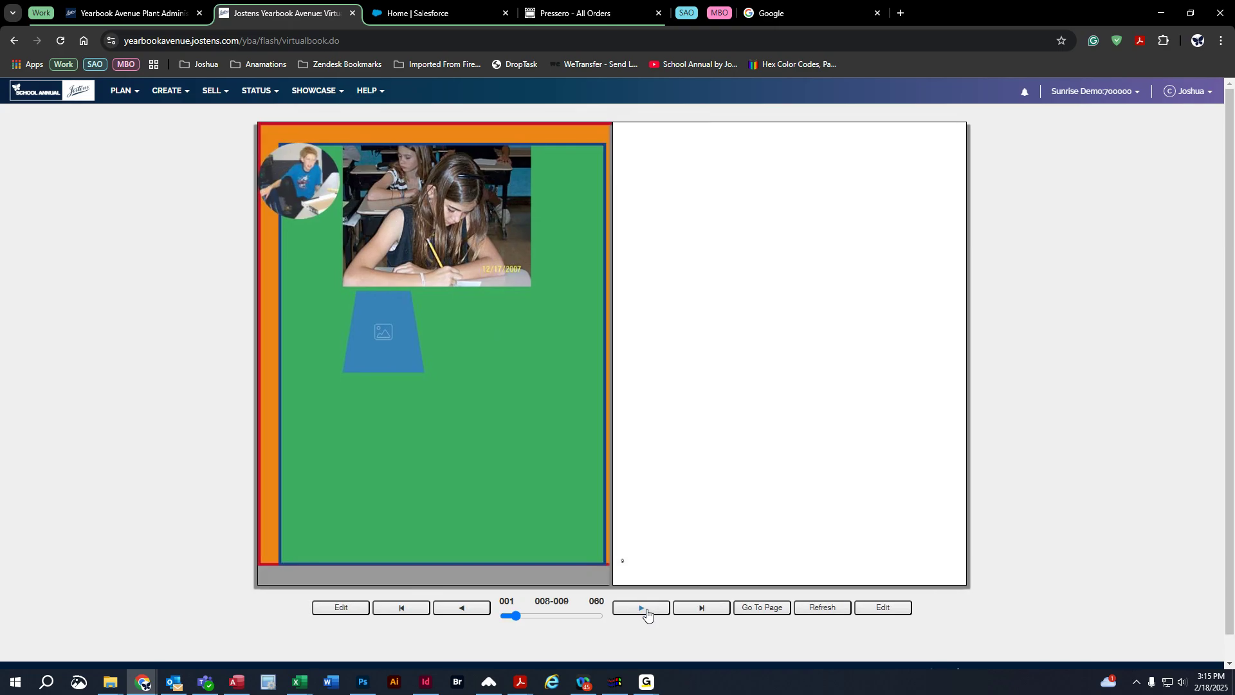
pyautogui.click(648, 613)
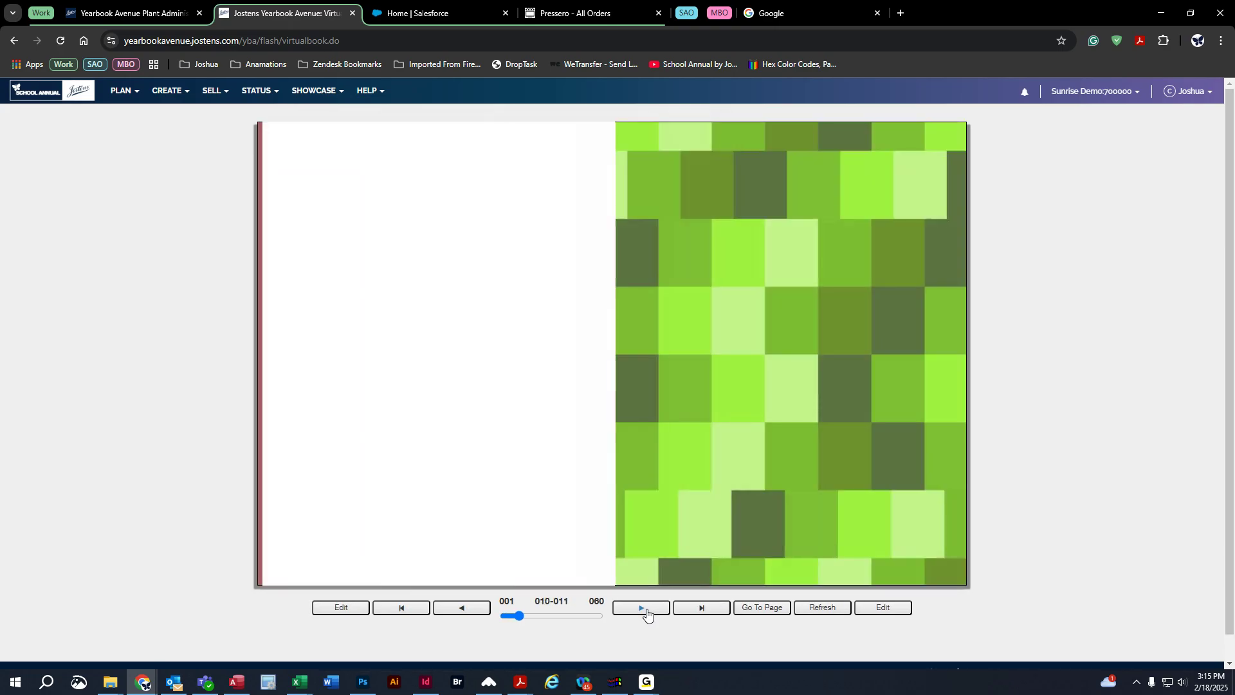
pyautogui.click(647, 610)
pyautogui.click(647, 610)
pyautogui.click(647, 611)
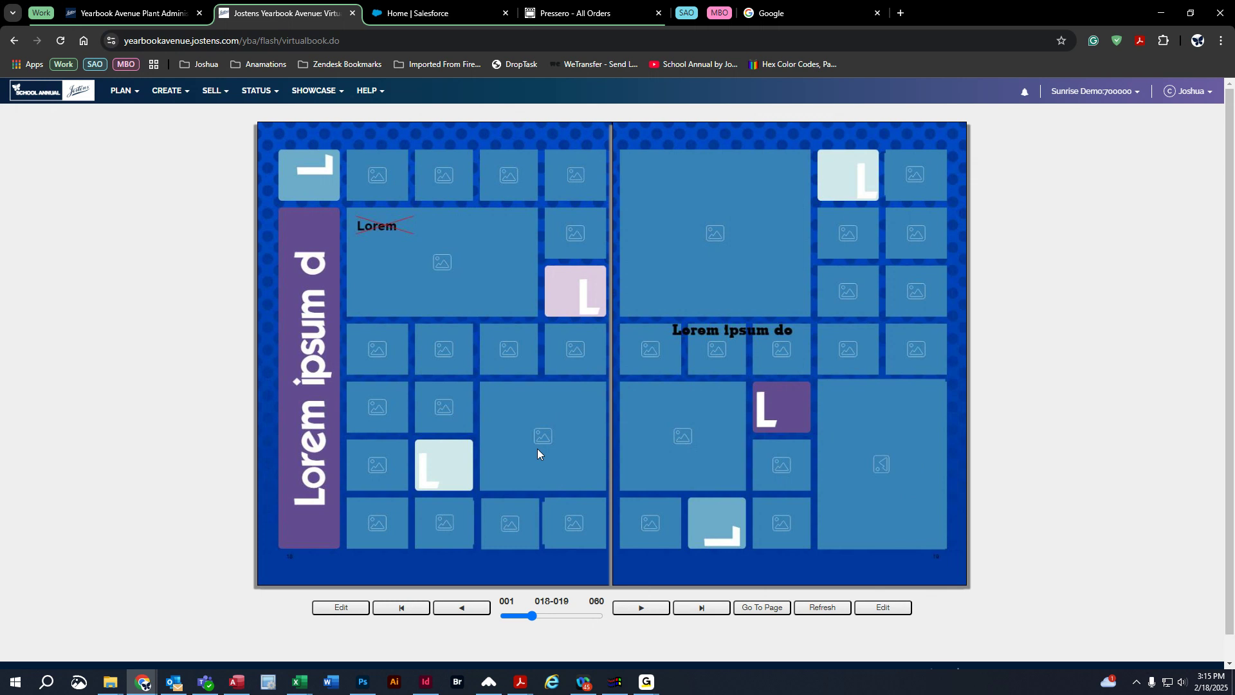
# Open spread 010-011 from the page ladder and delete the page numbers at the foot of both pages
pyautogui.click(123, 90)
pyautogui.click(149, 117)
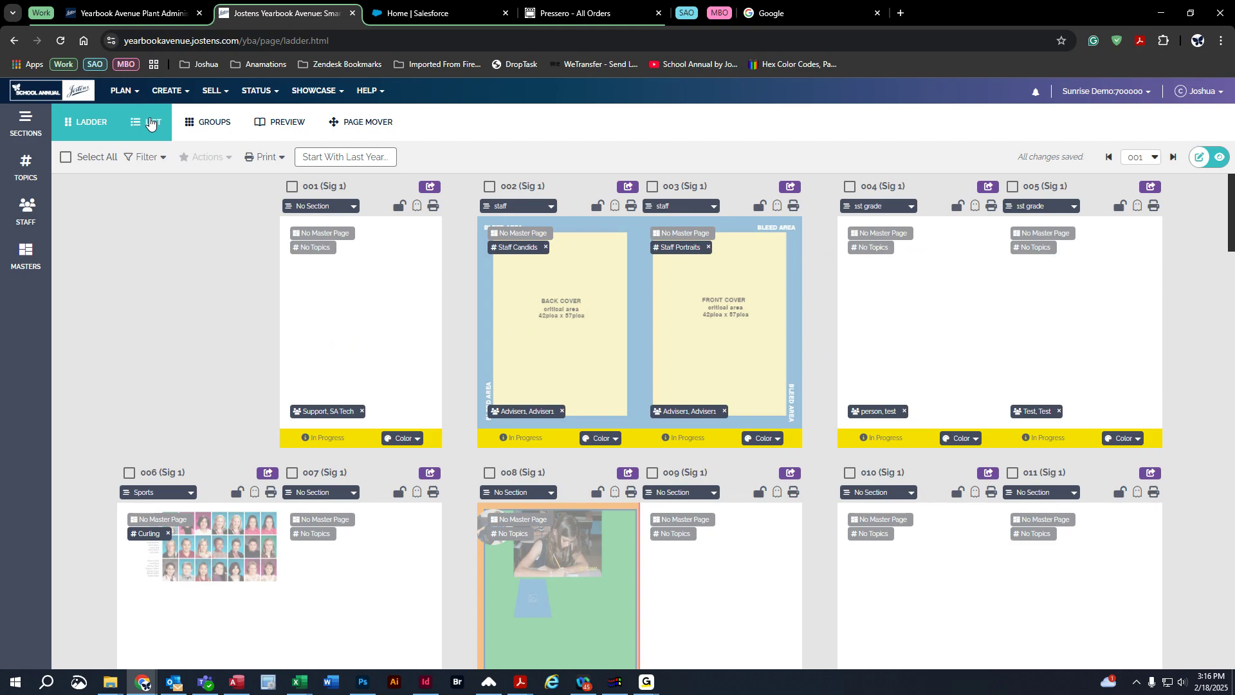
pyautogui.doubleClick(972, 546)
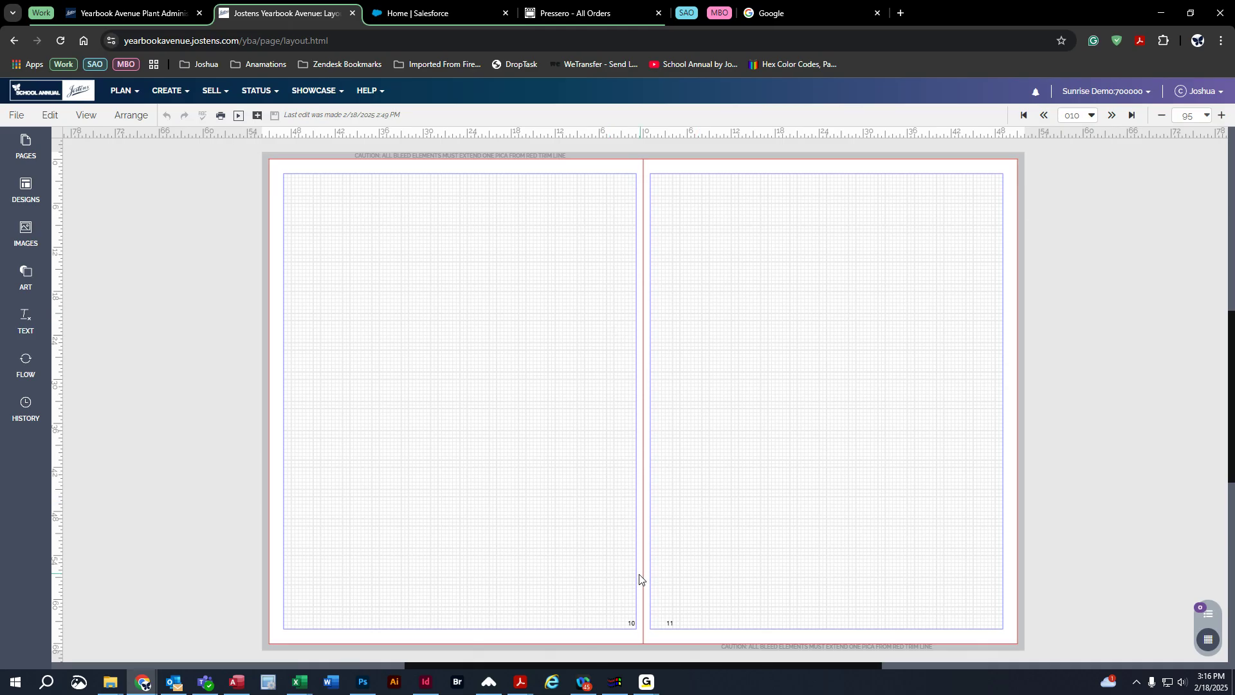
pyautogui.moveTo(609, 576); pyautogui.dragTo(702, 657)
pyautogui.press('Delete')
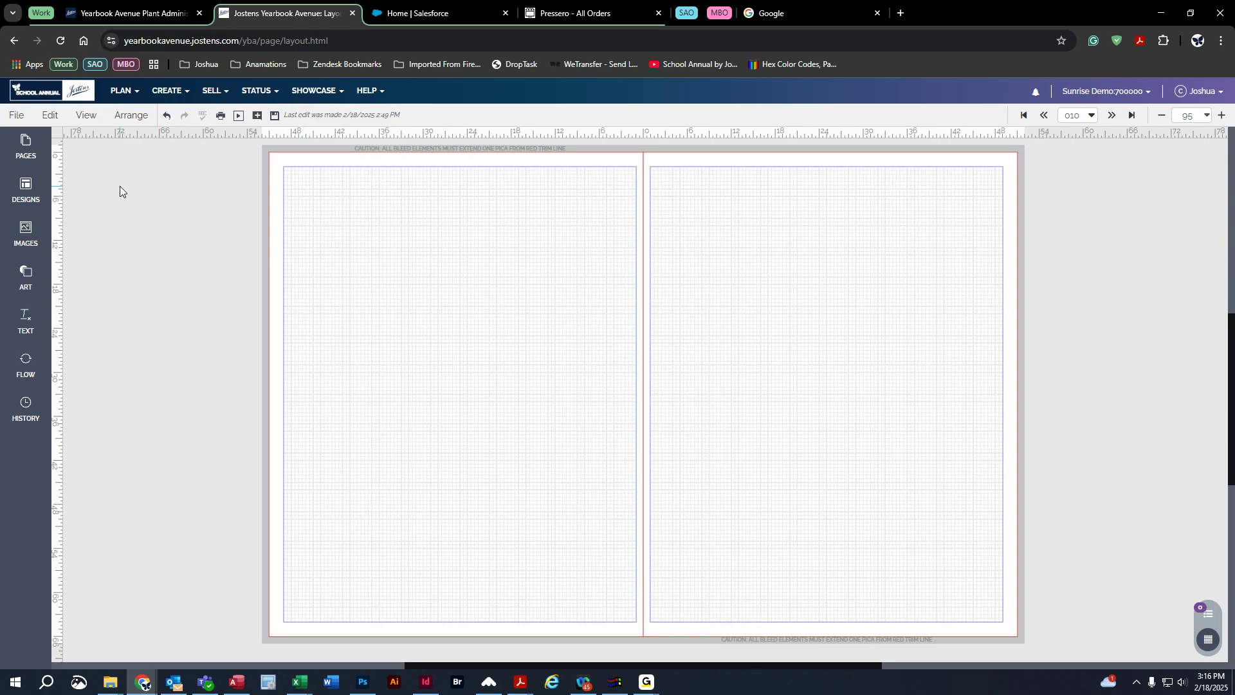
# Show the yearbook's page thumbnails and browse down and back up through them
pyautogui.click(29, 151)
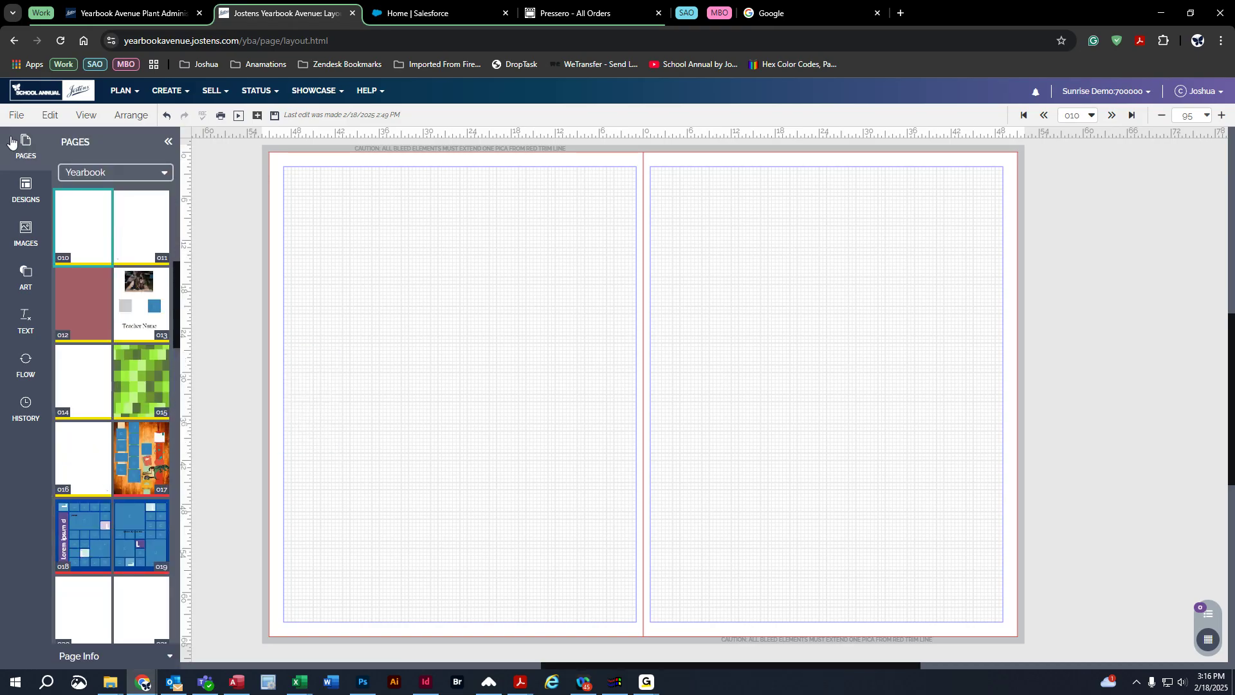
pyautogui.scroll(-4, 90, 386)
pyautogui.scroll(-2, 97, 393)
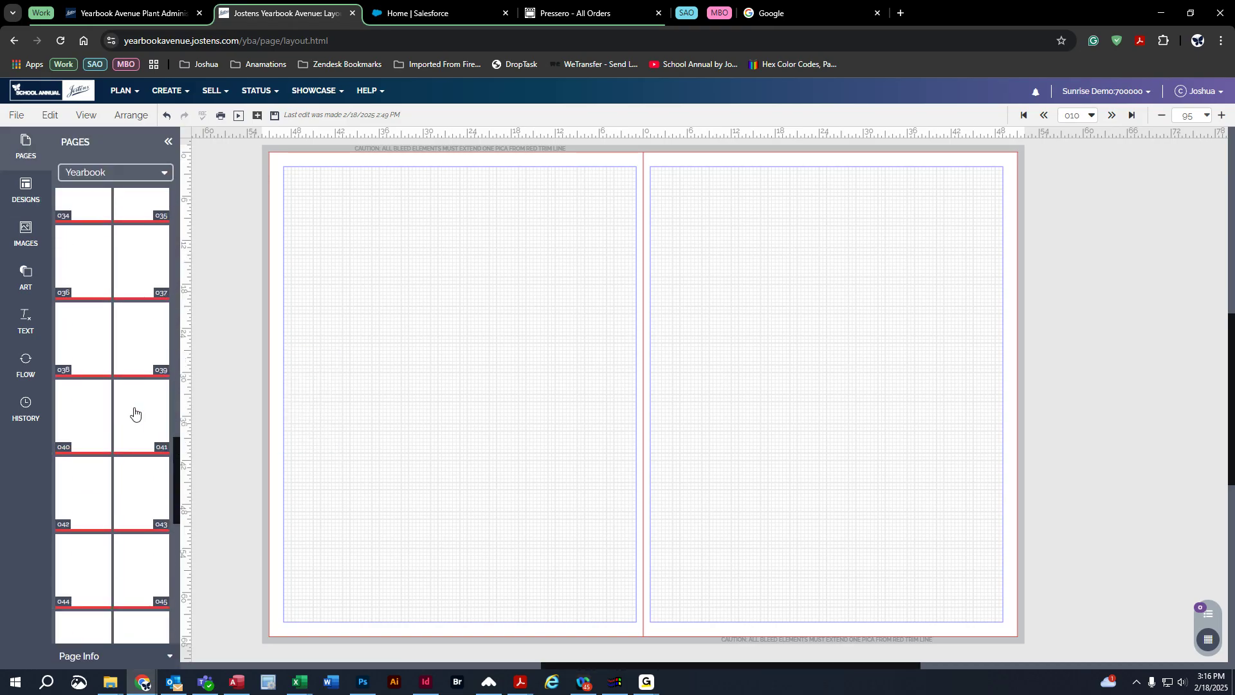
pyautogui.scroll(9, 135, 412)
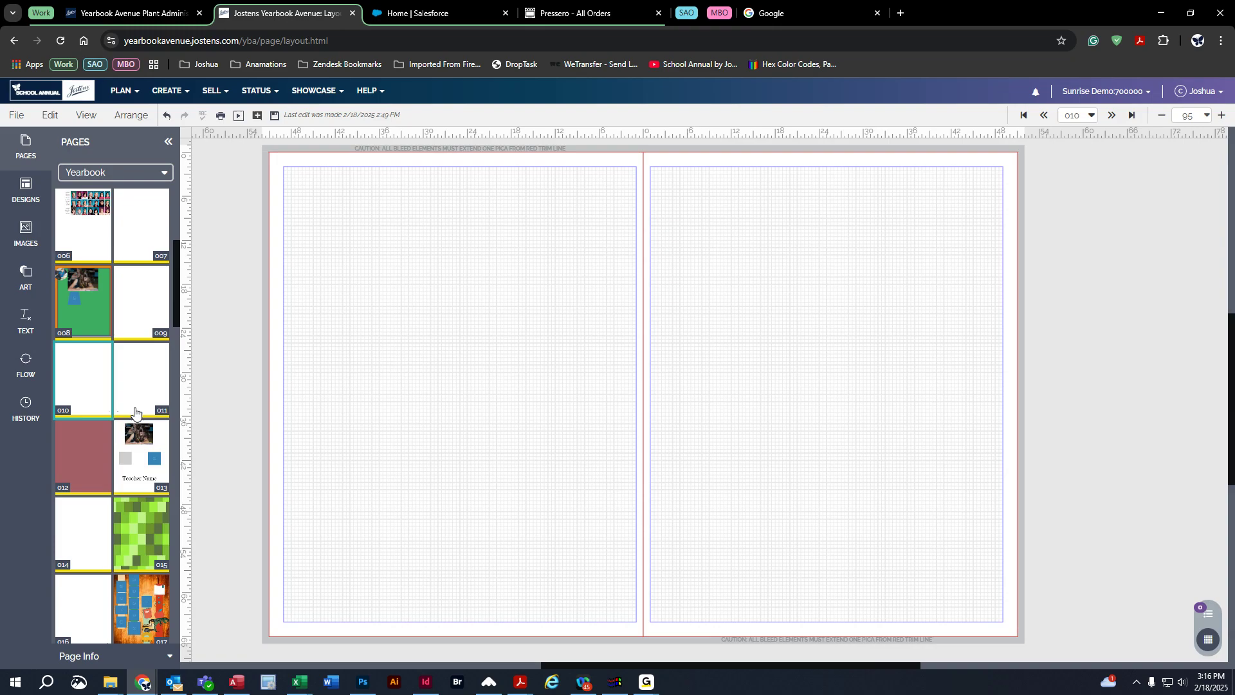
# Return to the page ladder, discarding the unsaved page changes, and open spread 004-005
pyautogui.click(126, 91)
pyautogui.click(137, 115)
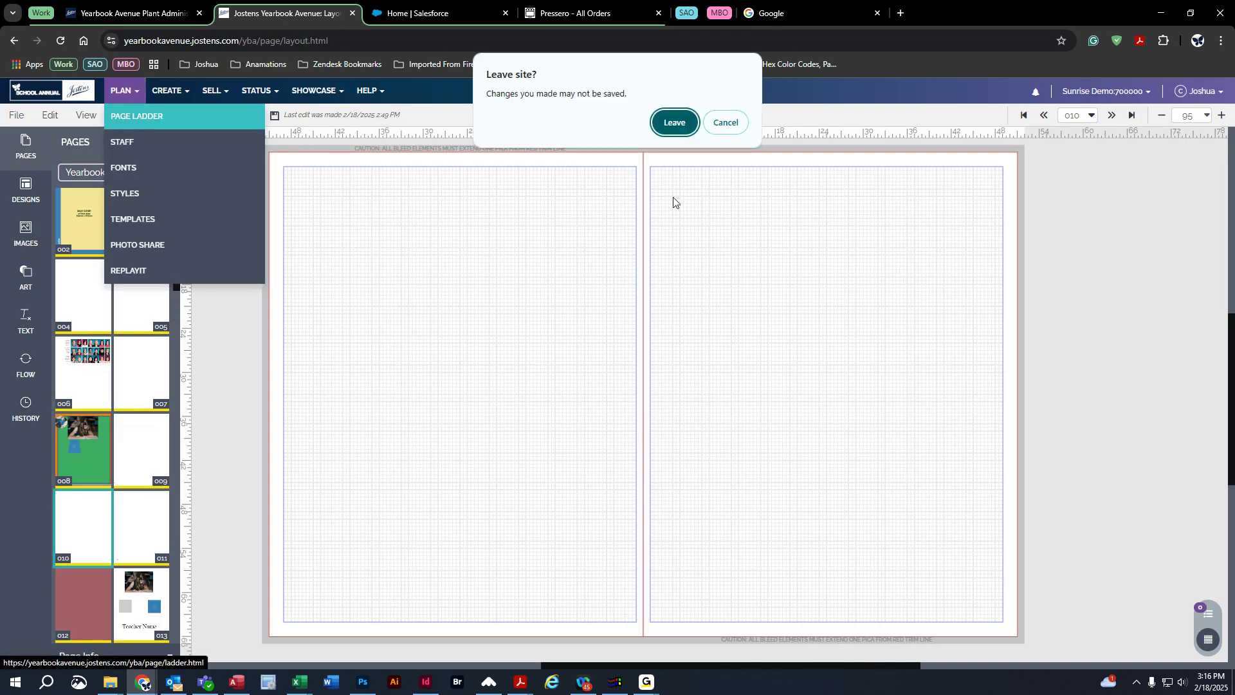
pyautogui.click(676, 128)
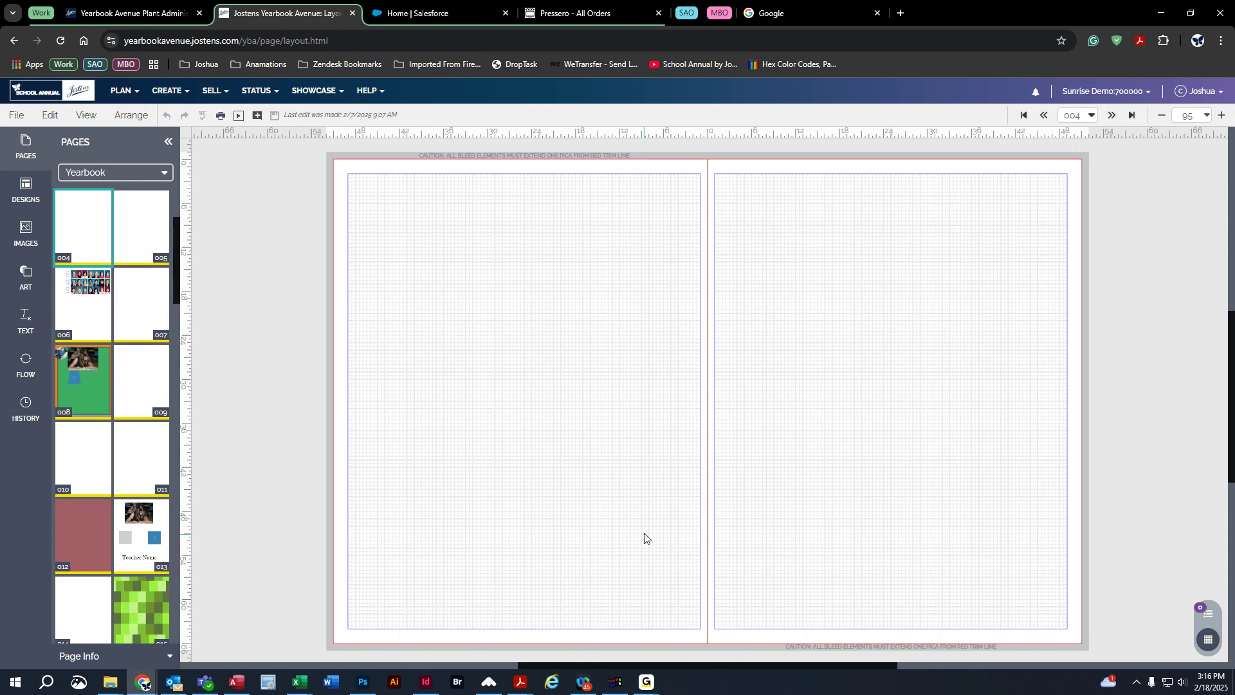
# Switch to spread 010-011 from the page thumbnails and delete page numbers 10 and 11
pyautogui.scroll(-3, 80, 270)
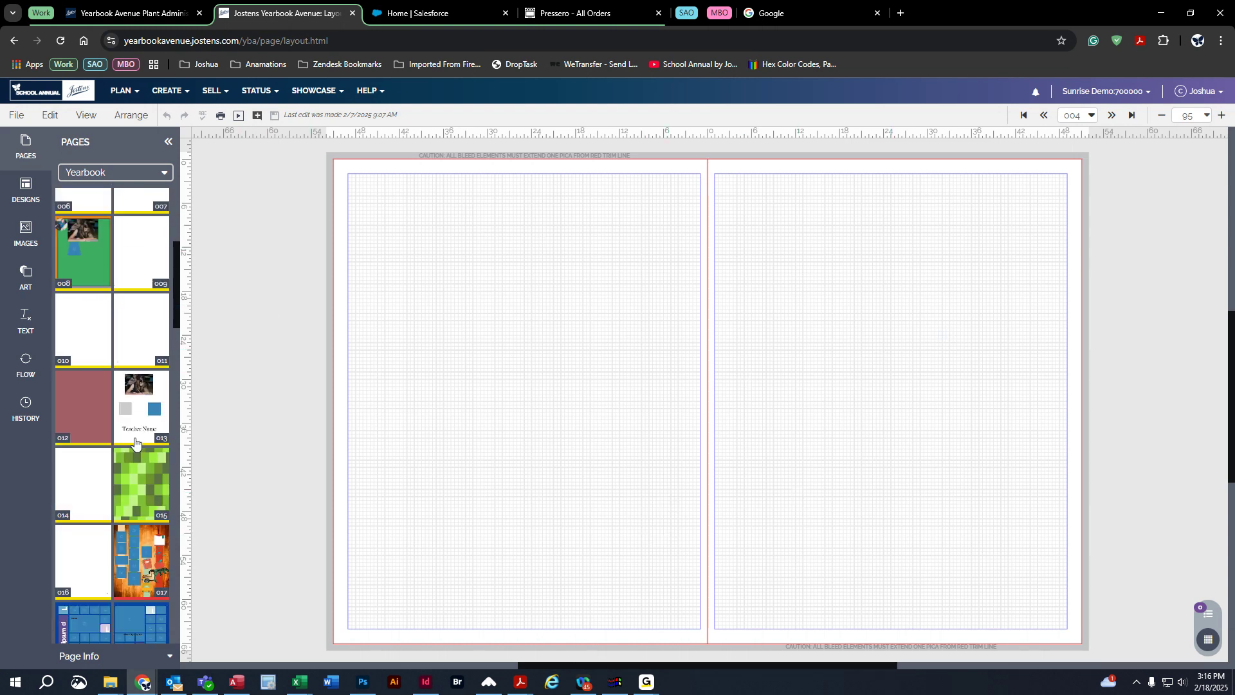
pyautogui.click(88, 313)
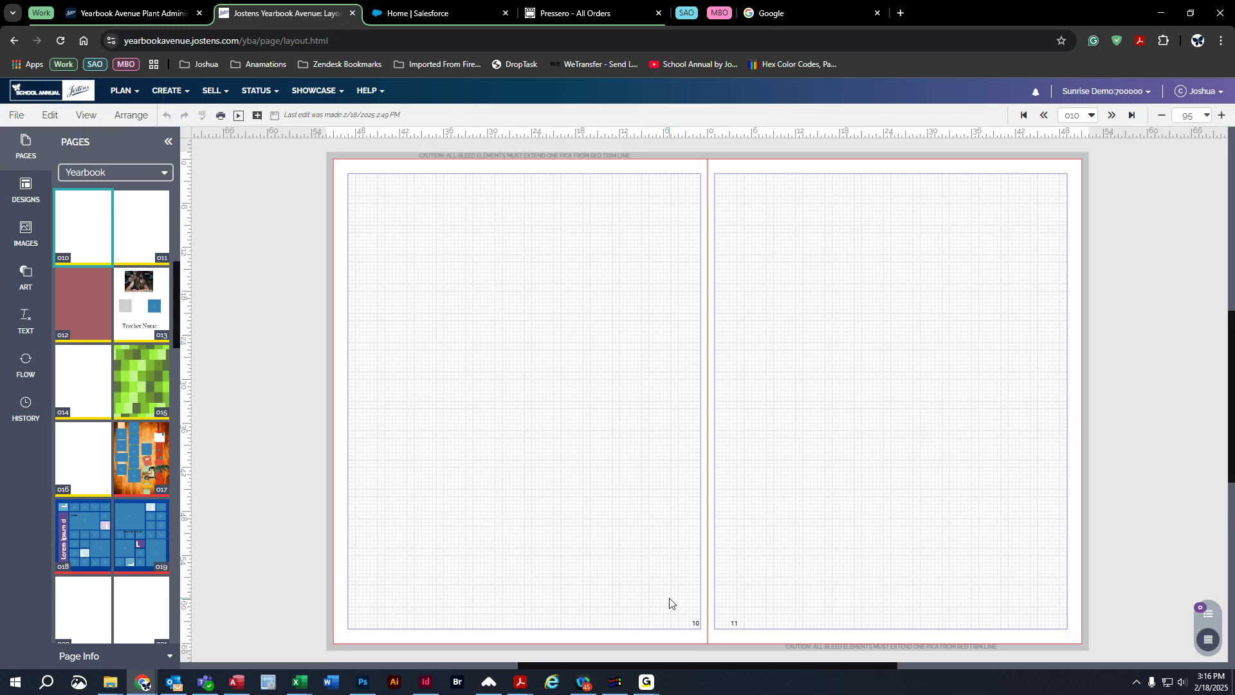
pyautogui.click(732, 619)
pyautogui.press('Escape')
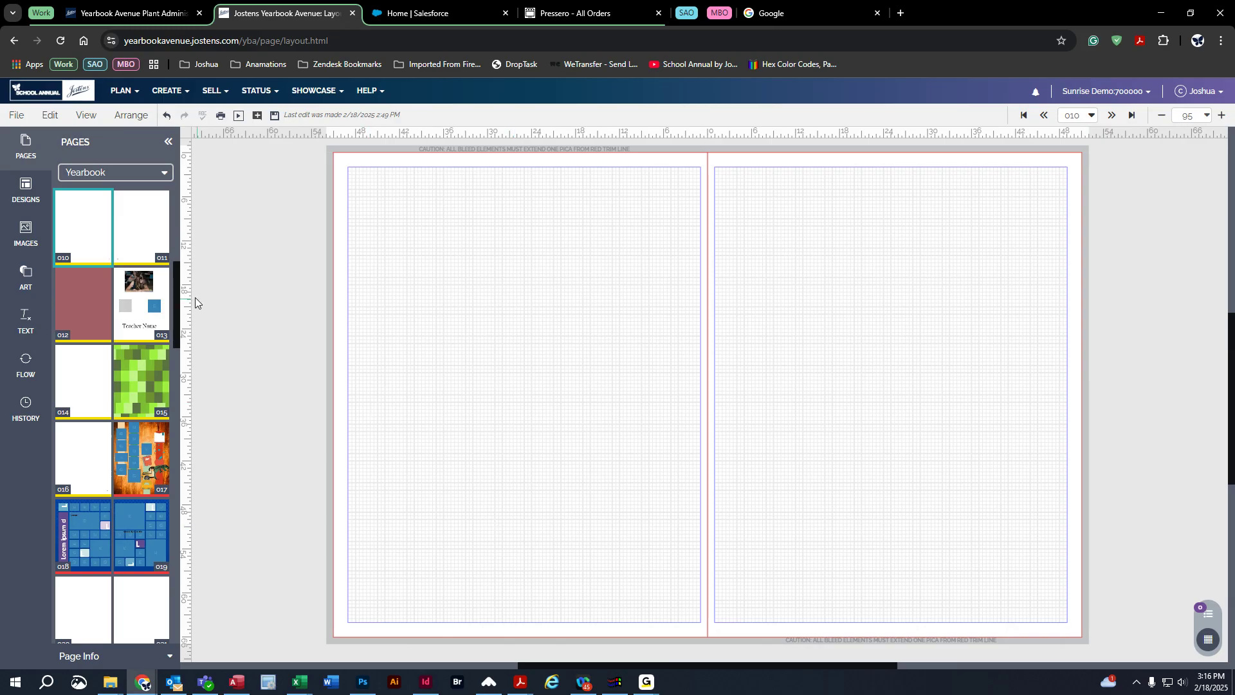
# Look at the saved design templates, and show the yearbook's image library
pyautogui.click(24, 189)
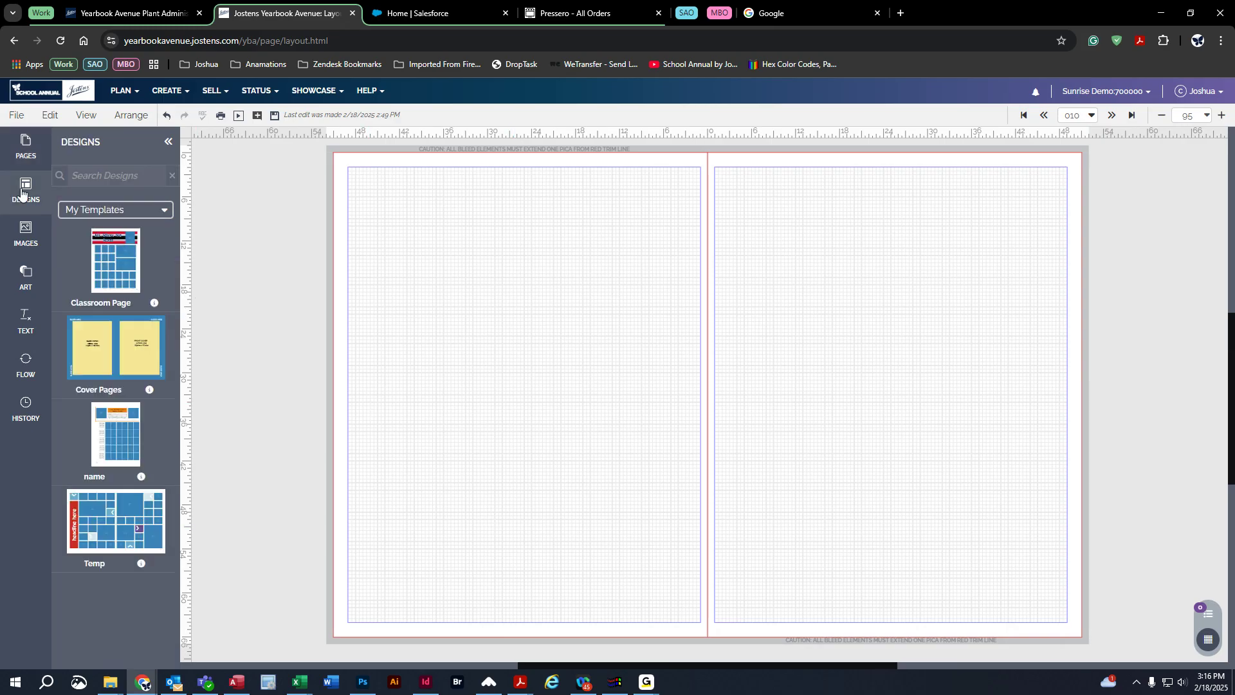
pyautogui.click(33, 197)
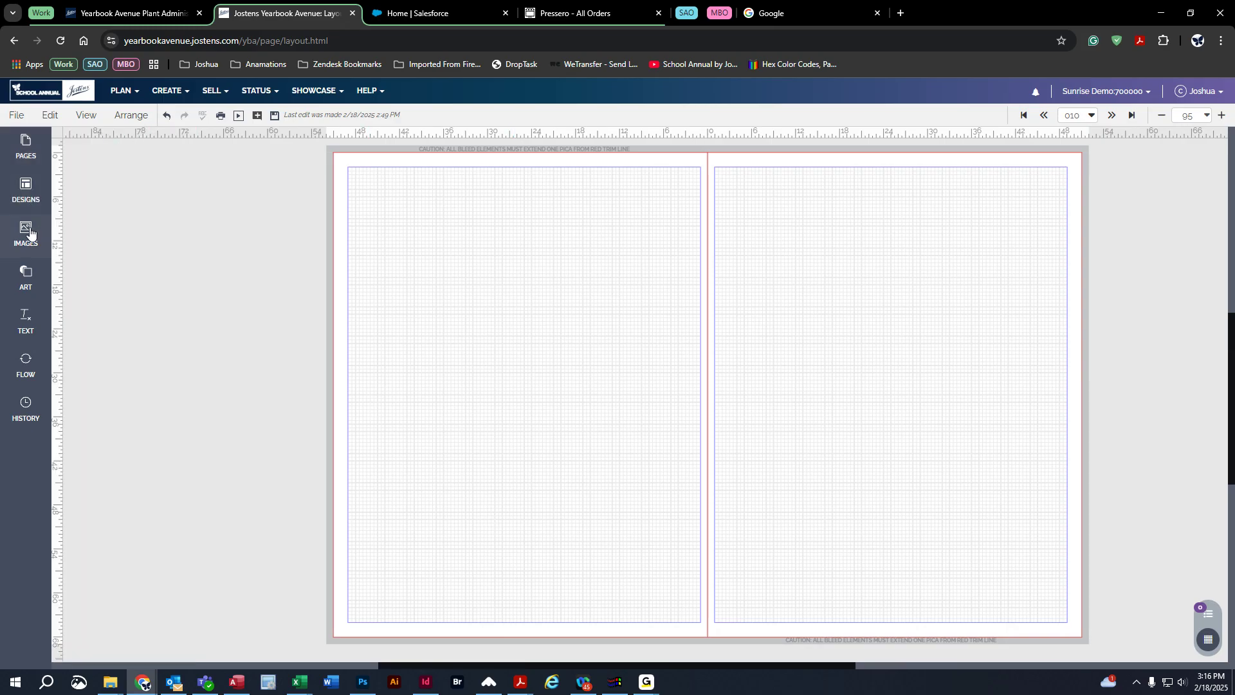
pyautogui.click(30, 233)
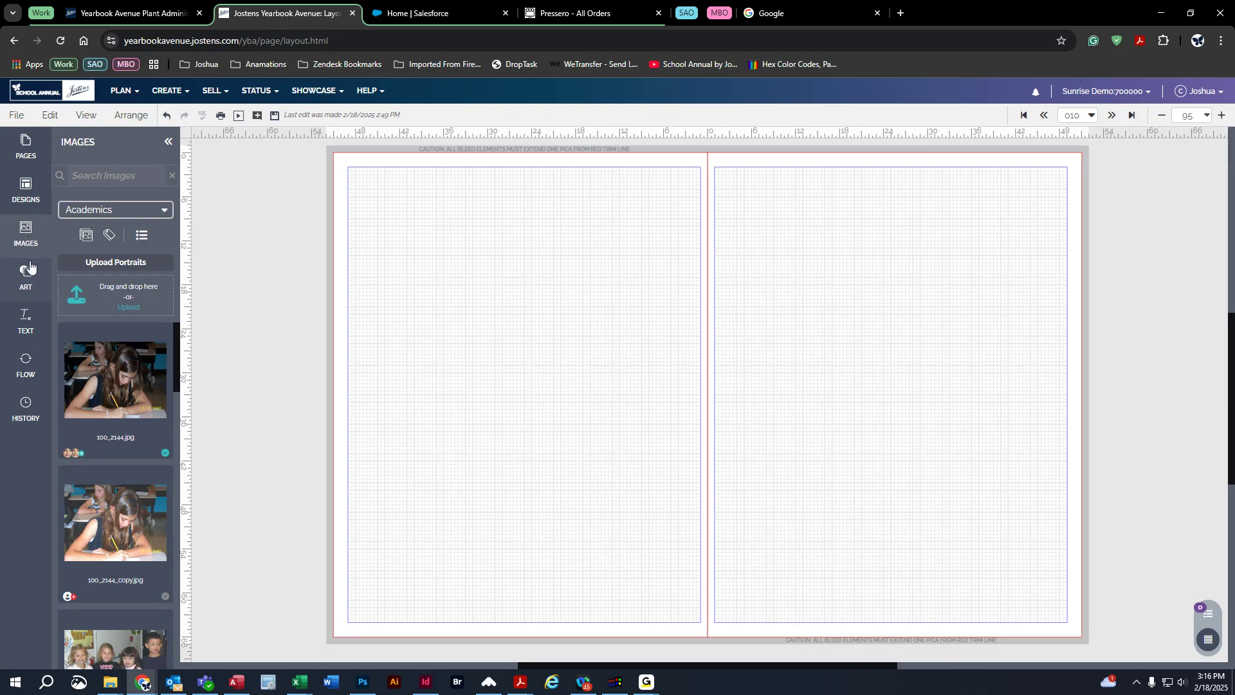
# Examine the image library's Activity and Portrait folders, opening the first class folder under Portrait
pyautogui.click(138, 212)
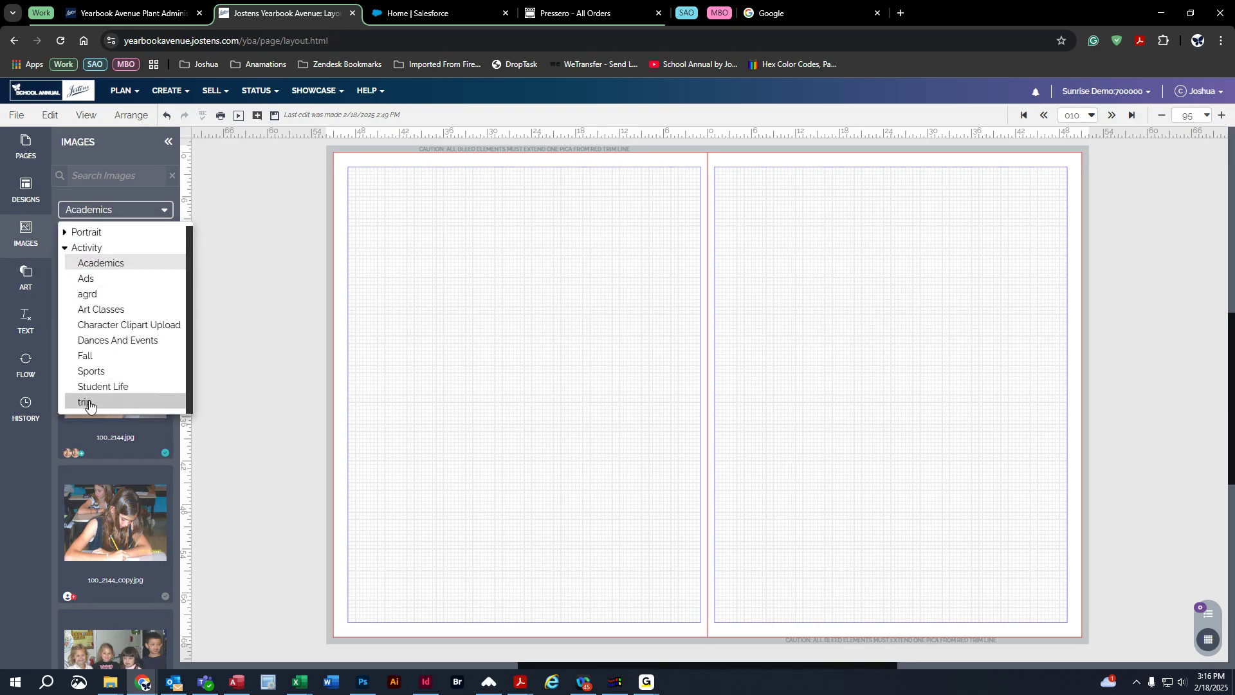
pyautogui.click(64, 248)
pyautogui.click(70, 211)
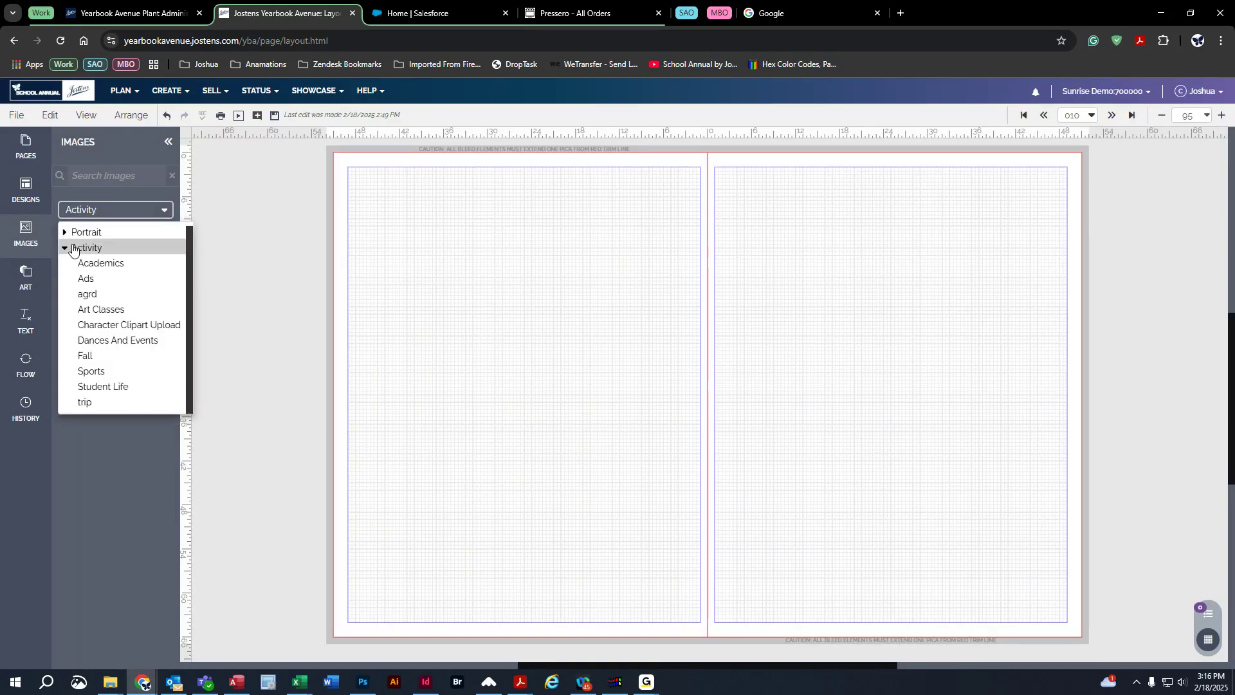
pyautogui.click(65, 236)
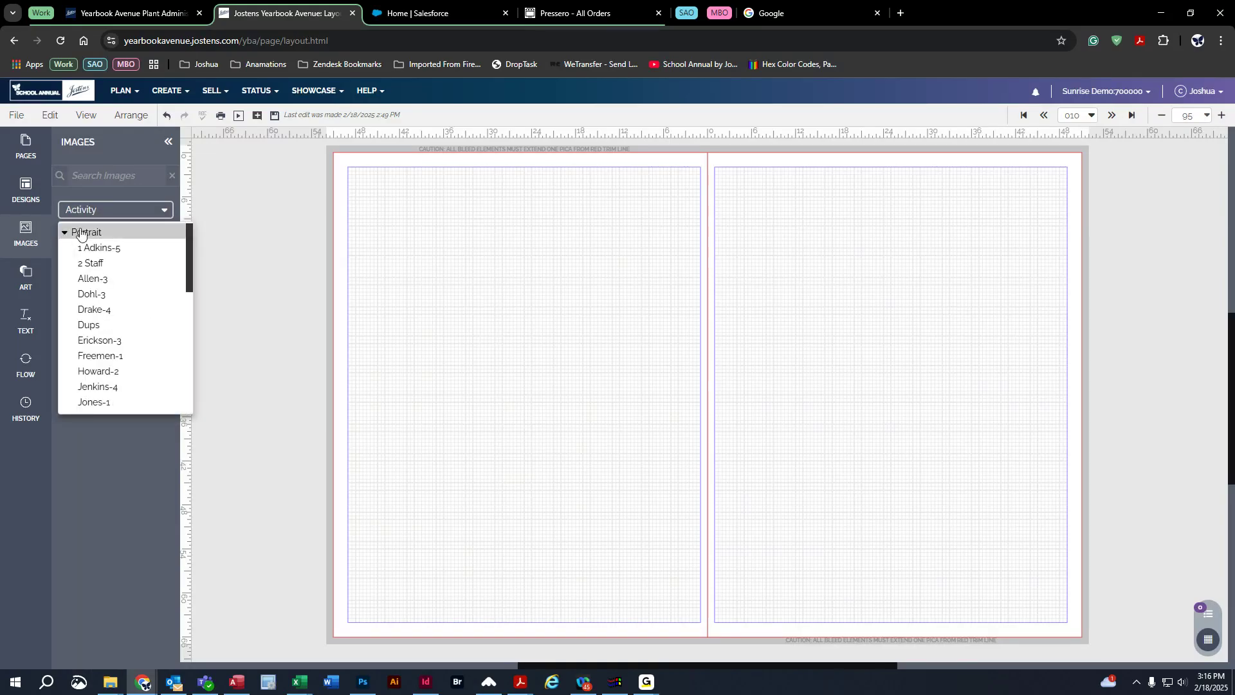
pyautogui.click(100, 248)
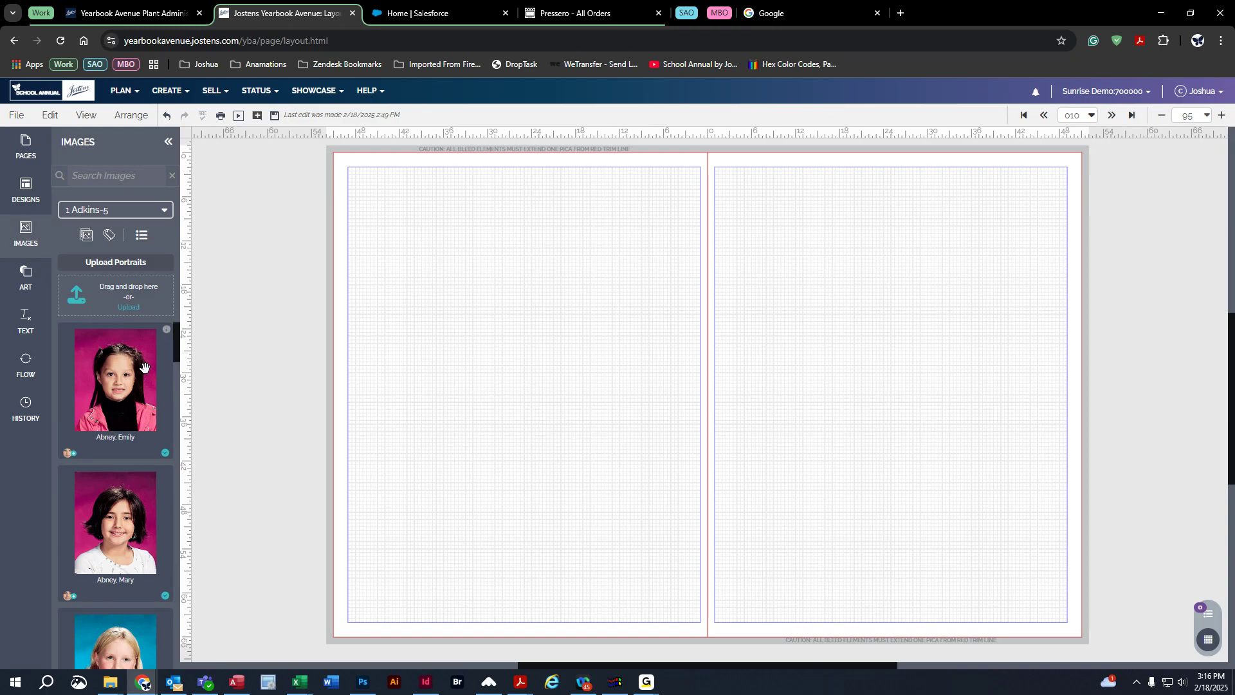
pyautogui.click(91, 213)
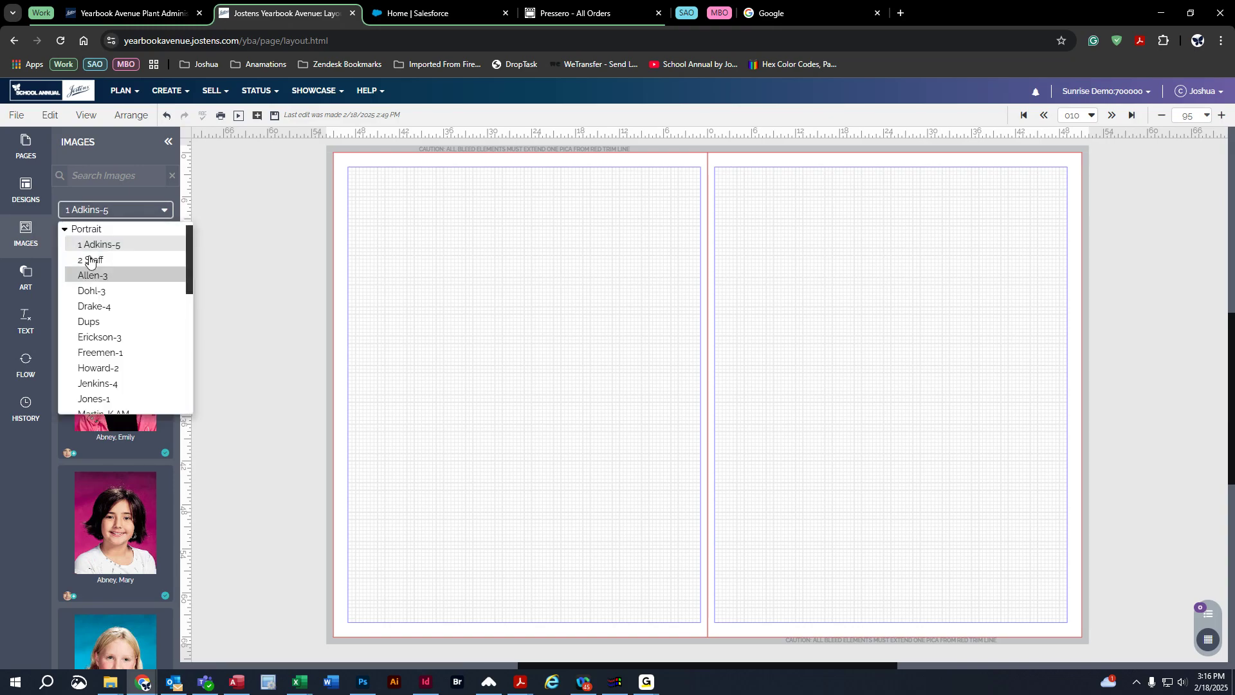
pyautogui.click(65, 238)
pyautogui.click(64, 252)
# Show the available art categories for the page
pyautogui.click(27, 282)
pyautogui.click(27, 283)
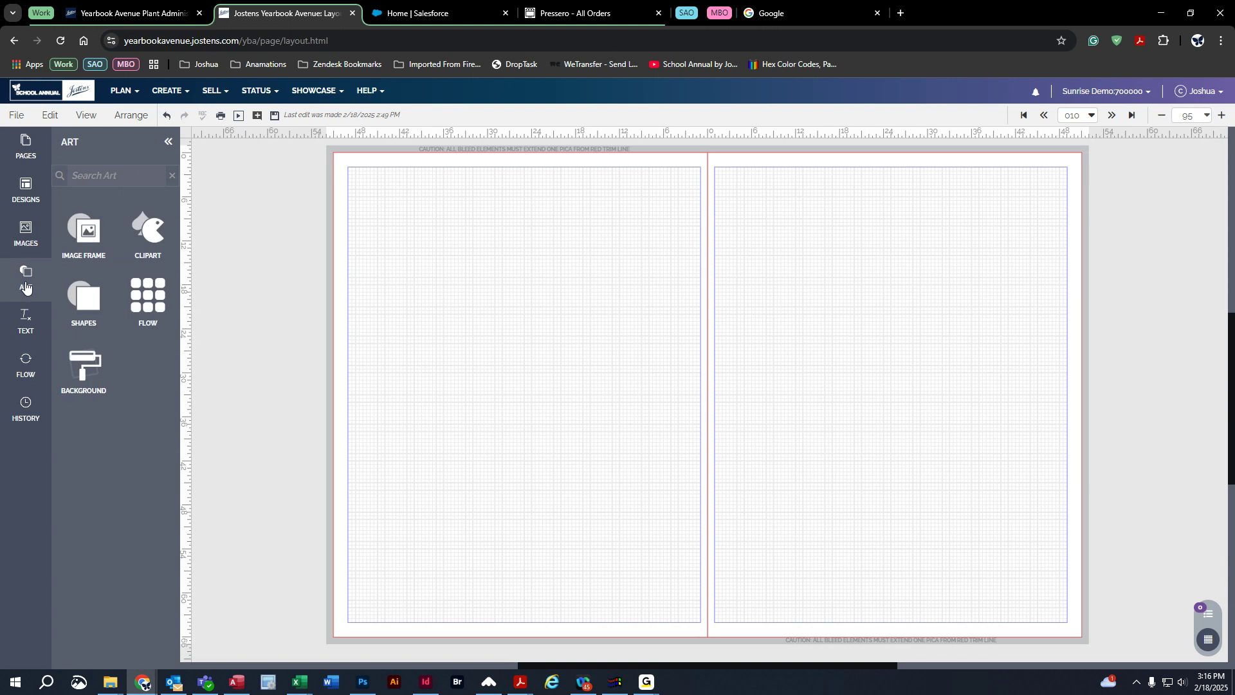
# Place a square image frame in the upper corner of the left page, and delete it
pyautogui.click(82, 233)
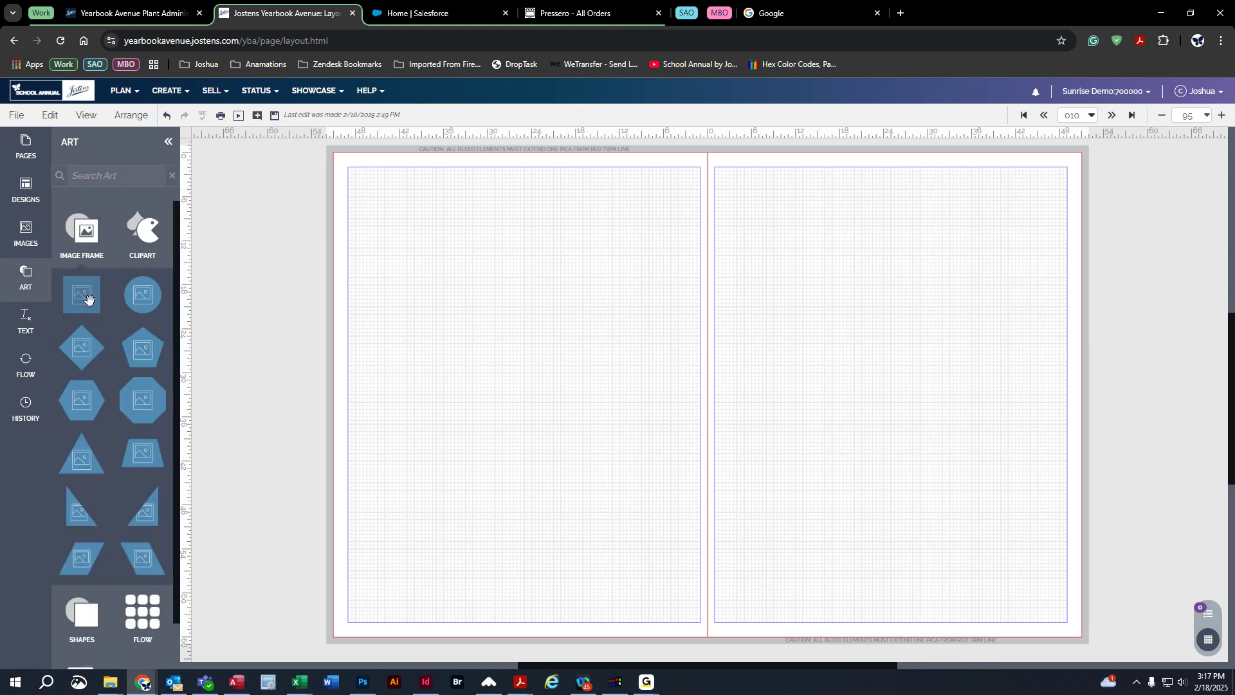
pyautogui.moveTo(86, 297); pyautogui.dragTo(398, 222)
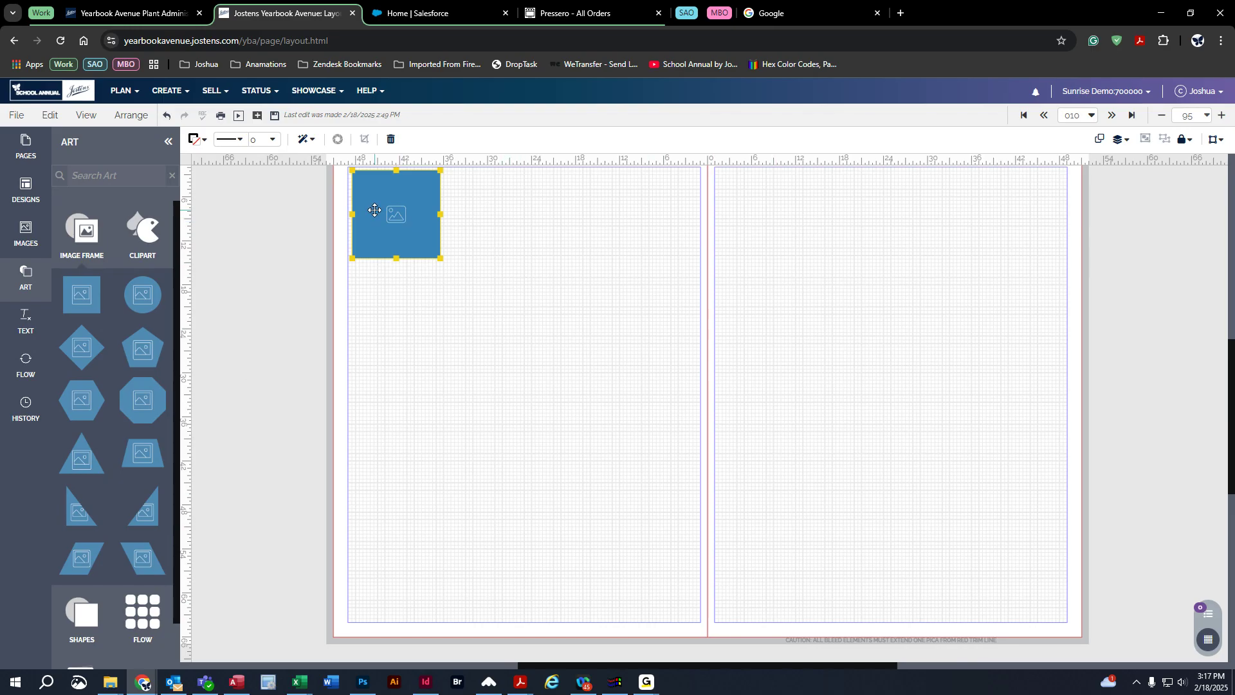
pyautogui.press('Delete')
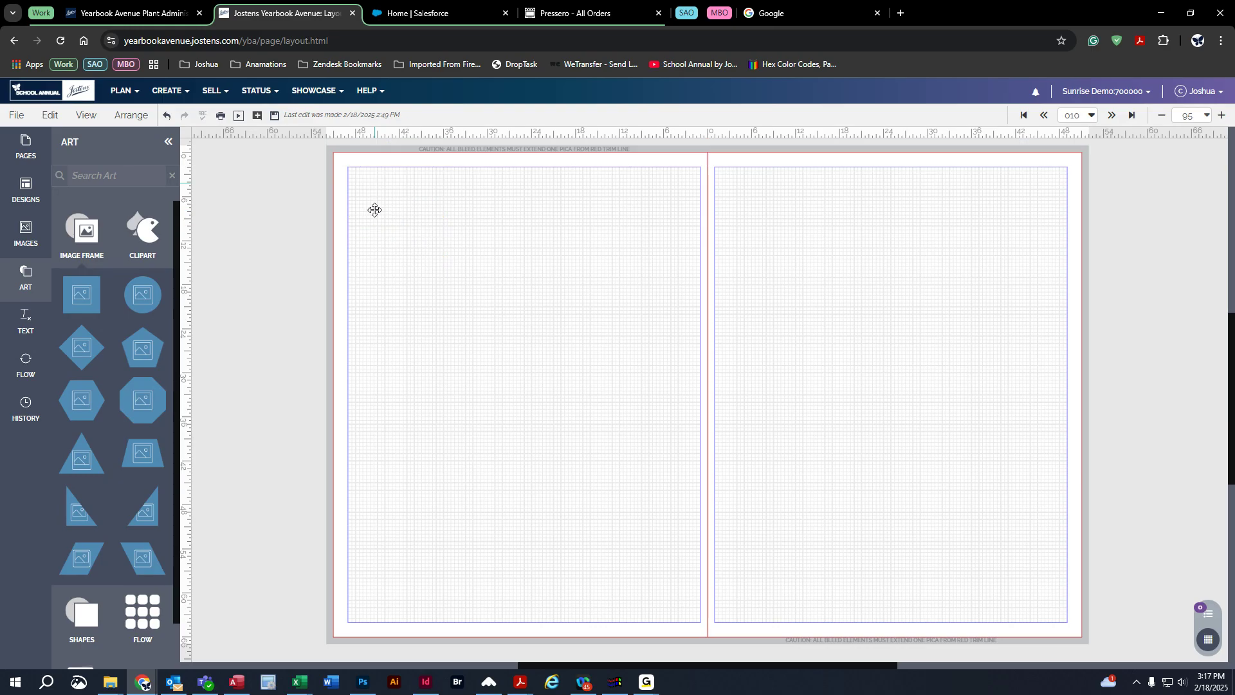
# Place the first student portrait from the class folder on the left page despite its earlier use, and delete the photo and its frame
pyautogui.click(34, 245)
pyautogui.moveTo(125, 373); pyautogui.dragTo(399, 250)
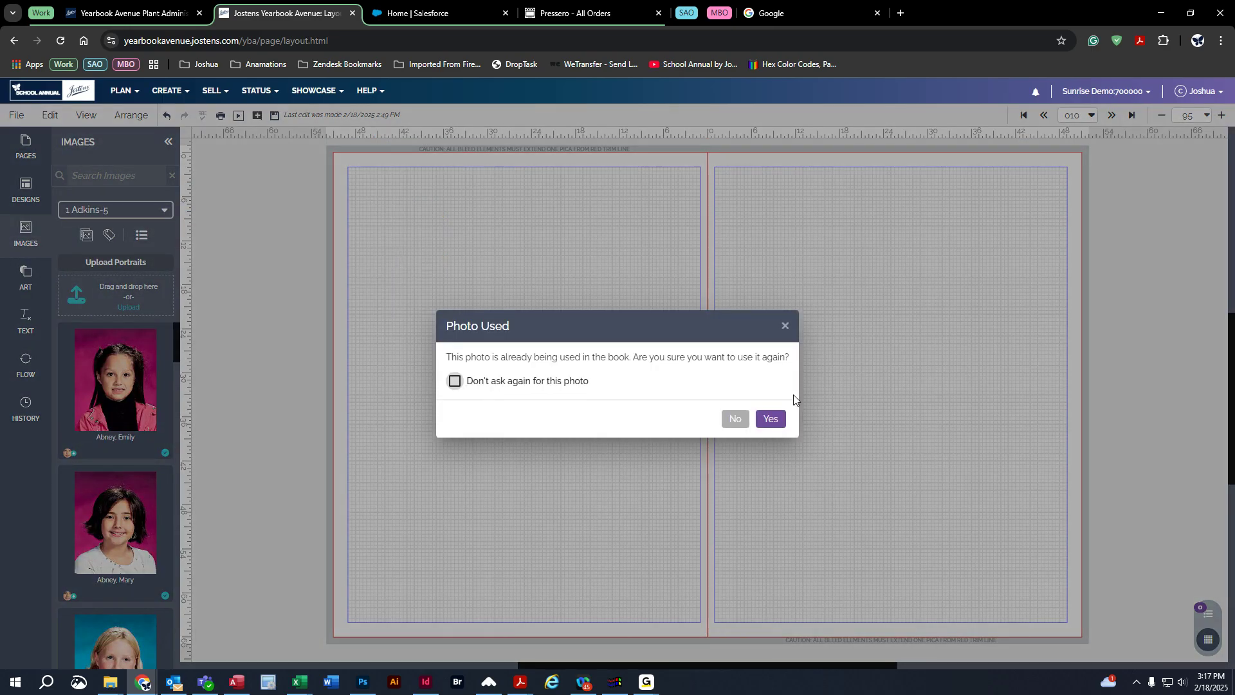
pyautogui.click(769, 419)
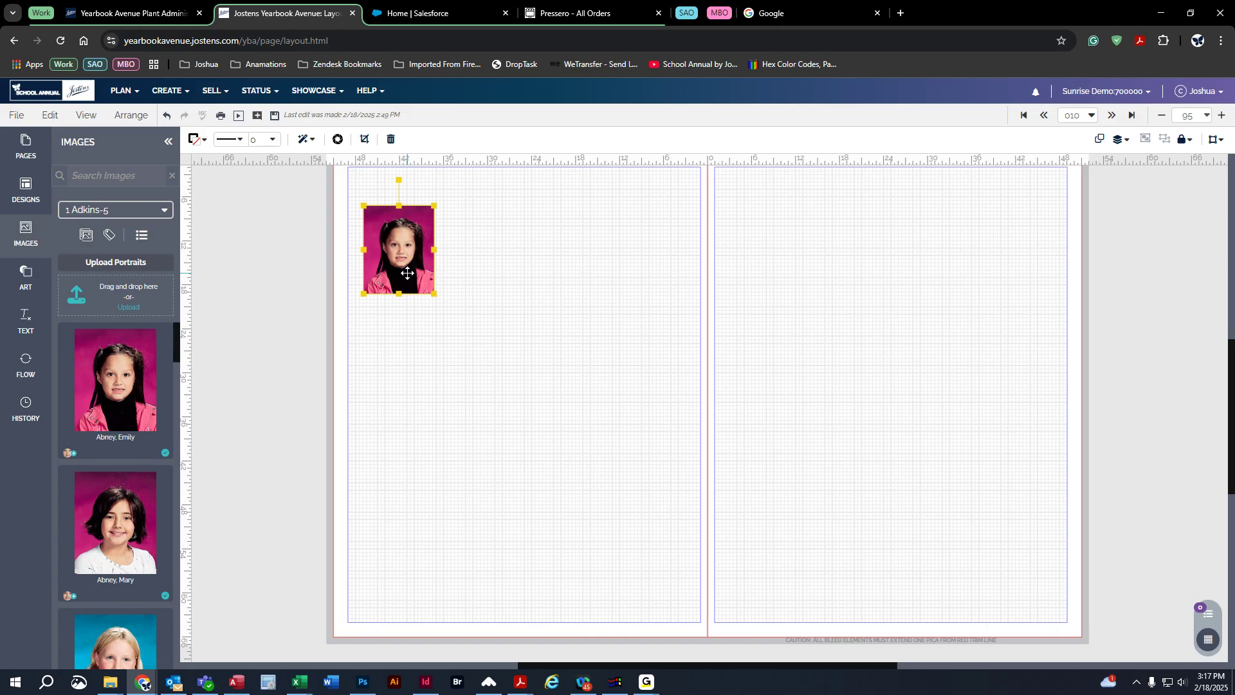
pyautogui.press('Delete')
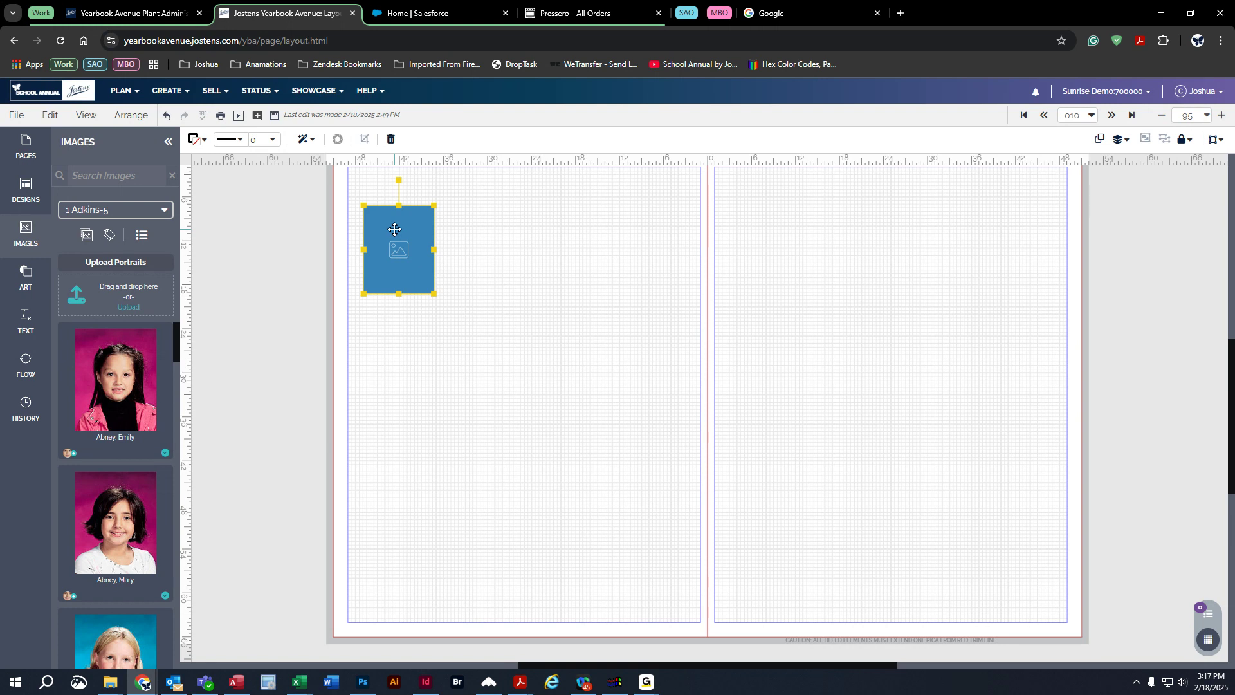
pyautogui.press('Delete')
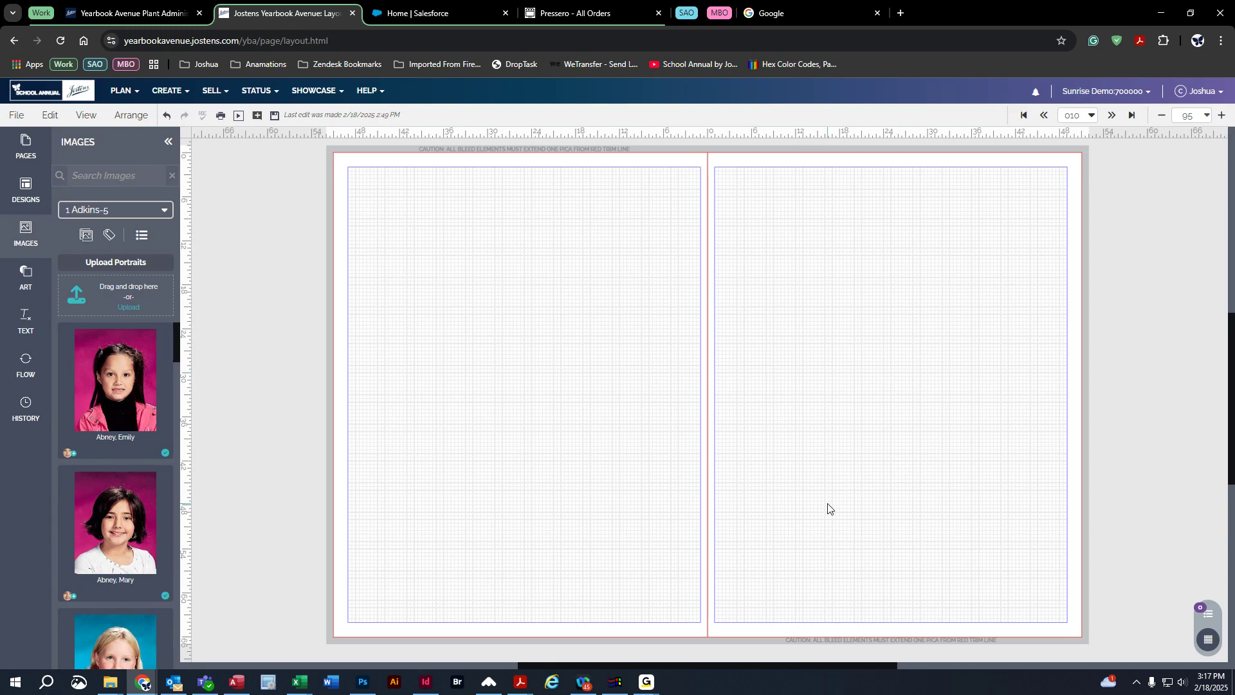
# Show the clipart collection for the Explore theme
pyautogui.click(26, 278)
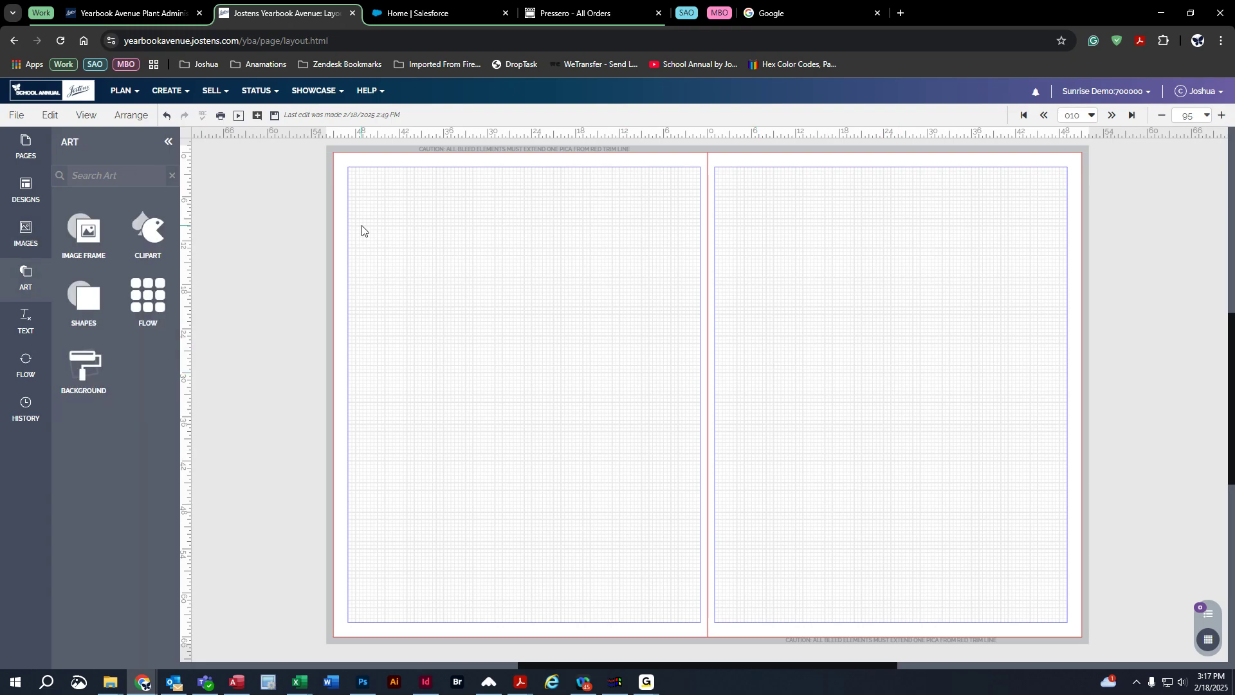
pyautogui.click(152, 239)
pyautogui.click(145, 281)
pyautogui.click(65, 307)
pyautogui.click(64, 305)
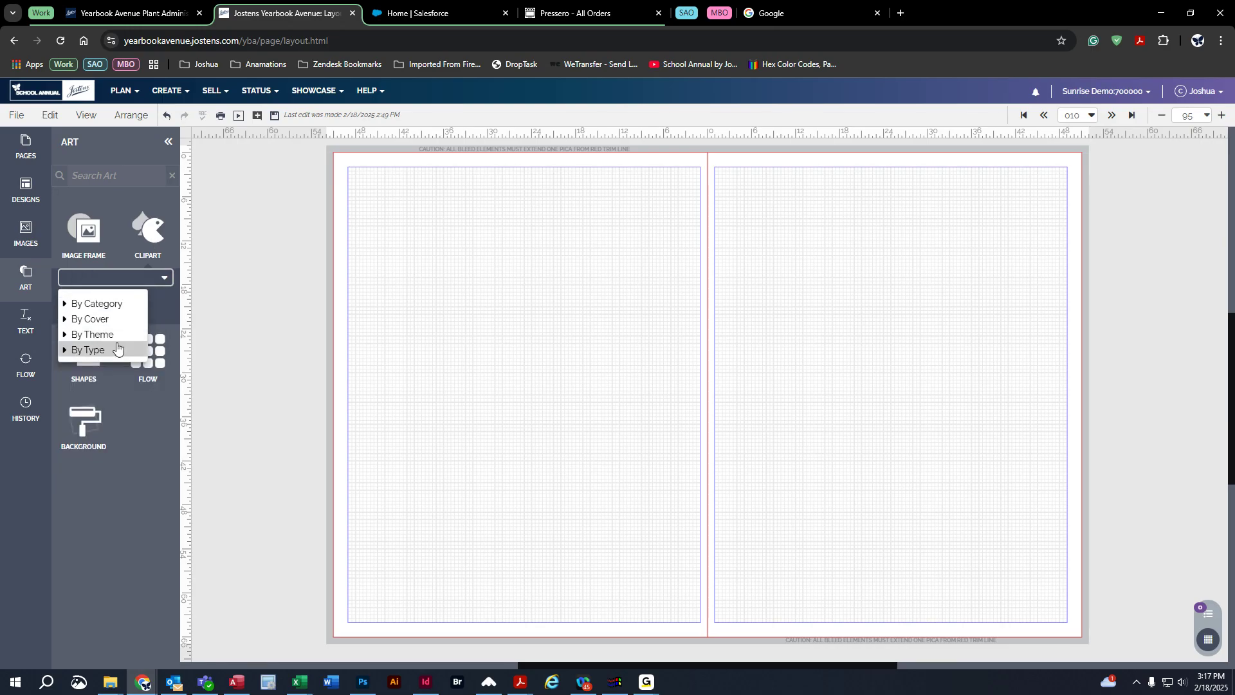
pyautogui.click(65, 338)
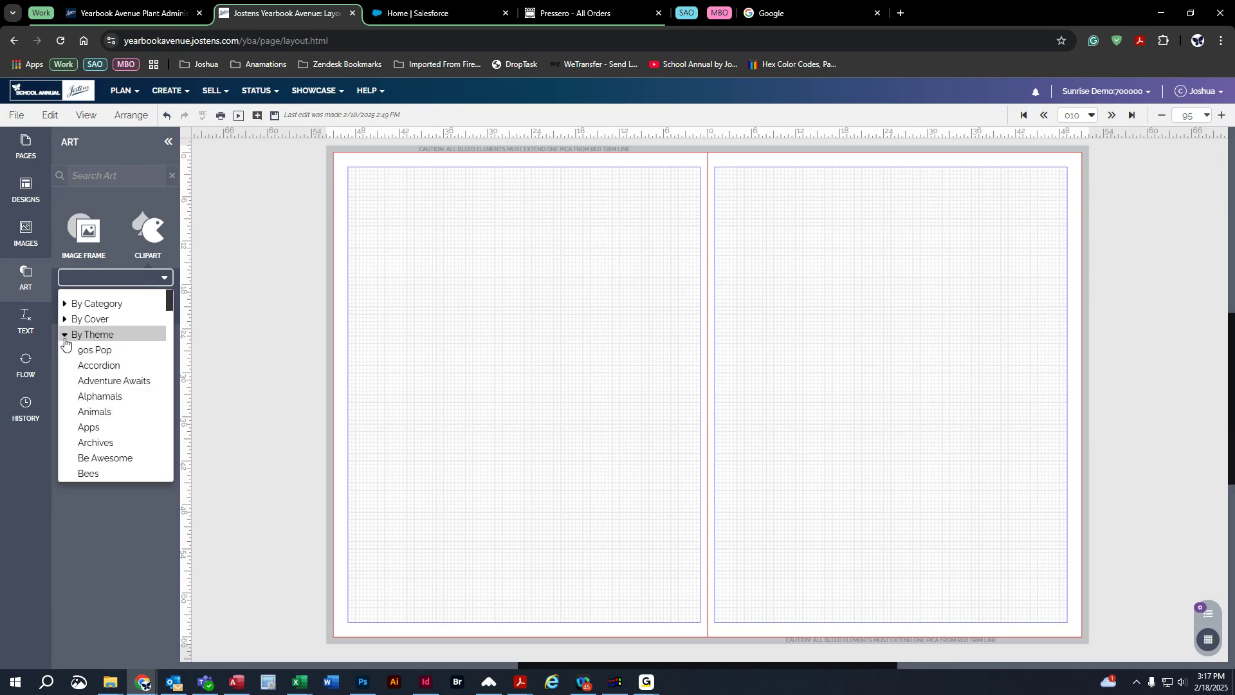
pyautogui.scroll(-7, 138, 431)
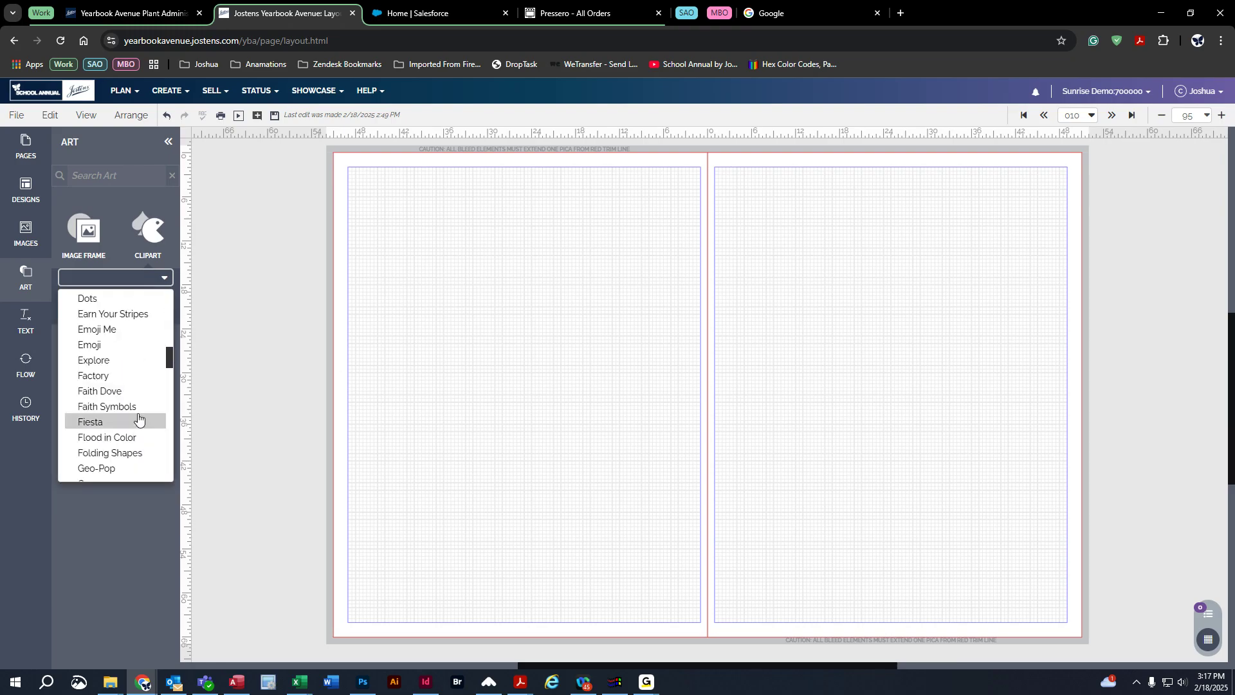
pyautogui.click(126, 365)
# Browse the Explore clipart and place the orange biplane in the upper left corner of the left page's margin area
pyautogui.scroll(-10, 124, 360)
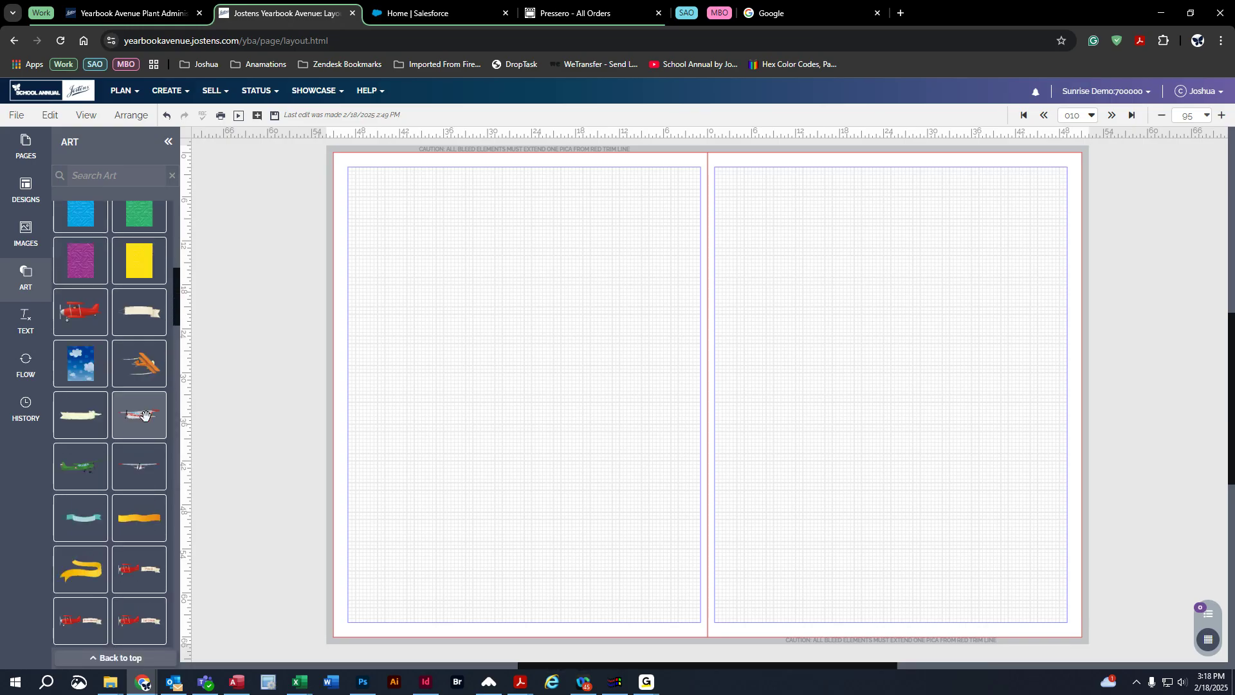
pyautogui.scroll(-15, 145, 415)
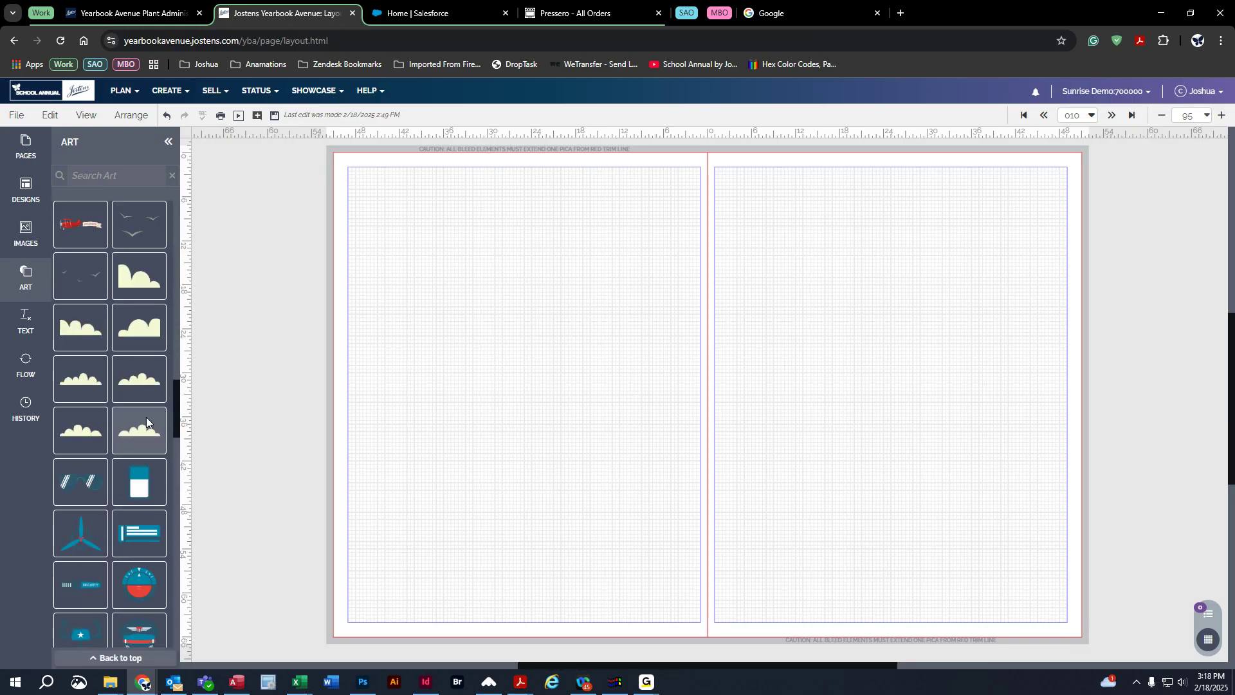
pyautogui.scroll(-15, 146, 417)
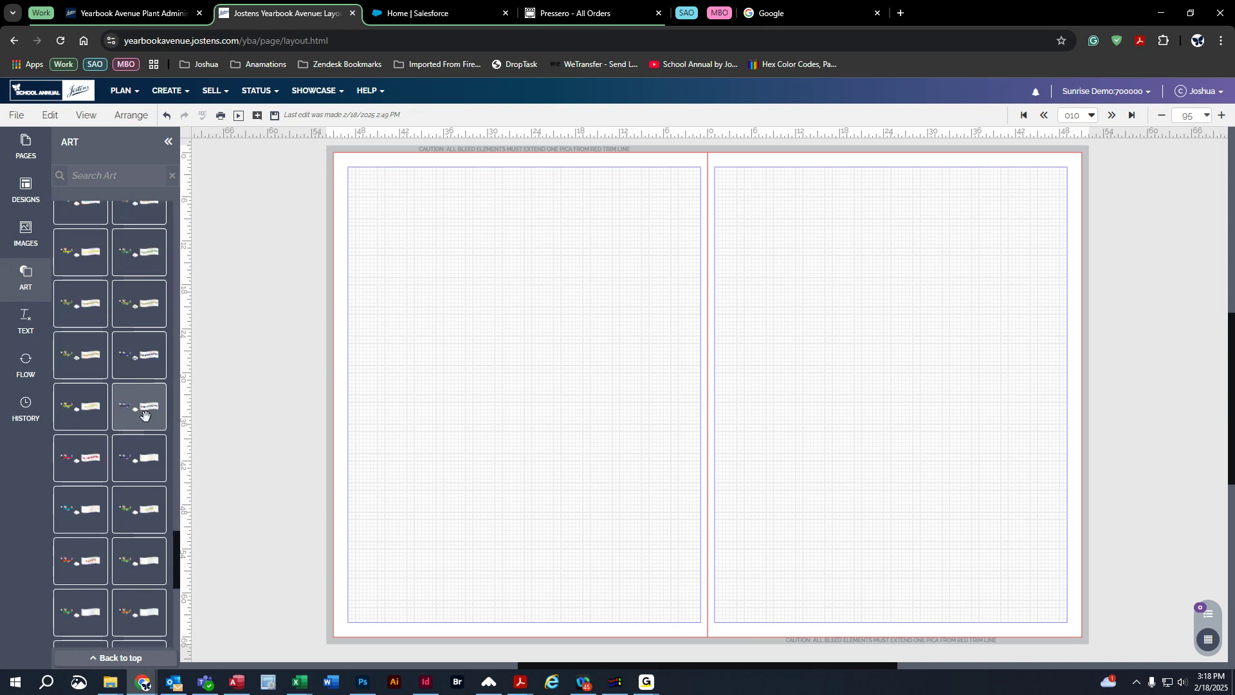
pyautogui.moveTo(177, 595); pyautogui.dragTo(203, 222)
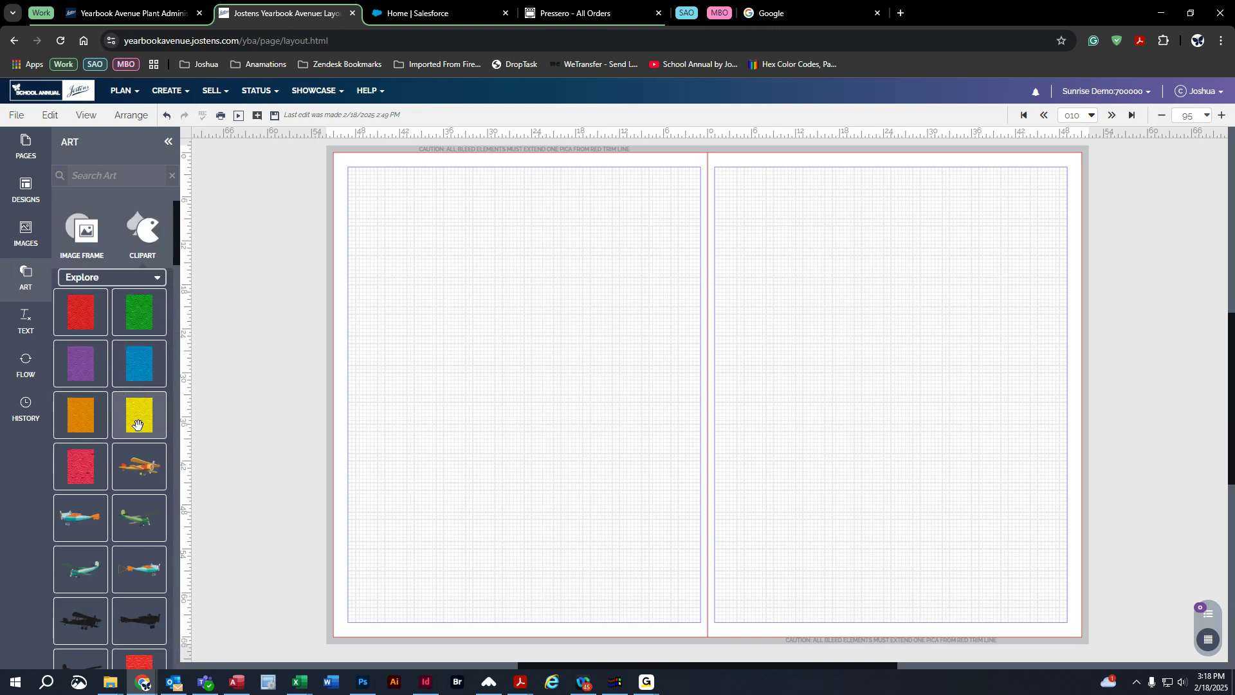
pyautogui.moveTo(143, 467); pyautogui.dragTo(646, 322)
pyautogui.moveTo(561, 267); pyautogui.dragTo(457, 197)
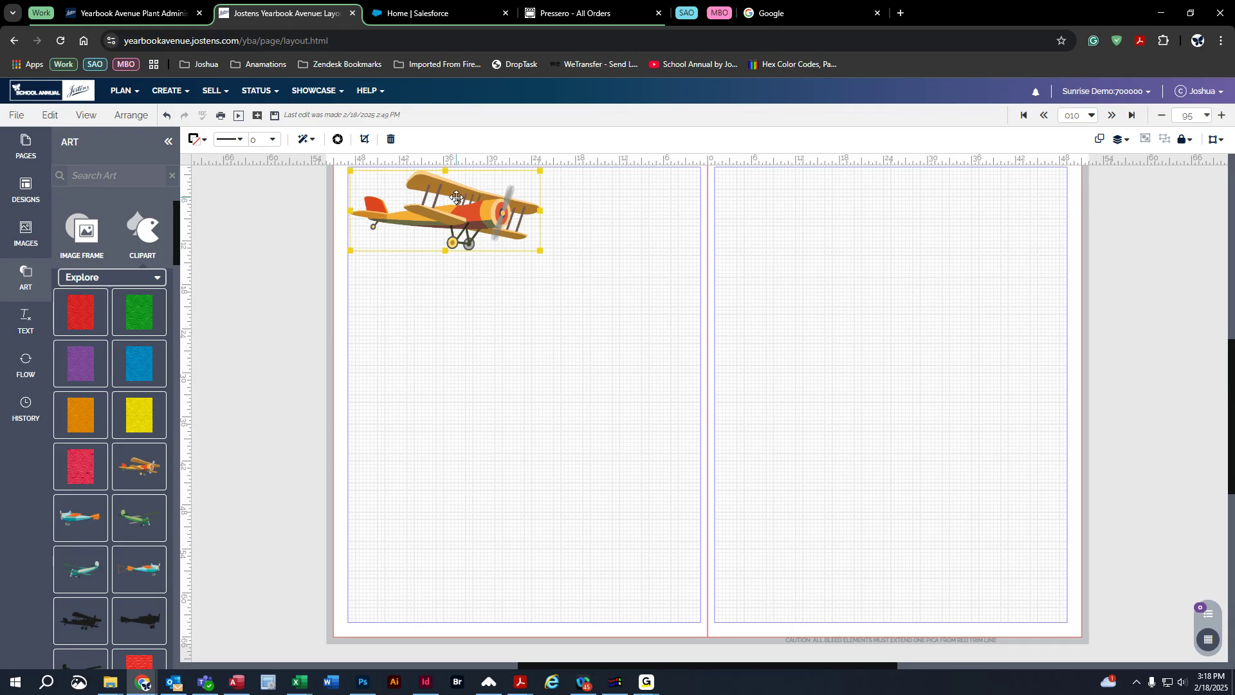
# Add a wide, flat rectangle shape beside the biplane along the left page's upper margin and fill it with CS Mystic Blue
pyautogui.click(144, 278)
pyautogui.click(147, 236)
pyautogui.click(78, 298)
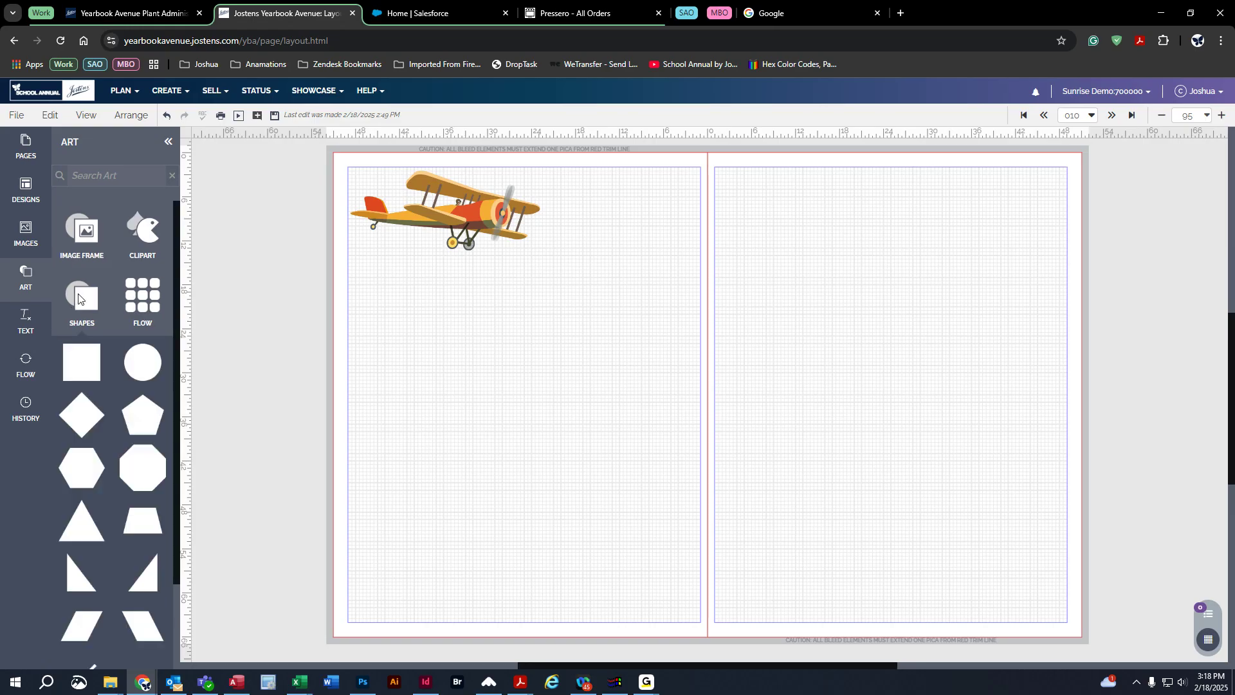
pyautogui.moveTo(83, 361); pyautogui.dragTo(551, 203)
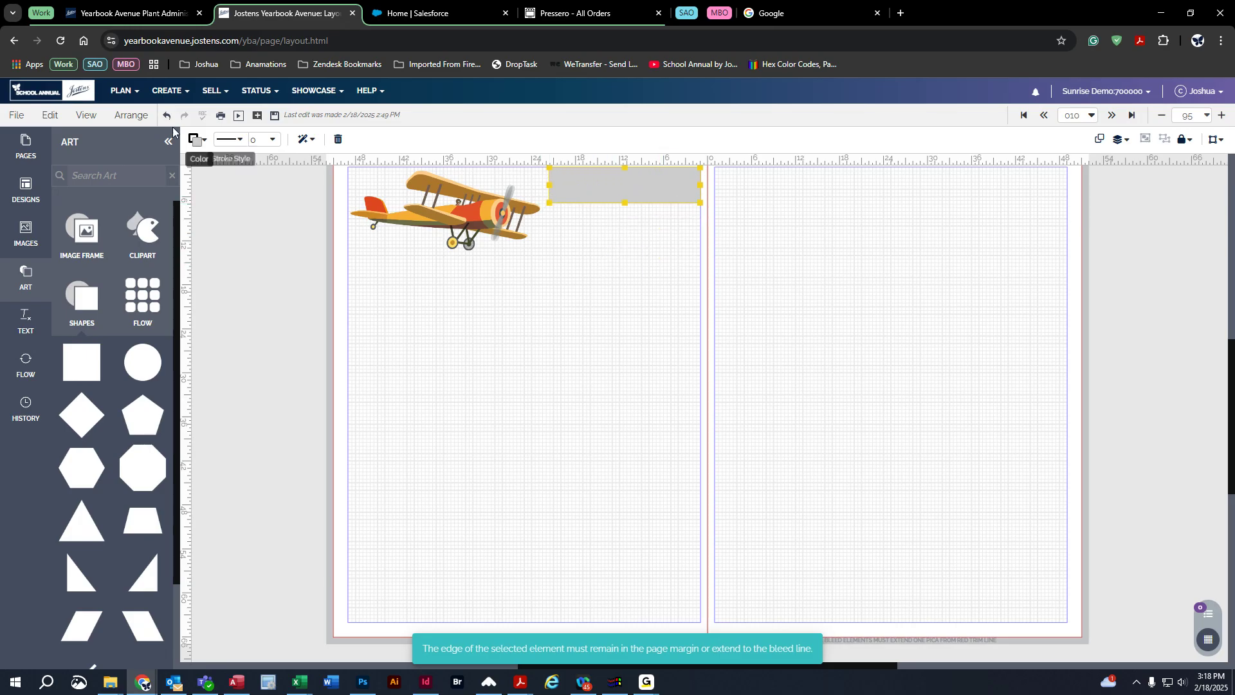
pyautogui.click(196, 139)
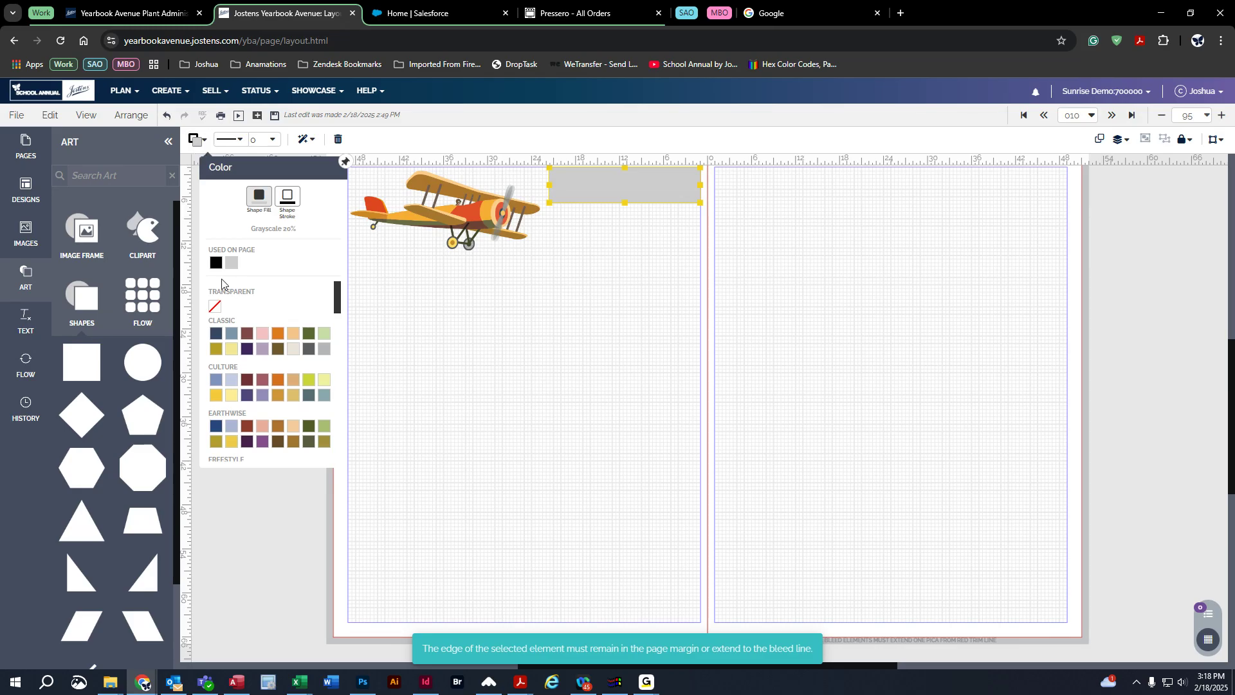
pyautogui.click(233, 333)
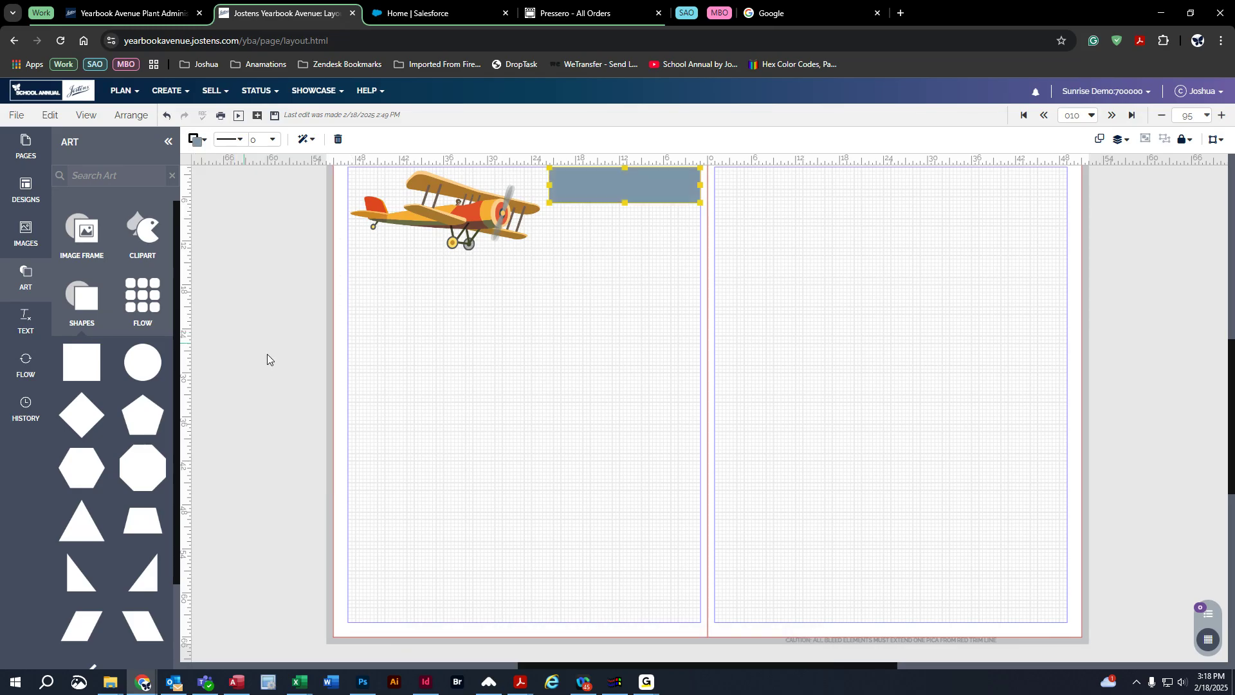
# Give the rectangle a long-dashed, brownish-red outline with a stroke weight of 4 pt
pyautogui.click(227, 142)
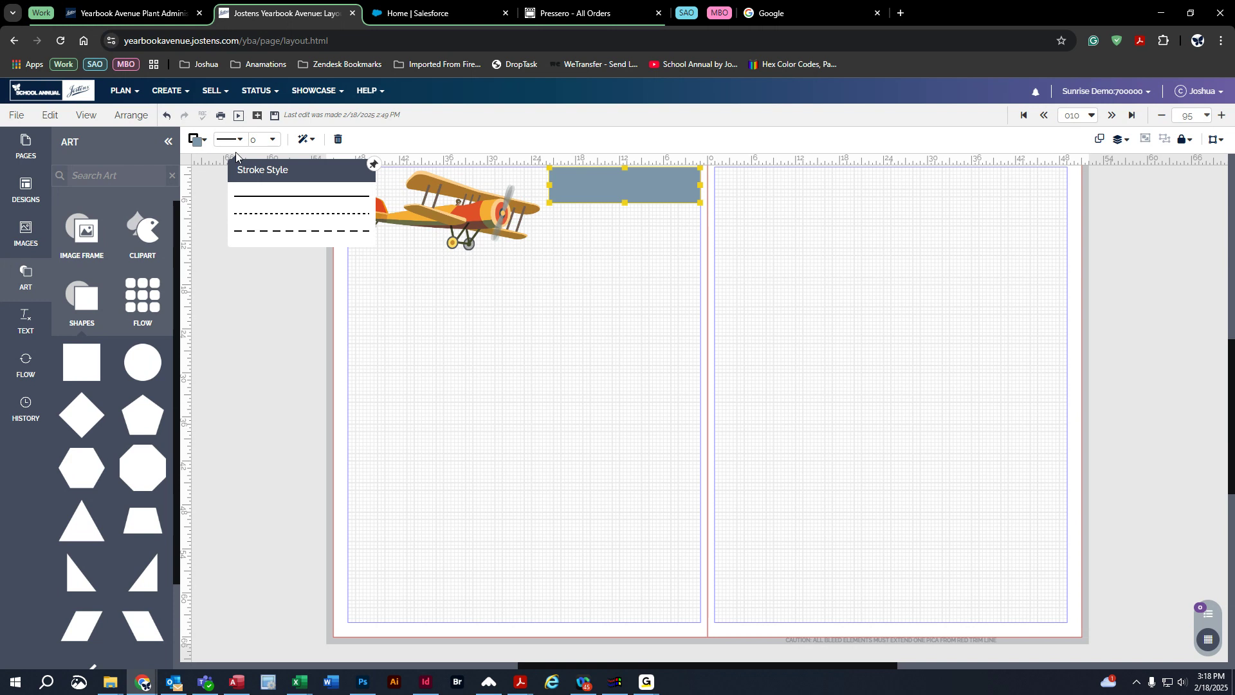
pyautogui.click(260, 230)
pyautogui.click(197, 139)
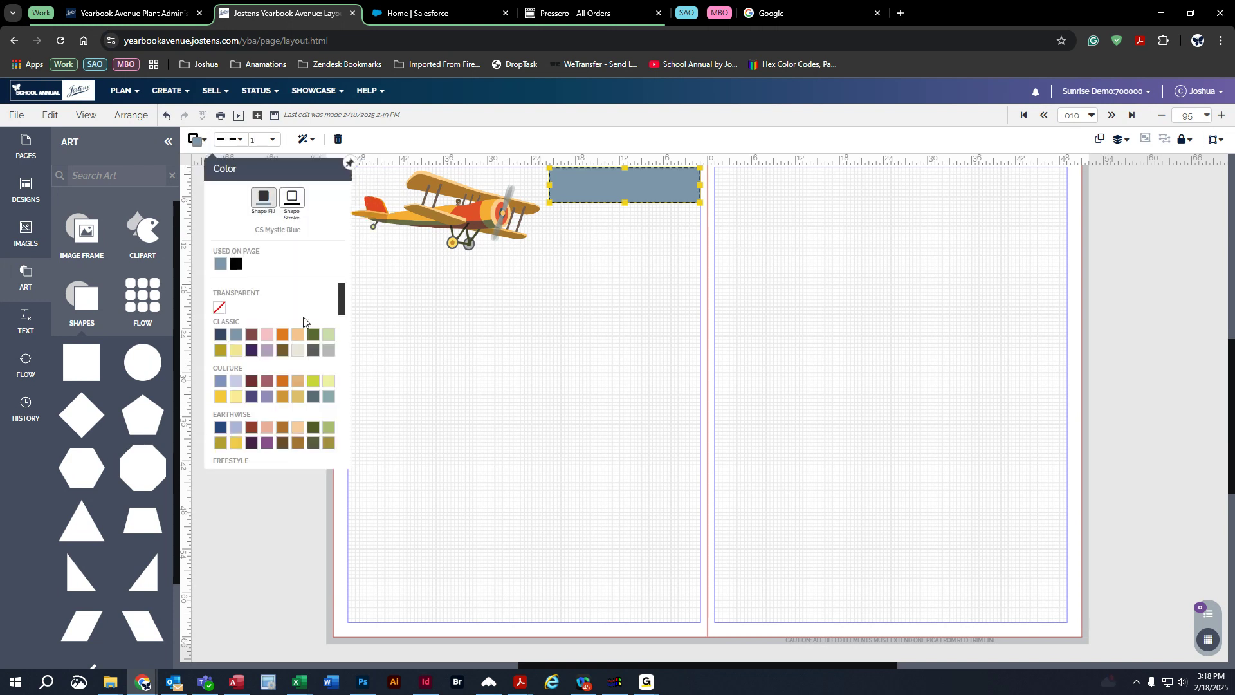
pyautogui.click(293, 200)
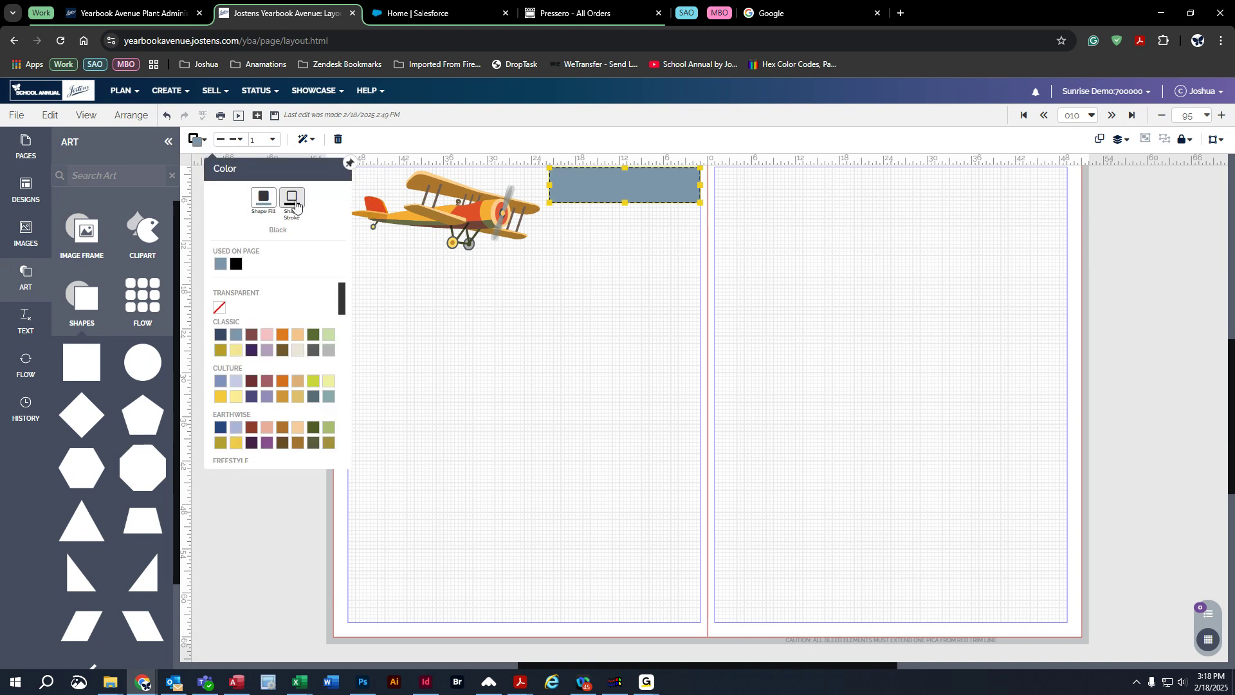
pyautogui.scroll(-3, 287, 354)
pyautogui.click(284, 354)
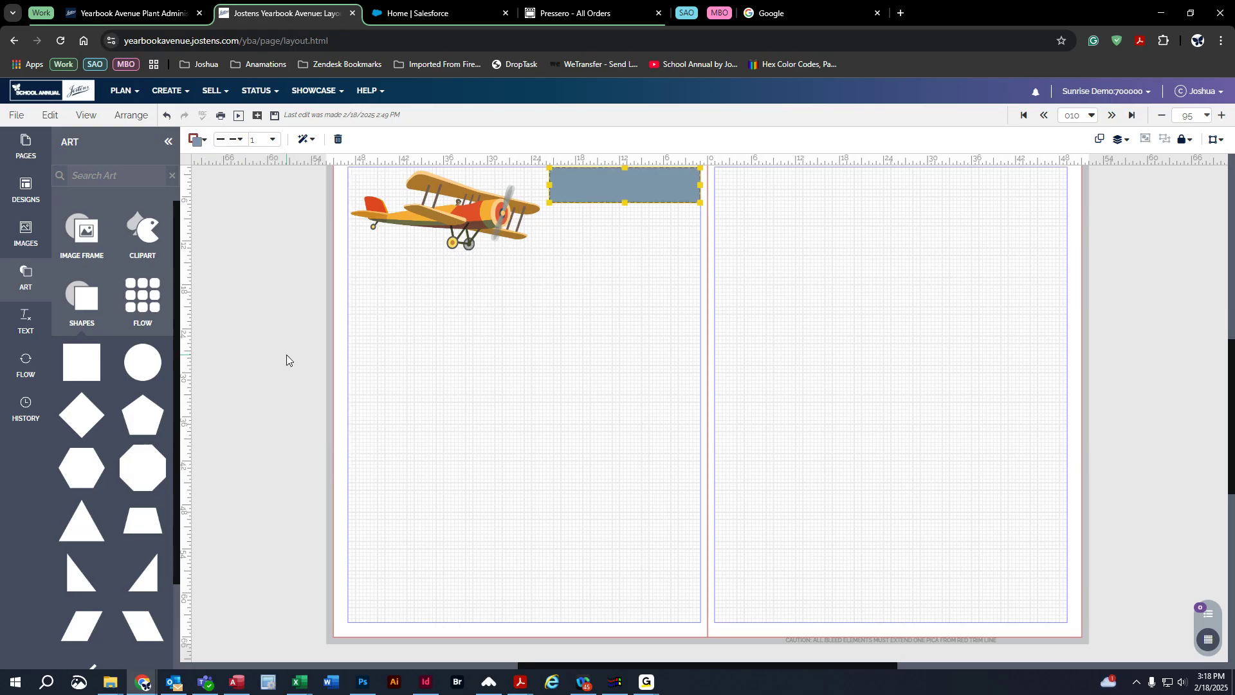
pyautogui.click(274, 141)
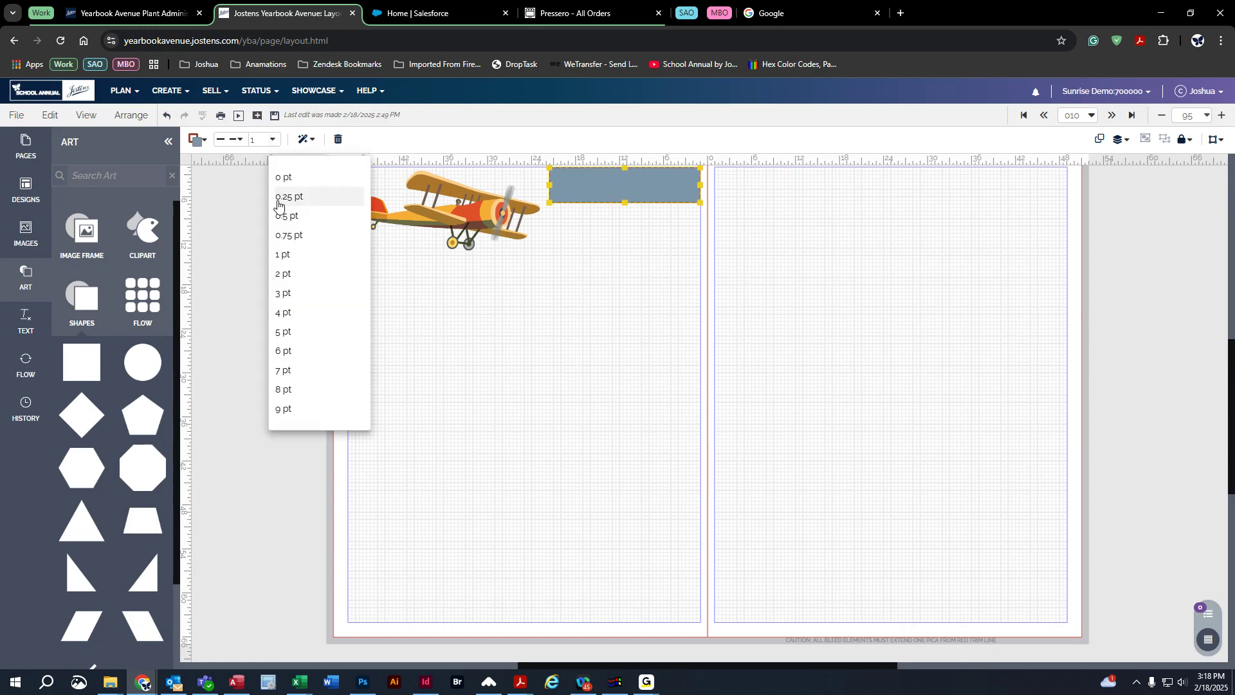
pyautogui.click(302, 312)
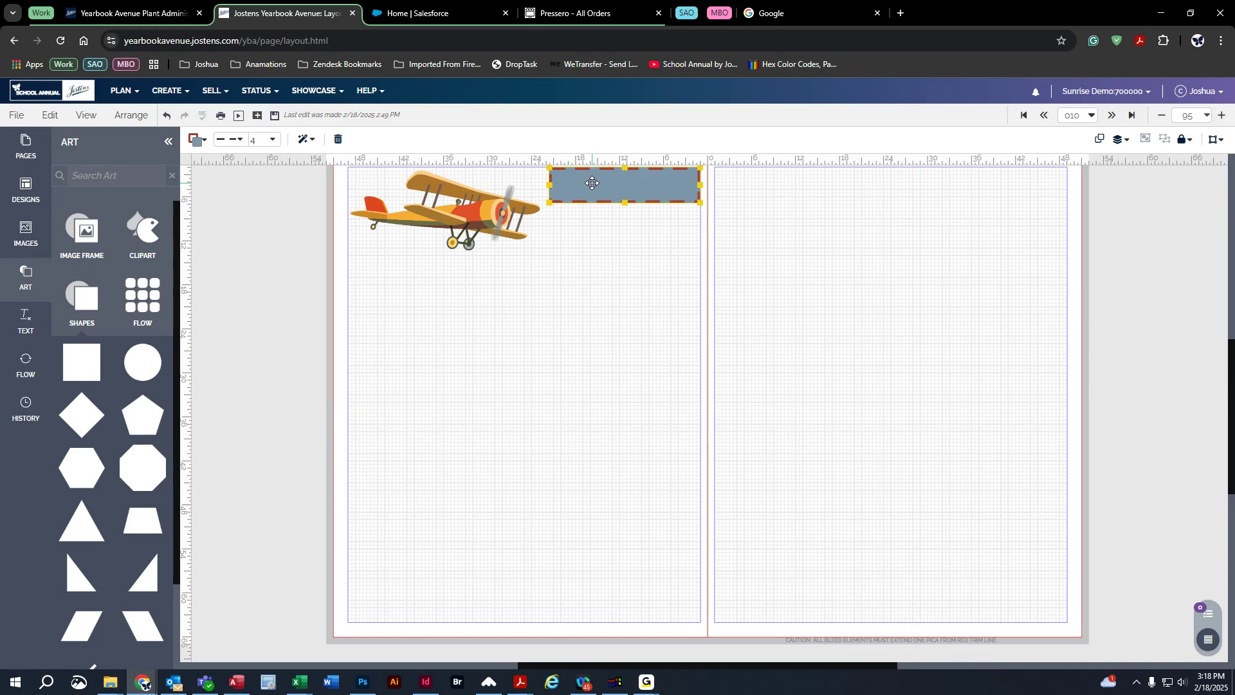
# Set the rectangle's rounded corner to 13, tint to 22 and transparency to 23
pyautogui.click(317, 141)
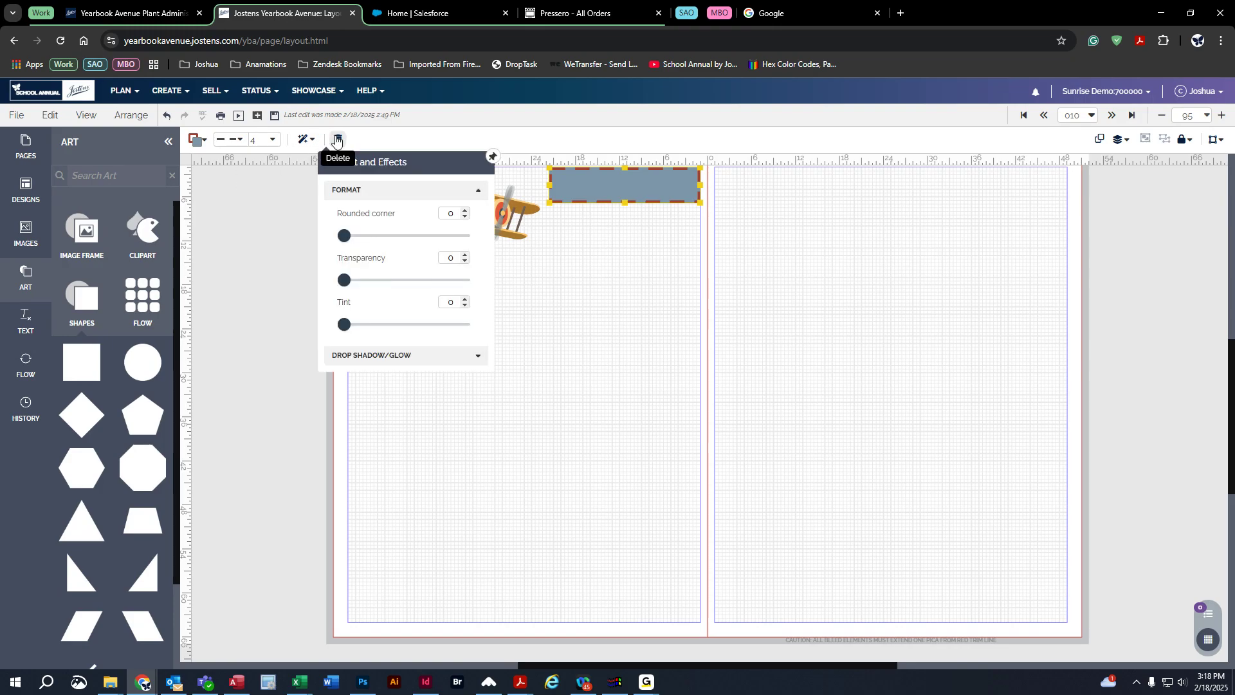
pyautogui.moveTo(342, 234); pyautogui.dragTo(389, 240)
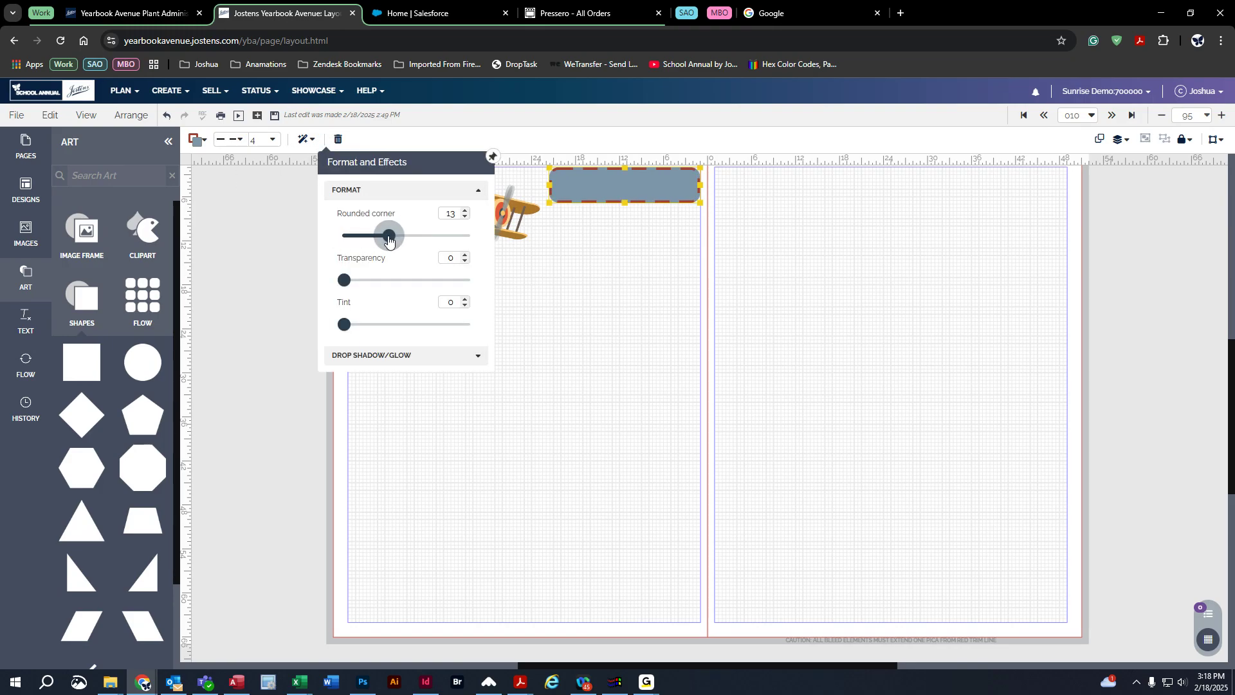
pyautogui.moveTo(345, 325); pyautogui.dragTo(371, 326)
pyautogui.moveTo(345, 282); pyautogui.dragTo(374, 286)
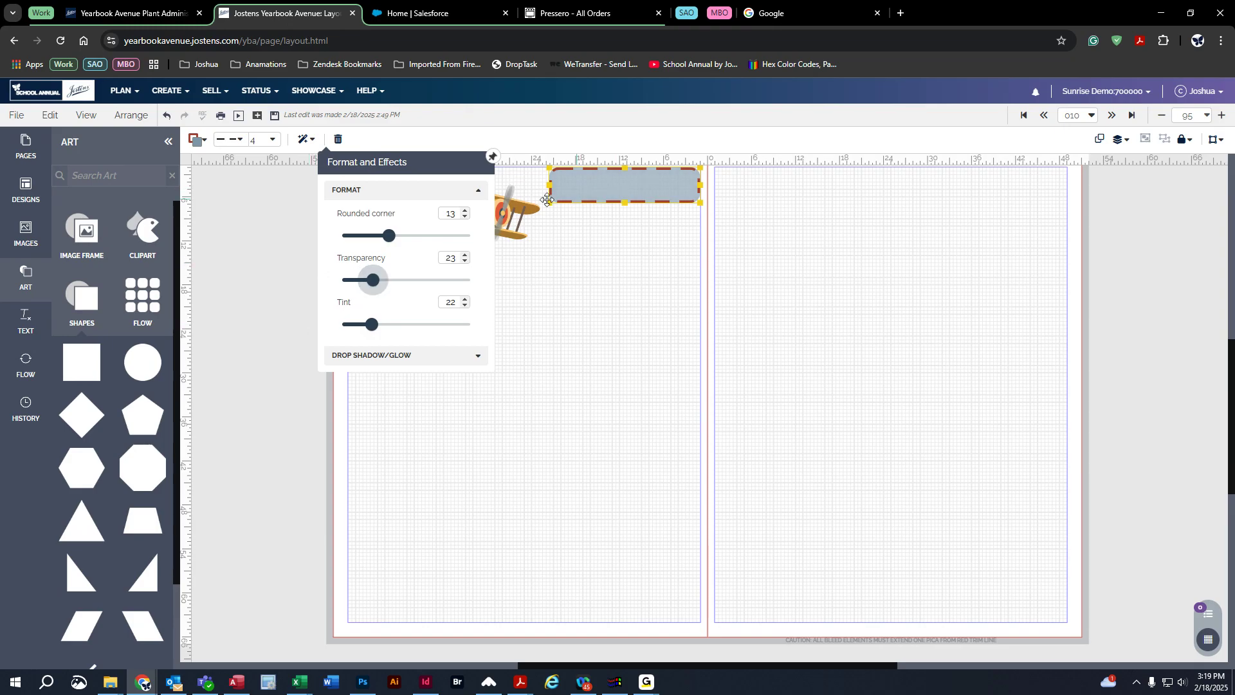
pyautogui.click(291, 389)
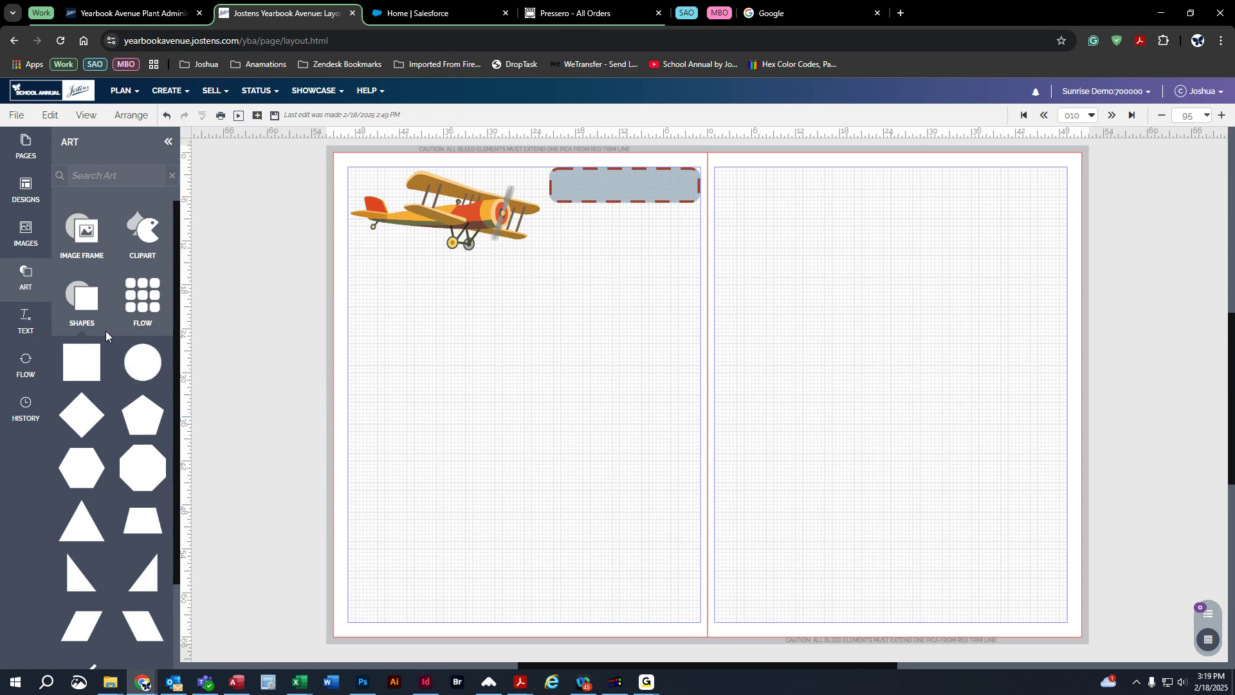
# Look through the page backgrounds available under All Backgrounds
pyautogui.click(92, 300)
pyautogui.click(98, 369)
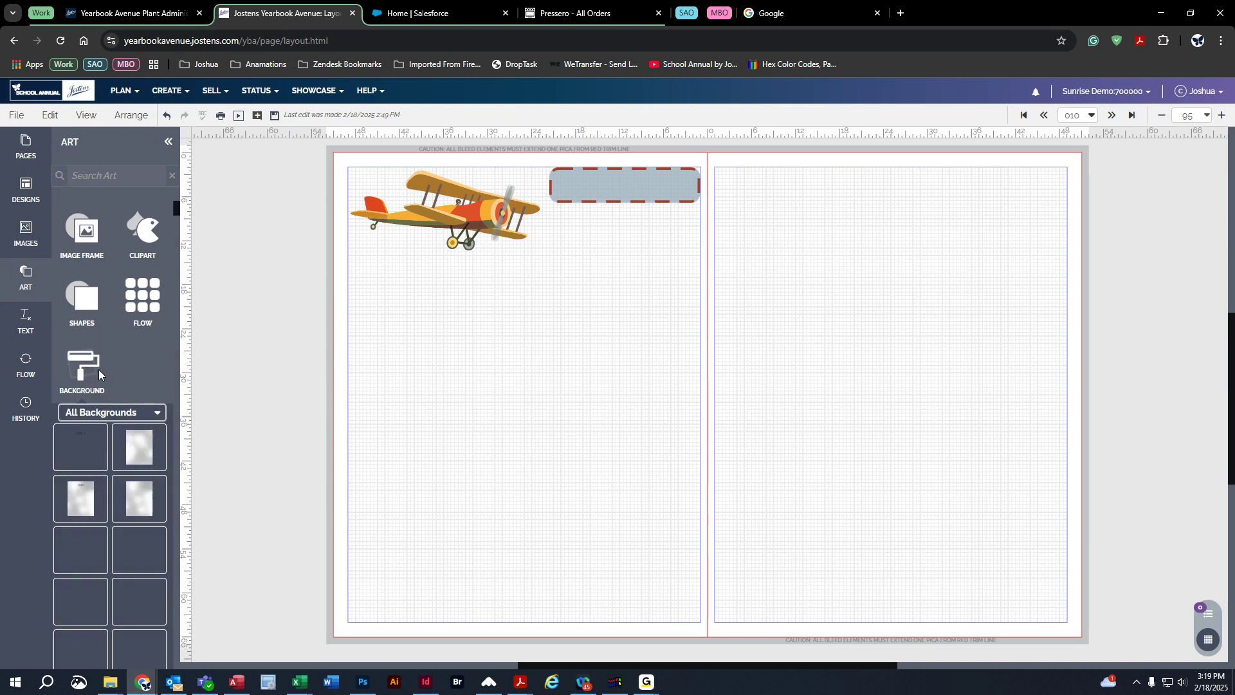
pyautogui.scroll(-10, 114, 468)
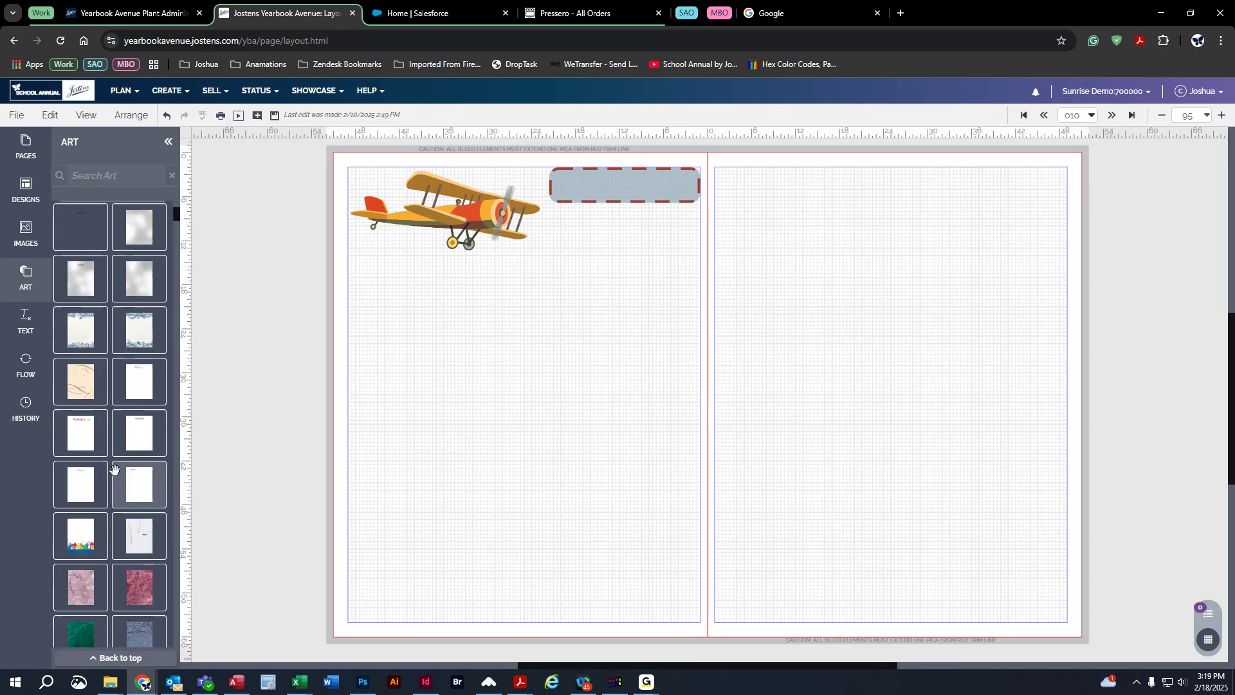
pyautogui.scroll(-10, 115, 469)
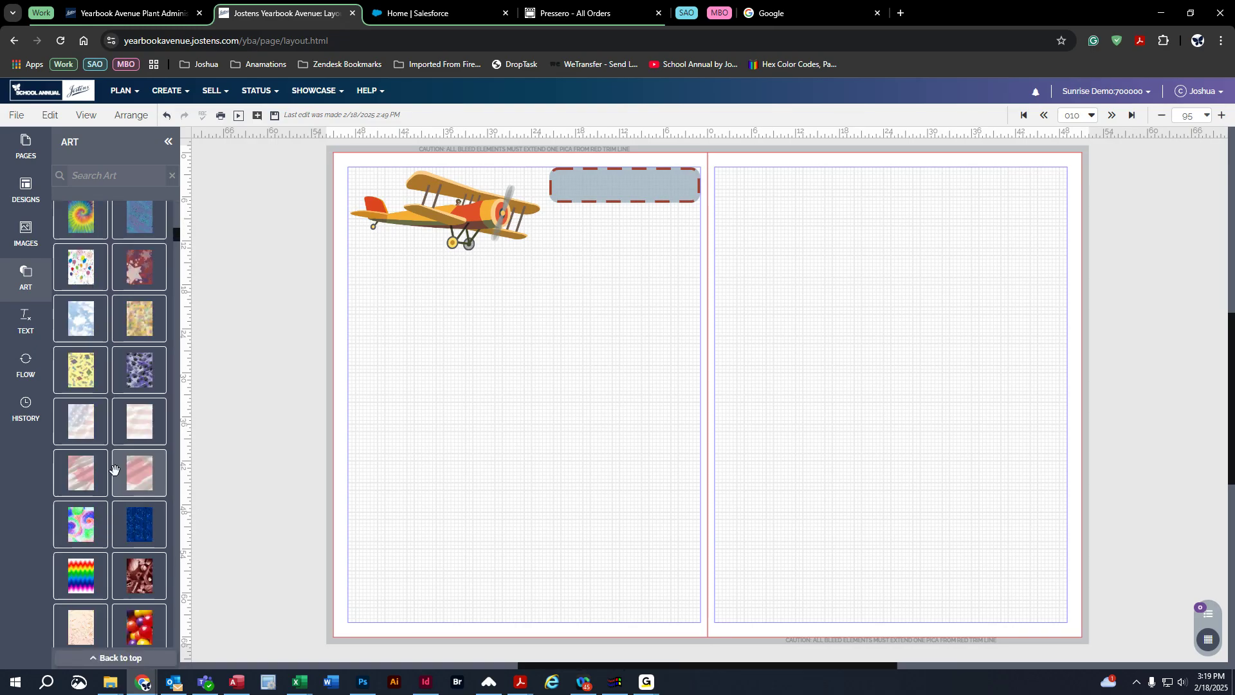
pyautogui.scroll(10, 116, 470)
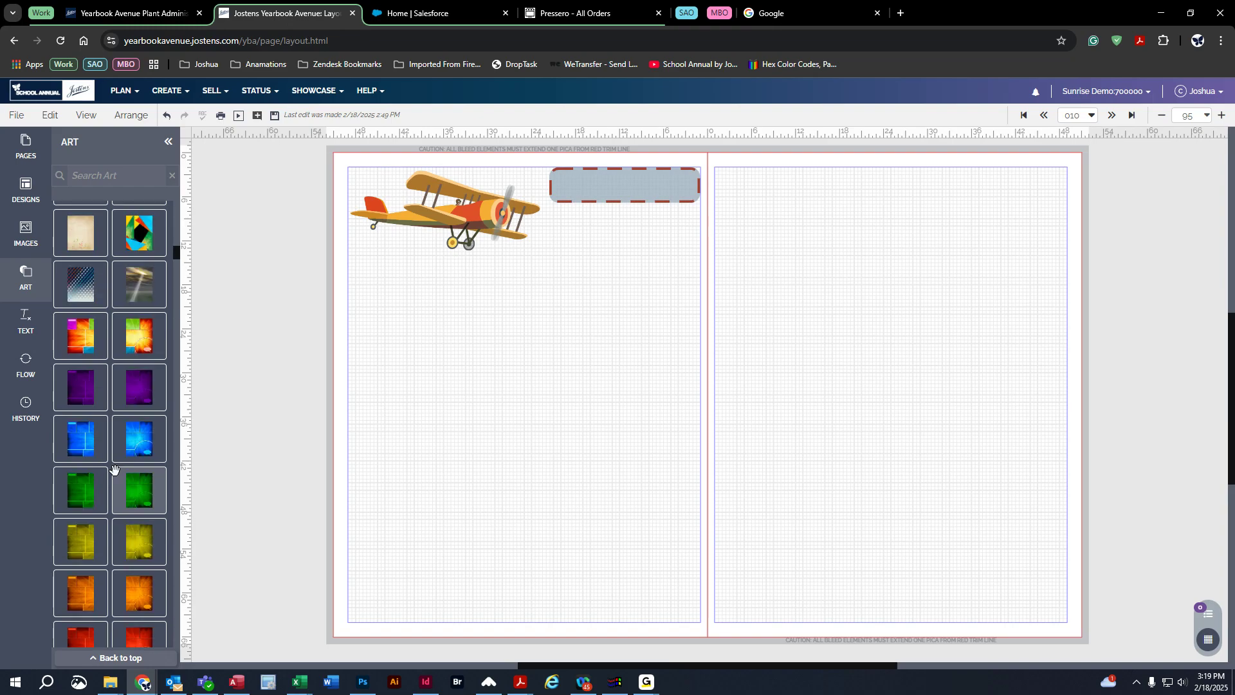
pyautogui.scroll(10, 126, 474)
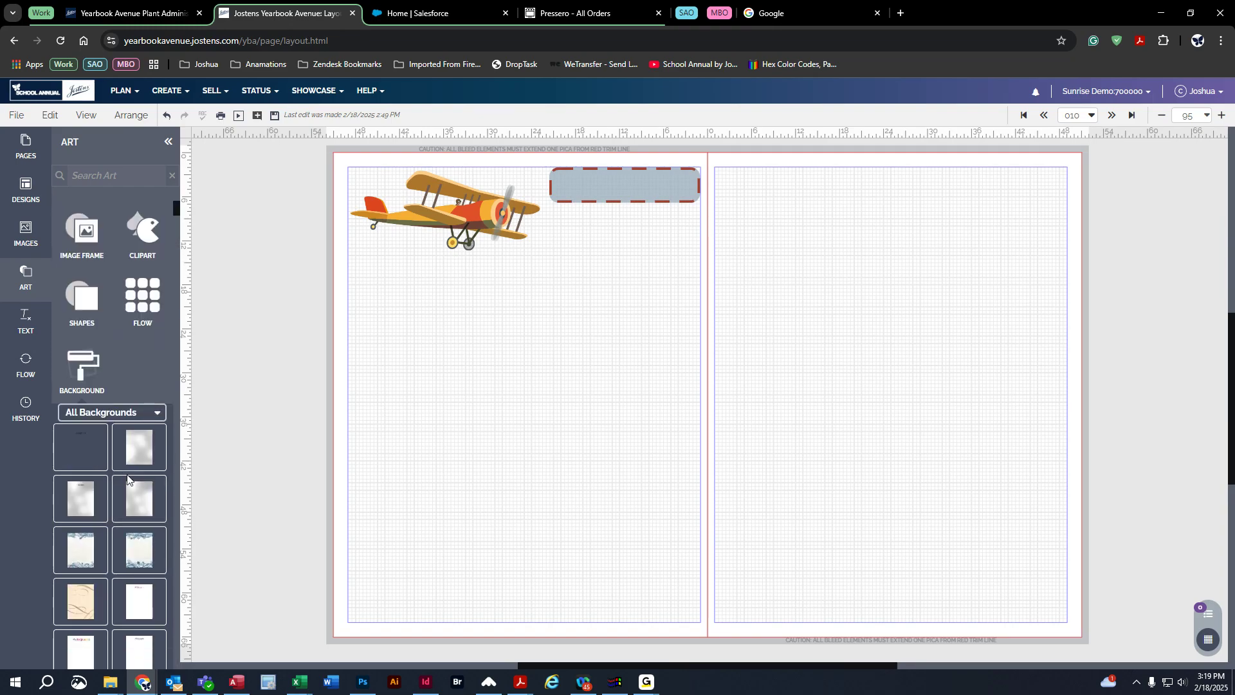
# Add a Headline-style text box over the dashed rectangle on the left page, sized to fit inside it
pyautogui.click(27, 328)
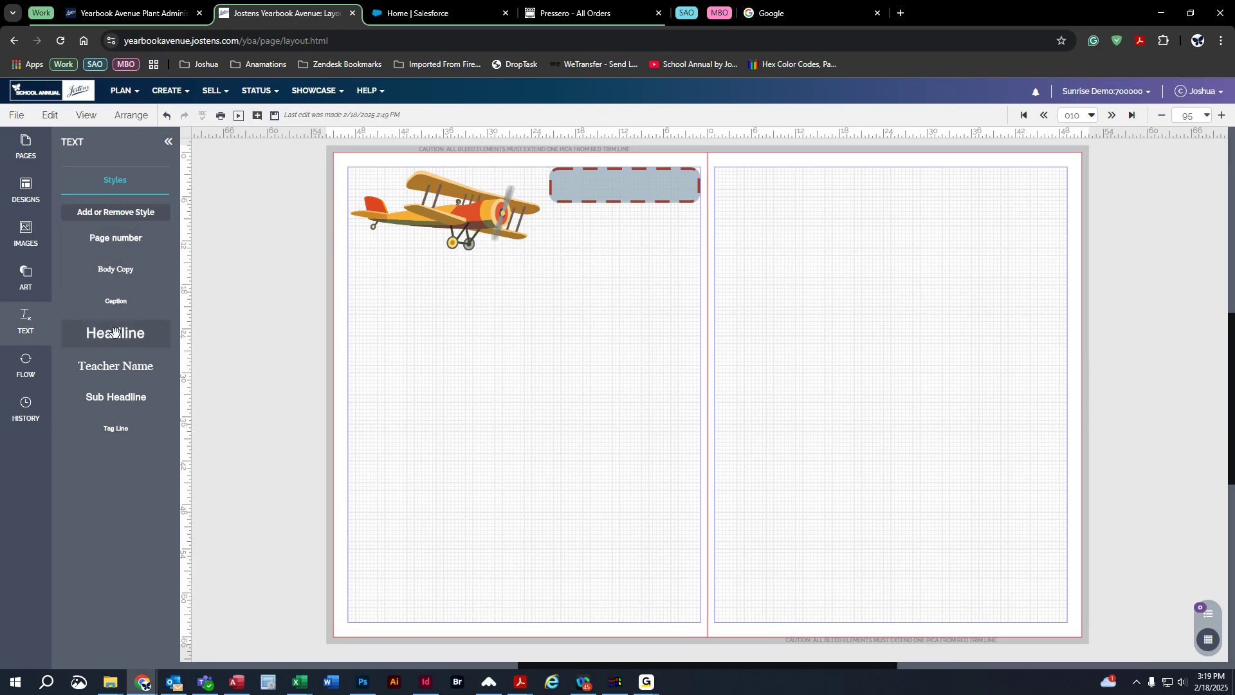
pyautogui.moveTo(116, 334); pyautogui.dragTo(693, 216)
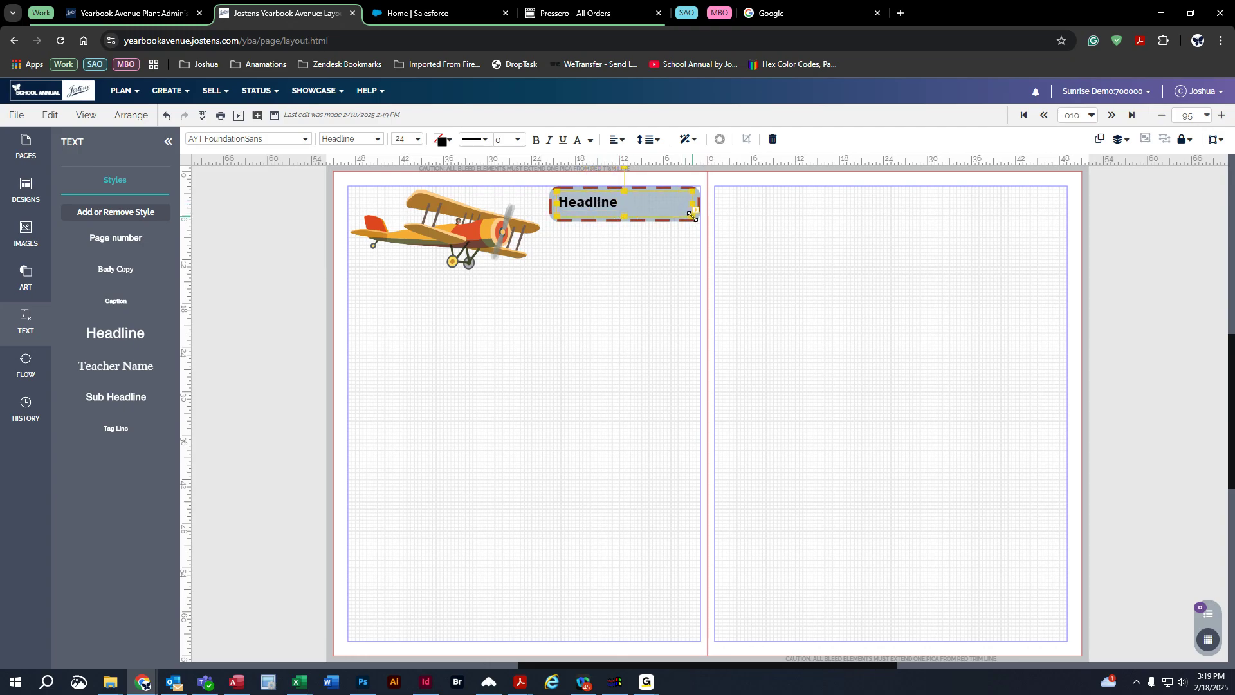
pyautogui.click(620, 204)
pyautogui.click(619, 313)
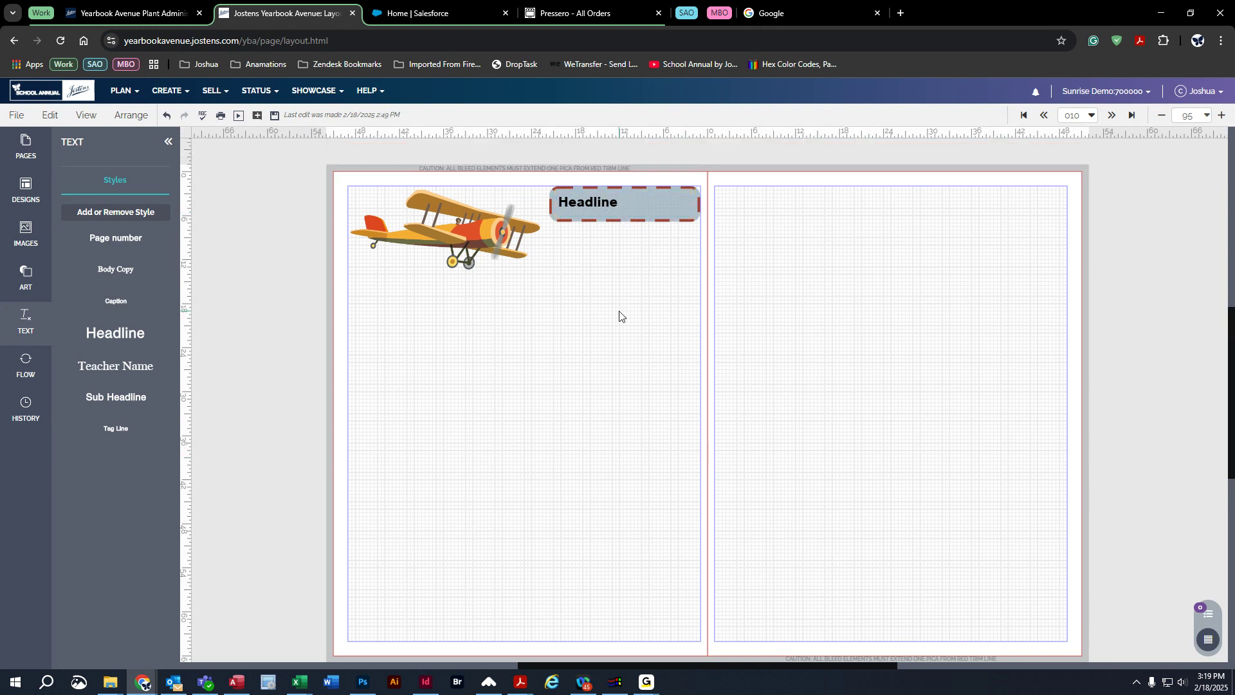
pyautogui.click(615, 206)
pyautogui.click(631, 207)
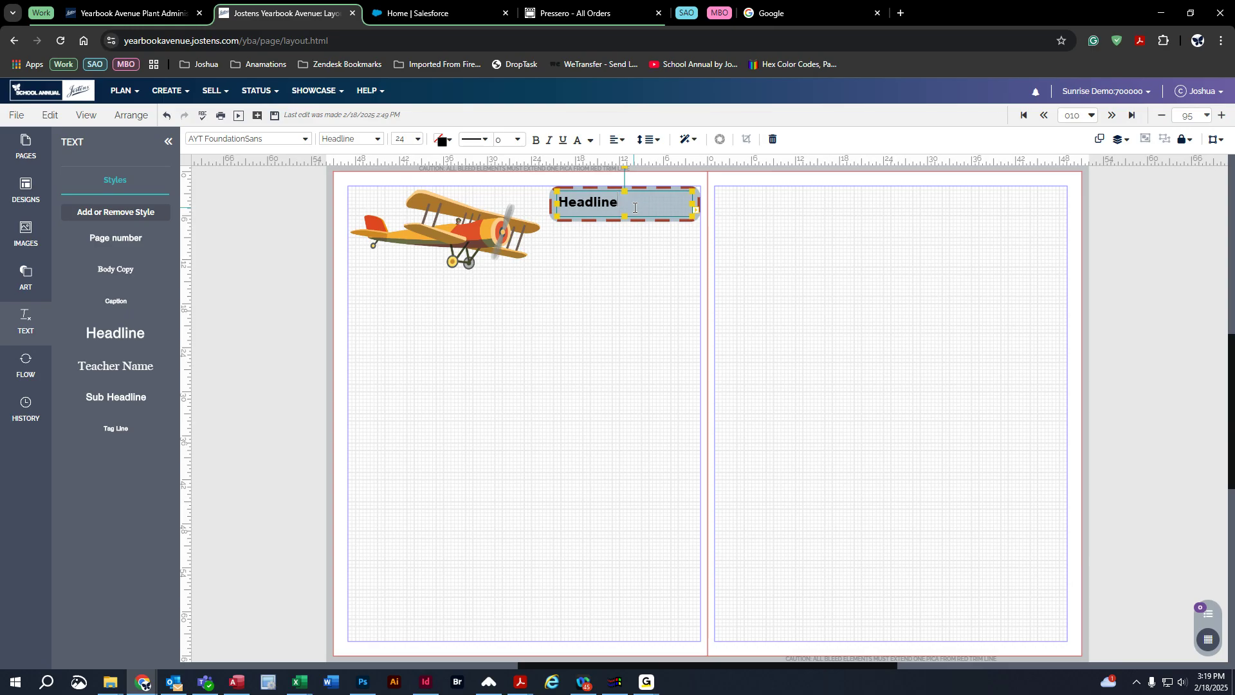
# Examine the image flow options, the version history for page 010 and the text styles
pyautogui.click(32, 375)
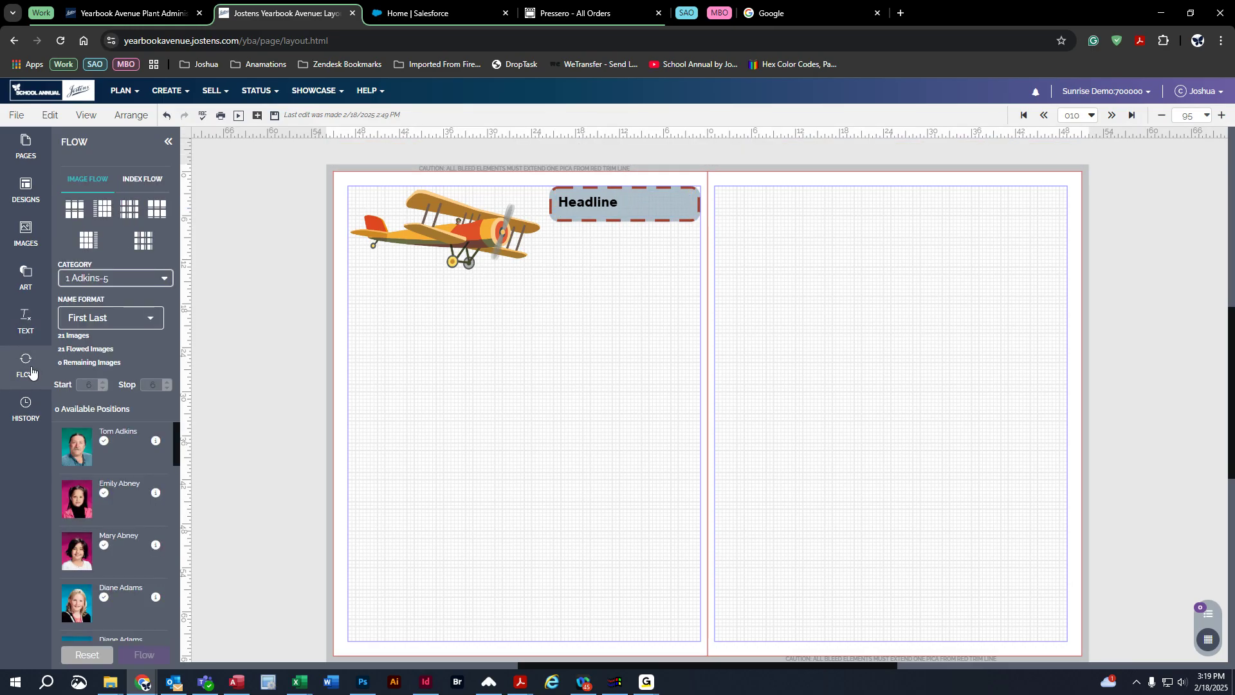
pyautogui.click(26, 410)
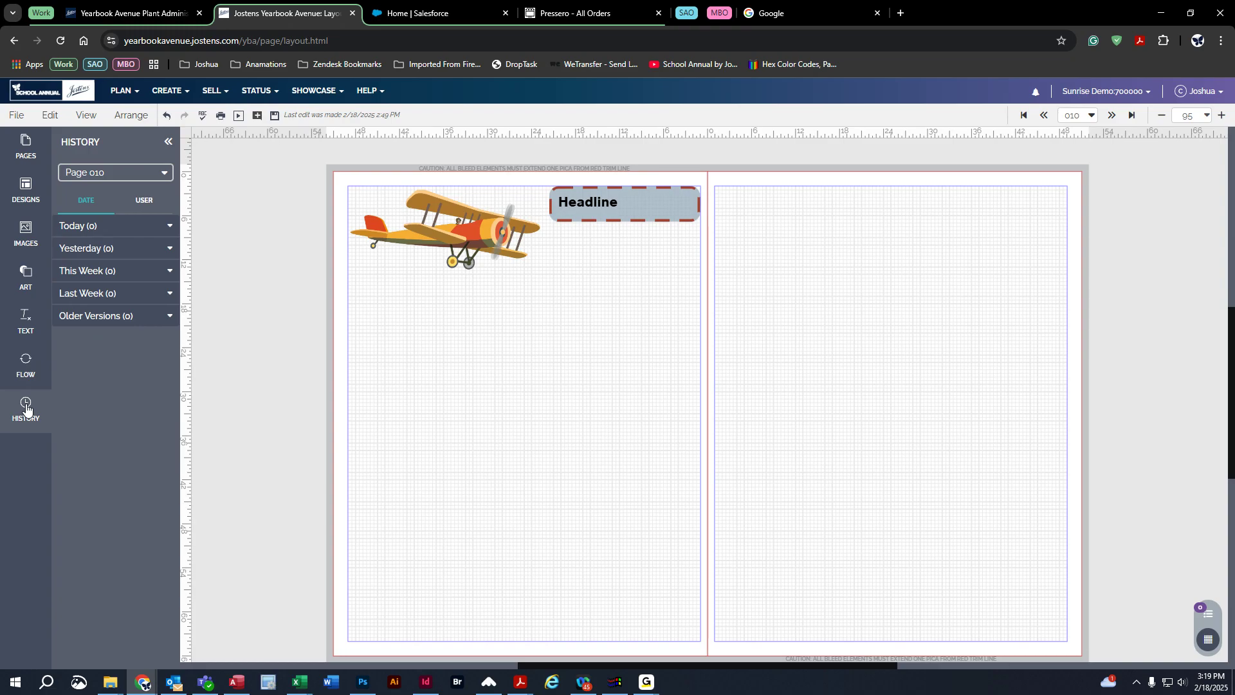
pyautogui.click(27, 360)
pyautogui.click(27, 328)
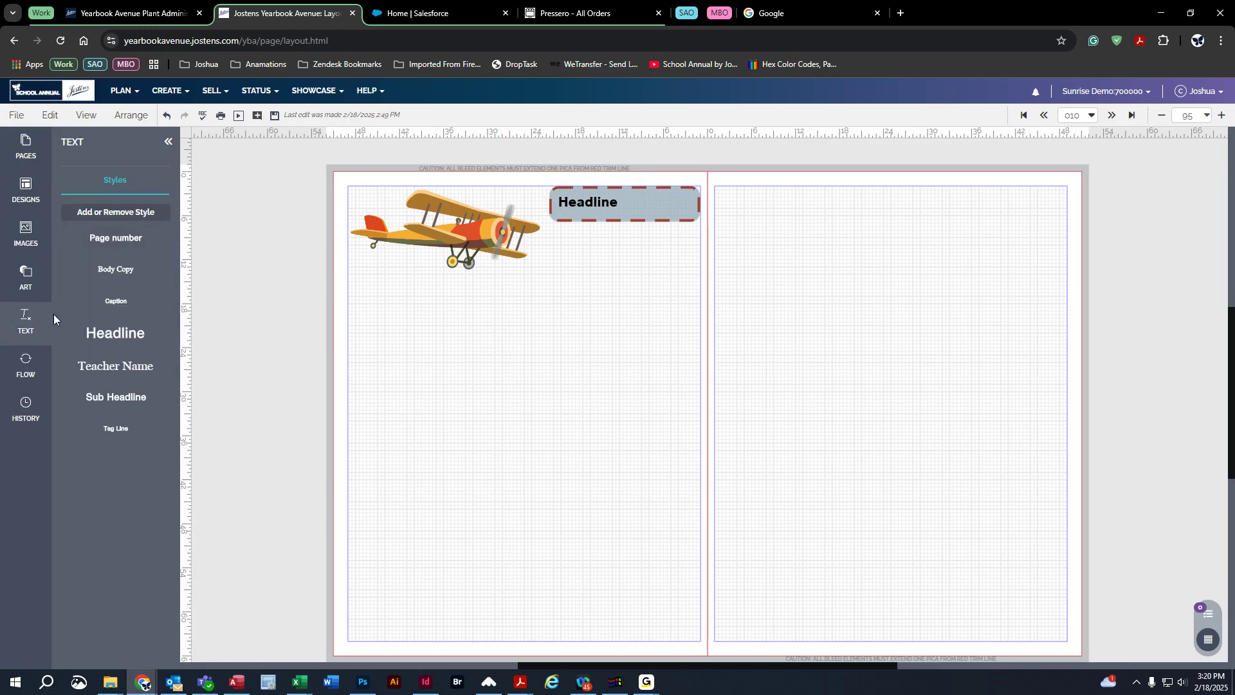
# Delete the biplane, the dashed rectangle and the headline from the left page
pyautogui.click(26, 322)
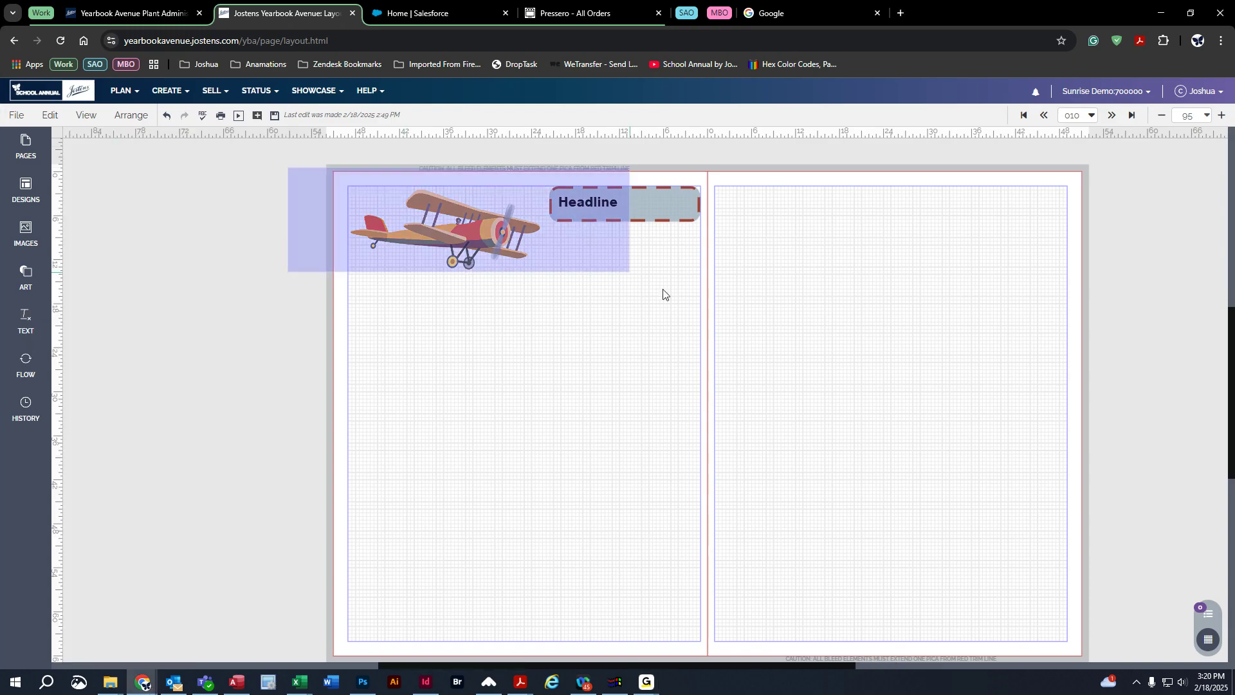
pyautogui.moveTo(291, 167); pyautogui.dragTo(810, 368)
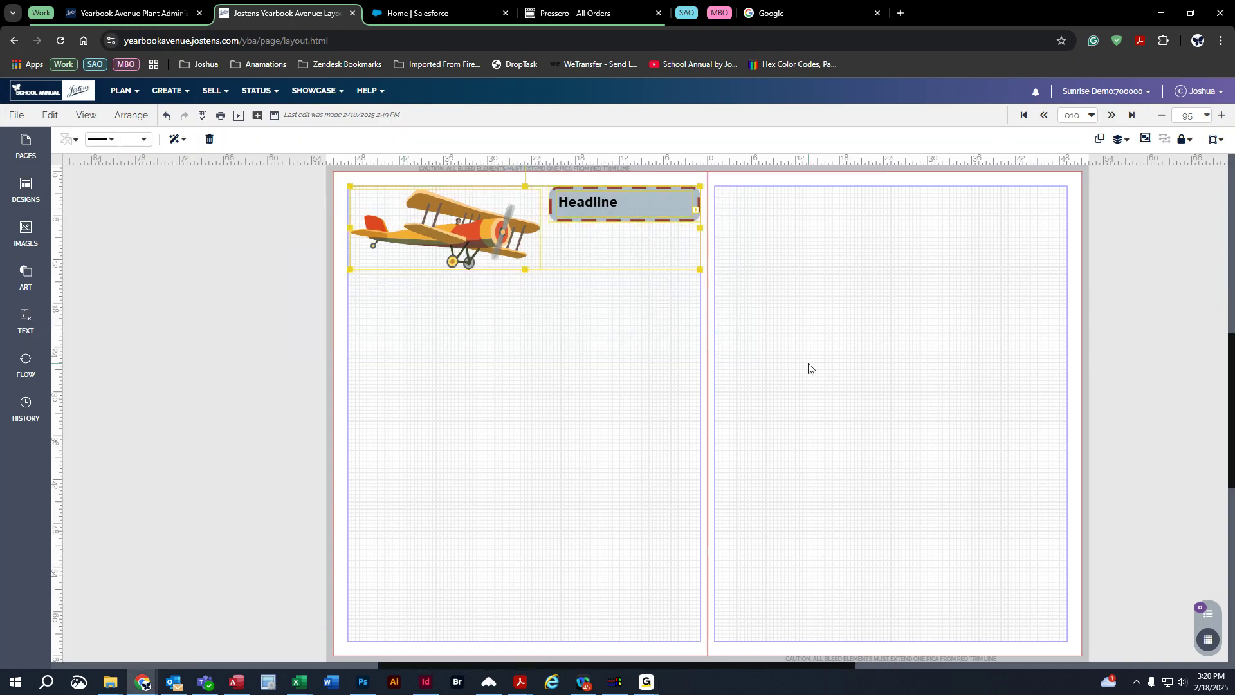
pyautogui.press('Delete')
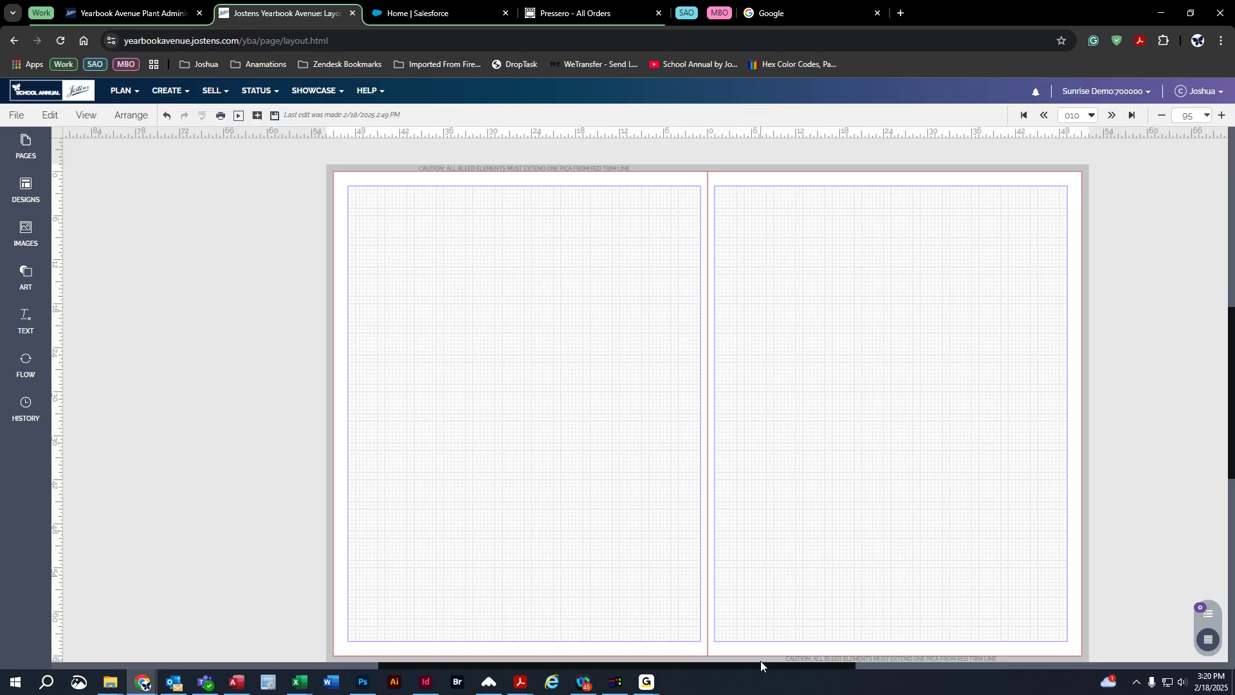
# Look through the design template categories and browse the Page Surfer Candids templates
pyautogui.moveTo(762, 662); pyautogui.dragTo(802, 655)
pyautogui.scroll(-1, 829, 546)
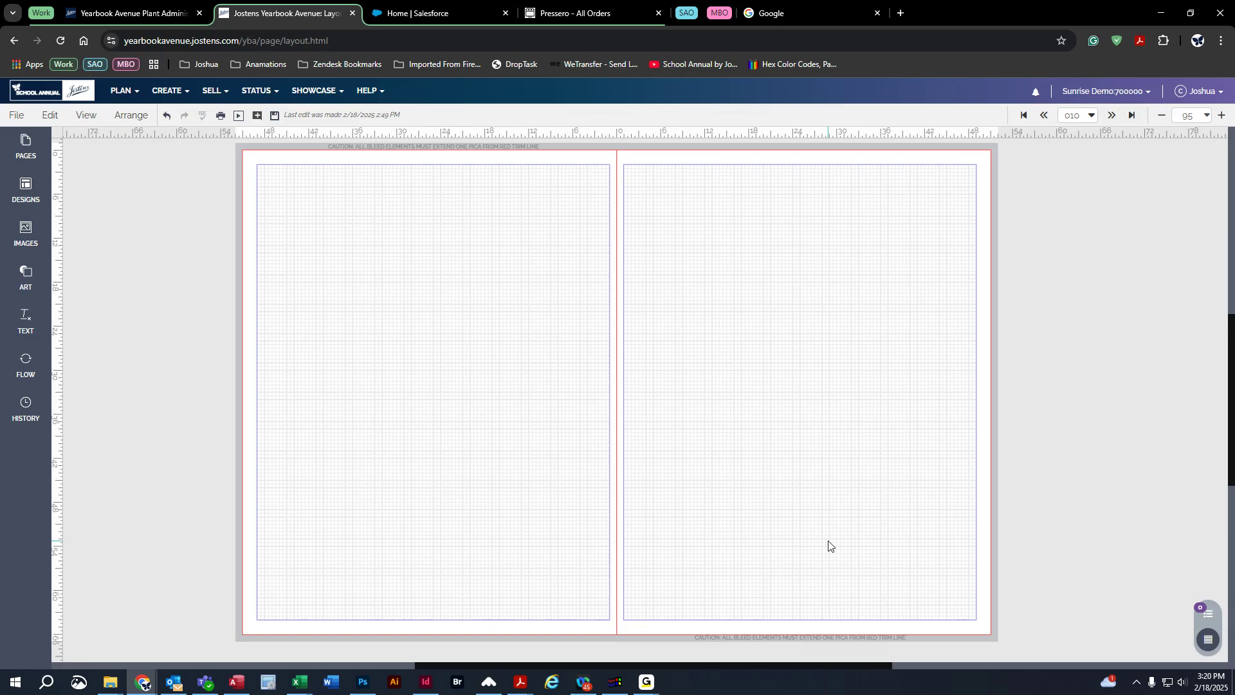
pyautogui.click(18, 192)
pyautogui.click(163, 210)
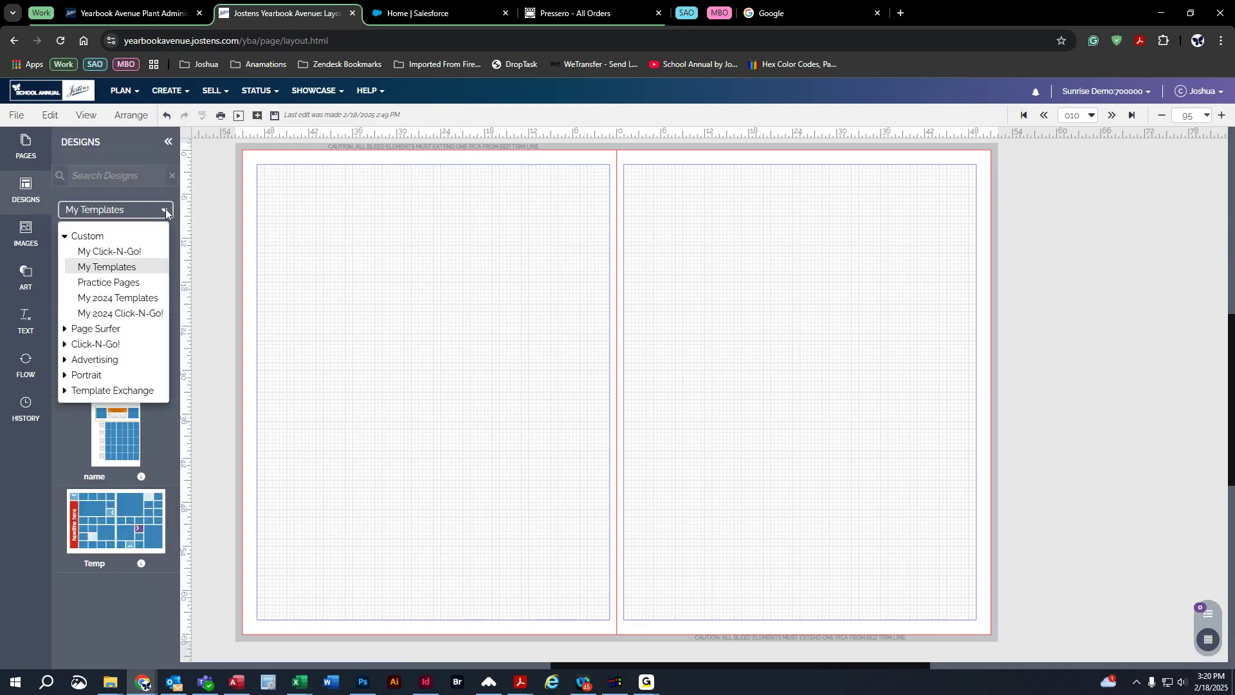
pyautogui.click(65, 329)
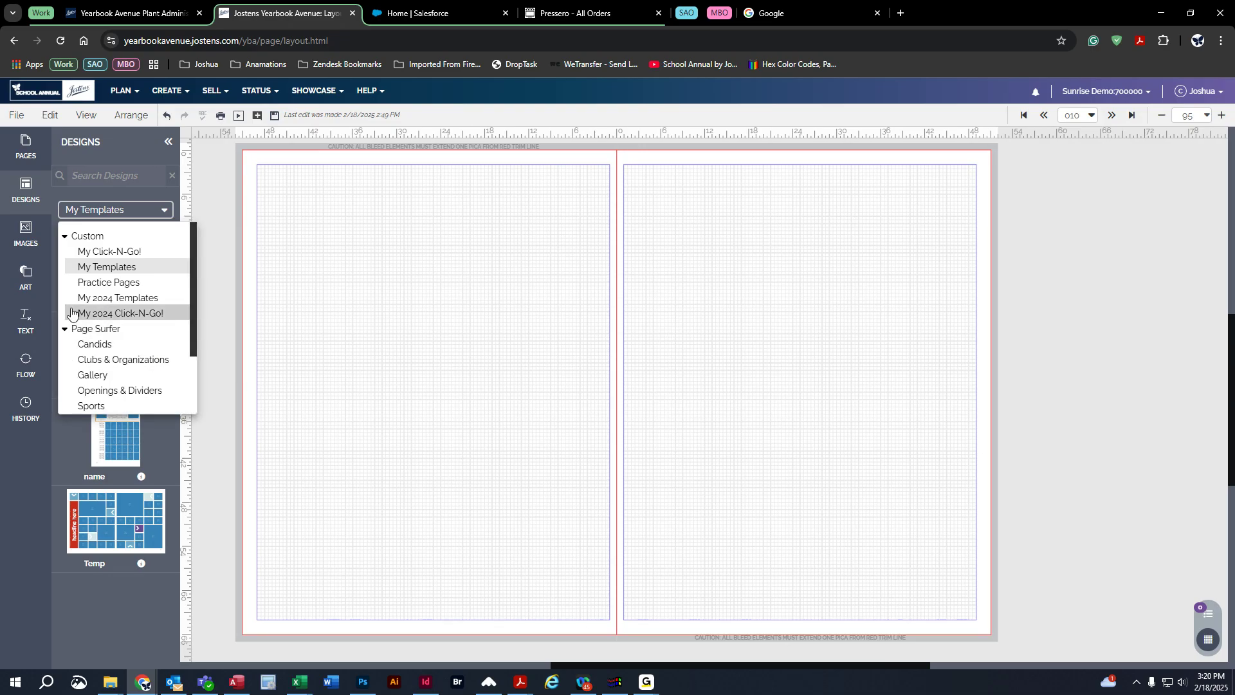
pyautogui.click(65, 237)
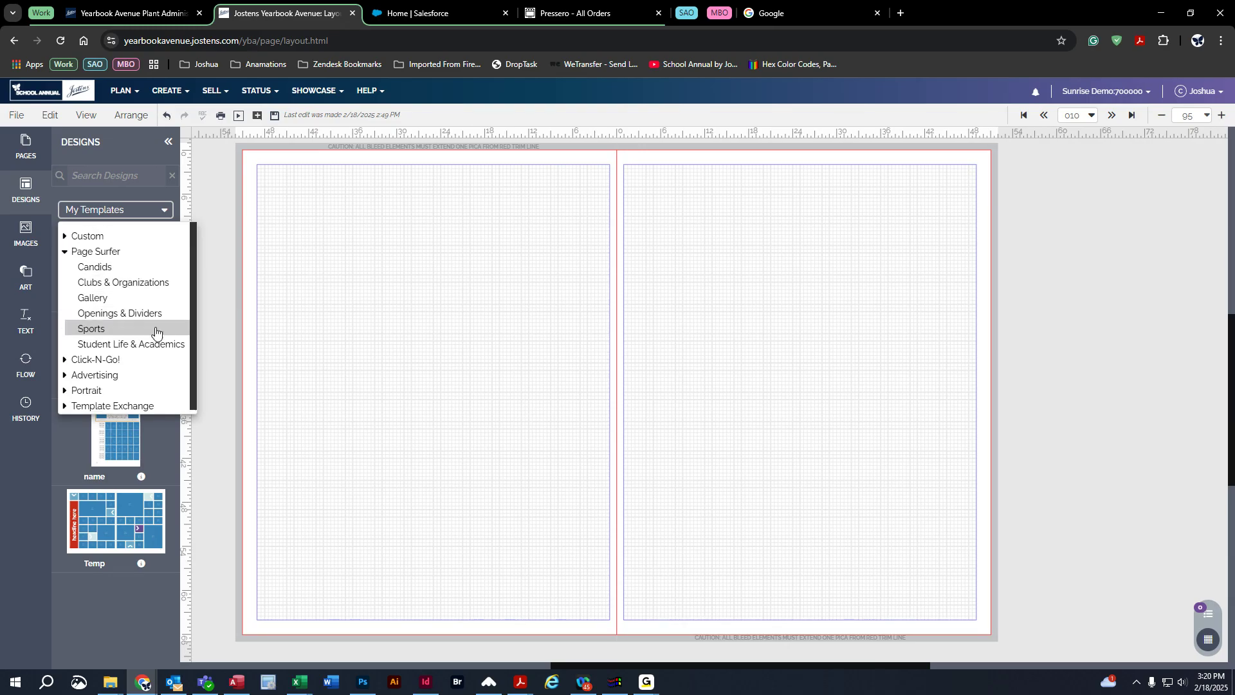
pyautogui.click(102, 267)
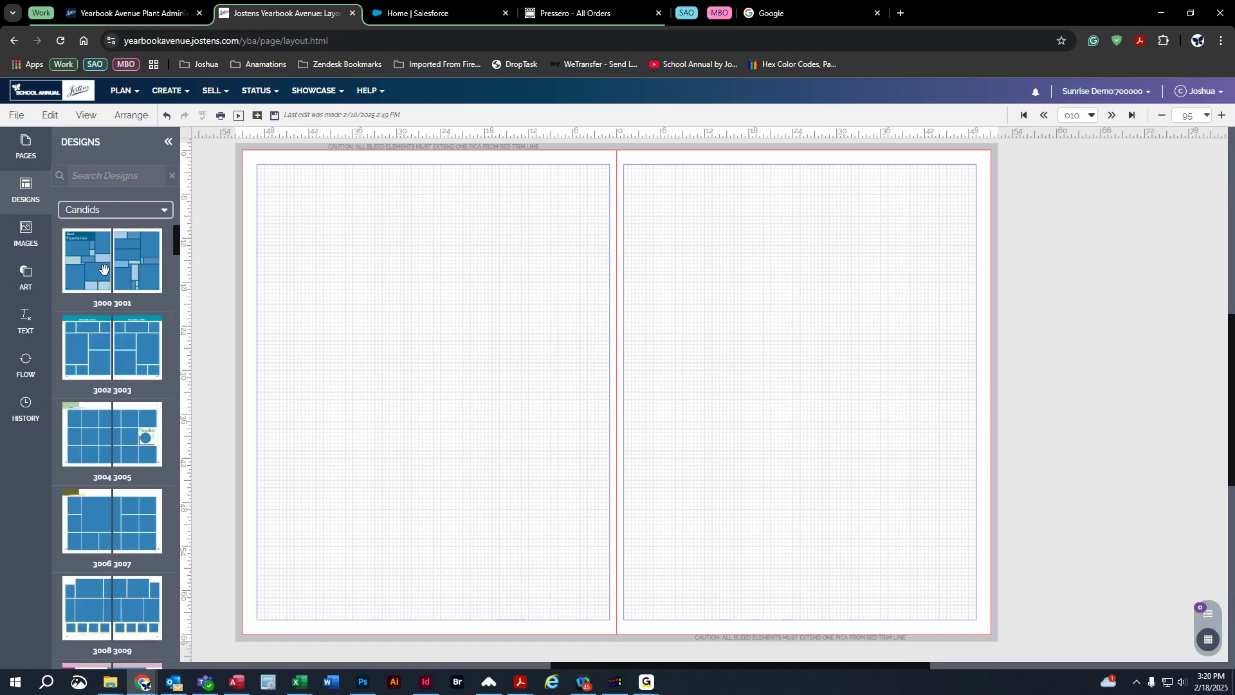
pyautogui.moveTo(107, 271)
pyautogui.scroll(-3, 111, 380)
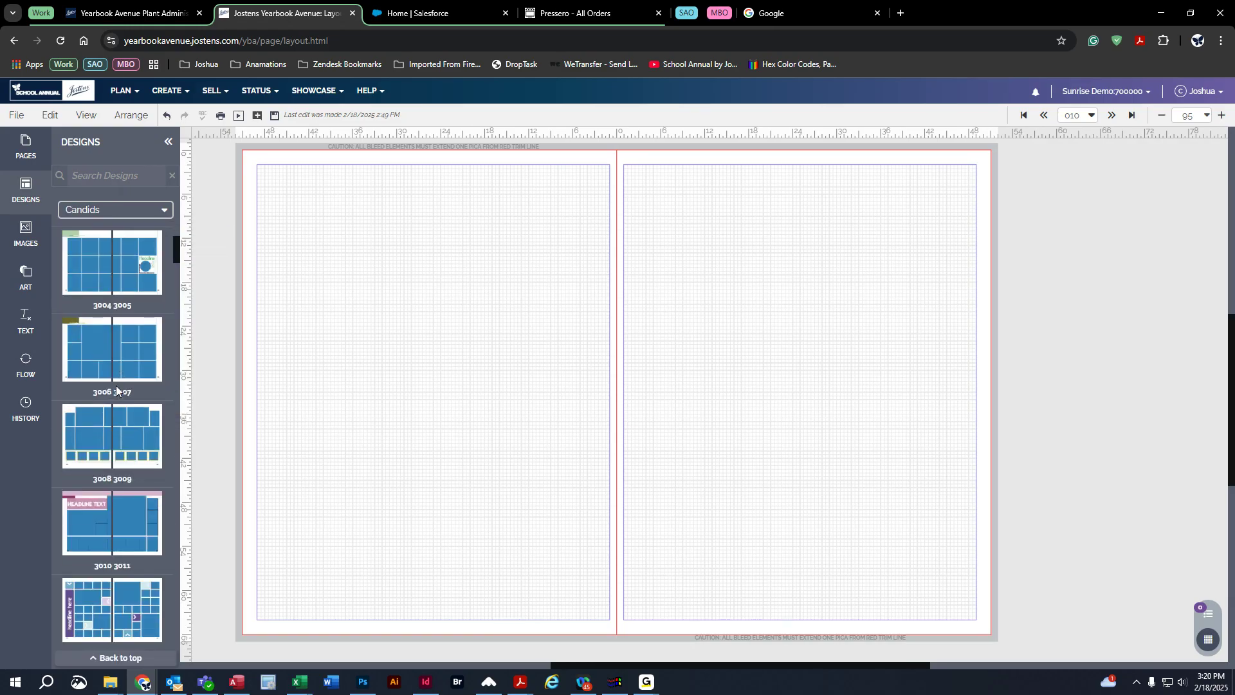
pyautogui.scroll(-3, 122, 450)
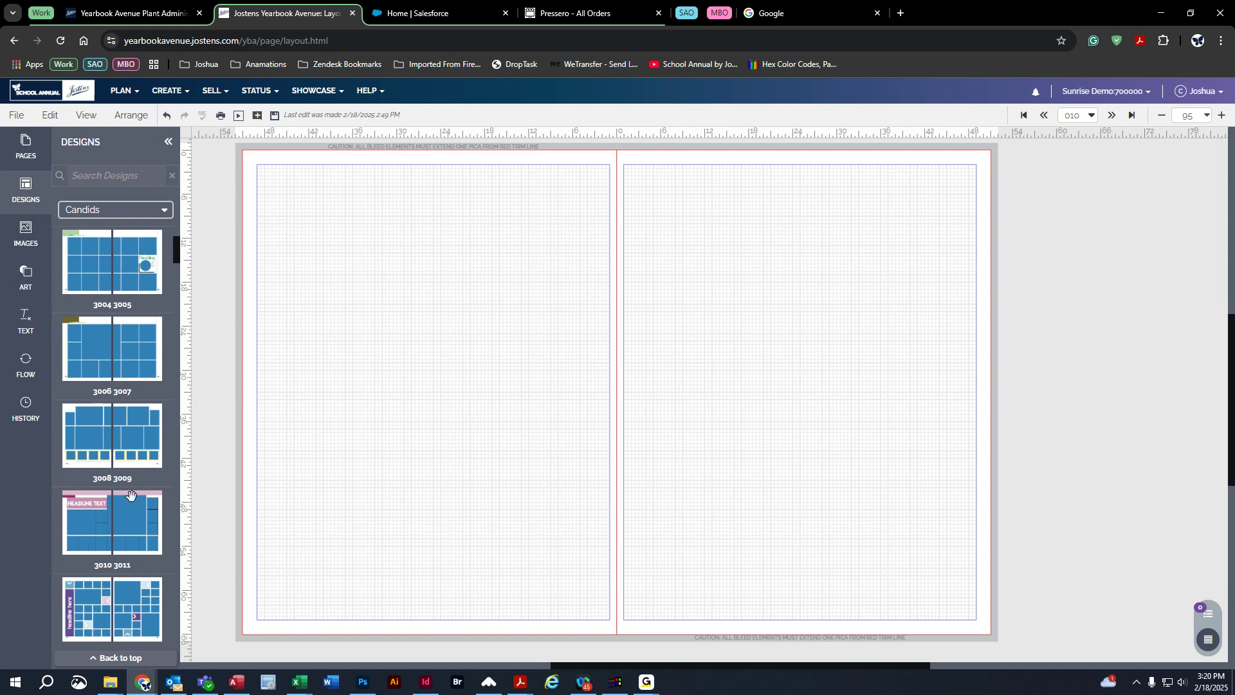
pyautogui.moveTo(127, 506)
pyautogui.scroll(-2, 127, 506)
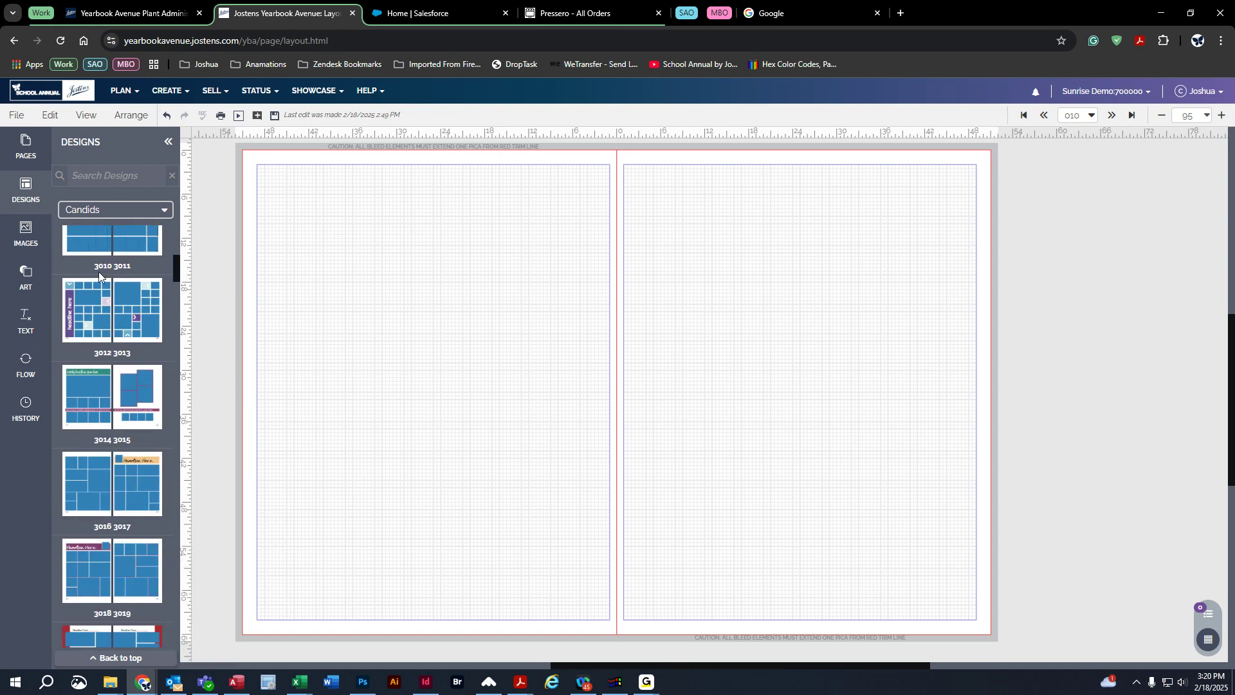
pyautogui.moveTo(85, 312)
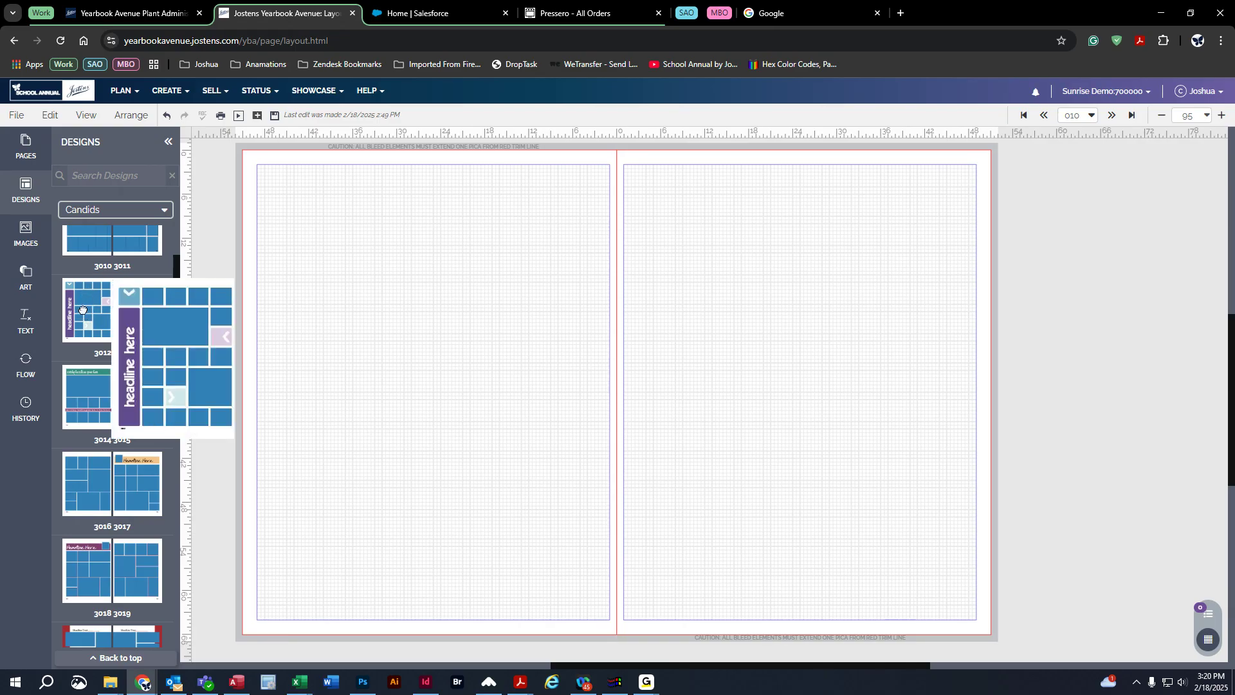
pyautogui.moveTo(83, 310); pyautogui.dragTo(395, 293)
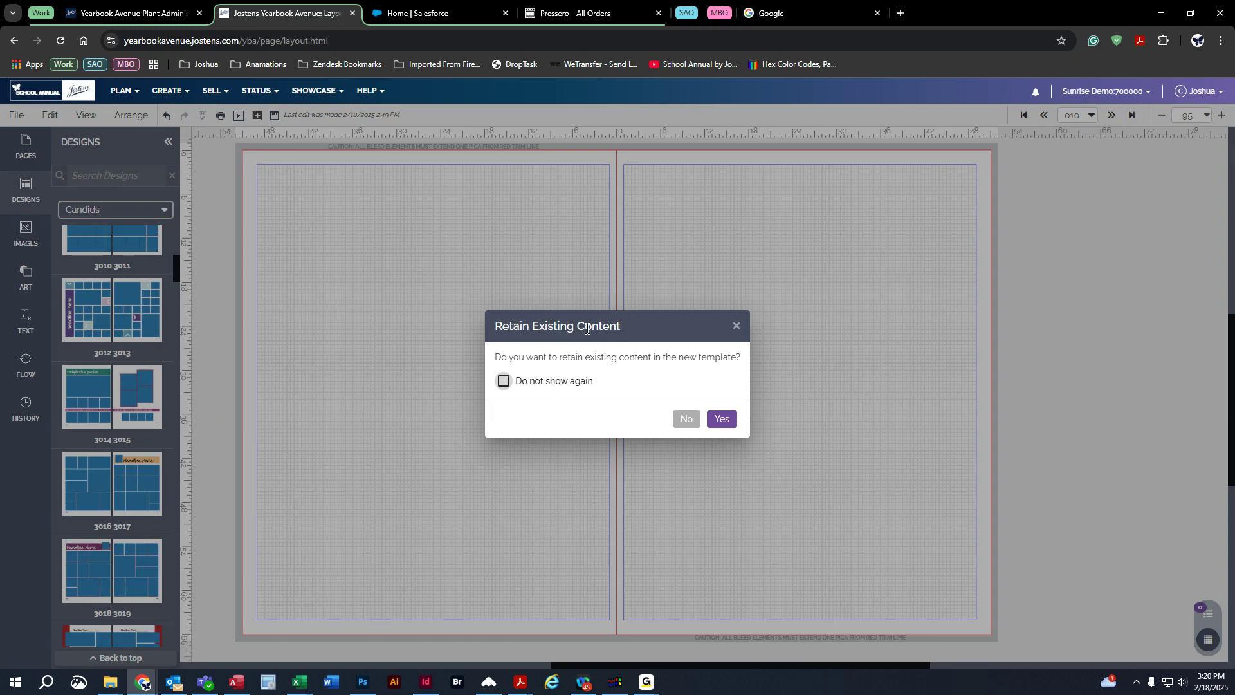
pyautogui.click(737, 328)
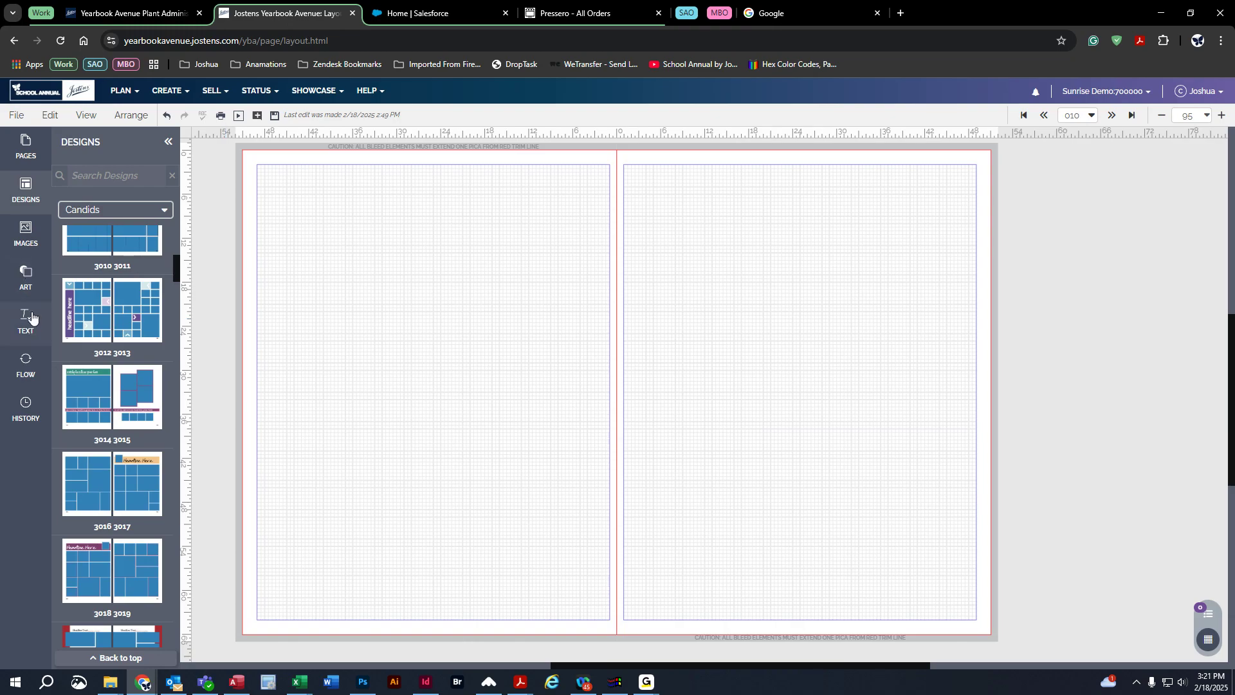
# Place the first student portrait from the 1 Adkins-5 category on the left page, accepting its reuse
pyautogui.click(30, 238)
pyautogui.moveTo(145, 402); pyautogui.dragTo(405, 415)
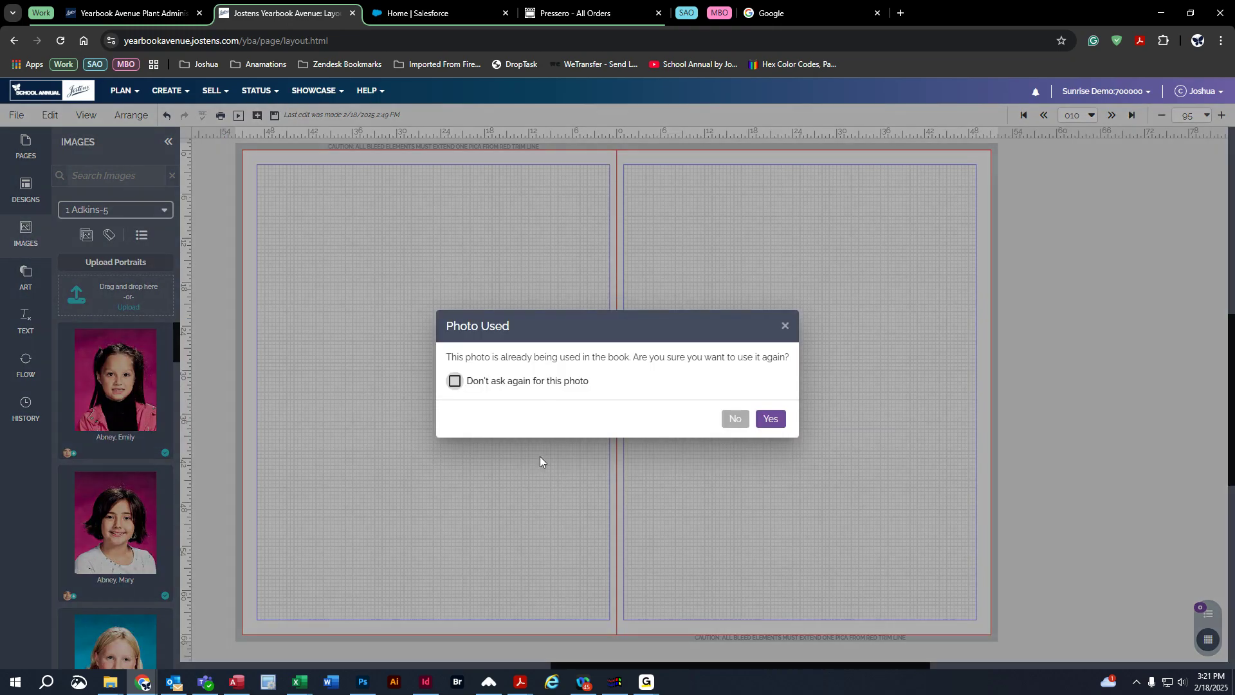
pyautogui.click(769, 417)
# Place the first No Photo tiger image from the Art Classes activity category on the right page
pyautogui.click(72, 215)
pyautogui.scroll(1, 70, 247)
pyautogui.click(70, 236)
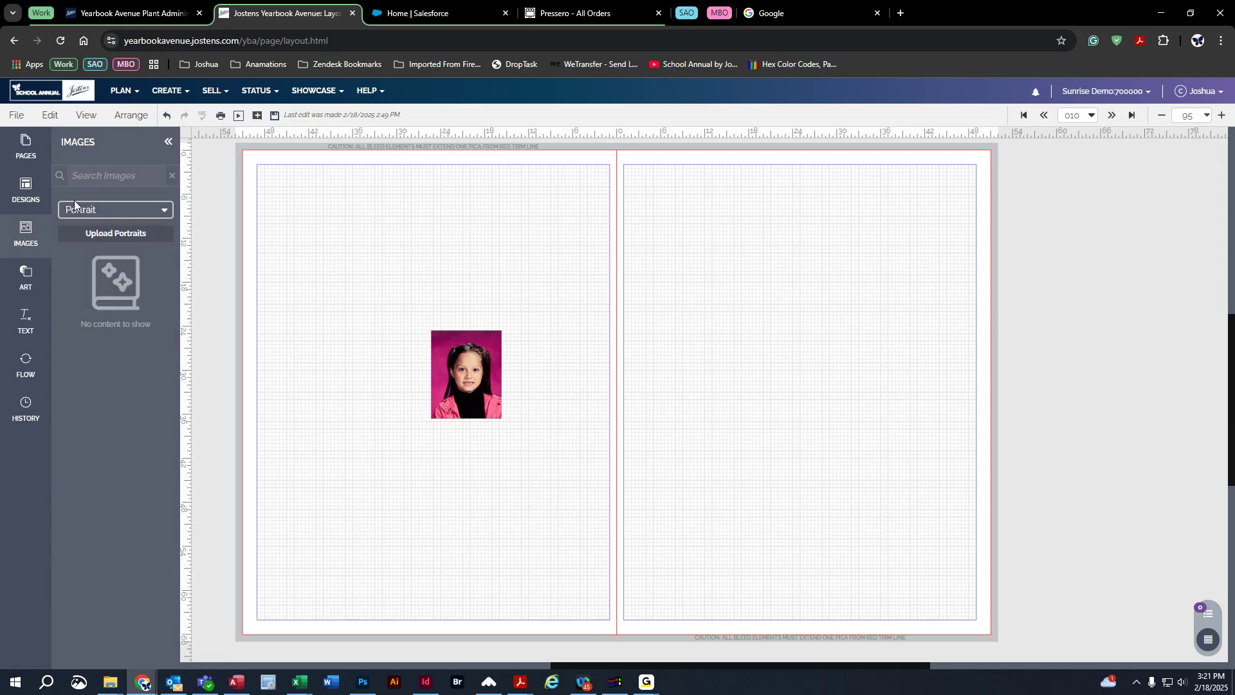
pyautogui.click(75, 210)
pyautogui.click(65, 236)
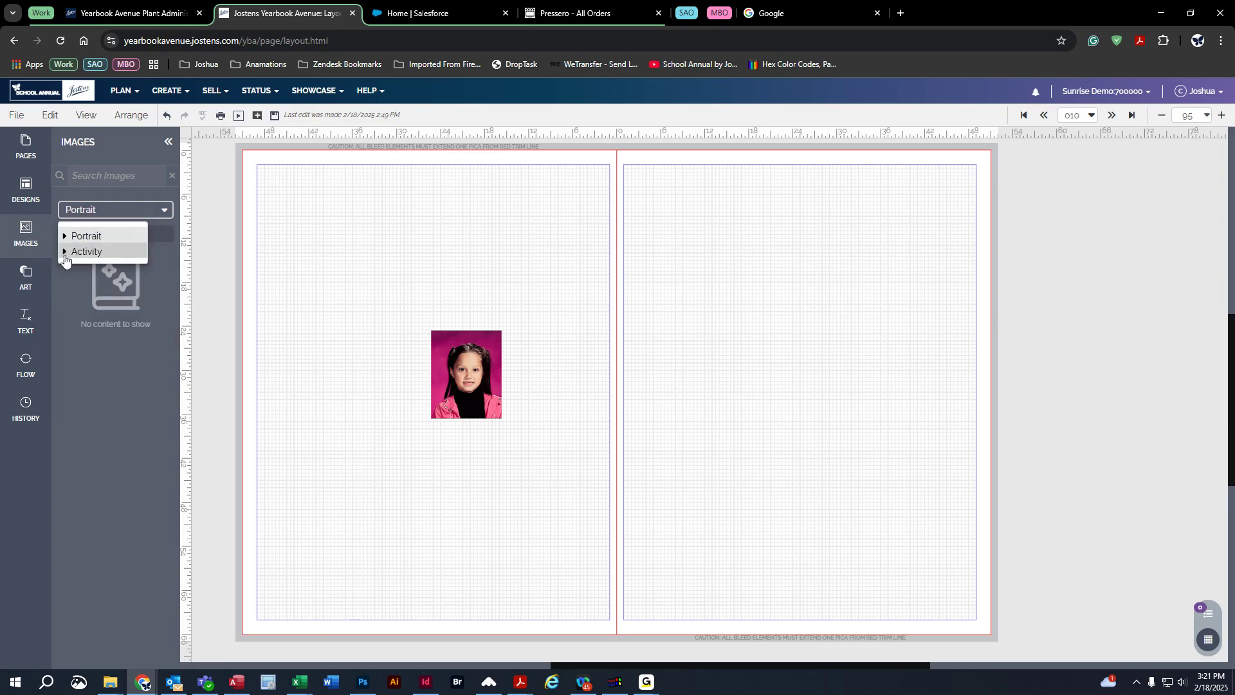
pyautogui.click(64, 253)
pyautogui.click(97, 313)
pyautogui.moveTo(126, 397); pyautogui.dragTo(798, 455)
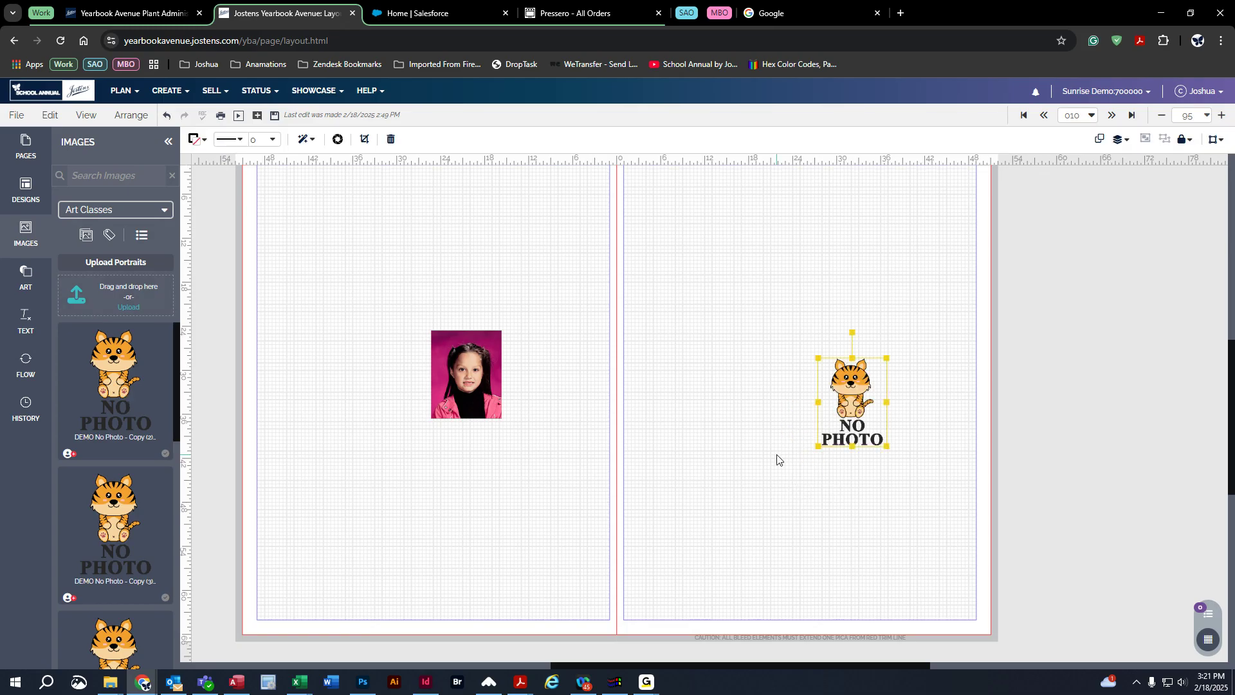
# Apply Candids template 3000 to the left page, retaining the existing content
pyautogui.click(25, 196)
pyautogui.moveTo(113, 257); pyautogui.dragTo(344, 251)
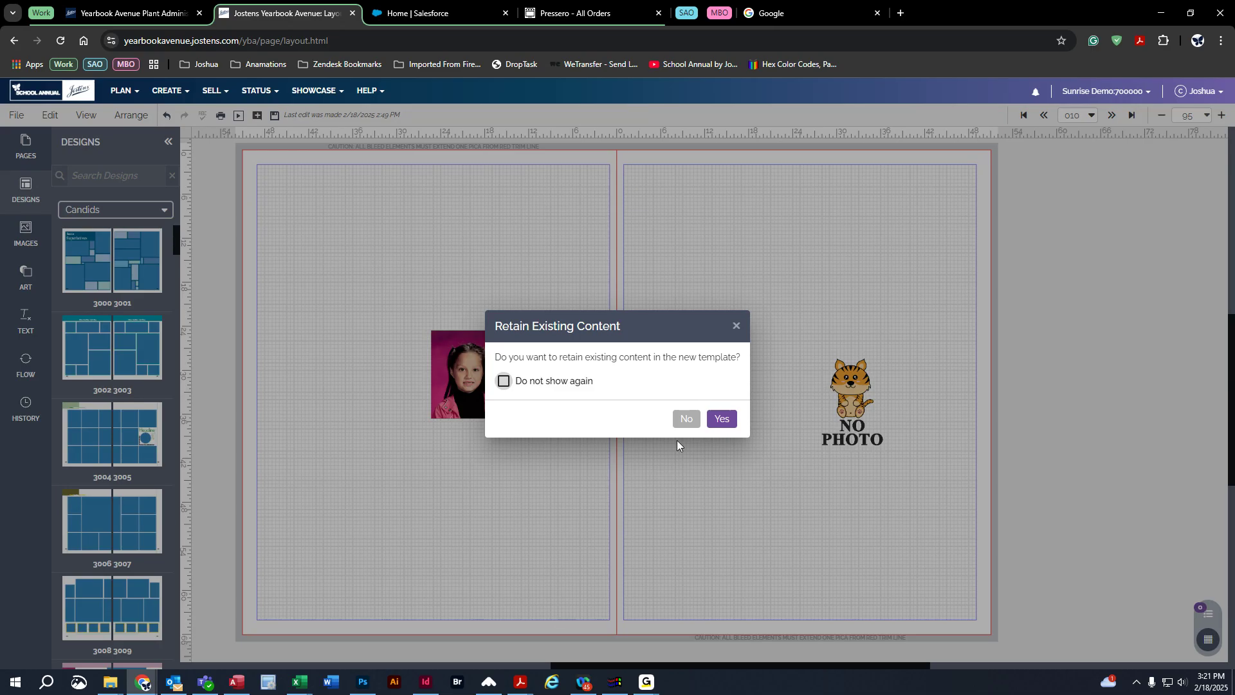
pyautogui.click(720, 420)
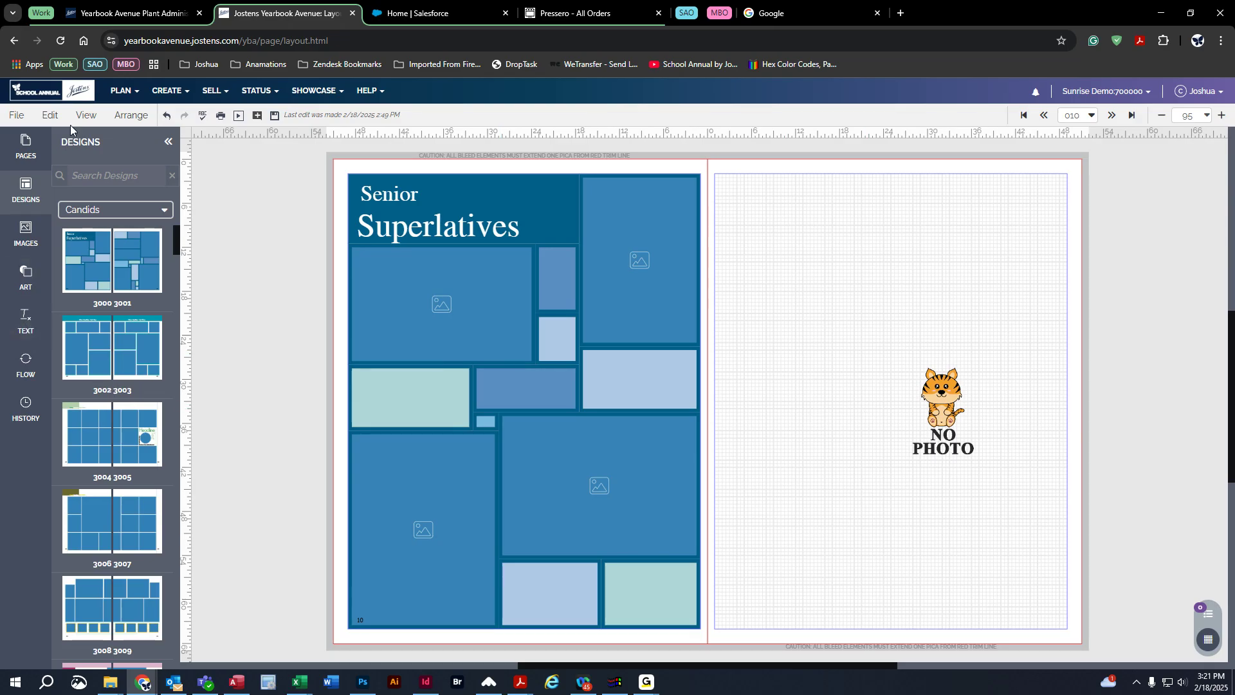
# Undo the template application and delete both image frames from the spread
pyautogui.click(166, 115)
pyautogui.click(26, 233)
pyautogui.moveTo(451, 309); pyautogui.dragTo(1062, 547)
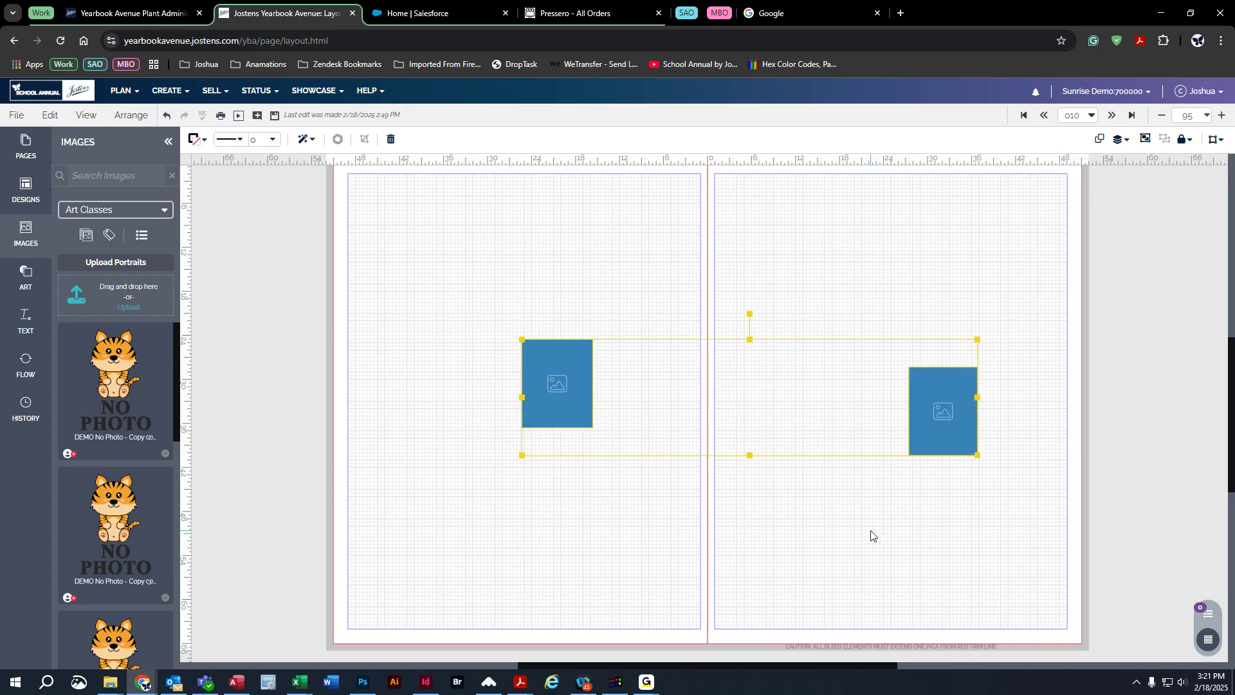
pyautogui.press('Delete')
# From the agrd activity category, place 4Square.tif on the left page and IMG_0143.JPG on the right page
pyautogui.click(146, 212)
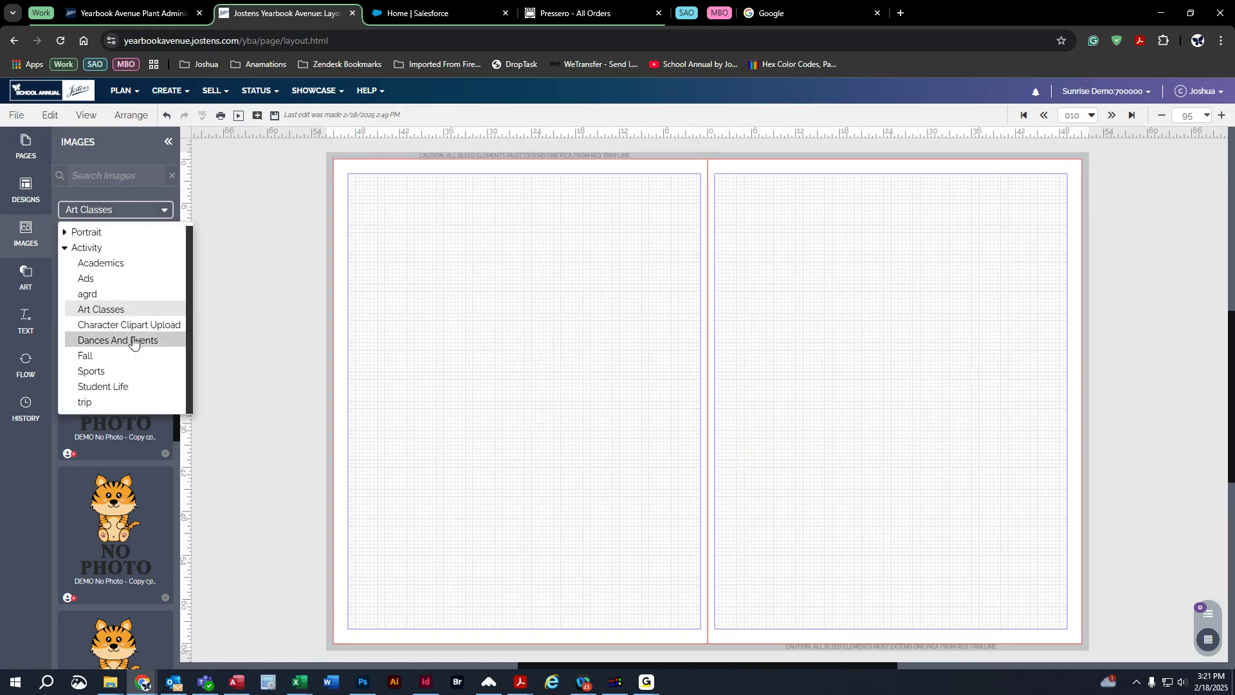
pyautogui.click(126, 295)
pyautogui.moveTo(119, 353); pyautogui.dragTo(482, 406)
pyautogui.moveTo(116, 524); pyautogui.dragTo(930, 363)
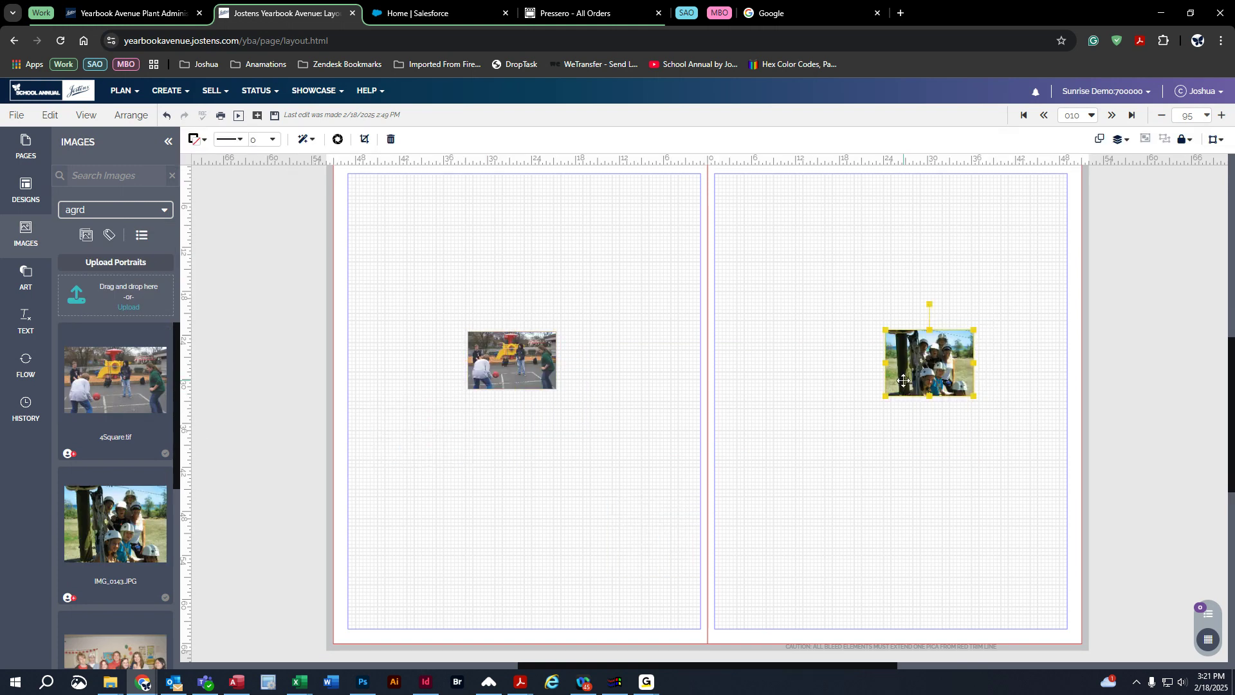
# Enlarge the playground photo and centre it on the left page, and enlarge the helmet group photo on the right page
pyautogui.click(519, 360)
pyautogui.moveTo(555, 389); pyautogui.dragTo(689, 519)
pyautogui.moveTo(599, 421); pyautogui.dragTo(543, 422)
pyautogui.click(916, 377)
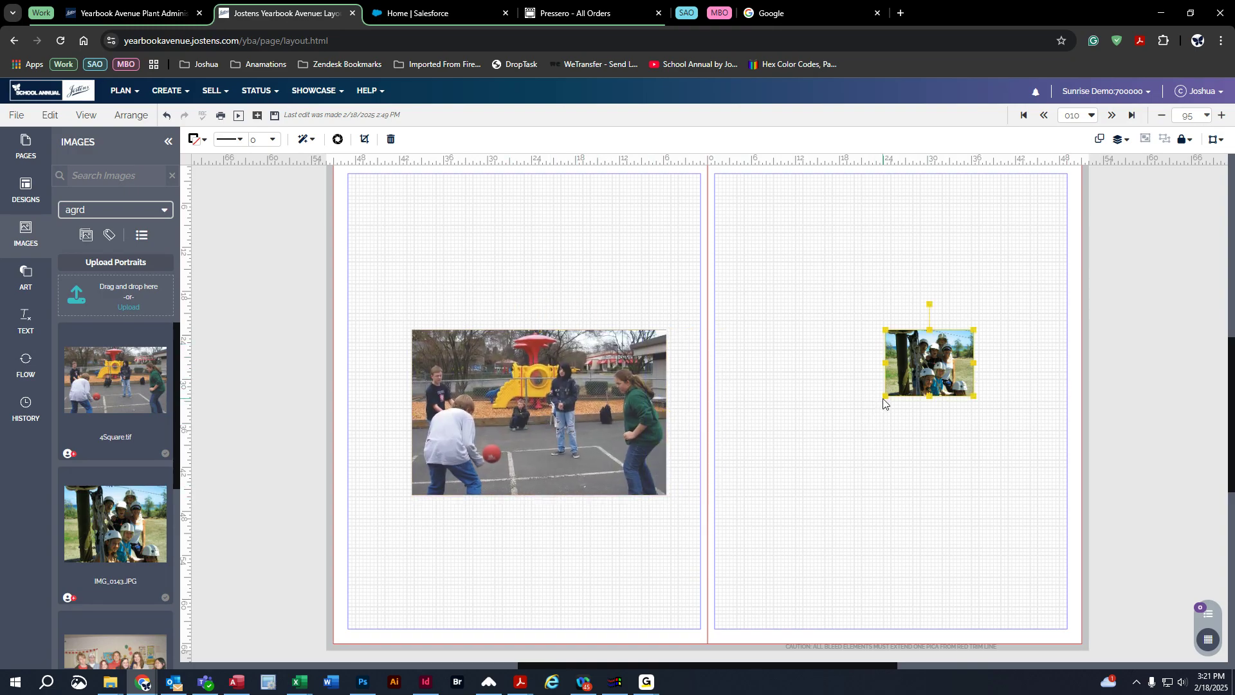
pyautogui.moveTo(886, 397); pyautogui.dragTo(923, 307)
# Save the spread and apply Candids template 3000 to the left page, retaining the existing content
pyautogui.click(26, 189)
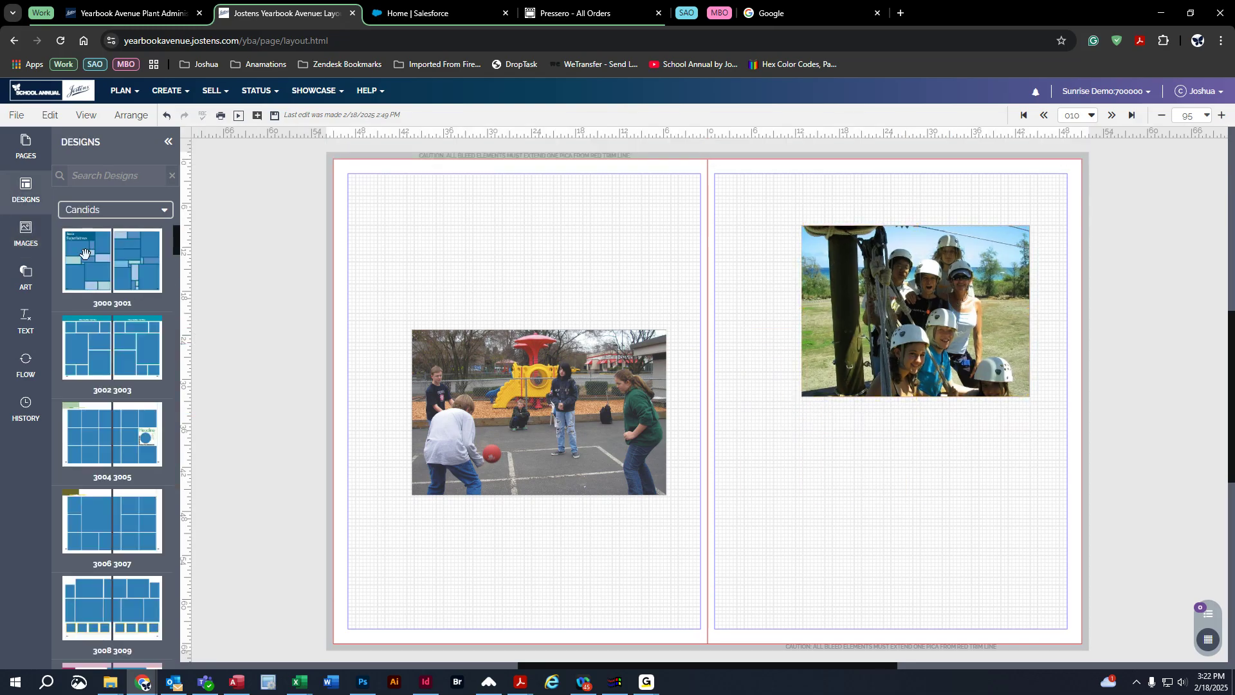
pyautogui.moveTo(84, 255)
pyautogui.click(275, 116)
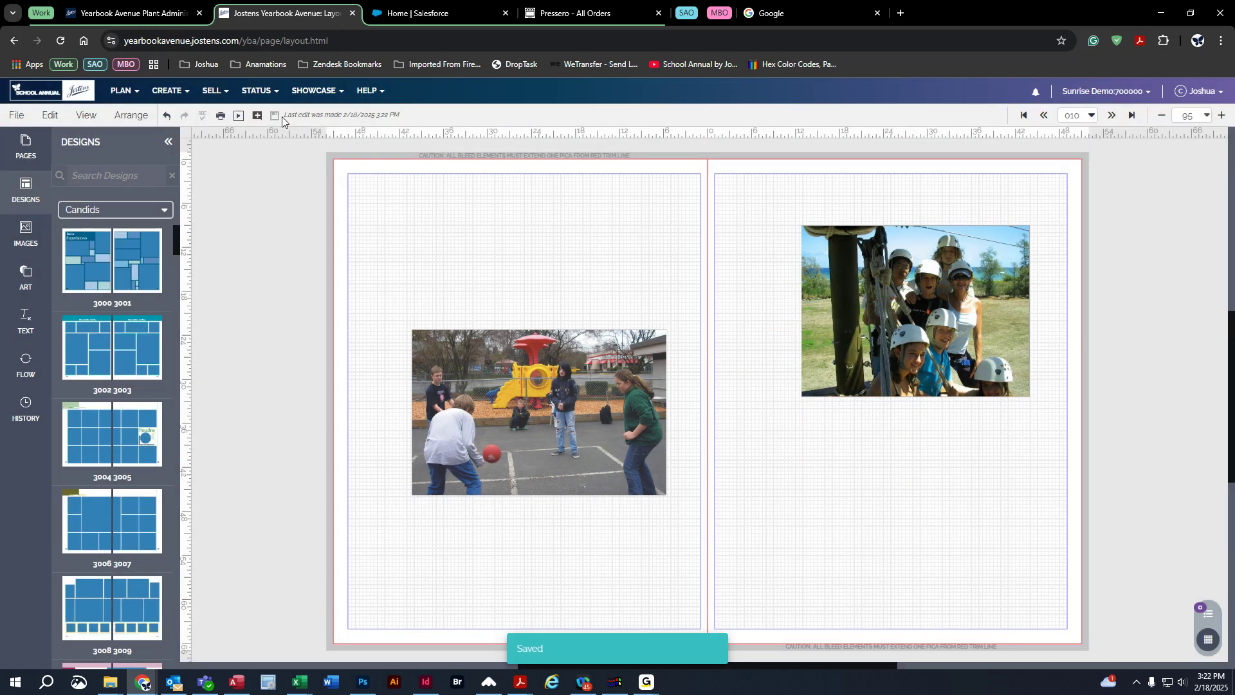
pyautogui.moveTo(76, 246); pyautogui.dragTo(641, 333)
pyautogui.click(722, 419)
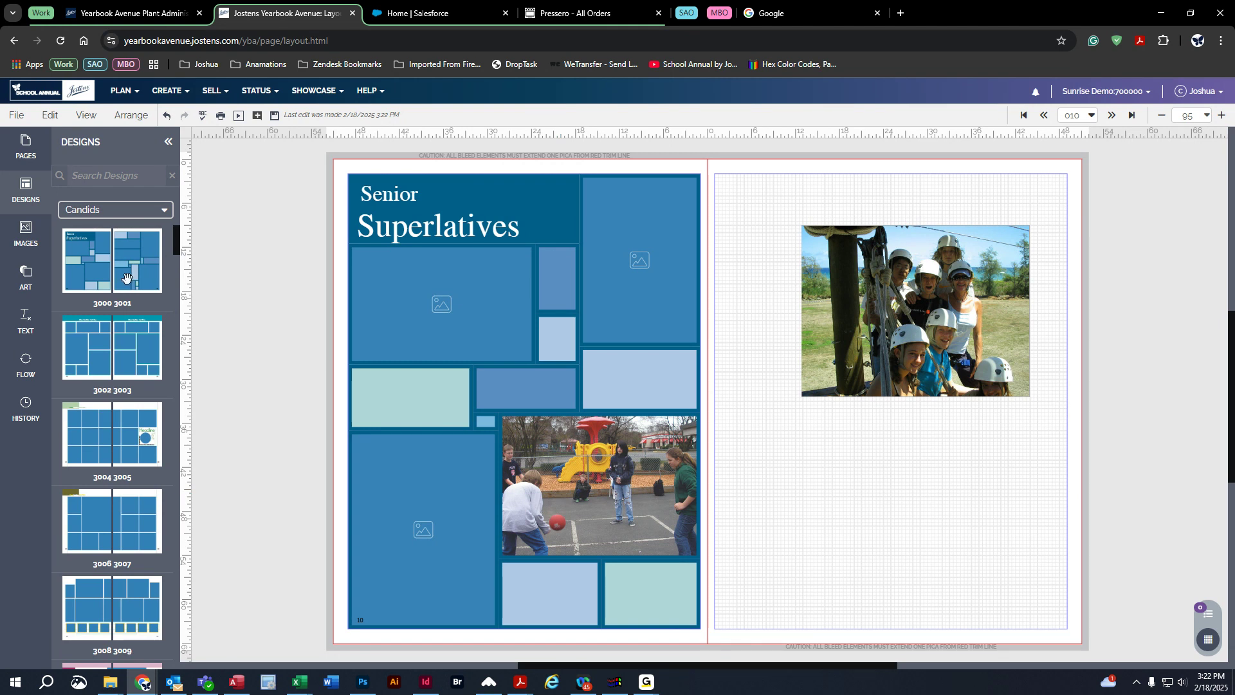
# Apply Candids template 3001 to the right page without retaining existing content, and undo the template applications on the spread
pyautogui.moveTo(127, 278)
pyautogui.moveTo(128, 253); pyautogui.dragTo(891, 298)
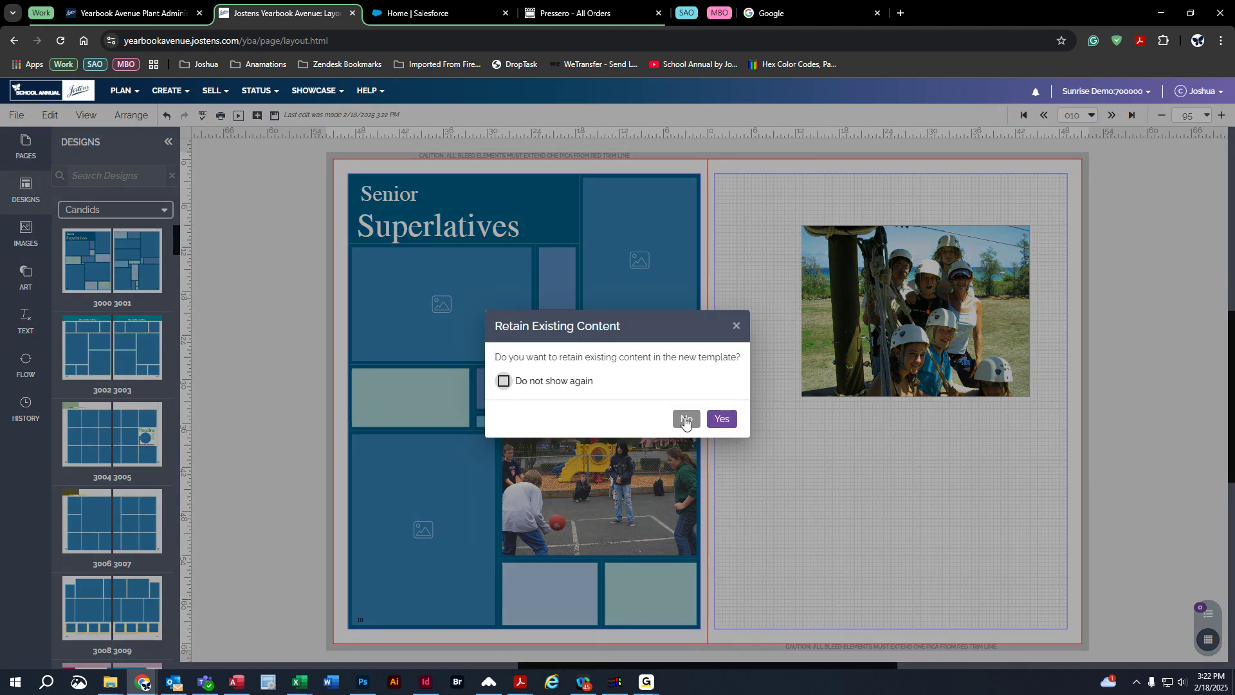
pyautogui.click(685, 418)
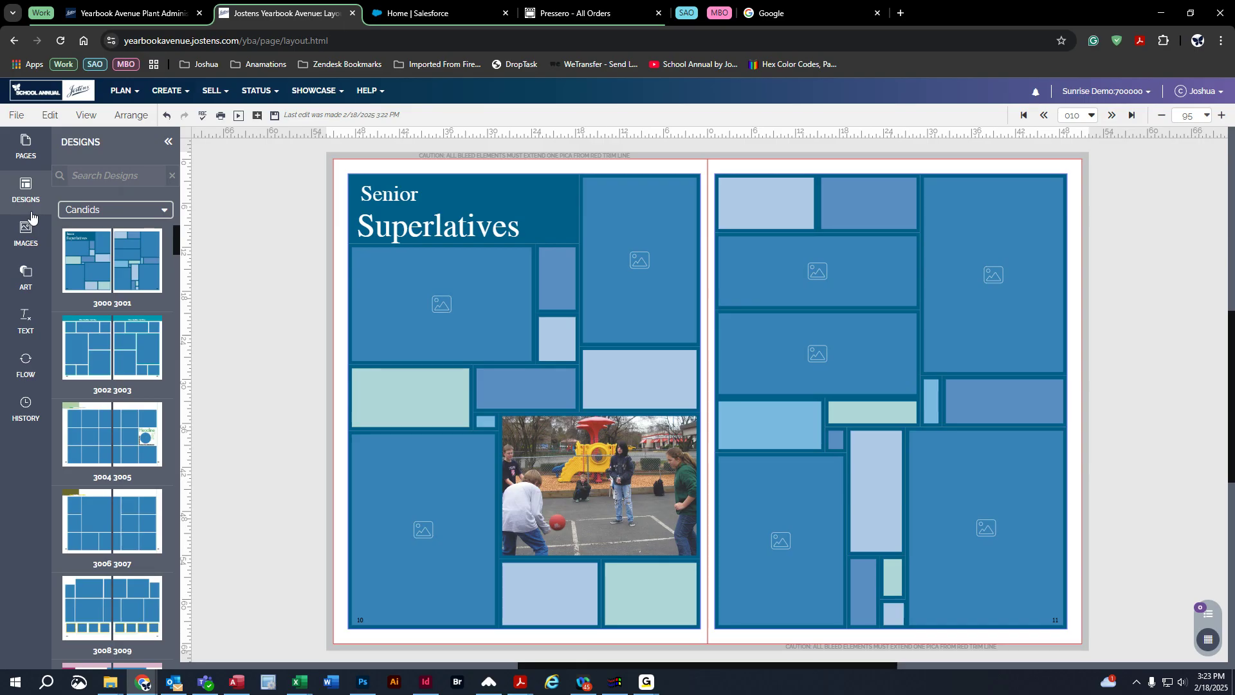
pyautogui.hotkey('ctrl', 'z')
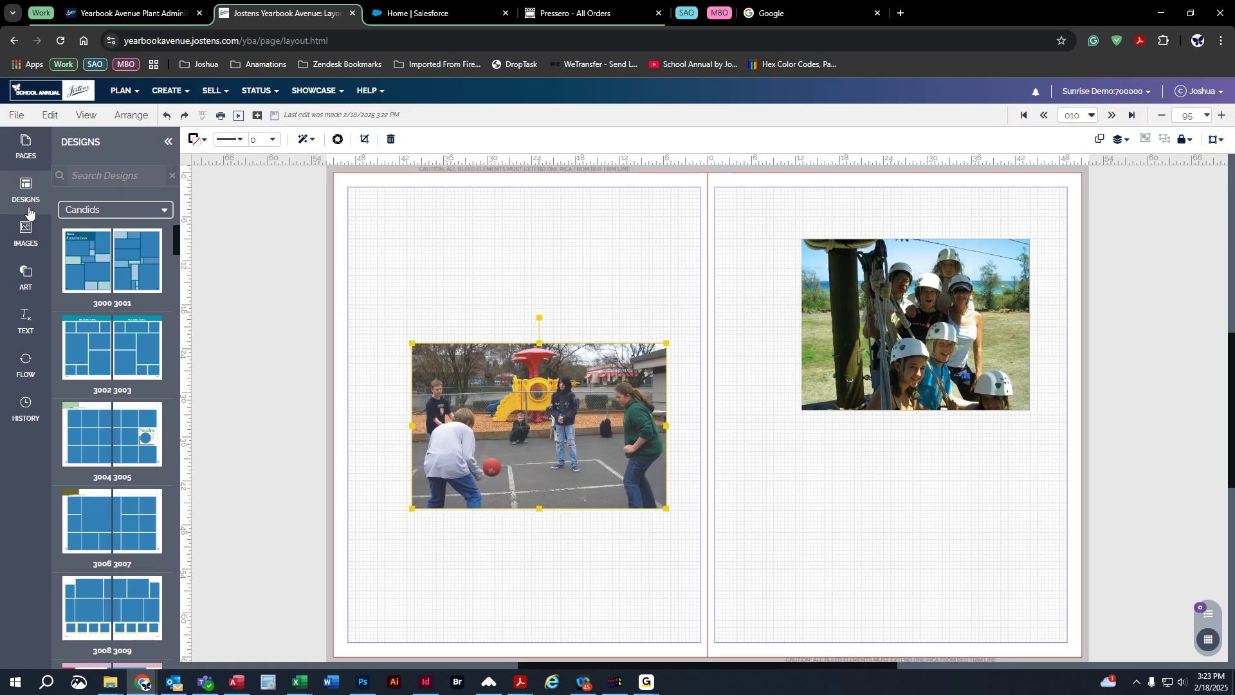
# Switch the designs to the Click-N-Go! Cover-to-Cover category and place CovertoCover 08 on the left page
pyautogui.click(96, 210)
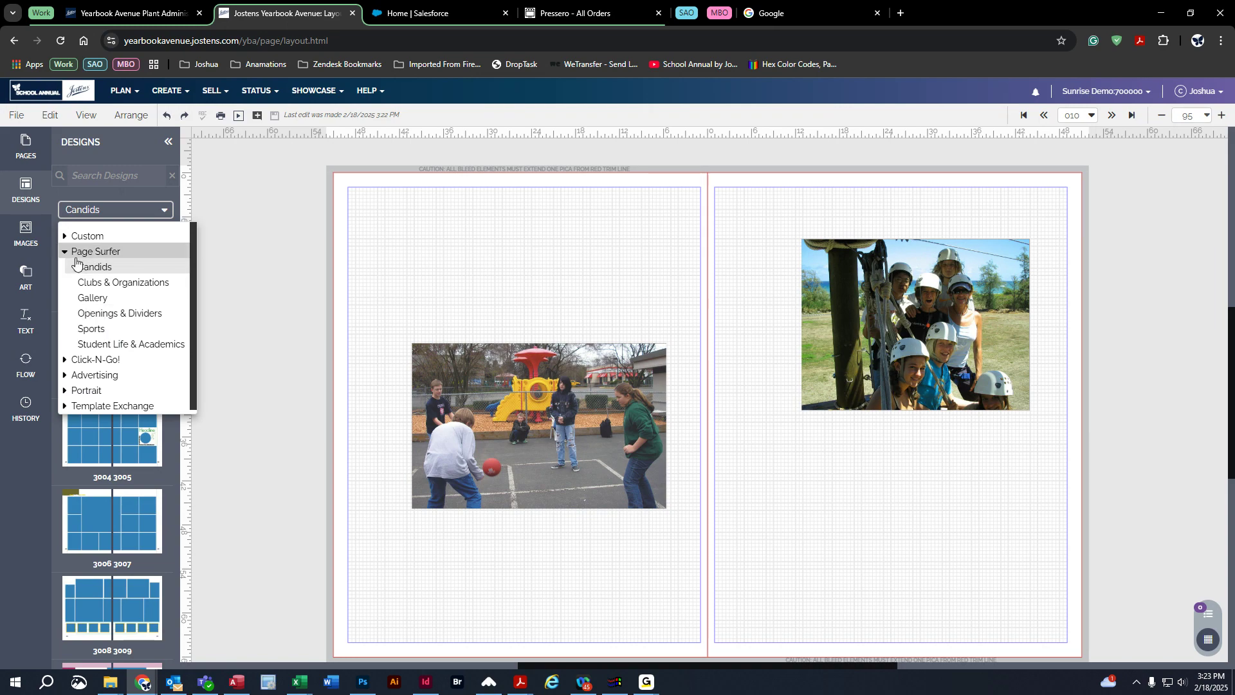
pyautogui.click(69, 362)
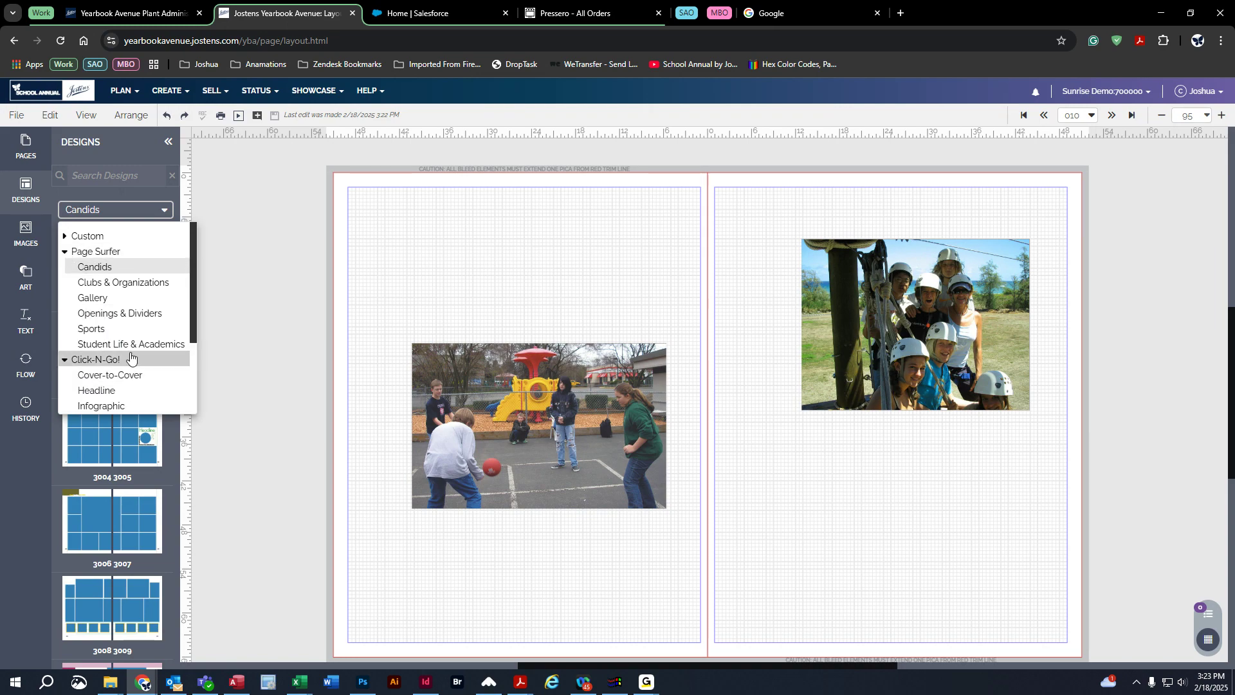
pyautogui.scroll(-1, 129, 353)
pyautogui.click(111, 289)
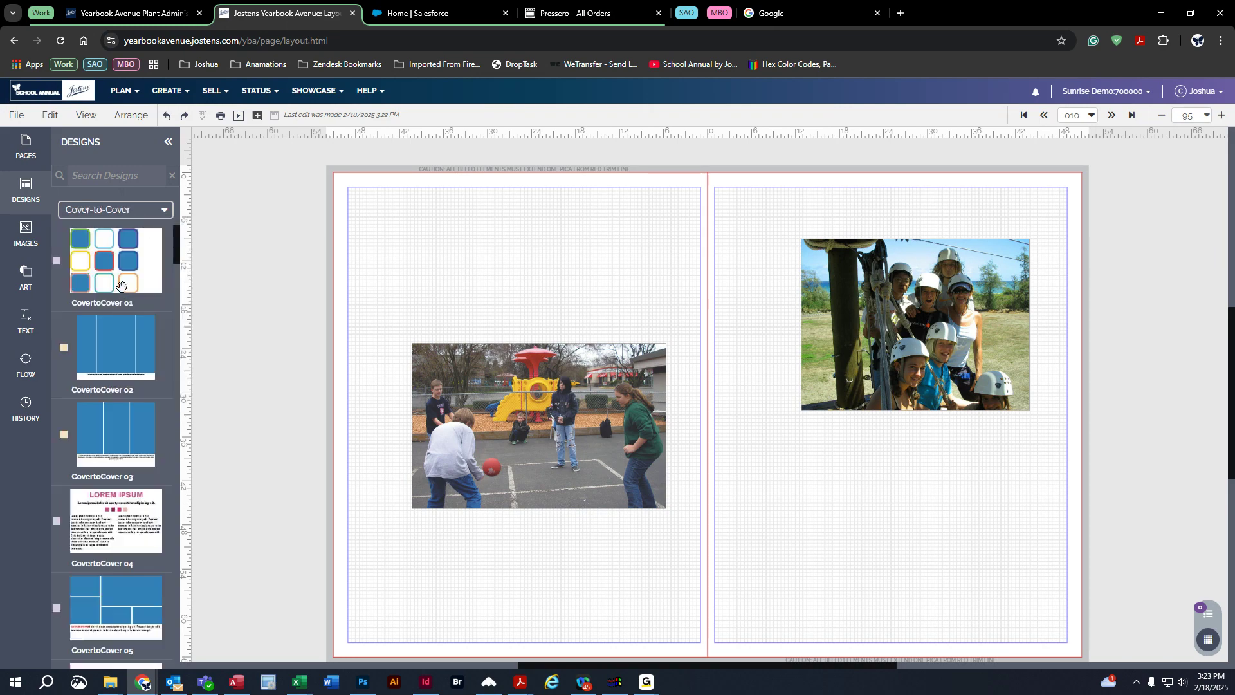
pyautogui.scroll(-8, 117, 309)
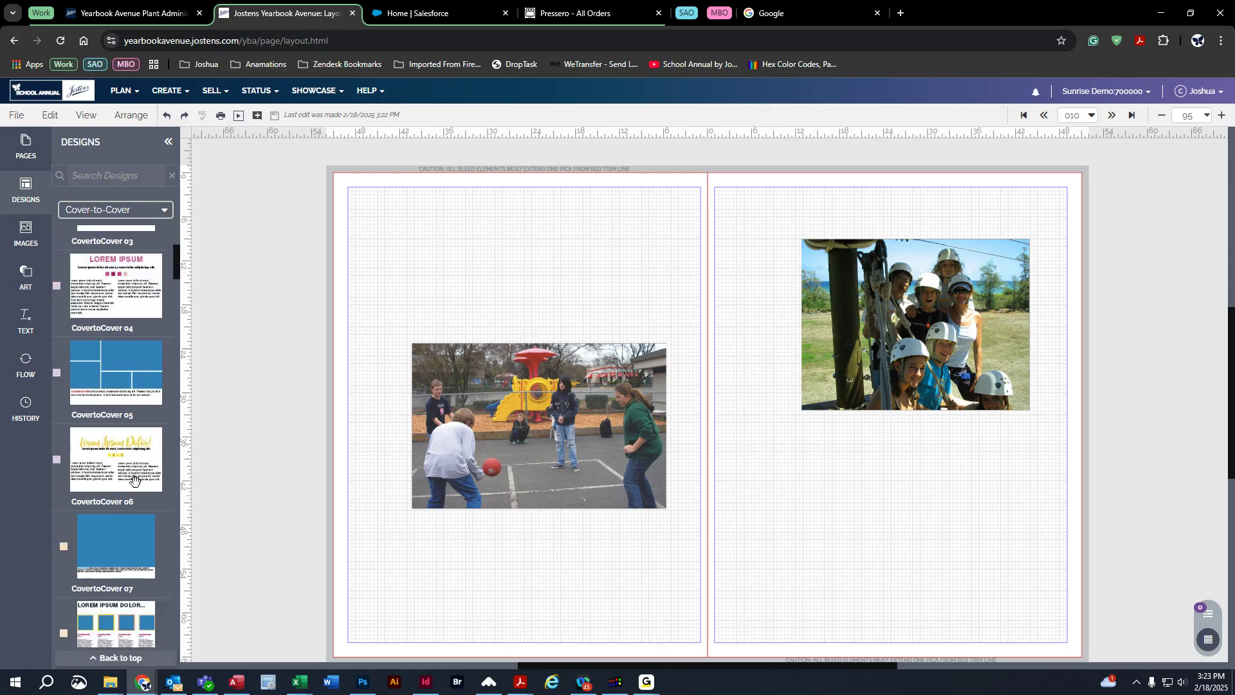
pyautogui.moveTo(120, 362); pyautogui.dragTo(484, 253)
# Move the playground photo below the helmet group photo on the right page, and position CovertoCover 08 at the left page's top margin
pyautogui.moveTo(489, 380); pyautogui.dragTo(862, 483)
pyautogui.click(535, 332)
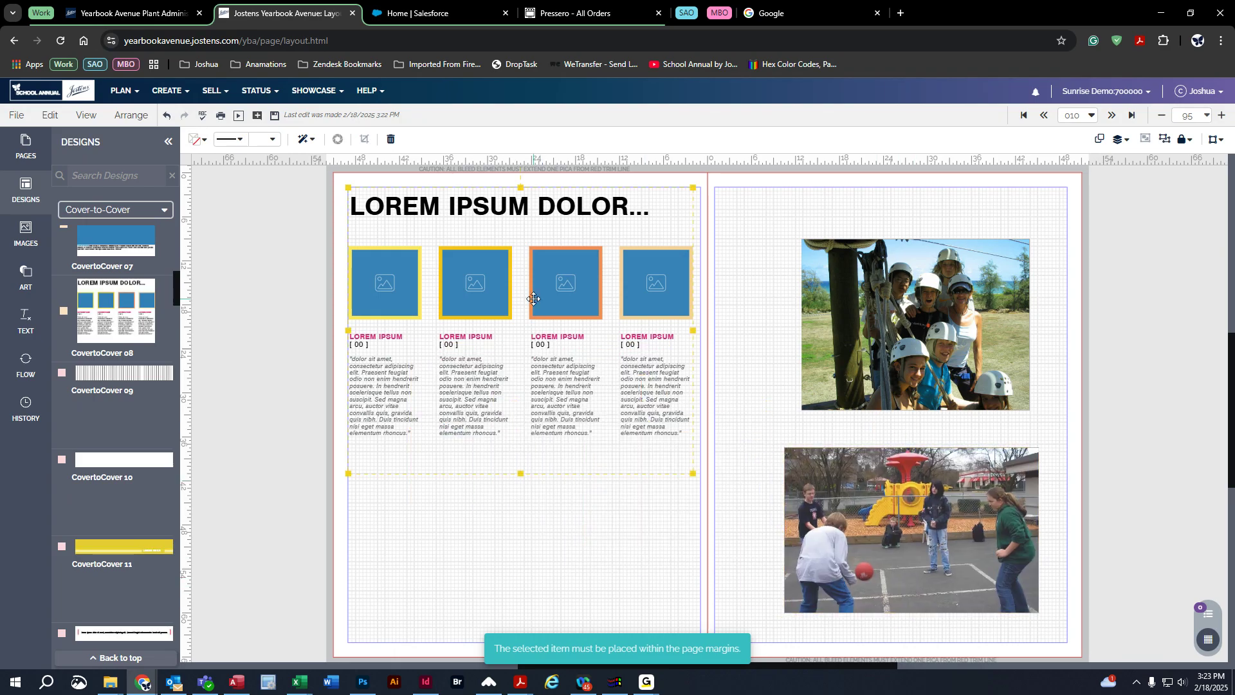
pyautogui.moveTo(534, 298); pyautogui.dragTo(534, 297)
# Delete the helmet group photo and the playground photo from the right page
pyautogui.click(868, 374)
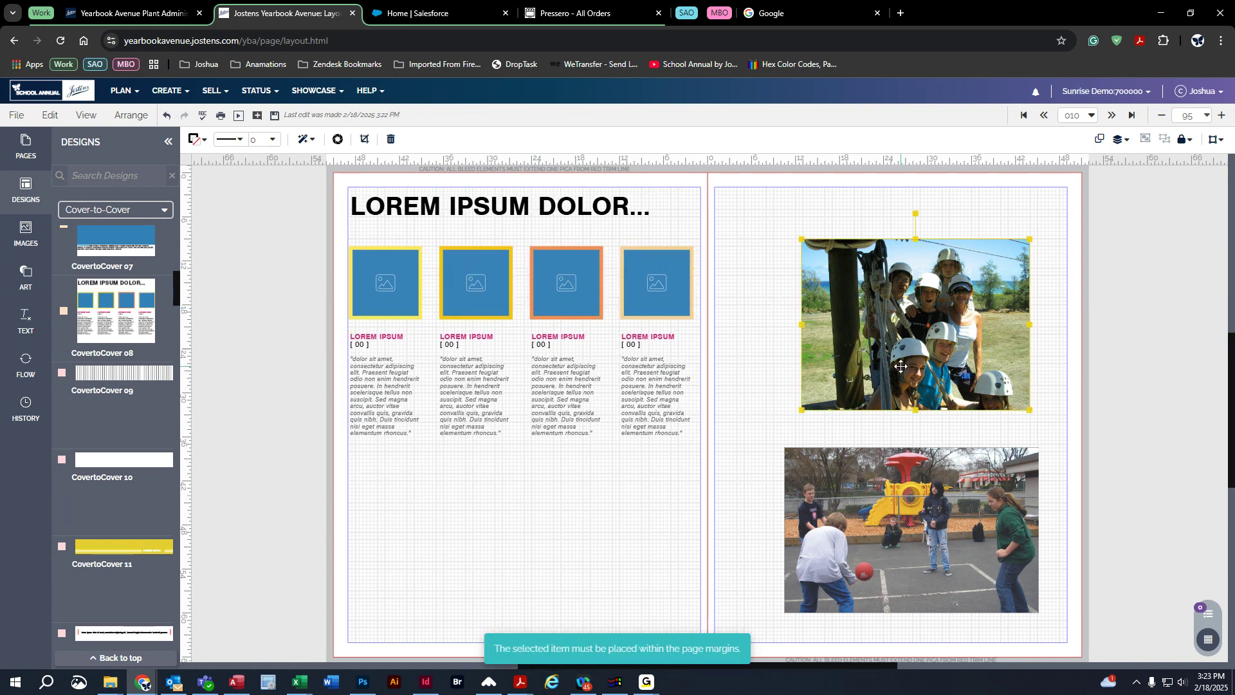
pyautogui.press('Delete')
pyautogui.press('Delete')
pyautogui.click(902, 505)
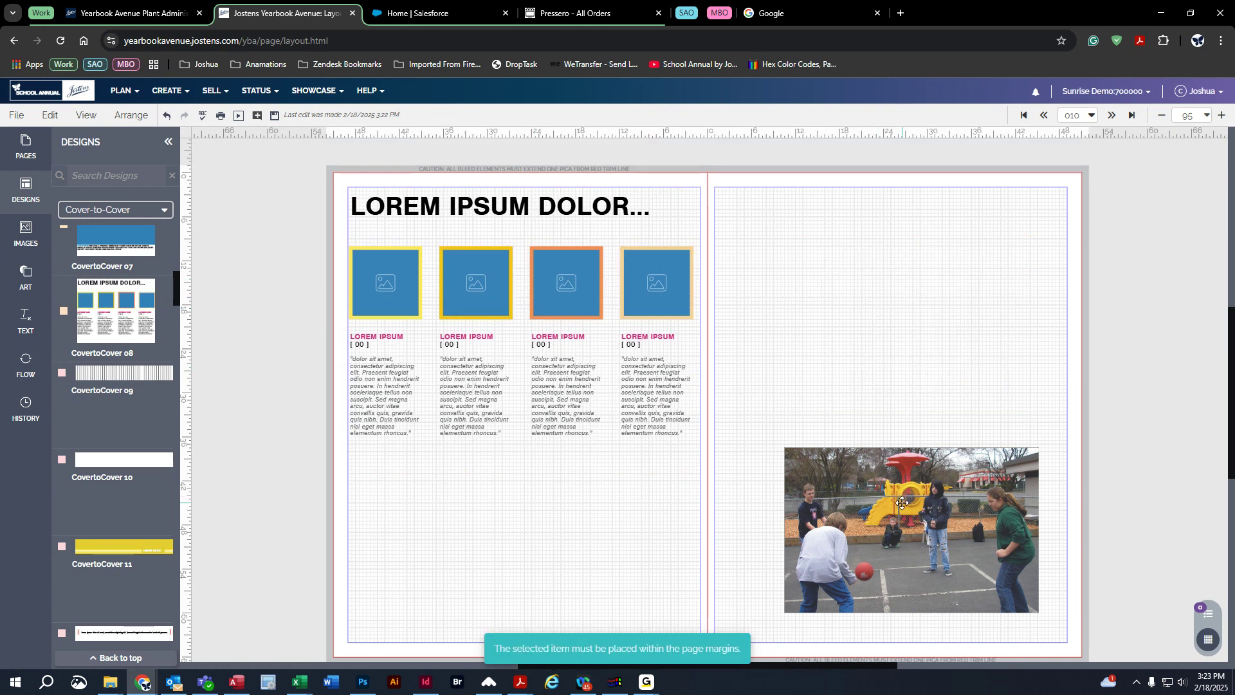
pyautogui.press('Delete')
pyautogui.press('Delete')
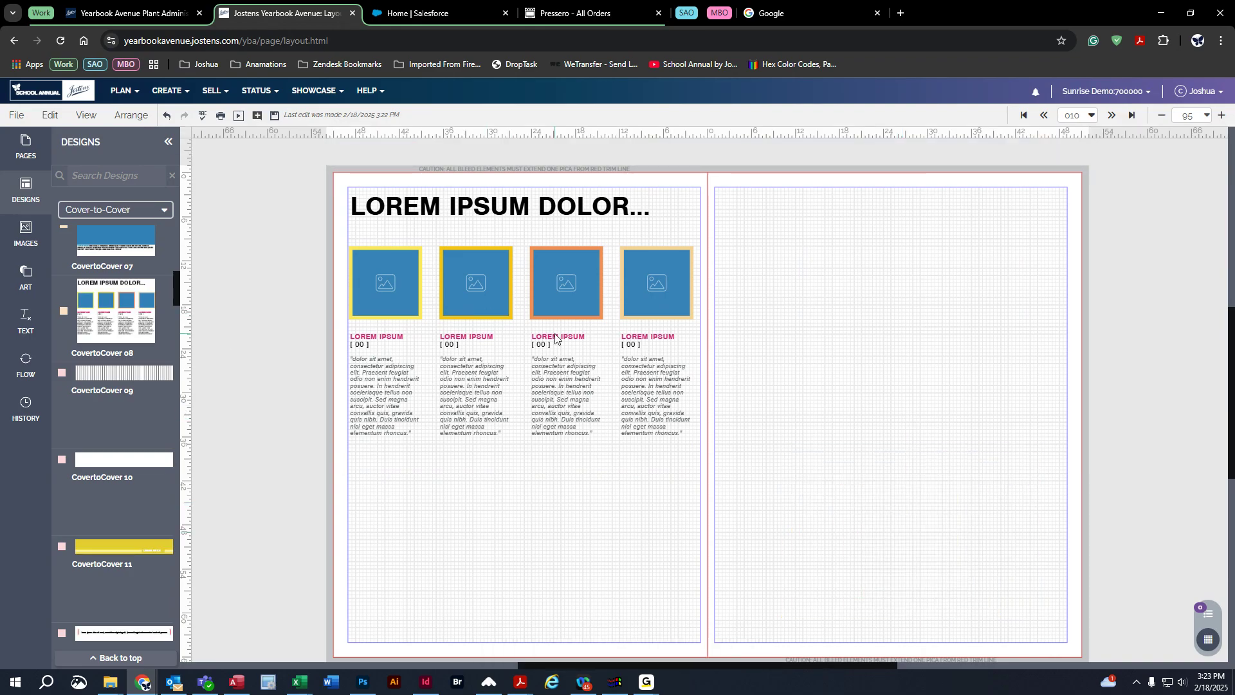
# Place the CovertoCover 03 design with three tall image frames at the bottom of the right page
pyautogui.scroll(3, 84, 527)
pyautogui.scroll(8, 83, 527)
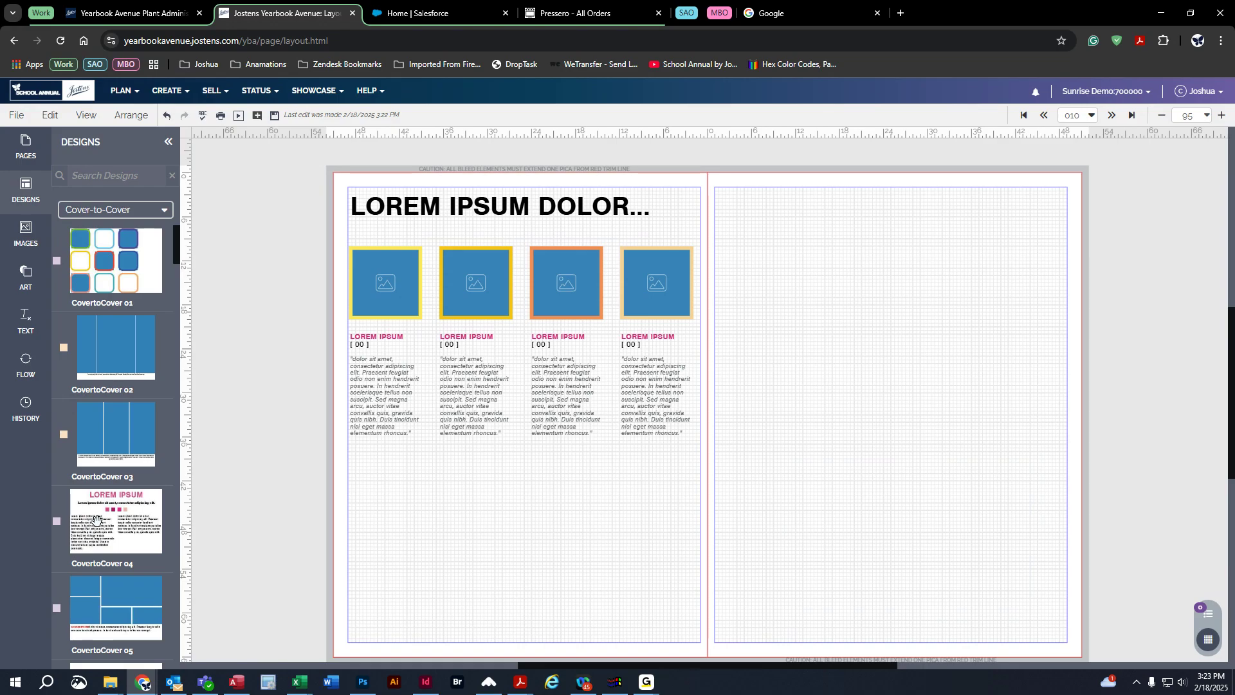
pyautogui.moveTo(132, 438); pyautogui.dragTo(891, 544)
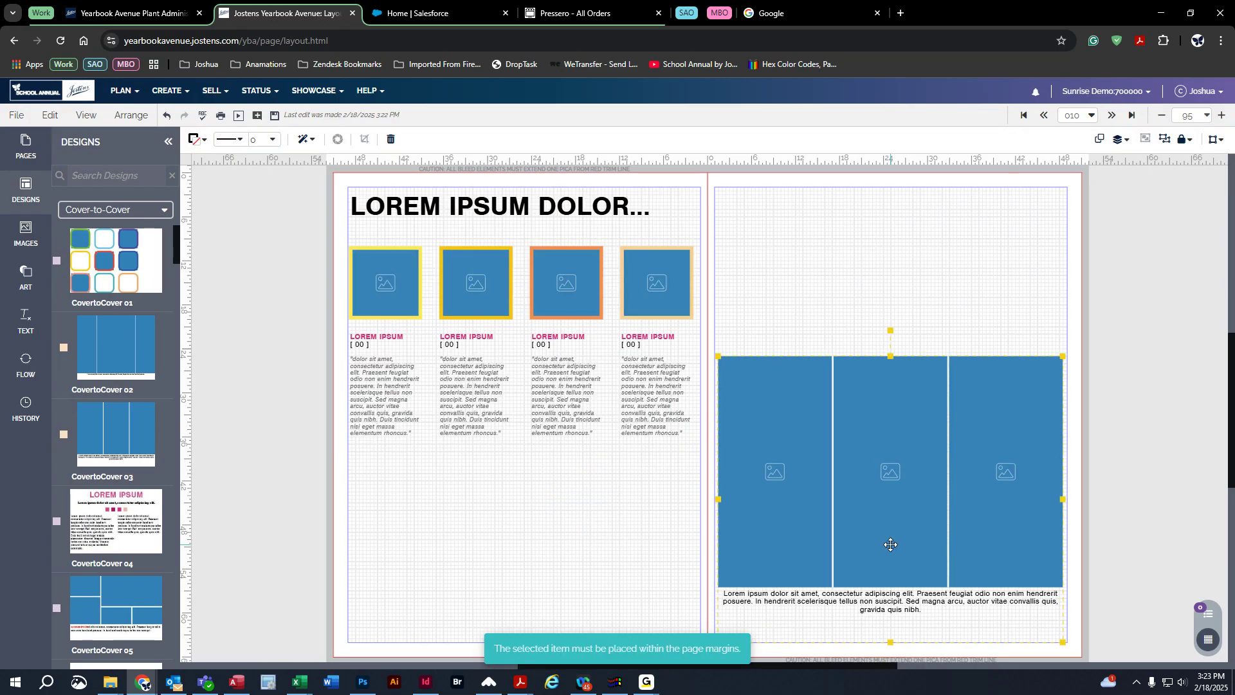
# Switch the designs to the Headline category and place Headline 05 at the top of the right page
pyautogui.click(81, 209)
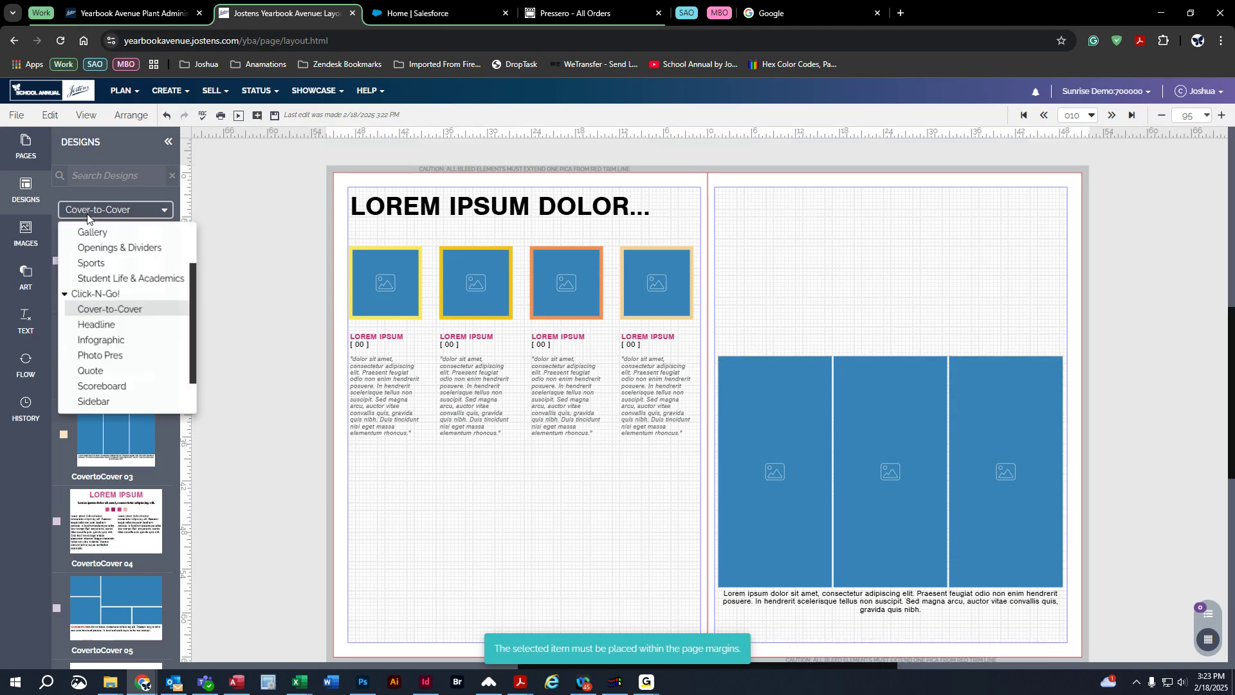
pyautogui.click(119, 327)
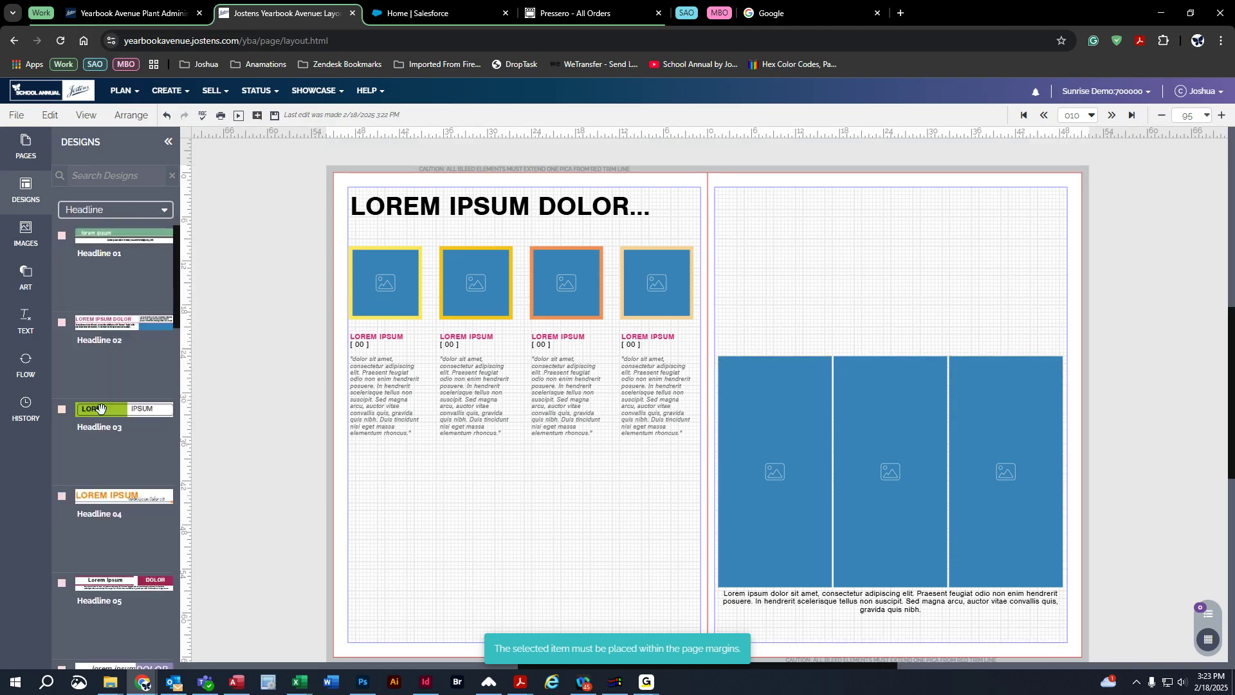
pyautogui.moveTo(115, 579); pyautogui.dragTo(889, 213)
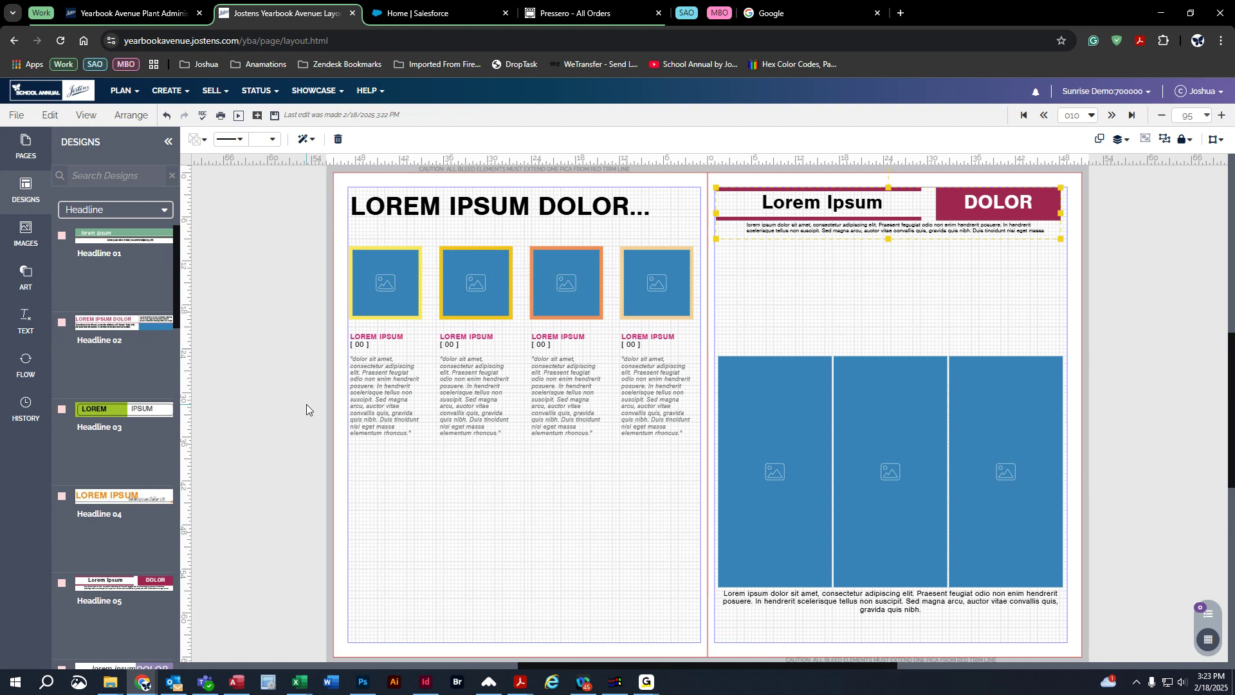
# Ungroup the four-frame CovertoCover 08 design on the left page and deselect its pieces
pyautogui.click(586, 268)
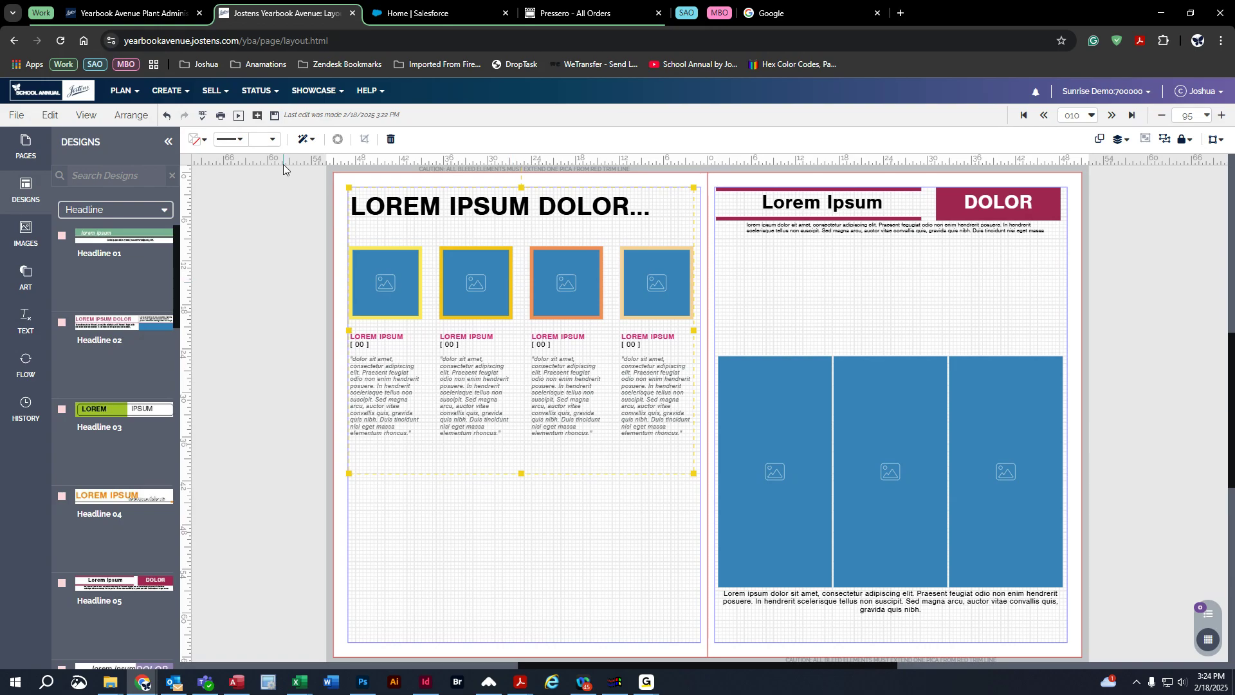
pyautogui.click(132, 115)
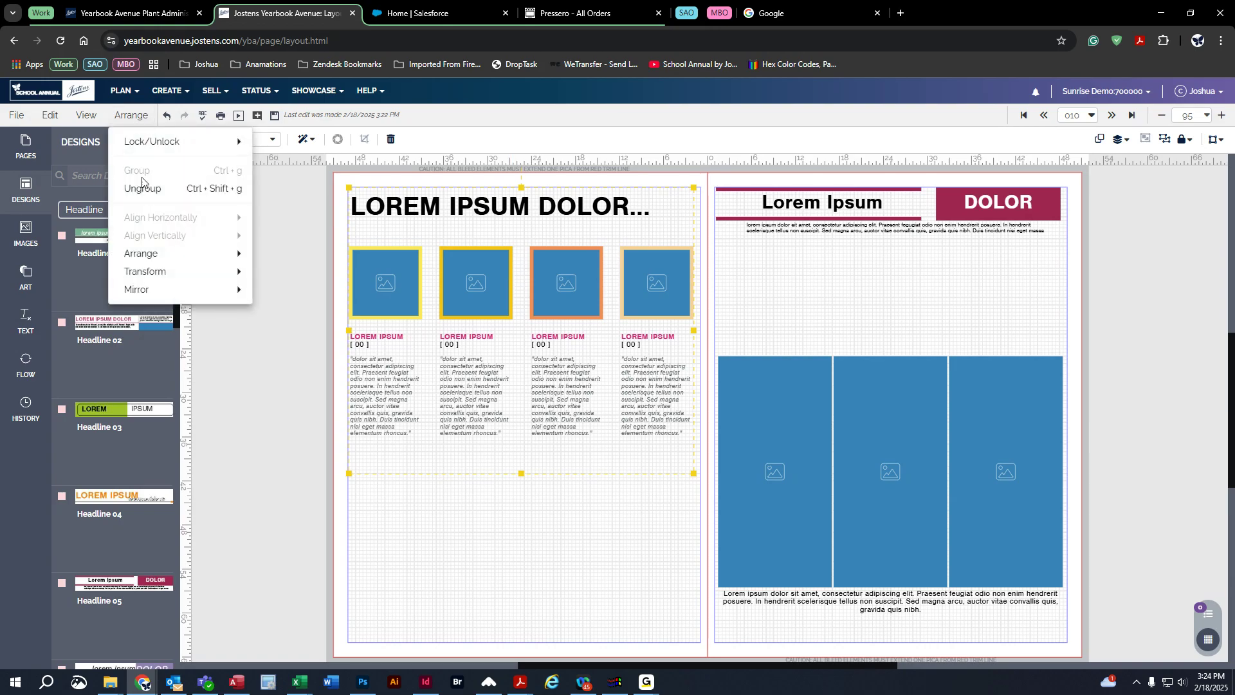
pyautogui.click(145, 193)
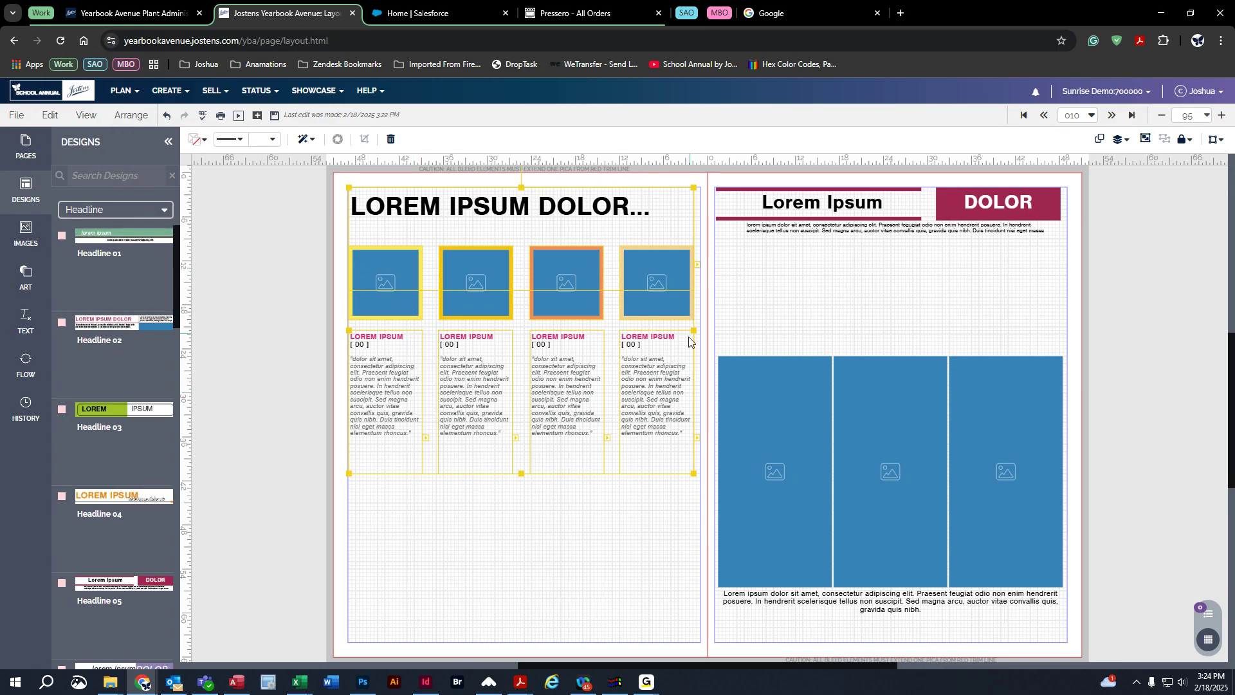
pyautogui.click(554, 533)
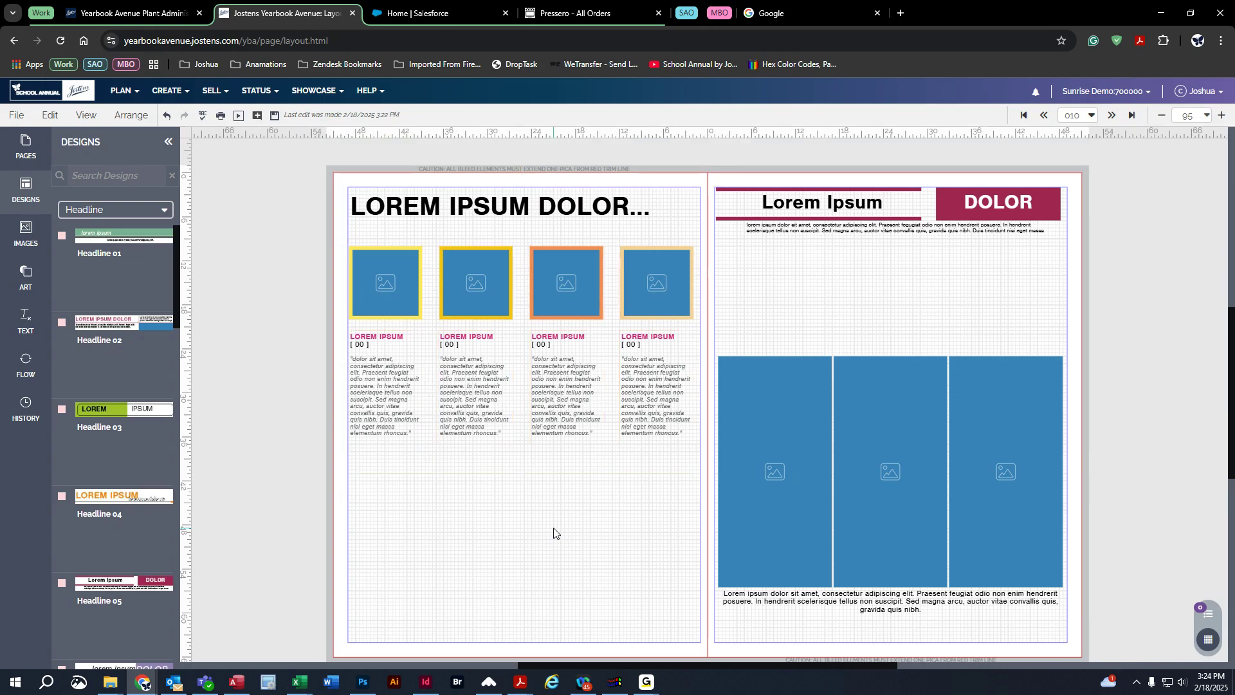
# Check that the left page's image frames, captions and heading can each be selected individually
pyautogui.click(477, 269)
pyautogui.click(477, 395)
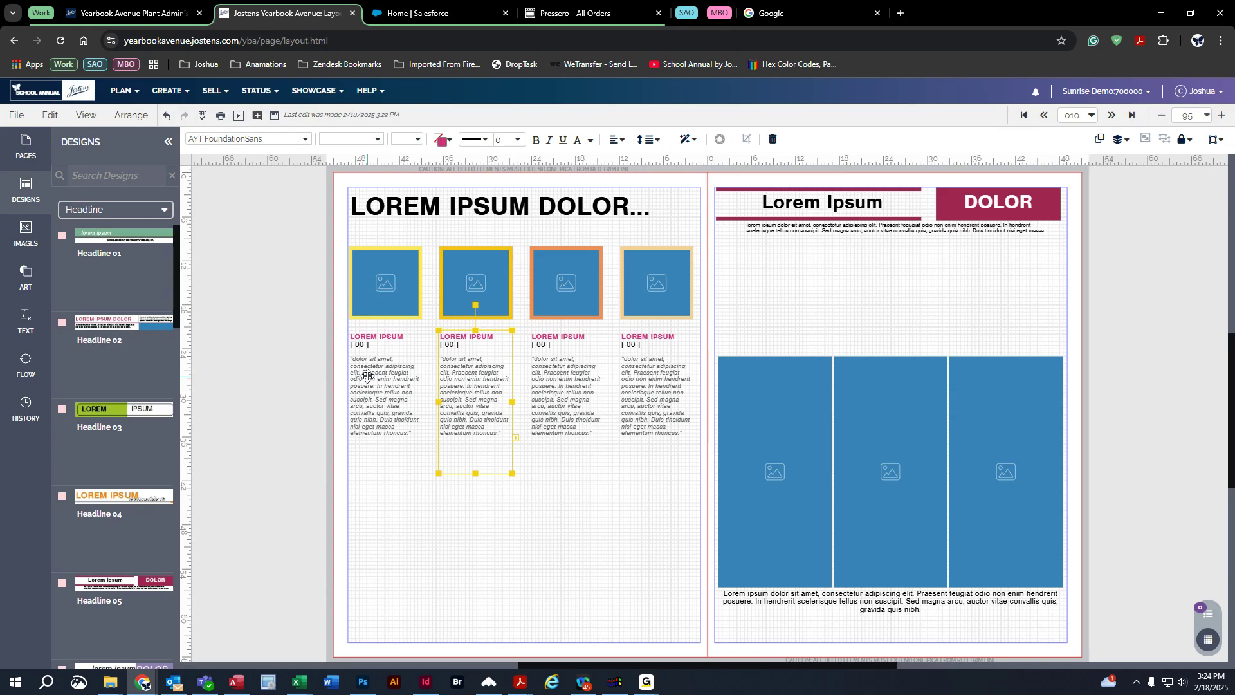
pyautogui.click(398, 388)
pyautogui.click(404, 290)
pyautogui.click(440, 208)
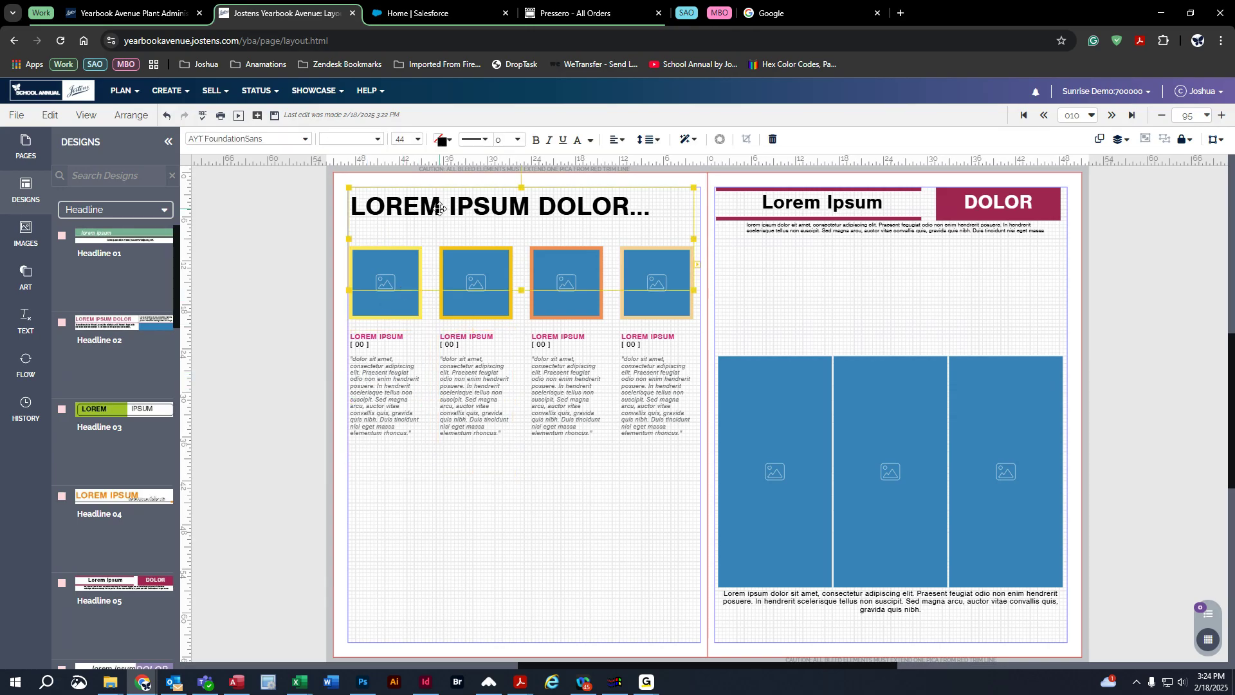
pyautogui.click(327, 476)
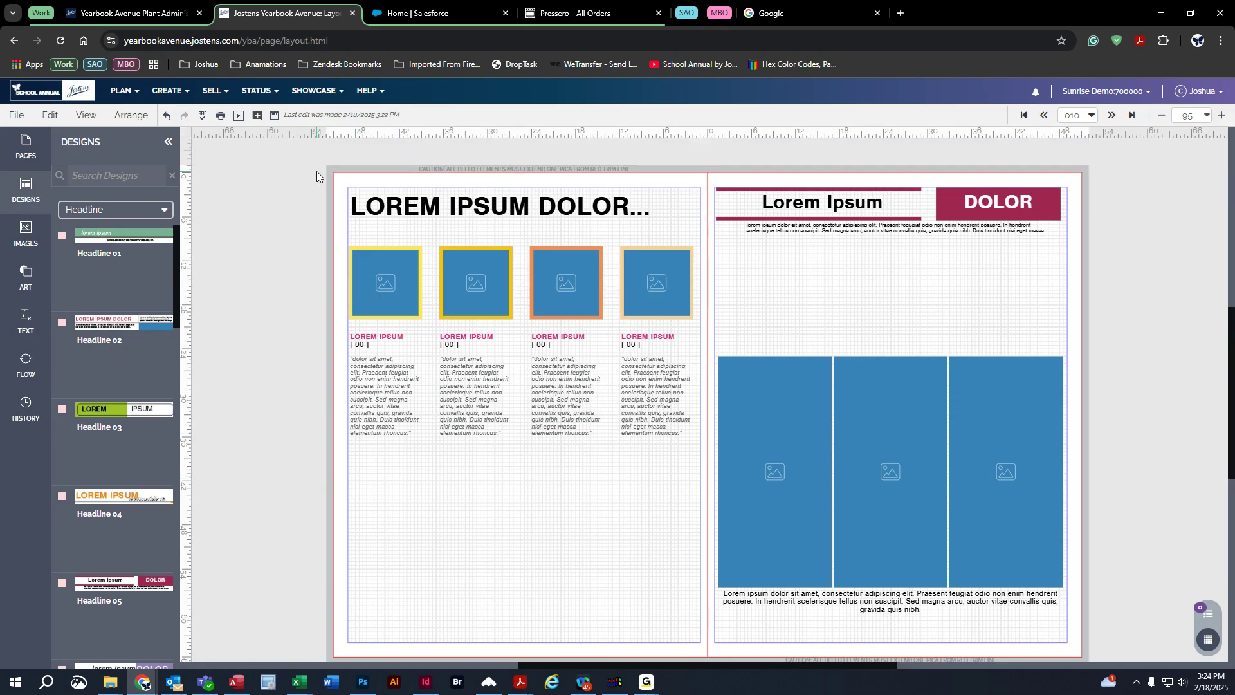
# Group all the left-page elements into one unit, and ungroup them again
pyautogui.moveTo(331, 179); pyautogui.dragTo(703, 478)
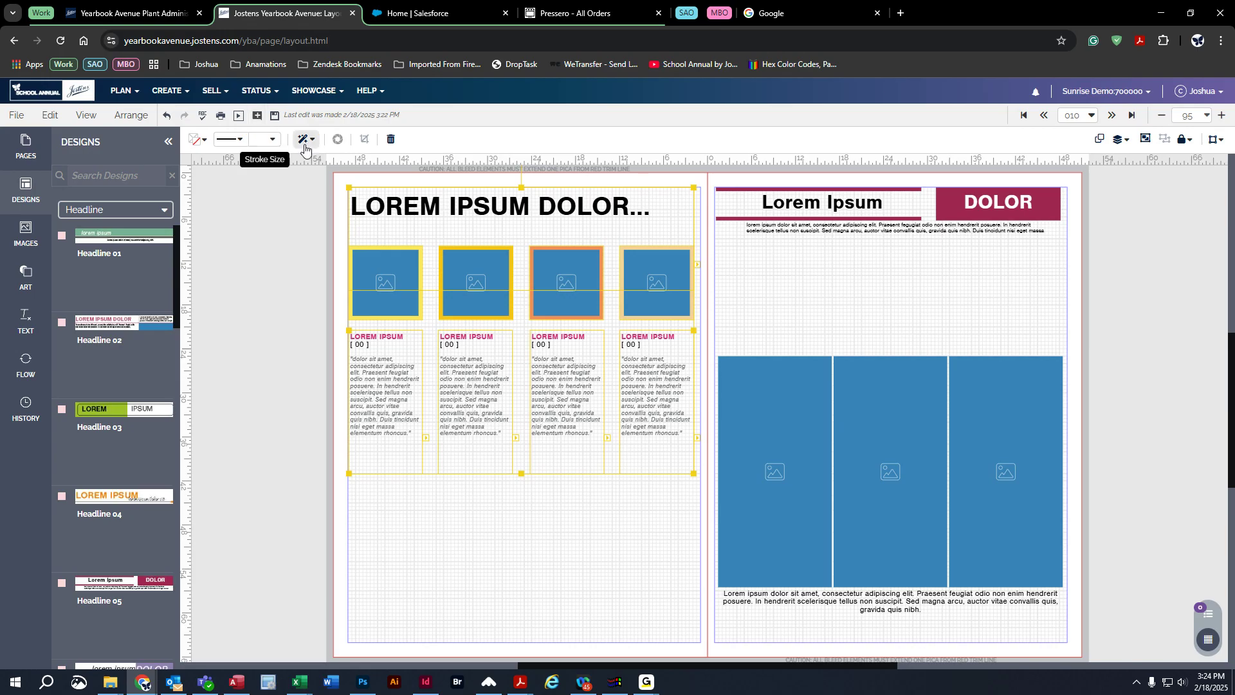
pyautogui.click(131, 115)
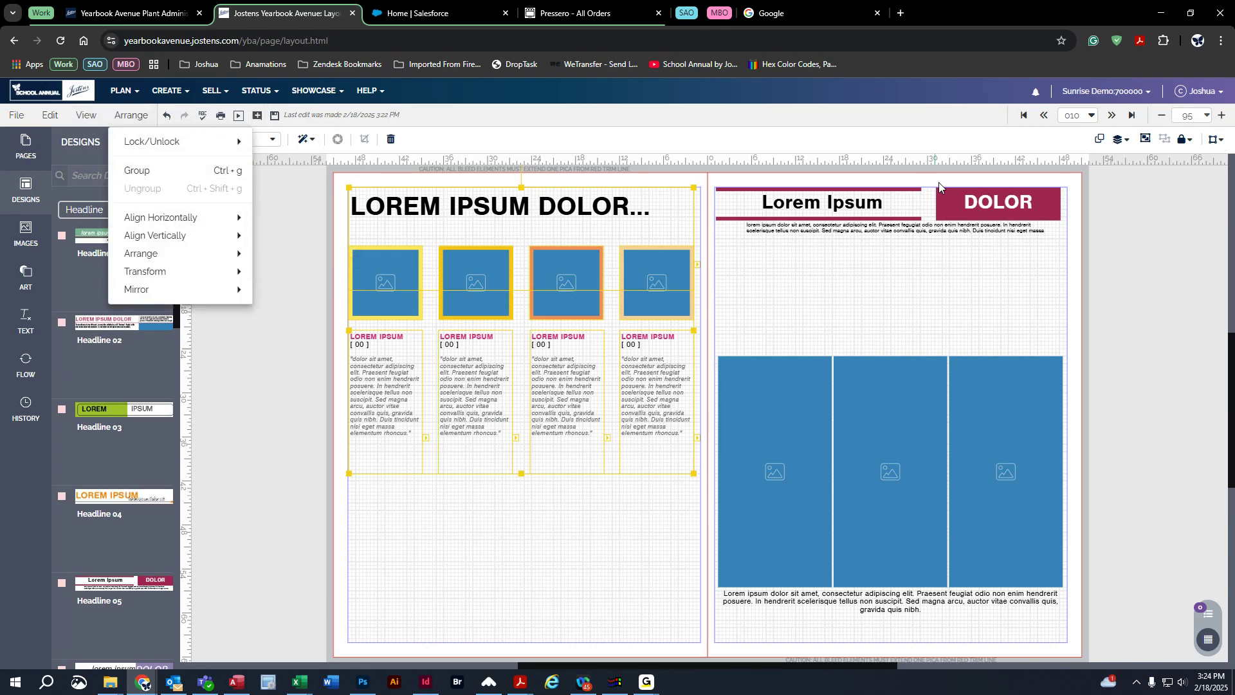
pyautogui.click(1147, 143)
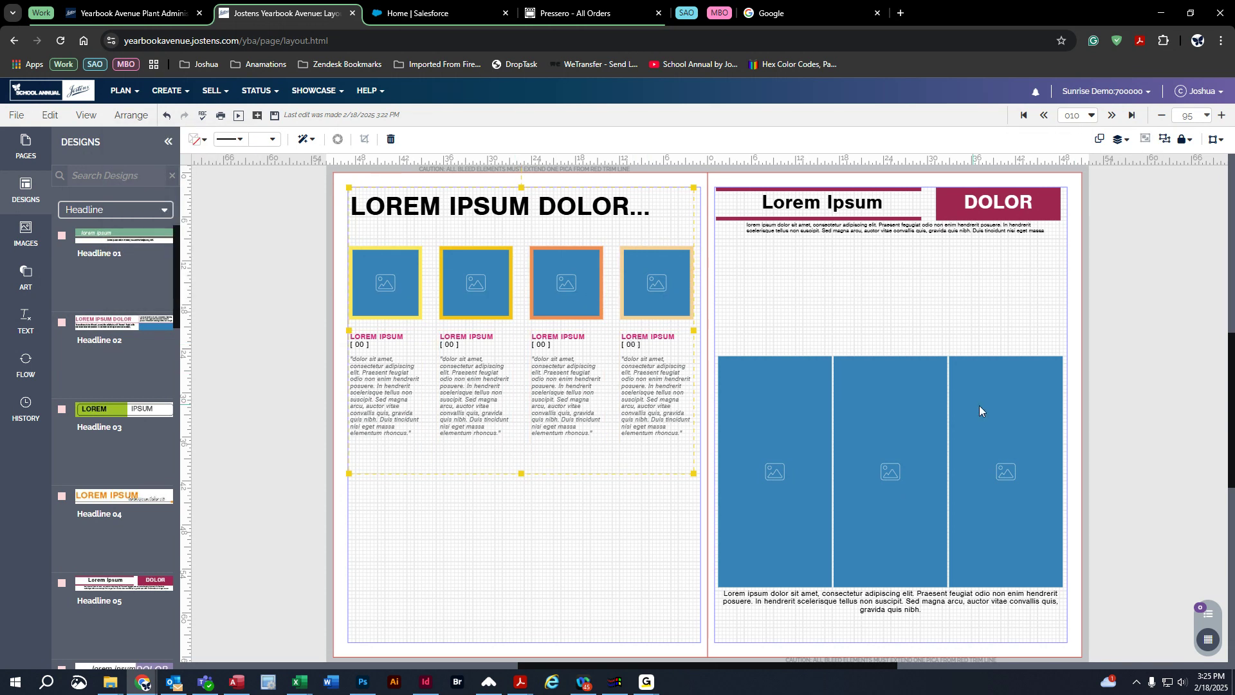
pyautogui.click(860, 481)
pyautogui.click(383, 264)
pyautogui.click(131, 116)
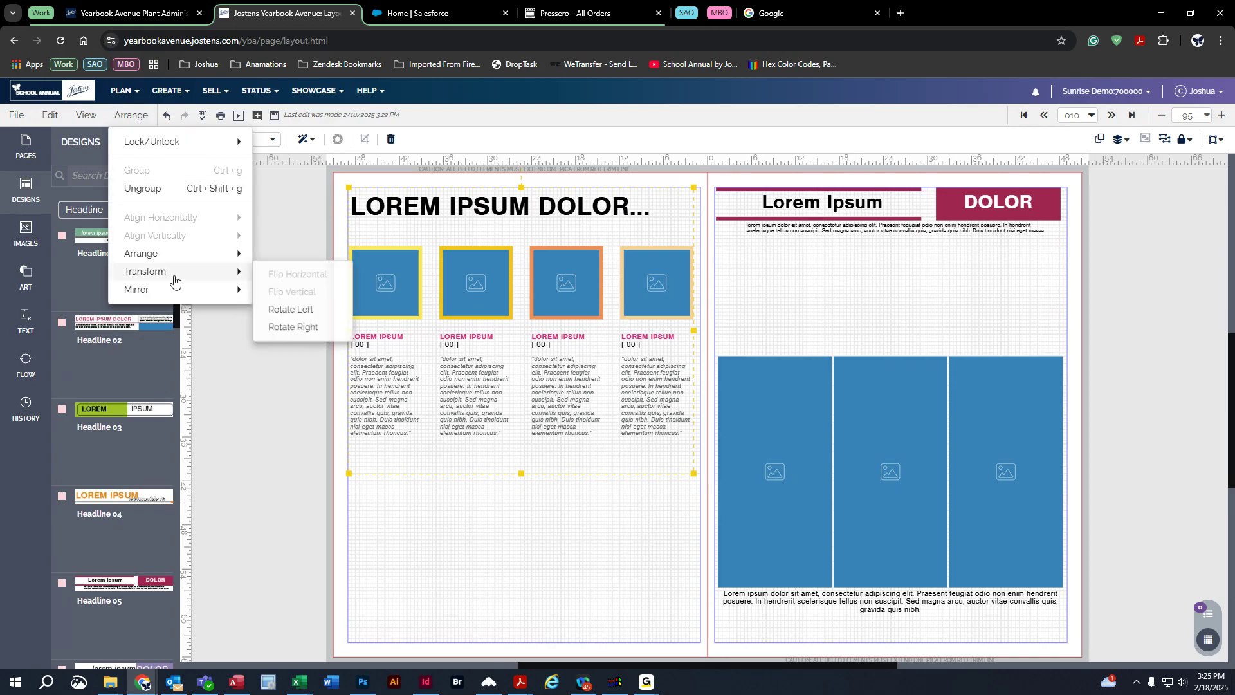
pyautogui.click(171, 188)
pyautogui.click(252, 329)
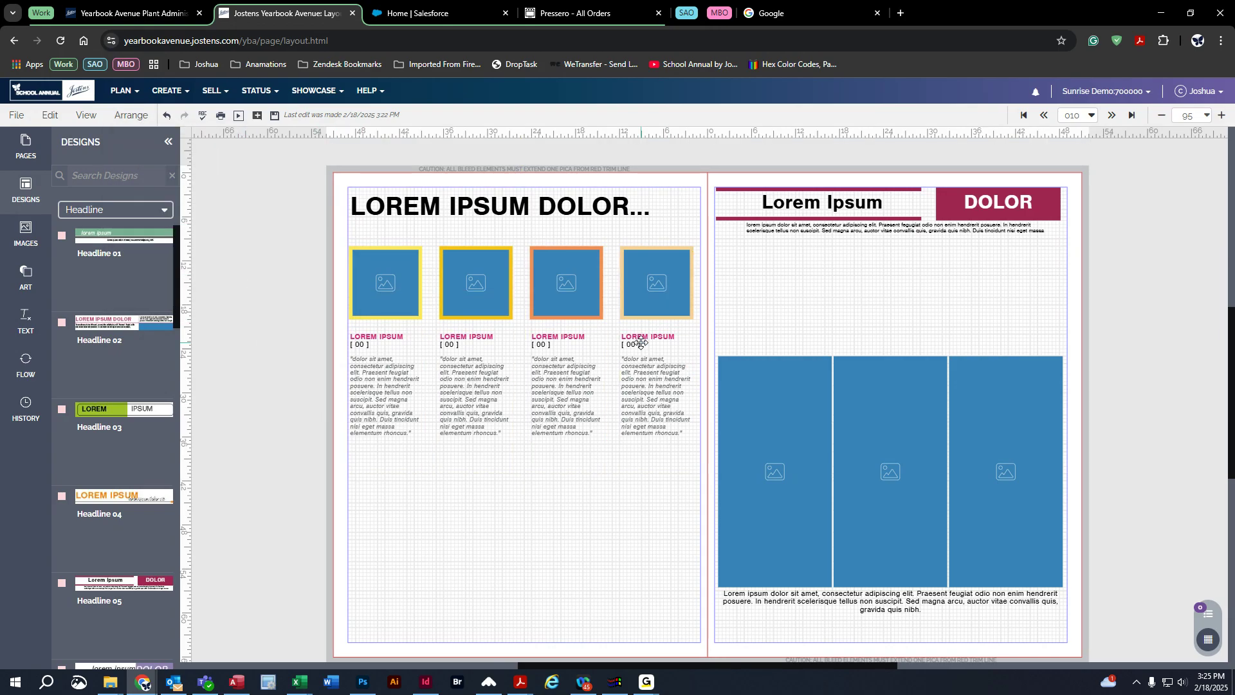
# Collapse the Designs panel, select all the left-page elements and save them as a Click-N-Go called "Name"
pyautogui.click(168, 142)
pyautogui.moveTo(339, 187); pyautogui.dragTo(707, 488)
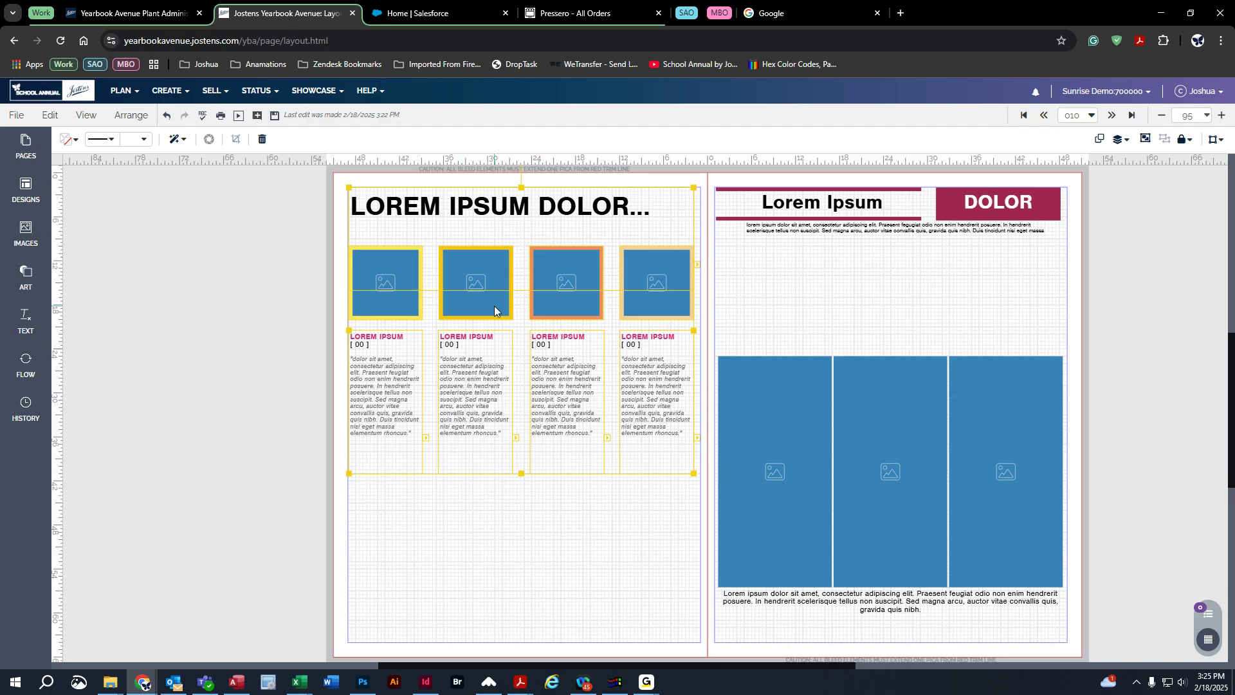
pyautogui.click(19, 119)
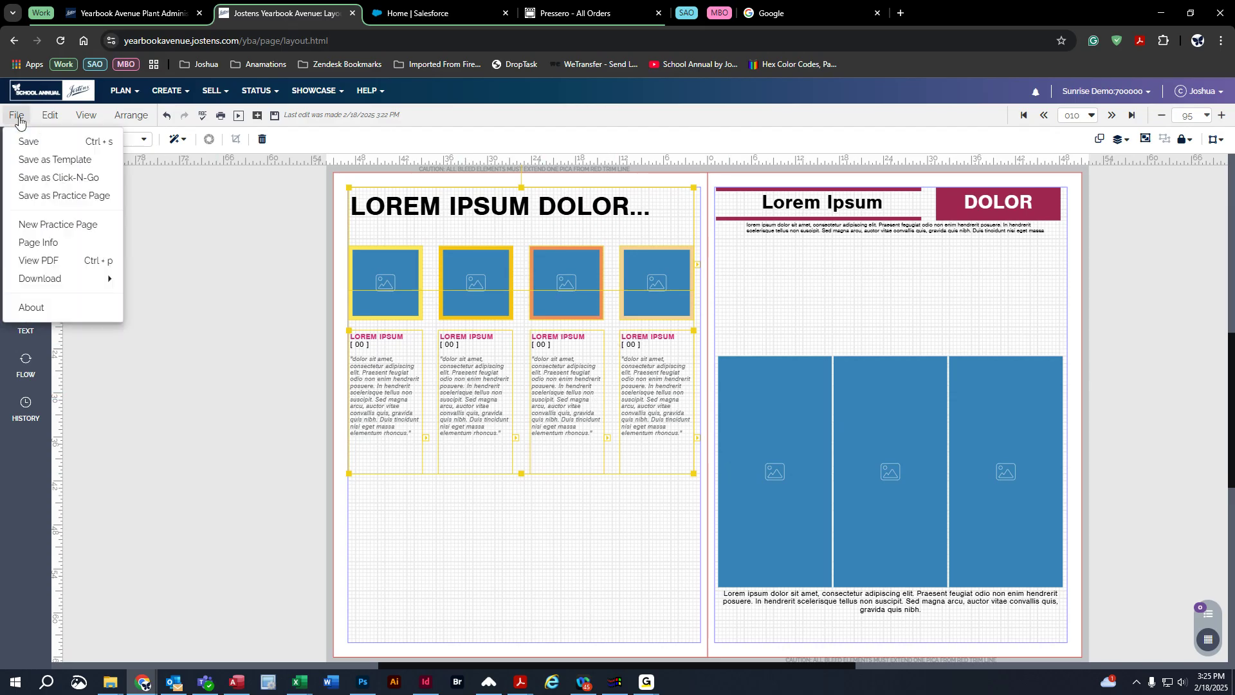
pyautogui.click(51, 179)
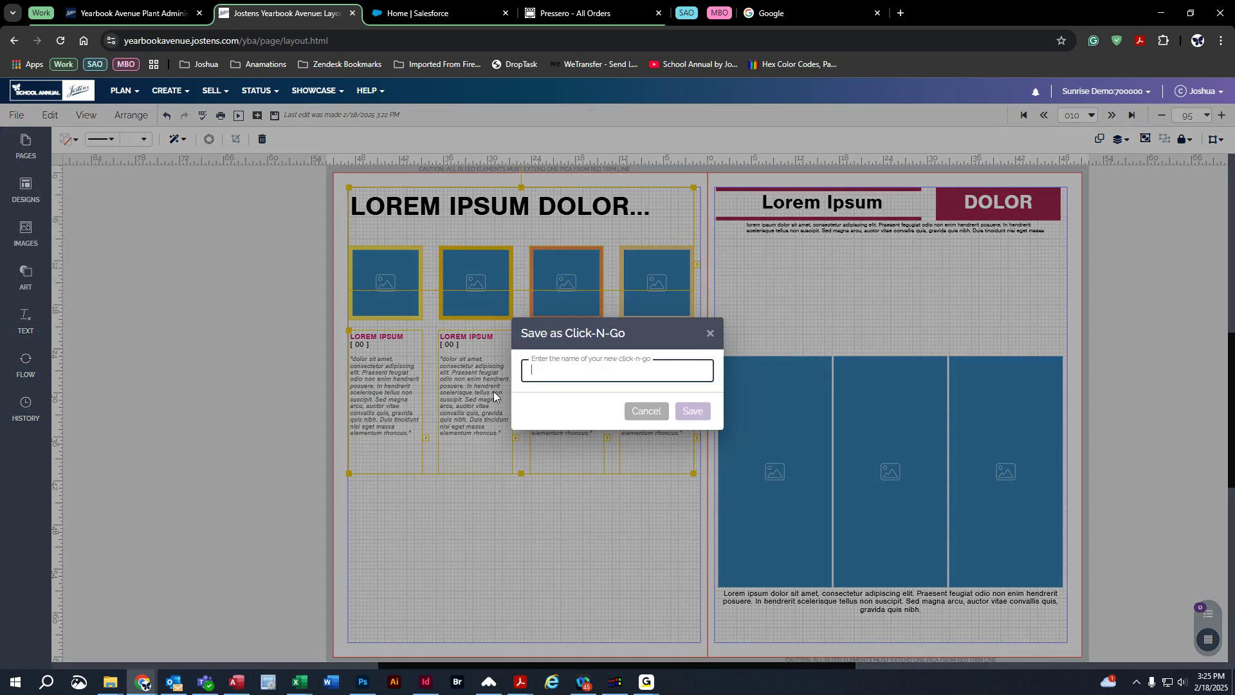
pyautogui.write('Name')
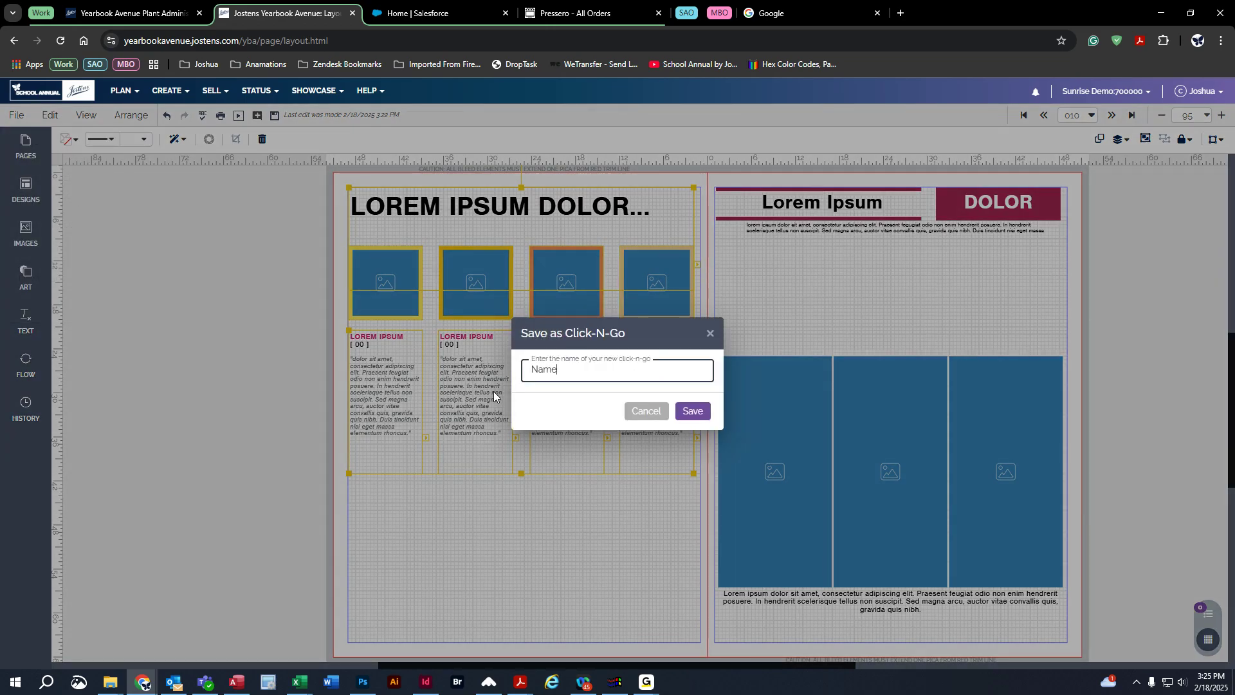
pyautogui.click(697, 417)
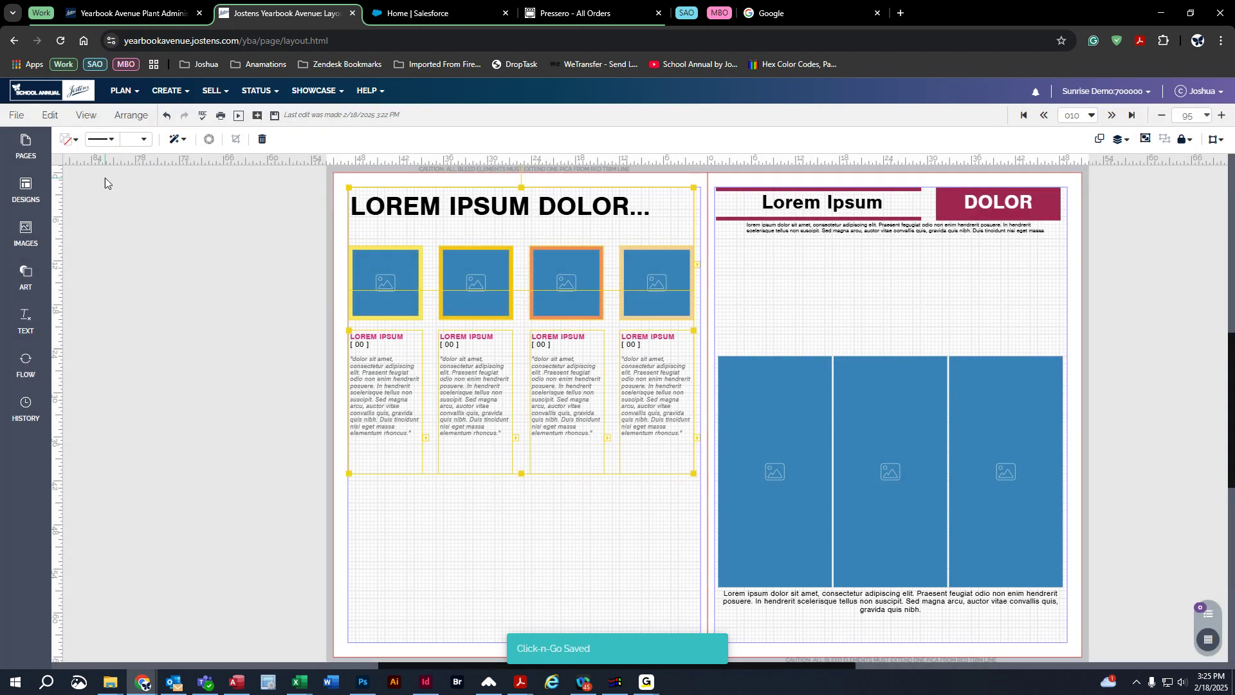
# Reopen the Designs library beside the spread
pyautogui.click(30, 143)
pyautogui.click(31, 193)
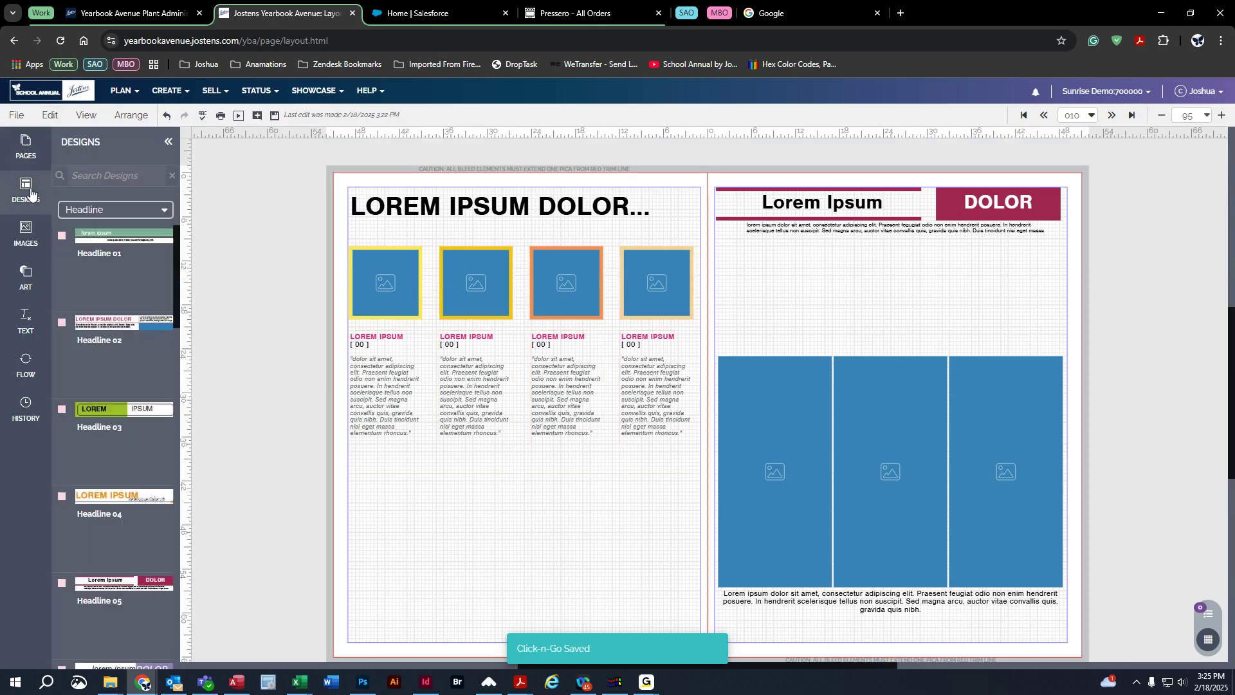
# List the custom My Click-N-Go! designs and preview the saved "Name" design
pyautogui.click(154, 214)
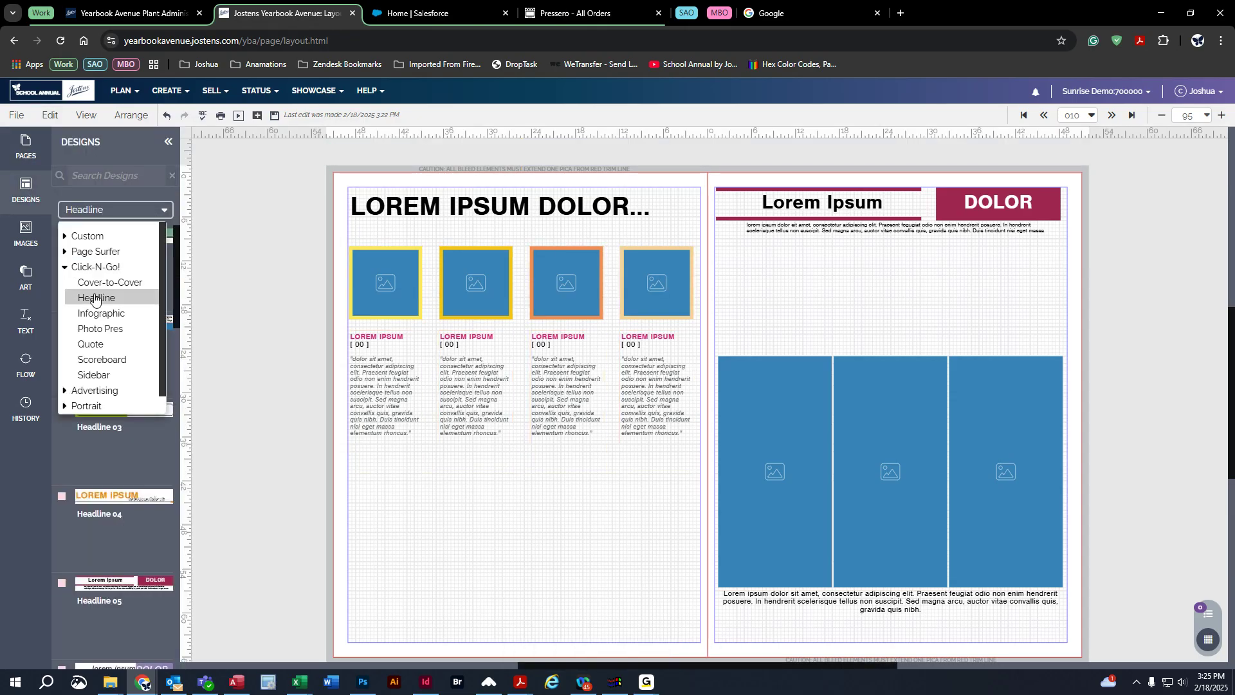
pyautogui.click(65, 238)
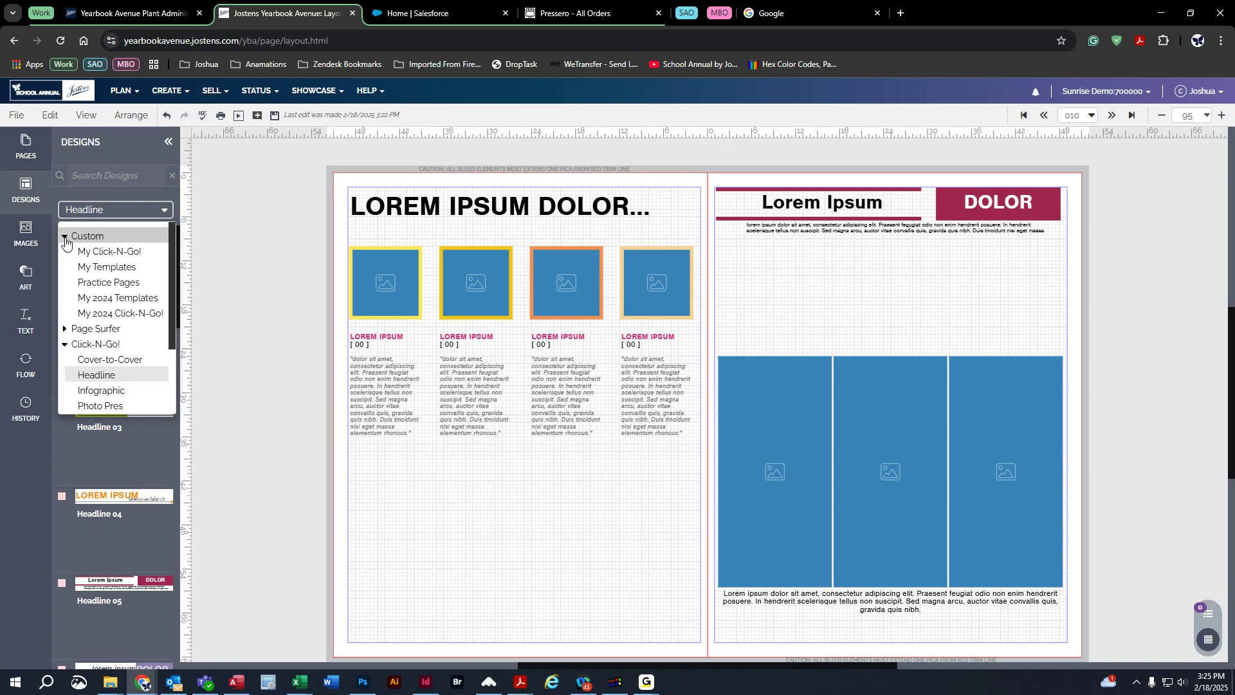
pyautogui.click(104, 252)
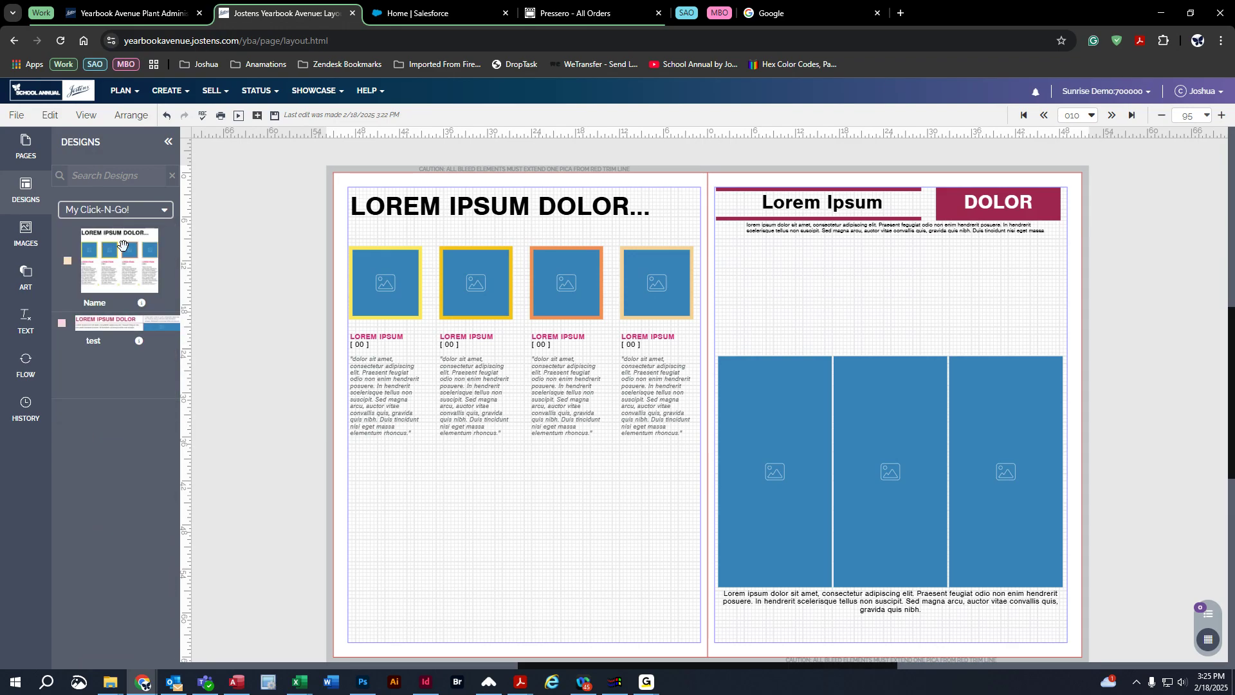
pyautogui.moveTo(111, 247)
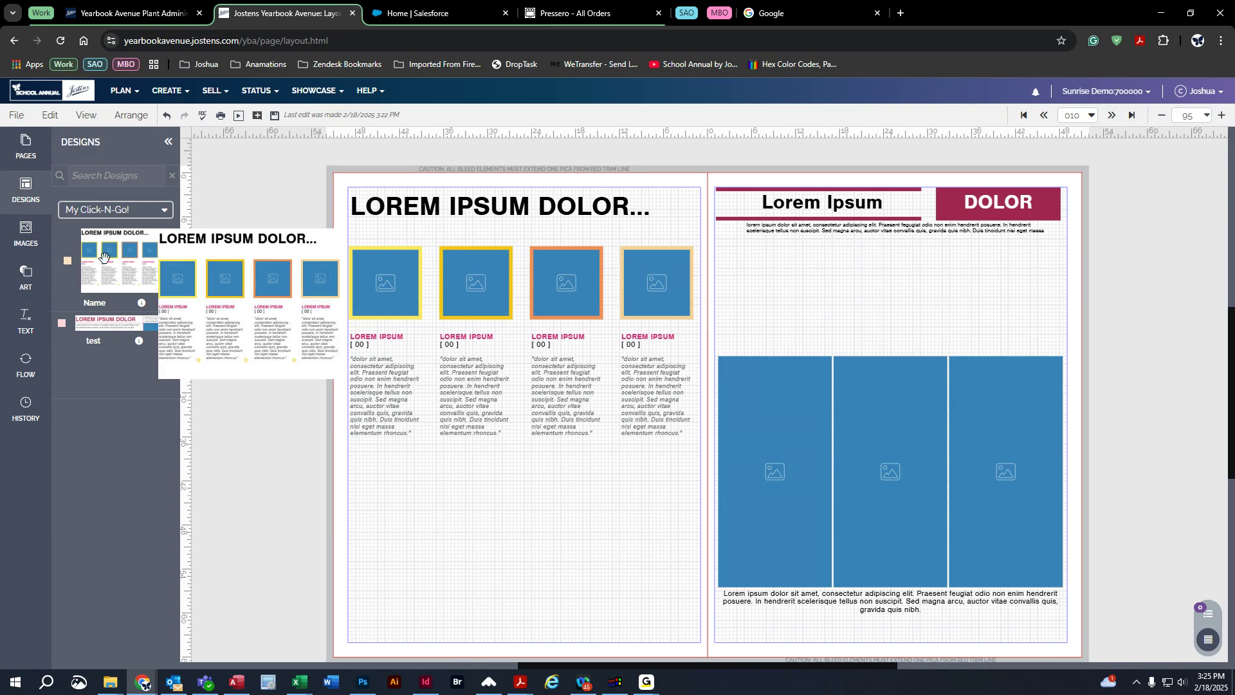
# Delete all existing elements from both pages of the 010–011 spread
pyautogui.moveTo(300, 156); pyautogui.dragTo(1134, 624)
pyautogui.press('Delete')
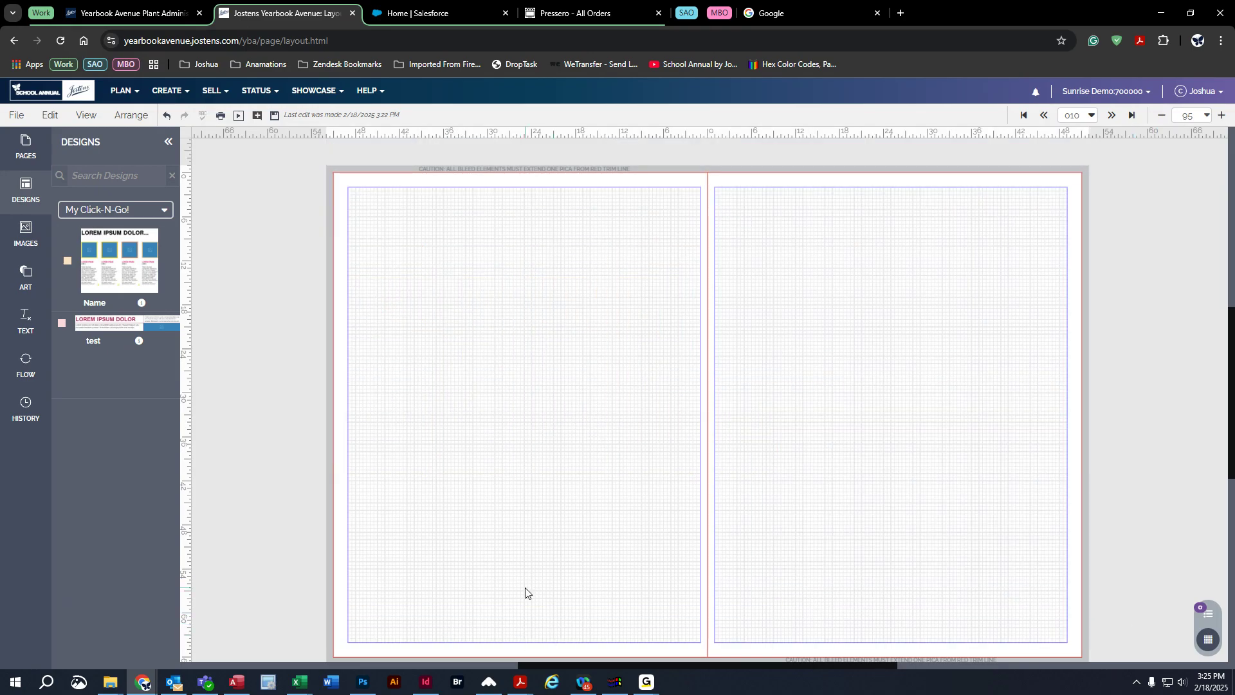
# Place the saved "Name" Click-N-Go! design on the left page and the "test" design near the top of the right page
pyautogui.moveTo(116, 260); pyautogui.dragTo(496, 309)
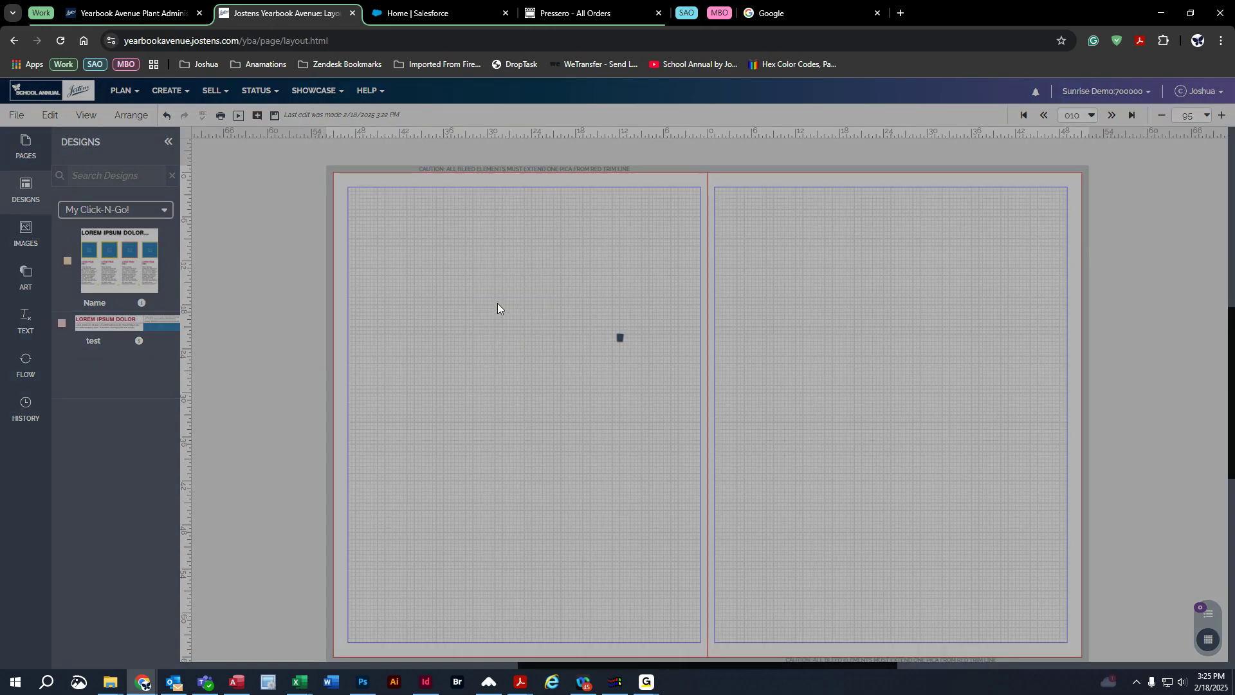
pyautogui.click(481, 293)
pyautogui.moveTo(99, 341); pyautogui.dragTo(872, 315)
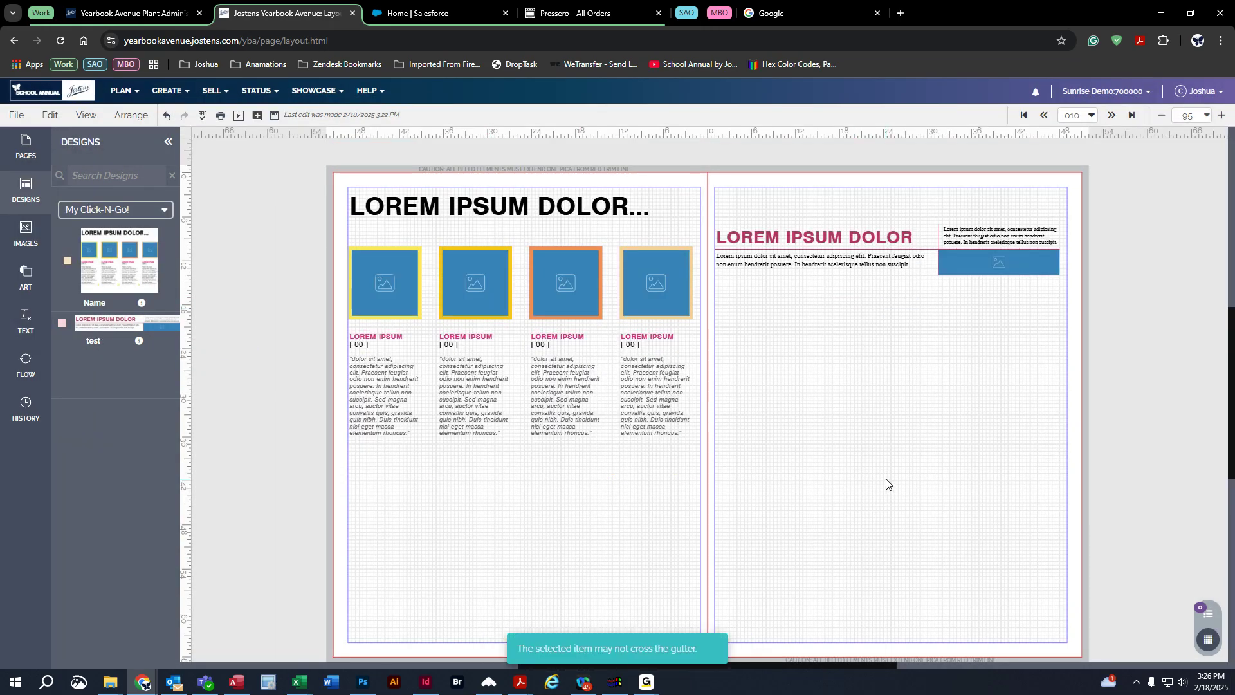
pyautogui.moveTo(829, 254); pyautogui.dragTo(828, 220)
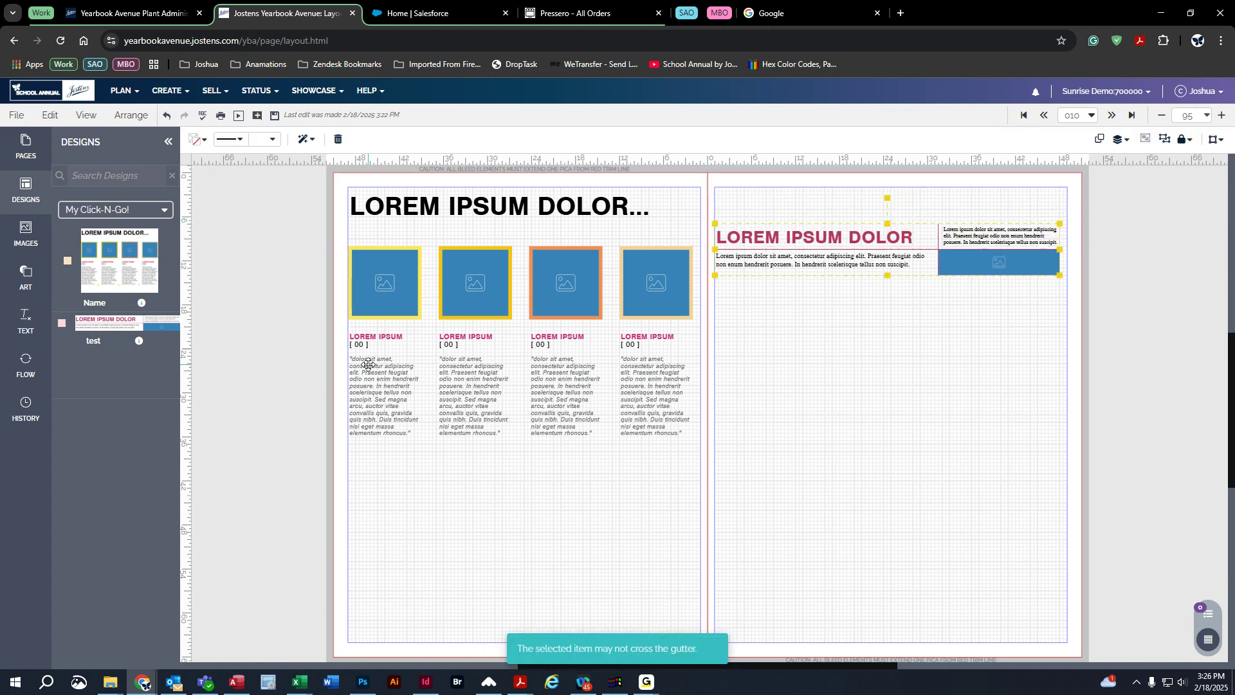
# Undo the placement of both Click-N-Go! designs on the spread
pyautogui.click(253, 294)
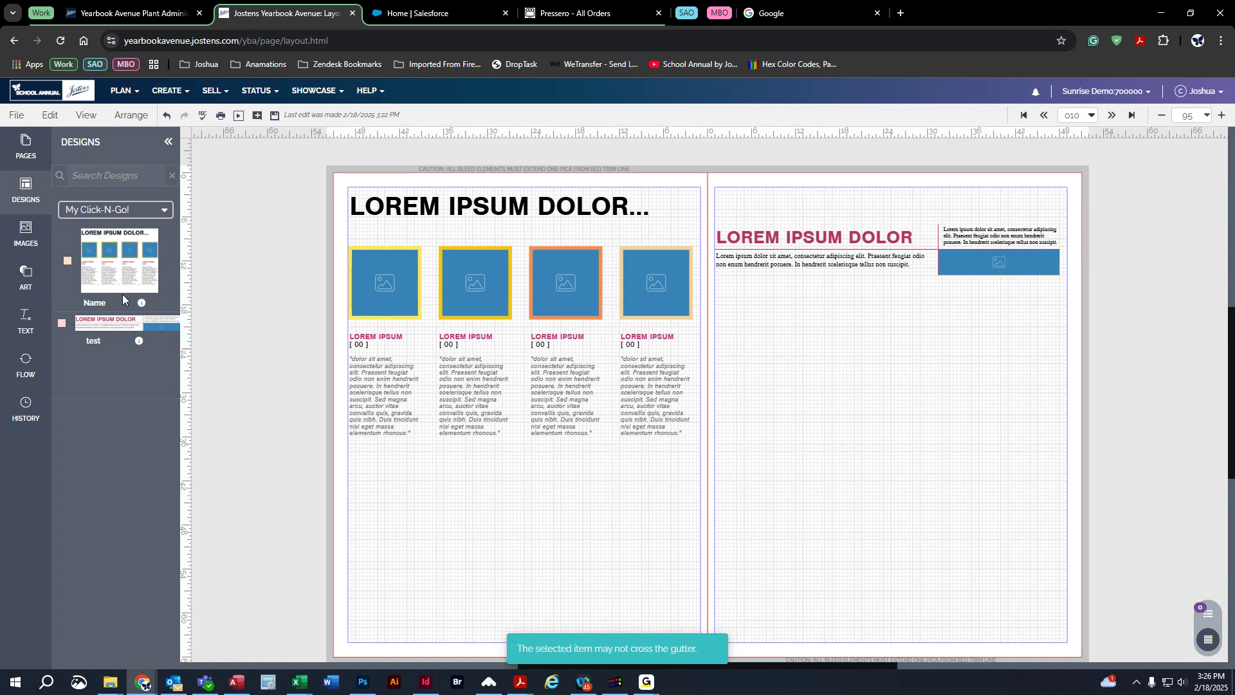
pyautogui.hotkey('ctrl', 'z')
pyautogui.hotkey('ctrl', 'z')
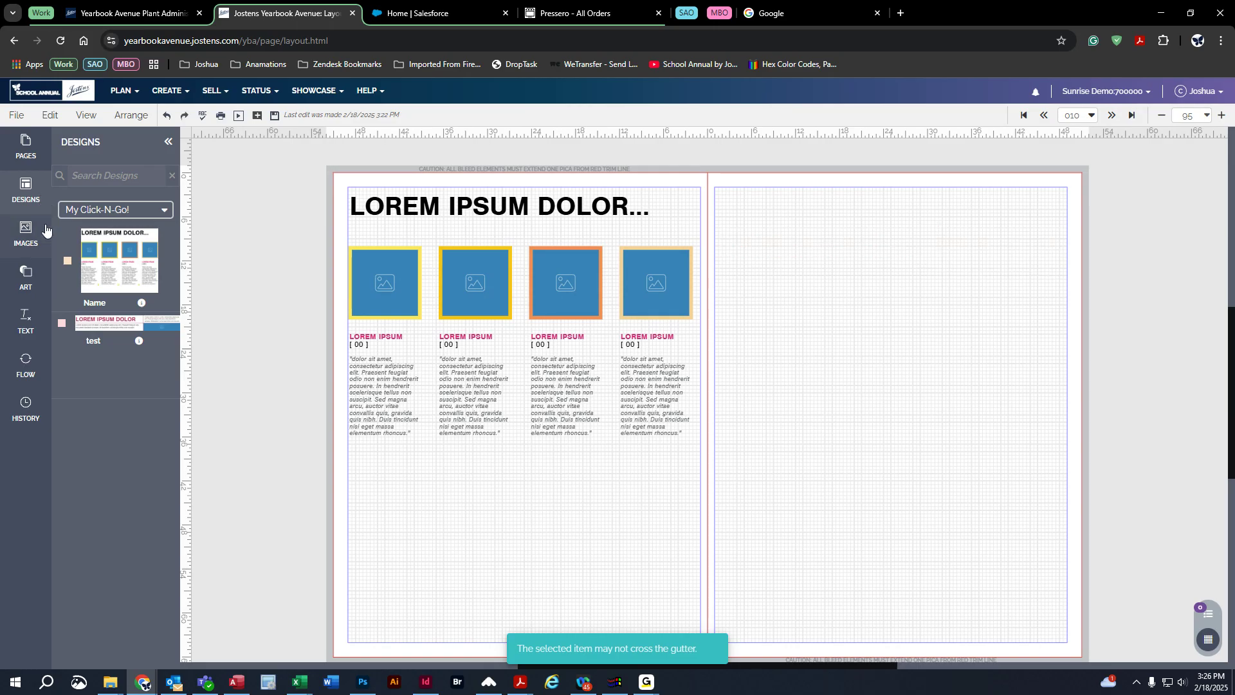
# Show the Candids templates from the Page Surfer design category
pyautogui.click(26, 235)
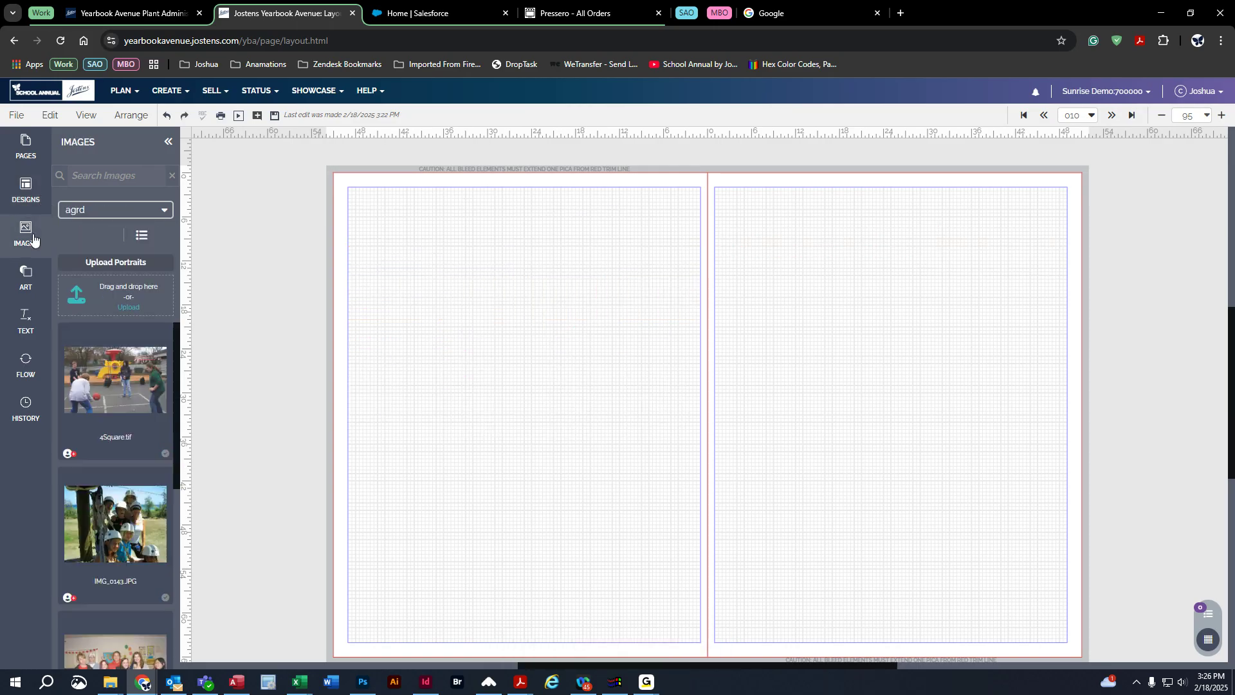
pyautogui.click(26, 190)
pyautogui.click(129, 210)
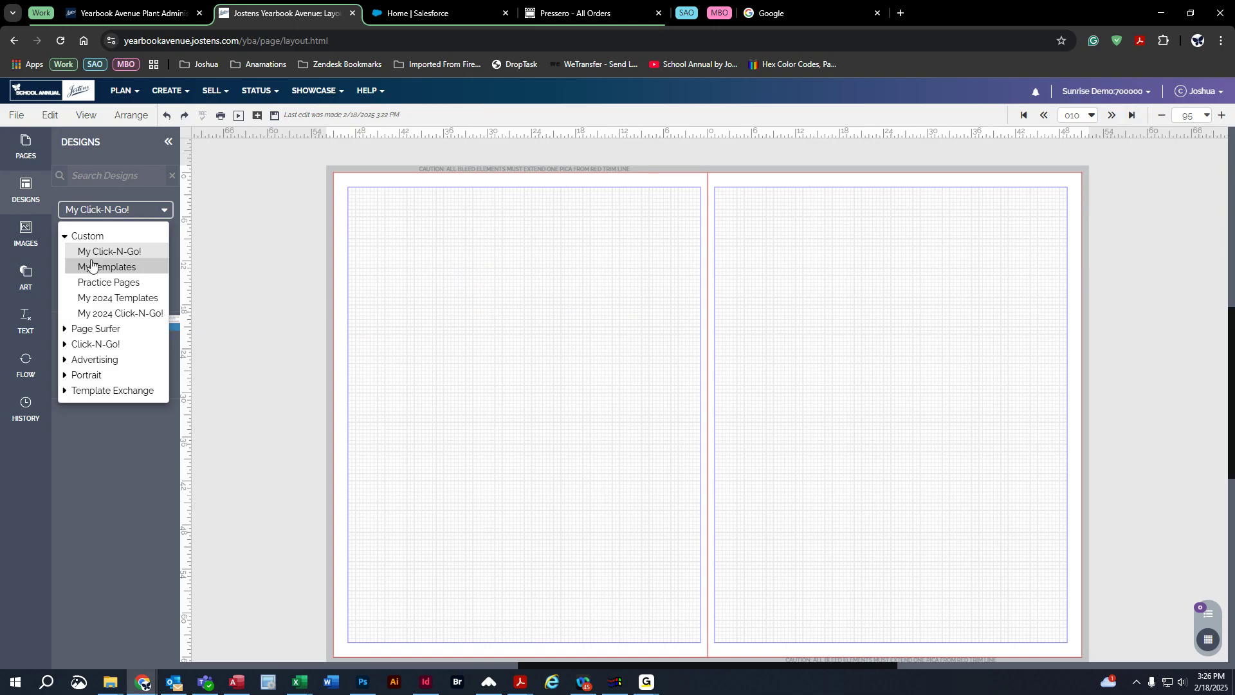
pyautogui.click(63, 238)
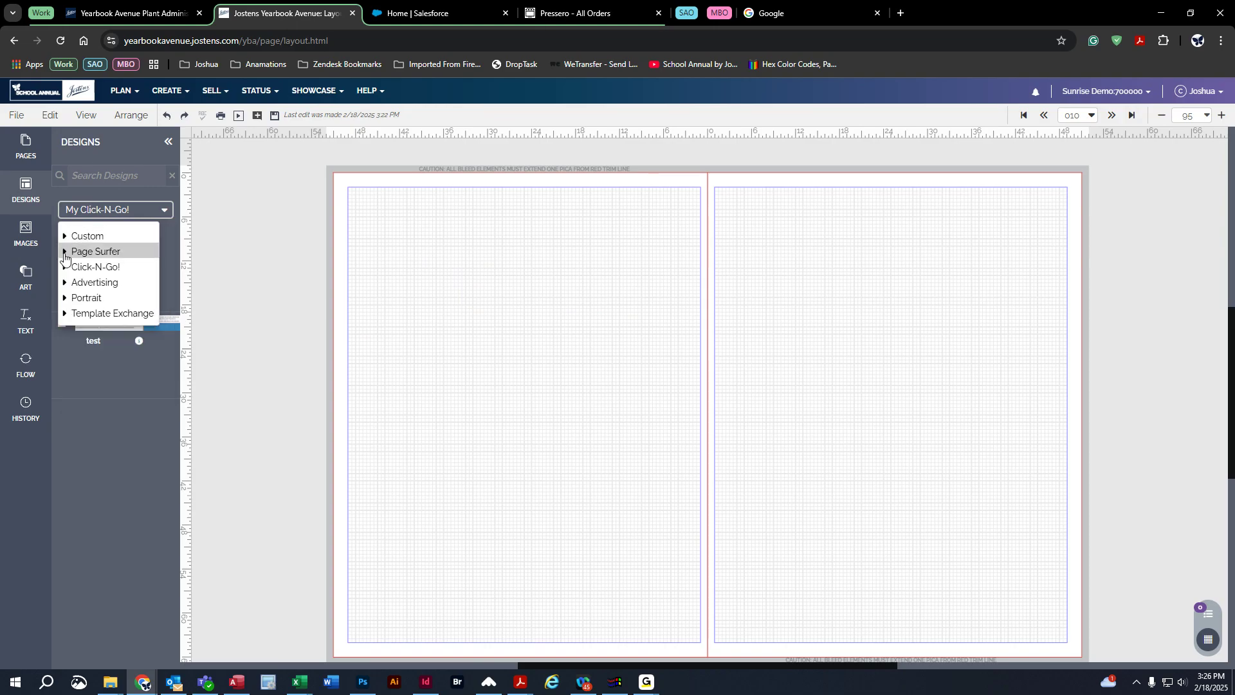
pyautogui.click(67, 252)
pyautogui.click(81, 267)
# Apply the 3012 3013 Candids template to both the left and right pages of the spread
pyautogui.scroll(-7, 93, 545)
pyautogui.moveTo(79, 345); pyautogui.dragTo(555, 331)
pyautogui.click(681, 424)
pyautogui.moveTo(145, 345); pyautogui.dragTo(909, 384)
pyautogui.click(715, 417)
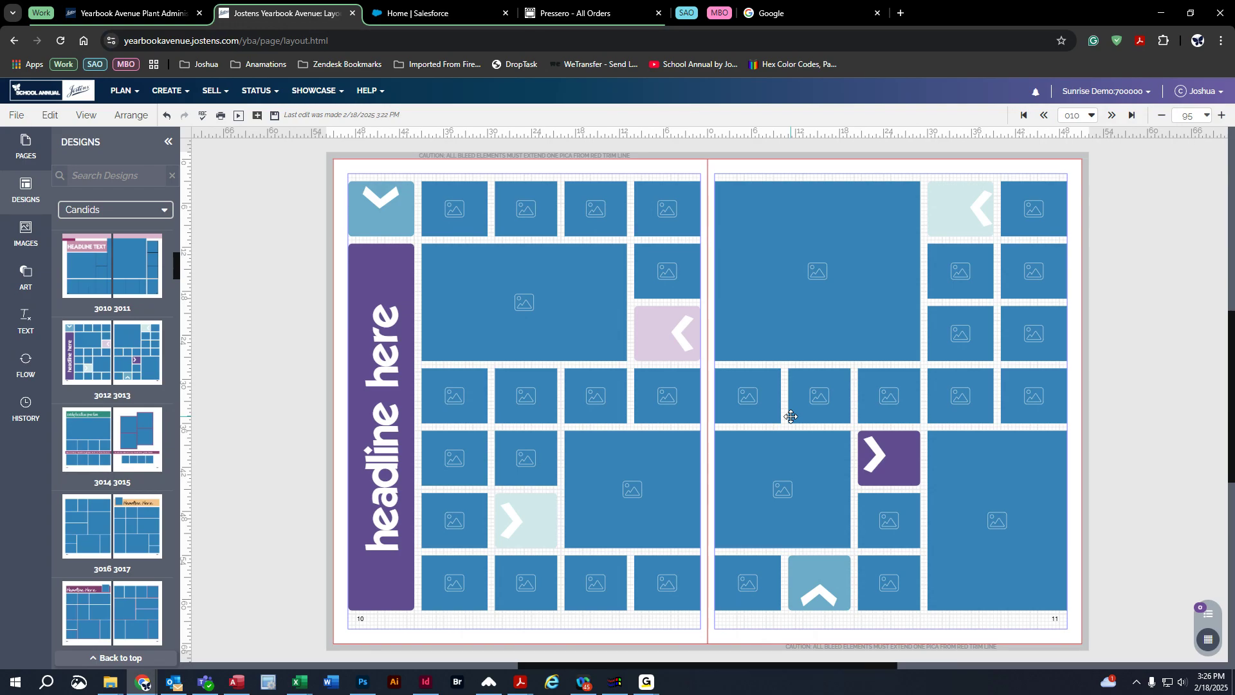
# Save both pages of the spread as a template named "test"
pyautogui.click(33, 202)
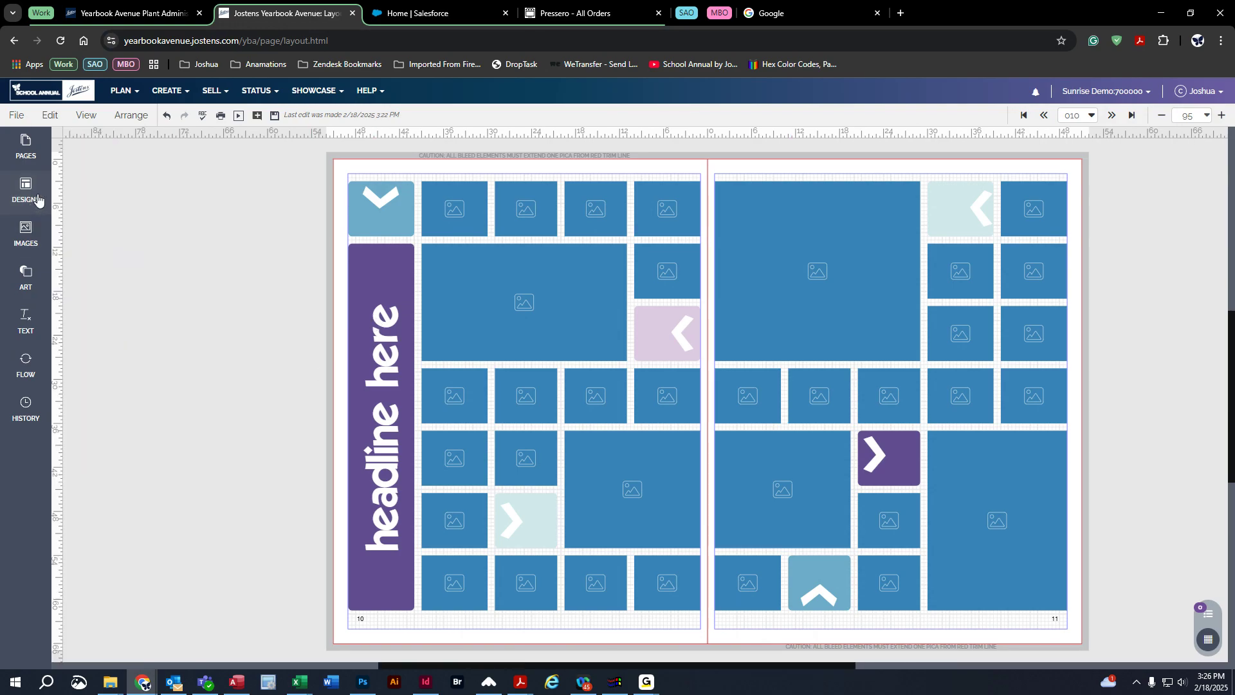
pyautogui.click(16, 119)
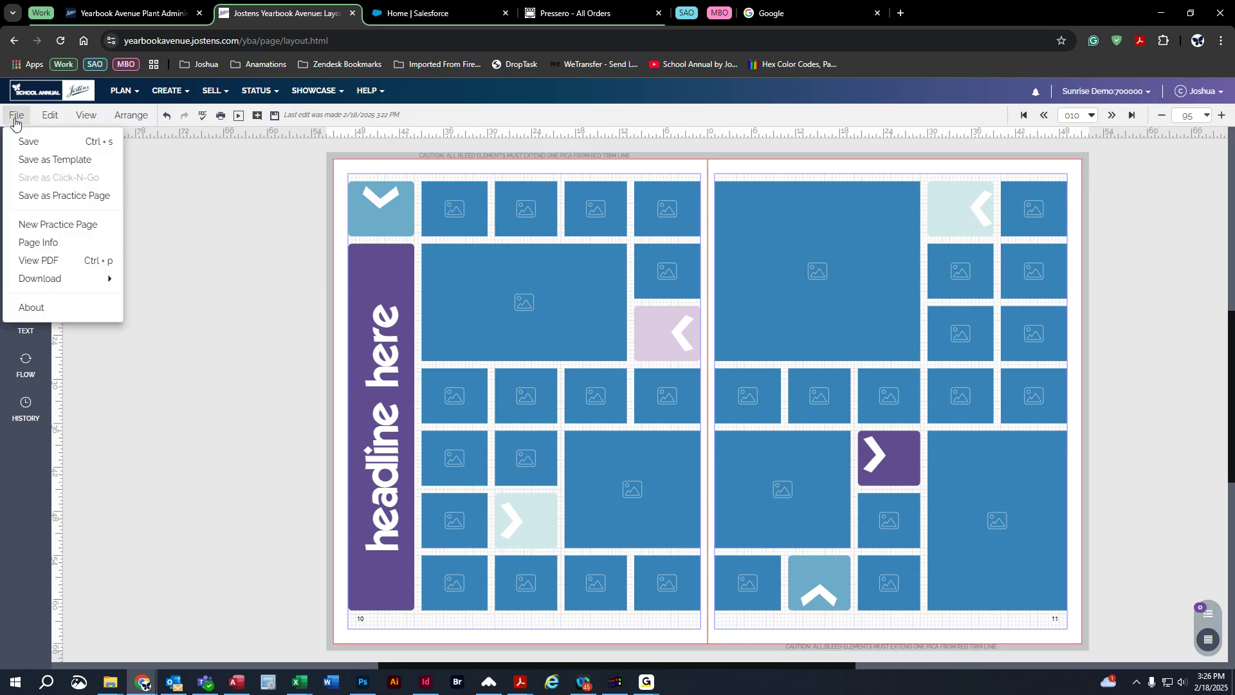
pyautogui.click(39, 161)
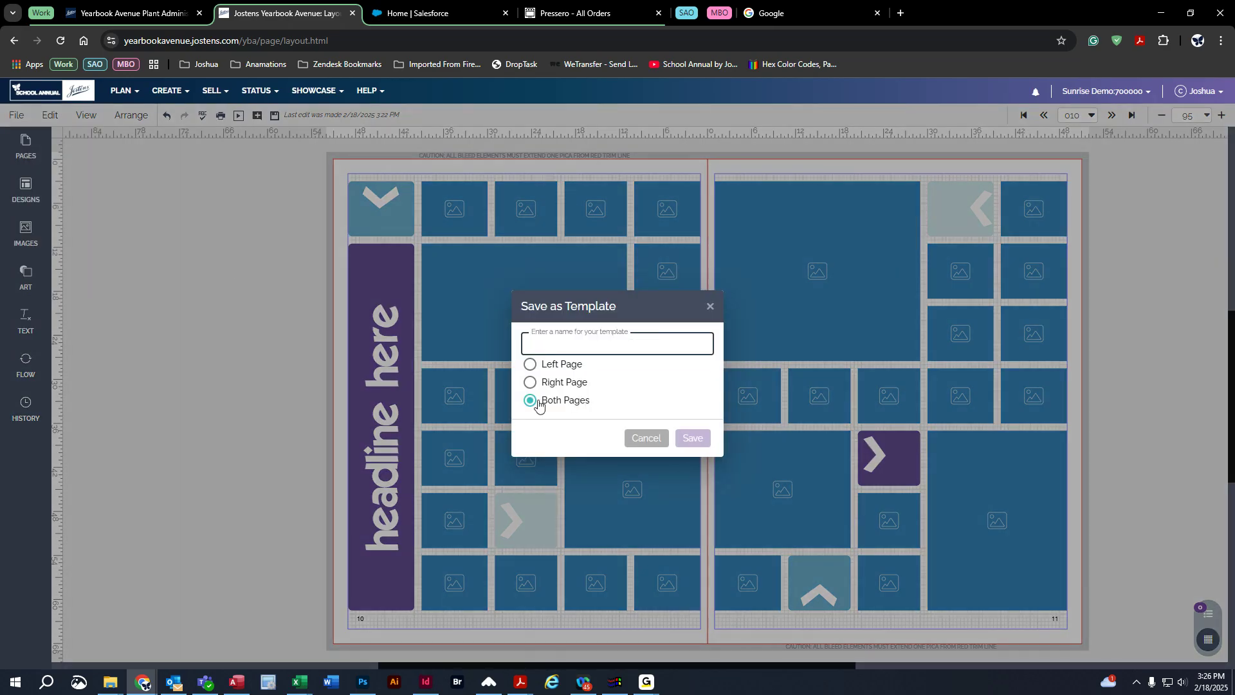
pyautogui.click(530, 364)
pyautogui.click(530, 382)
pyautogui.click(530, 401)
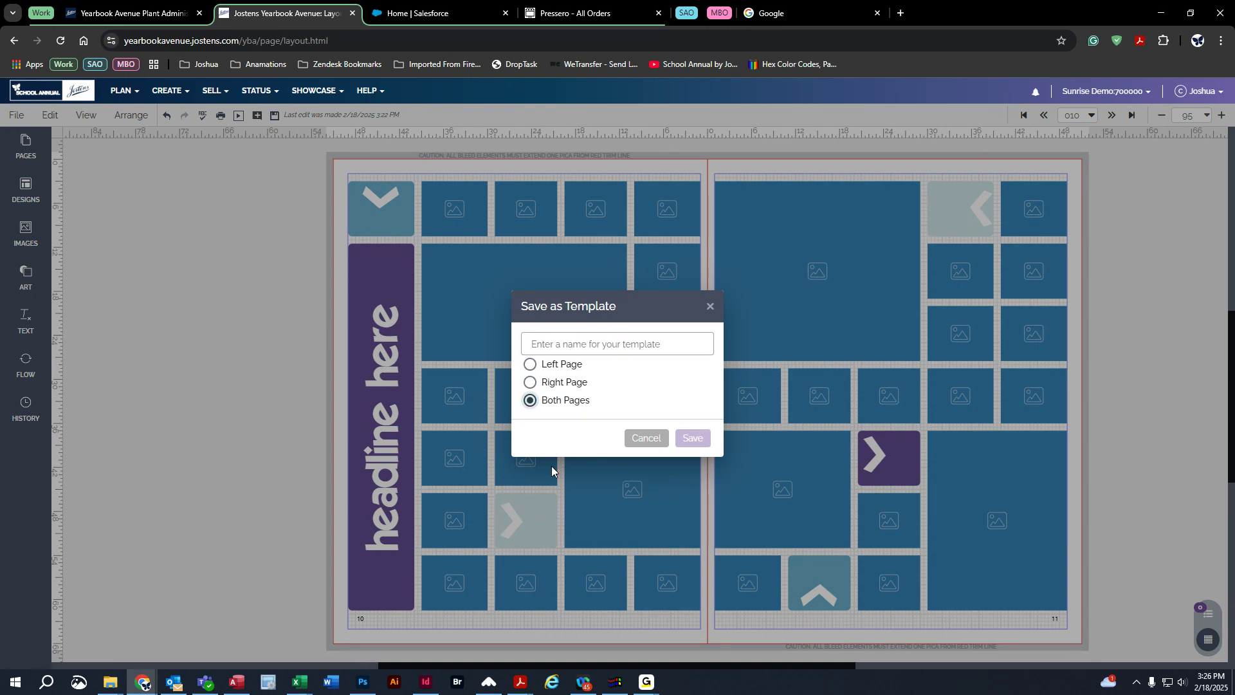
pyautogui.click(573, 343)
pyautogui.click(573, 344)
pyautogui.write('tes')
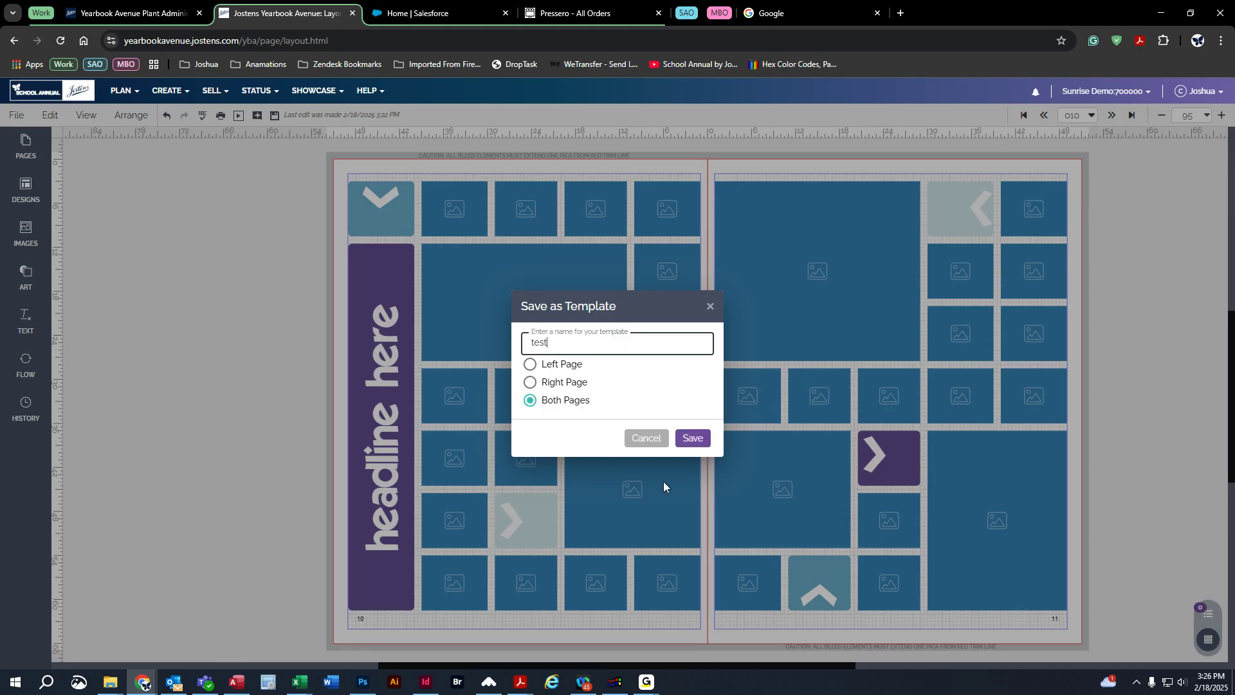
pyautogui.write('t')
pyautogui.click(693, 439)
pyautogui.click(16, 115)
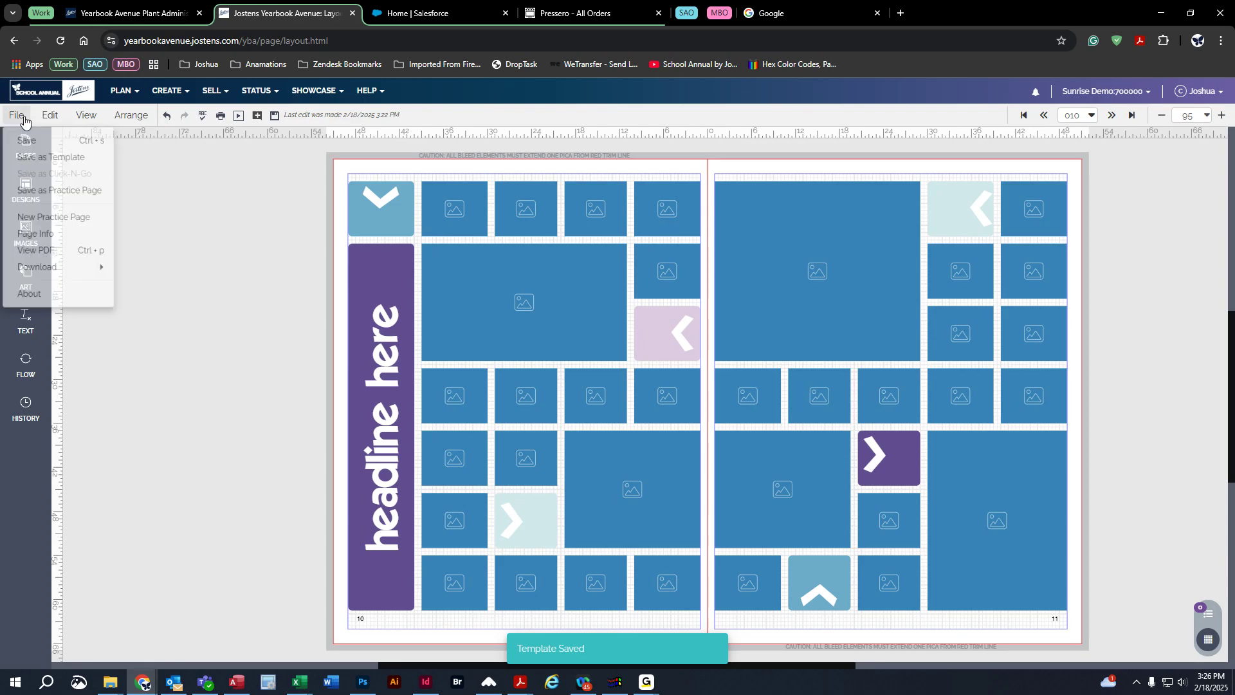
pyautogui.click(52, 163)
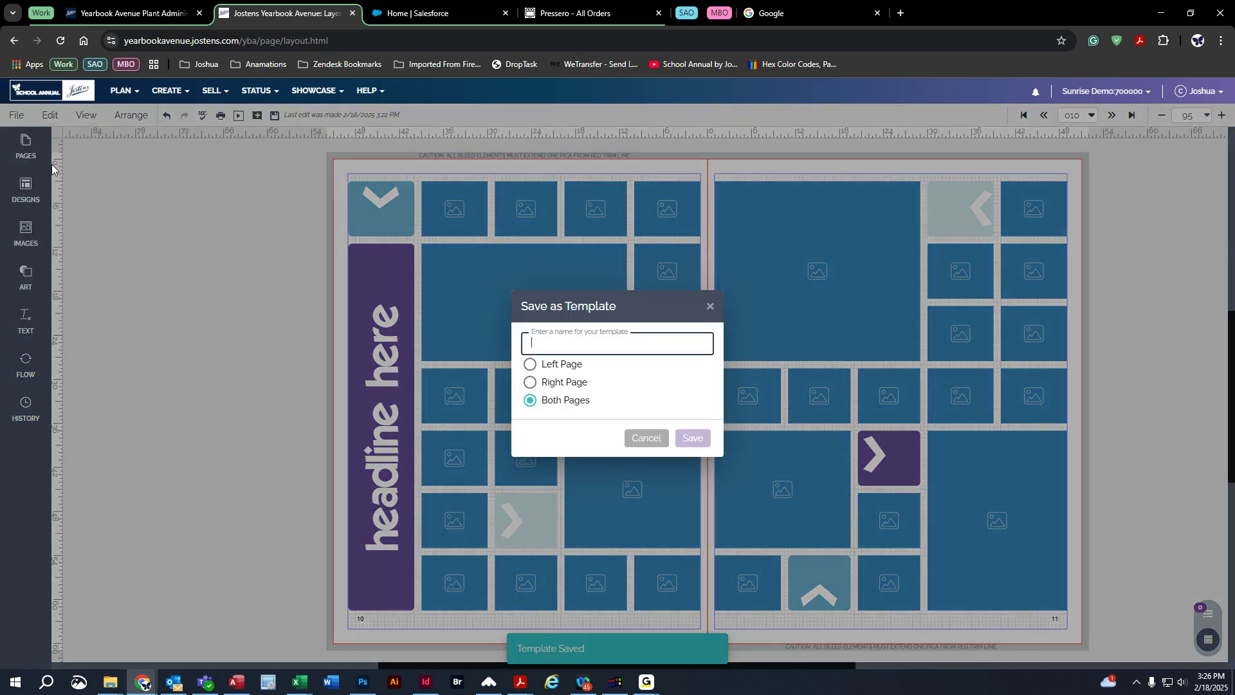
pyautogui.click(530, 364)
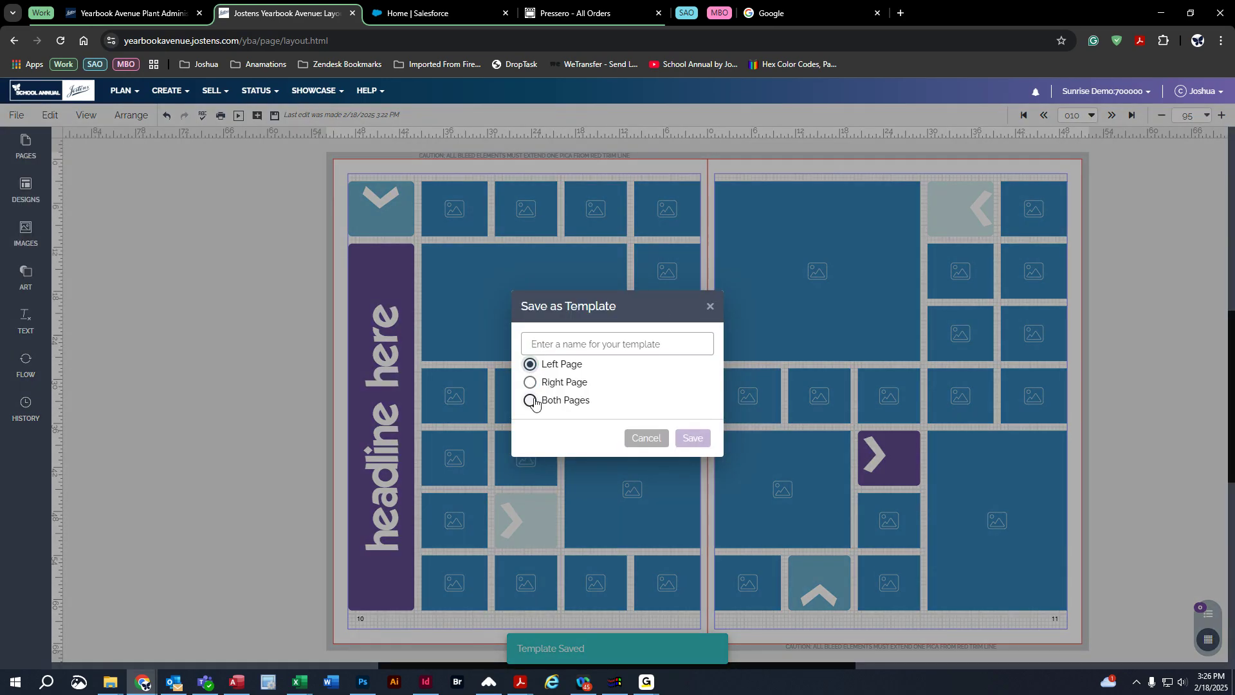
pyautogui.click(530, 382)
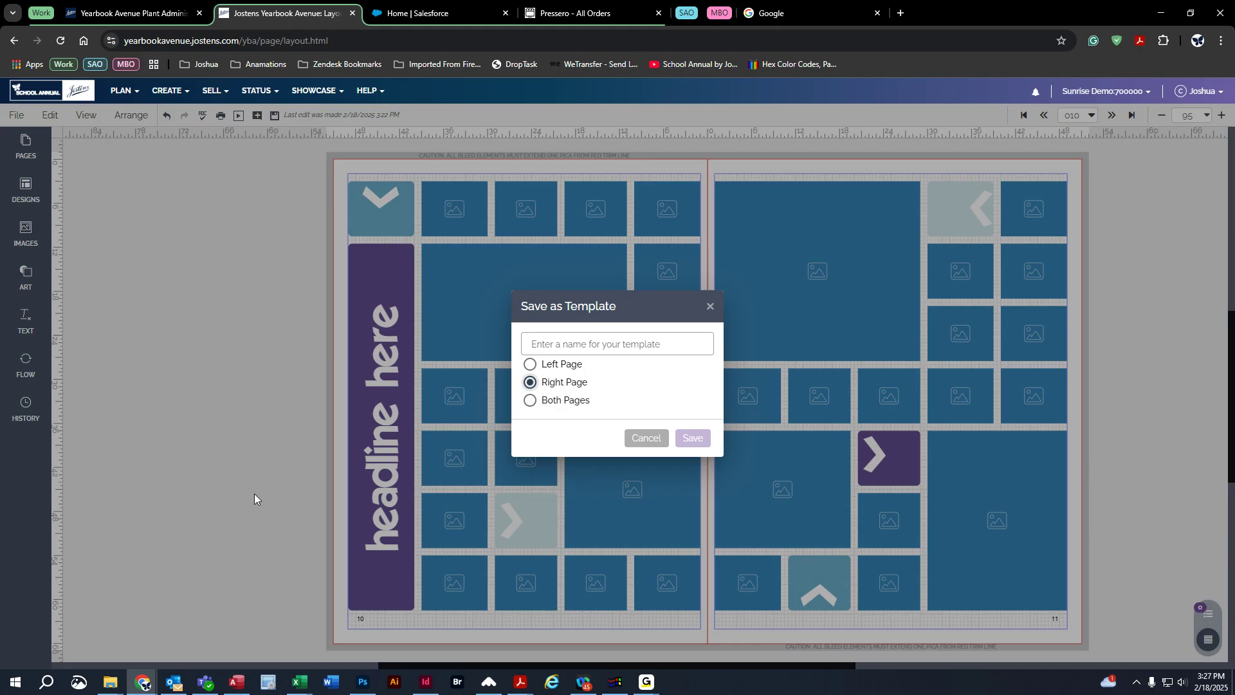
pyautogui.click(646, 437)
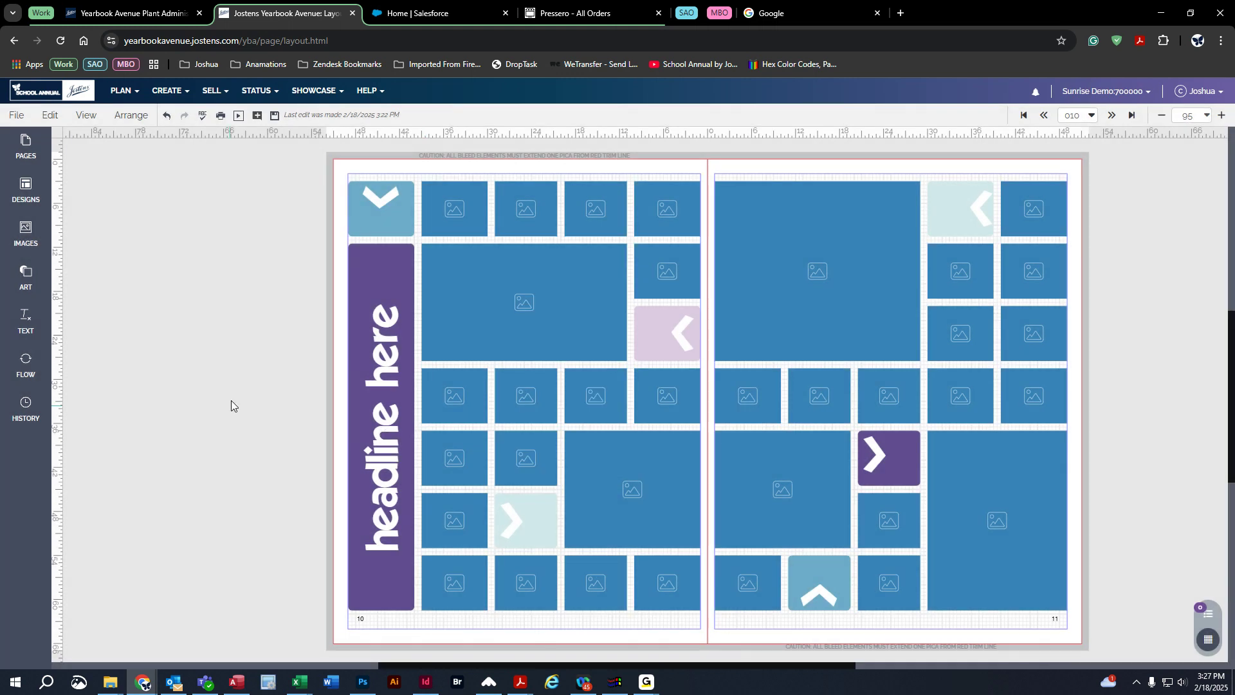
# Show the saved custom designs in the My Templates category
pyautogui.click(17, 116)
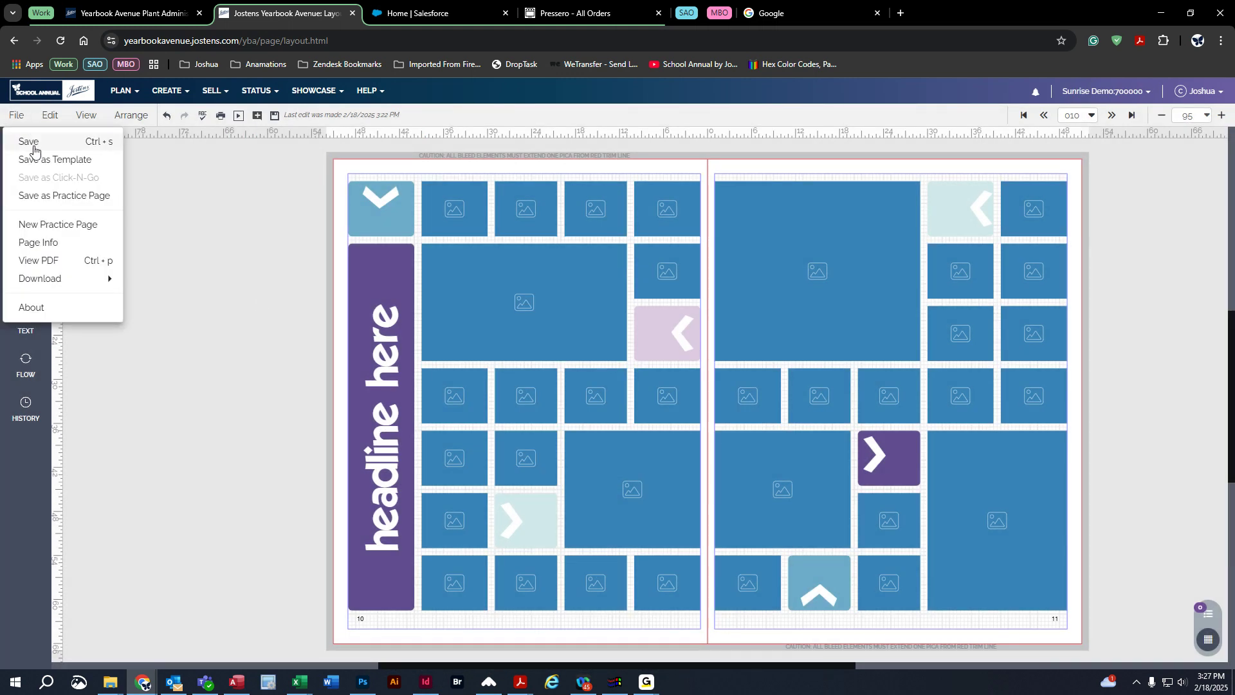
pyautogui.click(29, 142)
pyautogui.click(43, 192)
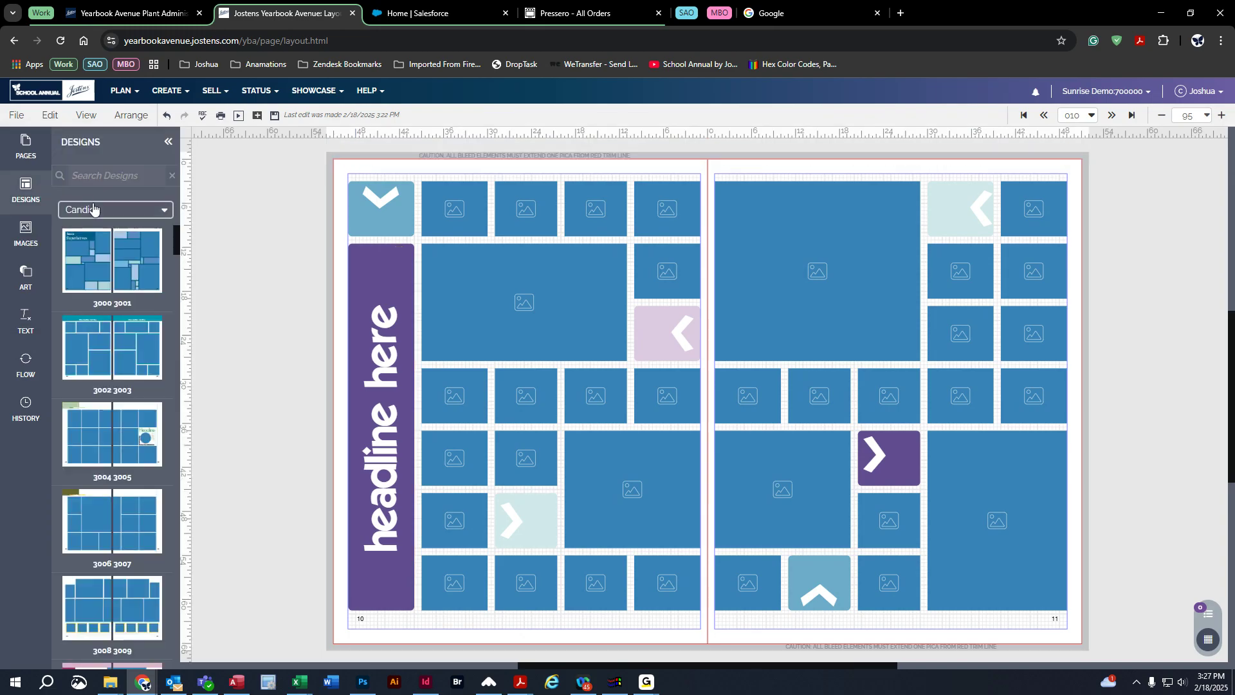
pyautogui.click(165, 212)
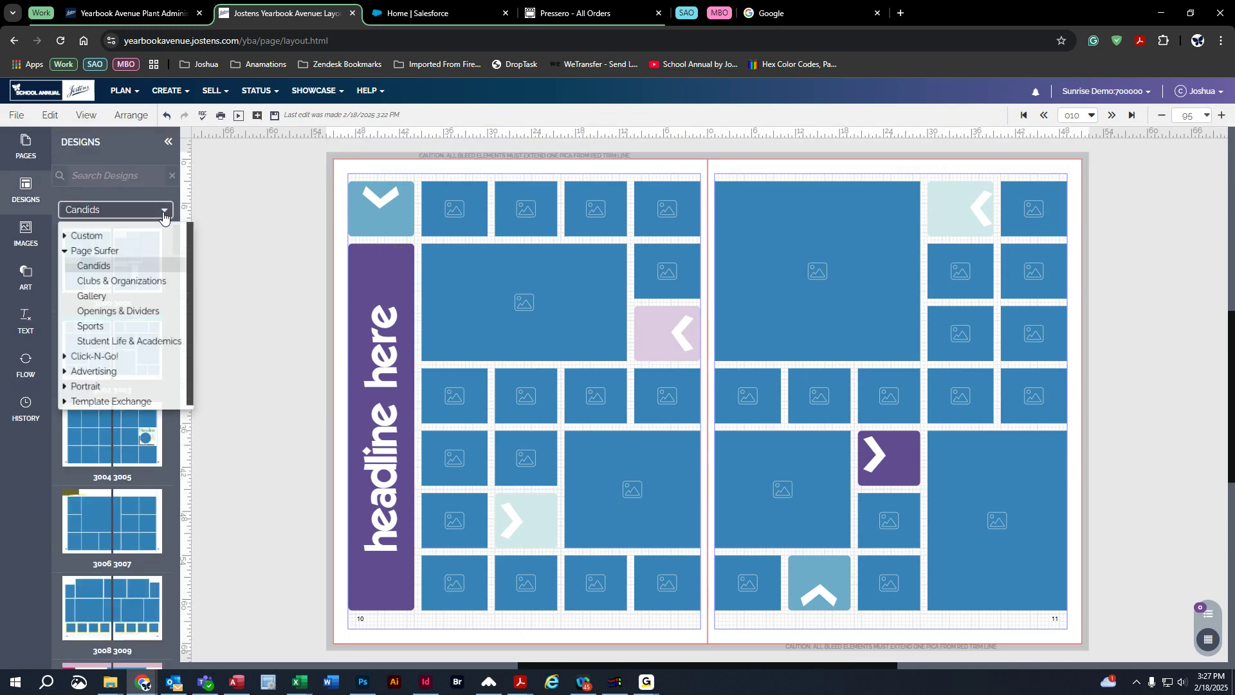
pyautogui.click(65, 237)
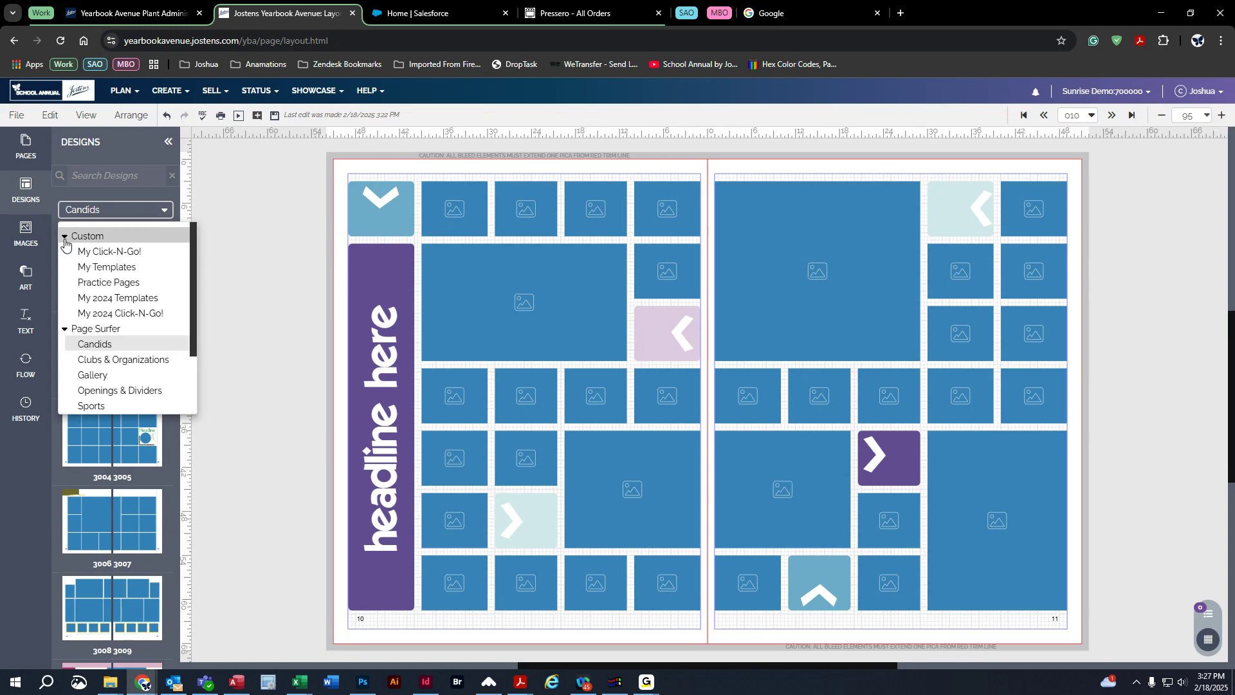
pyautogui.click(101, 263)
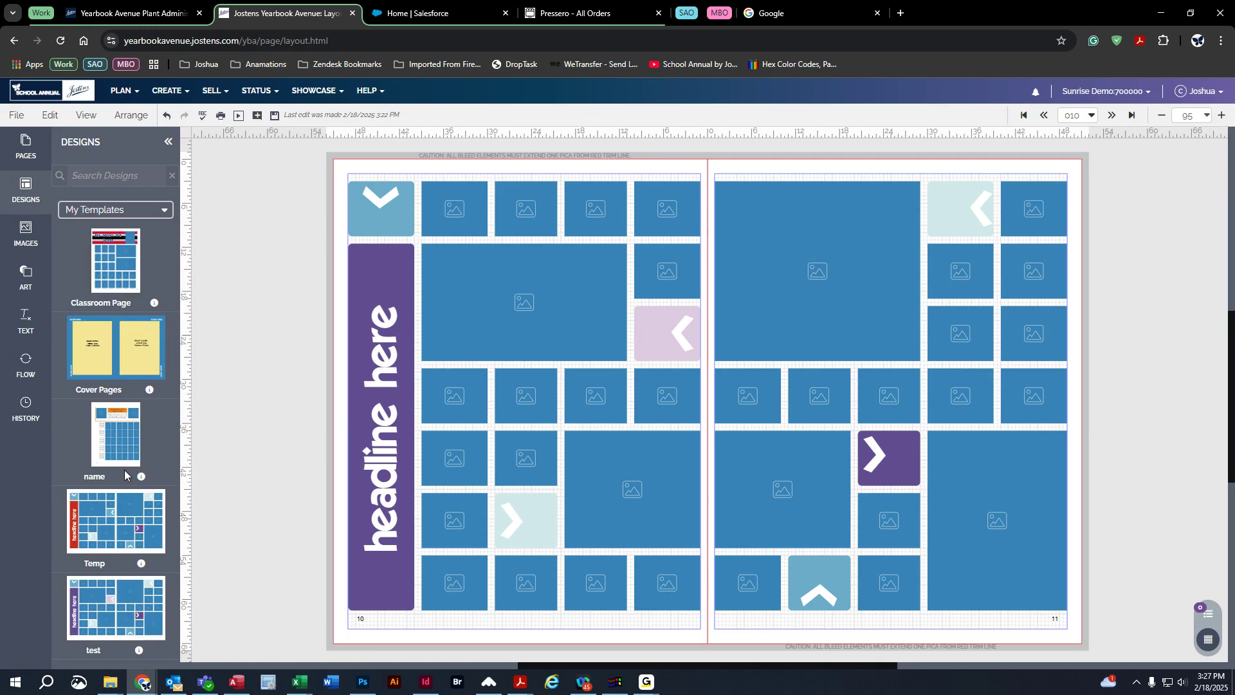
# Try the Classroom Page template on the left page without retaining existing content, and undo it
pyautogui.moveTo(114, 241)
pyautogui.moveTo(114, 241); pyautogui.dragTo(569, 299)
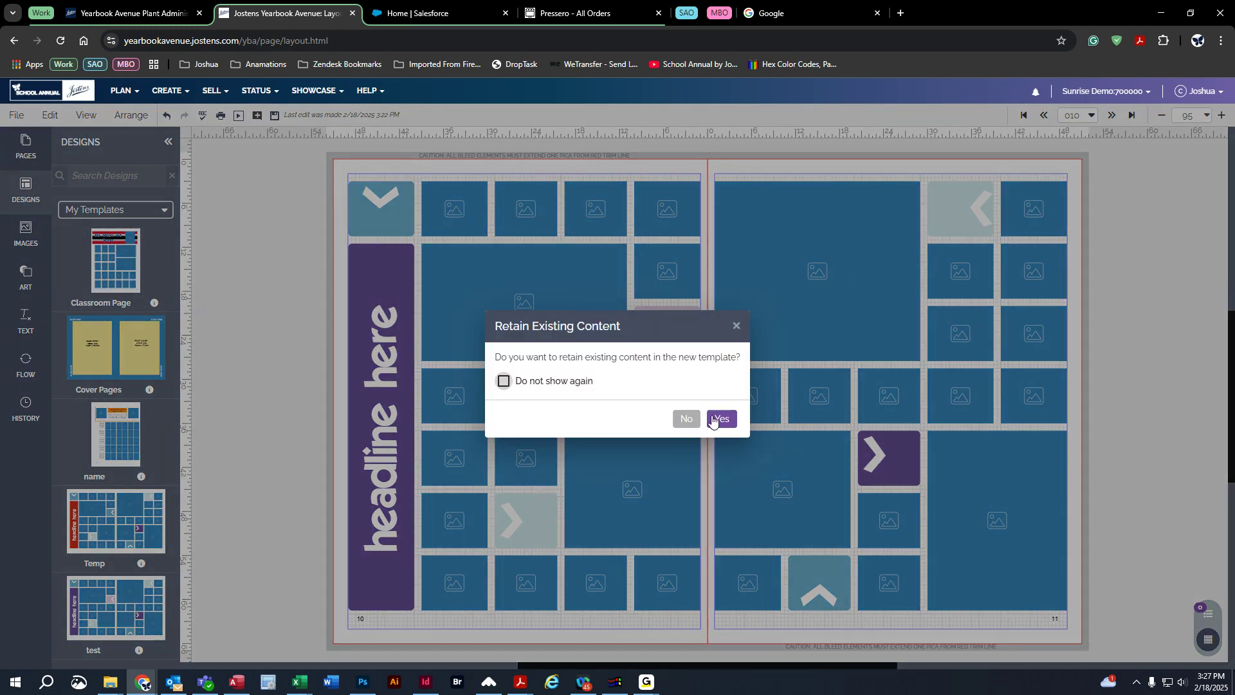
pyautogui.click(685, 419)
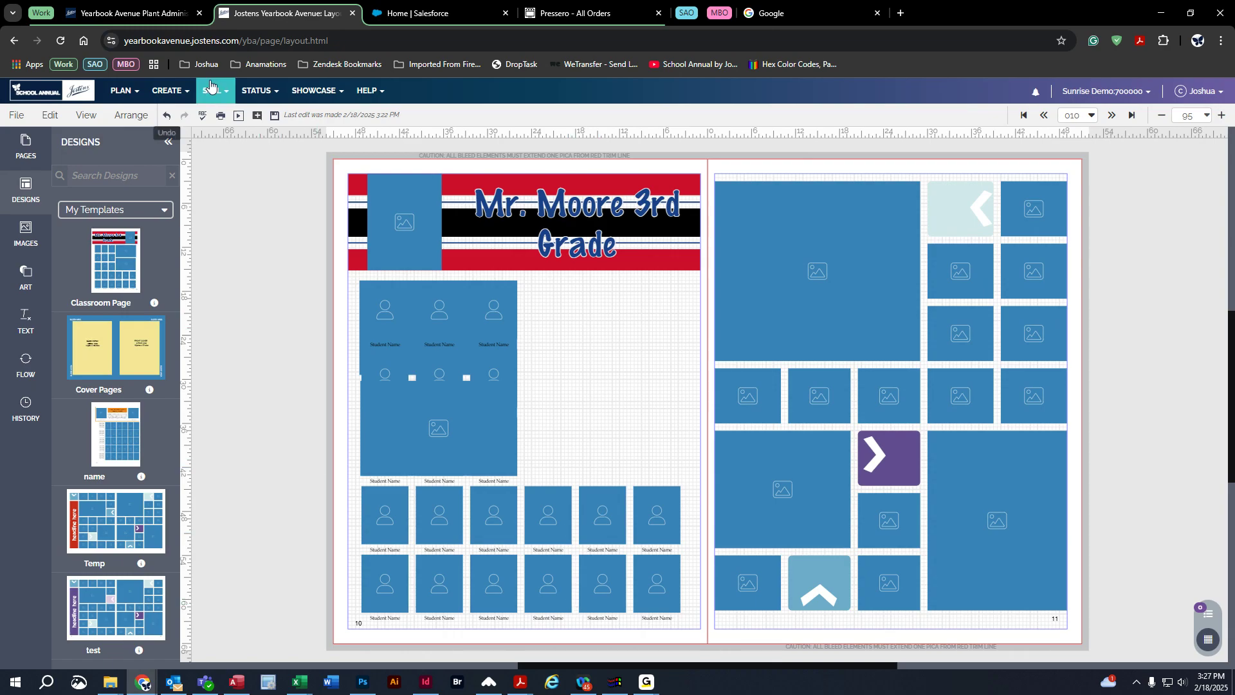
pyautogui.click(167, 115)
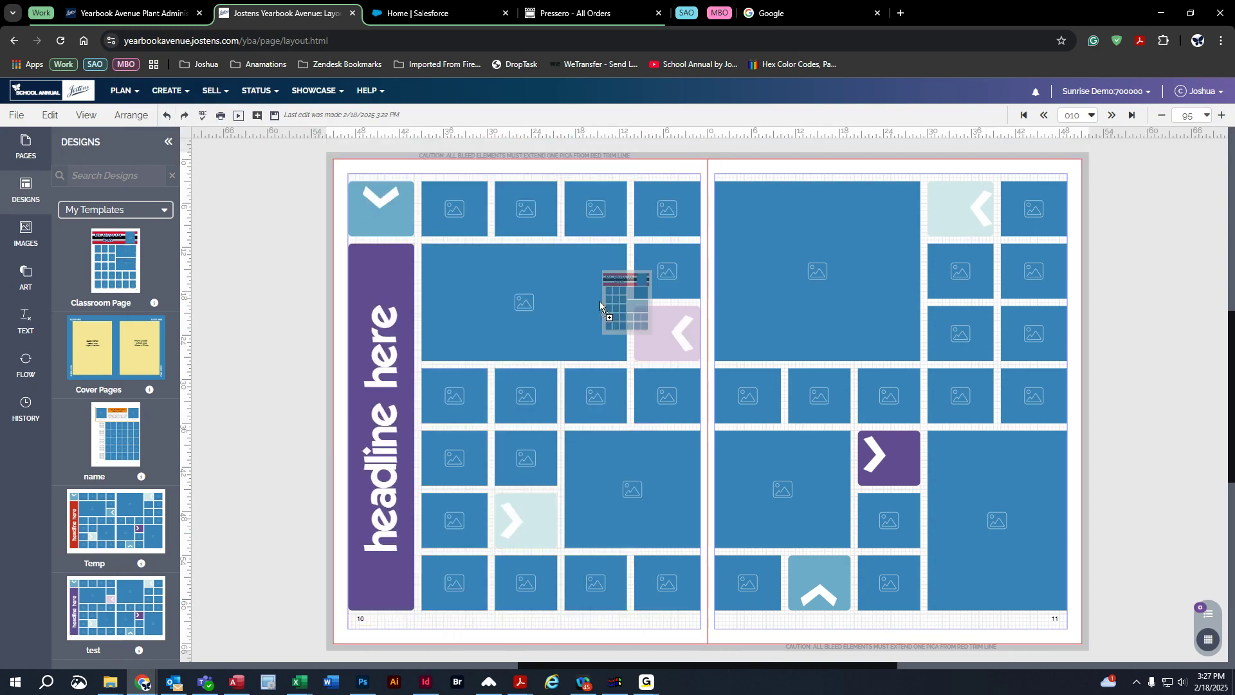
# Apply the Classroom Page template to the left page, retaining existing content, and shift its student portrait grid slightly down and left
pyautogui.moveTo(127, 259); pyautogui.dragTo(650, 345)
pyautogui.click(722, 420)
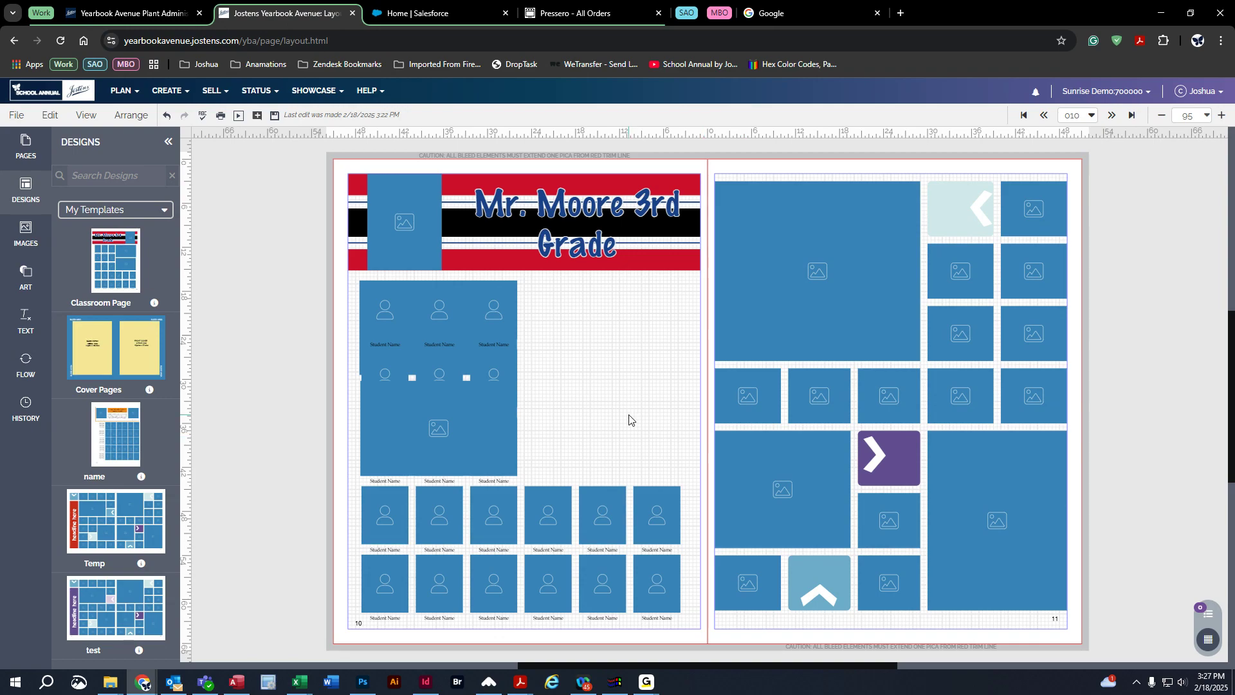
pyautogui.moveTo(464, 386); pyautogui.dragTo(491, 452)
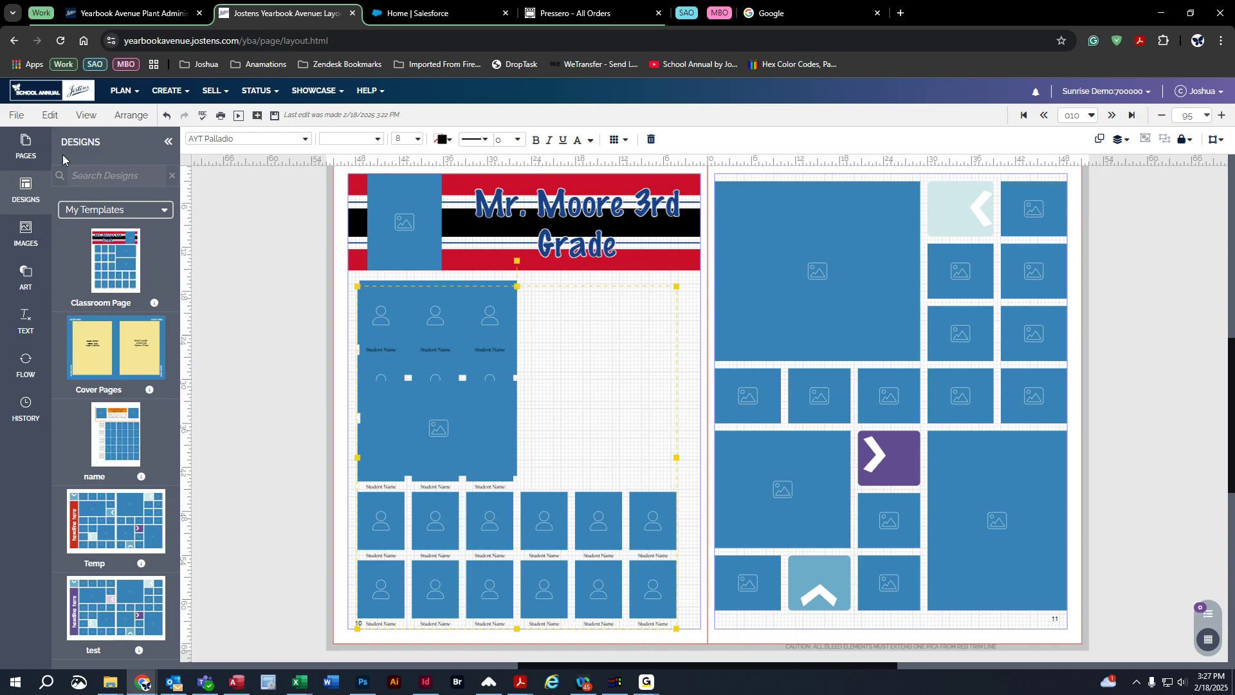
# Reload the page 010 spread from the yearbook's page list, saving its changes first
pyautogui.click(26, 146)
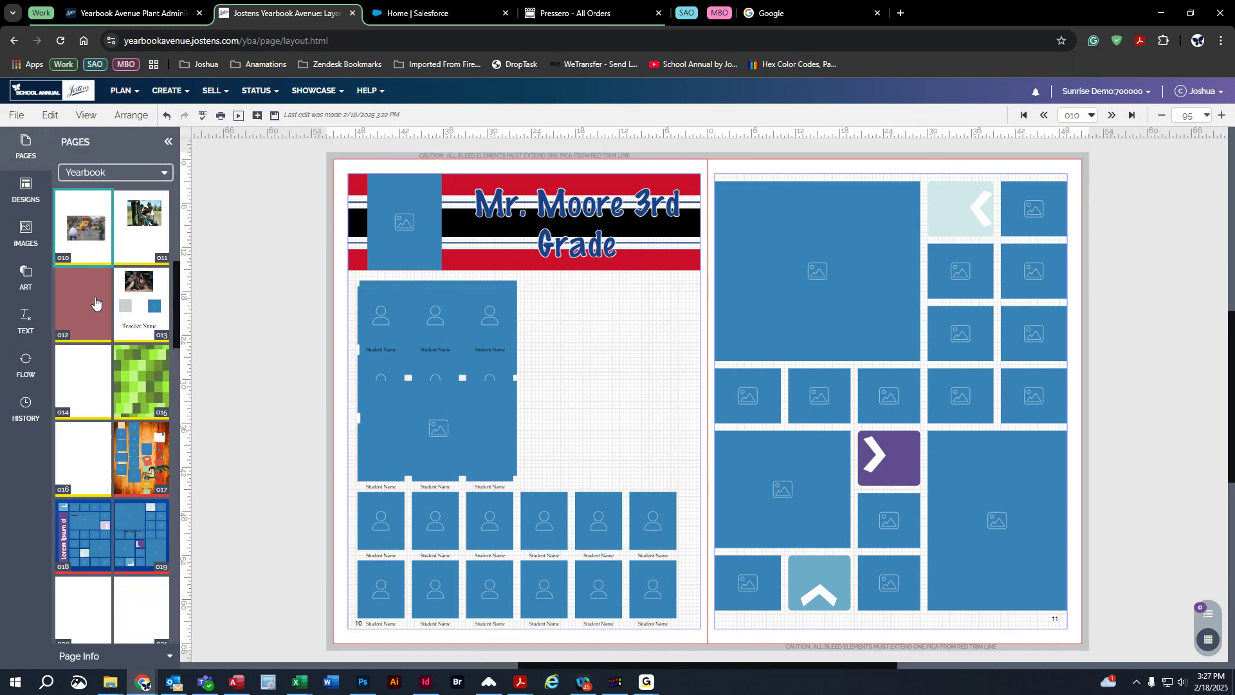
pyautogui.moveTo(95, 302)
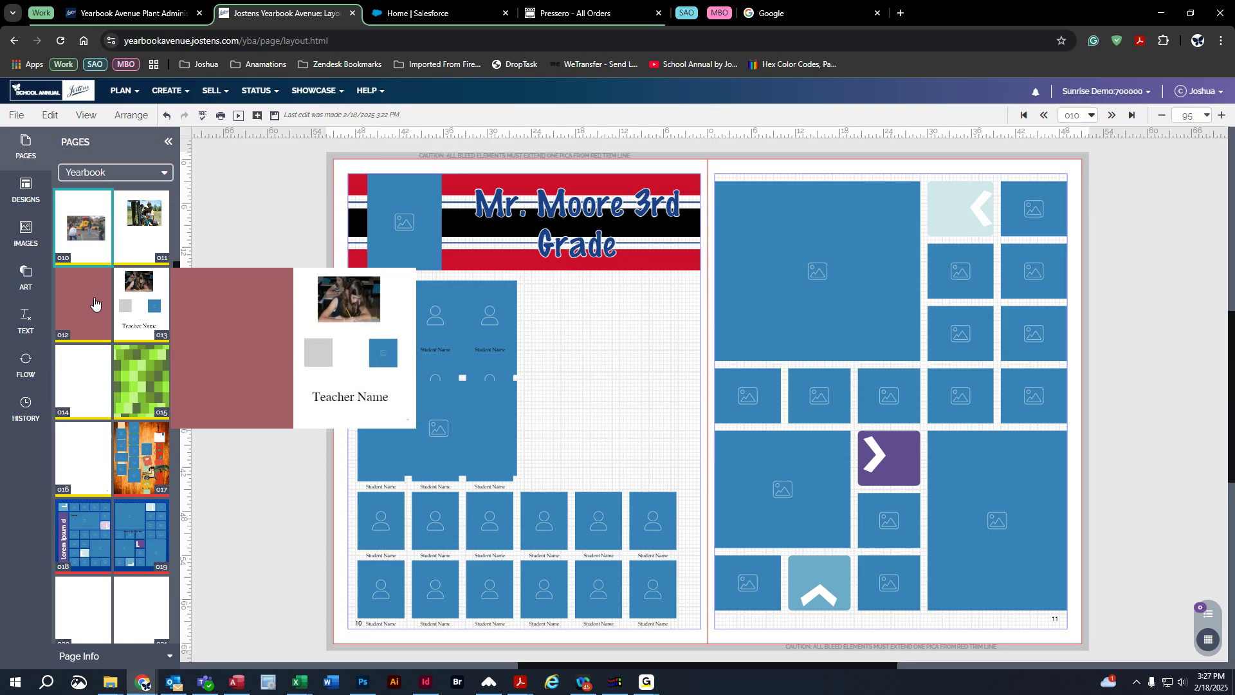
pyautogui.scroll(2, 97, 380)
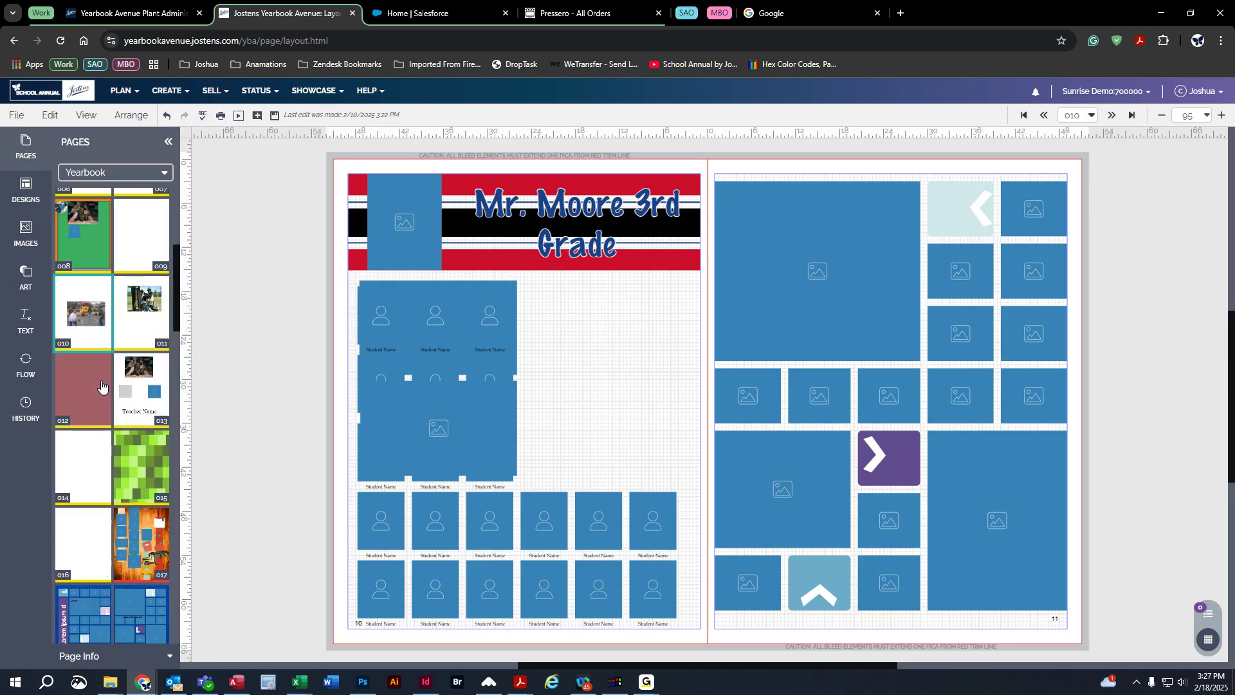
pyautogui.click(76, 342)
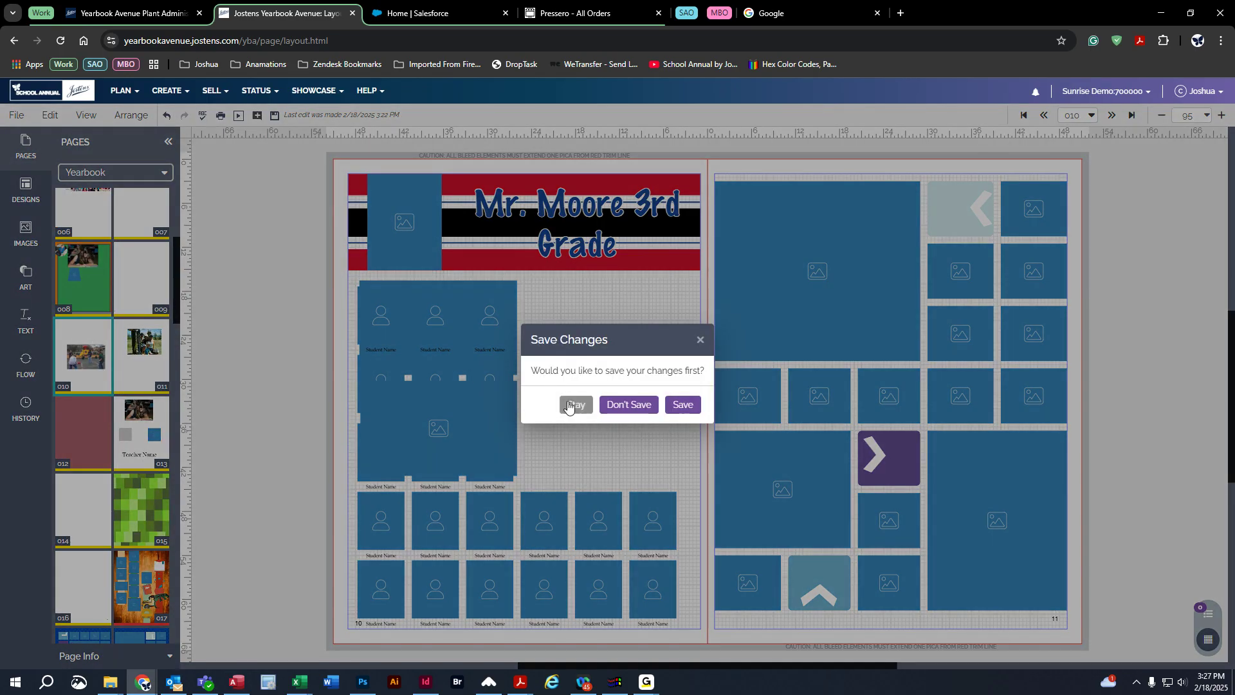
pyautogui.click(682, 405)
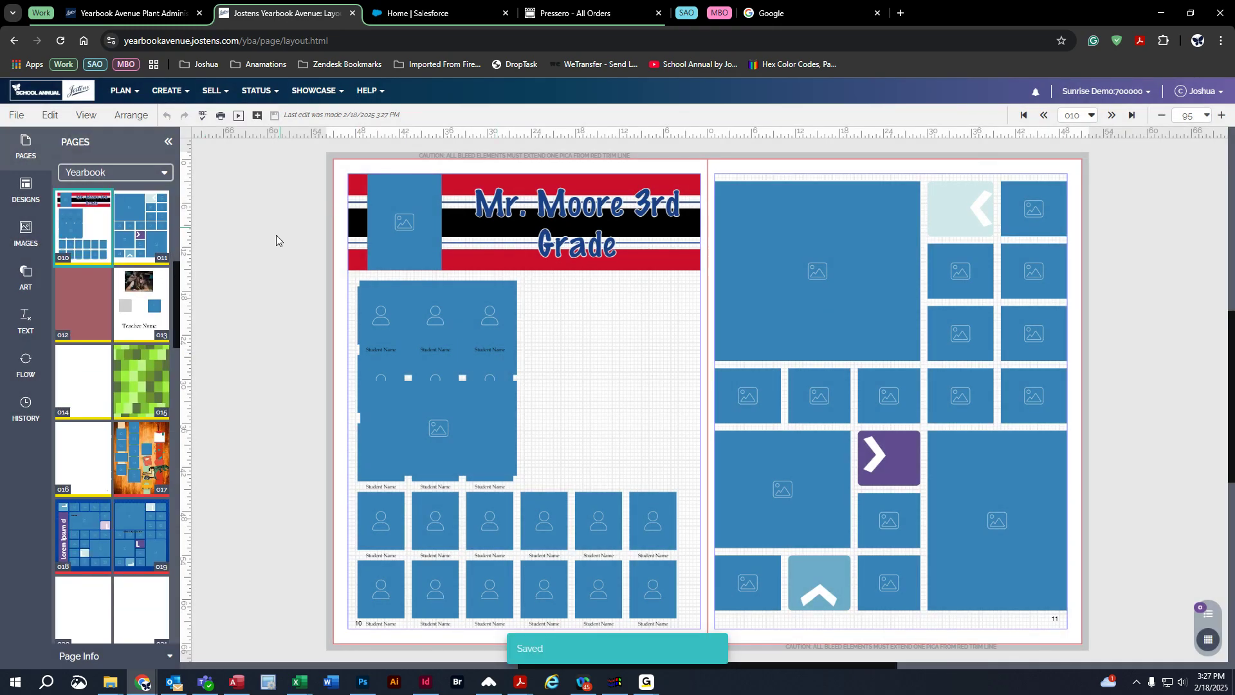
# Delete all content from both pages of the spread and save the spread
pyautogui.moveTo(277, 168); pyautogui.dragTo(1144, 619)
pyautogui.press('Delete')
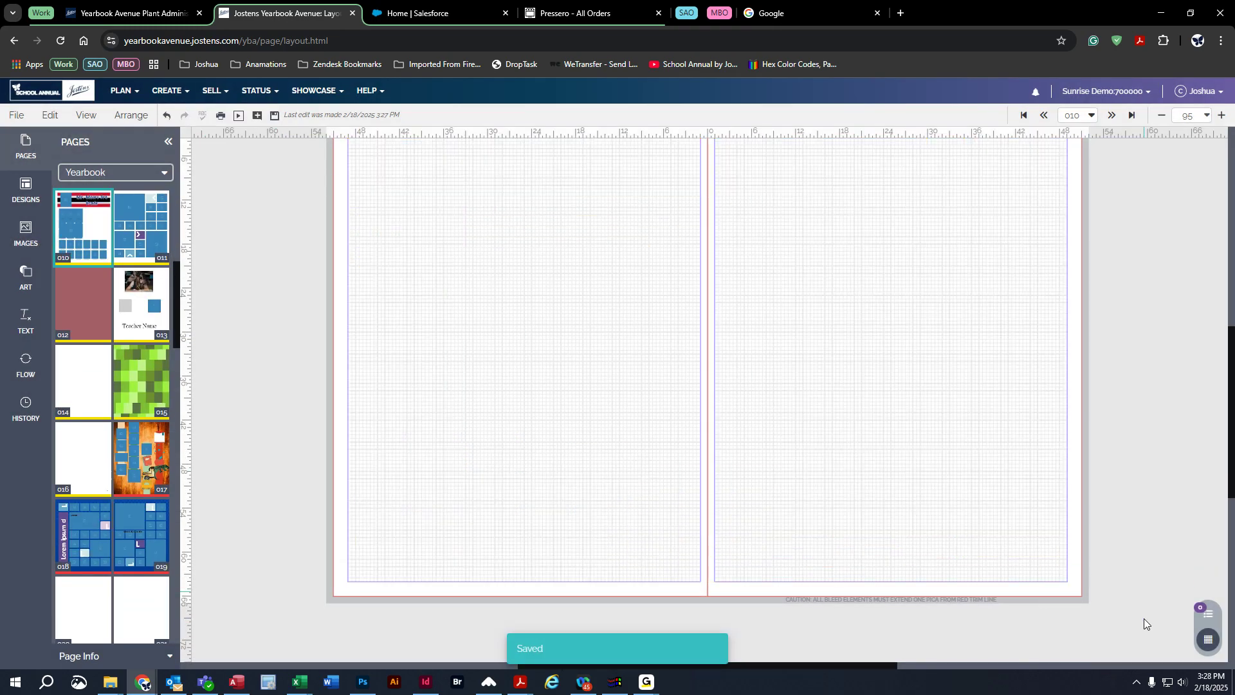
pyautogui.click(275, 115)
pyautogui.scroll(1, 283, 397)
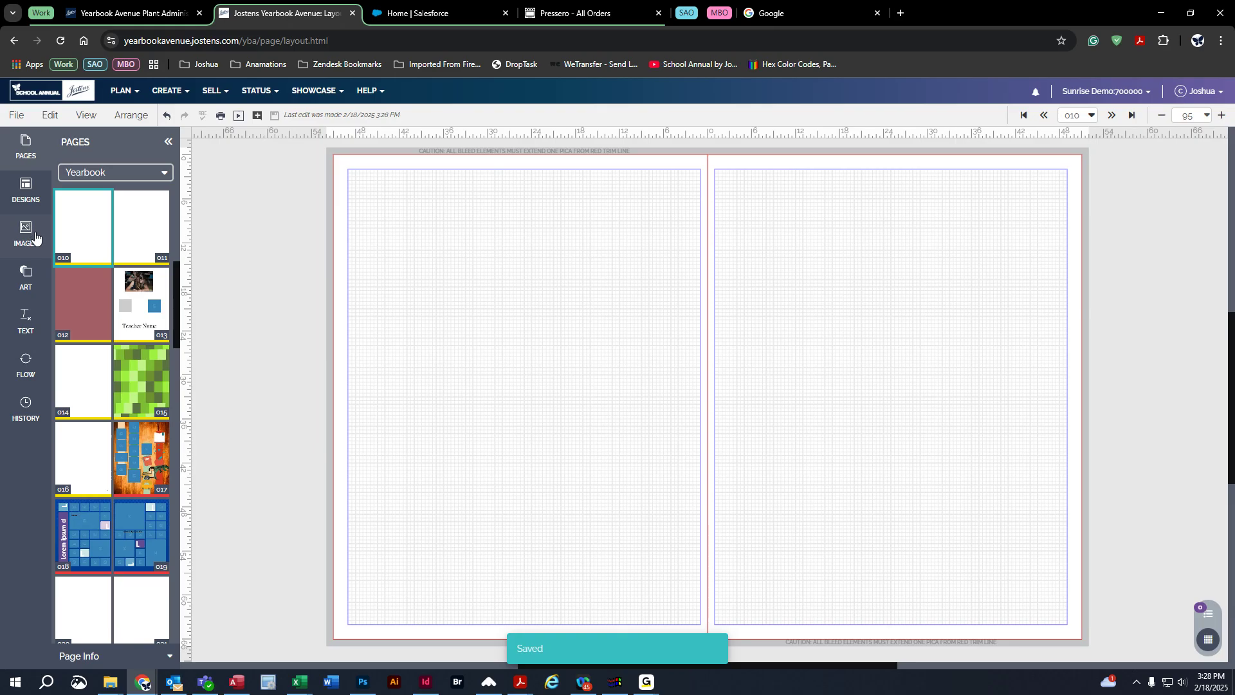
# Examine the Change Background options for the spread with the pages list collapsed
pyautogui.click(46, 116)
pyautogui.click(111, 267)
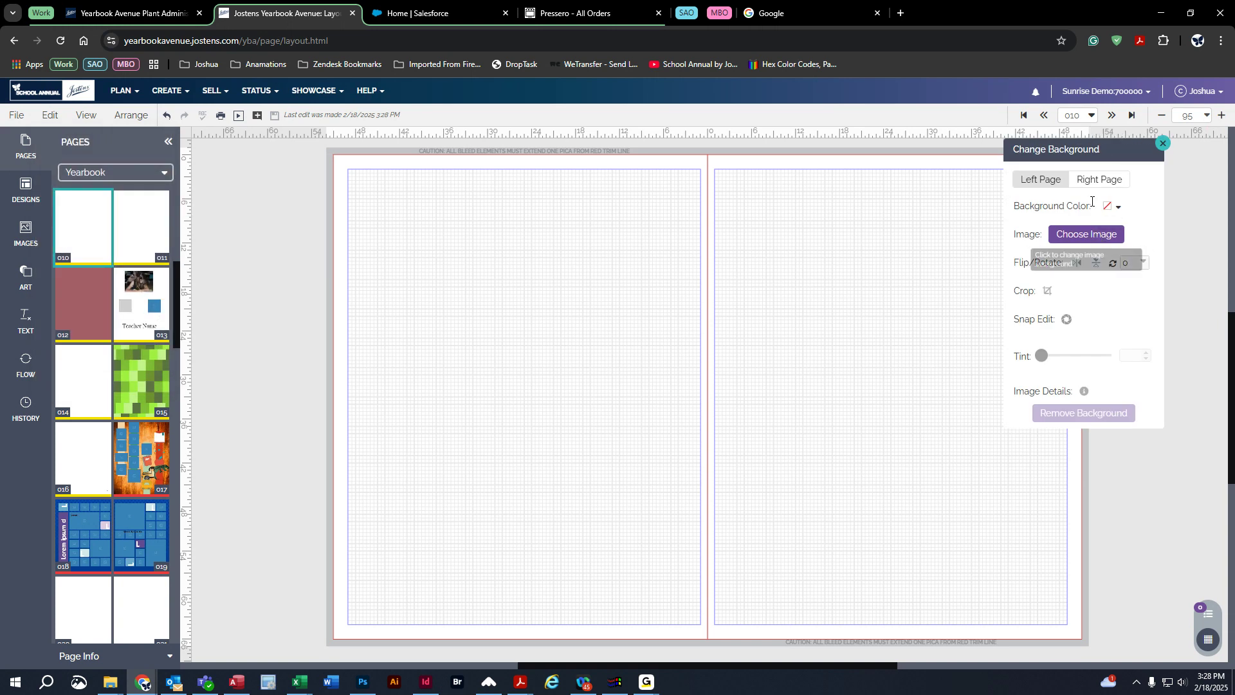
pyautogui.moveTo(1081, 154); pyautogui.dragTo(172, 169)
pyautogui.click(25, 146)
pyautogui.click(277, 167)
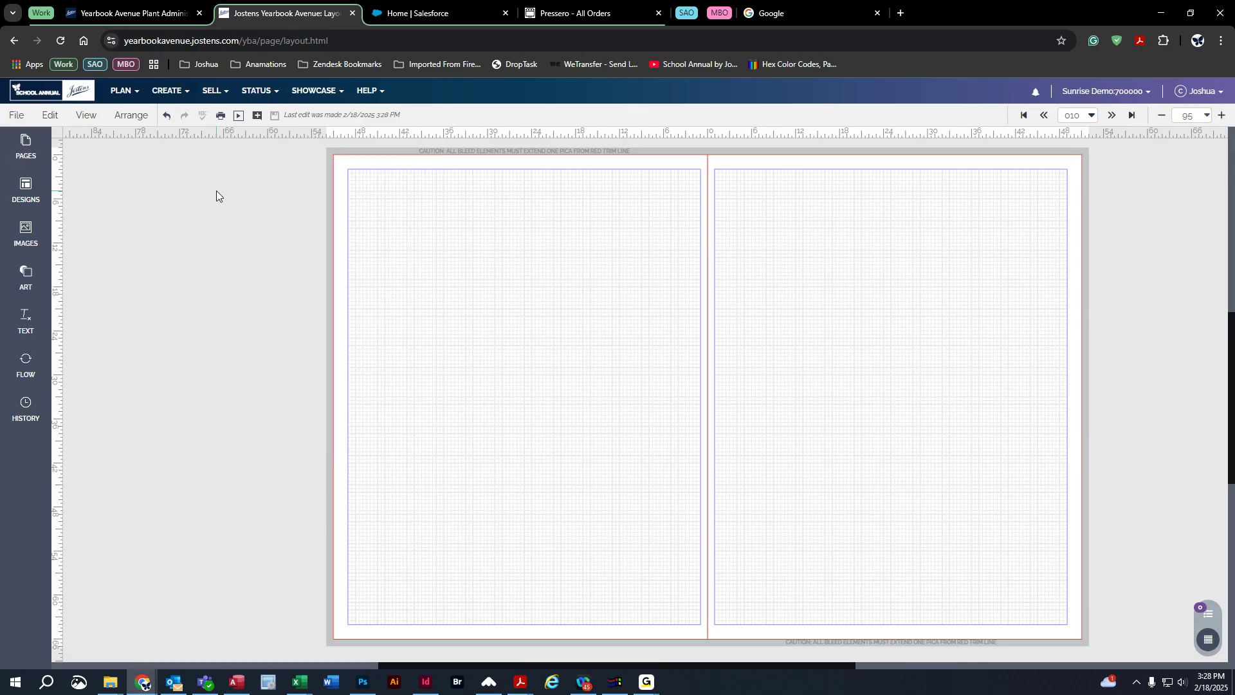
pyautogui.rightClick(168, 220)
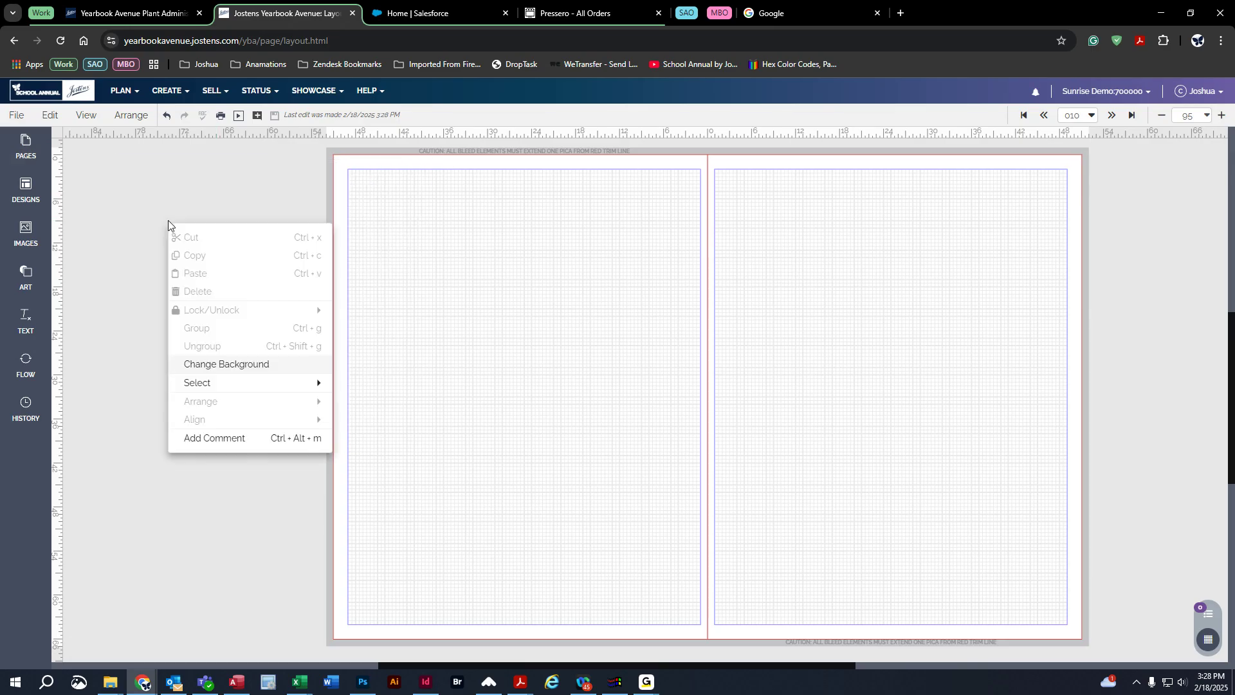
pyautogui.click(220, 366)
pyautogui.moveTo(1067, 149); pyautogui.dragTo(185, 196)
pyautogui.click(281, 191)
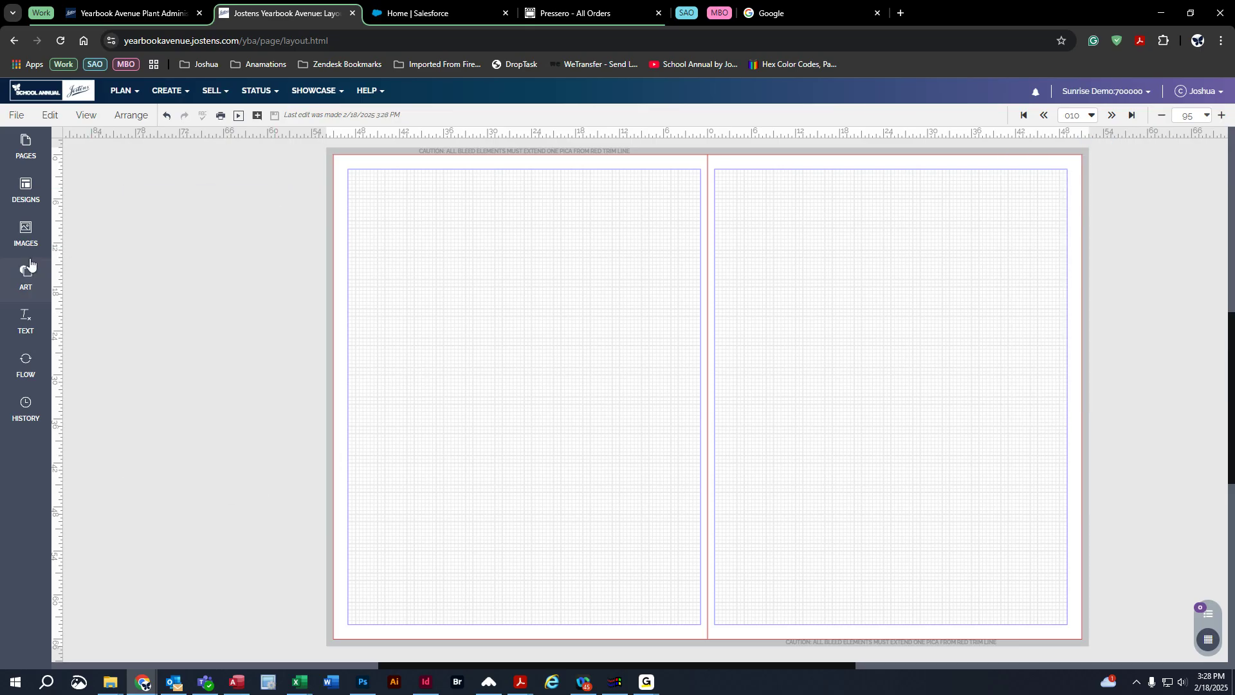
# Apply the faded American flag background art to the left page and the Canadian flag background to the right page
pyautogui.click(26, 278)
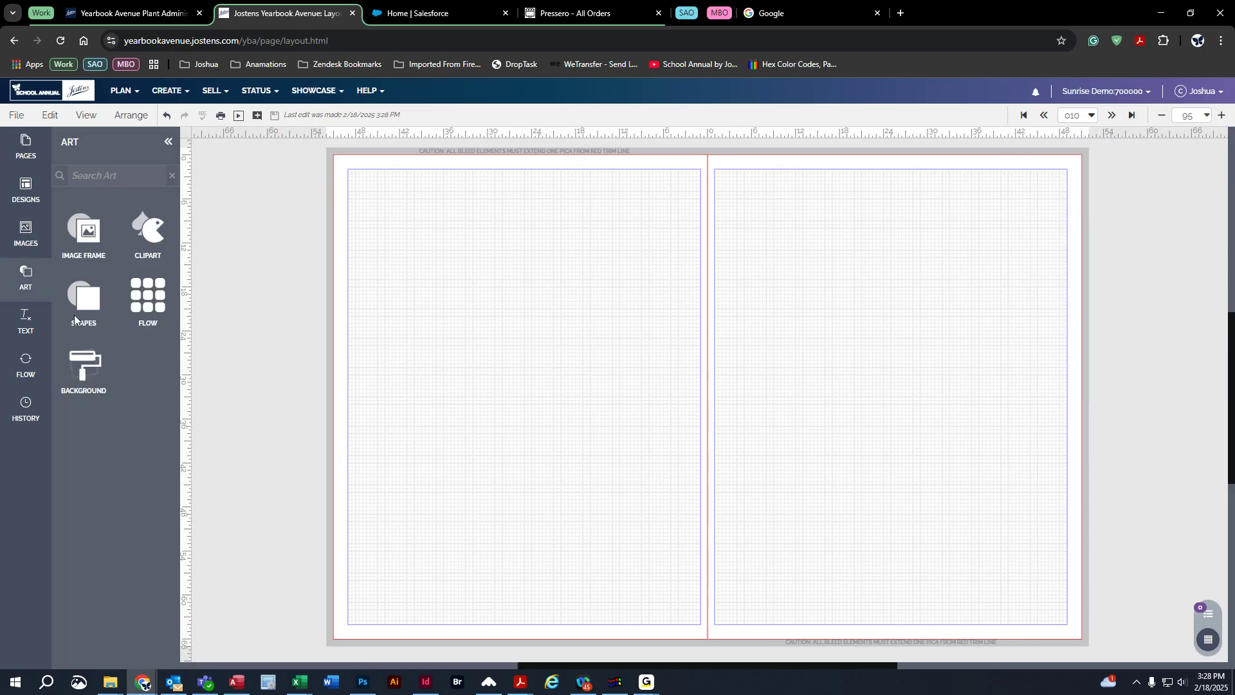
pyautogui.click(88, 377)
pyautogui.scroll(-5, 128, 438)
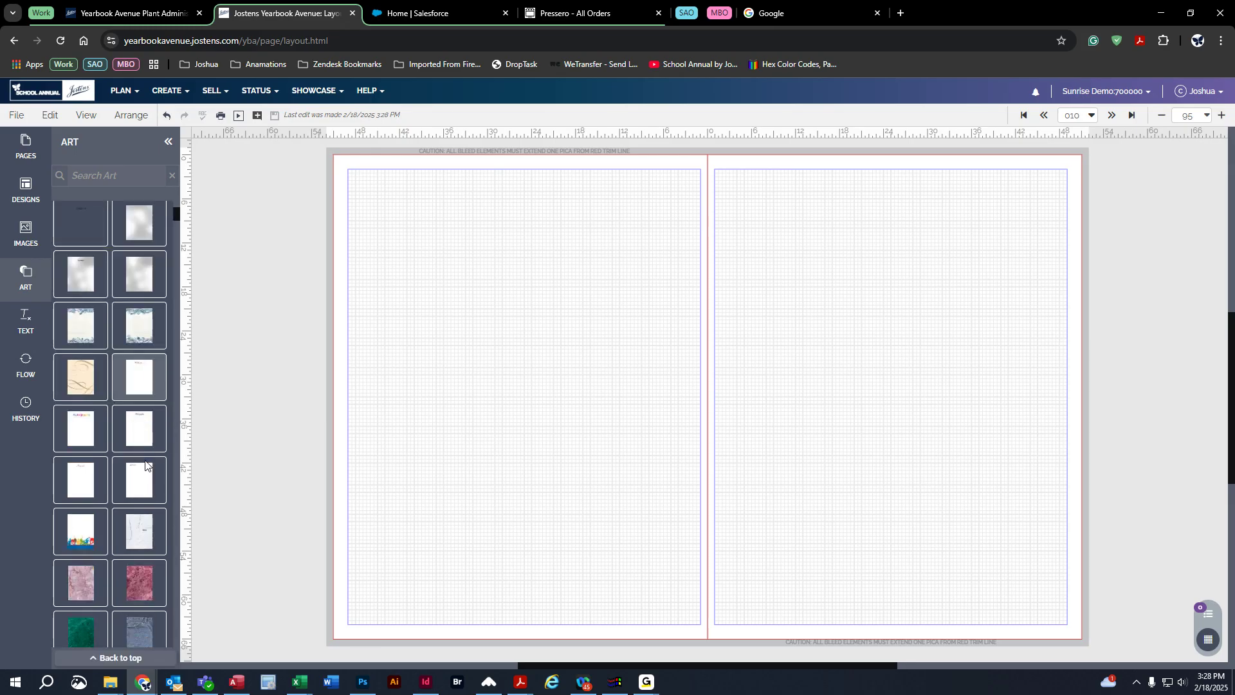
pyautogui.scroll(-15, 143, 458)
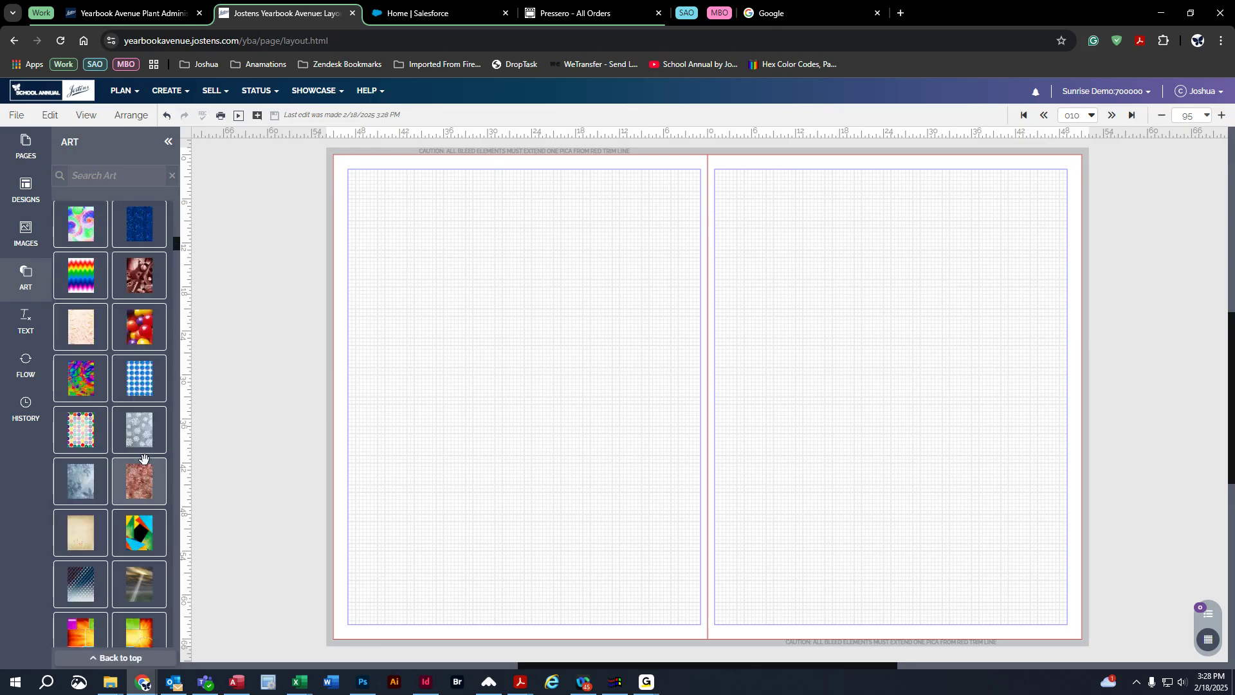
pyautogui.scroll(-15, 144, 461)
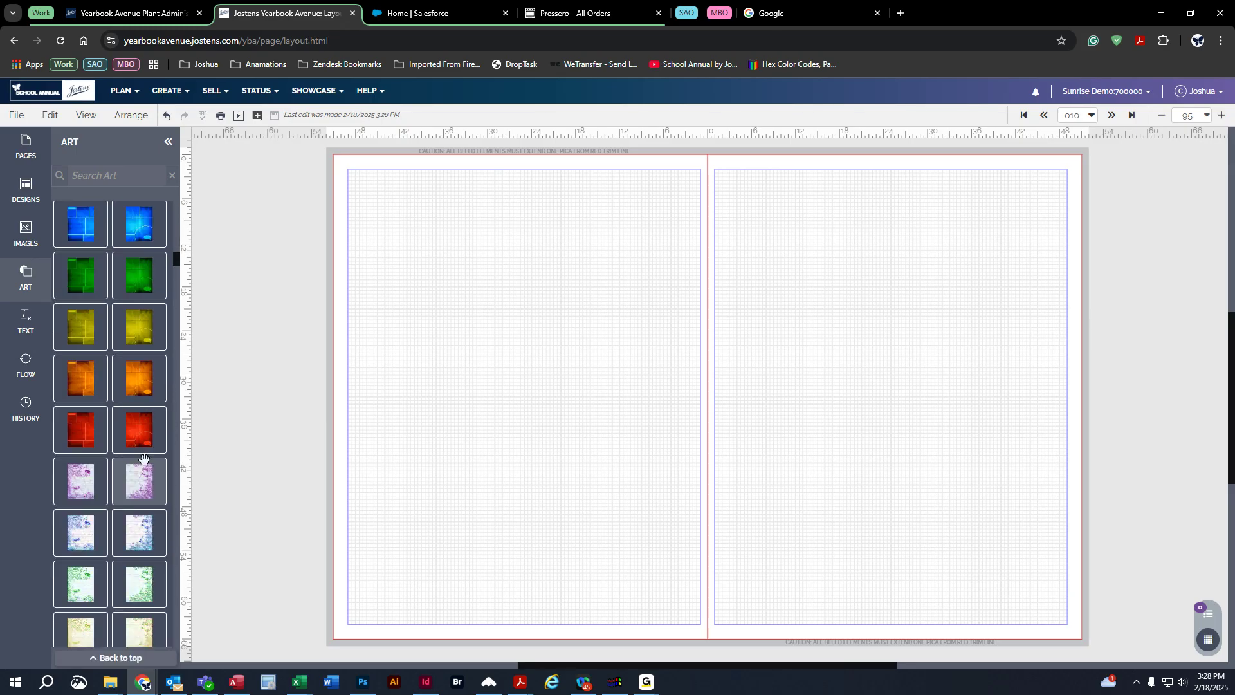
pyautogui.scroll(-10, 143, 458)
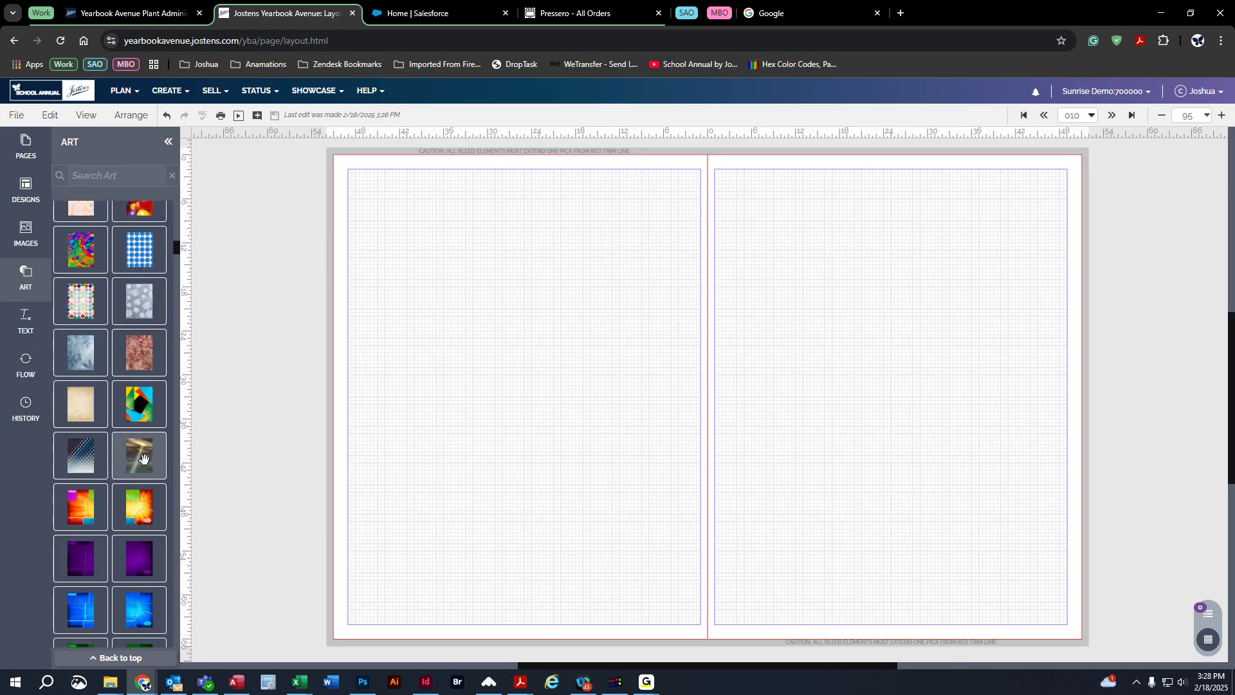
pyautogui.scroll(-8, 143, 458)
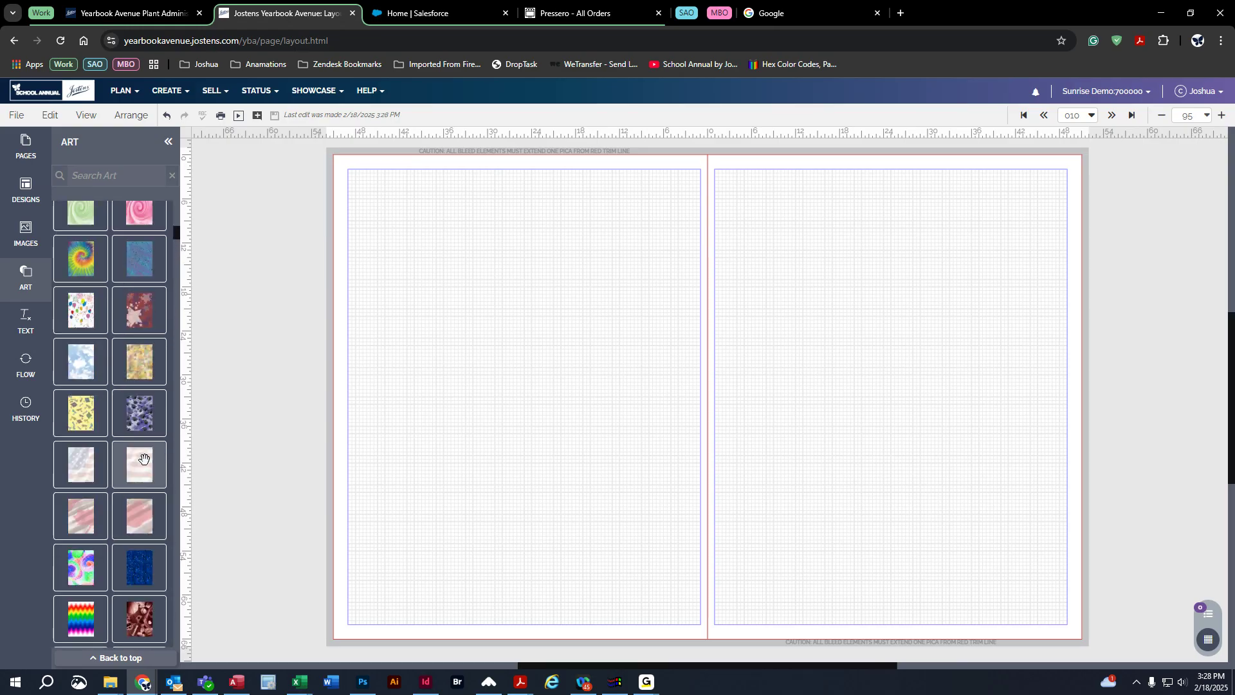
pyautogui.scroll(-3, 143, 458)
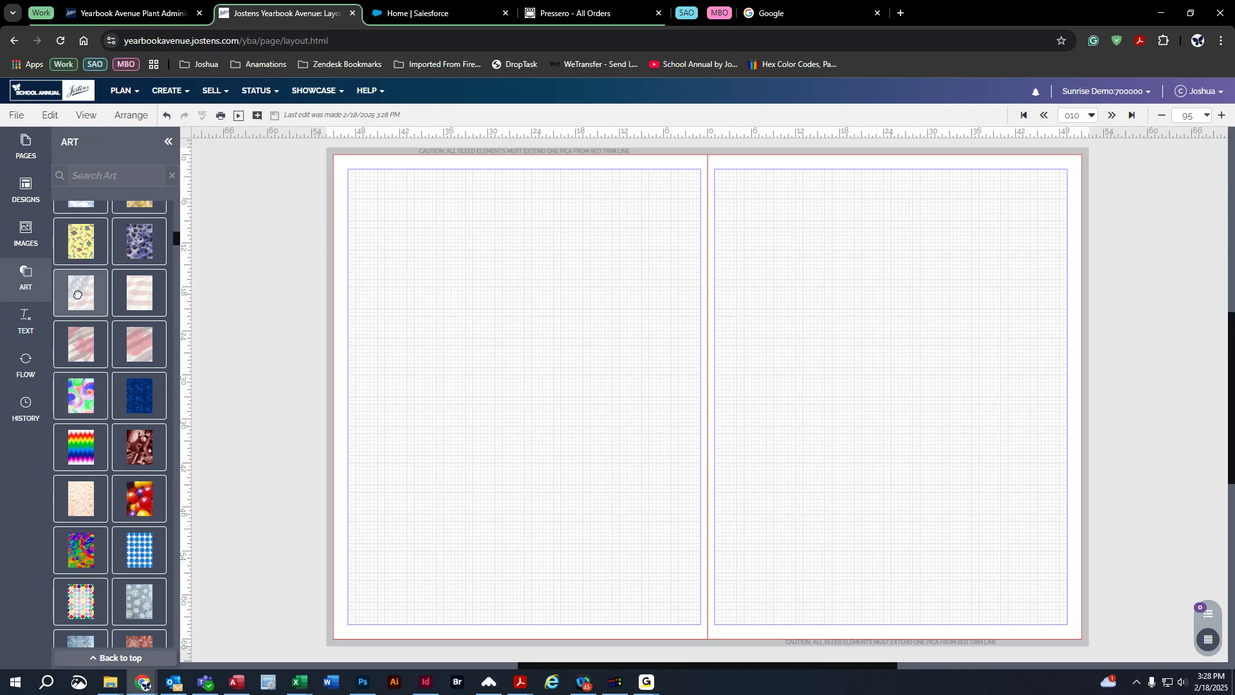
pyautogui.moveTo(77, 295); pyautogui.dragTo(570, 302)
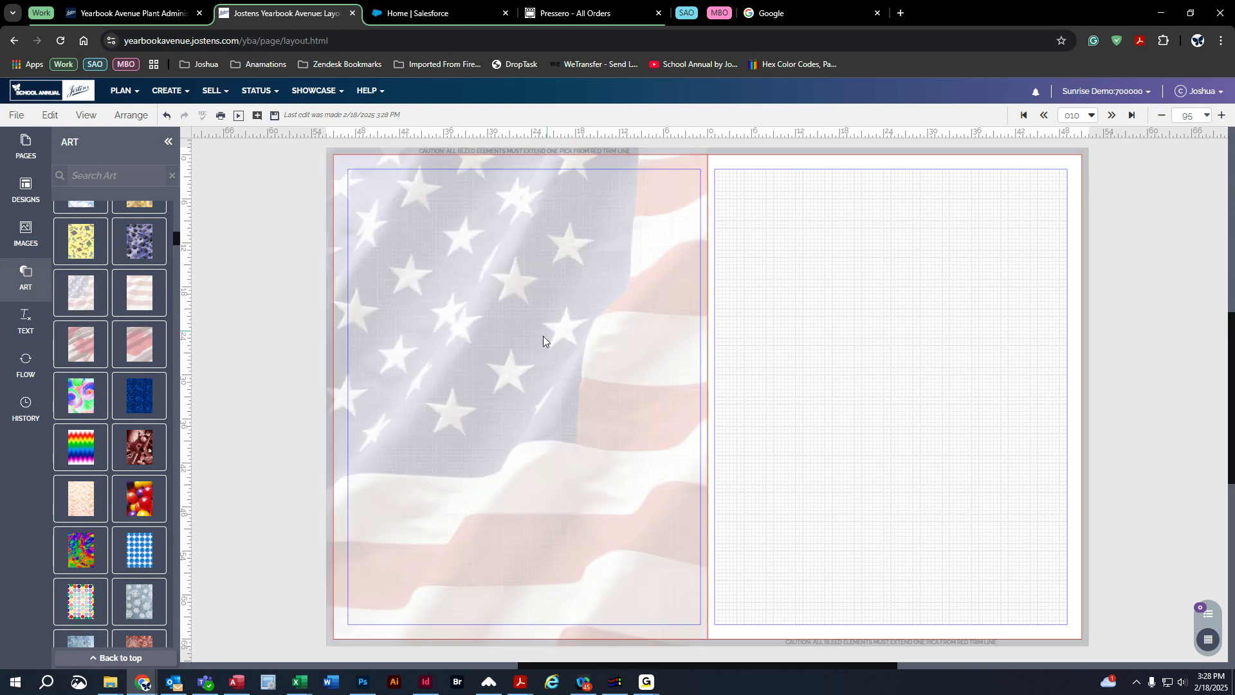
pyautogui.moveTo(77, 346); pyautogui.dragTo(983, 361)
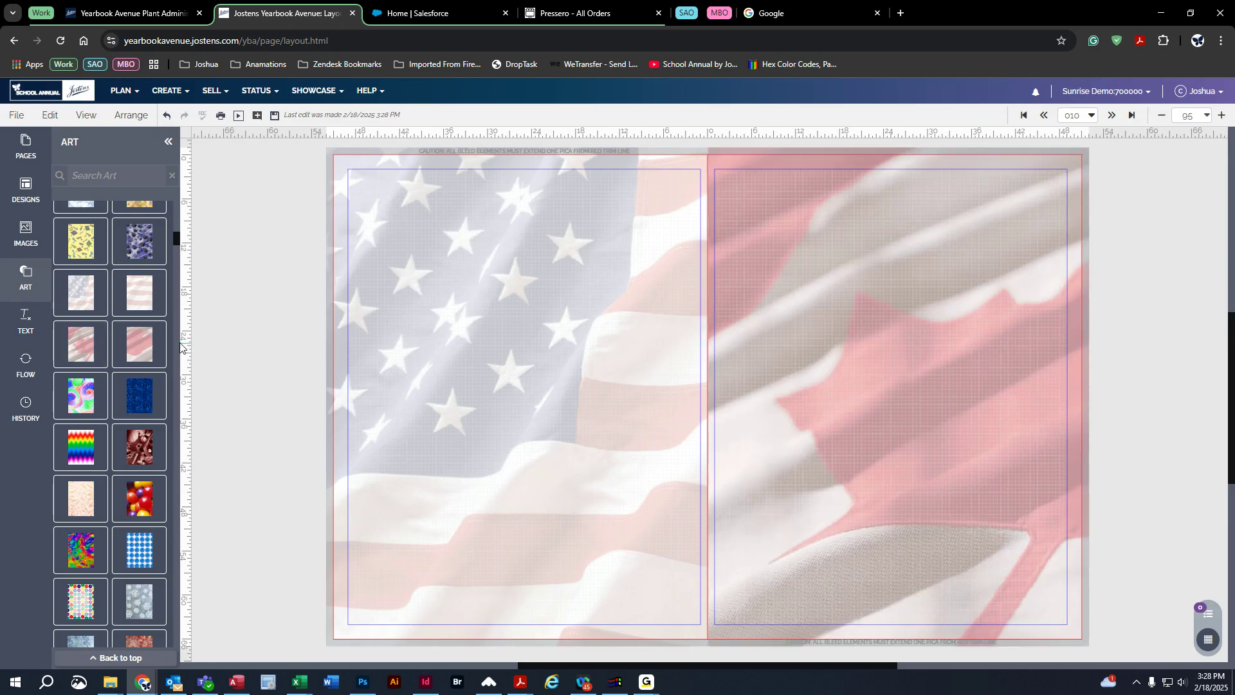
pyautogui.moveTo(84, 293); pyautogui.dragTo(562, 304)
pyautogui.moveTo(508, 249); pyautogui.dragTo(615, 392)
pyautogui.moveTo(386, 253); pyautogui.dragTo(605, 453)
pyautogui.moveTo(717, 345); pyautogui.dragTo(787, 418)
# Replace the left page's background with the purple music doodle notebook-paper art
pyautogui.scroll(-5, 112, 473)
pyautogui.scroll(-5, 112, 473)
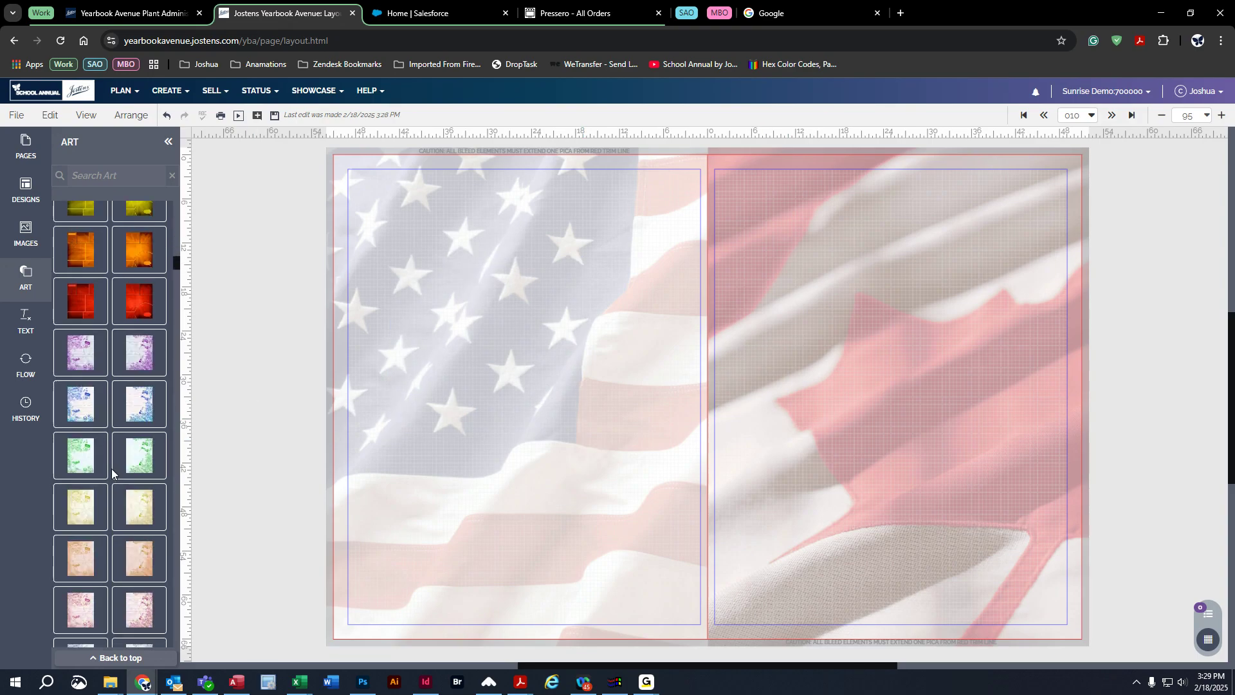
pyautogui.moveTo(82, 354); pyautogui.dragTo(494, 310)
pyautogui.moveTo(521, 404); pyautogui.dragTo(611, 469)
# Replace the left page's background with the blue film-reel art
pyautogui.scroll(-5, 110, 492)
pyautogui.scroll(-10, 111, 493)
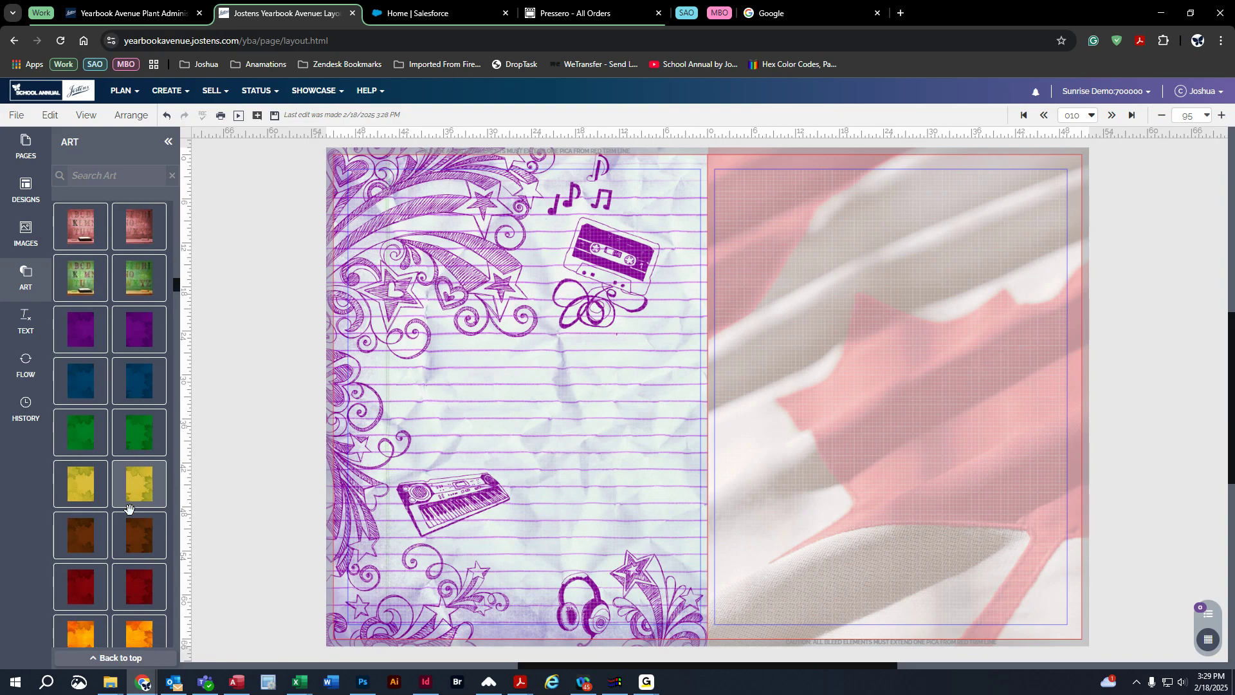
pyautogui.moveTo(82, 496); pyautogui.dragTo(511, 350)
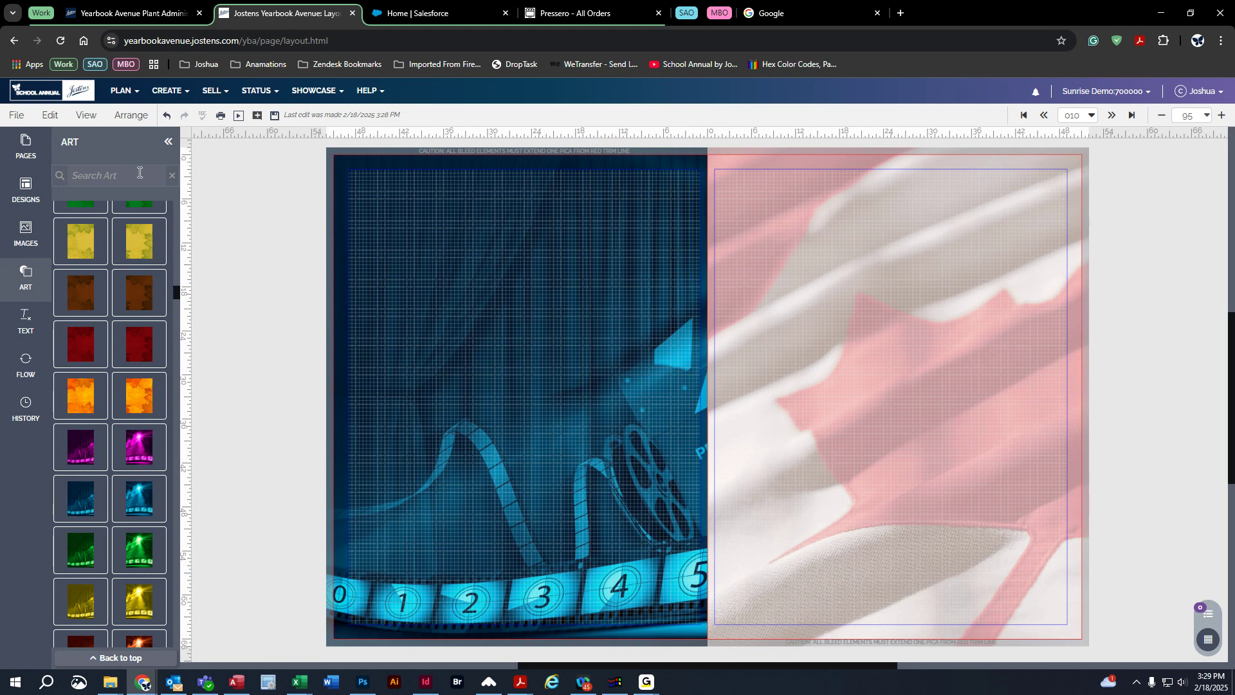
# Remove the background art from both the left and right pages using the Change Background settings
pyautogui.click(43, 283)
pyautogui.rightClick(142, 216)
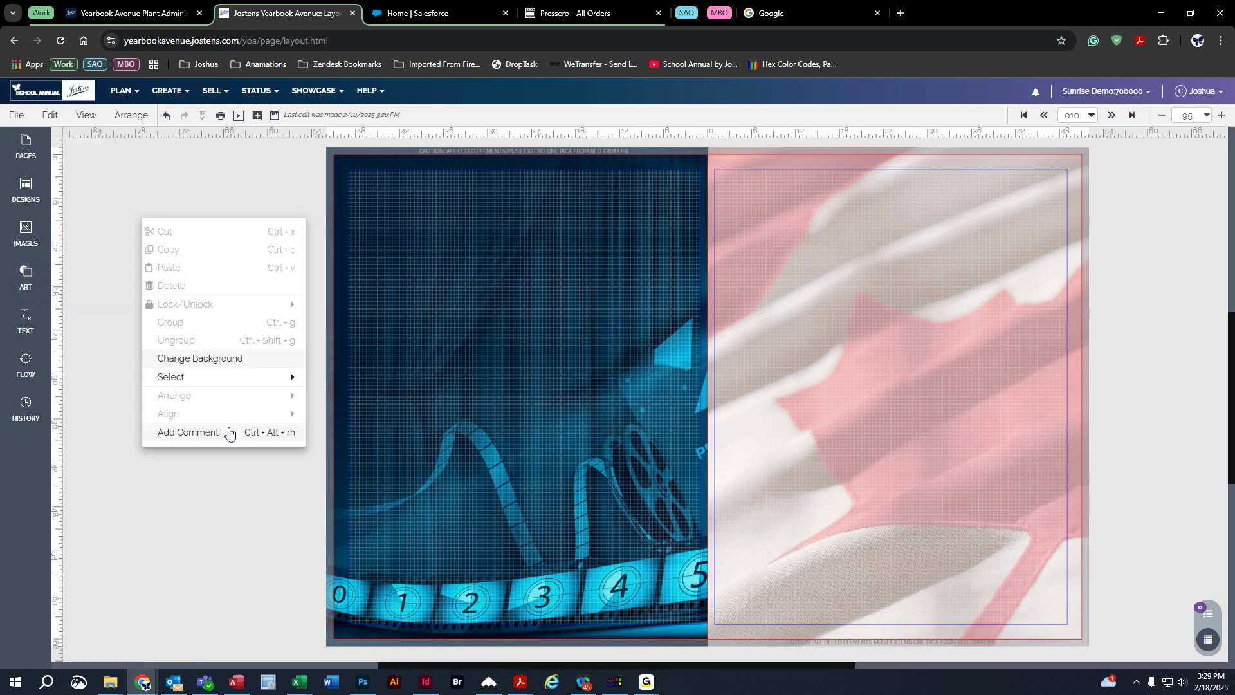
pyautogui.click(214, 355)
pyautogui.moveTo(1082, 157); pyautogui.dragTo(205, 175)
pyautogui.click(206, 437)
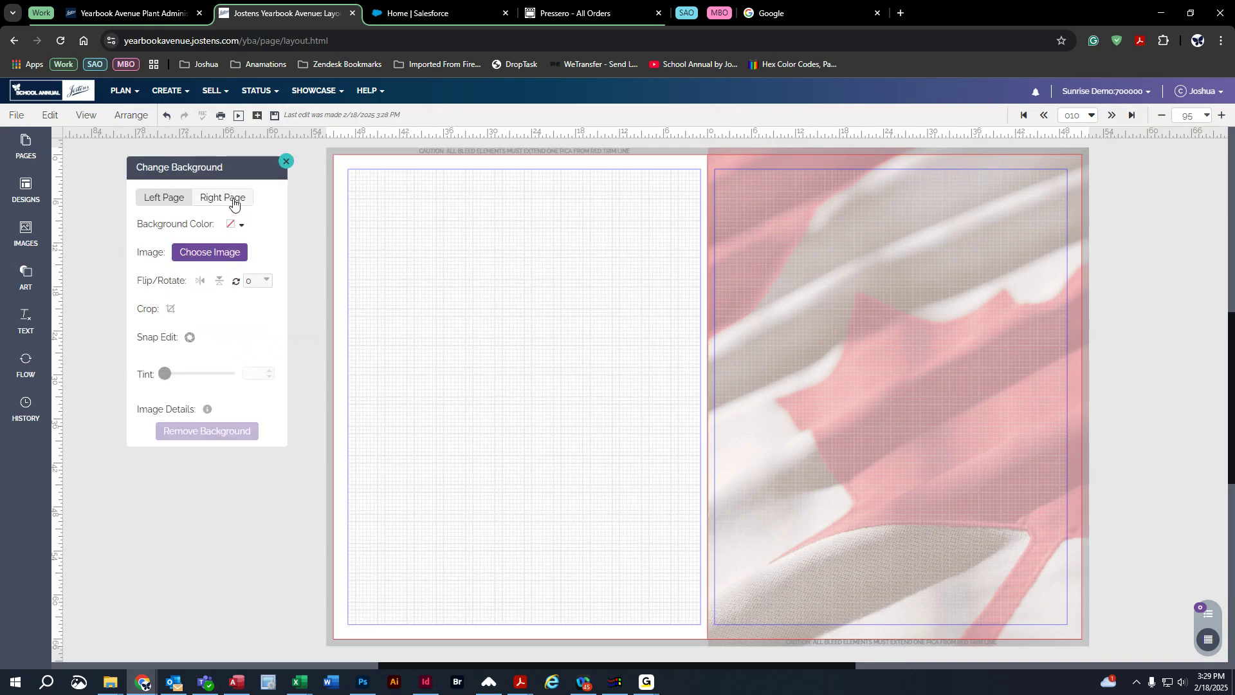
pyautogui.click(226, 200)
pyautogui.click(224, 434)
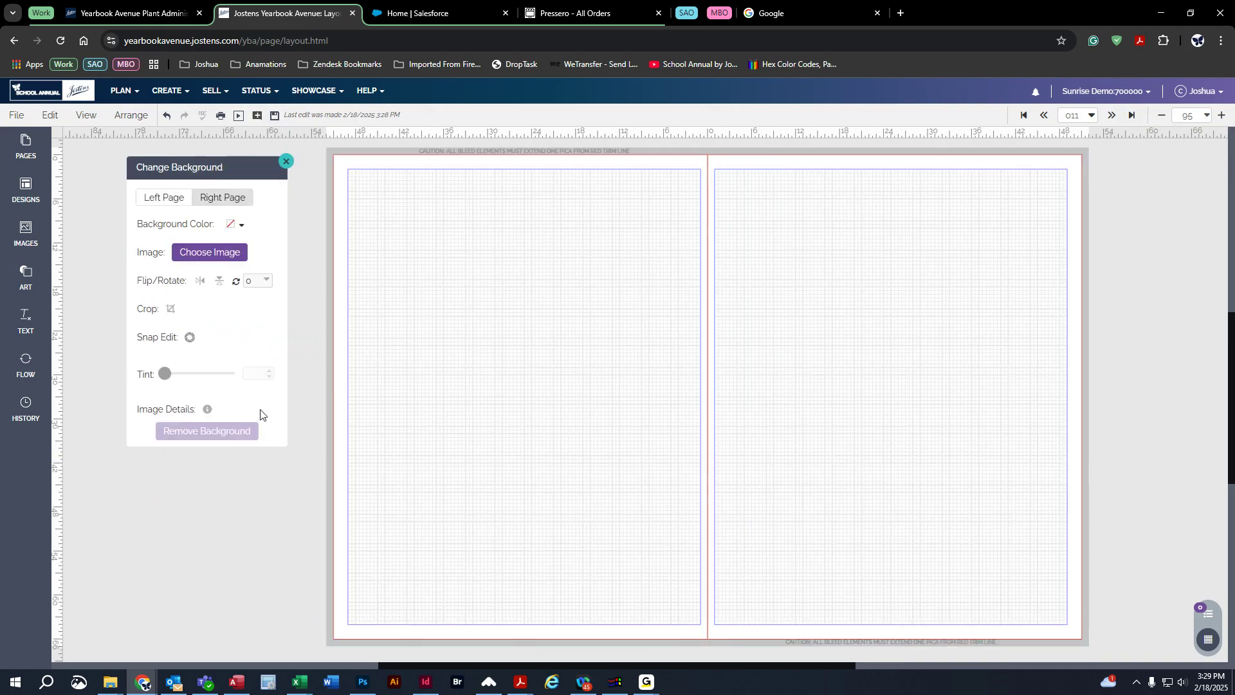
# Set the left page's background color to the red swatch of the Rainforest palette
pyautogui.click(155, 200)
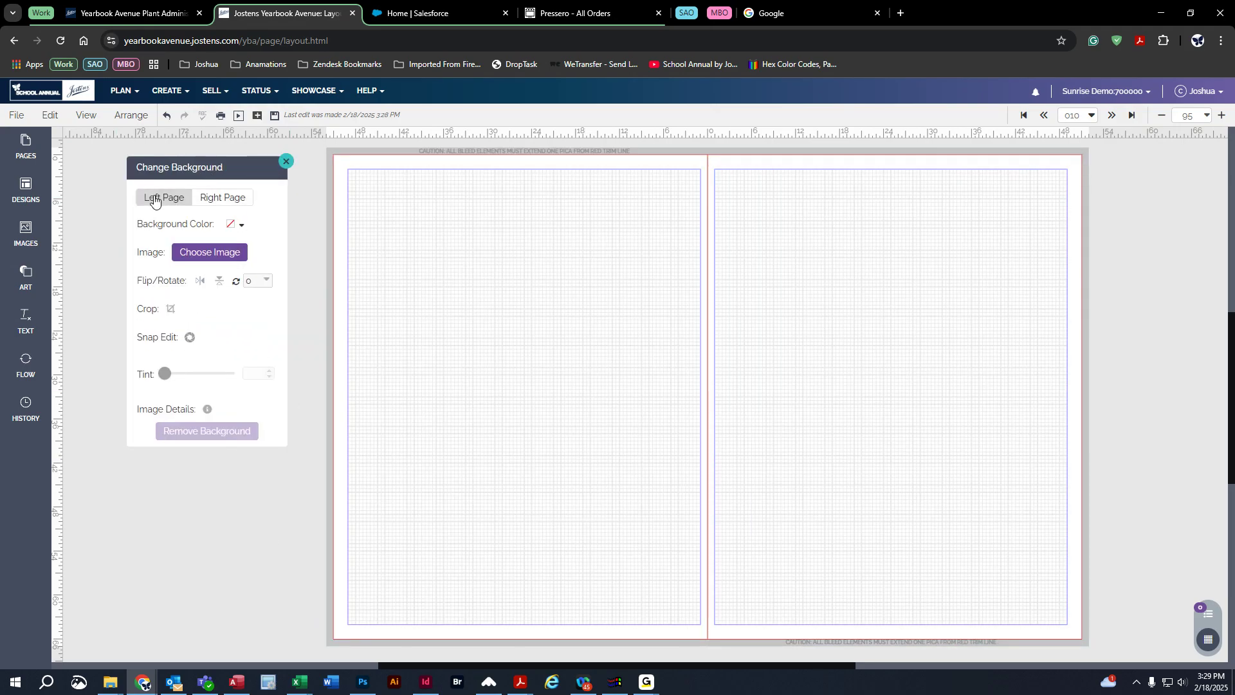
pyautogui.click(212, 198)
pyautogui.click(166, 199)
pyautogui.click(243, 228)
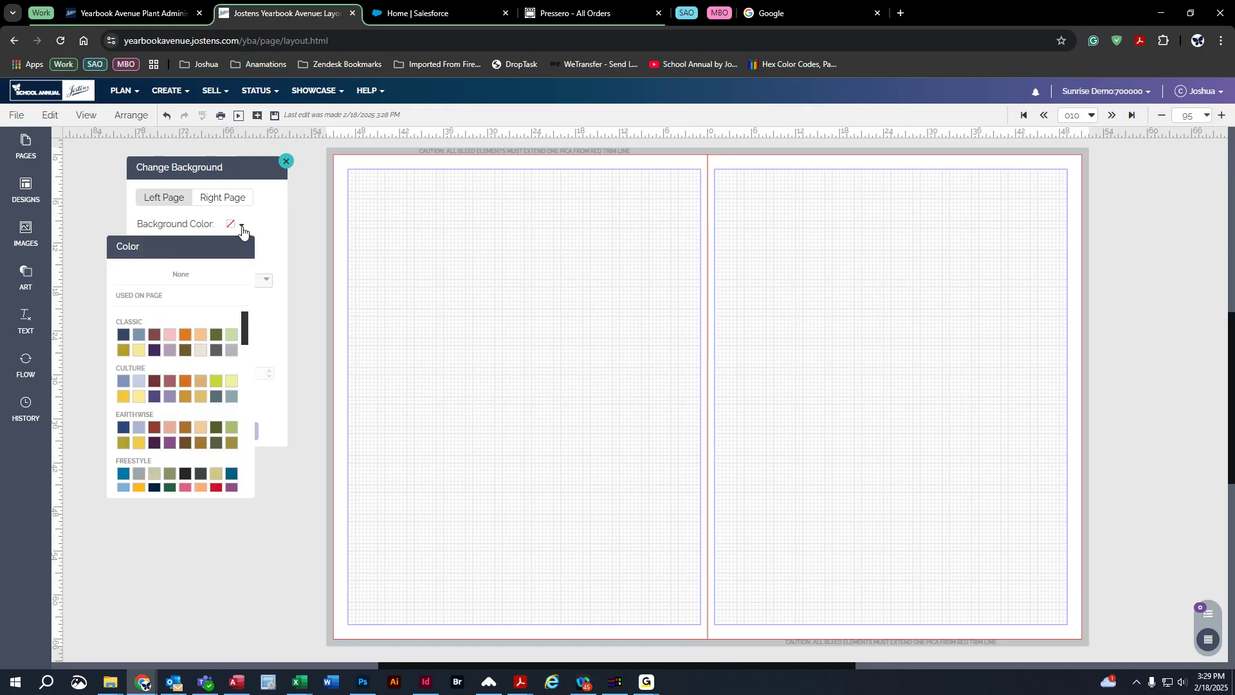
pyautogui.scroll(-5, 168, 404)
pyautogui.scroll(-1, 195, 424)
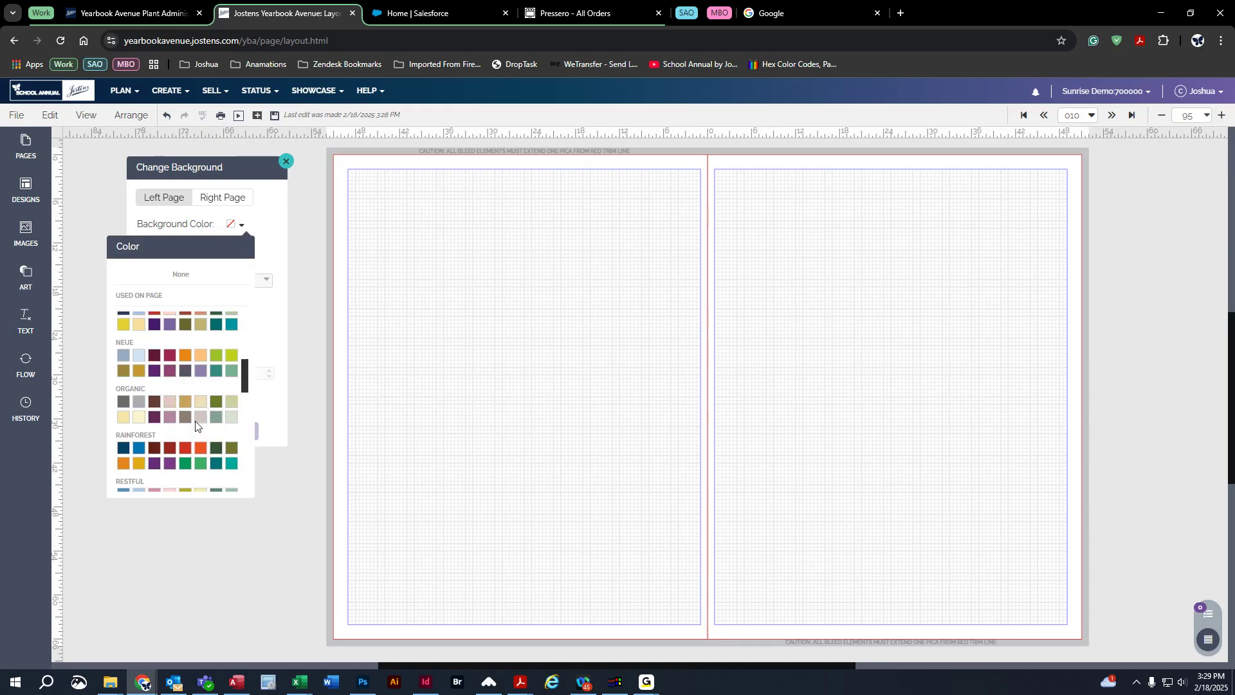
pyautogui.click(182, 456)
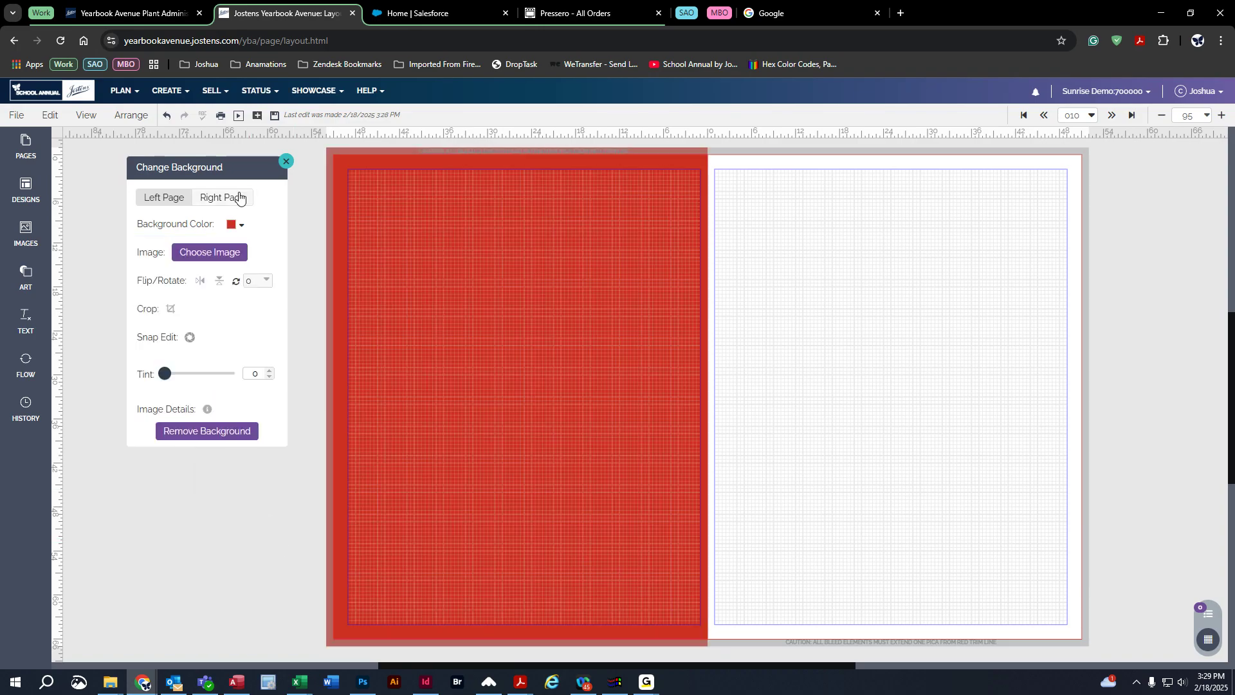
# Open the right page's background image selection and filter it to the Our Journey clipart under By Cover
pyautogui.click(235, 198)
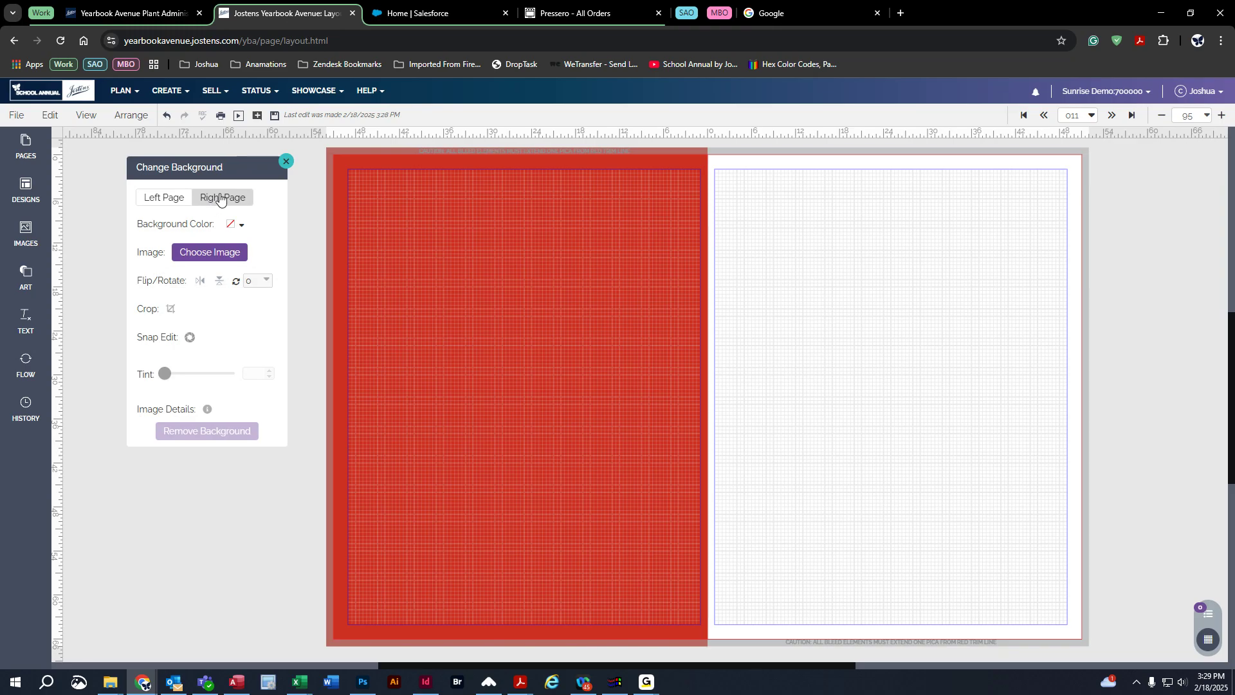
pyautogui.click(204, 254)
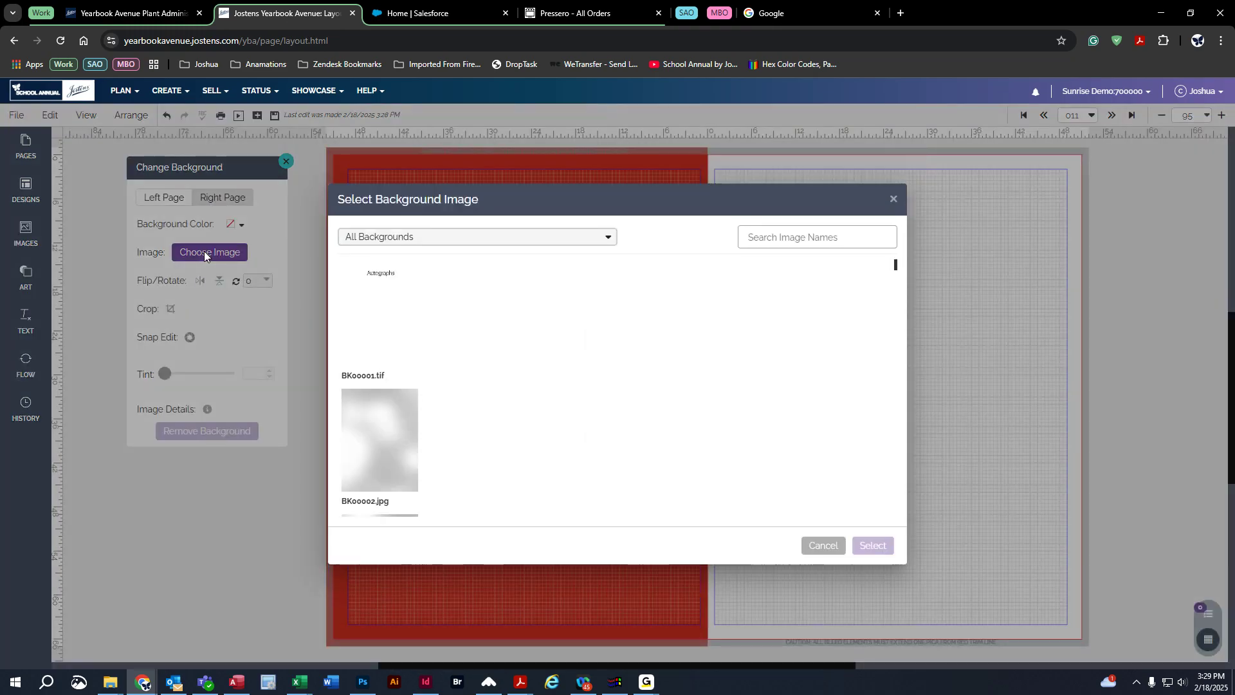
pyautogui.click(395, 238)
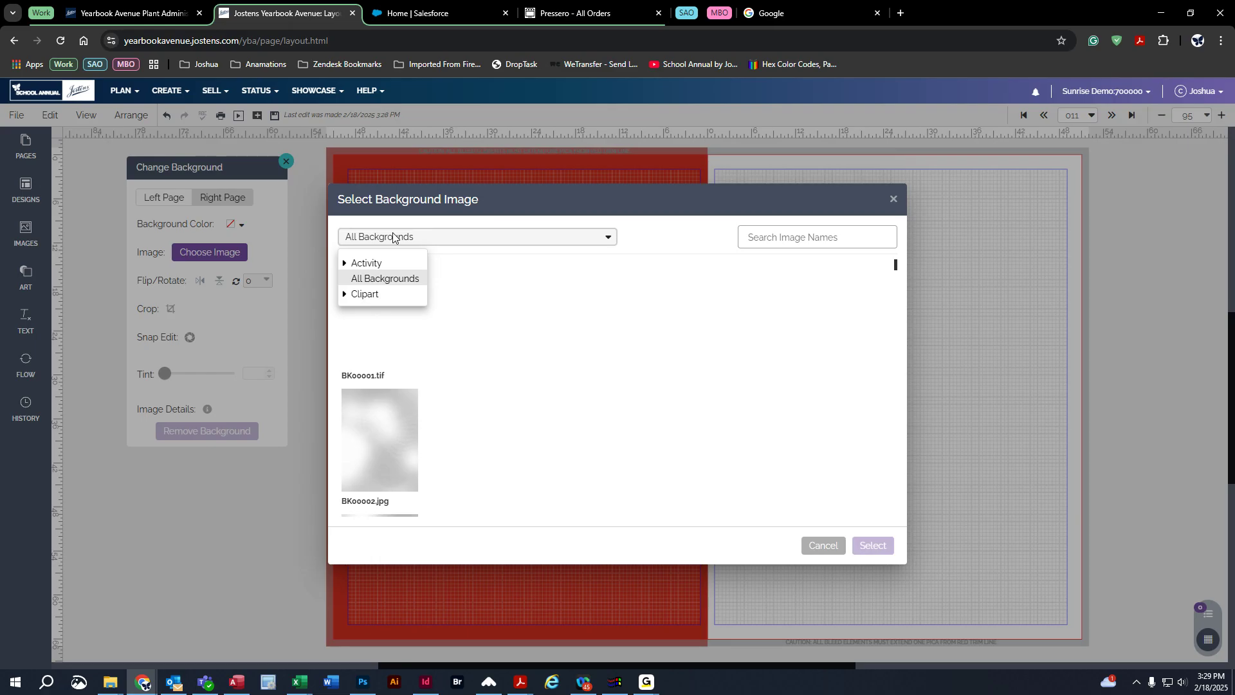
pyautogui.click(347, 264)
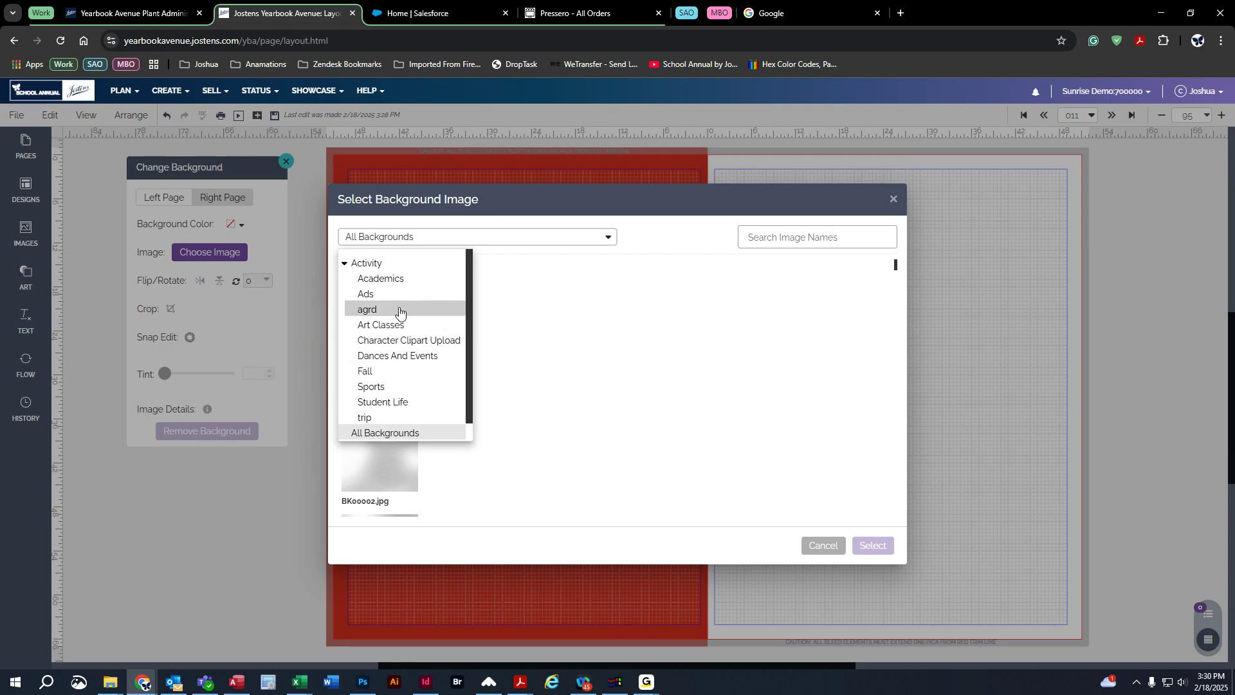
pyautogui.click(346, 263)
pyautogui.click(345, 294)
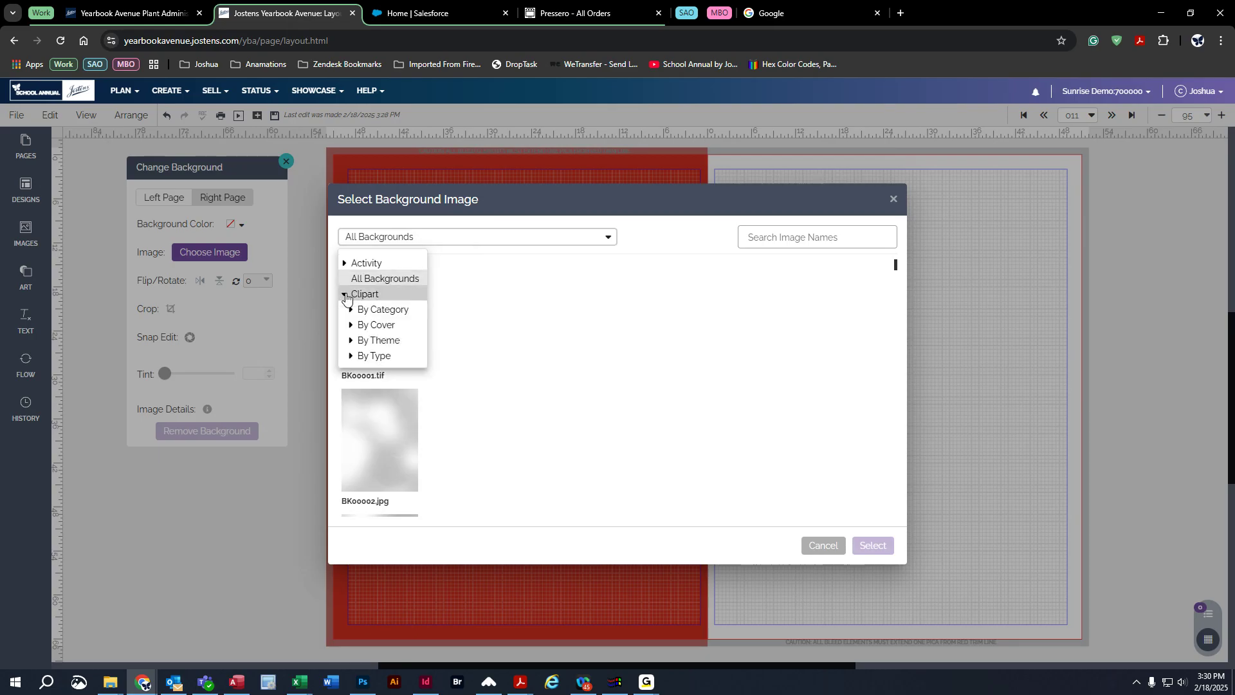
pyautogui.click(351, 310)
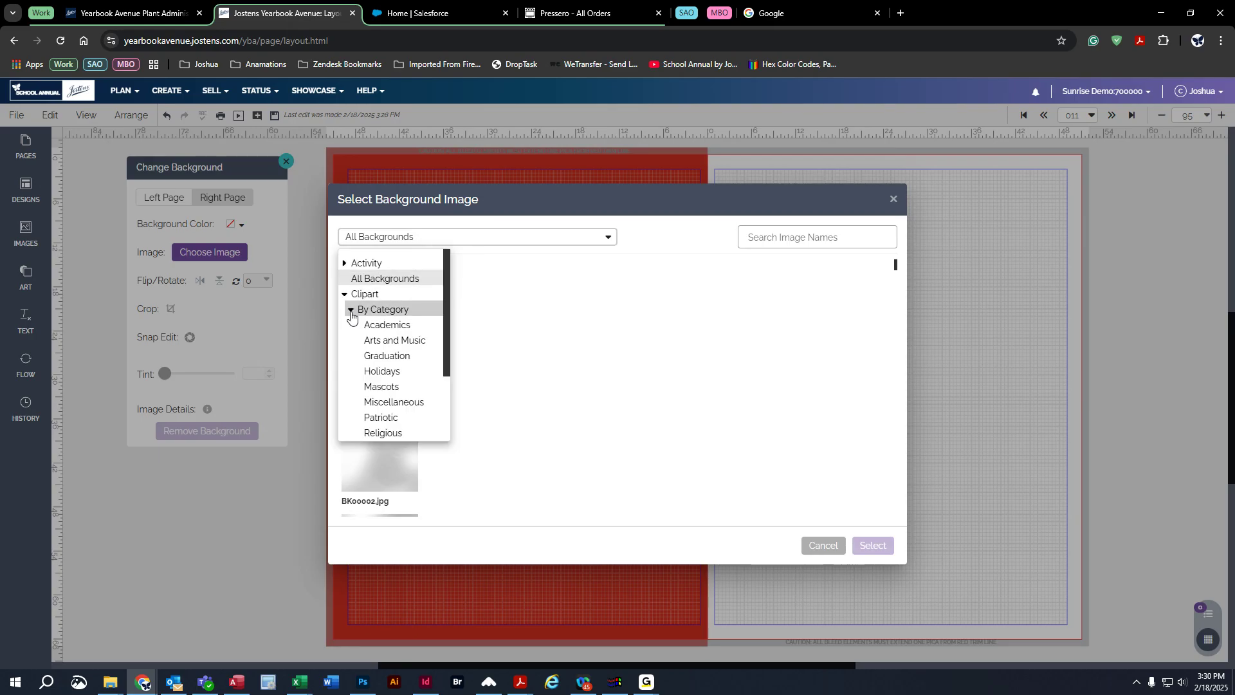
pyautogui.click(351, 312)
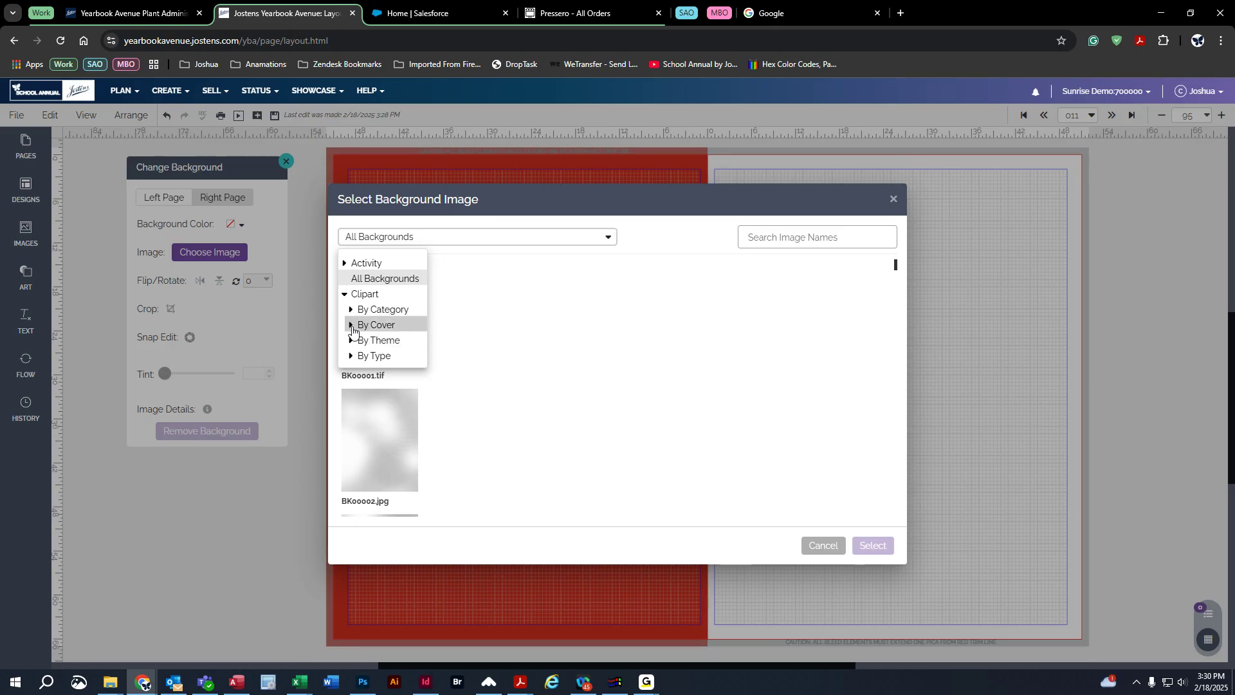
pyautogui.click(352, 327)
pyautogui.scroll(-10, 420, 386)
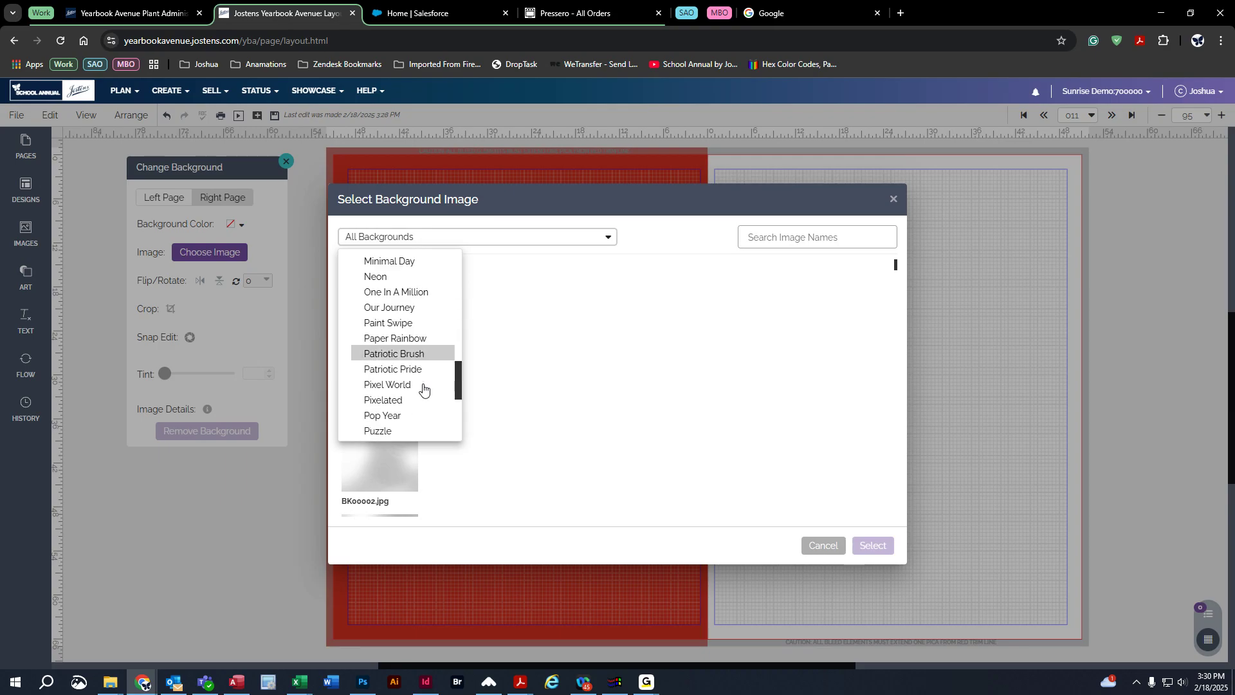
pyautogui.click(426, 309)
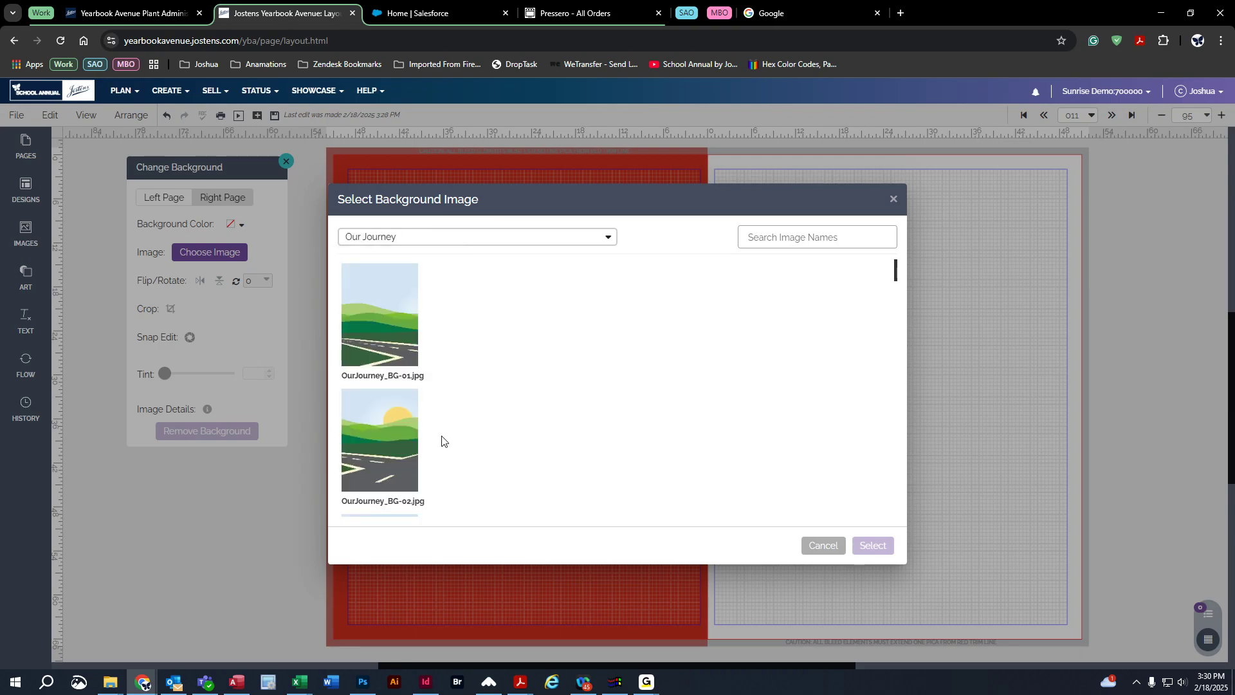
# Set the right page's background to the signpost image OurJourney_CA-03.tif
pyautogui.scroll(-10, 441, 436)
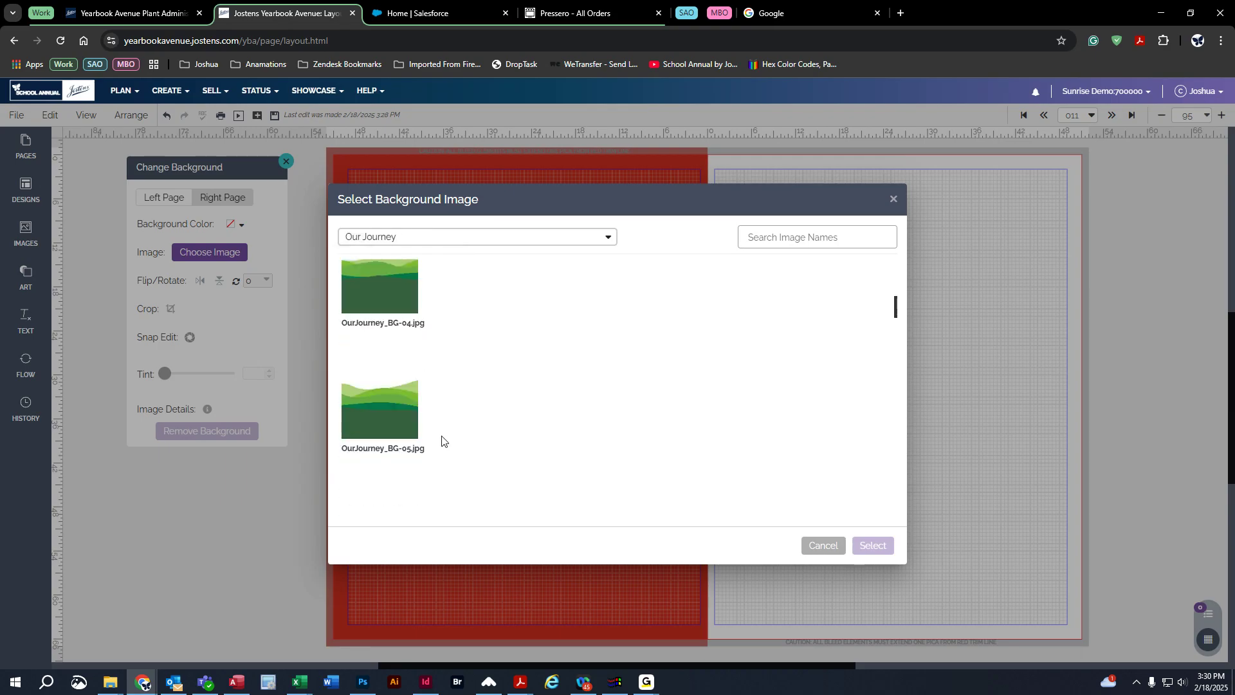
pyautogui.scroll(-8, 441, 435)
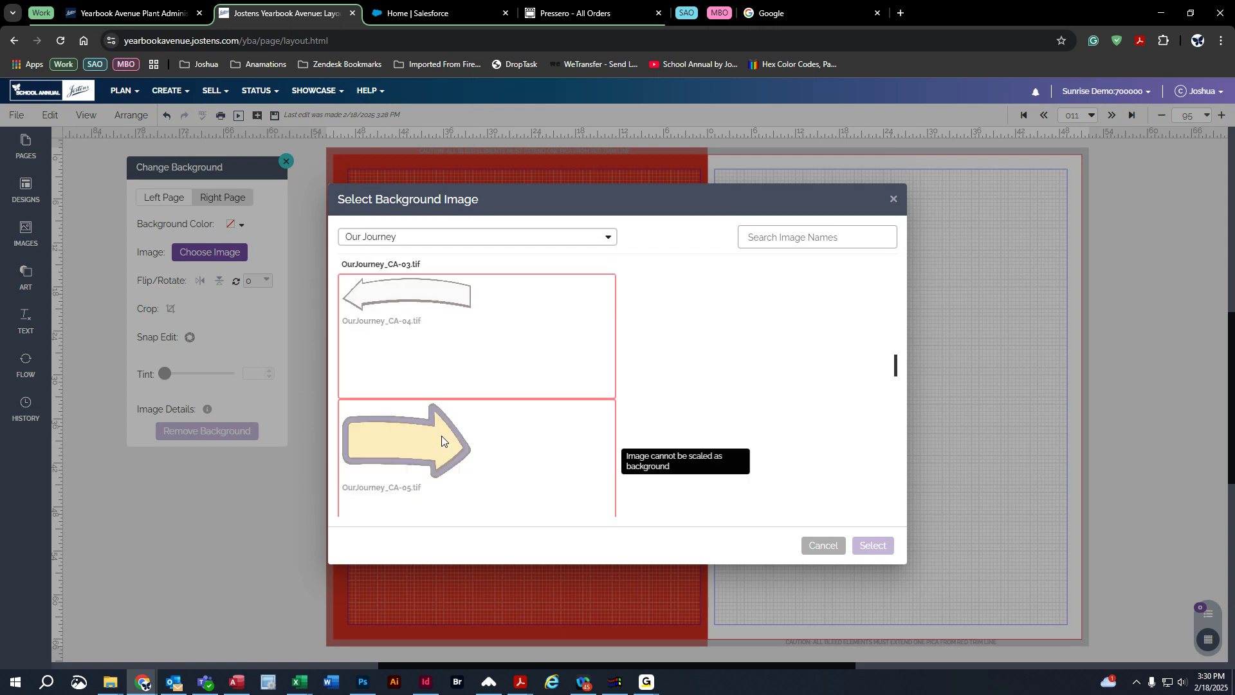
pyautogui.scroll(-12, 442, 435)
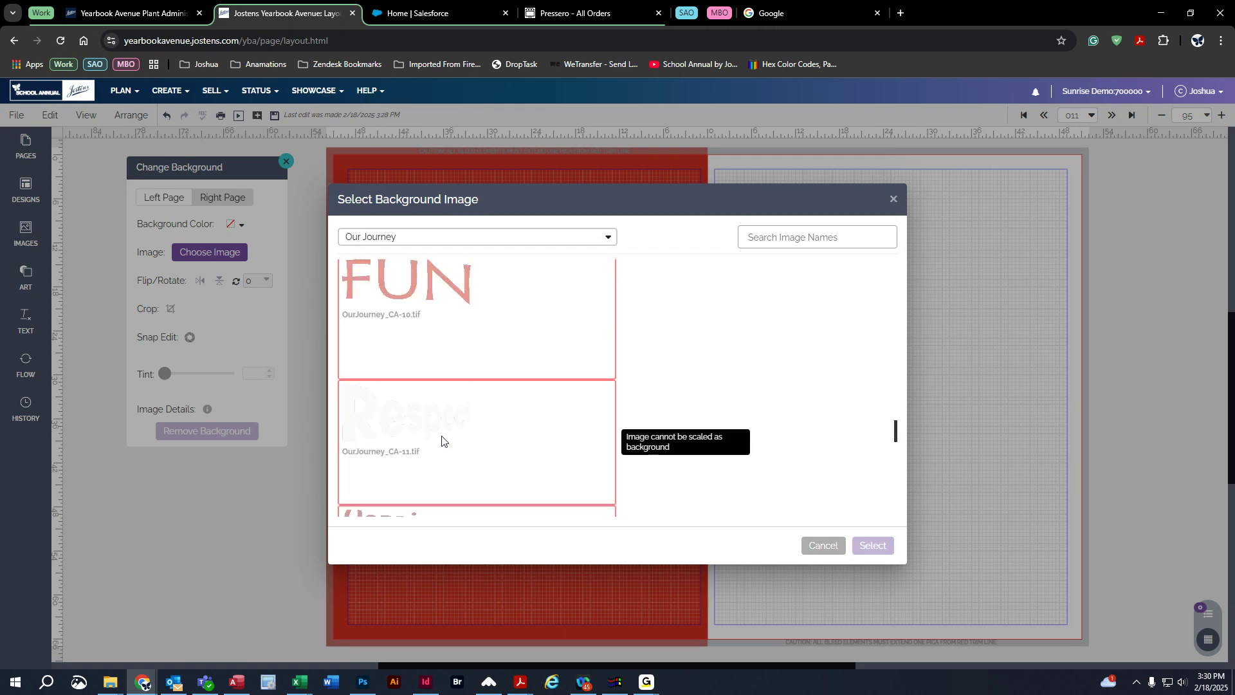
pyautogui.scroll(-9, 511, 360)
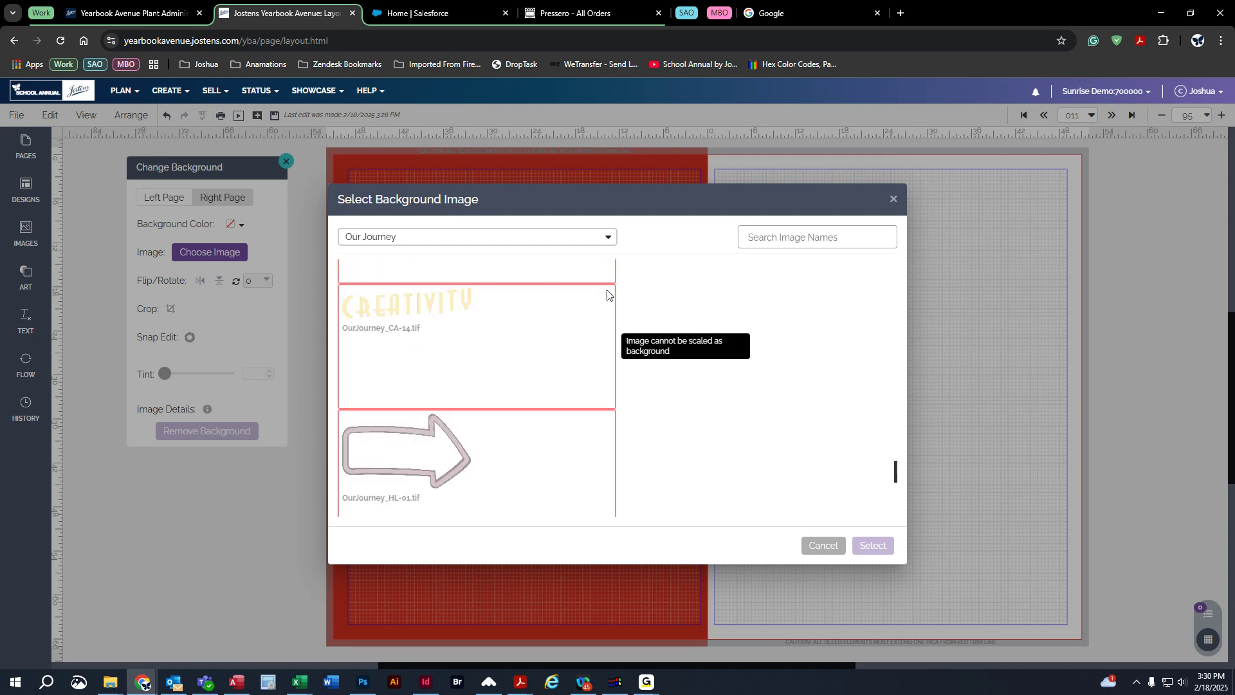
pyautogui.scroll(-6, 509, 442)
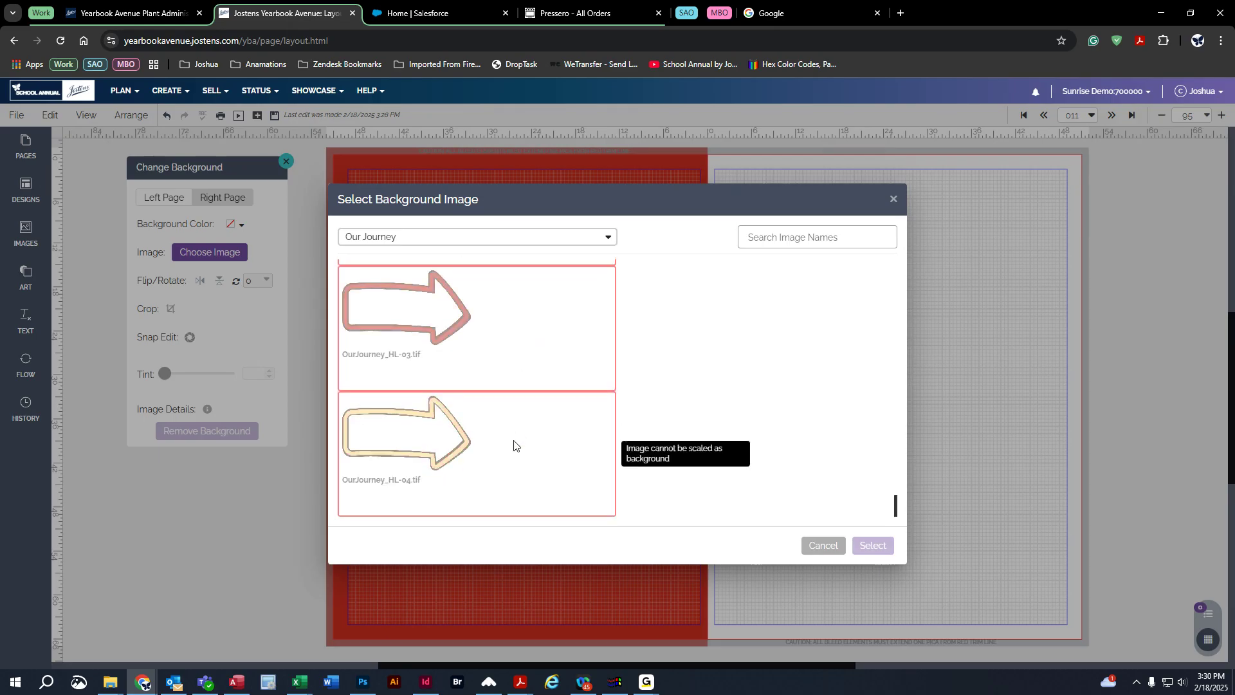
pyautogui.scroll(15, 514, 446)
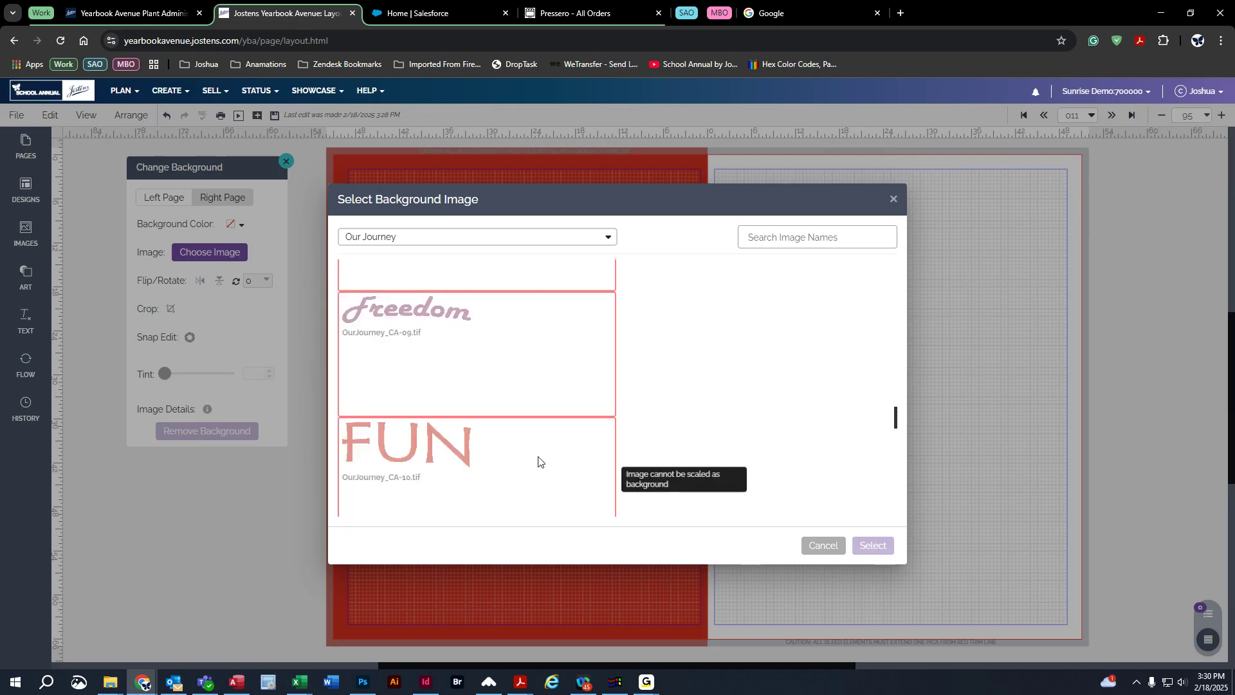
pyautogui.scroll(5, 539, 456)
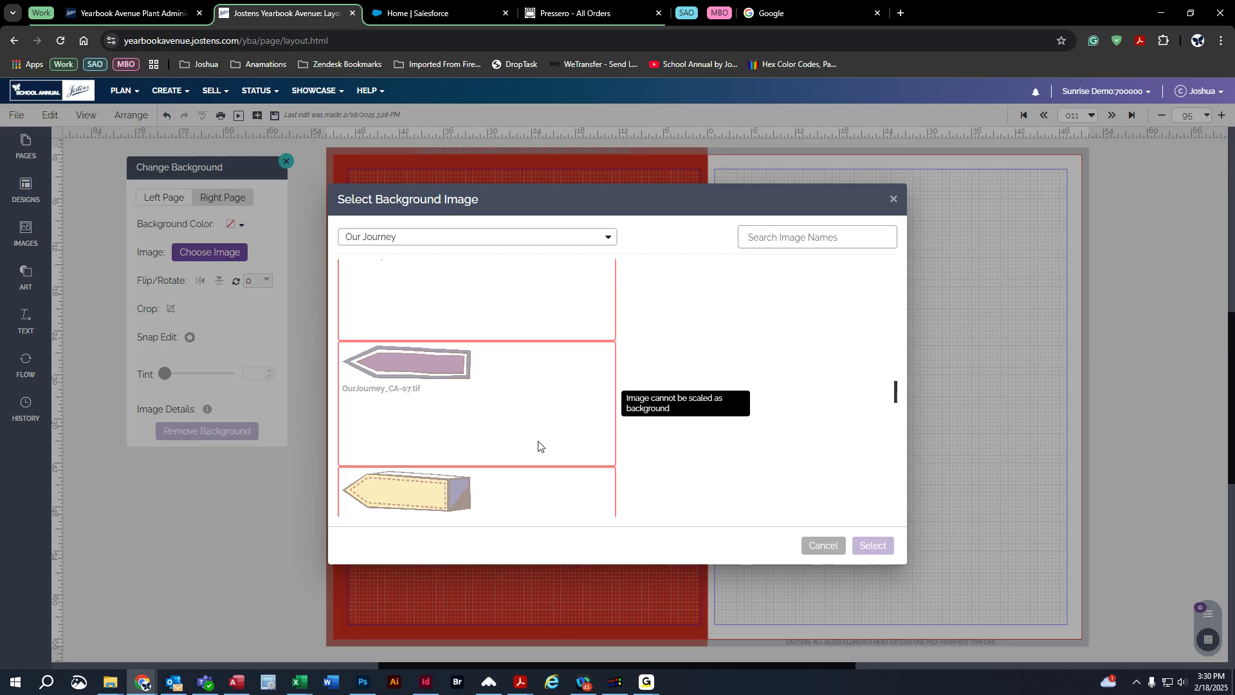
pyautogui.scroll(8, 538, 446)
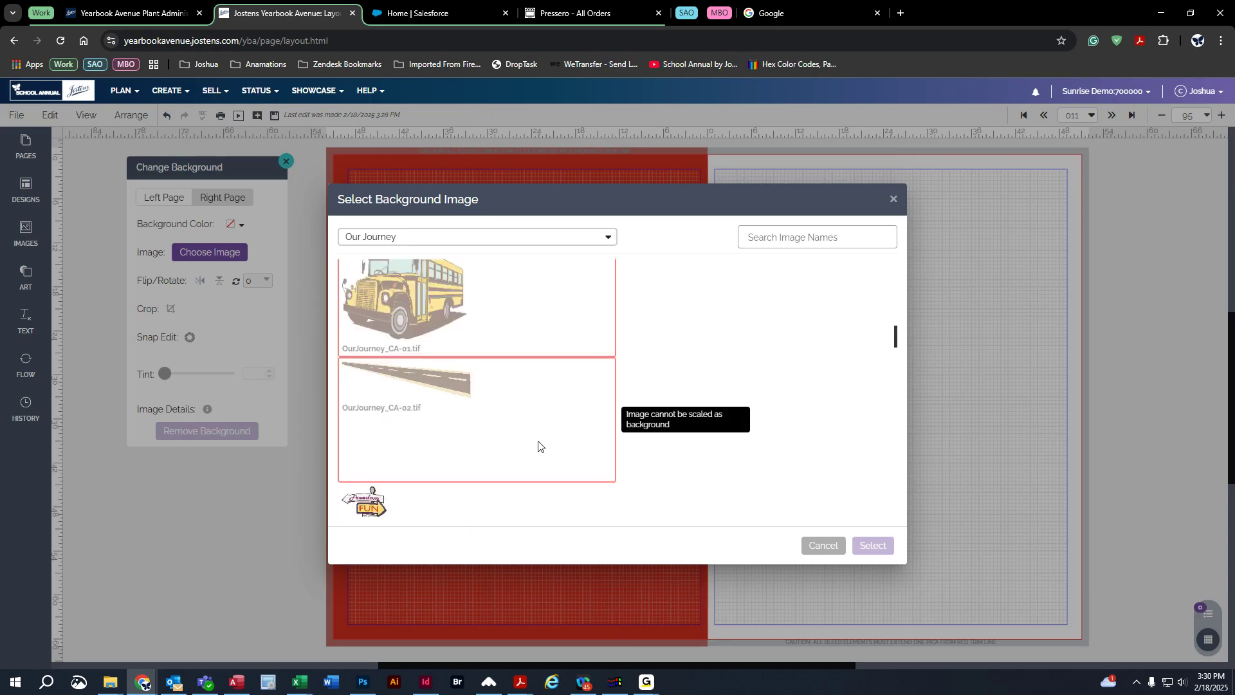
pyautogui.scroll(-3, 539, 446)
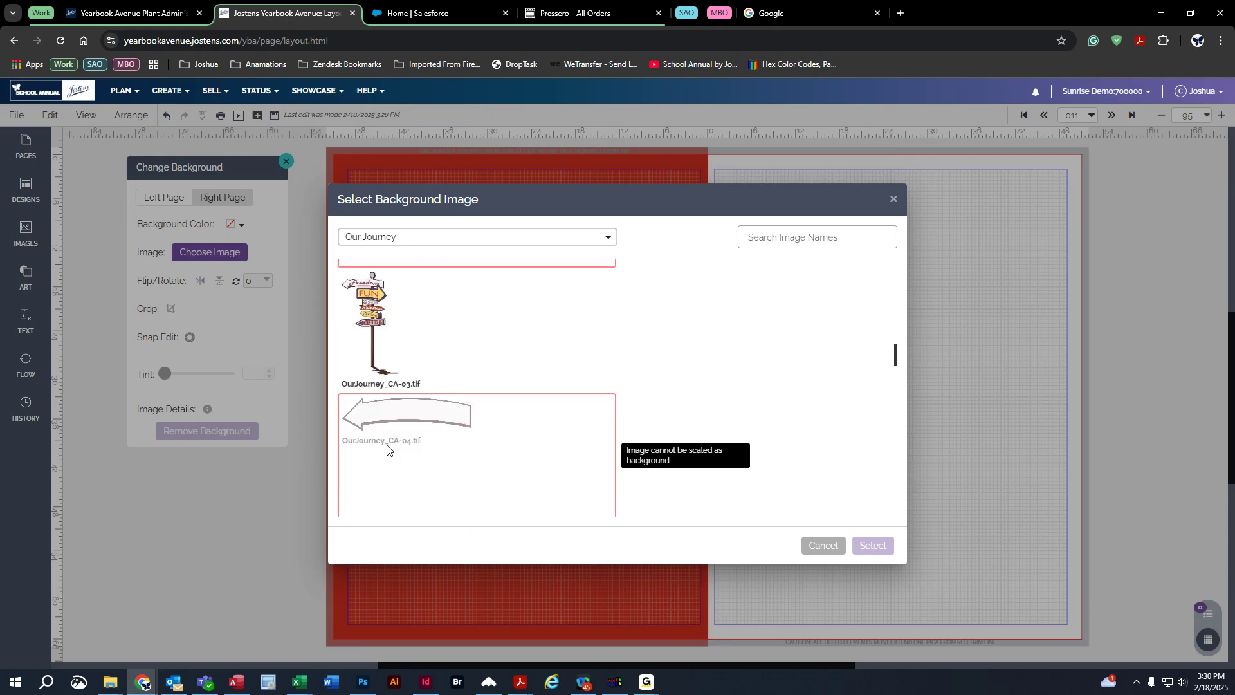
pyautogui.click(373, 319)
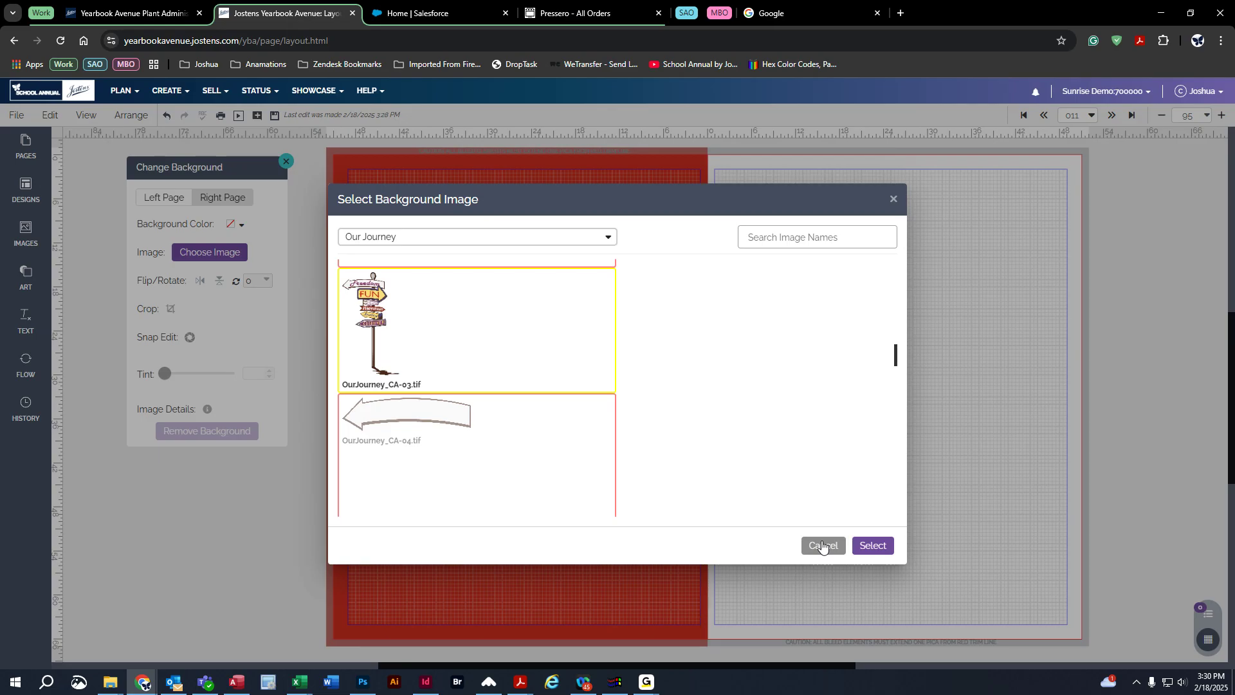
pyautogui.click(879, 548)
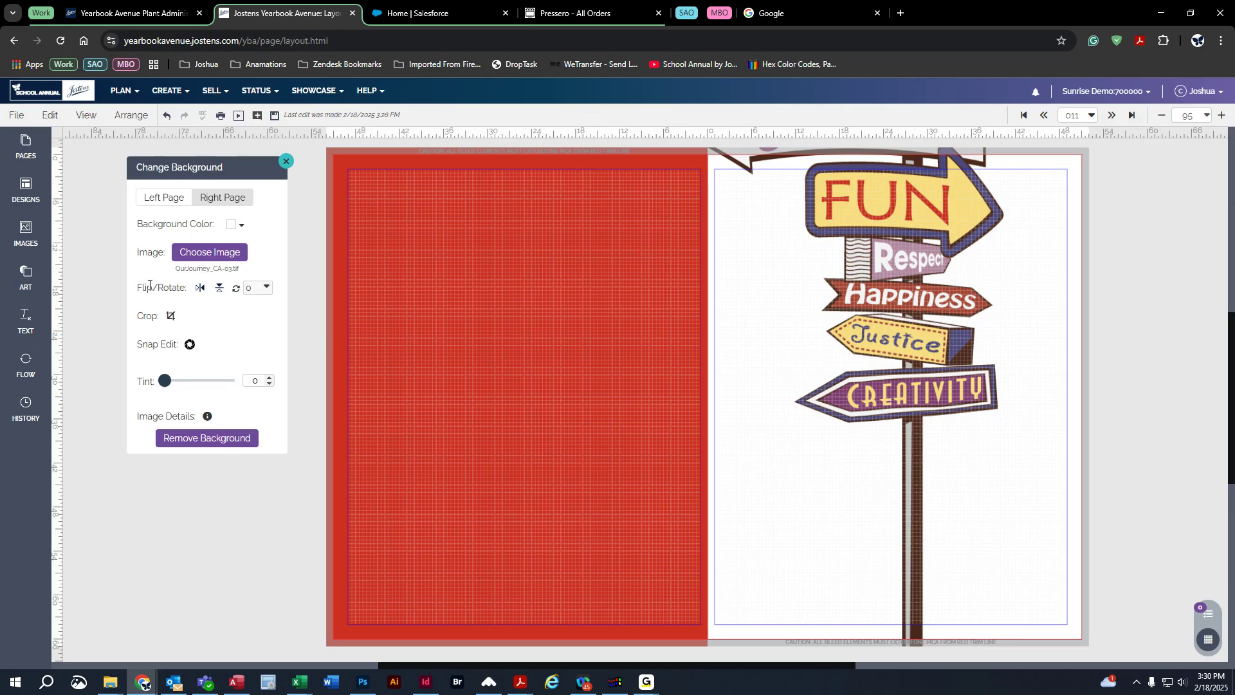
# Flip the right page's signpost background horizontally and flip it back to its original orientation
pyautogui.click(200, 287)
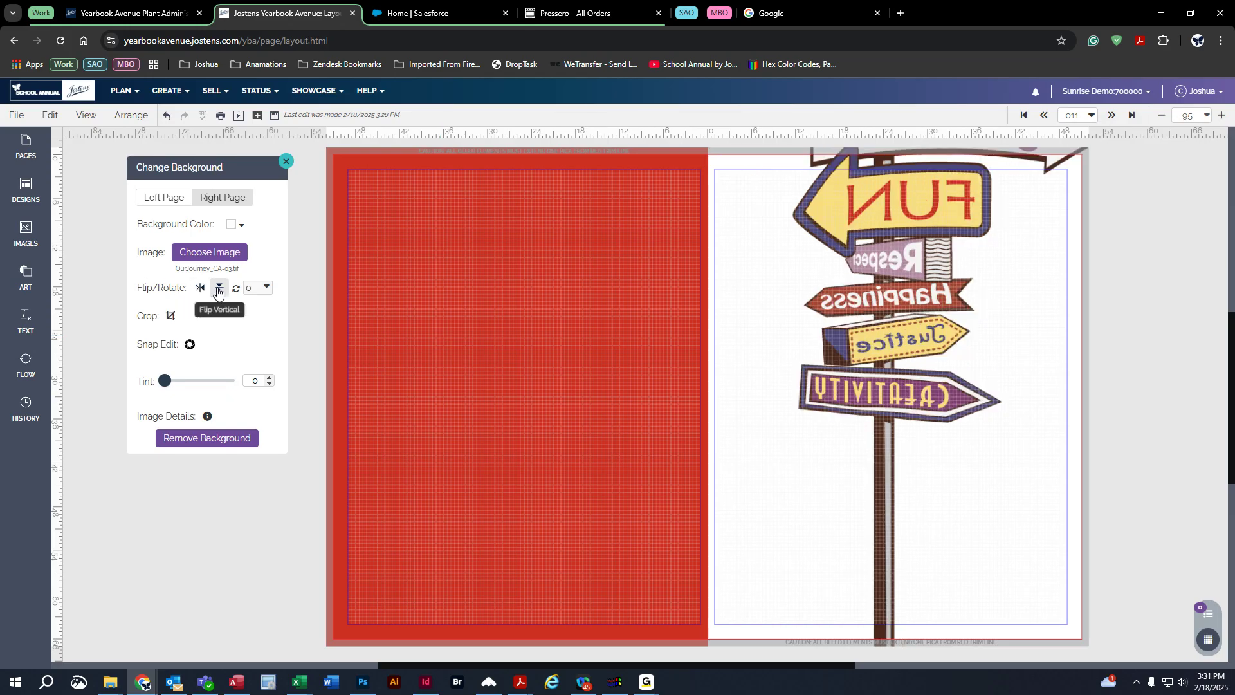
pyautogui.click(219, 288)
pyautogui.click(202, 289)
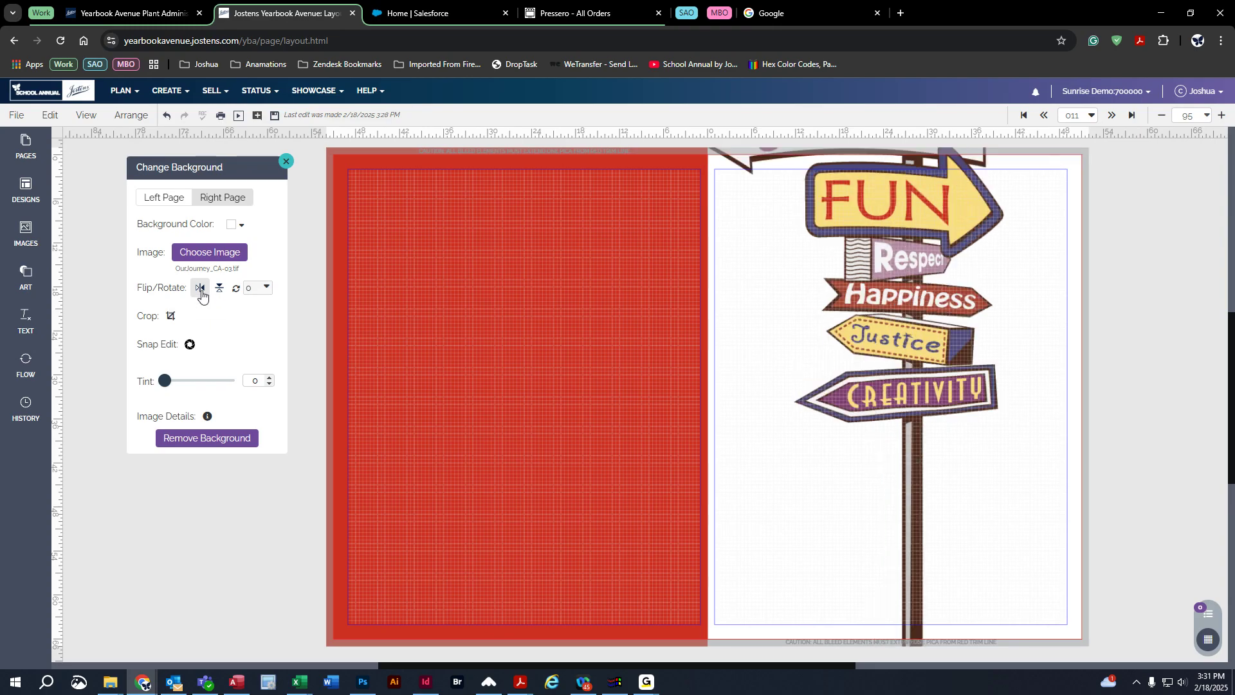
# Crop the right page's background by shifting the signpost image down so the whole Freedom sign fits on the page
pyautogui.click(169, 318)
pyautogui.moveTo(928, 242); pyautogui.dragTo(929, 341)
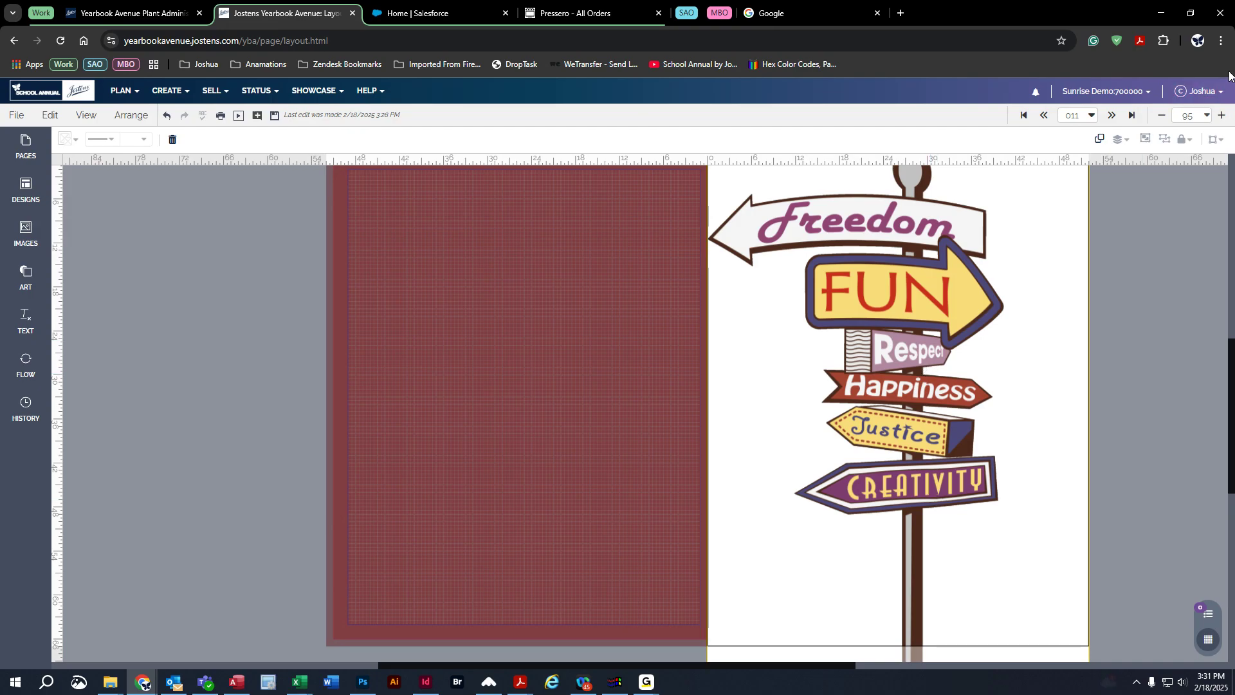
pyautogui.click(1209, 117)
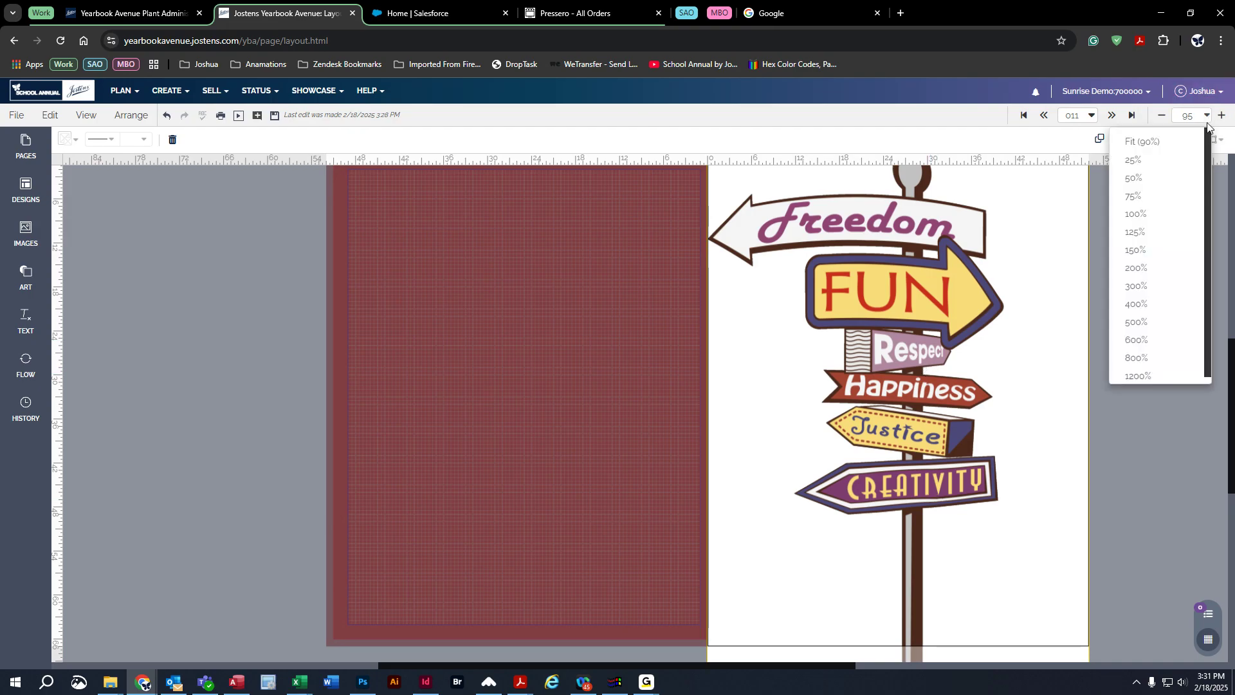
pyautogui.click(1179, 168)
pyautogui.moveTo(691, 471); pyautogui.dragTo(687, 509)
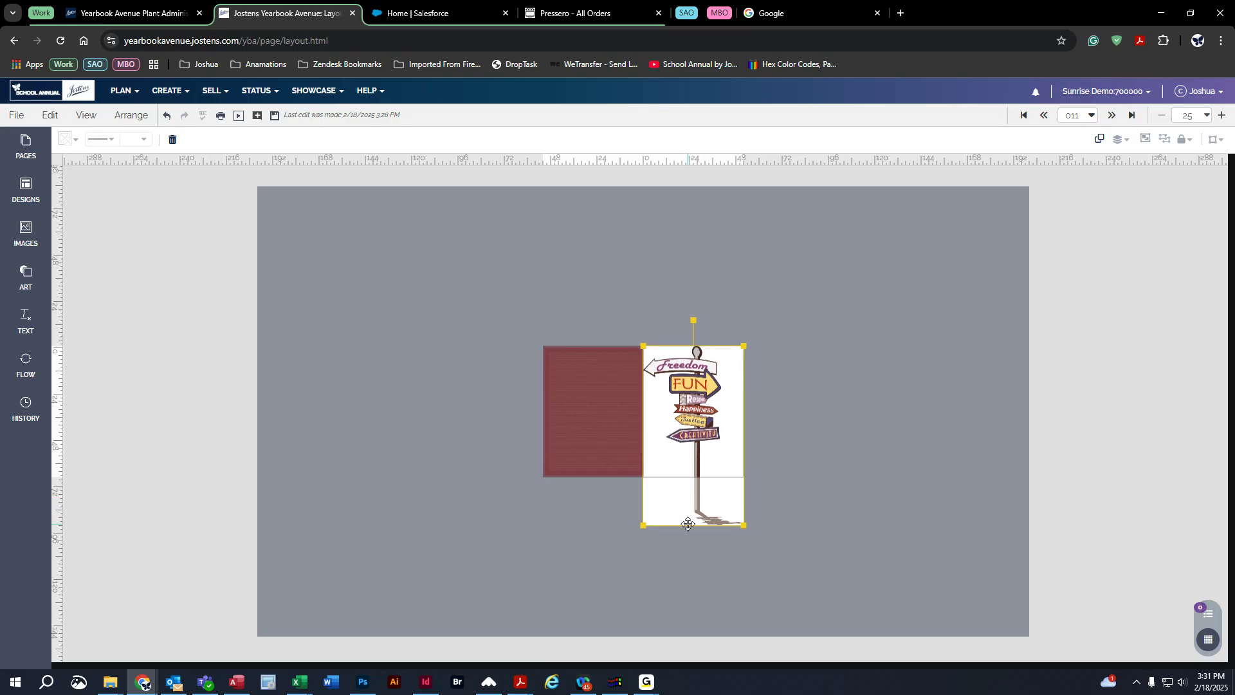
pyautogui.click(523, 430)
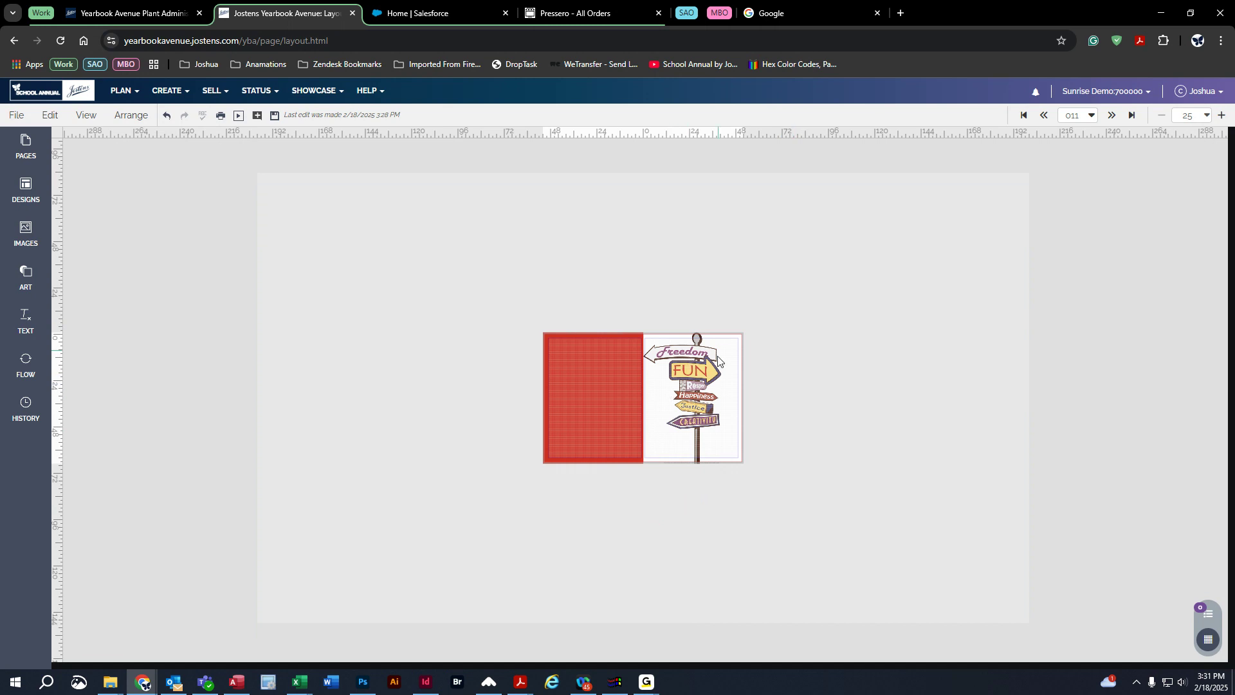
pyautogui.click(1197, 117)
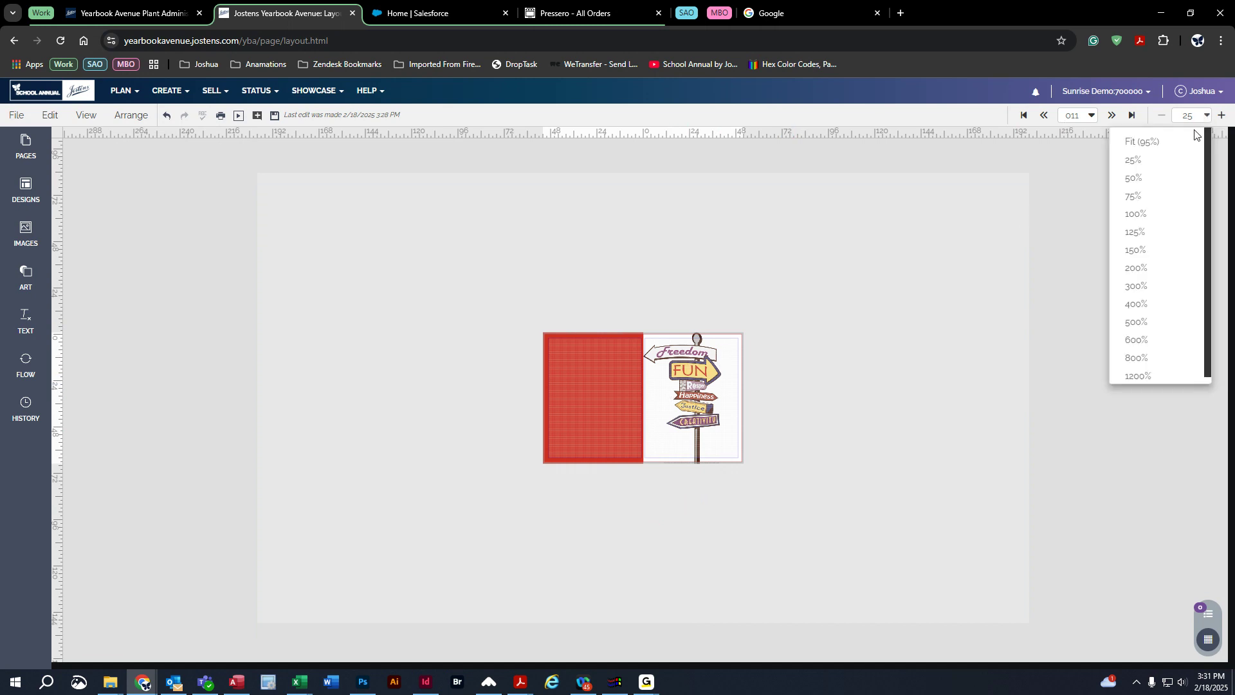
pyautogui.click(1158, 141)
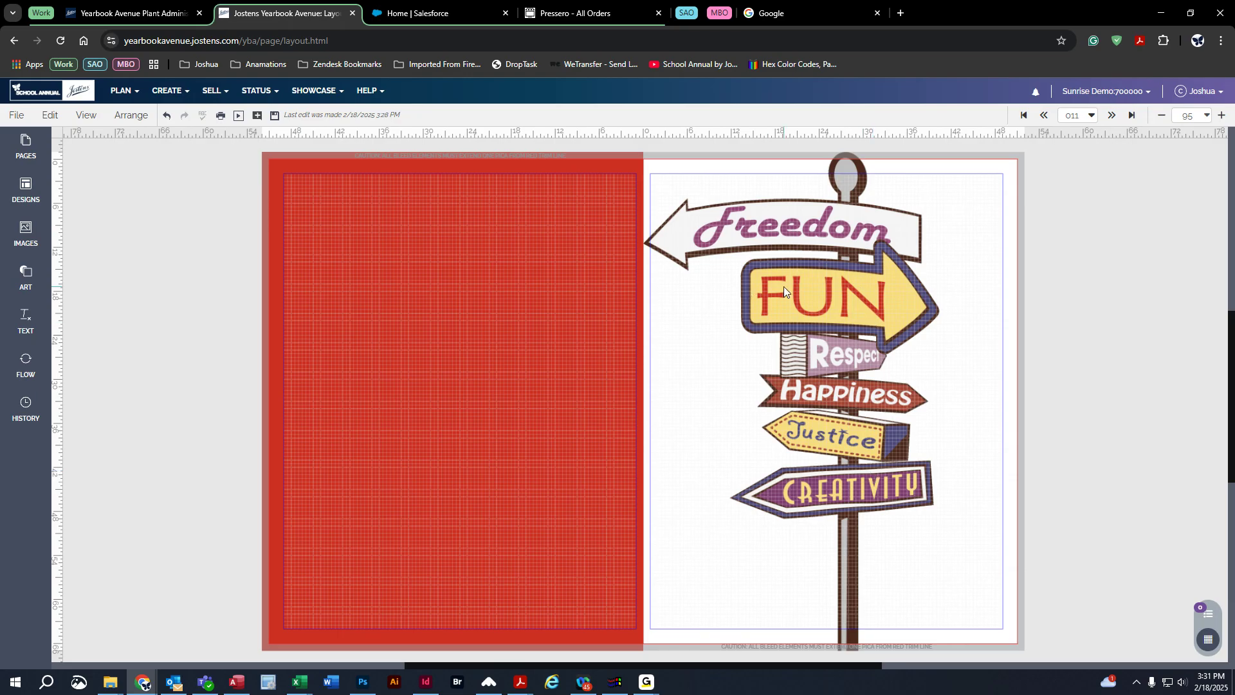
# Try adjusting the tint of the left page's red background in the Change Background settings, and close them
pyautogui.rightClick(182, 236)
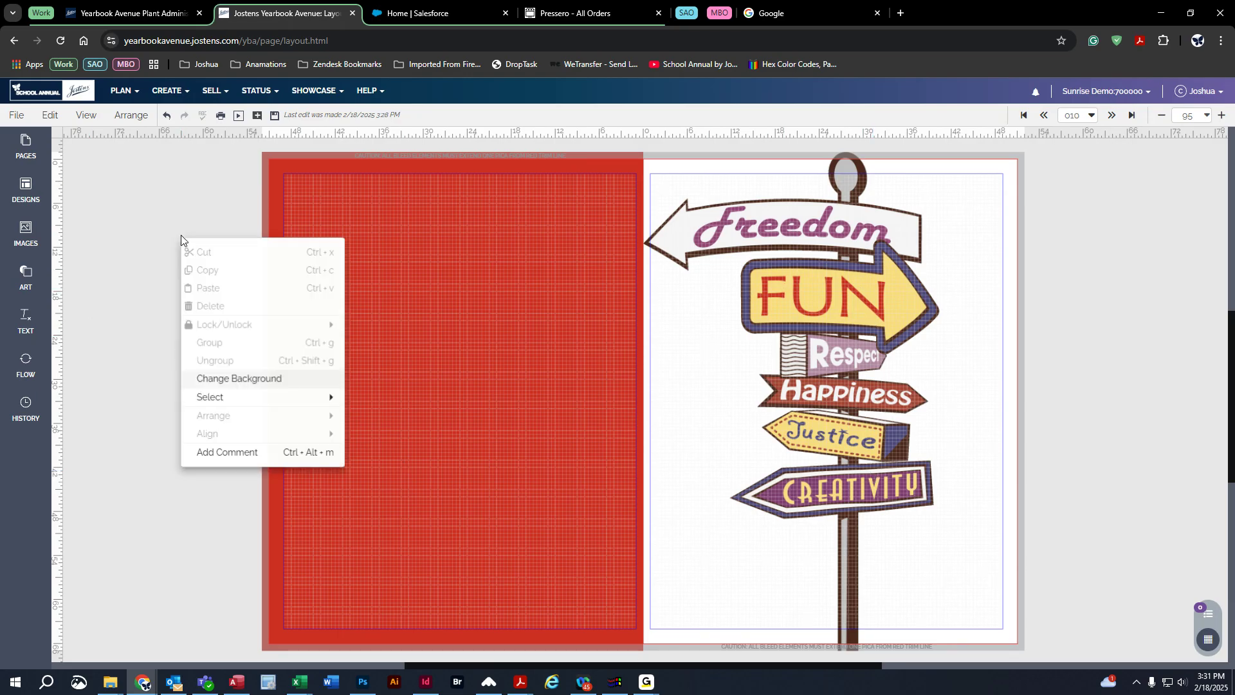
pyautogui.click(260, 378)
pyautogui.moveTo(1106, 141); pyautogui.dragTo(262, 190)
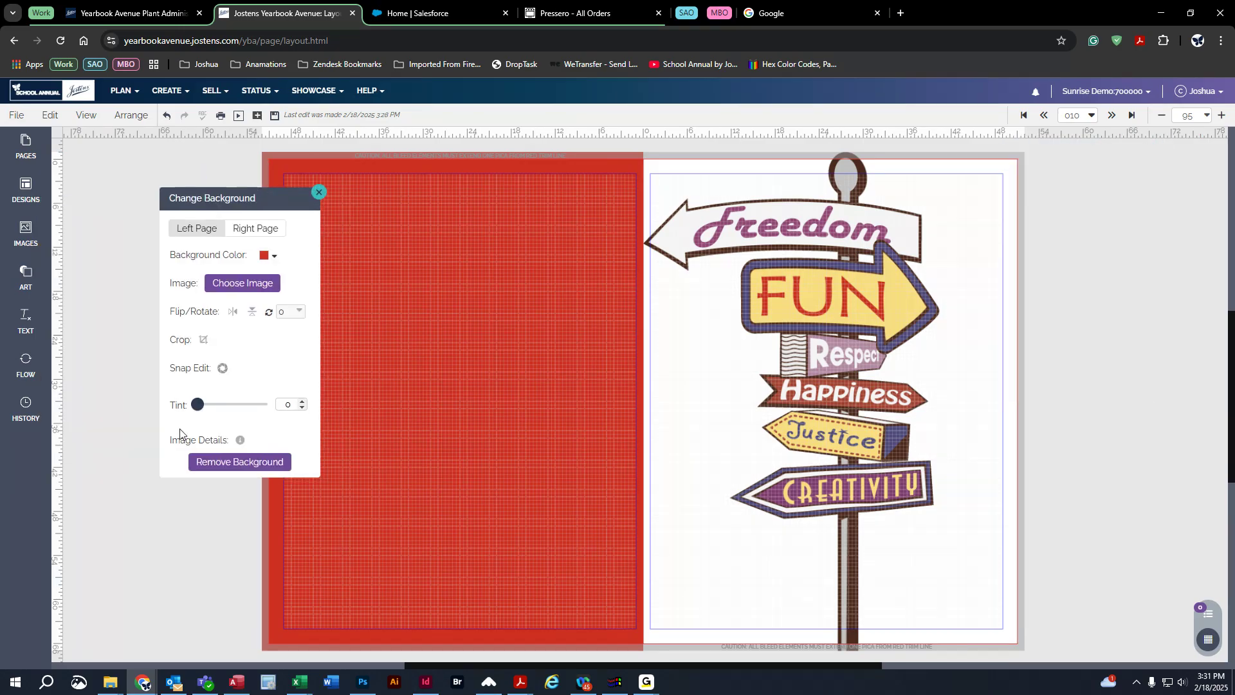
pyautogui.click(197, 406)
pyautogui.moveTo(198, 411); pyautogui.dragTo(152, 414)
pyautogui.moveTo(197, 405); pyautogui.dragTo(137, 414)
pyautogui.click(319, 192)
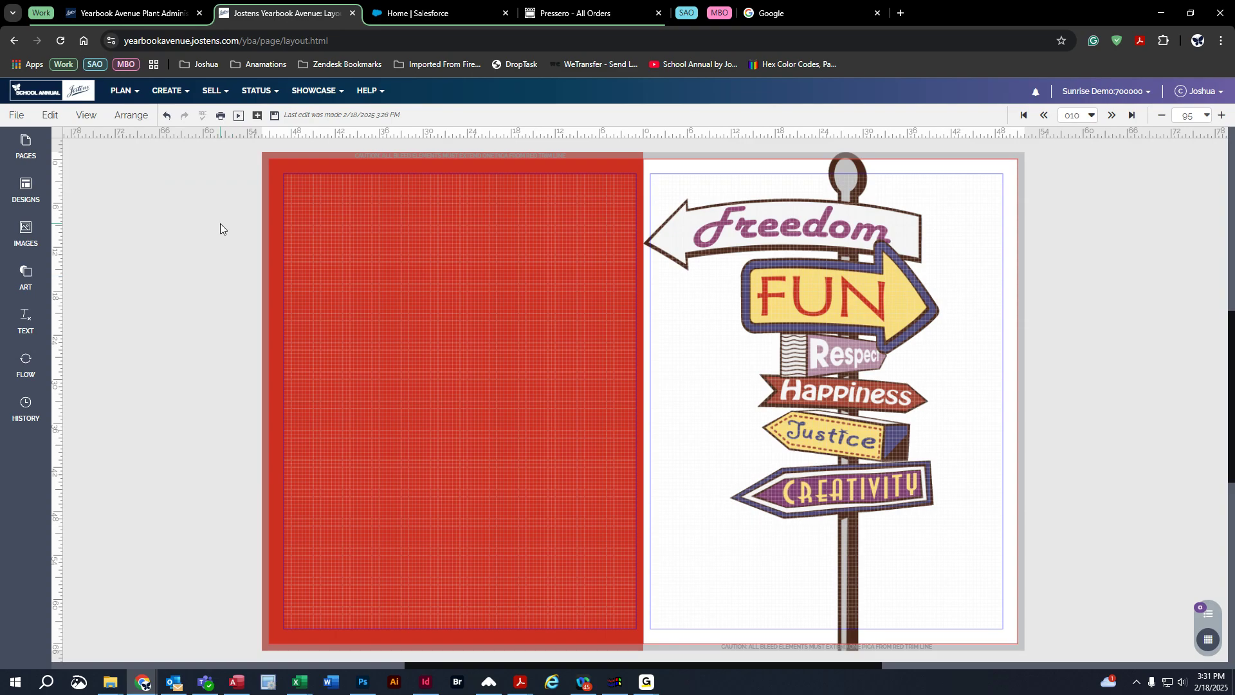
# Place a Headline style text element in the upper part of the red left page and select it
pyautogui.click(26, 273)
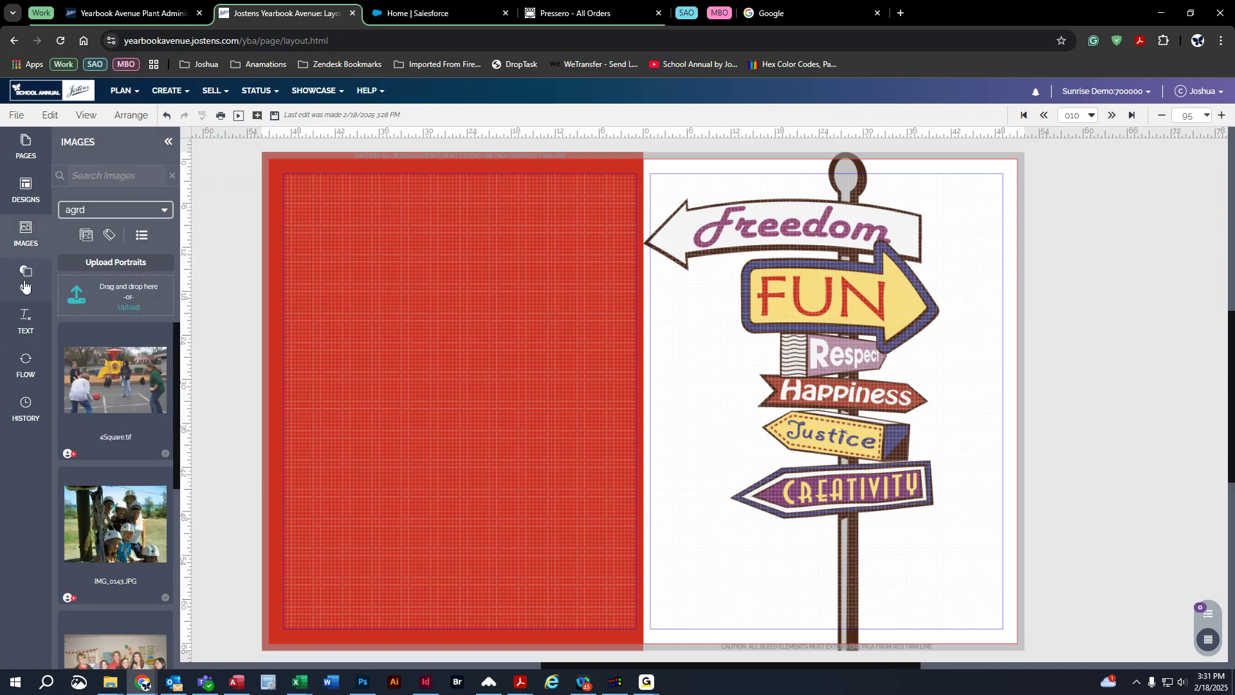
pyautogui.click(26, 331)
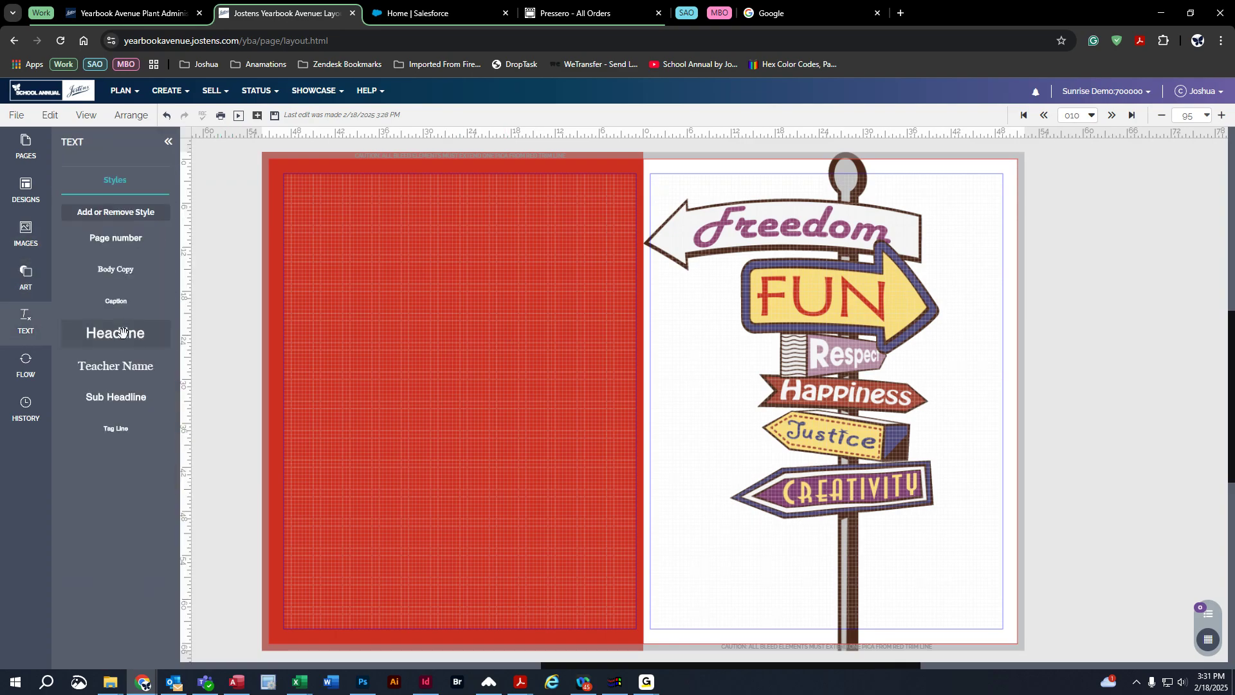
pyautogui.moveTo(116, 332); pyautogui.dragTo(398, 260)
pyautogui.click(295, 166)
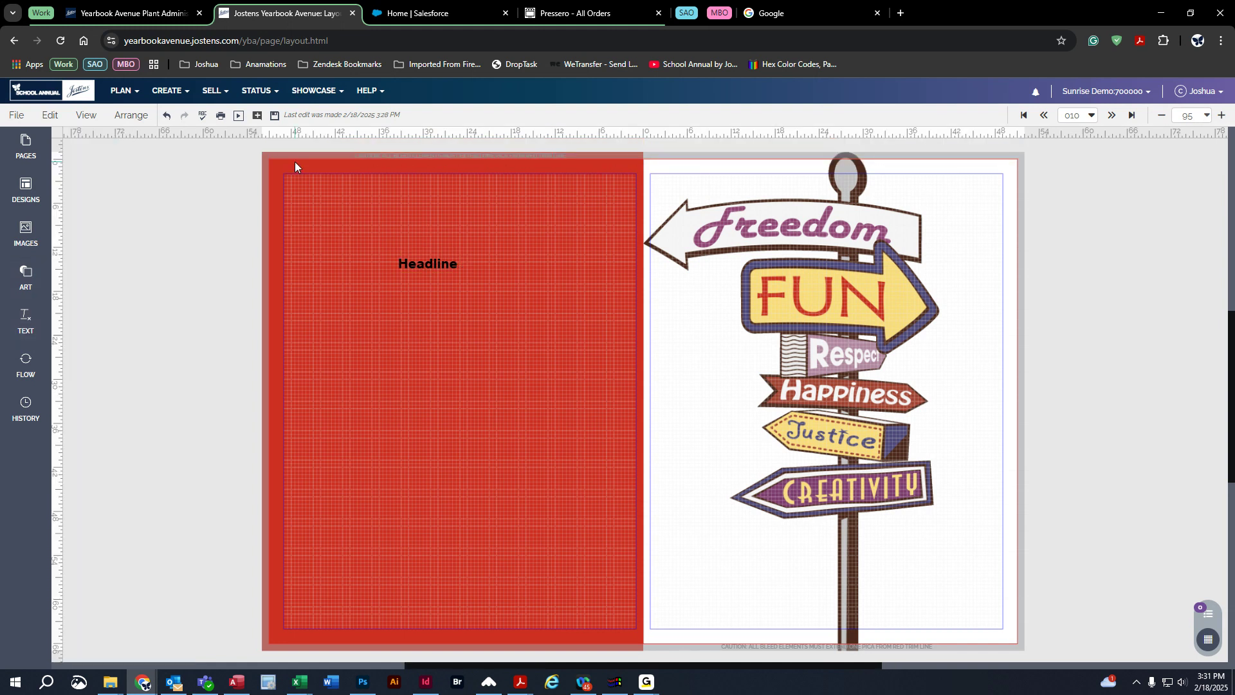
pyautogui.click(433, 272)
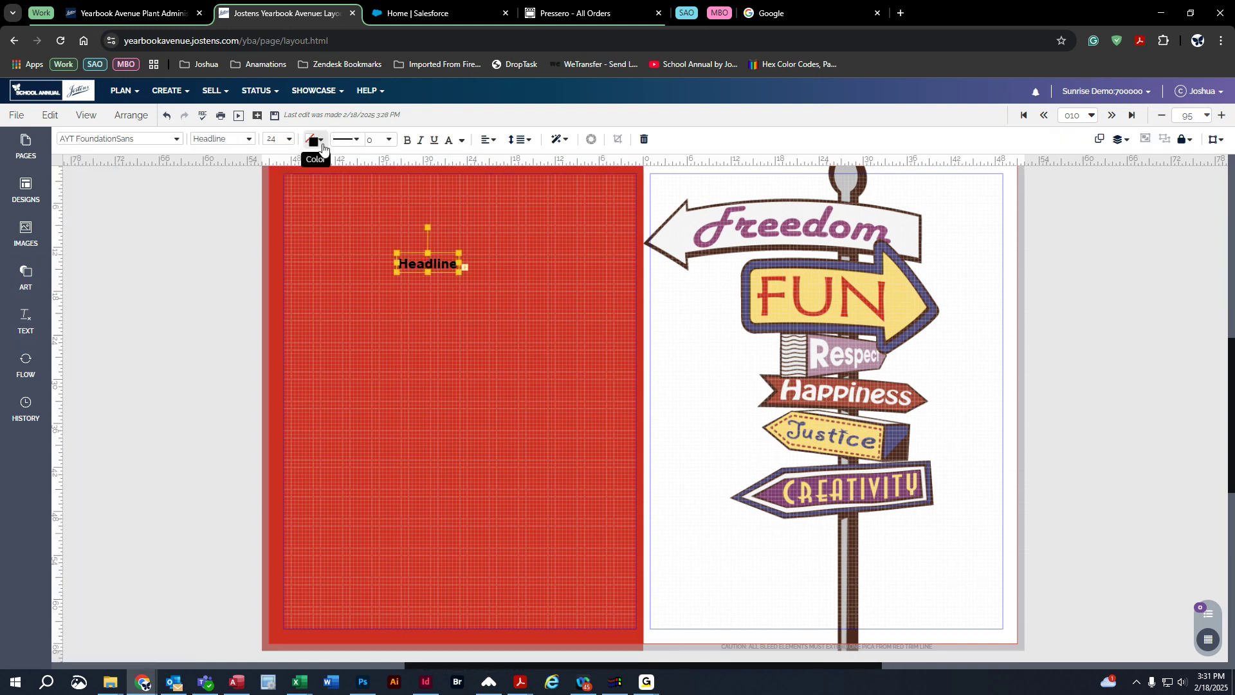
# Set the Headline text's size to 12 and move it closer to the upper-left corner of the red page
pyautogui.click(288, 140)
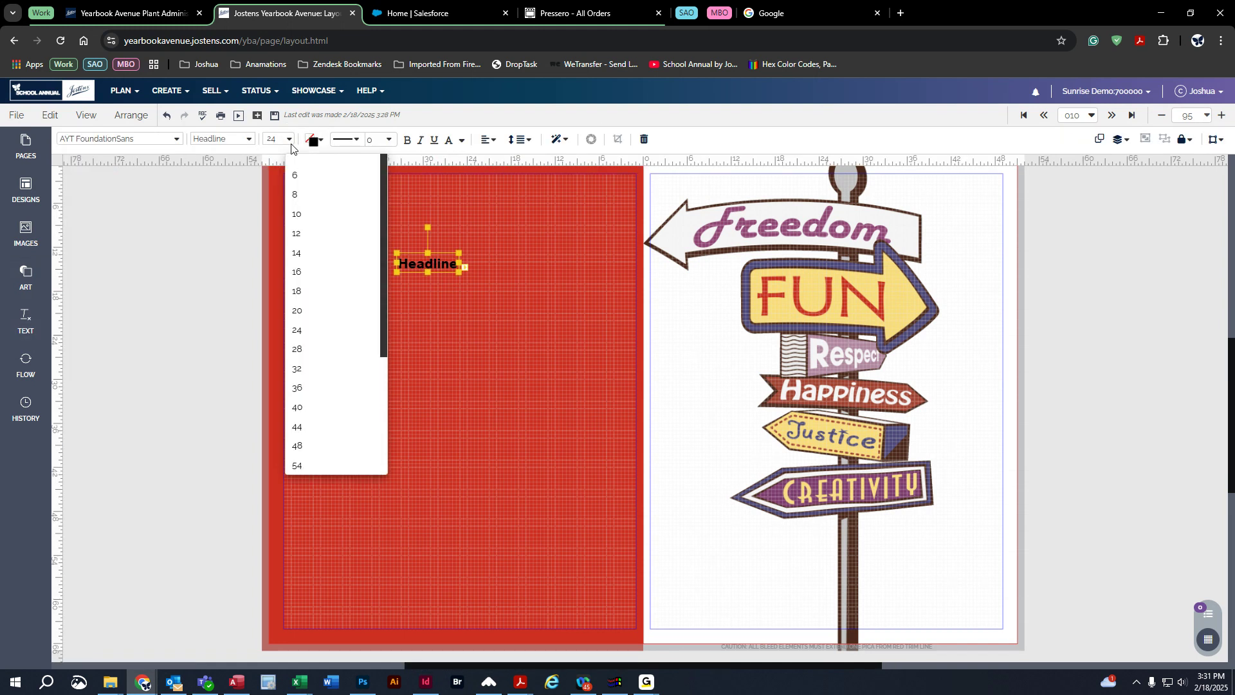
pyautogui.click(307, 235)
pyautogui.moveTo(438, 260); pyautogui.dragTo(367, 228)
pyautogui.click(466, 361)
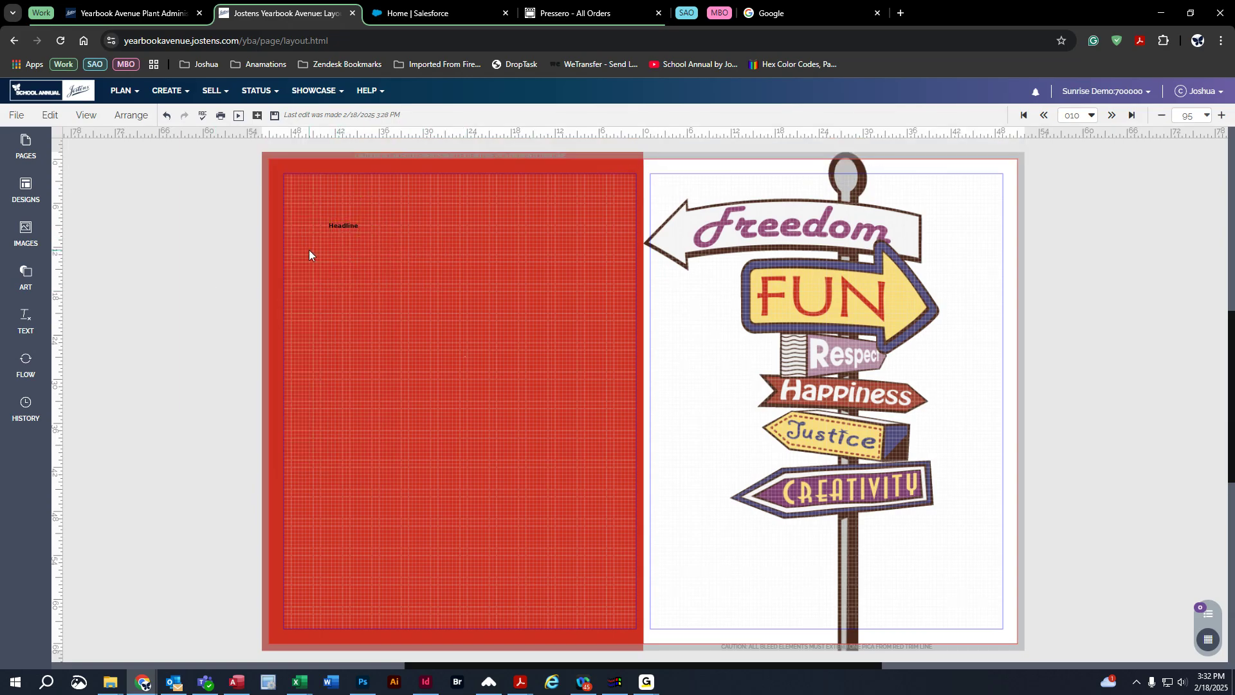
# Change the left page's background colour to the orange from the Classic colours and close the background settings
pyautogui.rightClick(200, 270)
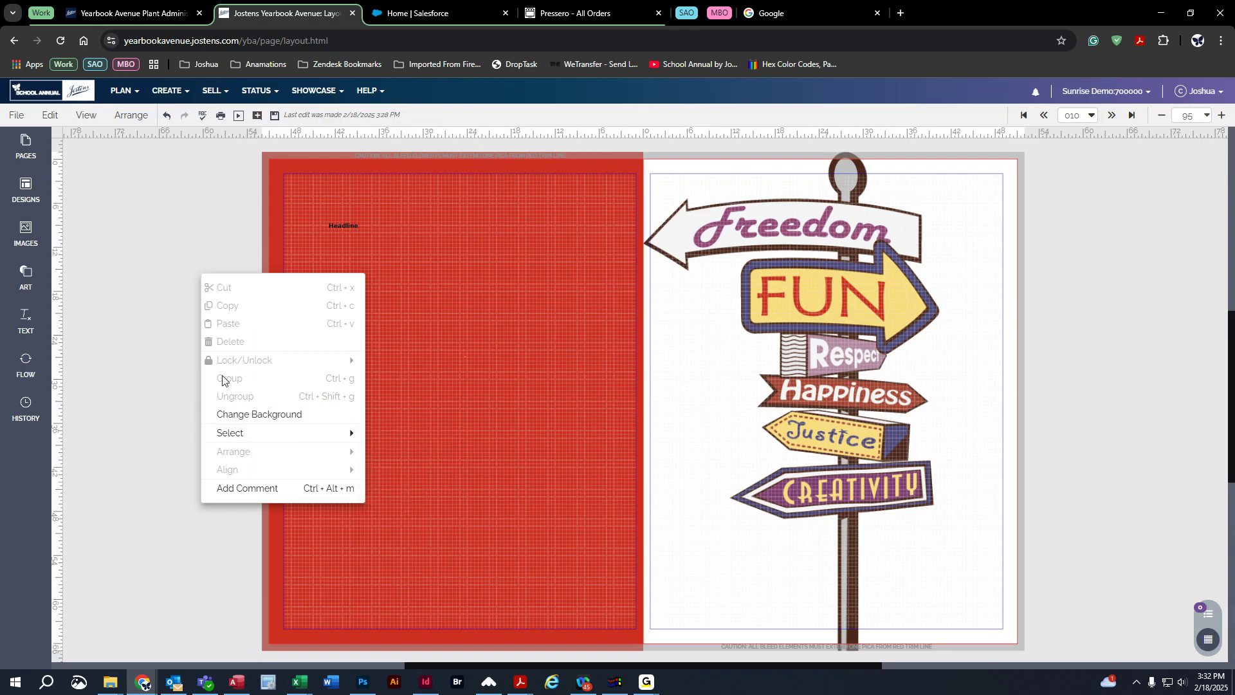
pyautogui.click(249, 416)
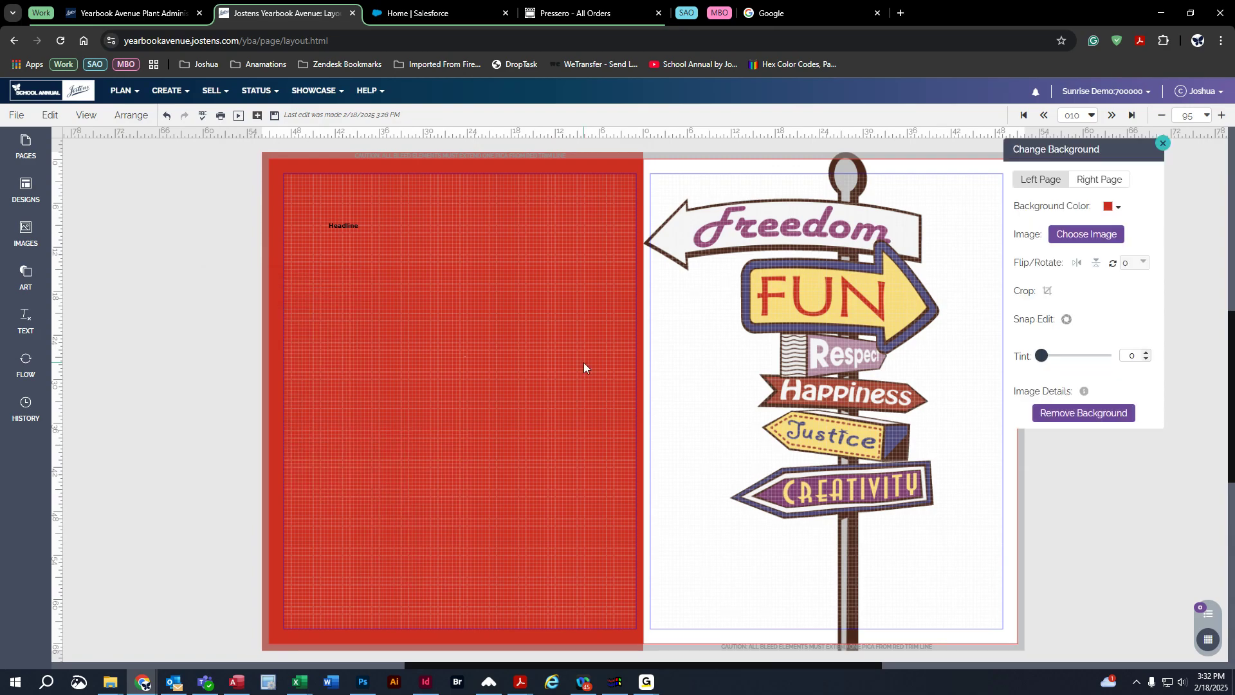
pyautogui.click(1117, 209)
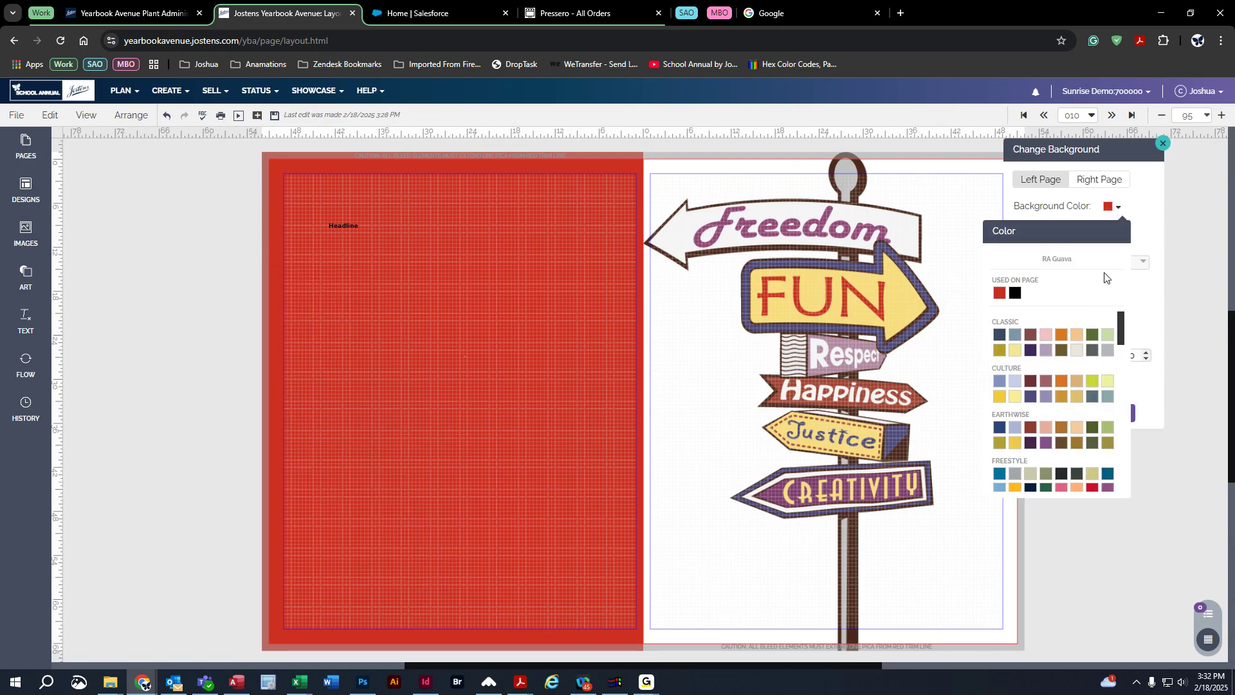
pyautogui.click(1061, 335)
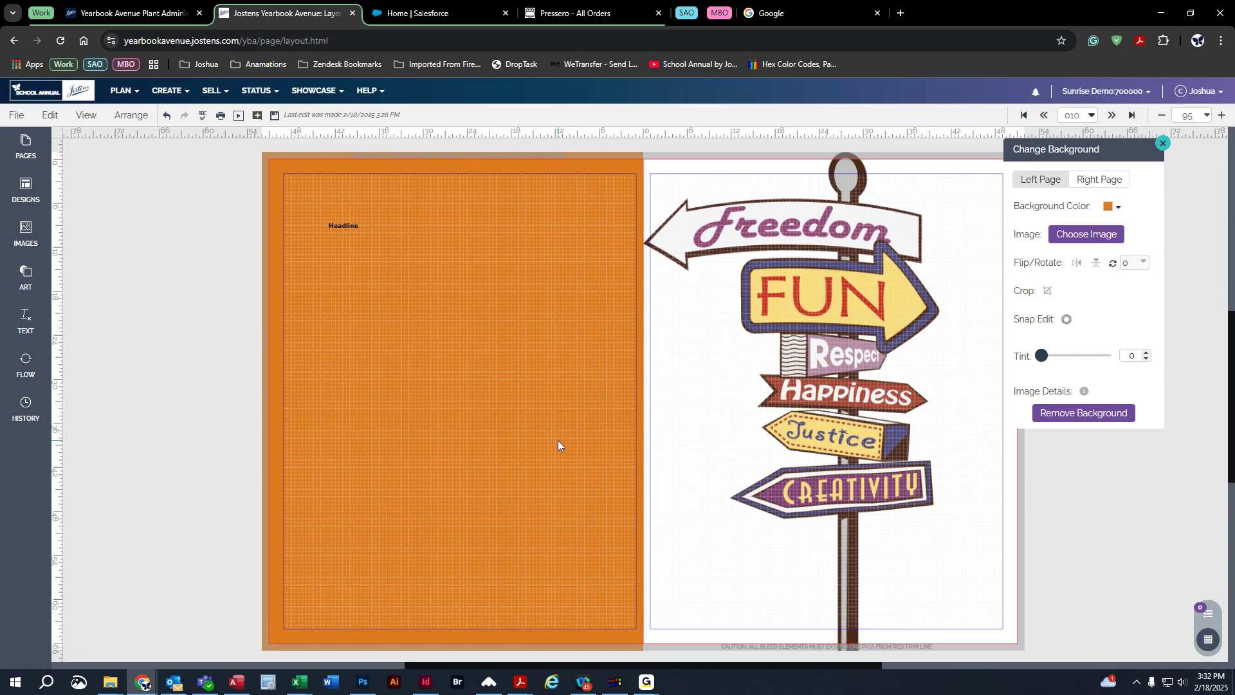
pyautogui.click(1162, 143)
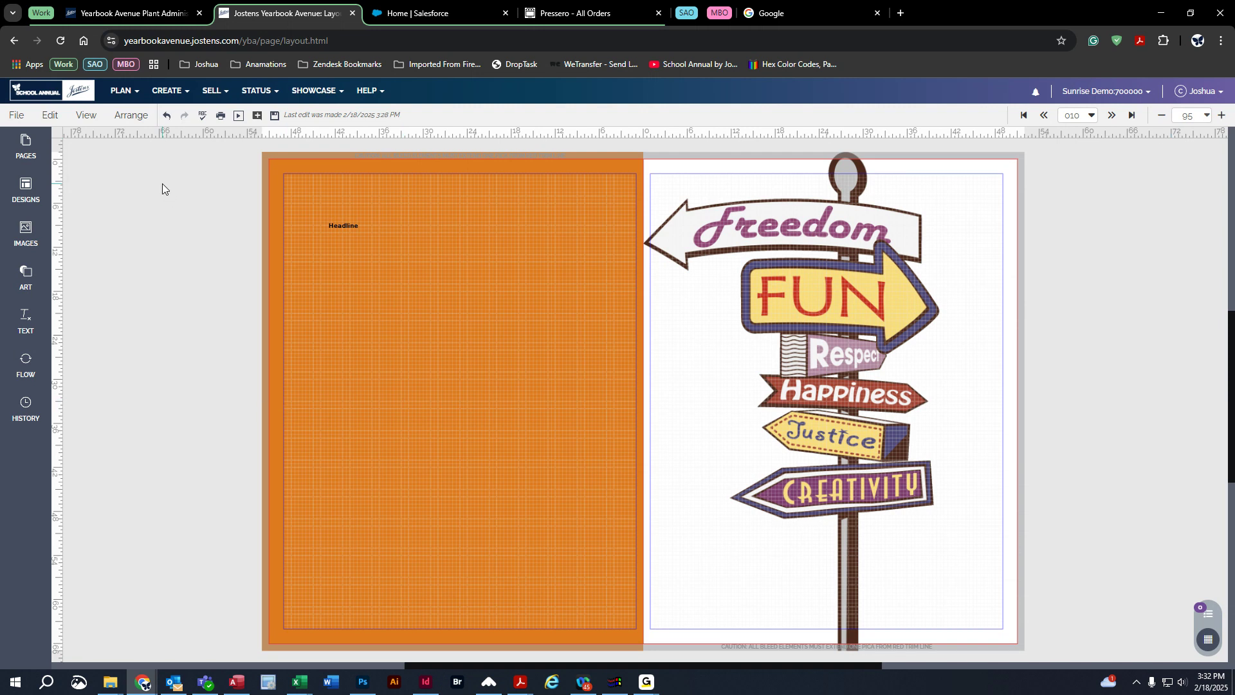
# Save the changes to the current spread and go to the next spread, page 012
pyautogui.click(1113, 123)
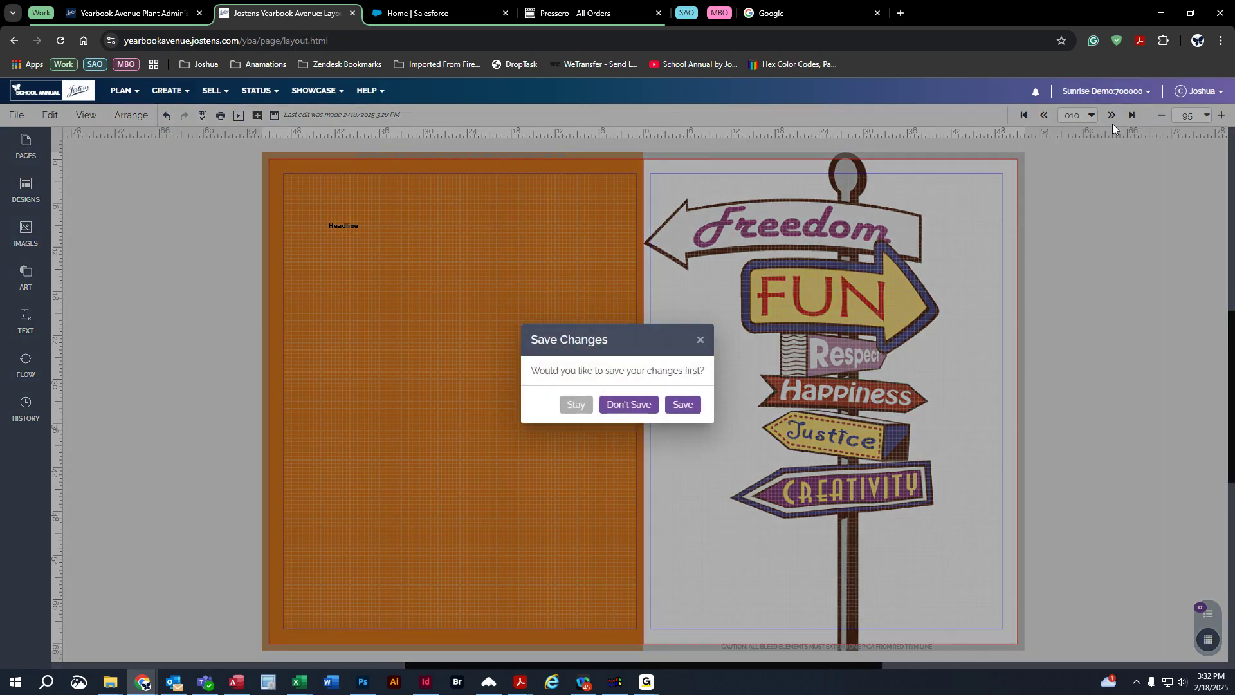
pyautogui.click(686, 401)
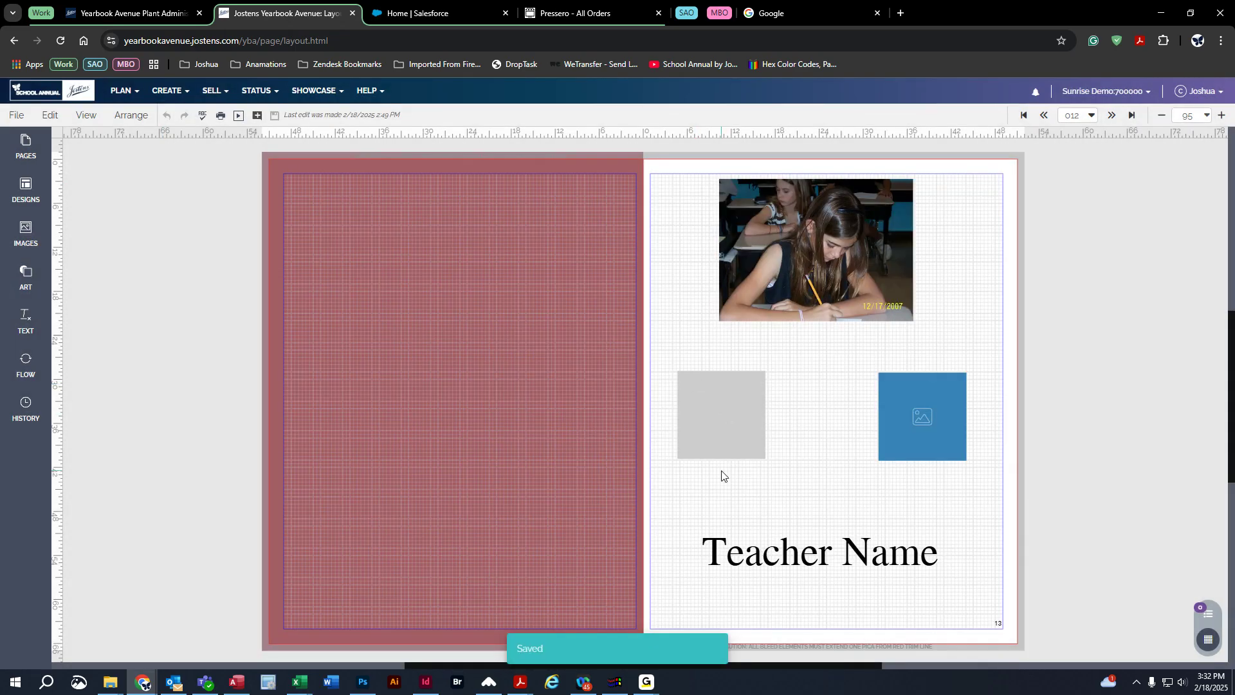
pyautogui.rightClick(260, 259)
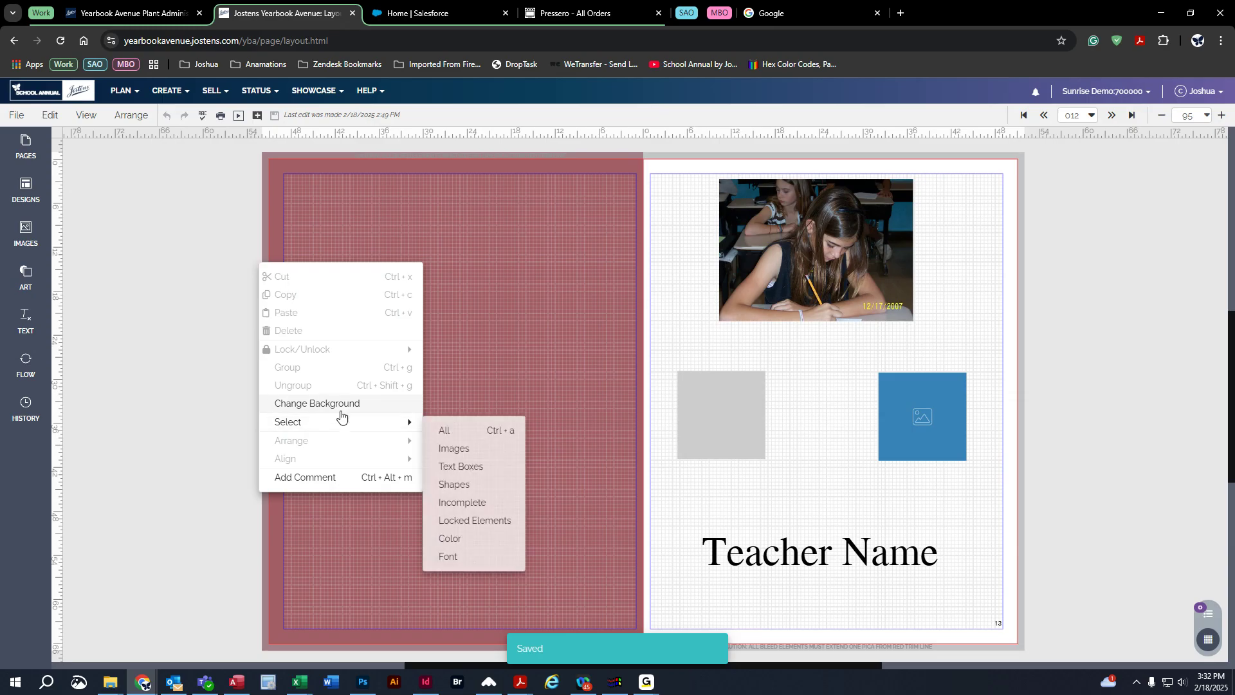
pyautogui.click(572, 312)
# Move the classroom photo from the right page to the upper half of the left page and deselect it
pyautogui.moveTo(837, 250); pyautogui.dragTo(457, 255)
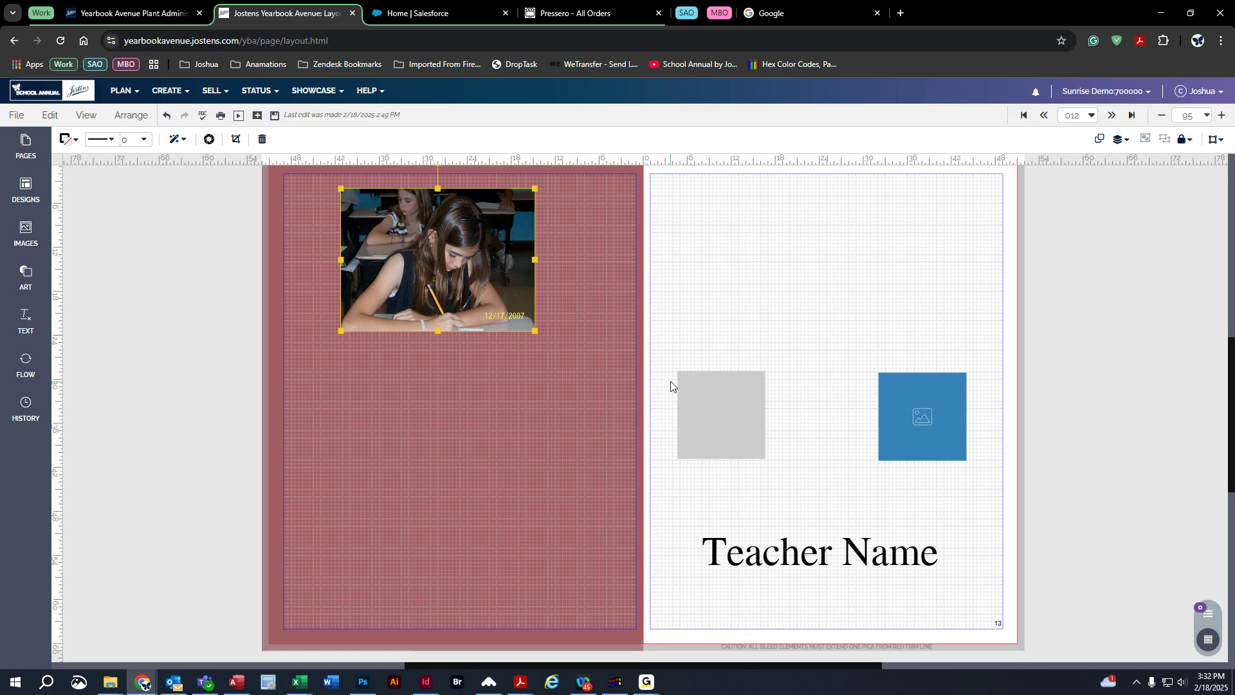
pyautogui.moveTo(412, 250); pyautogui.dragTo(419, 301)
pyautogui.click(349, 380)
# Give the classroom photo a solid border with a thickness of 4 pt
pyautogui.click(357, 368)
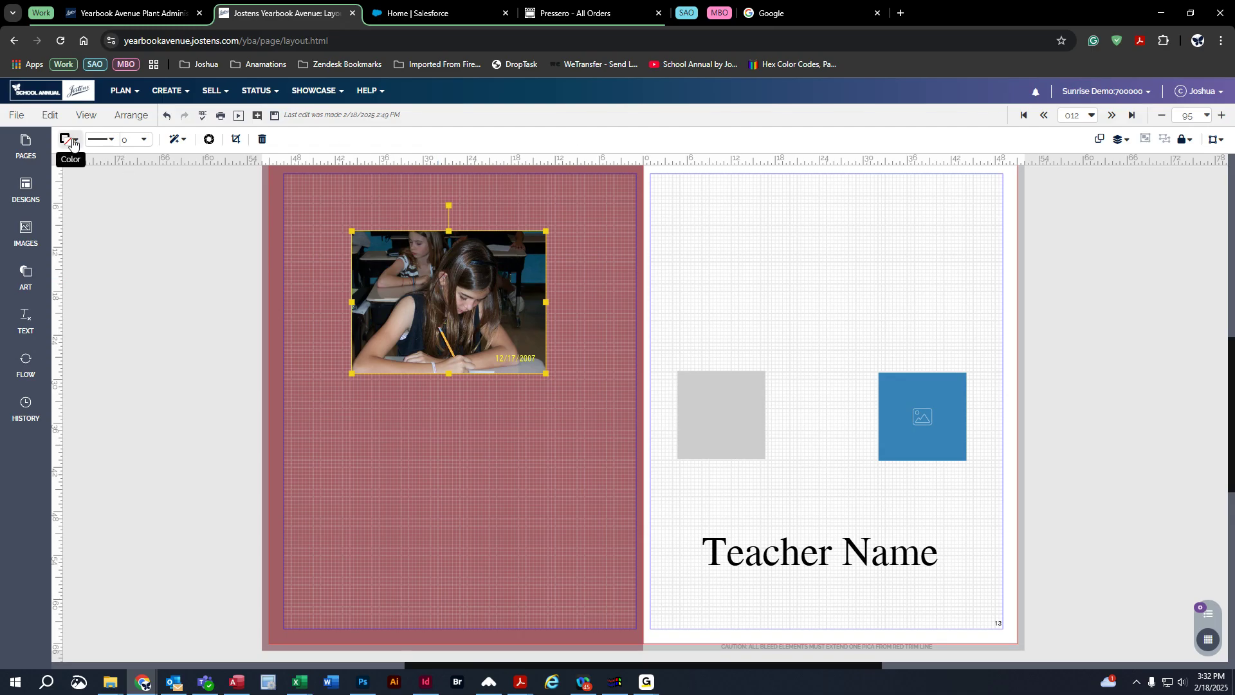
pyautogui.click(107, 141)
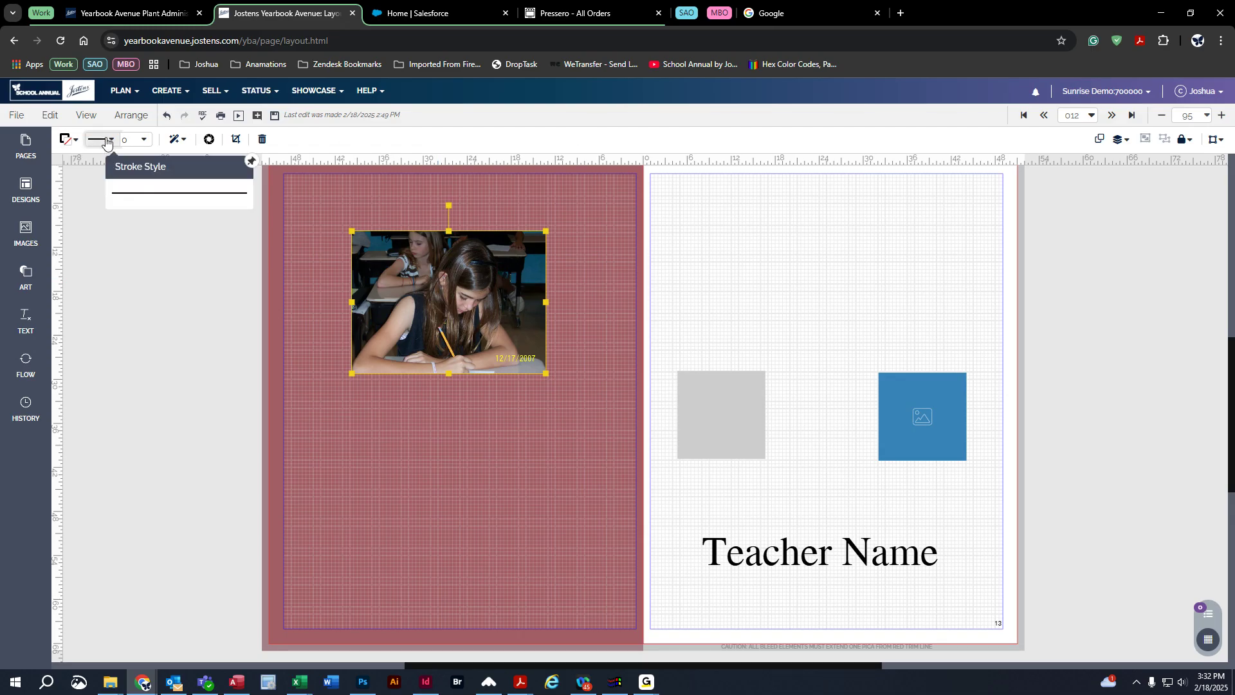
pyautogui.click(136, 193)
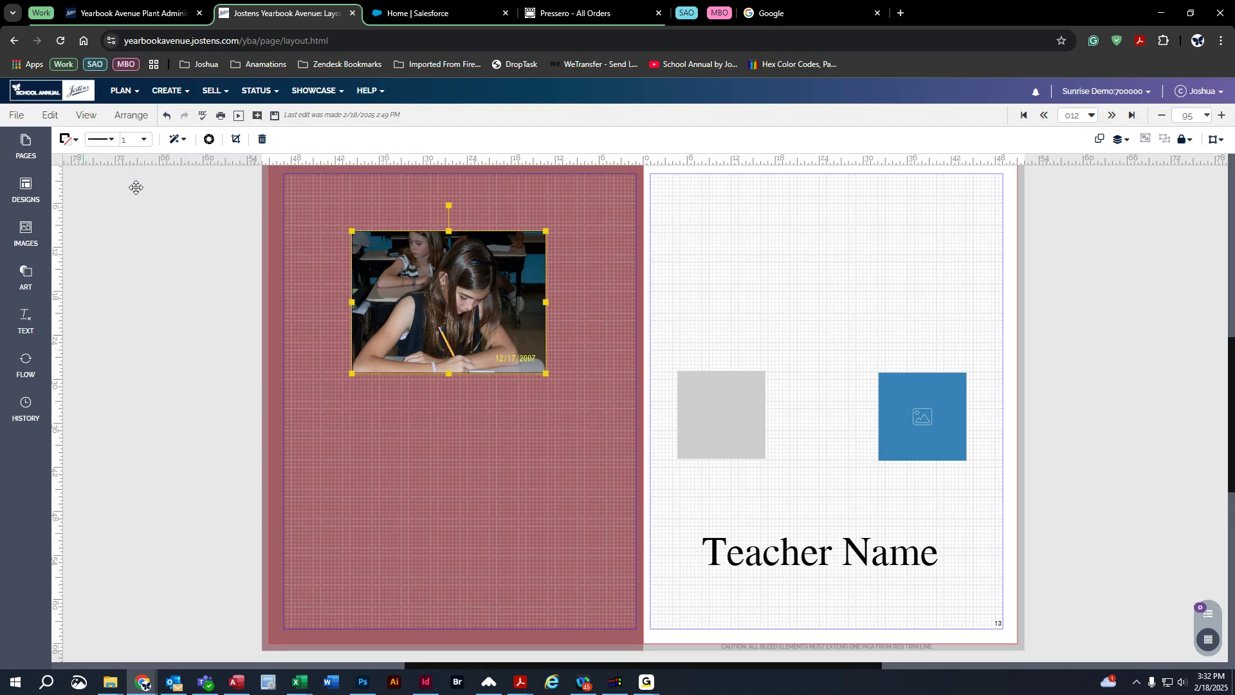
pyautogui.click(143, 140)
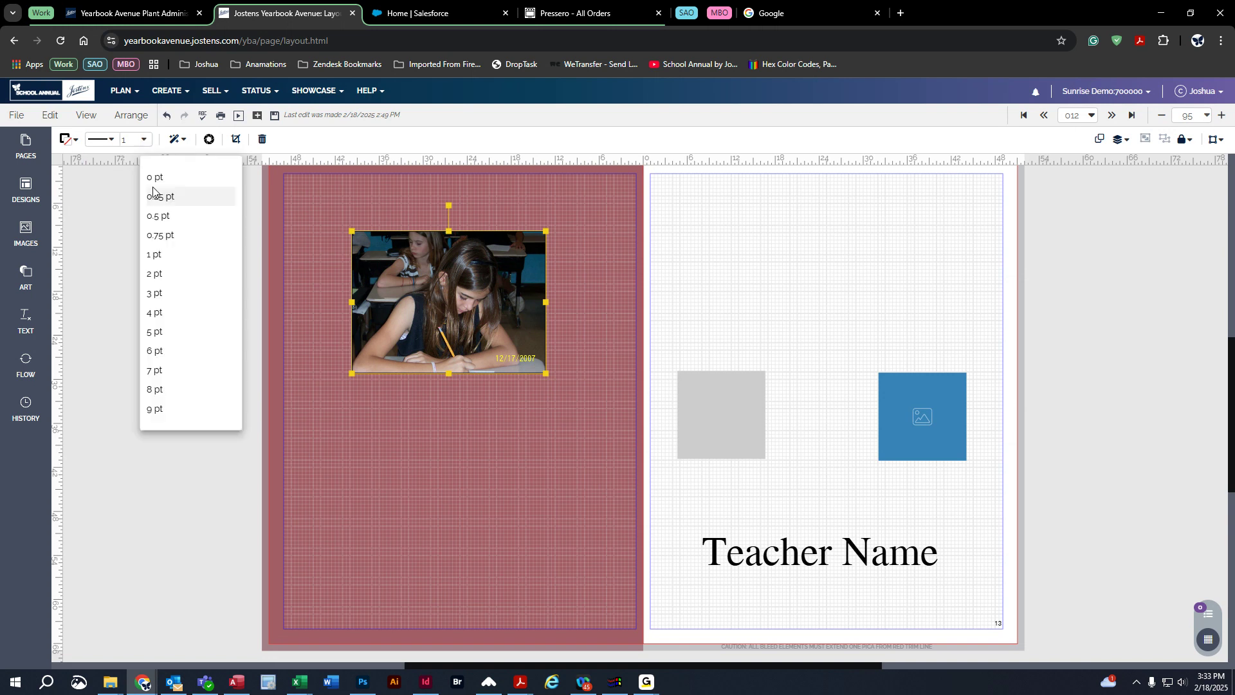
pyautogui.click(171, 315)
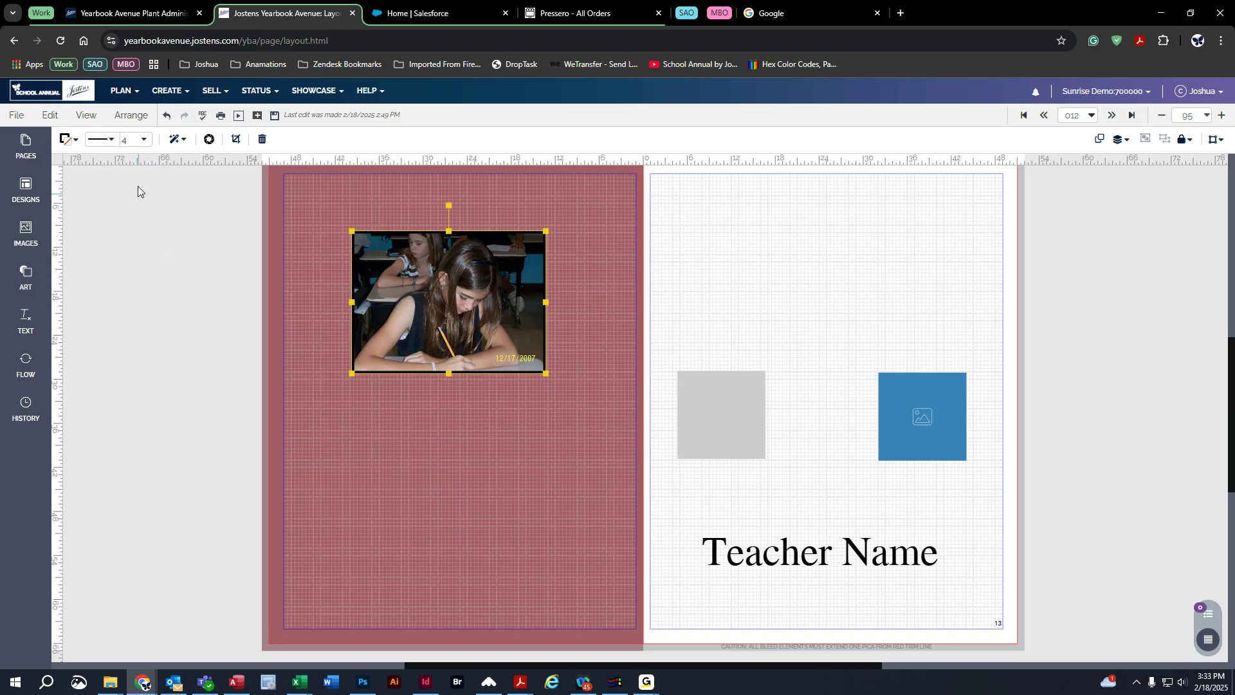
# Increase the photo border's thickness to 5 pt and further to 9 pt, and deselect the photo
pyautogui.click(144, 139)
pyautogui.click(160, 331)
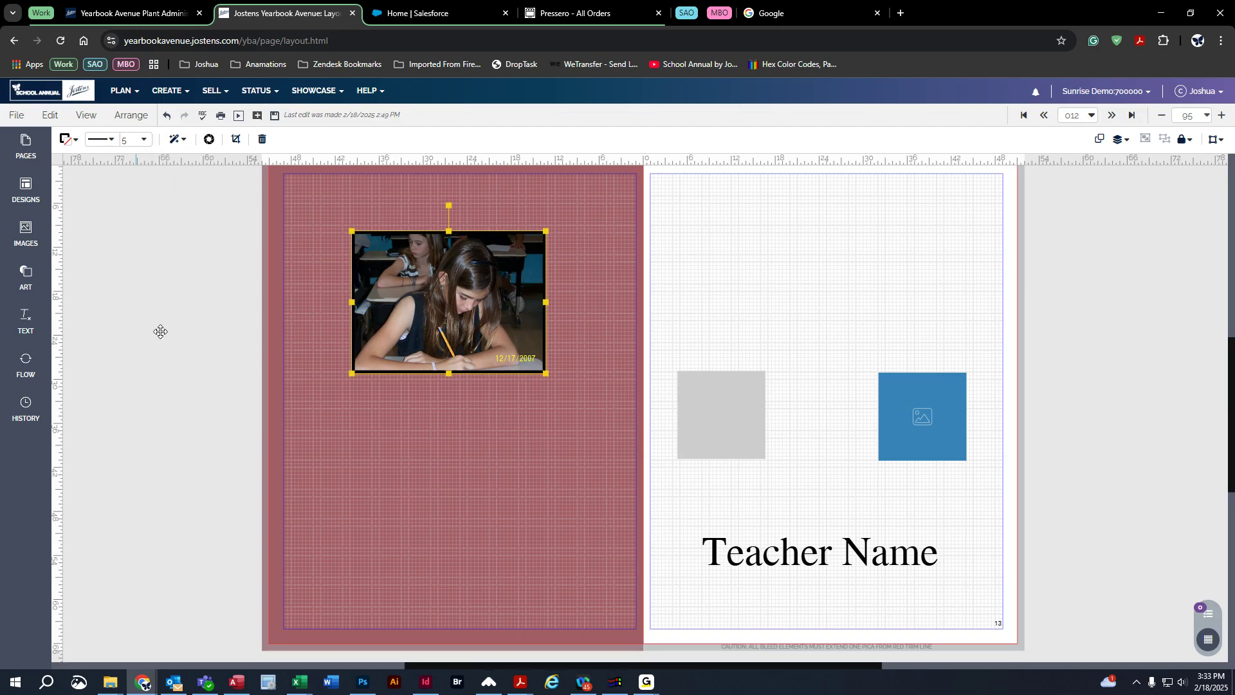
pyautogui.click(144, 139)
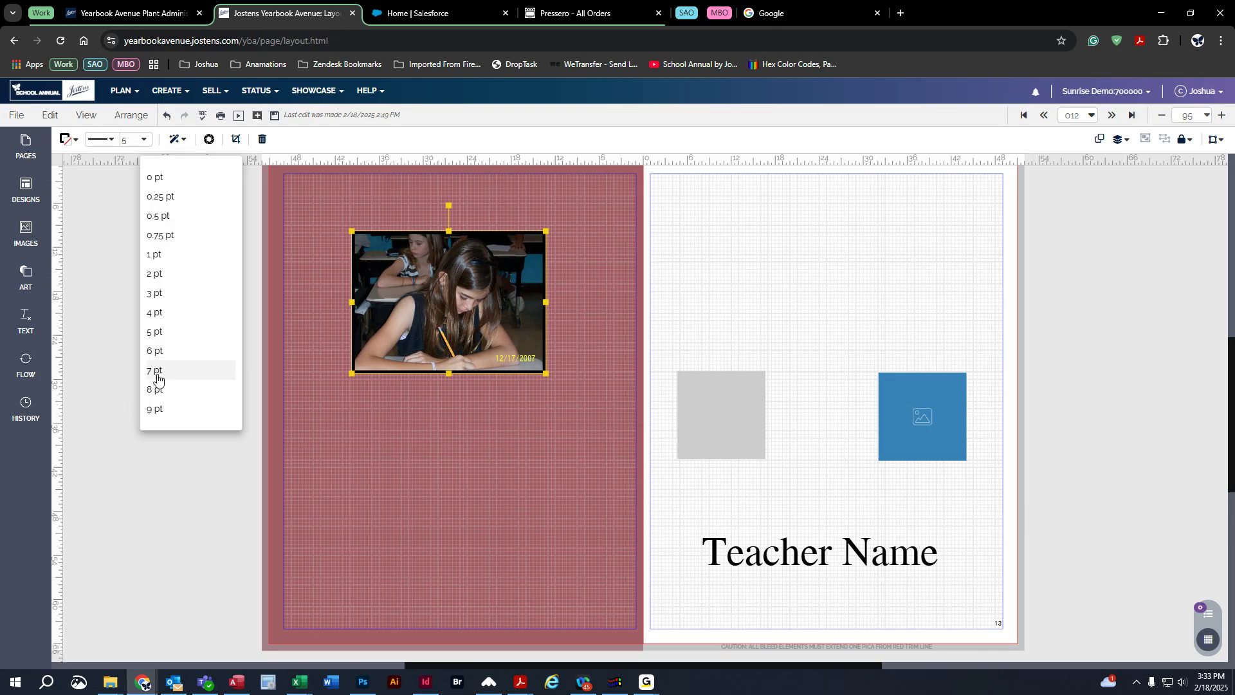
pyautogui.click(171, 415)
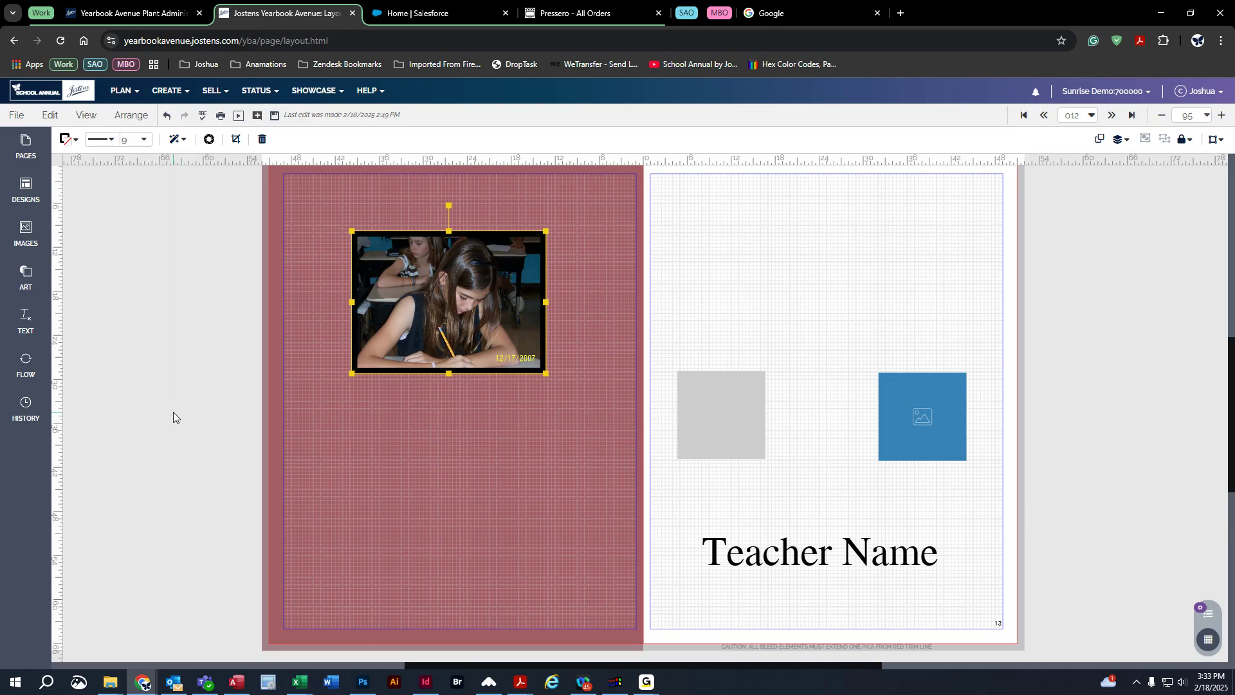
pyautogui.click(469, 461)
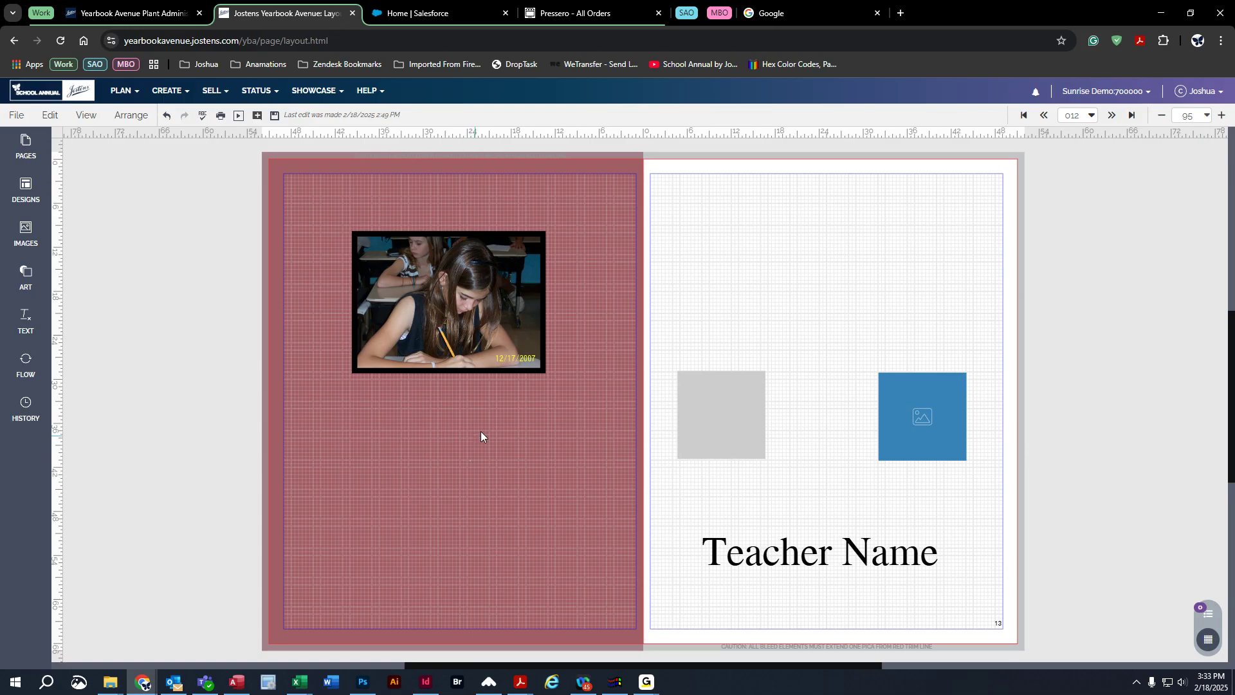
# Reduce the classroom photo's border thickness to 5 pt and deselect the photo
pyautogui.click(471, 318)
pyautogui.click(144, 140)
pyautogui.click(175, 334)
pyautogui.click(482, 490)
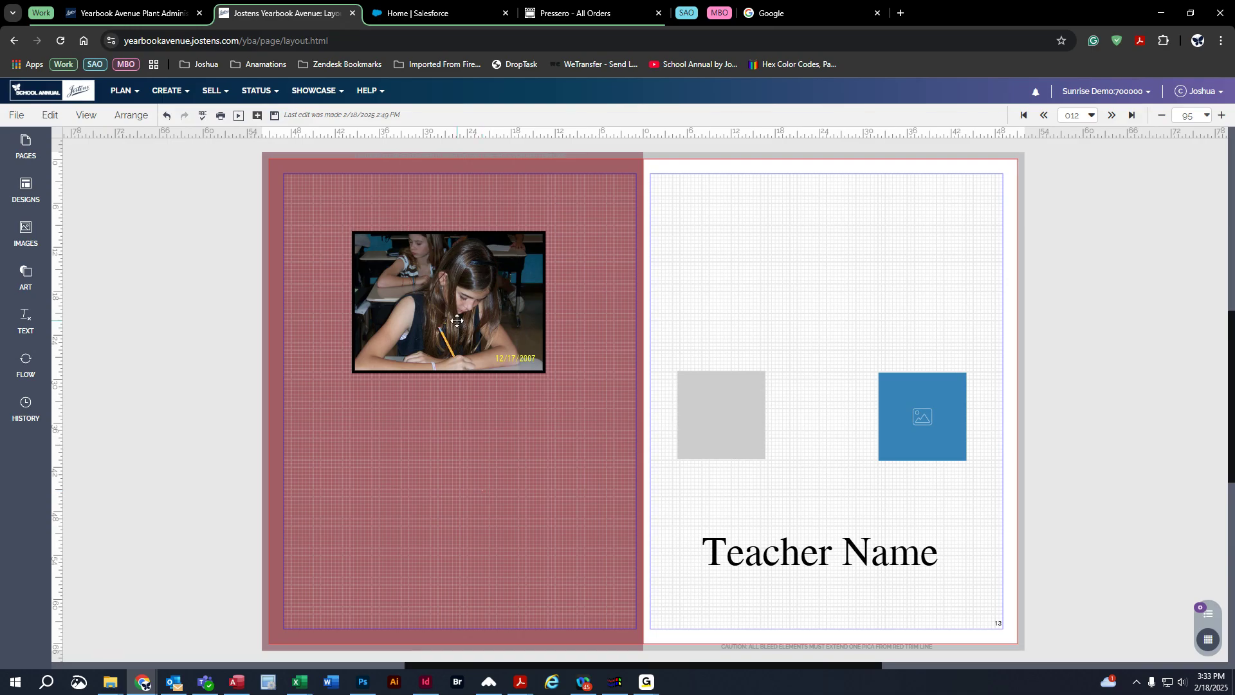
# Change the classroom photo's border colour to CS Wisteria
pyautogui.click(457, 320)
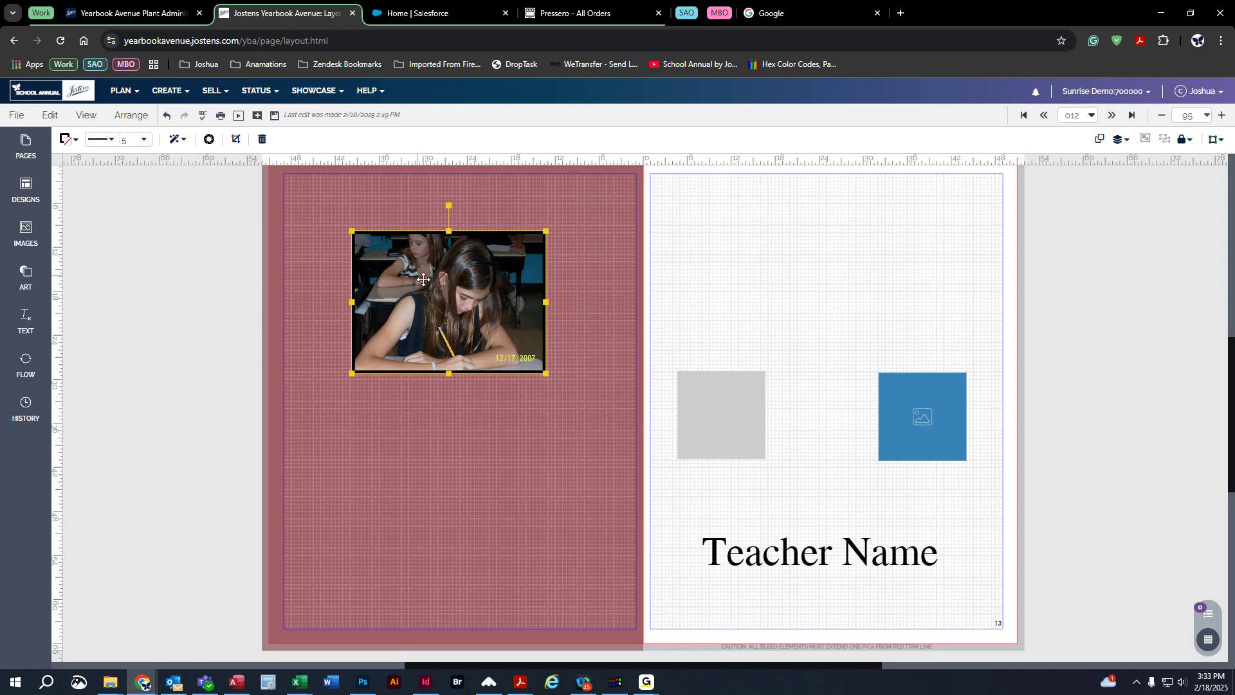
pyautogui.click(75, 142)
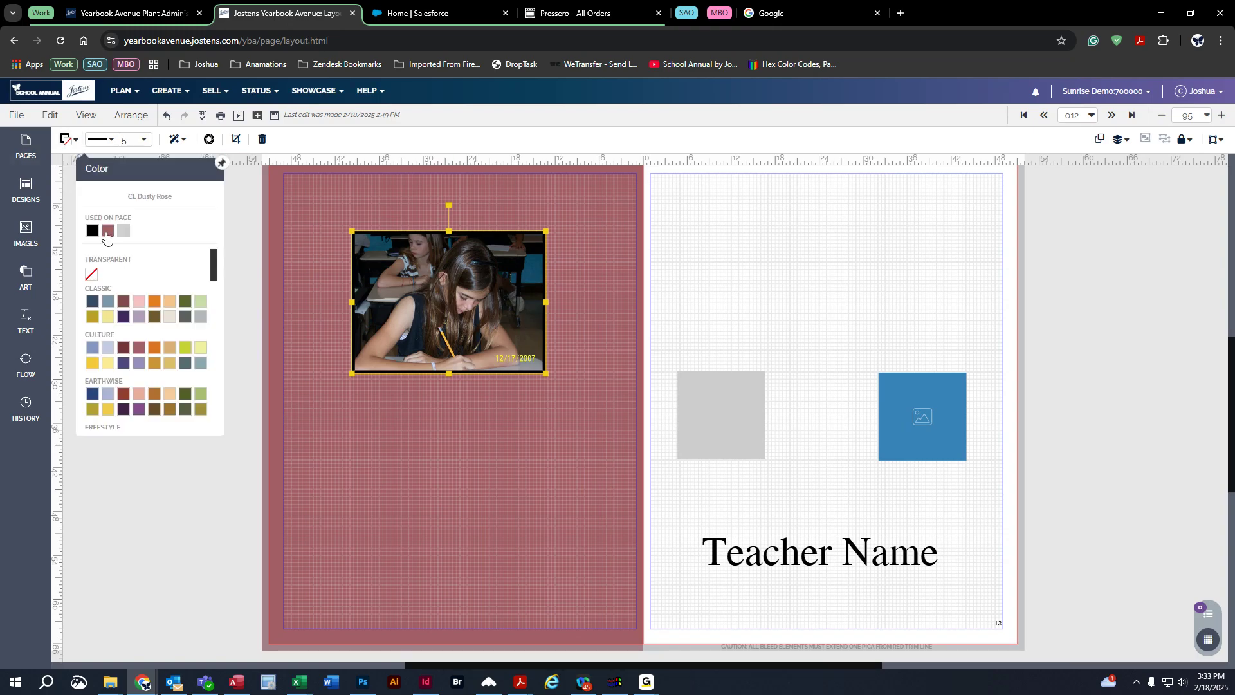
pyautogui.click(142, 313)
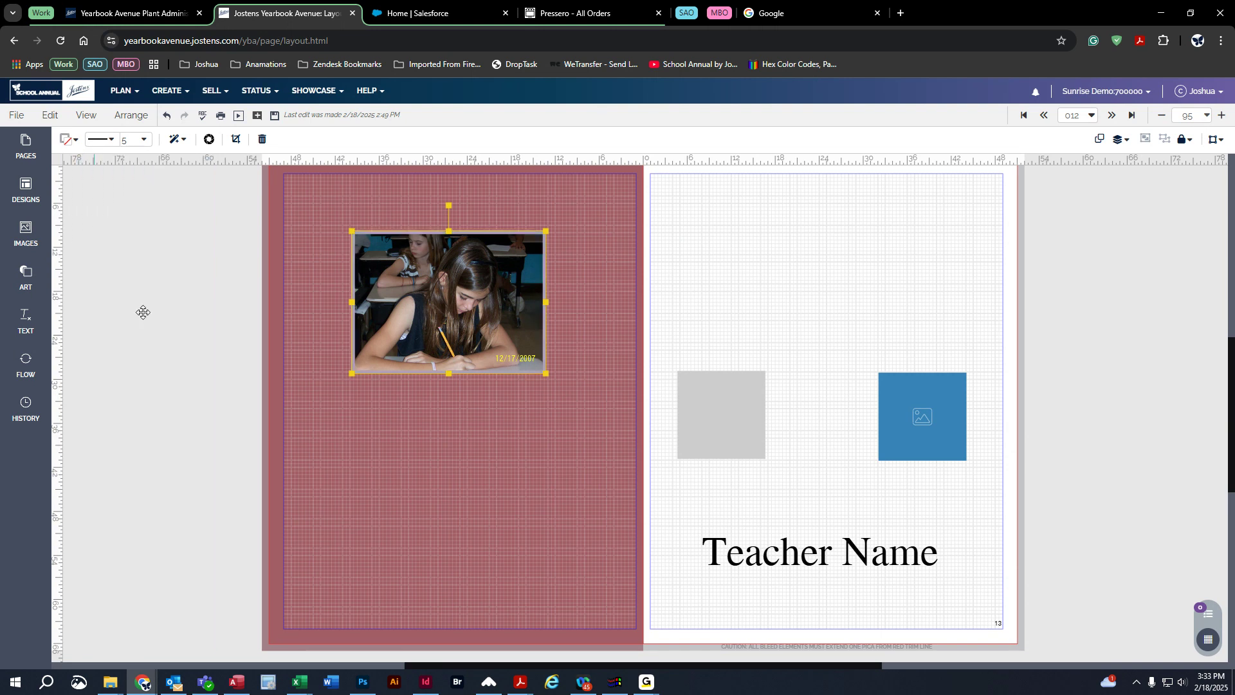
# Recolour the photo's border bright red and move the photo to the upper-left corner of the left page
pyautogui.click(73, 140)
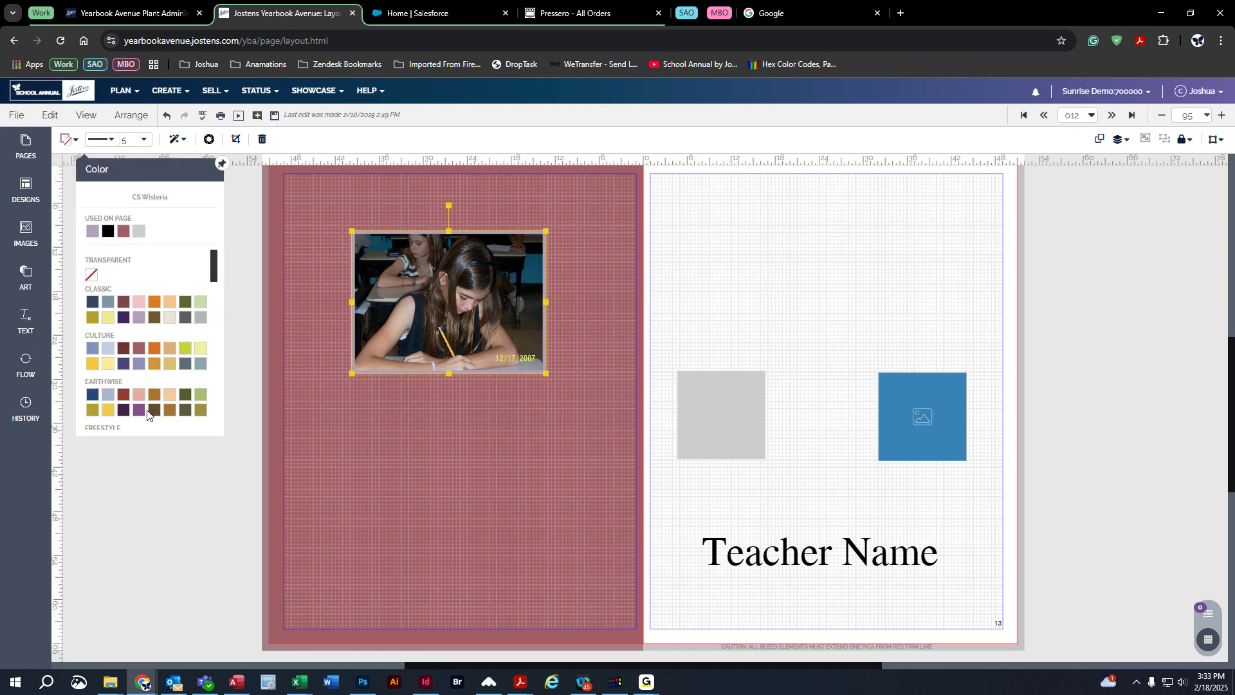
pyautogui.scroll(-3, 148, 412)
pyautogui.click(153, 326)
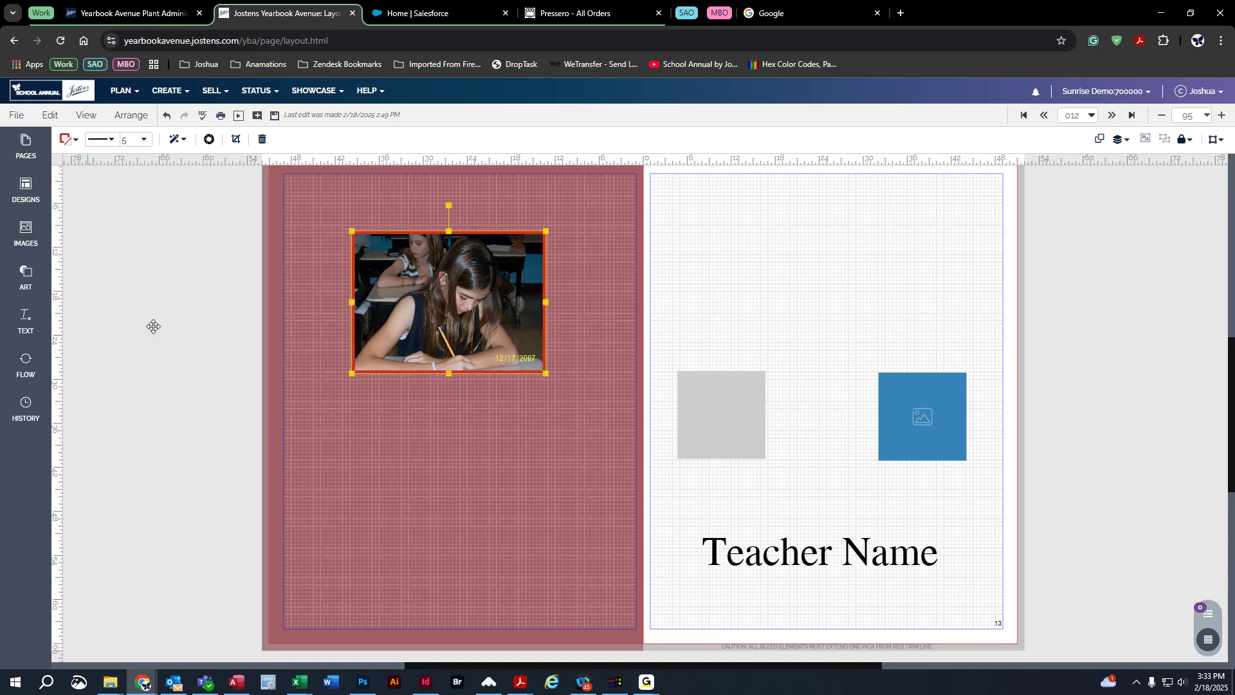
pyautogui.moveTo(395, 287); pyautogui.dragTo(372, 249)
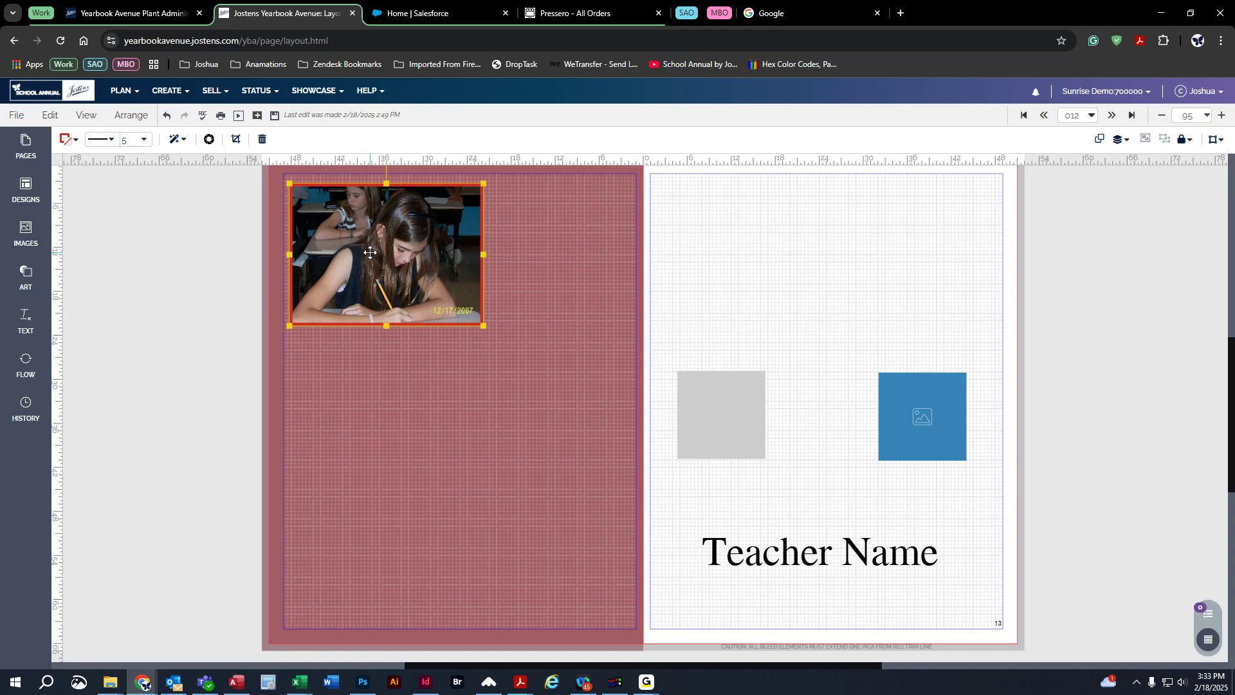
pyautogui.click(215, 270)
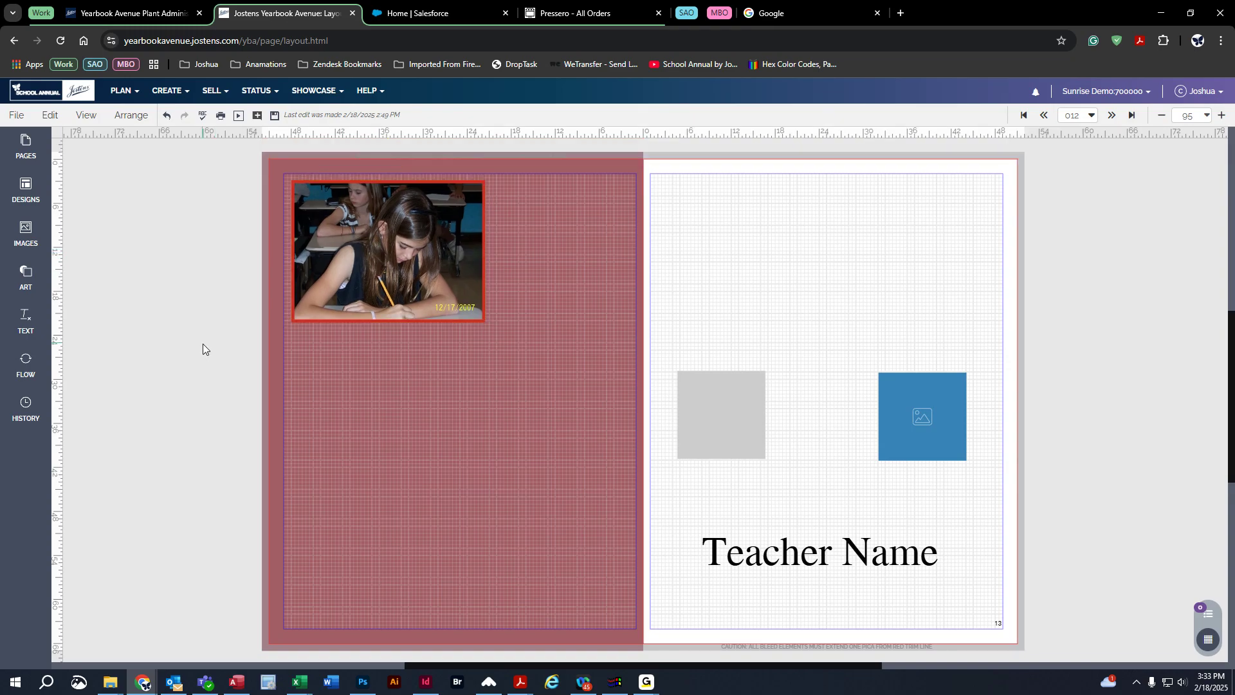
# Set the photo's rounded corner value to 17 and move the photo towards the centre of the left page
pyautogui.click(469, 278)
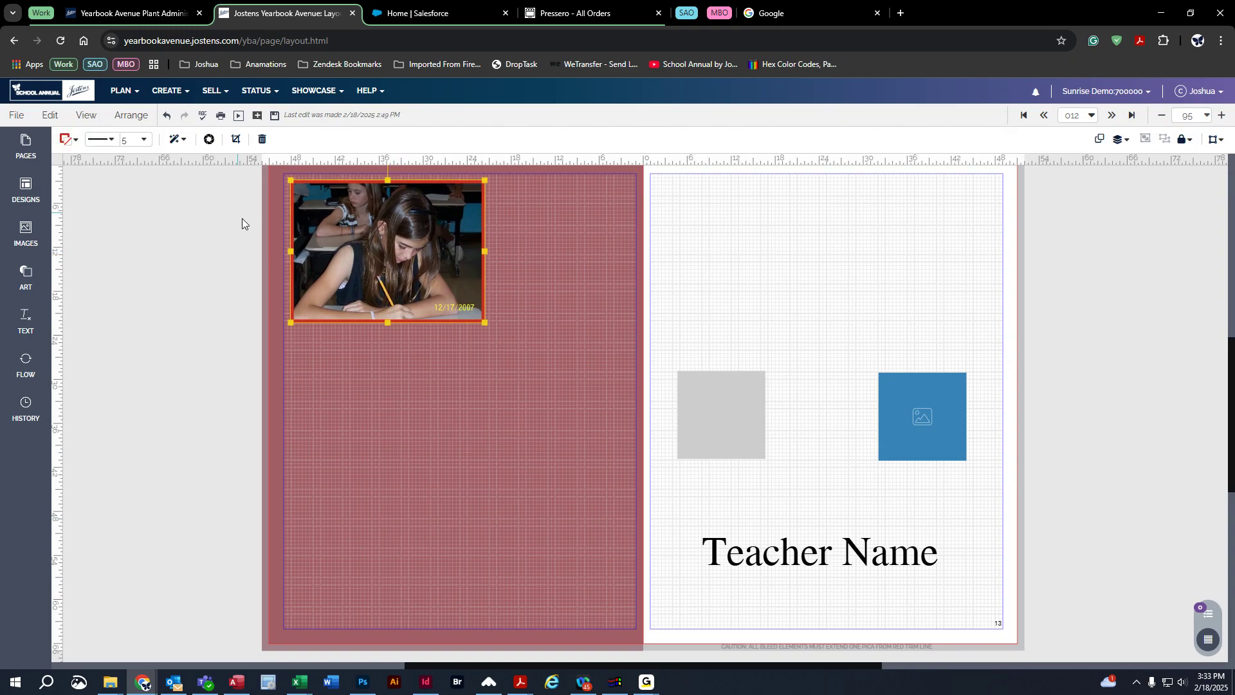
pyautogui.click(175, 143)
pyautogui.moveTo(200, 250); pyautogui.dragTo(262, 259)
pyautogui.moveTo(392, 261); pyautogui.dragTo(498, 343)
# Try adjusting the photo's transparency and rounded corner amounts in the Format and Effects settings
pyautogui.click(175, 139)
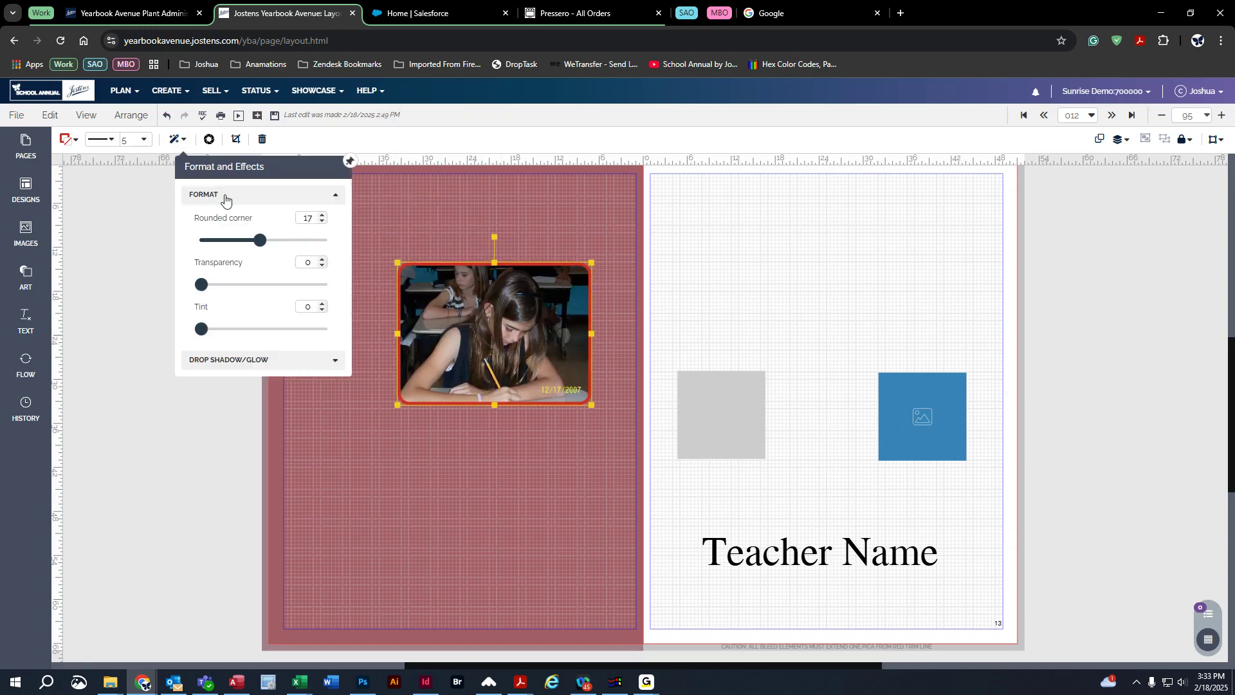
pyautogui.moveTo(202, 290); pyautogui.dragTo(168, 341)
pyautogui.moveTo(259, 241)
pyautogui.mouseDown()
pyautogui.moveTo(273, 243)
pyautogui.moveTo(253, 247)
pyautogui.mouseUp()
# Add a black drop shadow to the classroom photo with a distance of 24 and inspect it at 150% zoom
pyautogui.click(249, 359)
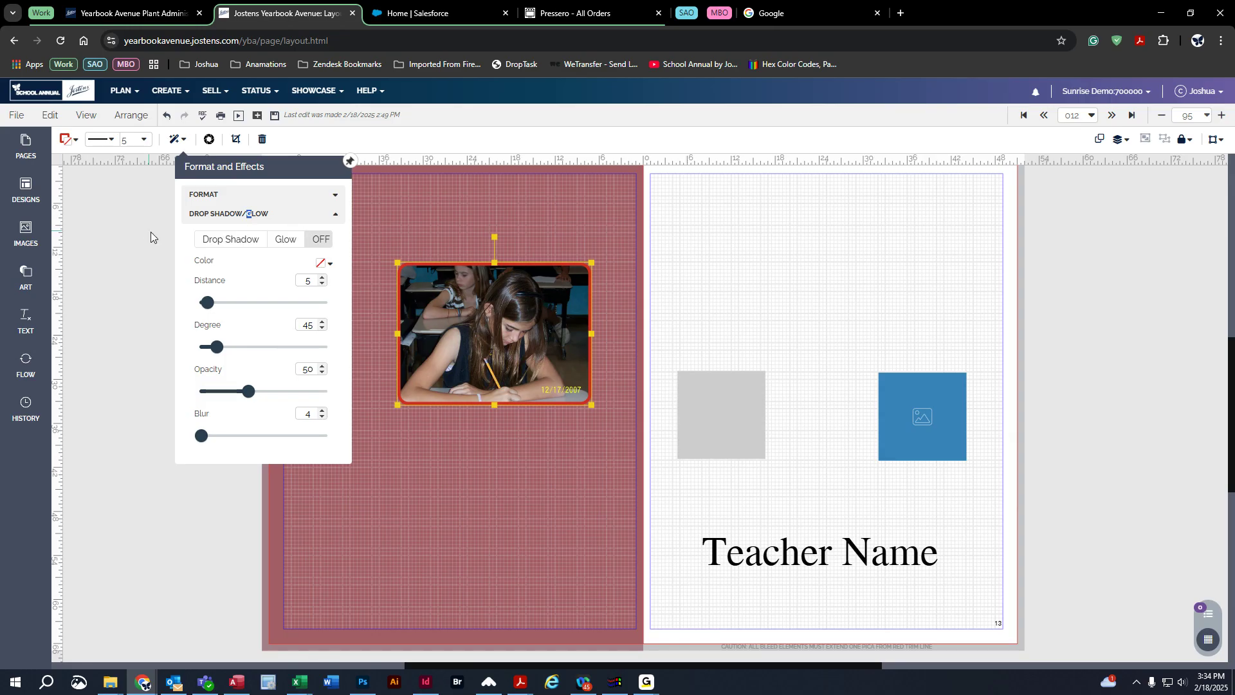
pyautogui.click(183, 237)
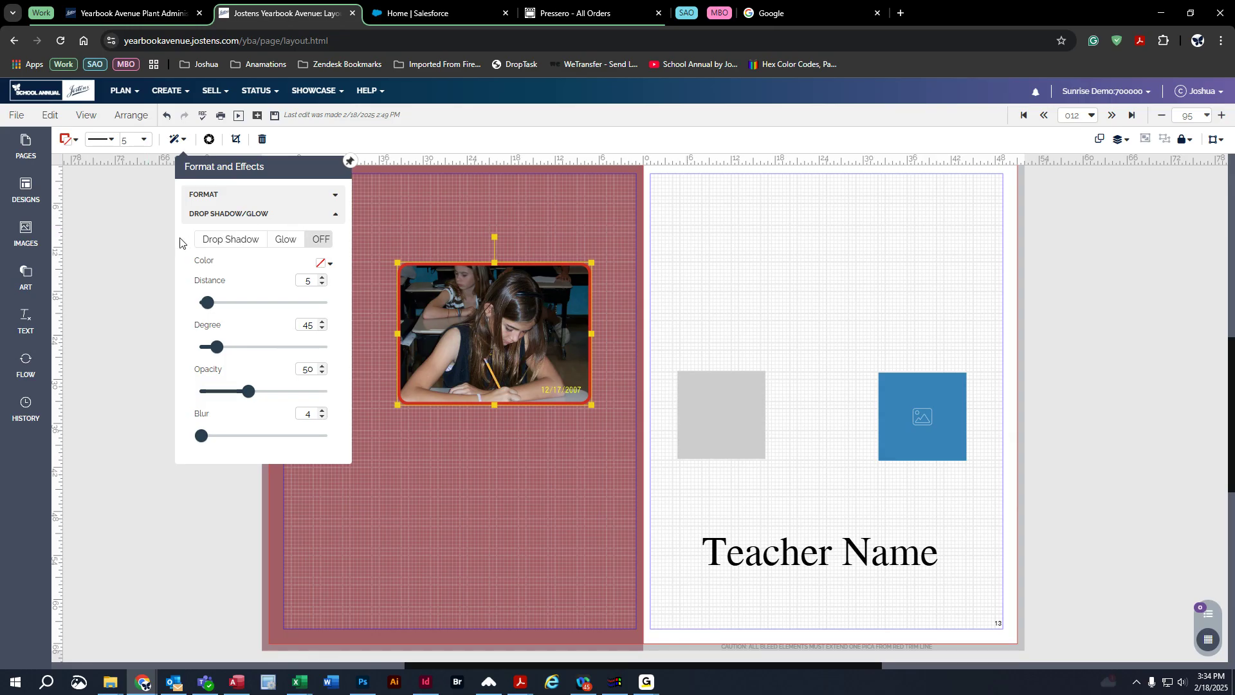
pyautogui.click(222, 247)
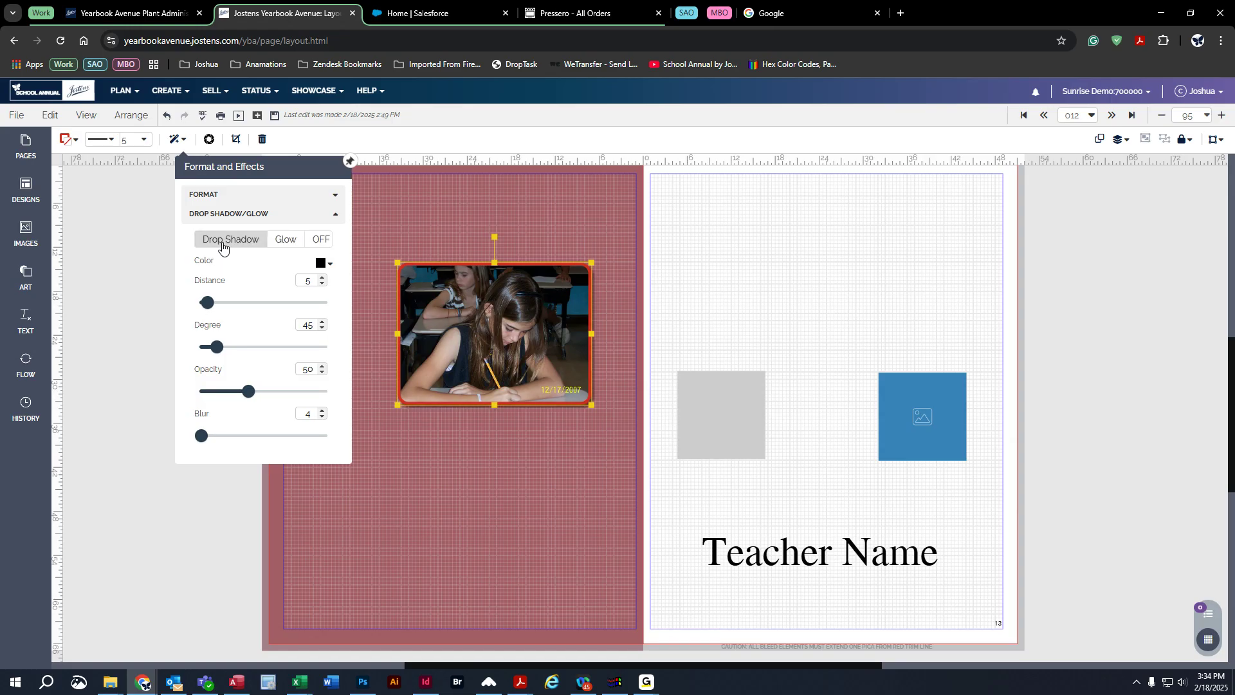
pyautogui.moveTo(214, 305); pyautogui.dragTo(352, 330)
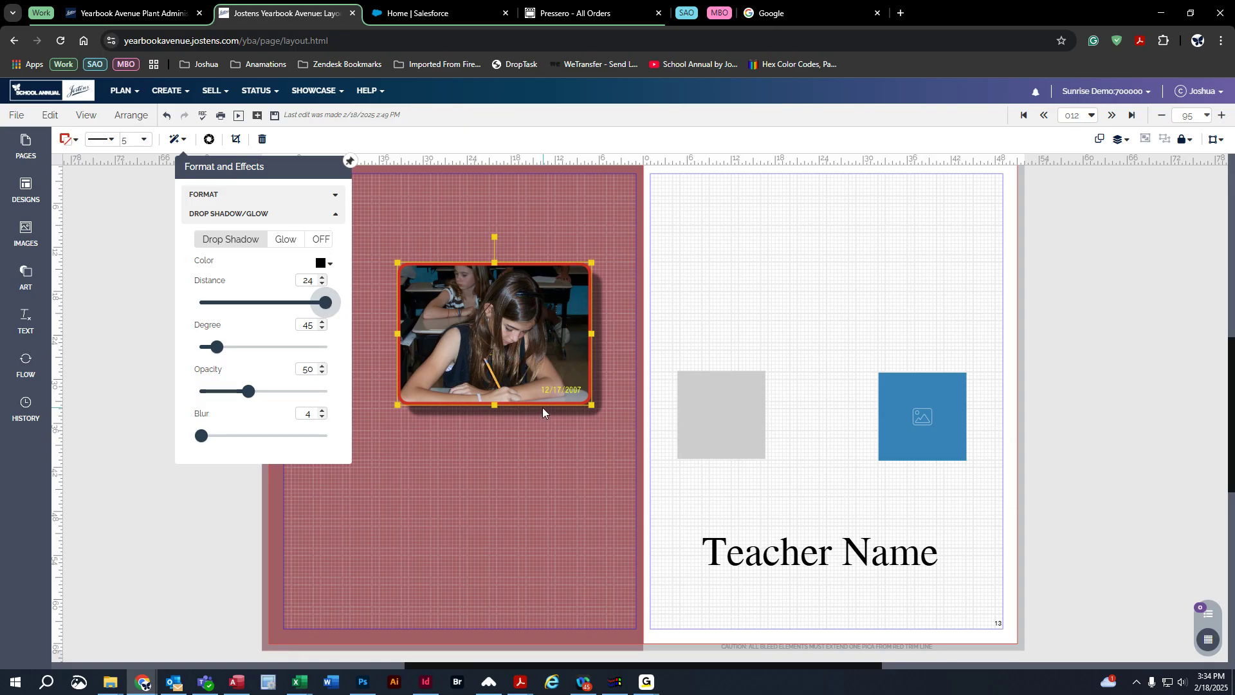
pyautogui.click(1207, 115)
pyautogui.click(1173, 256)
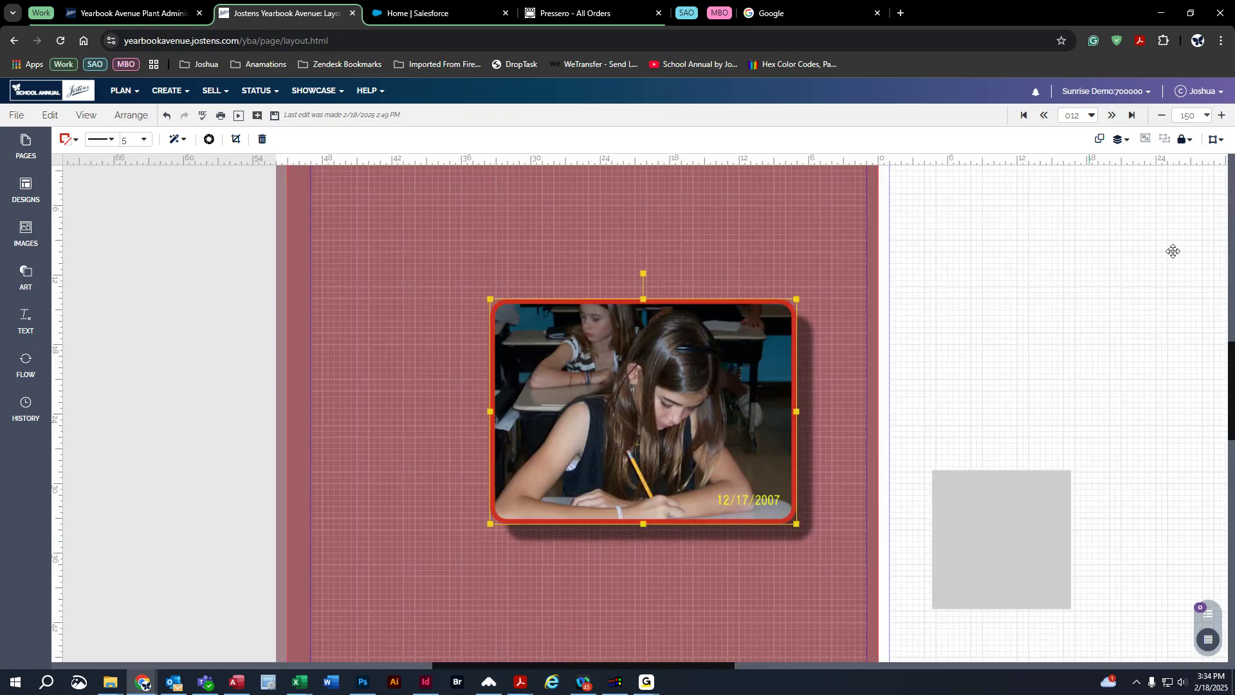
# View the classroom photo at 200% zoom and recolour its drop shadow with the muted red used on the page
pyautogui.click(1207, 116)
pyautogui.click(1173, 266)
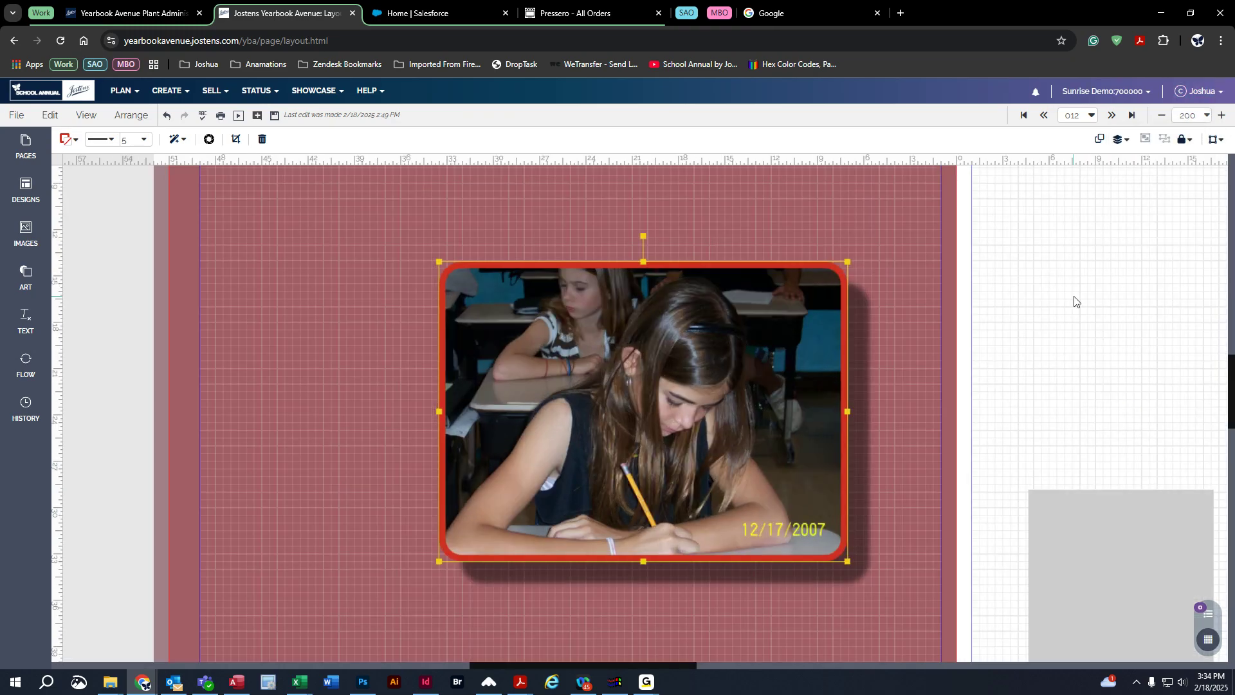
pyautogui.moveTo(681, 667); pyautogui.dragTo(698, 663)
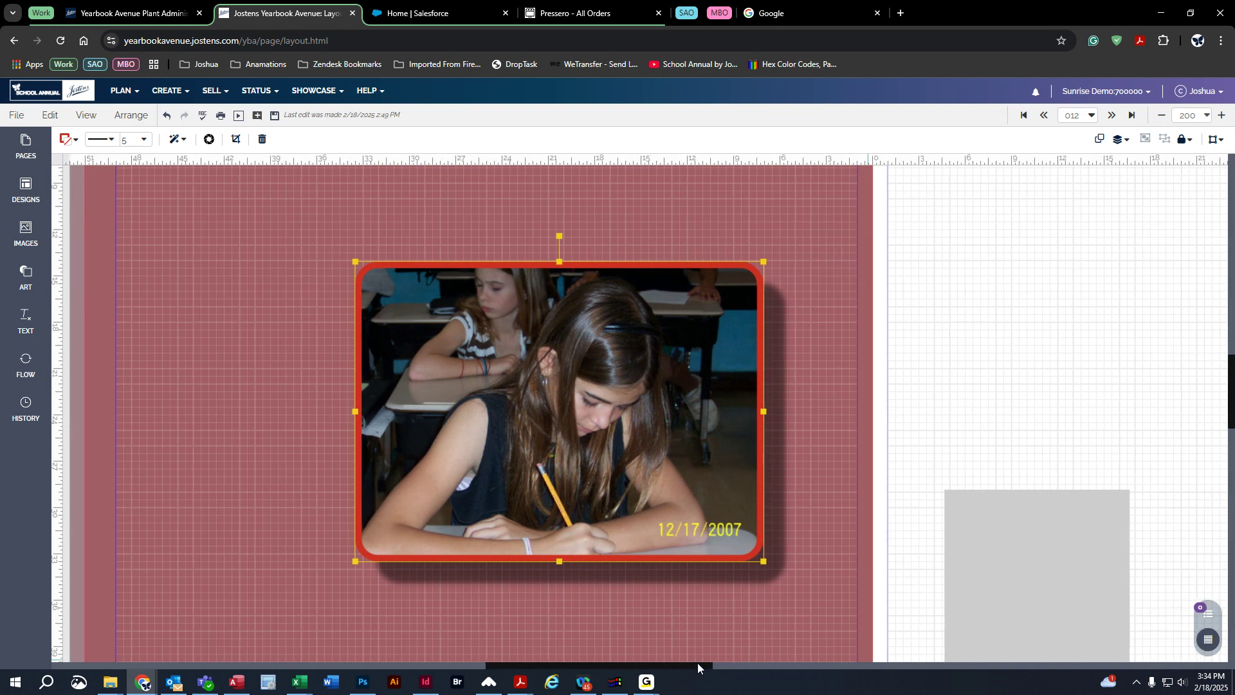
pyautogui.scroll(-1, 698, 463)
pyautogui.click(174, 139)
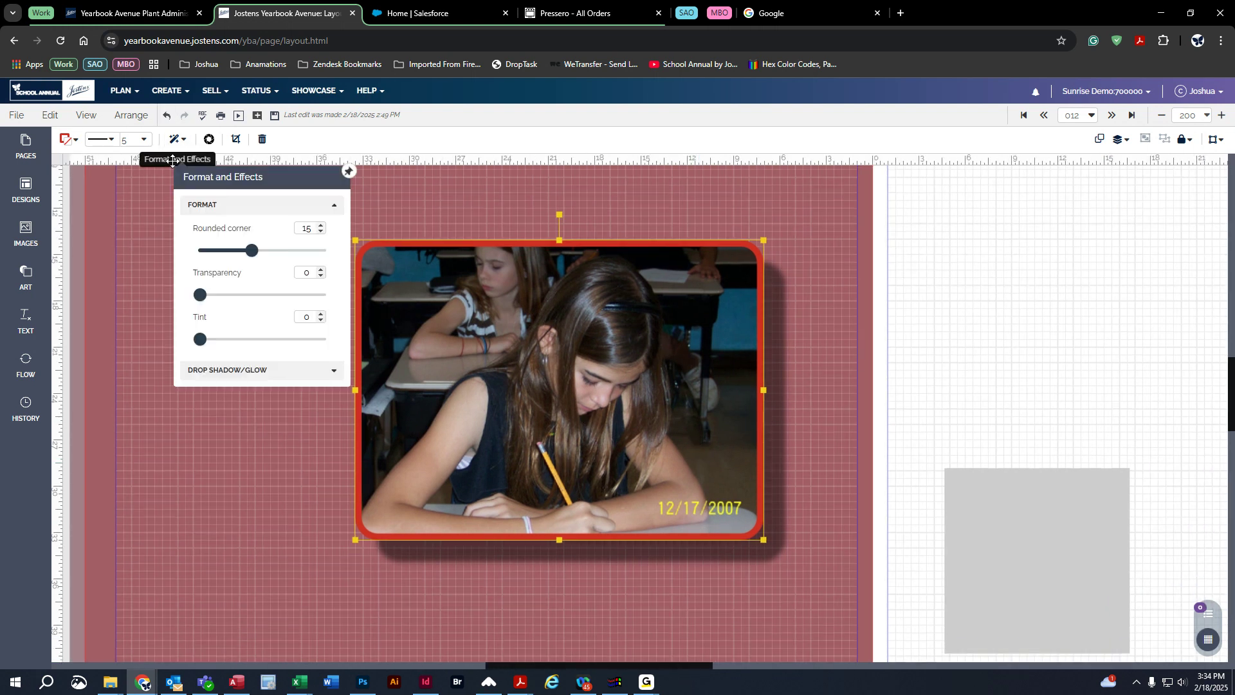
pyautogui.click(223, 370)
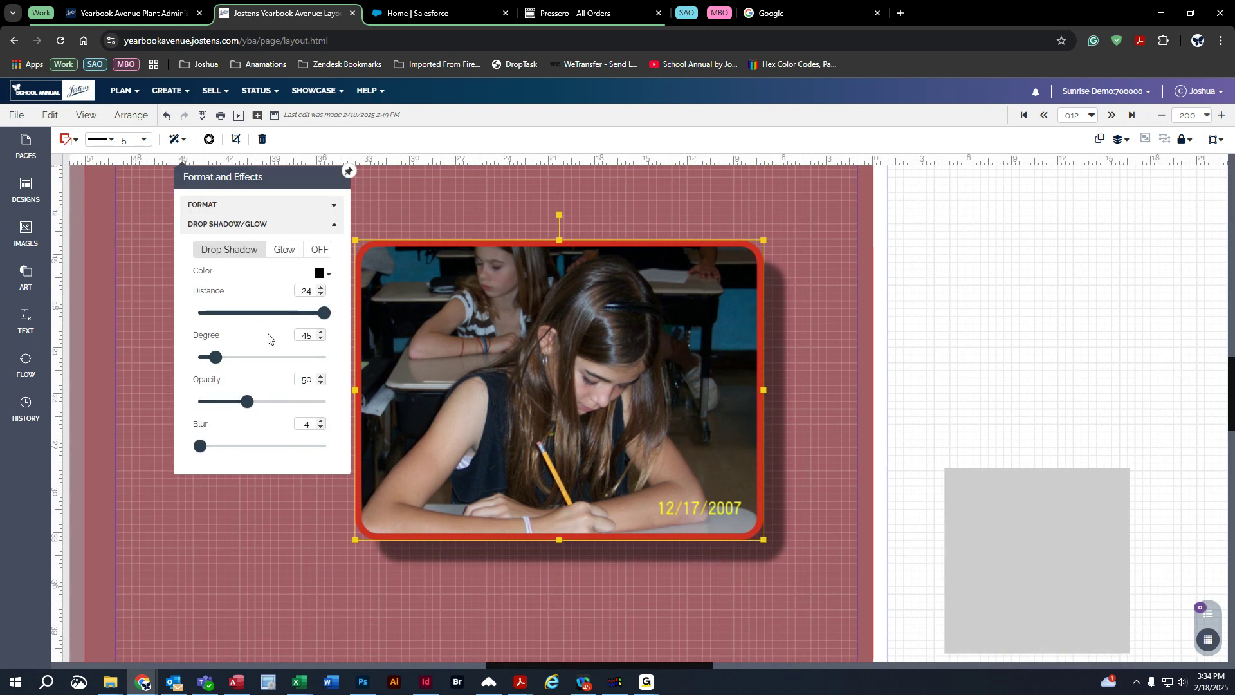
pyautogui.click(329, 274)
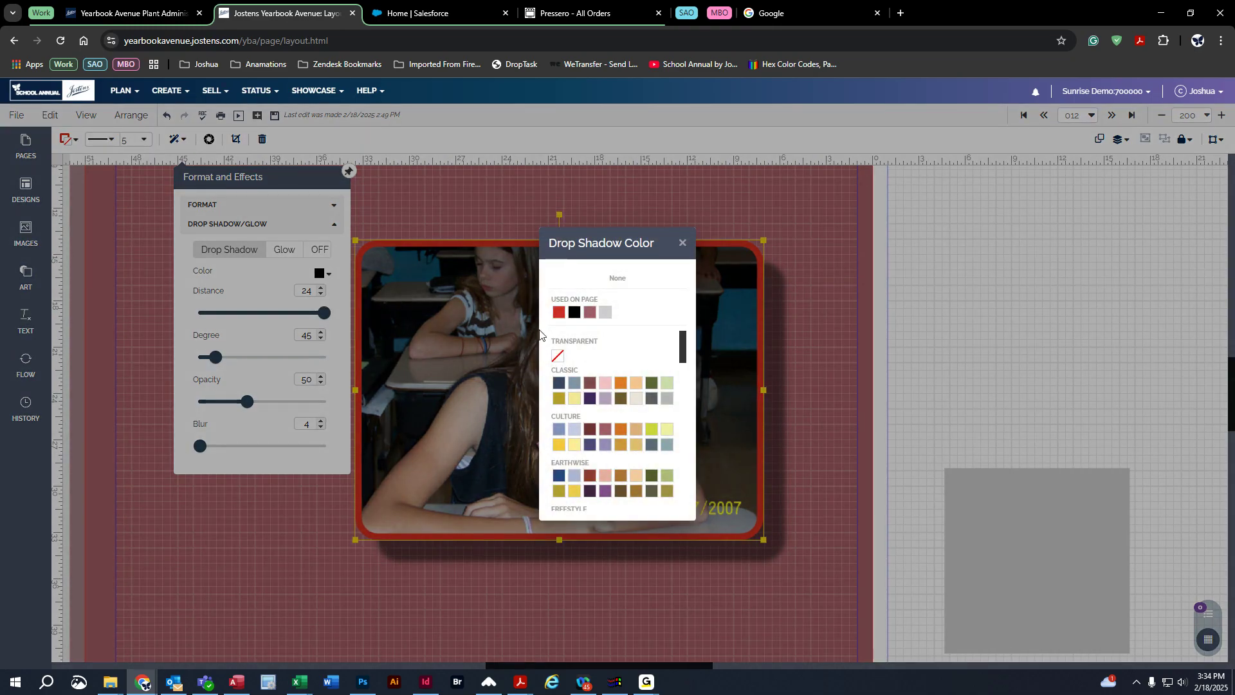
pyautogui.click(591, 313)
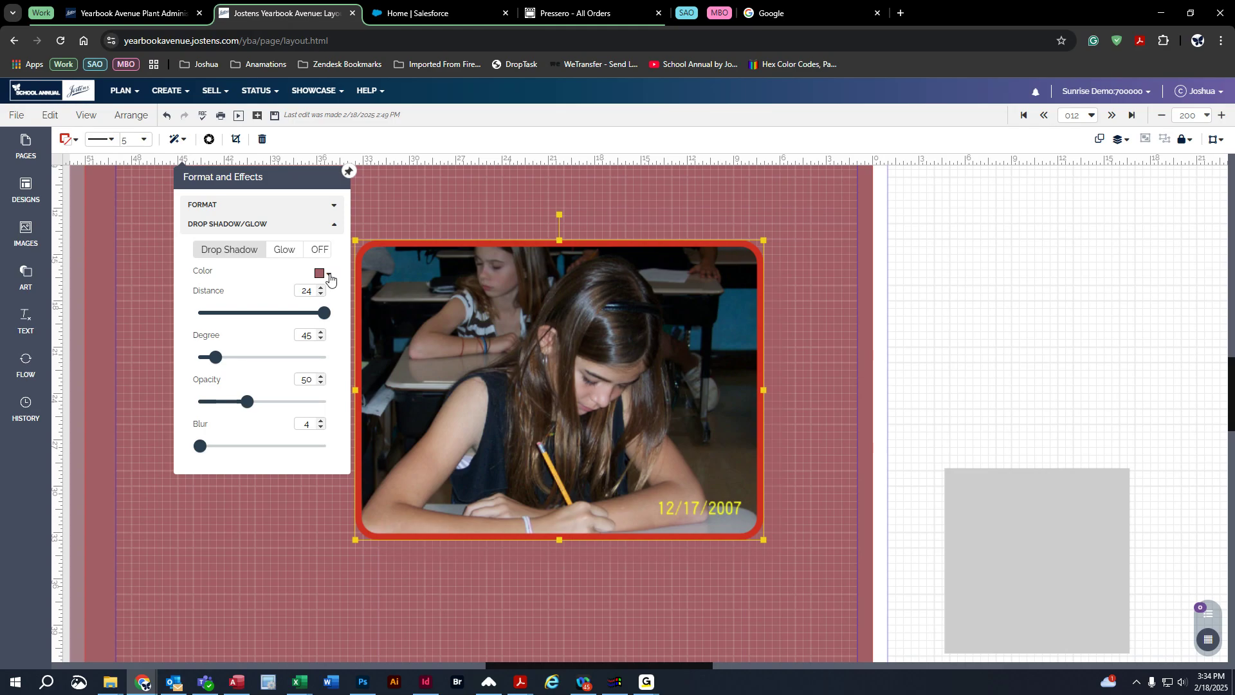
# Try bright red as the photo's drop shadow colour and set the shadow back to black
pyautogui.click(330, 275)
pyautogui.click(572, 316)
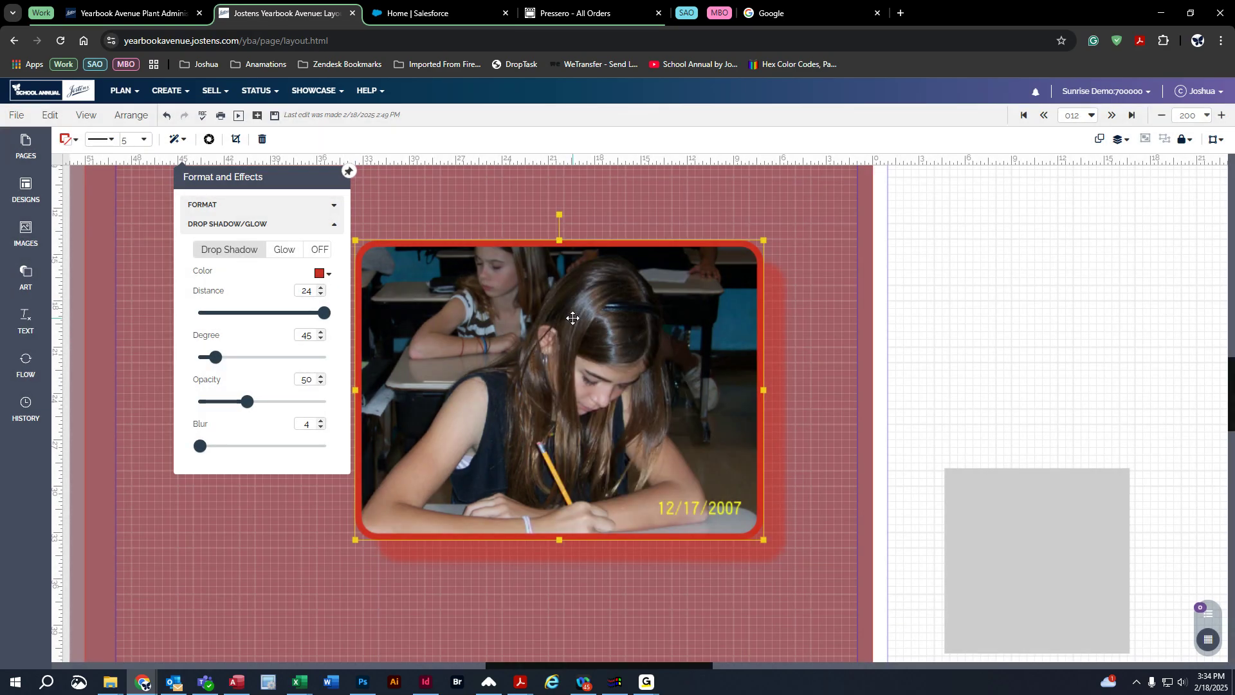
pyautogui.click(330, 275)
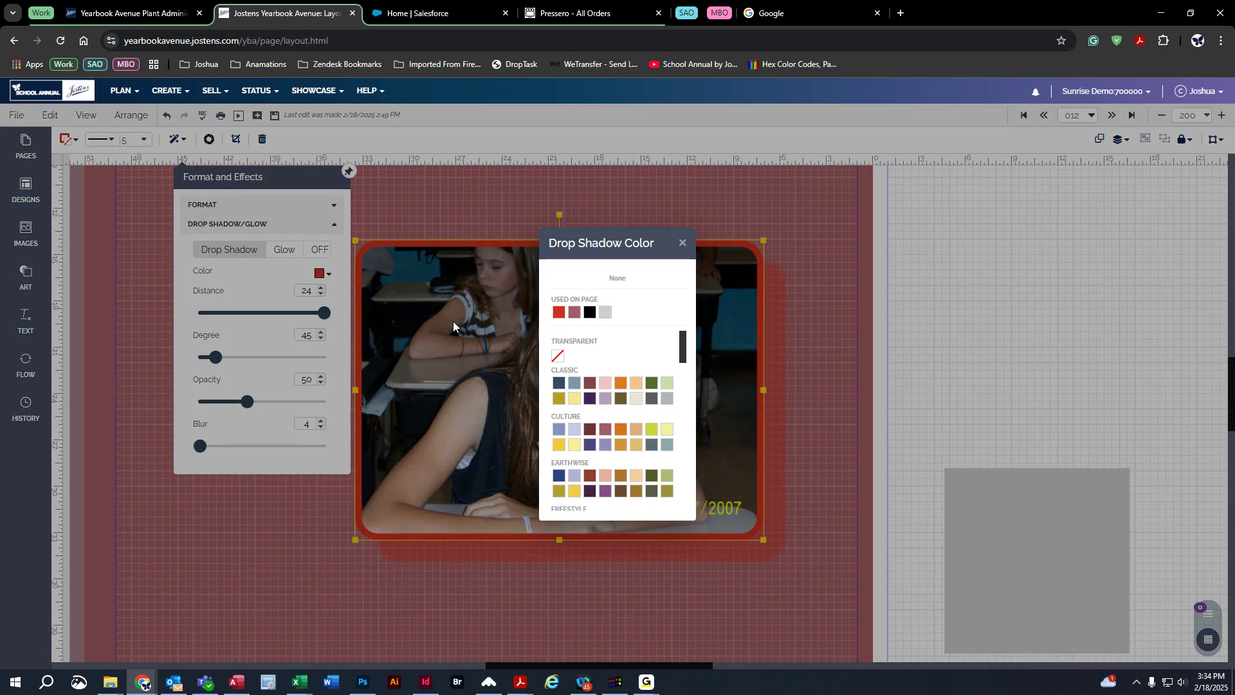
pyautogui.click(590, 314)
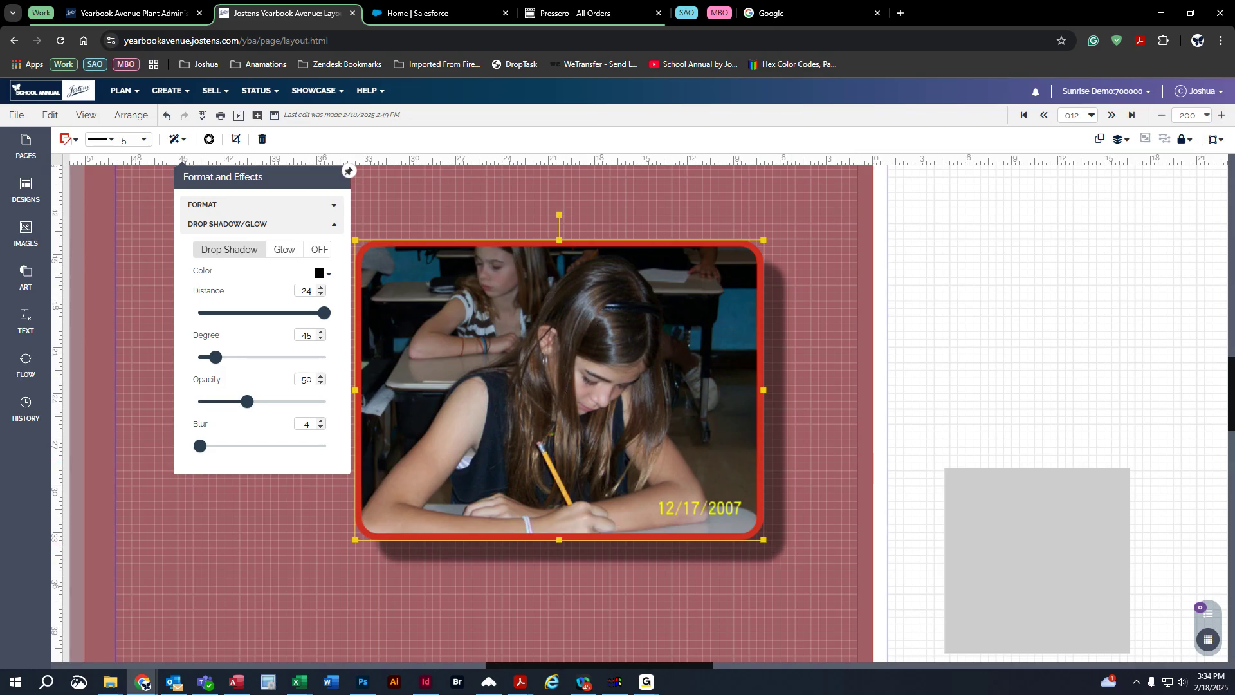
# Set the photo's drop shadow to degree 47, opacity 60 and blur 11
pyautogui.moveTo(216, 360); pyautogui.dragTo(335, 417)
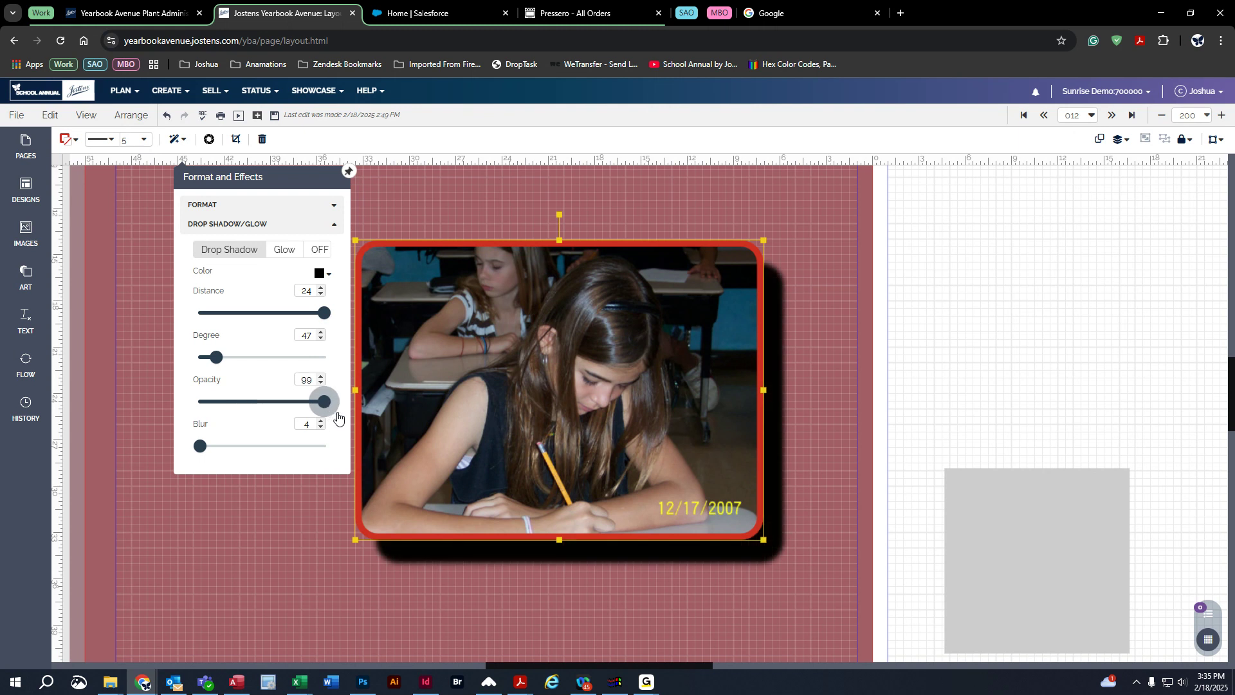
pyautogui.moveTo(339, 417); pyautogui.dragTo(263, 420)
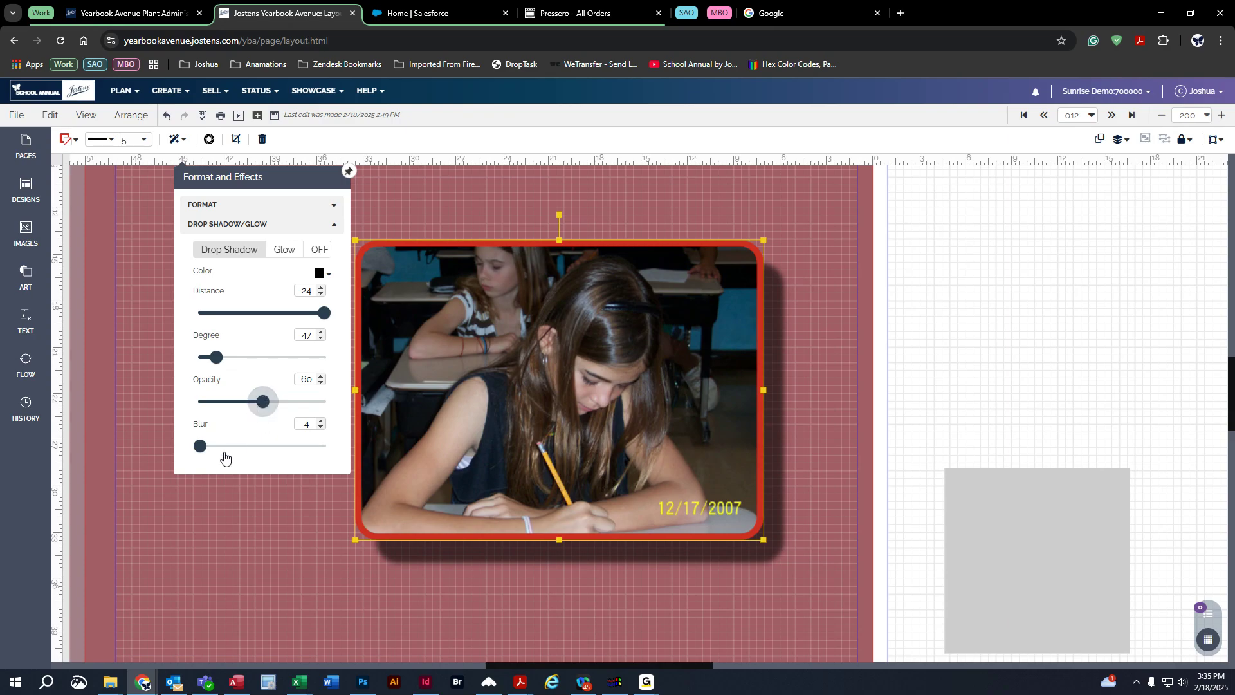
pyautogui.moveTo(208, 452); pyautogui.dragTo(246, 483)
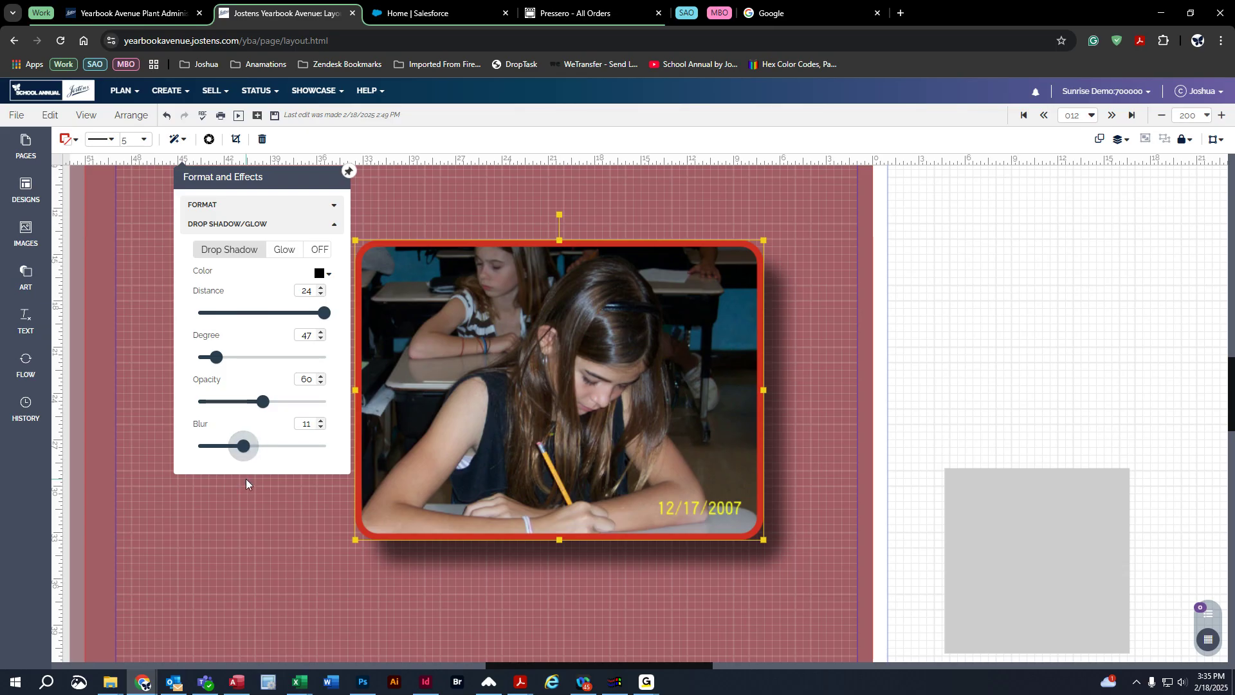
pyautogui.click(272, 578)
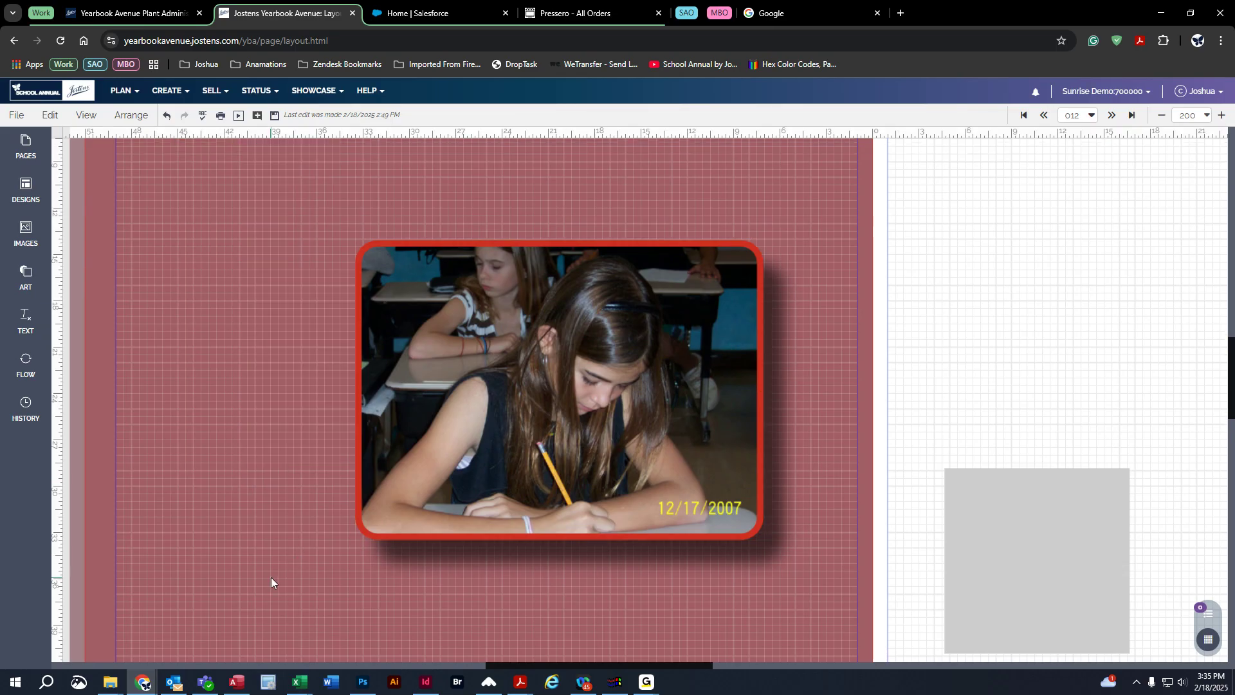
# Replace the photo's drop shadow with a glow at opacity 99 and blur 18
pyautogui.click(458, 367)
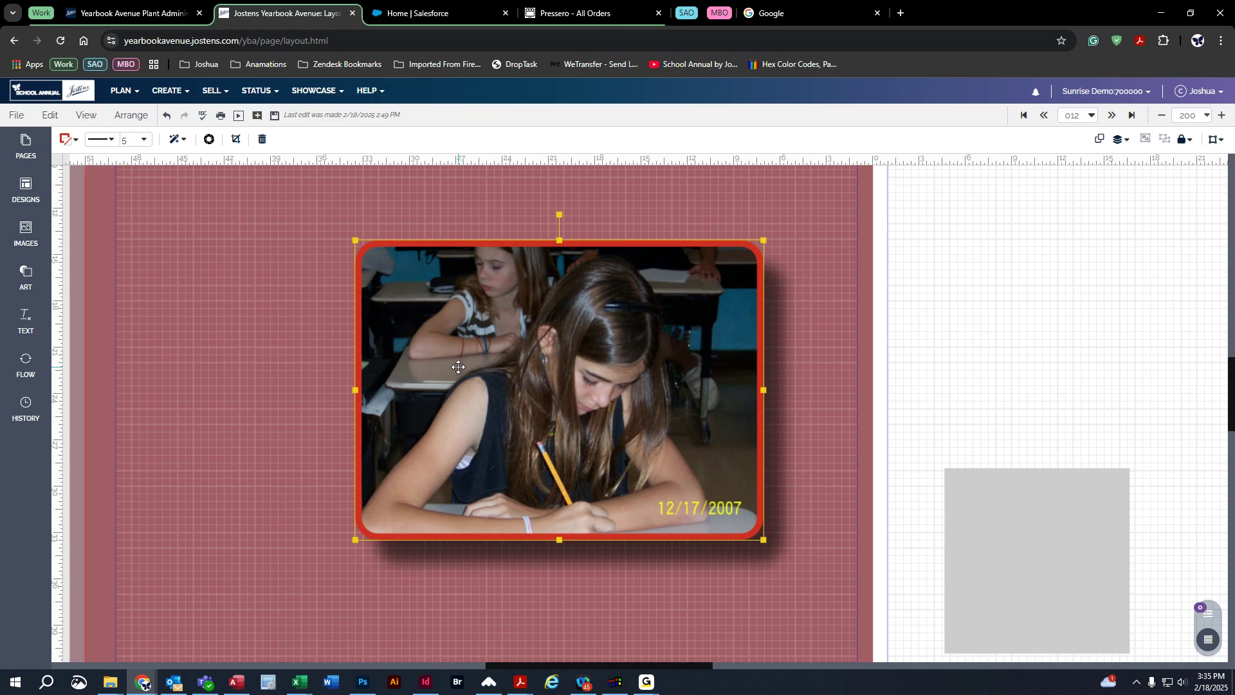
pyautogui.click(176, 139)
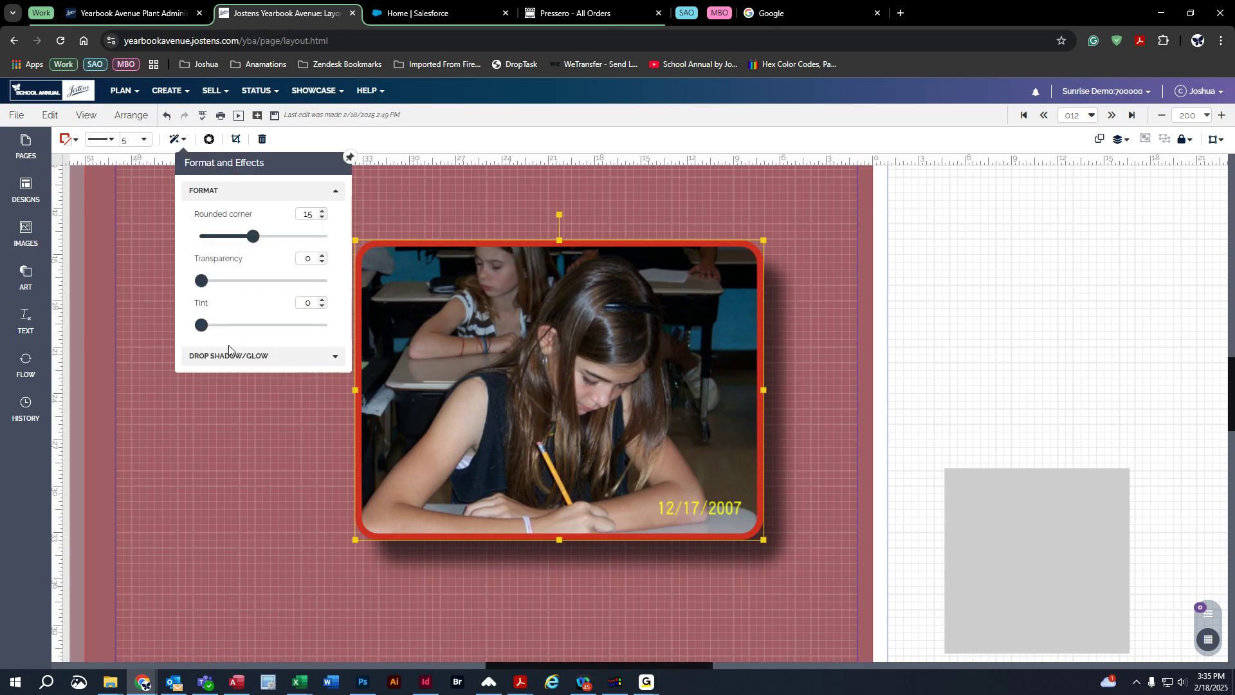
pyautogui.click(231, 357)
pyautogui.click(281, 244)
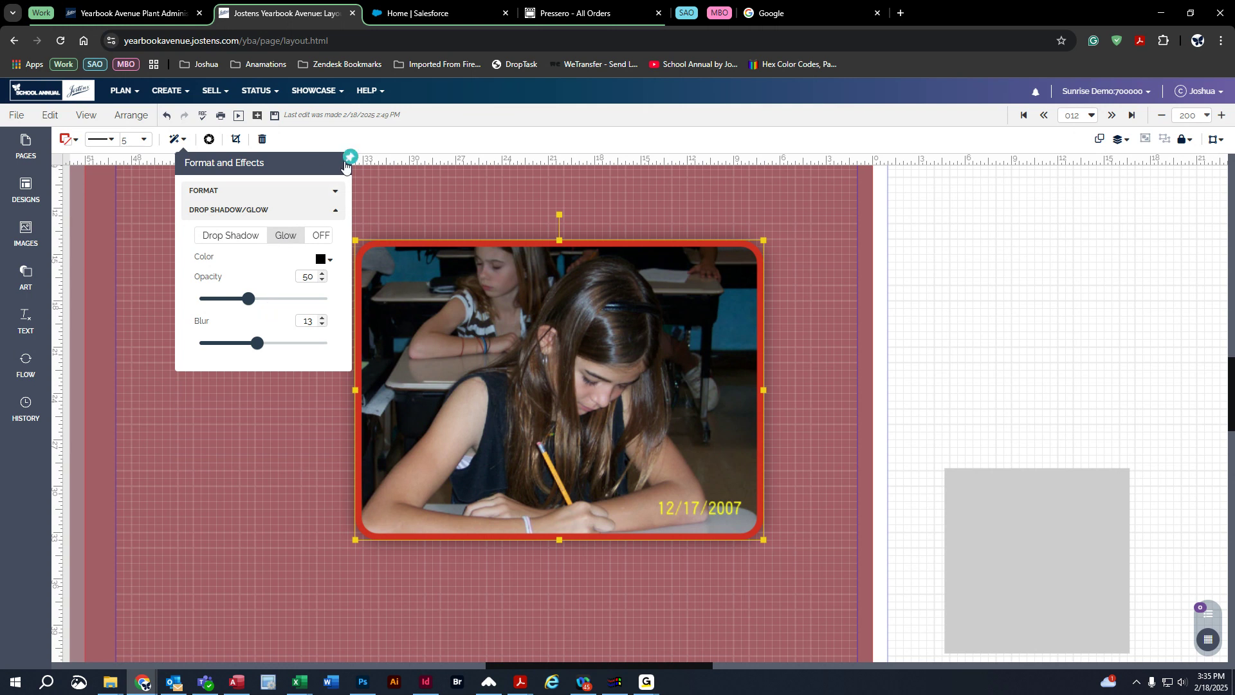
pyautogui.moveTo(307, 170); pyautogui.dragTo(179, 208)
pyautogui.moveTo(121, 336); pyautogui.dragTo(196, 336)
pyautogui.moveTo(129, 381); pyautogui.dragTo(160, 385)
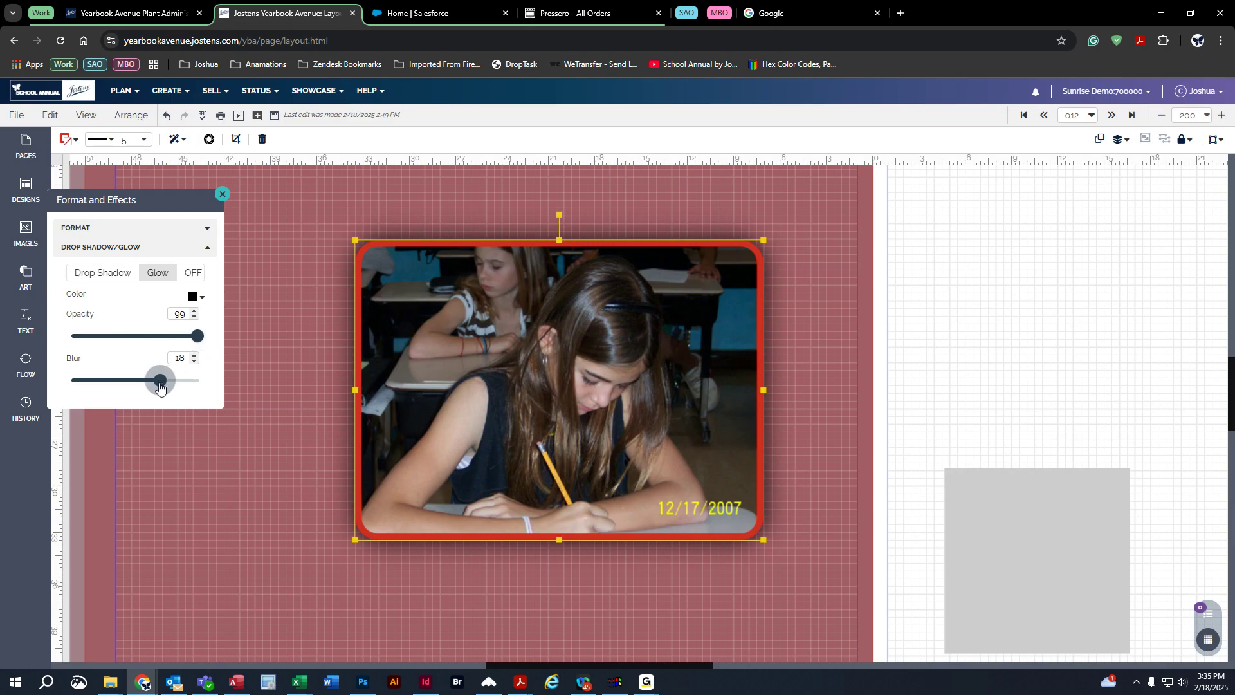
# Colour the photo's glow with the yellow swatch from the Intense palette
pyautogui.click(202, 298)
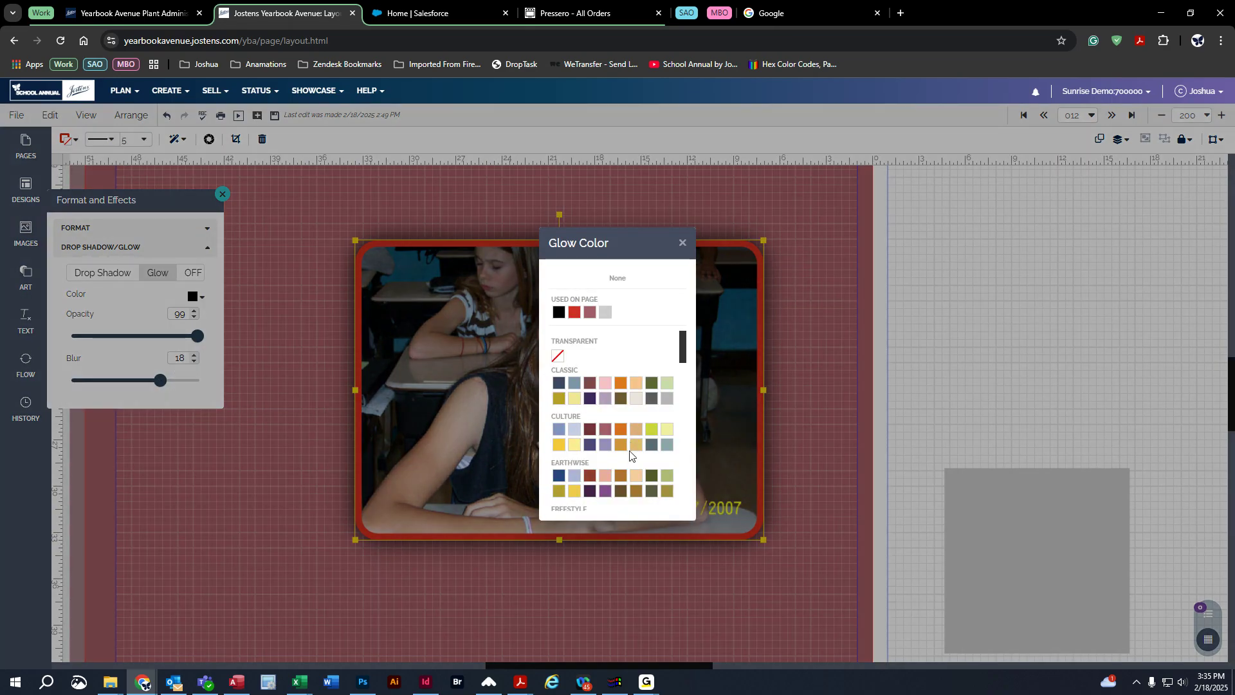
pyautogui.scroll(-5, 659, 469)
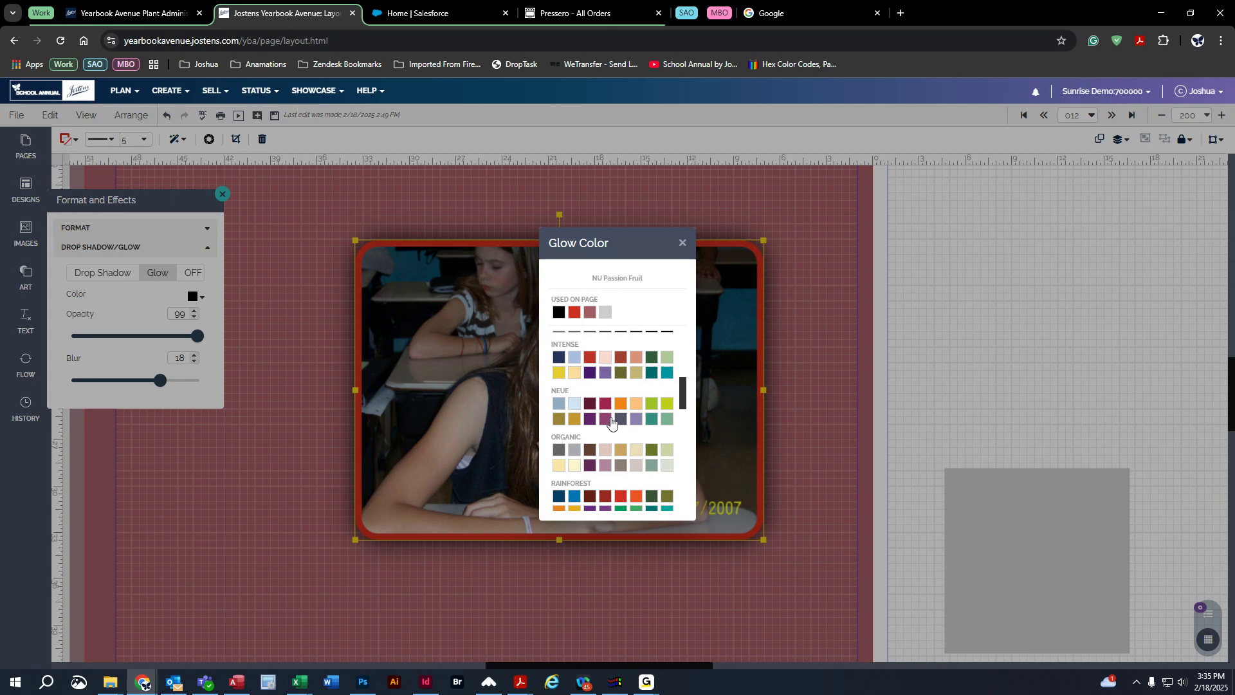
pyautogui.click(559, 373)
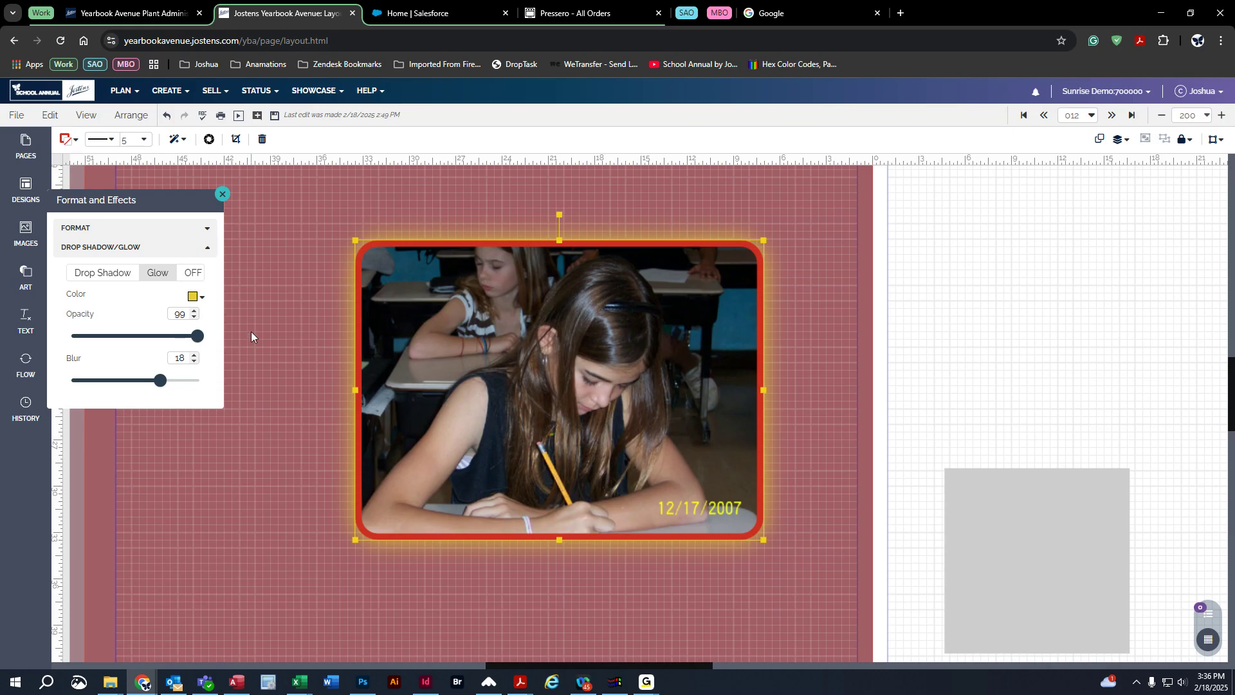
# Change the photo's glow colour to RA Guava red, increase its blur, and close the effects settings
pyautogui.click(193, 297)
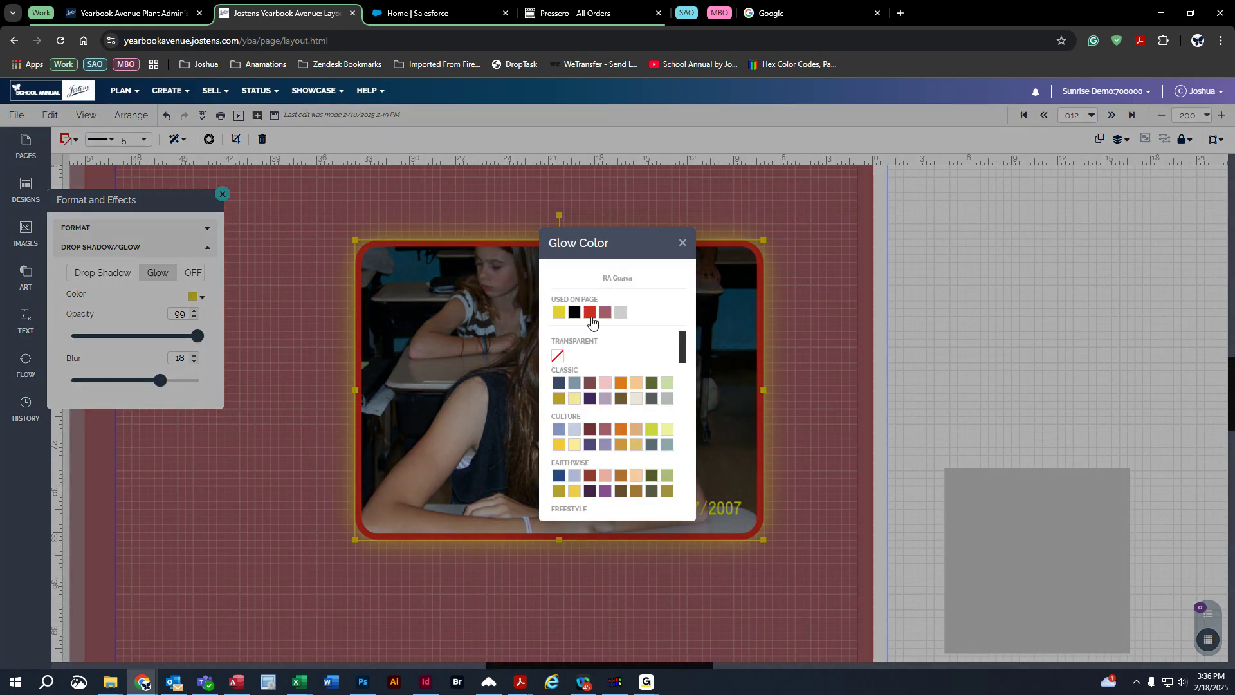
pyautogui.click(592, 311)
pyautogui.moveTo(160, 380); pyautogui.dragTo(184, 388)
pyautogui.click(486, 605)
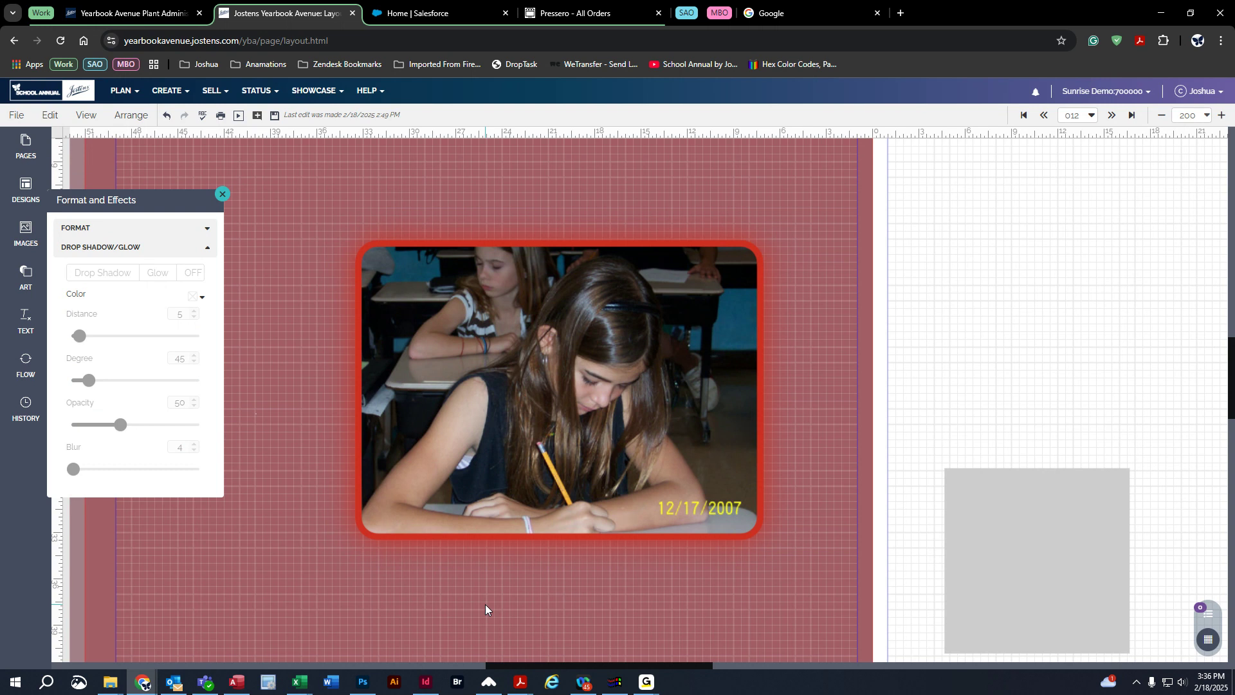
pyautogui.scroll(1, 485, 605)
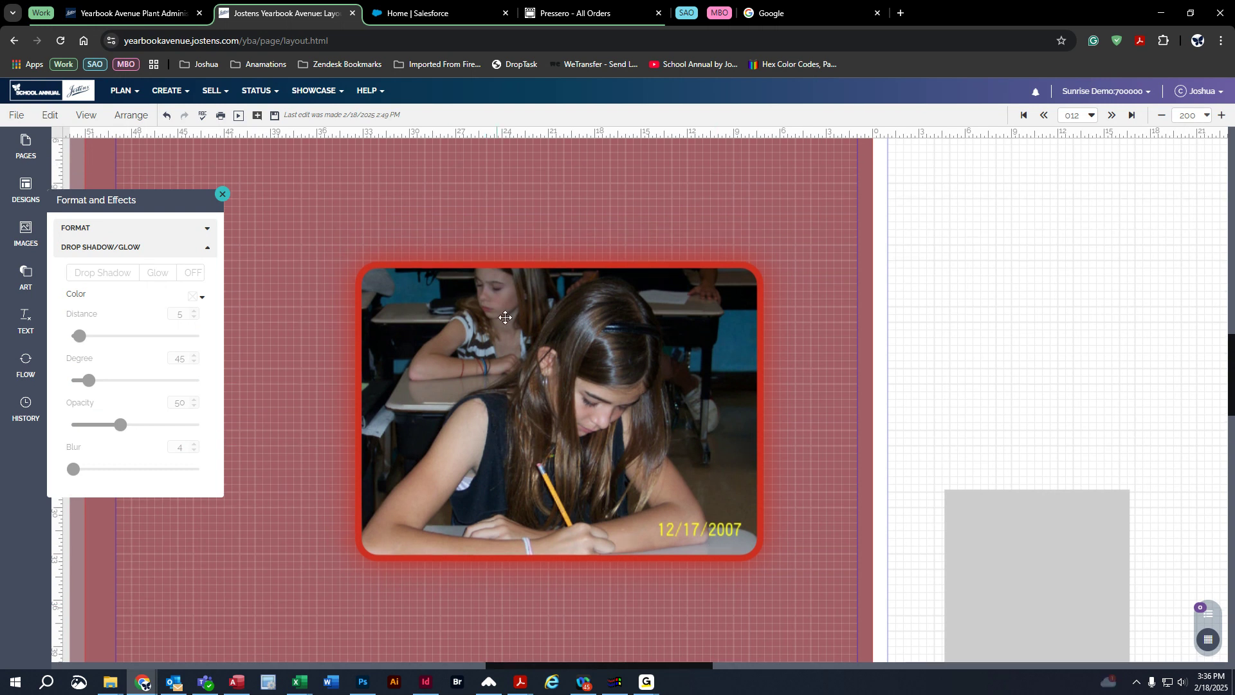
pyautogui.click(223, 194)
# Open the classroom photo in Snap Edit and preview the B & W and Sepia filters, leaving both off
pyautogui.click(513, 402)
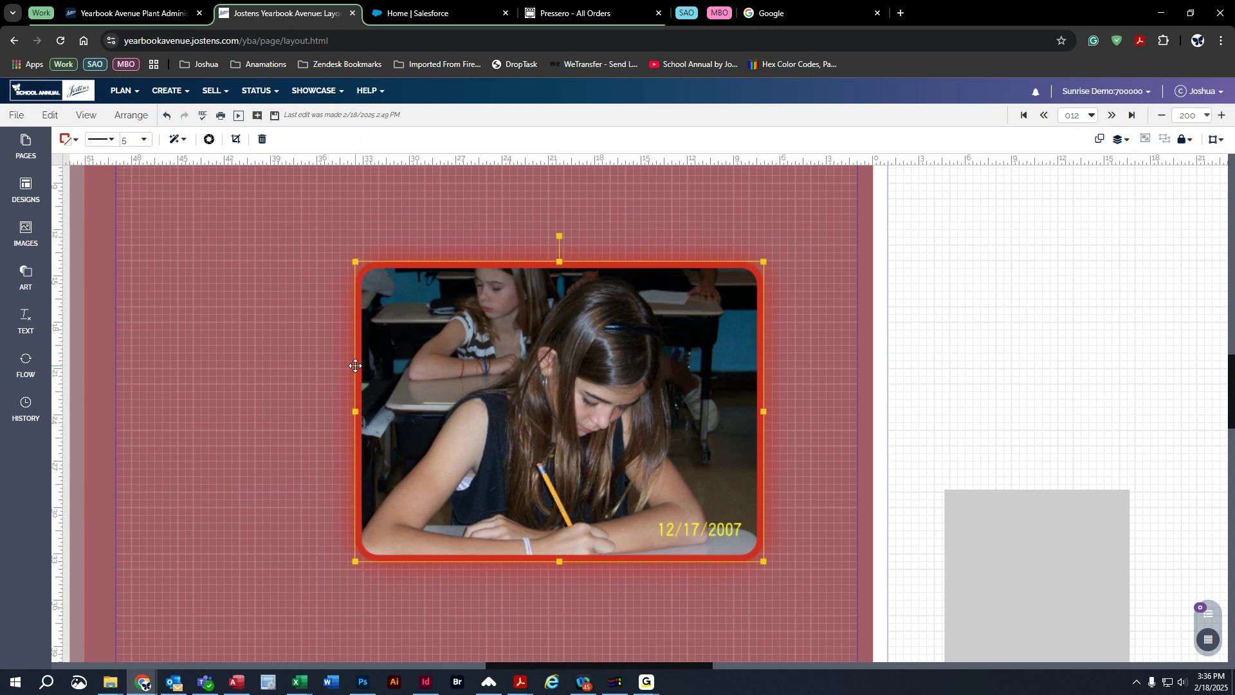
pyautogui.click(176, 139)
pyautogui.click(209, 140)
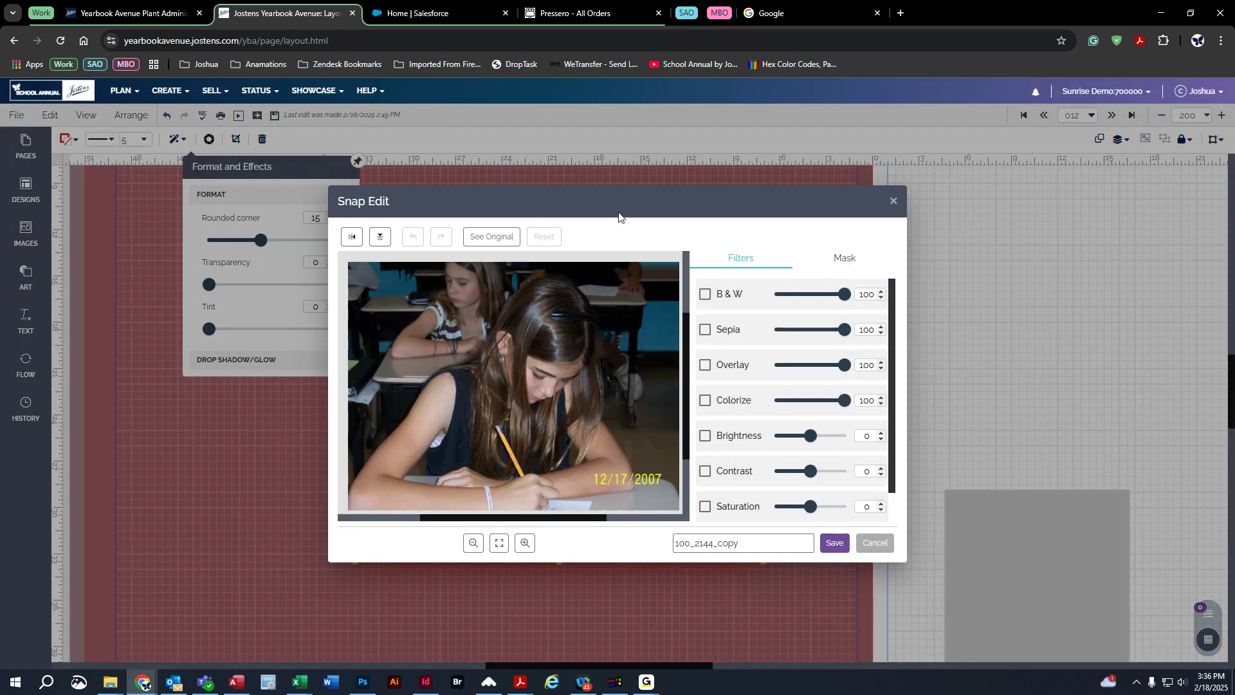
pyautogui.click(706, 294)
pyautogui.click(705, 330)
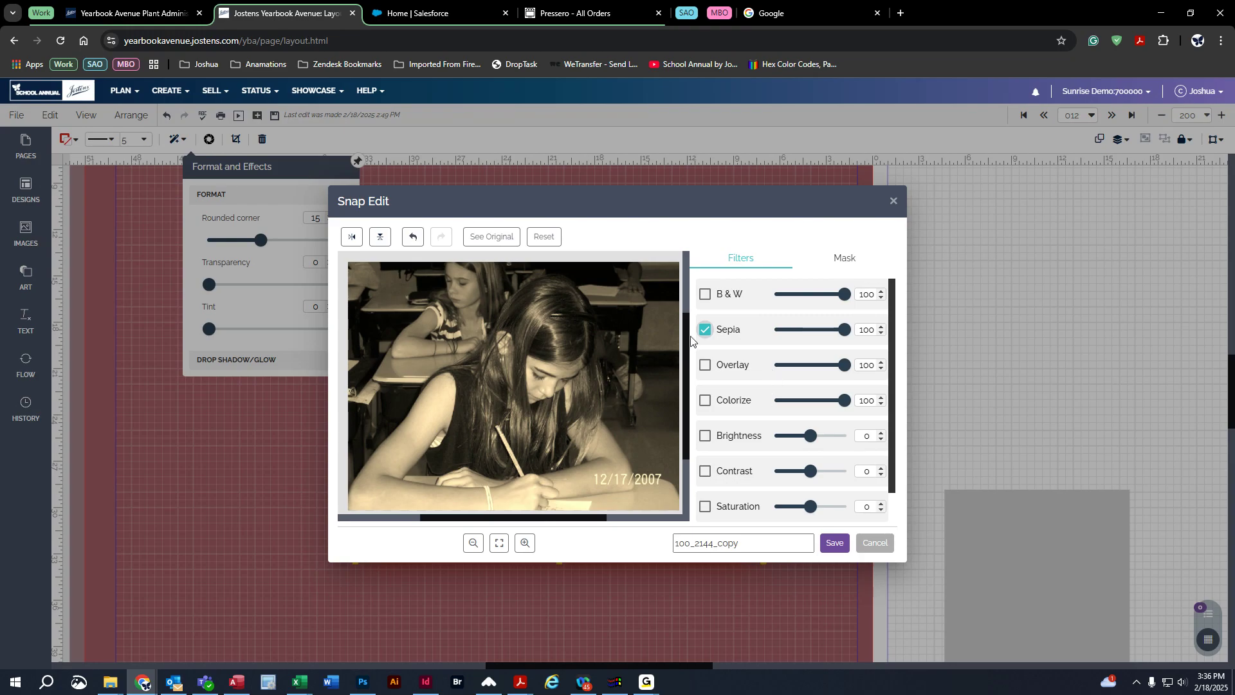
pyautogui.click(705, 330)
# Try the Overlay and Colorize filters on the photo and turn both off again
pyautogui.click(705, 366)
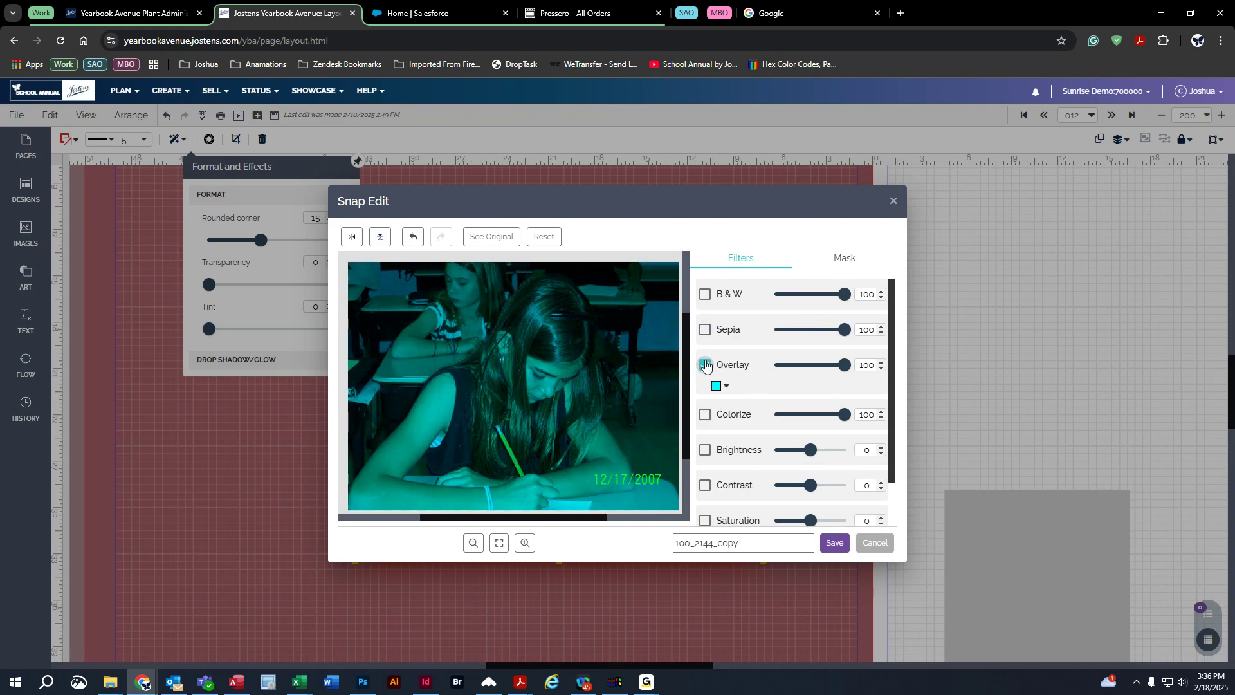
pyautogui.click(706, 415)
pyautogui.click(708, 419)
pyautogui.click(706, 365)
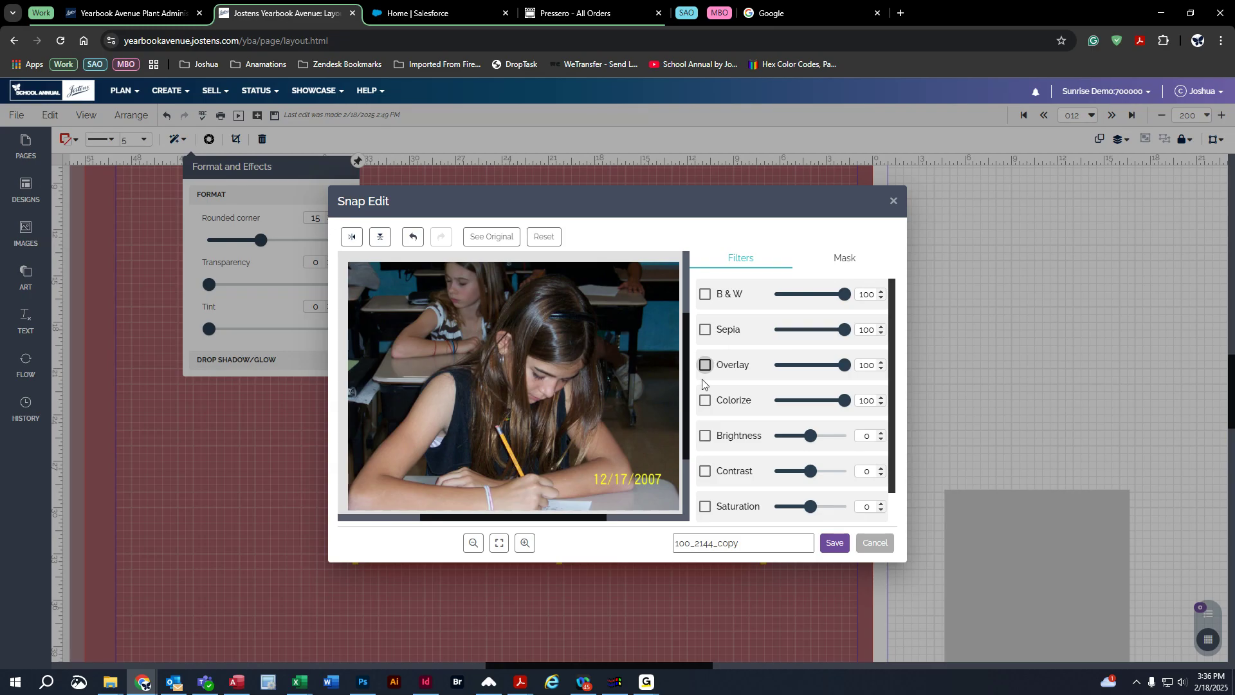
# Enable the photo's tonal filters with brightness 11, contrast 13 and saturation -23
pyautogui.click(706, 435)
pyautogui.moveTo(811, 436); pyautogui.dragTo(804, 509)
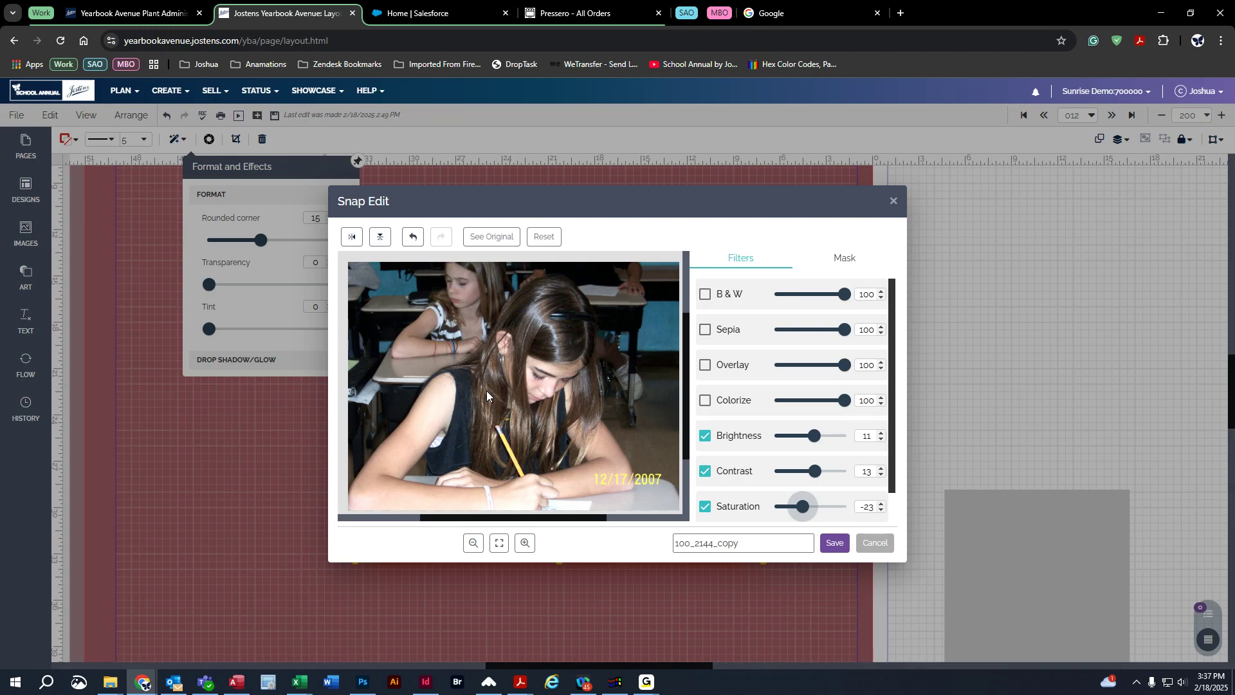
# Mask out the background along the photo's right side using the Eraser at brush size 44, and save the edited copy
pyautogui.click(846, 258)
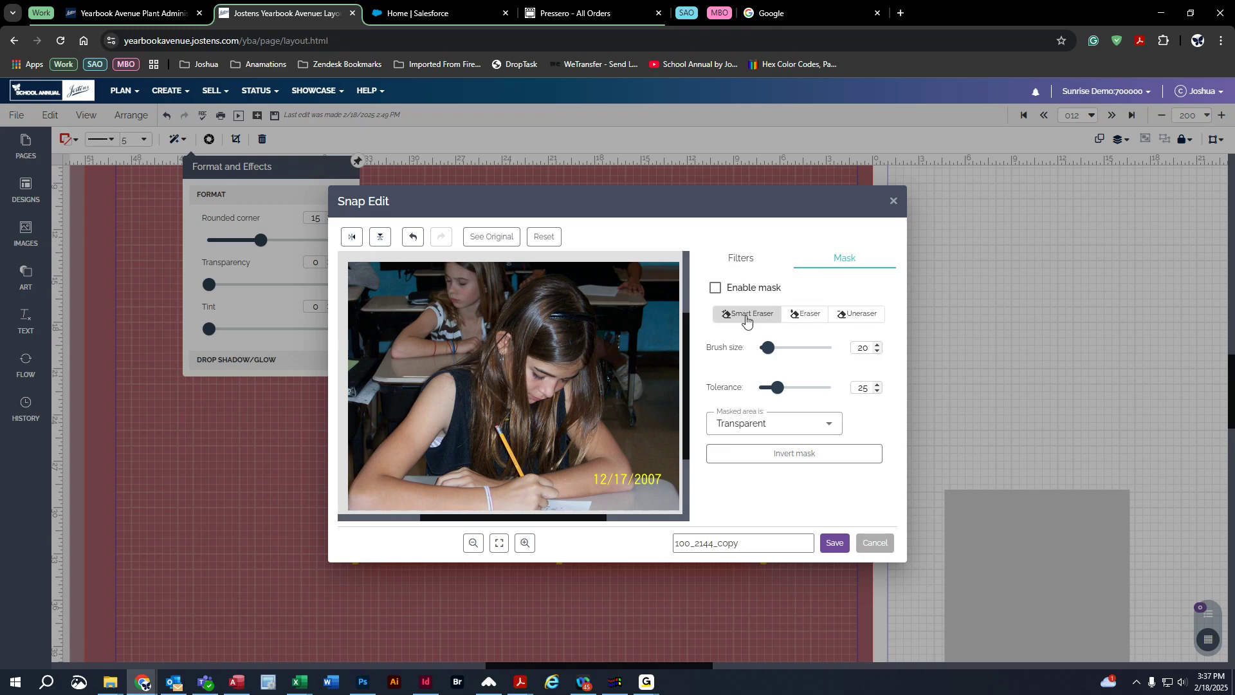
pyautogui.click(808, 317)
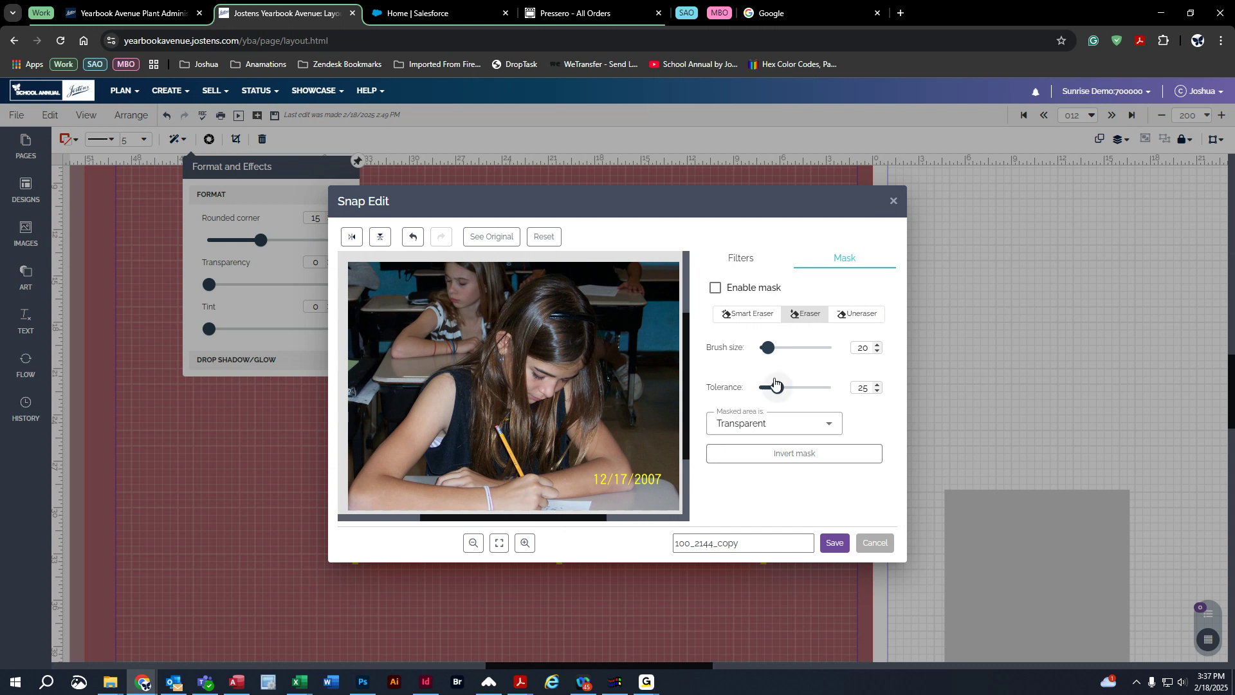
pyautogui.click(759, 425)
pyautogui.click(760, 425)
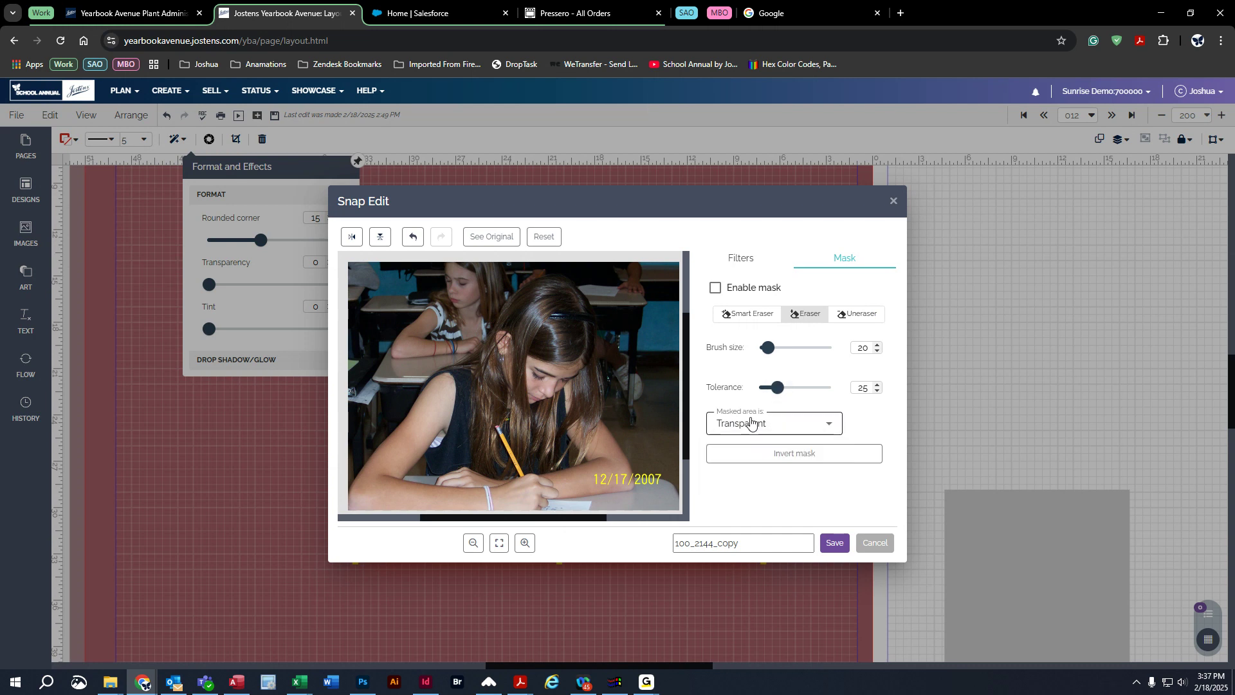
pyautogui.moveTo(768, 349); pyautogui.dragTo(777, 350)
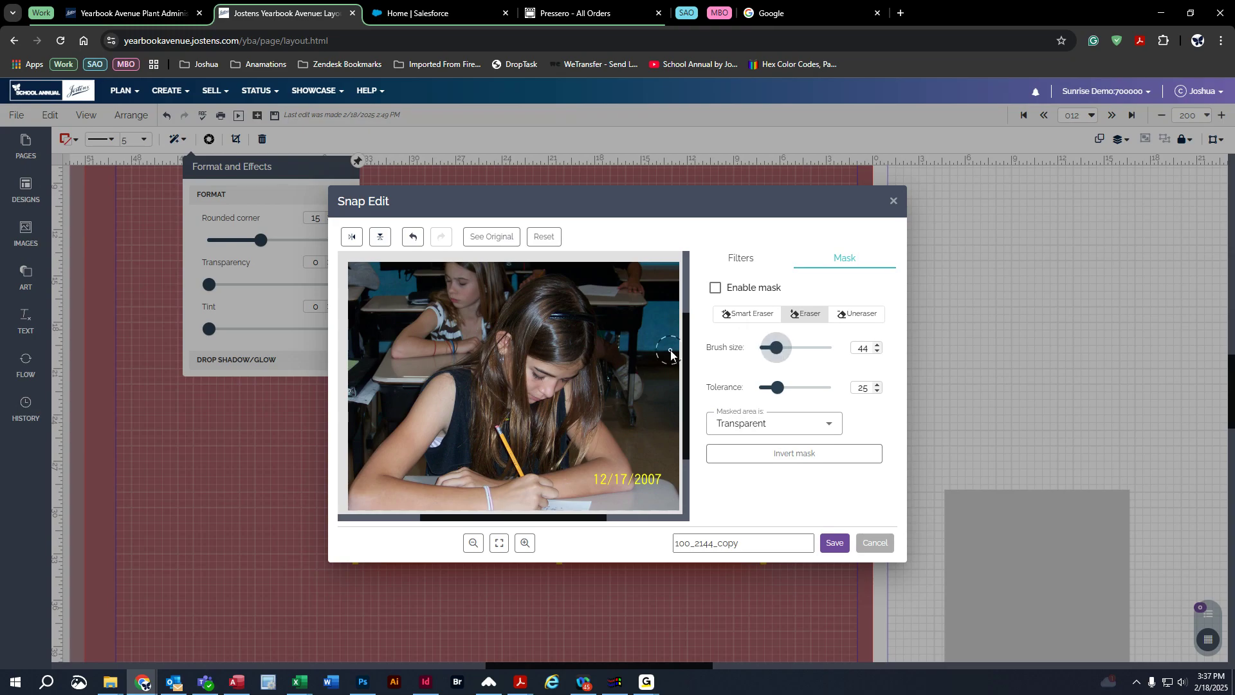
pyautogui.click(682, 280)
pyautogui.moveTo(682, 280)
pyautogui.mouseDown()
pyautogui.moveTo(593, 270)
pyautogui.moveTo(626, 419)
pyautogui.moveTo(667, 504)
pyautogui.moveTo(653, 370)
pyautogui.moveTo(614, 279)
pyautogui.moveTo(652, 463)
pyautogui.moveTo(637, 284)
pyautogui.moveTo(679, 439)
pyautogui.moveTo(678, 329)
pyautogui.mouseUp()
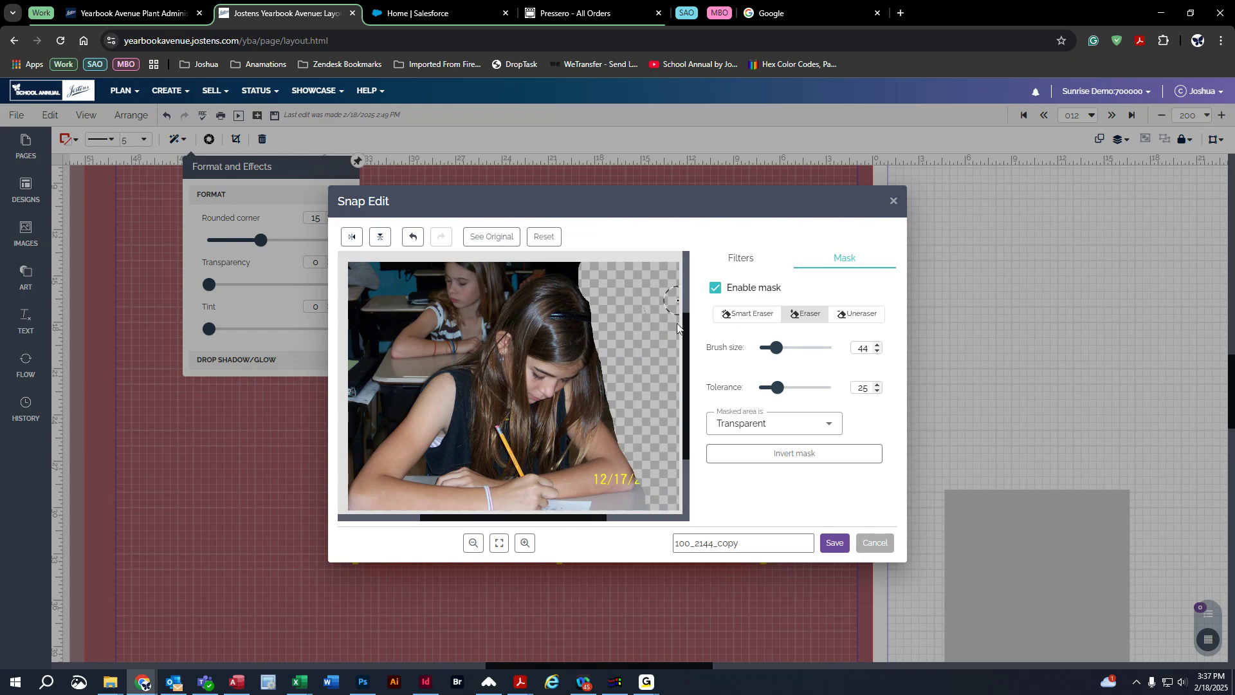
pyautogui.click(836, 546)
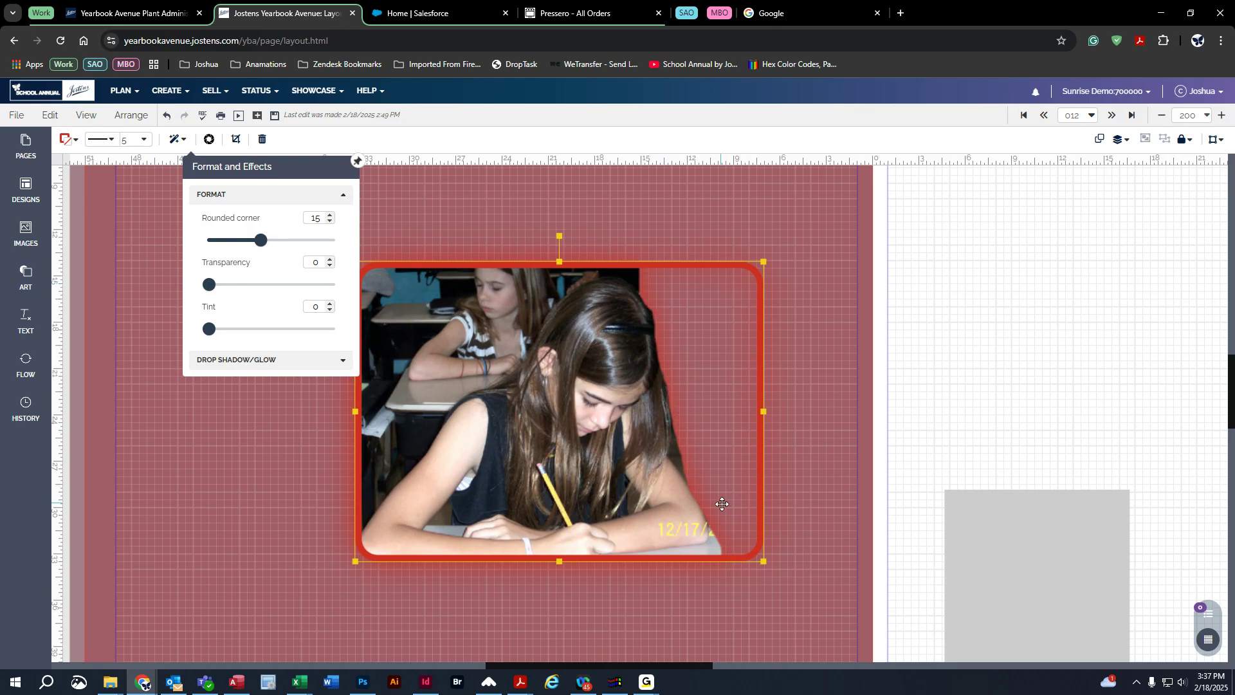
# Remove the classroom photo's red border by setting its line thickness to 0 pt
pyautogui.click(143, 139)
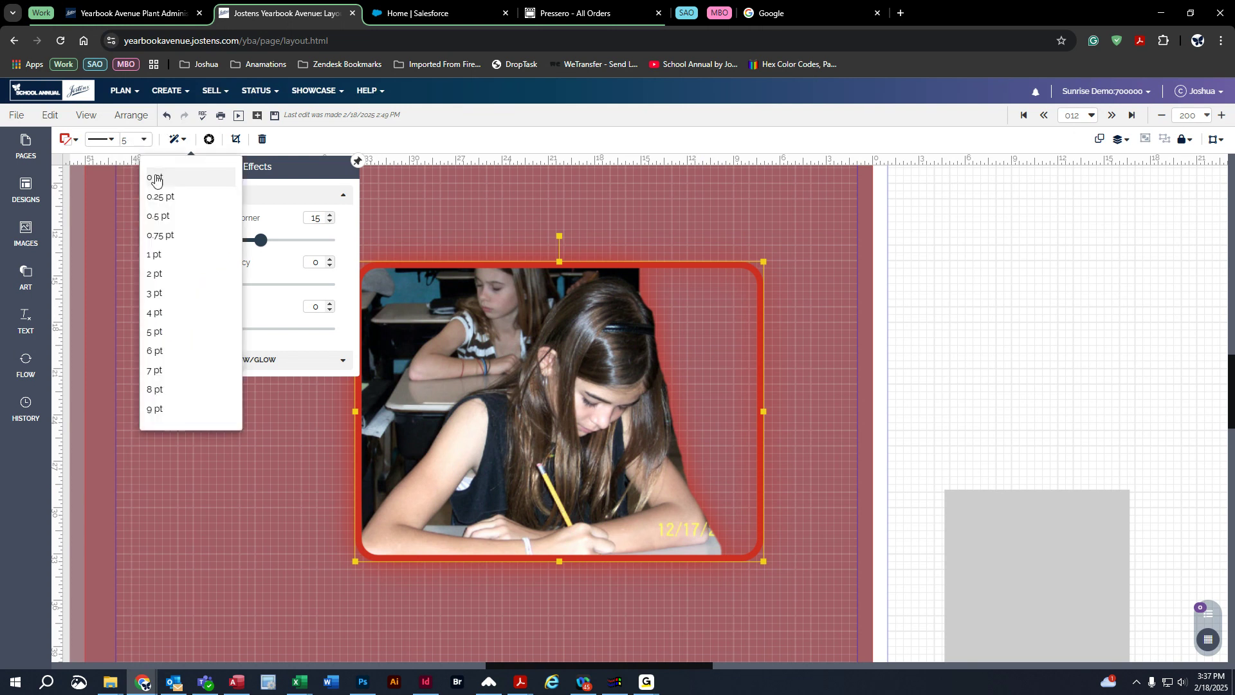
pyautogui.click(155, 176)
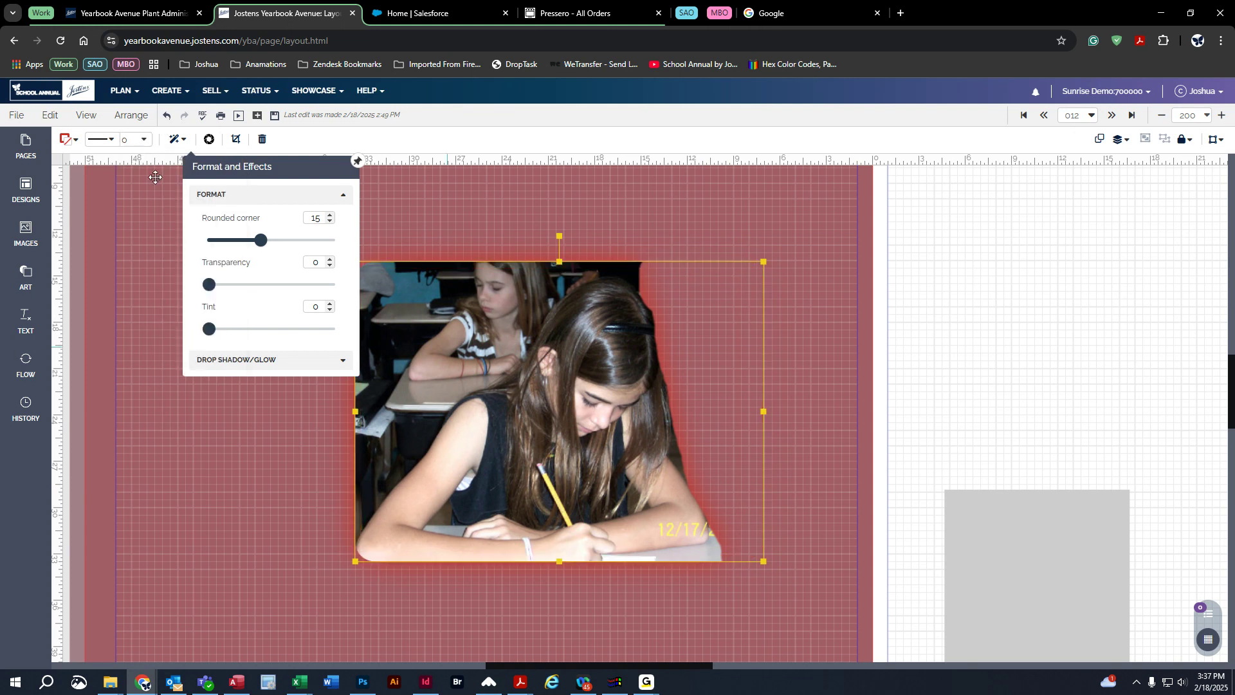
pyautogui.click(358, 160)
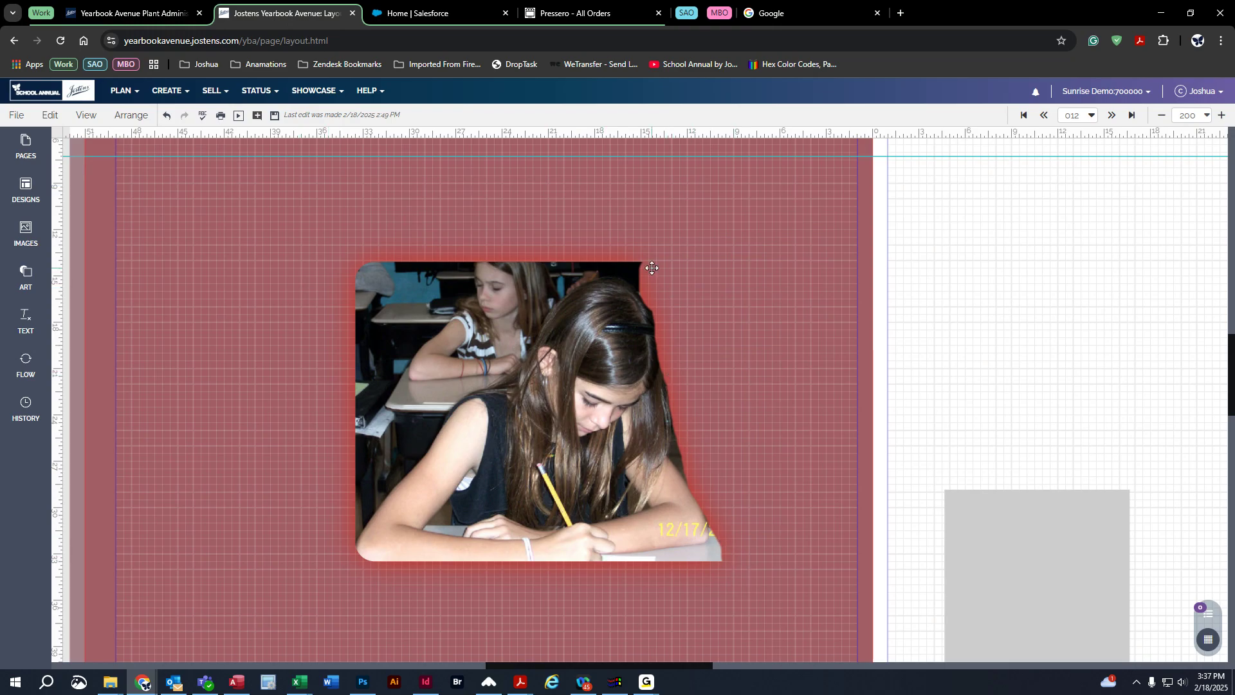
# Reopen the classroom photo in Snap Edit and restore the masked background along its right side with the Uneraser at brush size 44
pyautogui.click(618, 453)
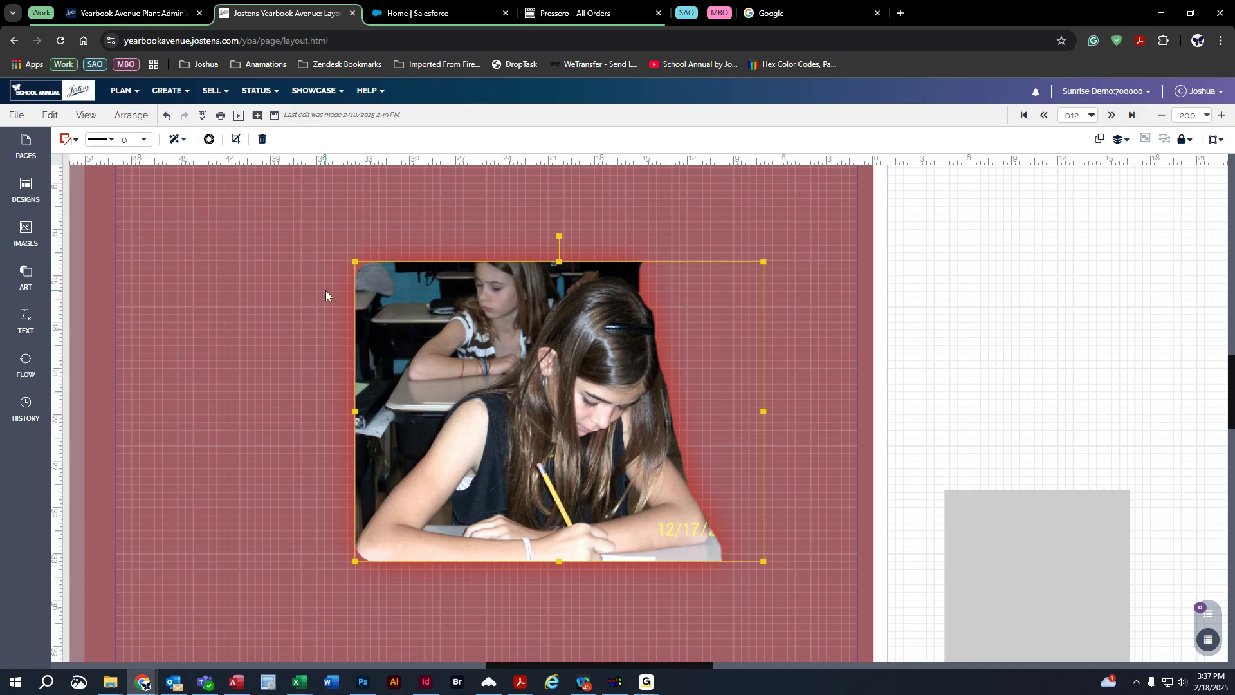
pyautogui.click(207, 139)
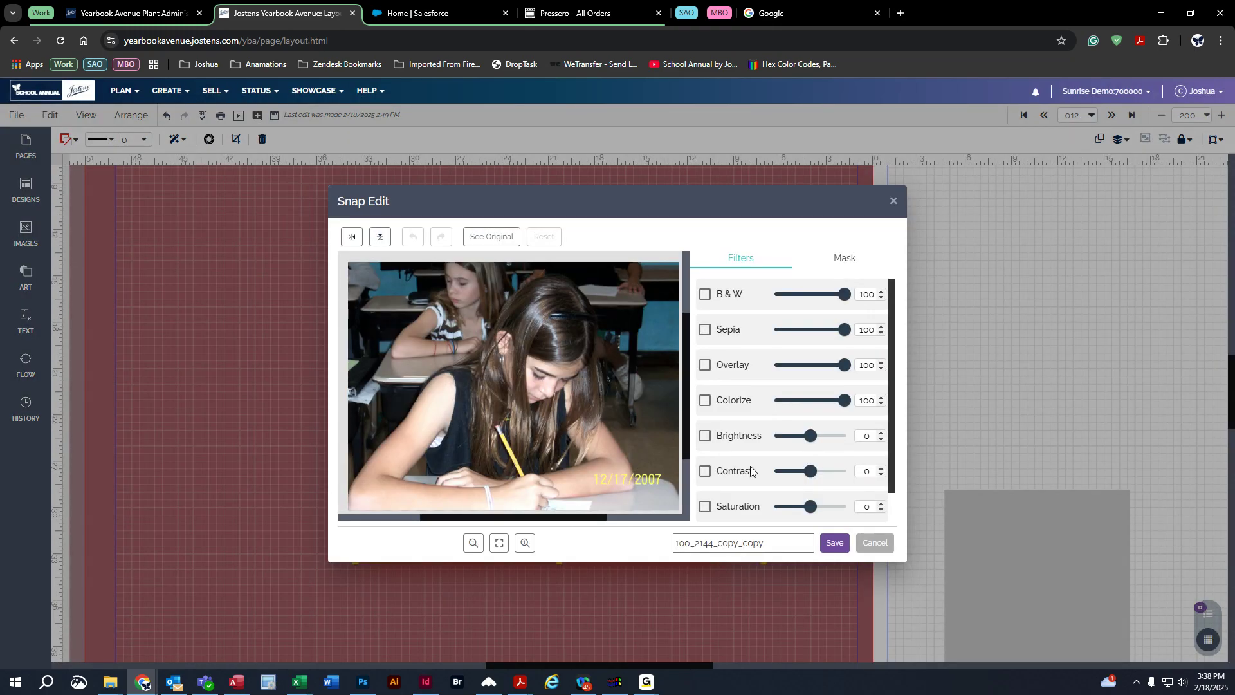
pyautogui.click(845, 261)
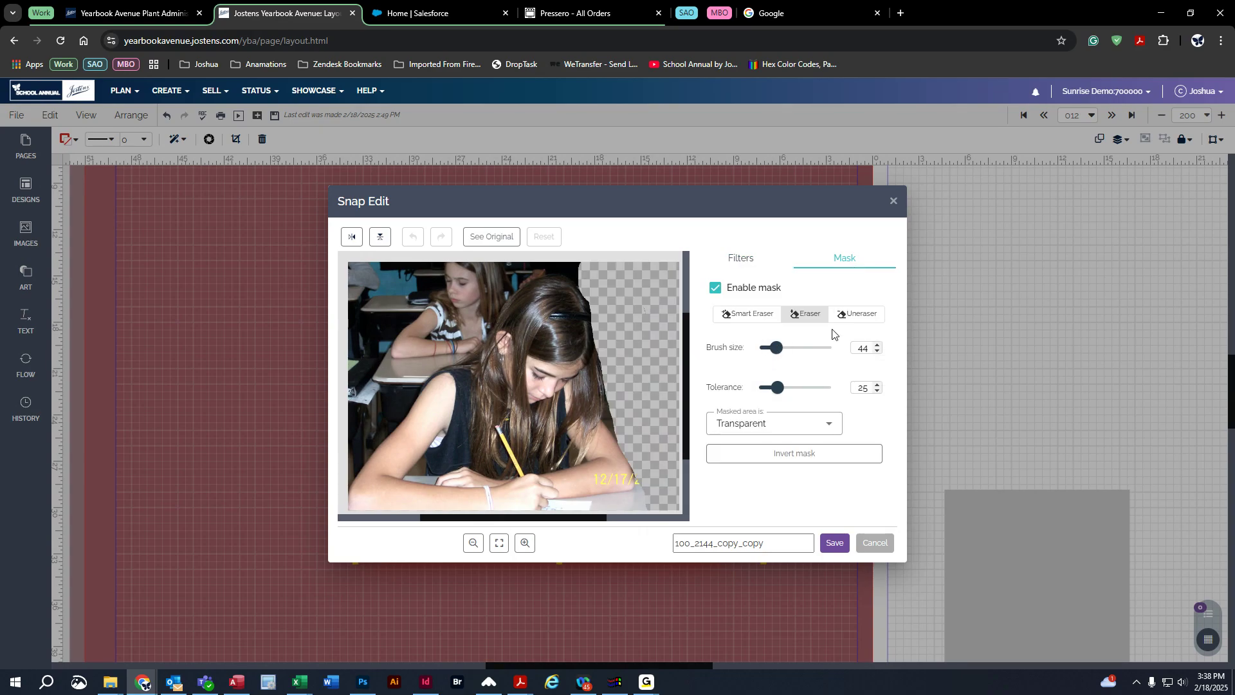
pyautogui.click(856, 315)
pyautogui.moveTo(623, 265)
pyautogui.mouseDown()
pyautogui.moveTo(667, 267)
pyautogui.moveTo(678, 280)
pyautogui.moveTo(540, 277)
pyautogui.moveTo(681, 314)
pyautogui.moveTo(588, 336)
pyautogui.moveTo(539, 295)
pyautogui.moveTo(680, 318)
pyautogui.moveTo(732, 372)
pyautogui.moveTo(502, 449)
pyautogui.moveTo(724, 505)
pyautogui.moveTo(665, 520)
pyautogui.mouseUp()
pyautogui.moveTo(753, 526)
pyautogui.mouseDown()
pyautogui.moveTo(614, 498)
pyautogui.moveTo(547, 467)
pyautogui.moveTo(684, 410)
pyautogui.moveTo(624, 398)
pyautogui.moveTo(674, 425)
pyautogui.mouseUp()
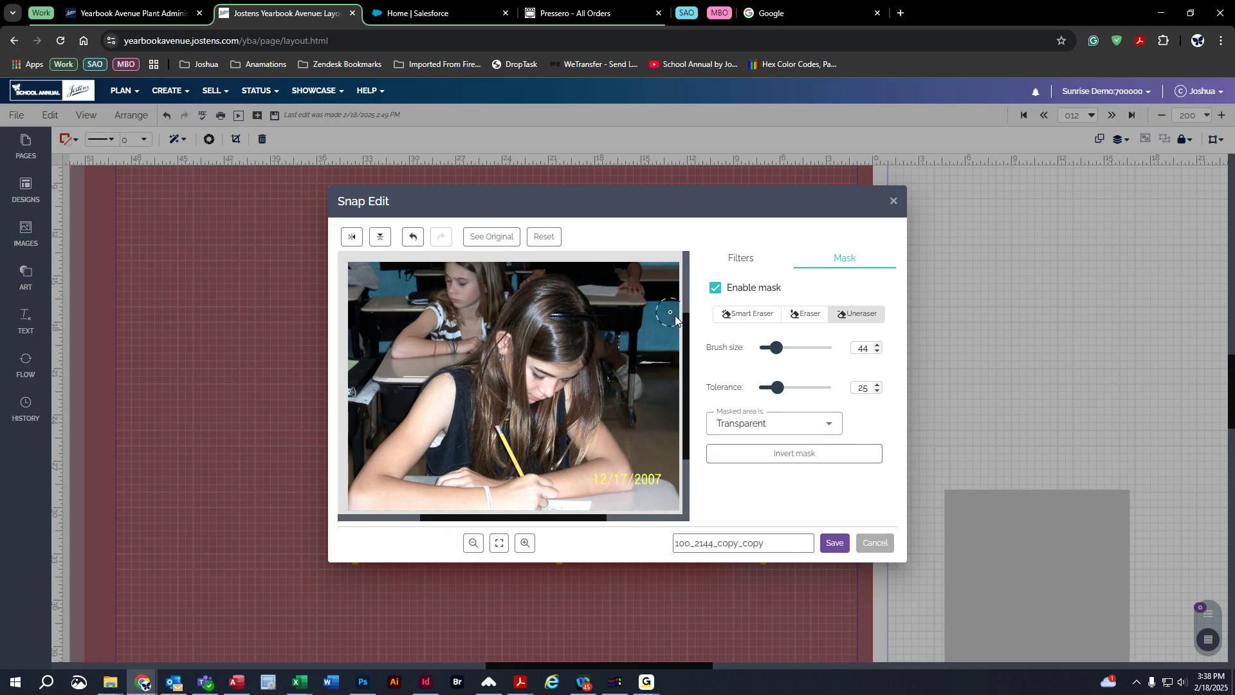
# Set the masked area to Black & White, erase over the background around the foreground student, and save the edited copy
pyautogui.click(722, 424)
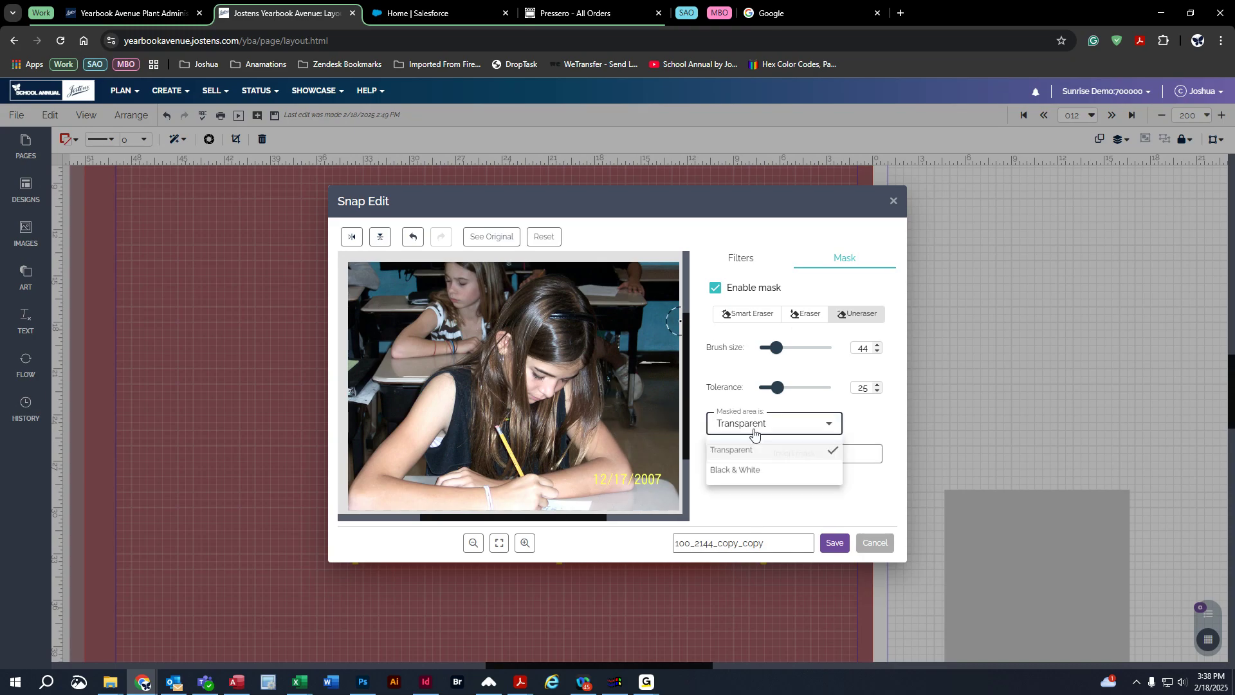
pyautogui.click(717, 471)
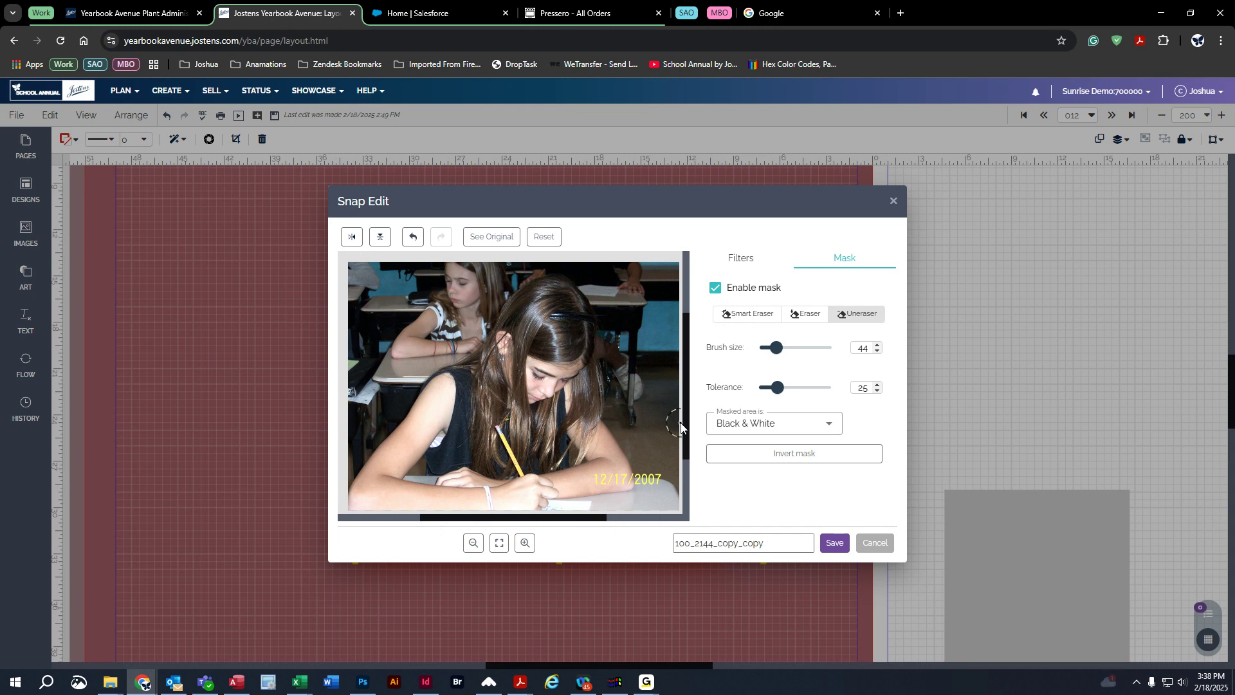
pyautogui.click(804, 315)
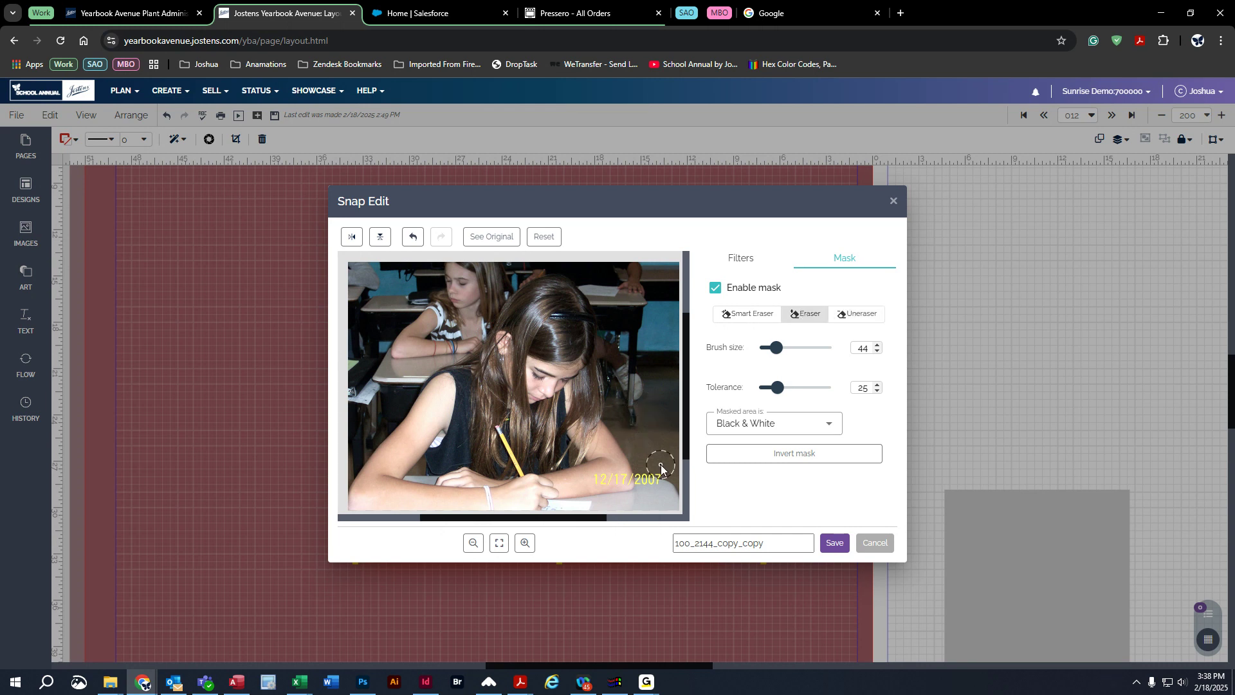
pyautogui.click(669, 485)
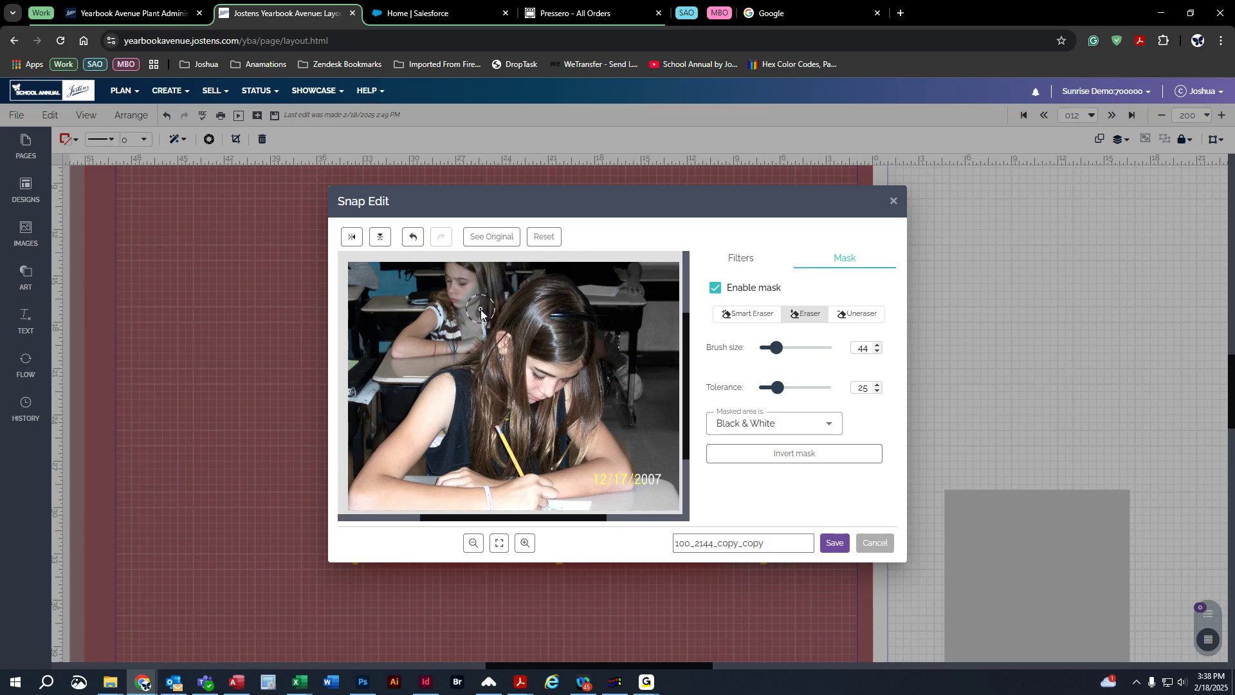
pyautogui.moveTo(469, 306)
pyautogui.mouseDown()
pyautogui.moveTo(414, 323)
pyautogui.moveTo(406, 297)
pyautogui.moveTo(360, 309)
pyautogui.moveTo(385, 309)
pyautogui.moveTo(413, 335)
pyautogui.moveTo(358, 402)
pyautogui.moveTo(354, 465)
pyautogui.moveTo(374, 435)
pyautogui.mouseUp()
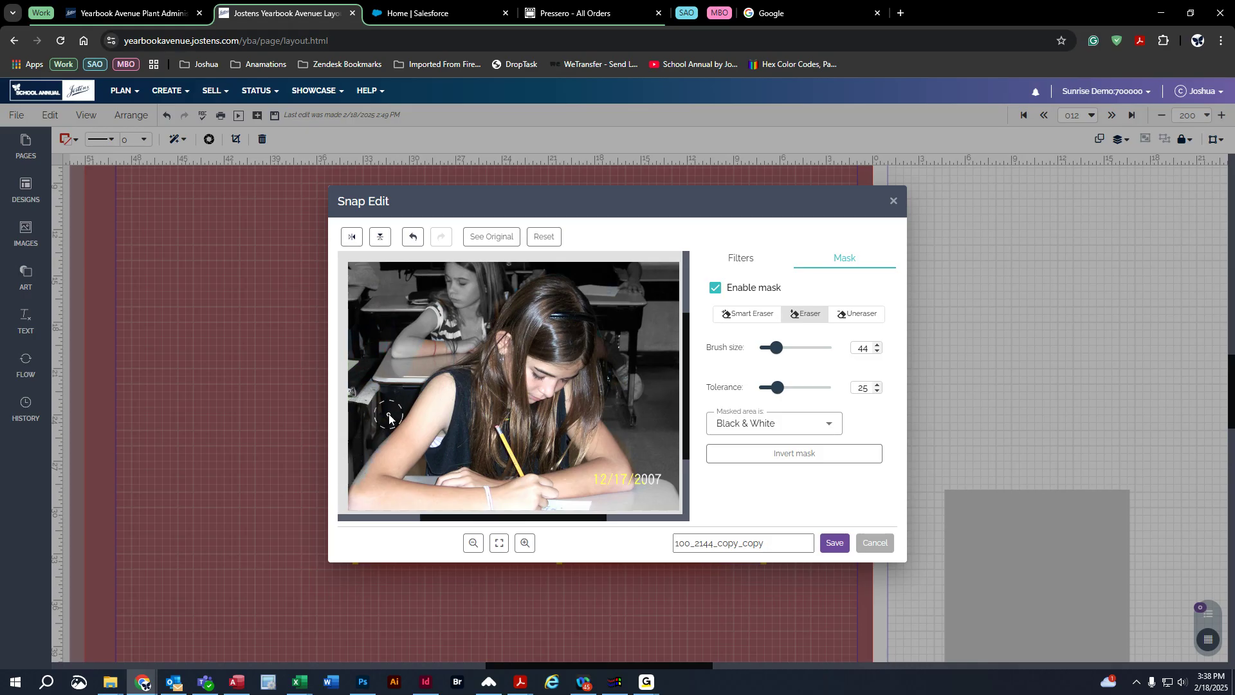
pyautogui.moveTo(438, 362)
pyautogui.mouseDown()
pyautogui.moveTo(490, 292)
pyautogui.moveTo(527, 269)
pyautogui.mouseUp()
pyautogui.click(864, 315)
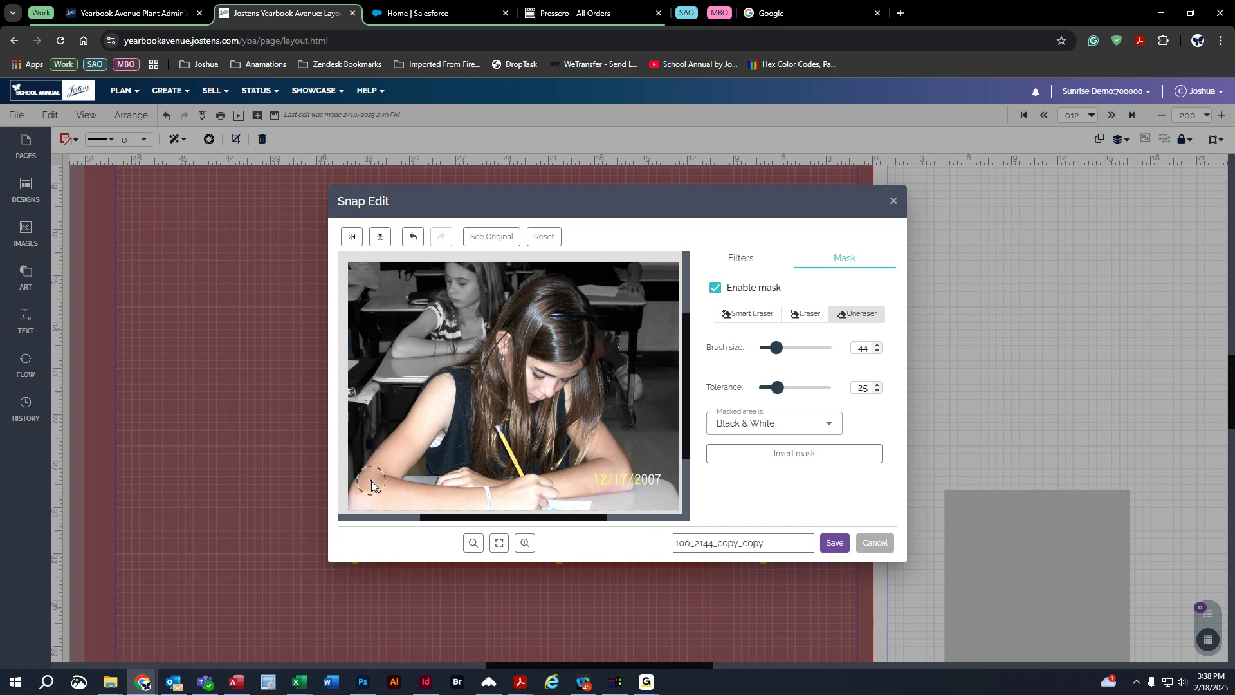
pyautogui.click(833, 544)
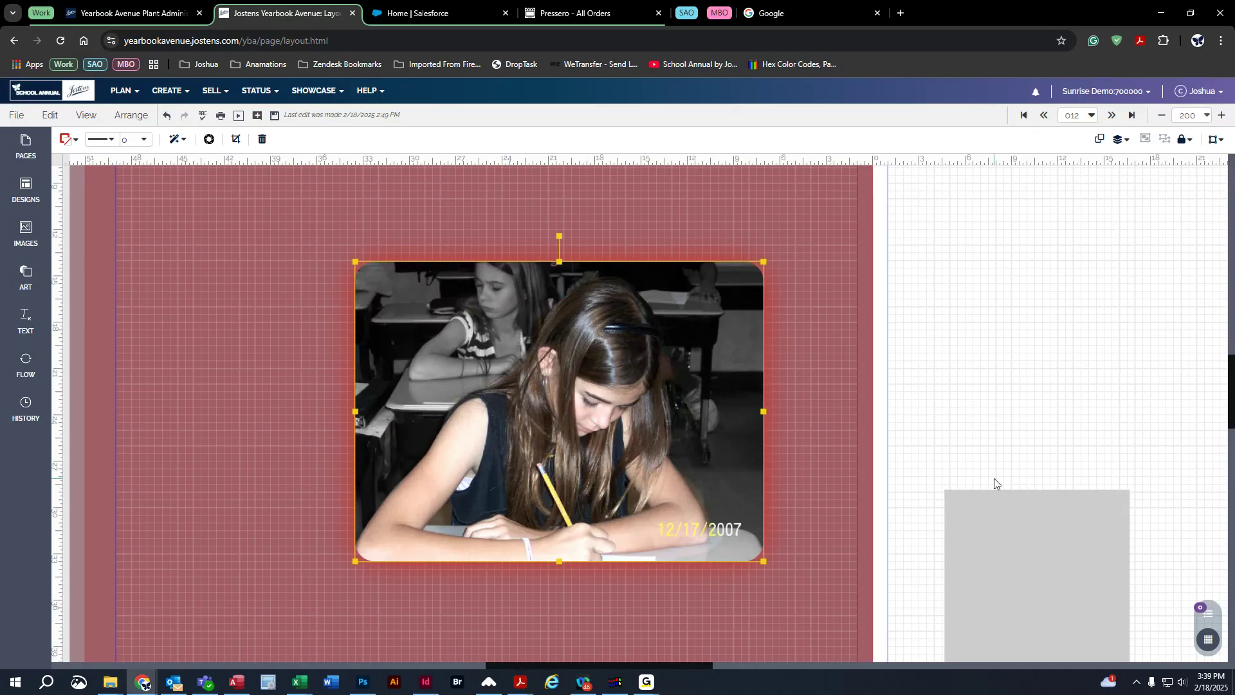
# Give the gray square on page 13 a 5 pt black border and fill it with the red already used on the page
pyautogui.scroll(-1, 910, 500)
pyautogui.moveTo(623, 661)
pyautogui.mouseDown()
pyautogui.moveTo(851, 666)
pyautogui.moveTo(823, 667)
pyautogui.mouseUp()
pyautogui.click(306, 400)
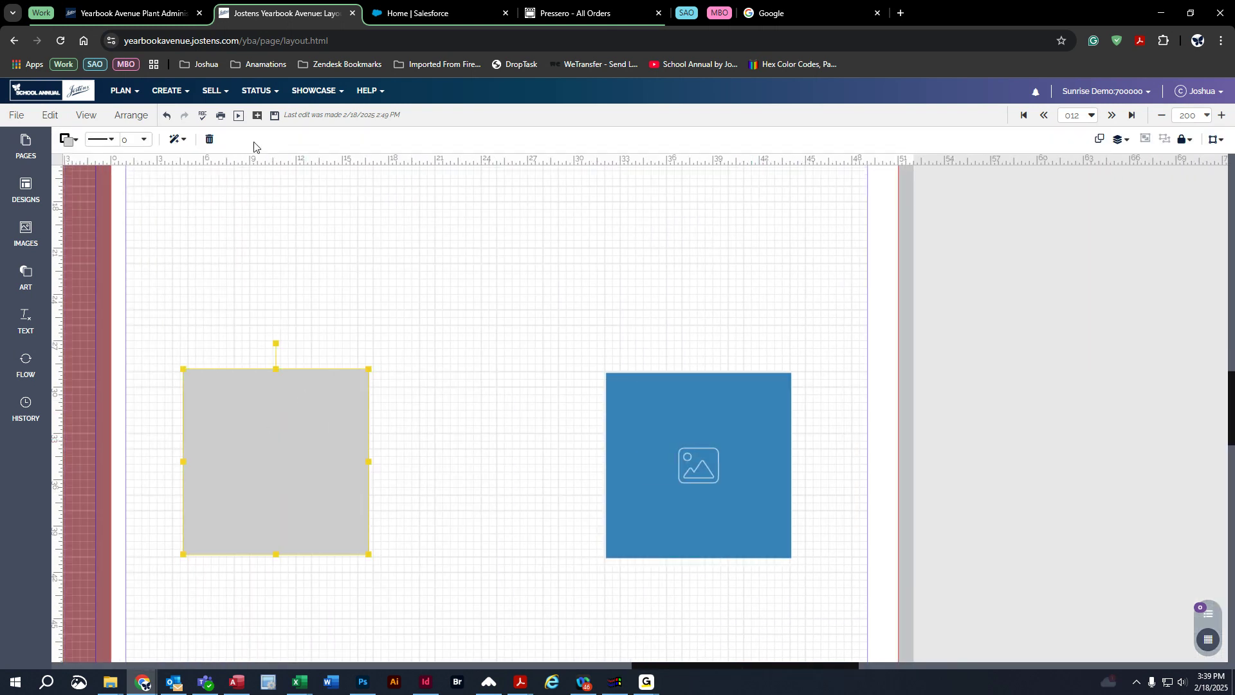
pyautogui.click(103, 139)
pyautogui.click(137, 195)
pyautogui.click(144, 140)
pyautogui.click(161, 327)
pyautogui.click(67, 140)
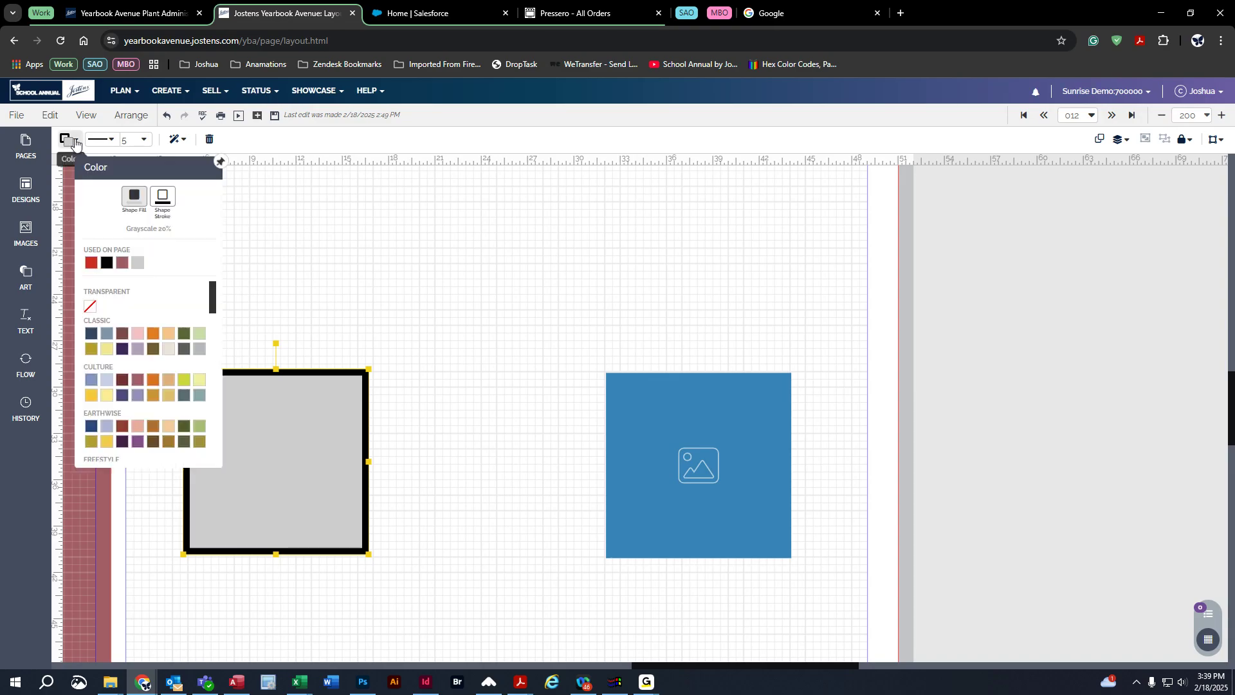
pyautogui.click(90, 263)
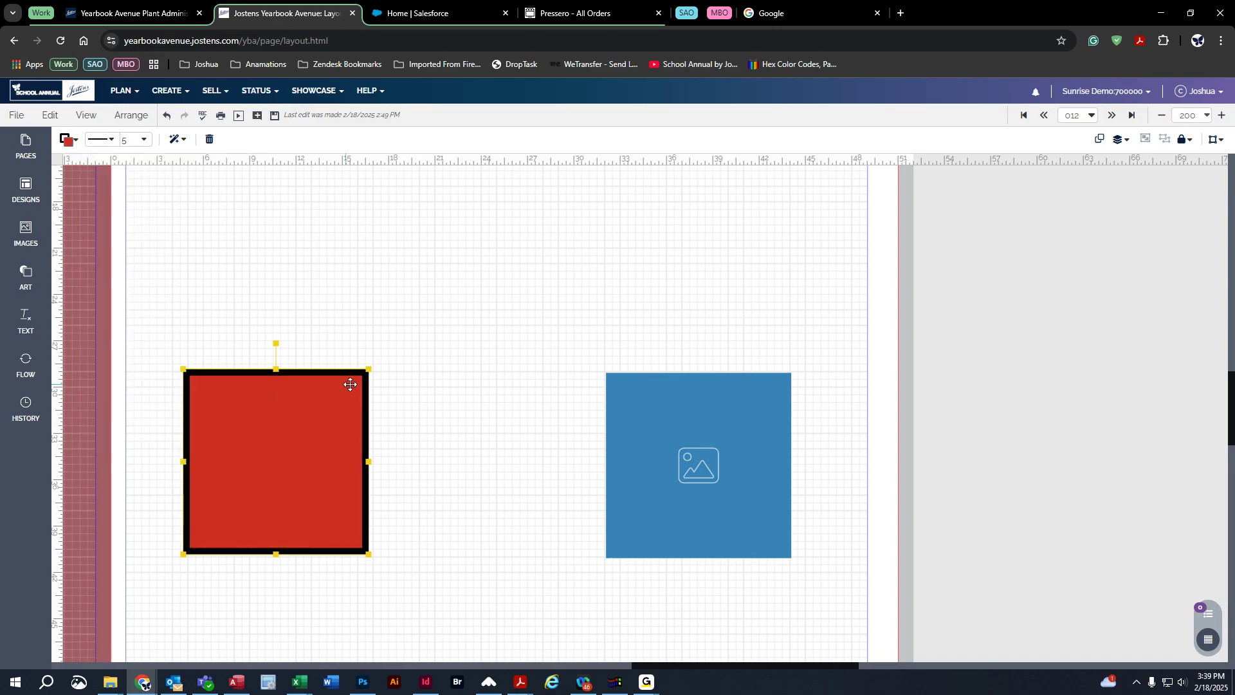
# Move the blue image frame onto the red square and resize the square so it forms a narrow red and black border around the frame
pyautogui.moveTo(368, 368); pyautogui.dragTo(532, 217)
pyautogui.moveTo(704, 434); pyautogui.dragTo(292, 291)
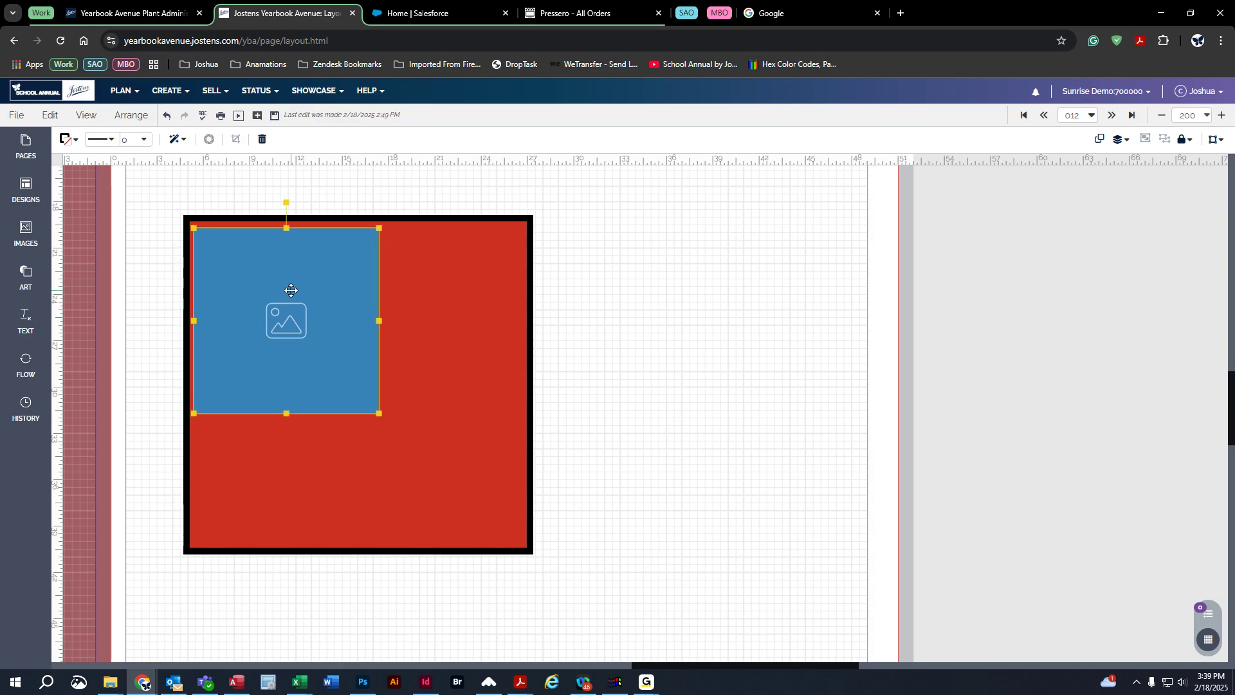
pyautogui.click(521, 548)
pyautogui.moveTo(527, 552); pyautogui.dragTo(390, 424)
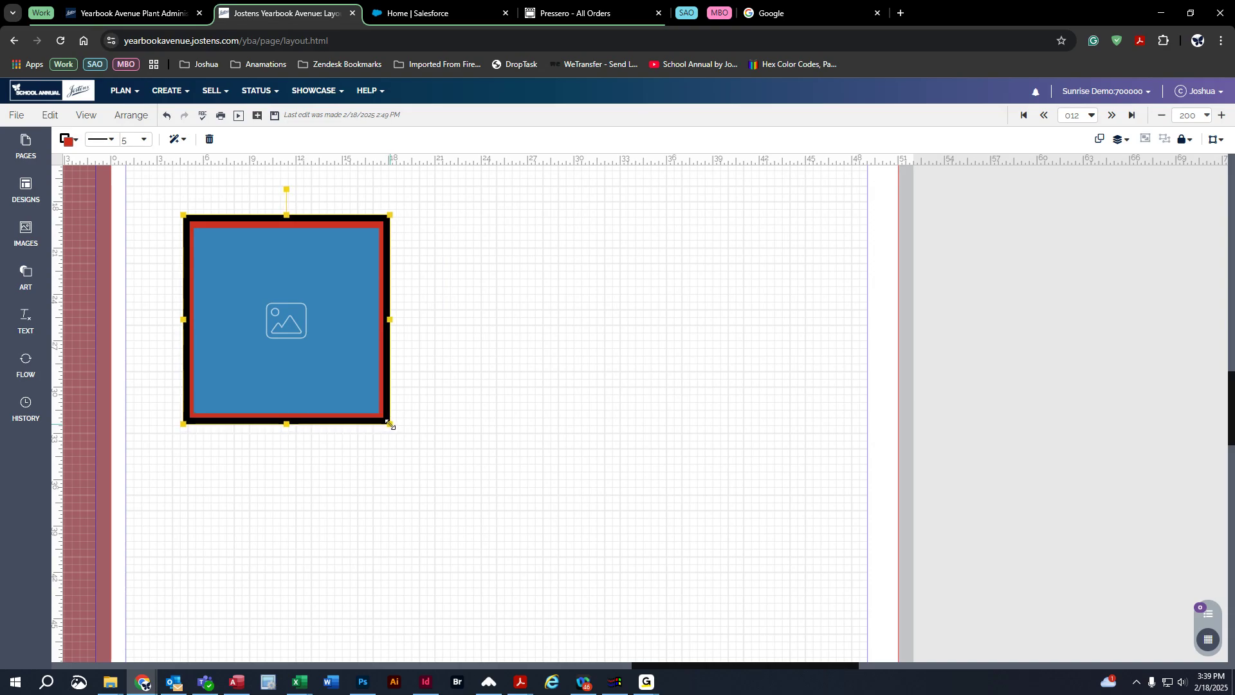
pyautogui.click(315, 328)
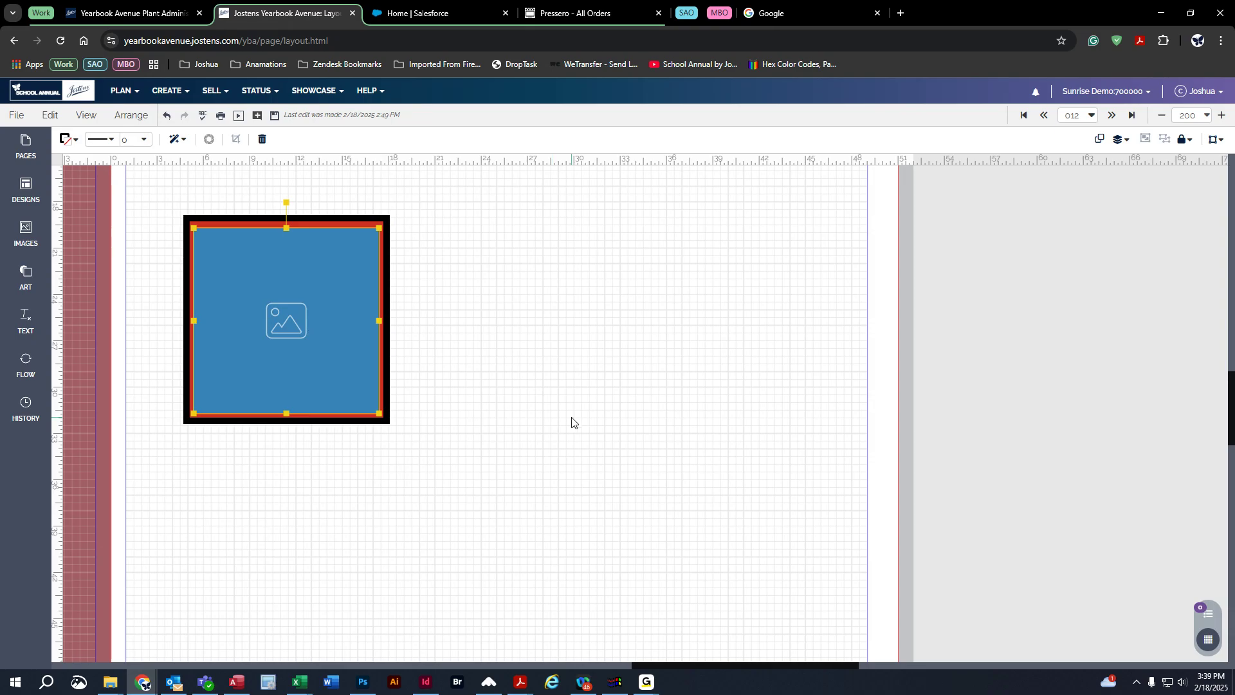
# Place the 4Square.tif photo from the agrd image folder into the blue image frame
pyautogui.click(26, 277)
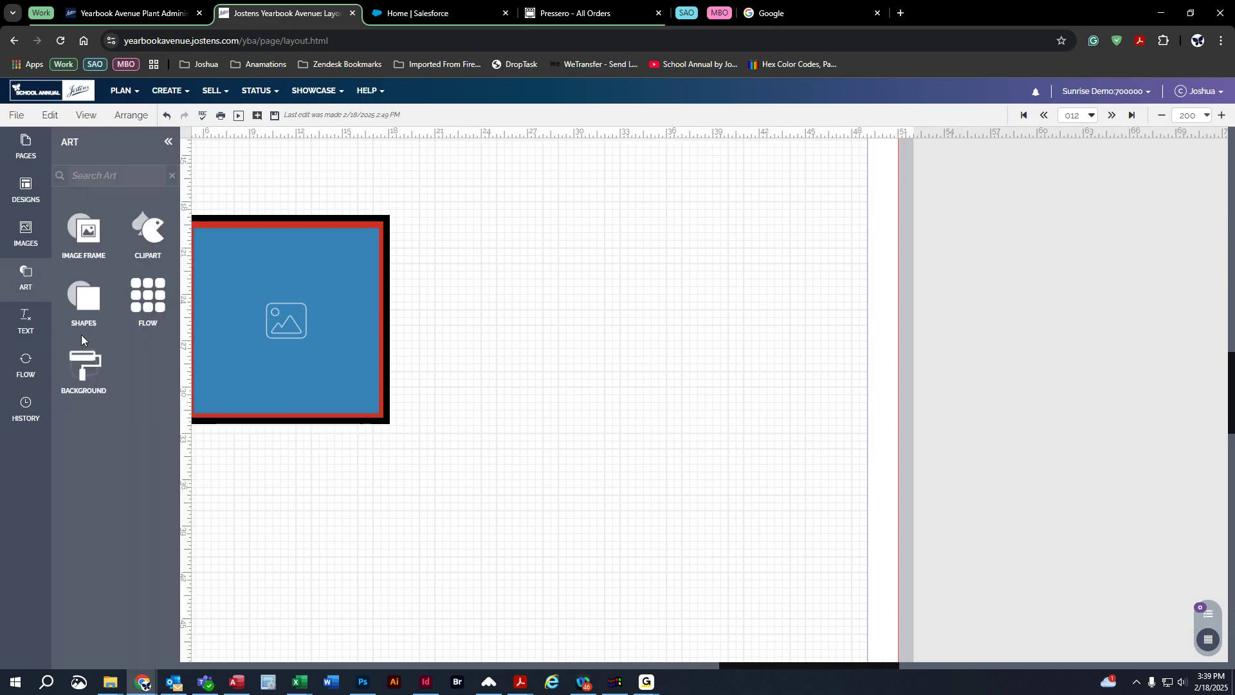
pyautogui.click(26, 235)
pyautogui.moveTo(133, 392); pyautogui.dragTo(270, 320)
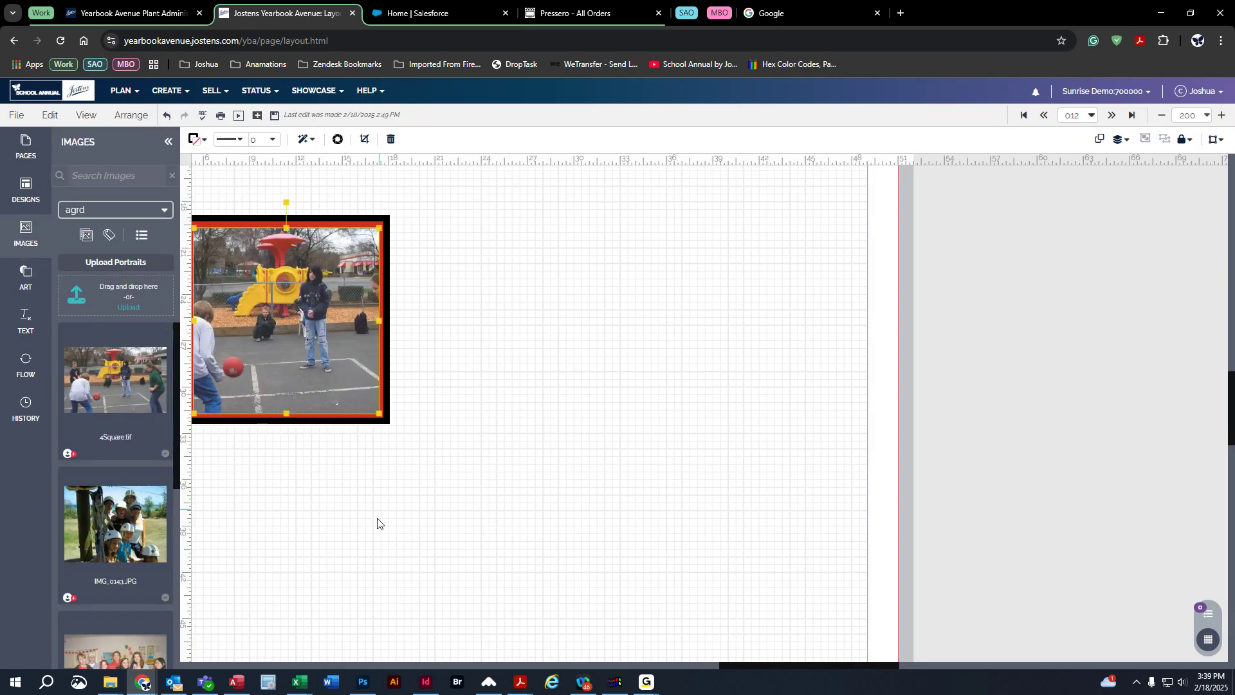
pyautogui.click(23, 237)
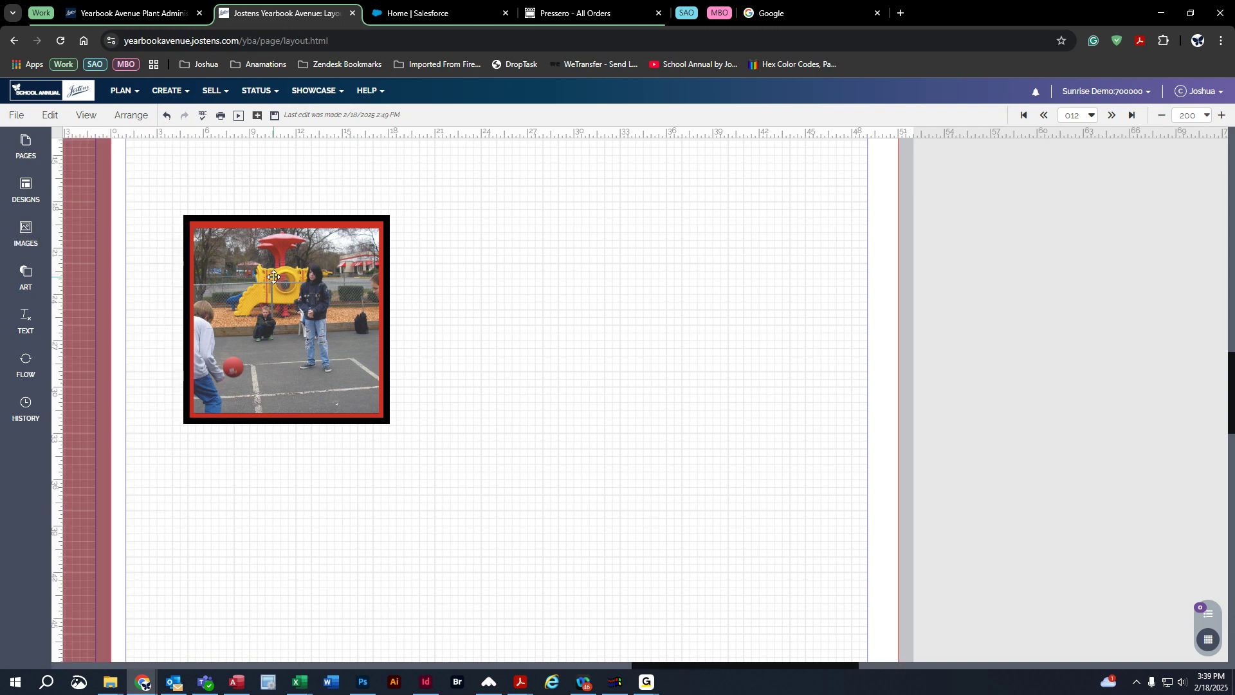
# Shift the playground photo inside its frame to show the student in green on its right side
pyautogui.doubleClick(274, 277)
pyautogui.moveTo(275, 326); pyautogui.dragTo(225, 326)
pyautogui.click(586, 341)
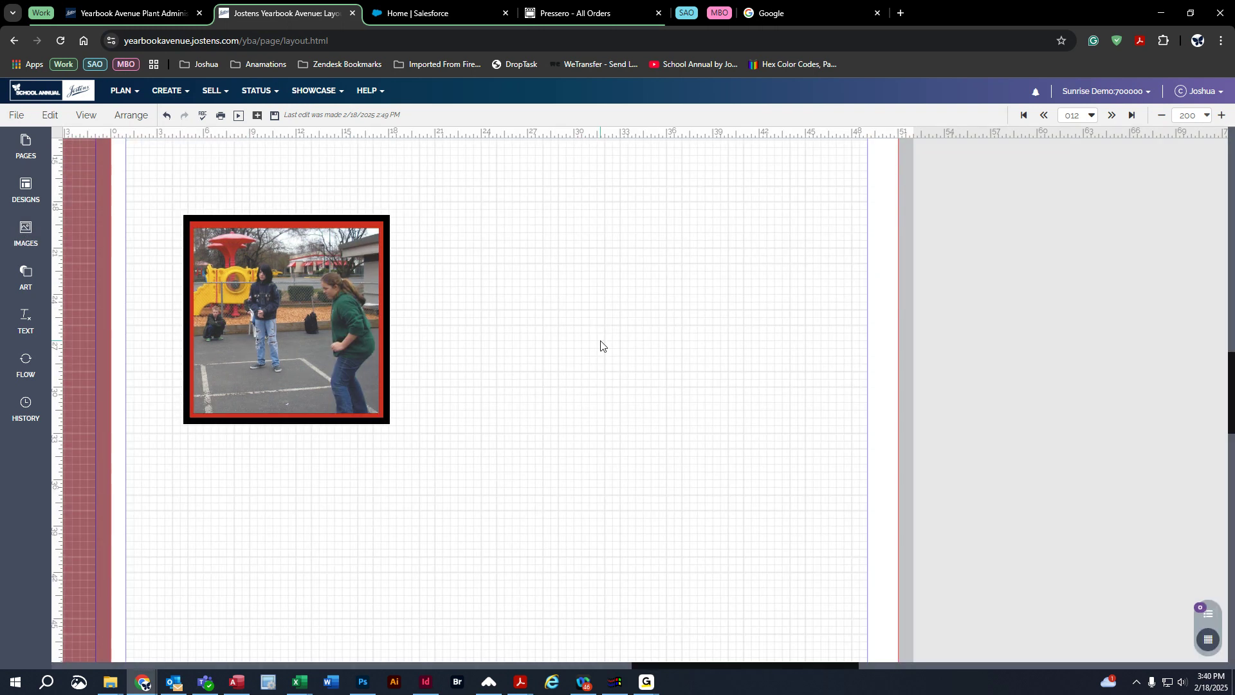
# Enlarge the playground photo inside its frame and reposition it to focus on the student in the dark hooded jacket
pyautogui.doubleClick(337, 334)
pyautogui.moveTo(315, 325); pyautogui.dragTo(412, 323)
pyautogui.moveTo(307, 322)
pyautogui.mouseDown()
pyautogui.moveTo(204, 314)
pyautogui.moveTo(313, 318)
pyautogui.mouseUp()
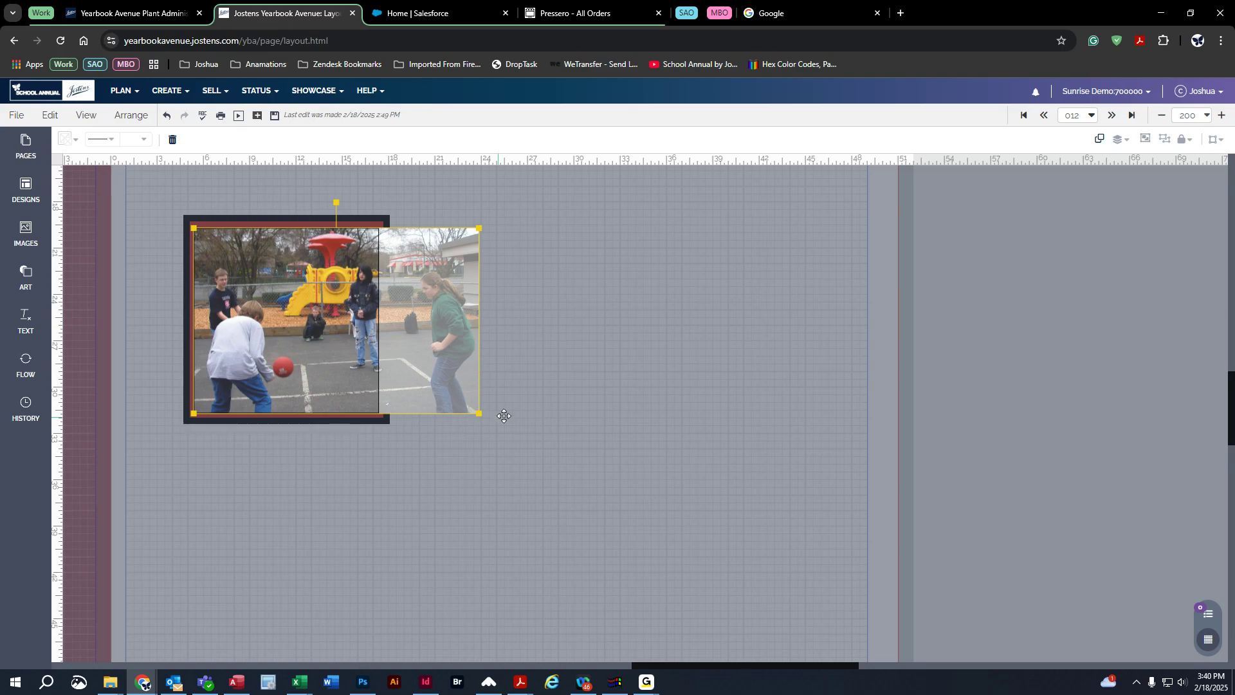
pyautogui.moveTo(482, 411); pyautogui.dragTo(676, 544)
pyautogui.moveTo(596, 484); pyautogui.dragTo(430, 429)
pyautogui.click(721, 404)
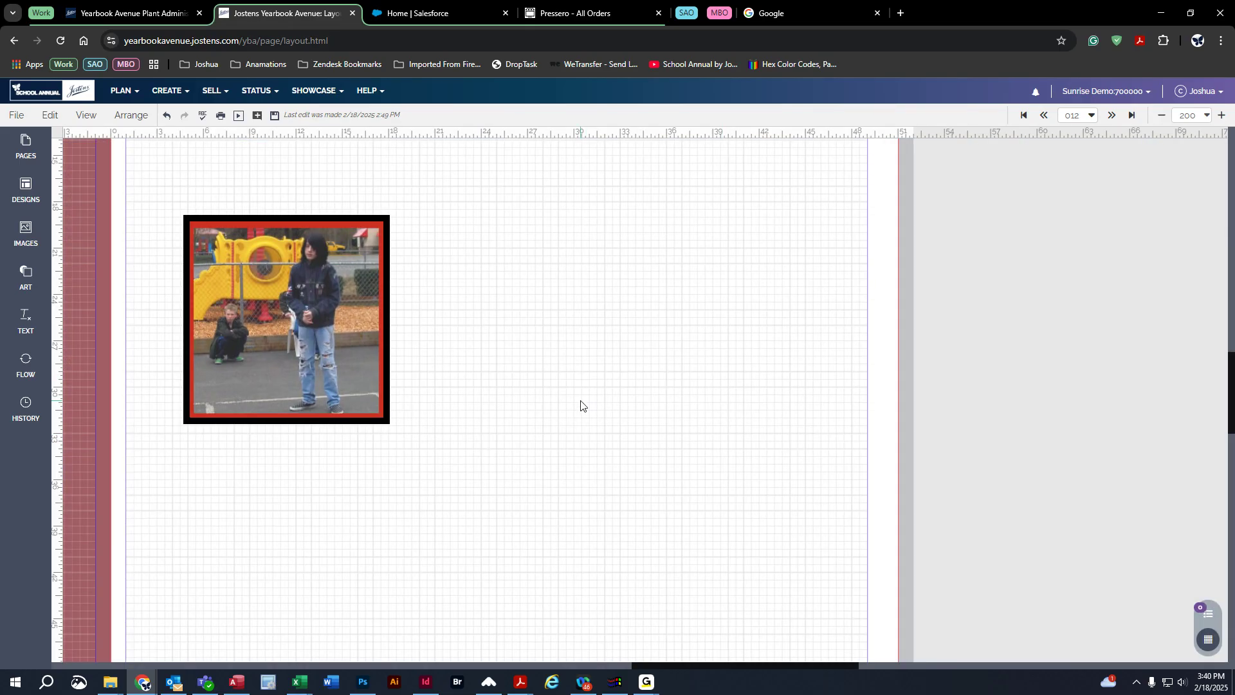
pyautogui.click(365, 219)
pyautogui.click(631, 299)
# Change the font of the "Teacher Name" text at the foot of page 13 to AYT Missouri Heavy
pyautogui.scroll(-5, 581, 325)
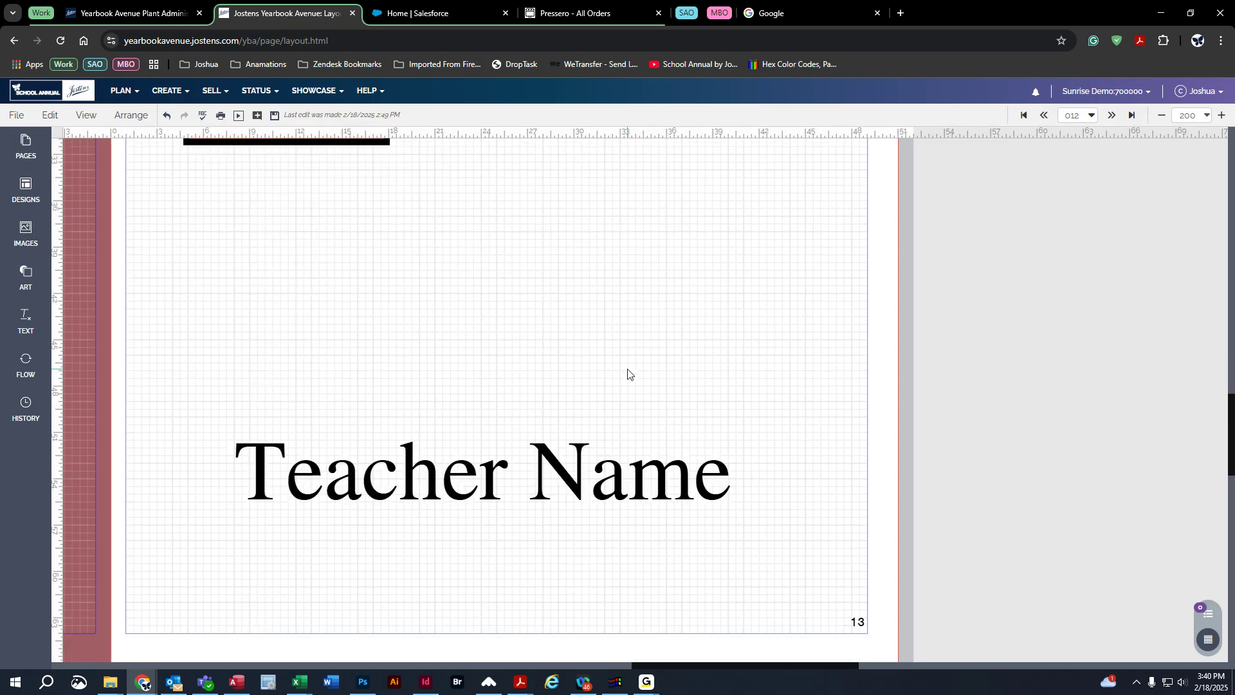
pyautogui.scroll(-2, 628, 373)
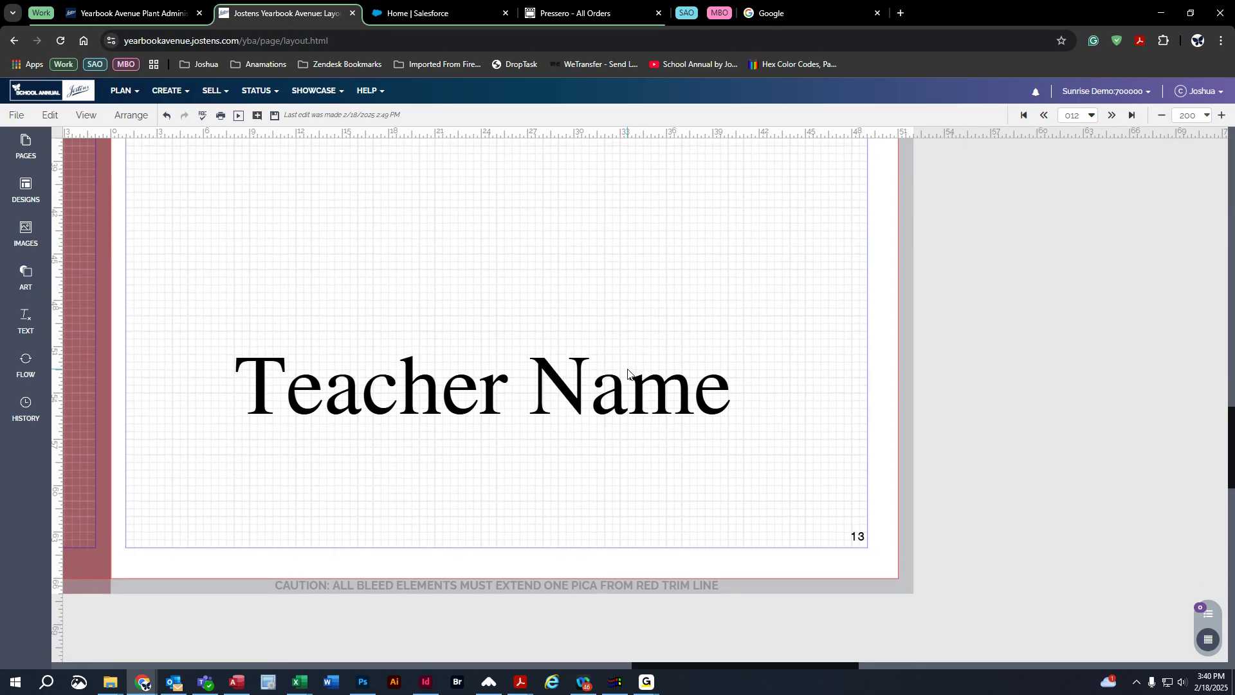
pyautogui.click(537, 384)
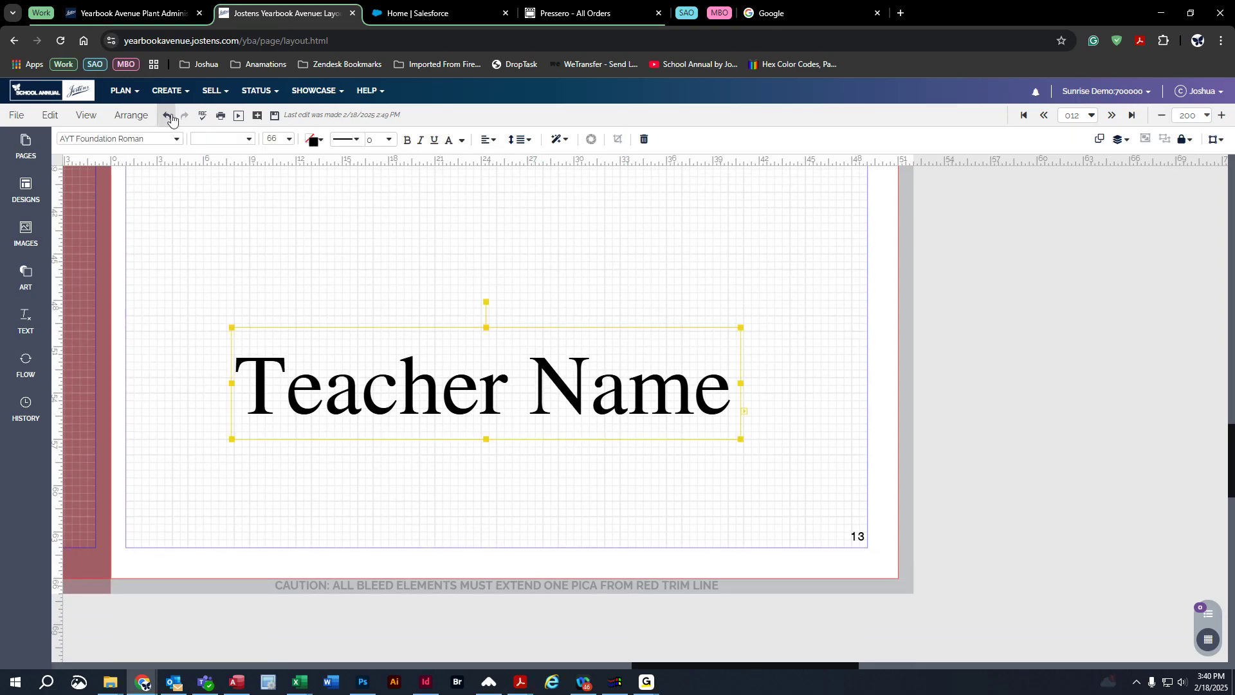
pyautogui.click(179, 140)
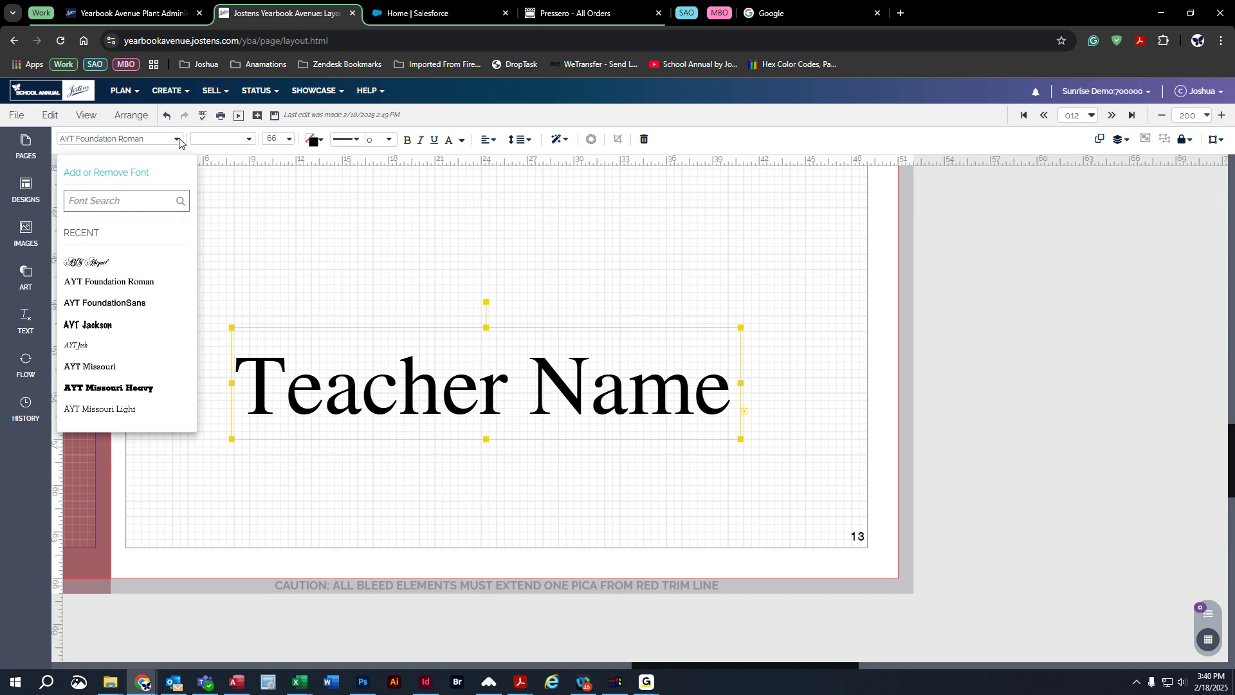
pyautogui.click(143, 387)
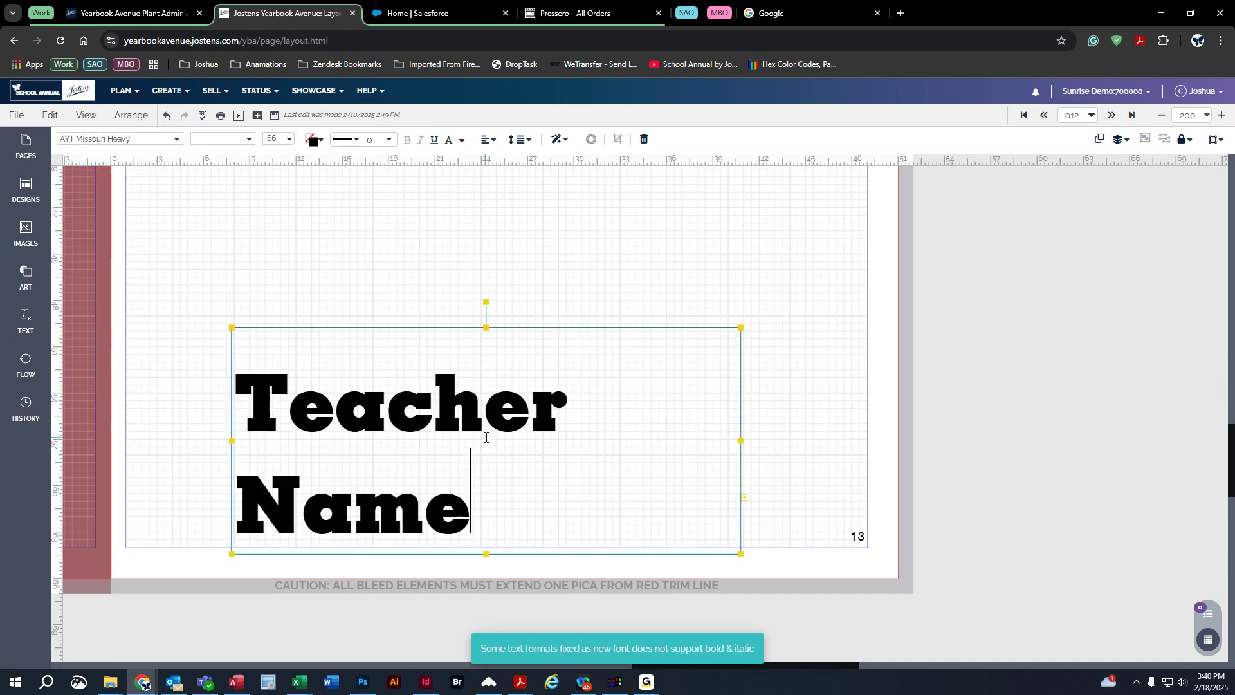
pyautogui.click(513, 276)
# Make the "Teacher Name" text box taller and widen it on both sides so the text fits on one line
pyautogui.click(490, 389)
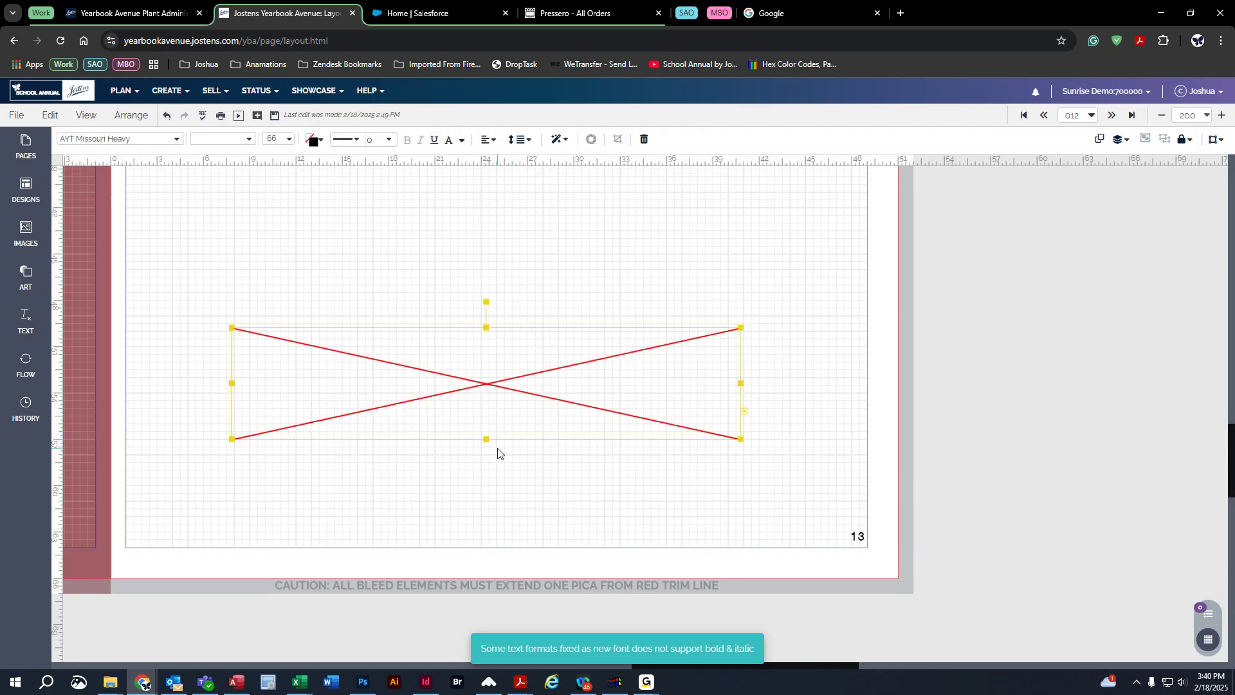
pyautogui.moveTo(486, 442); pyautogui.dragTo(495, 520)
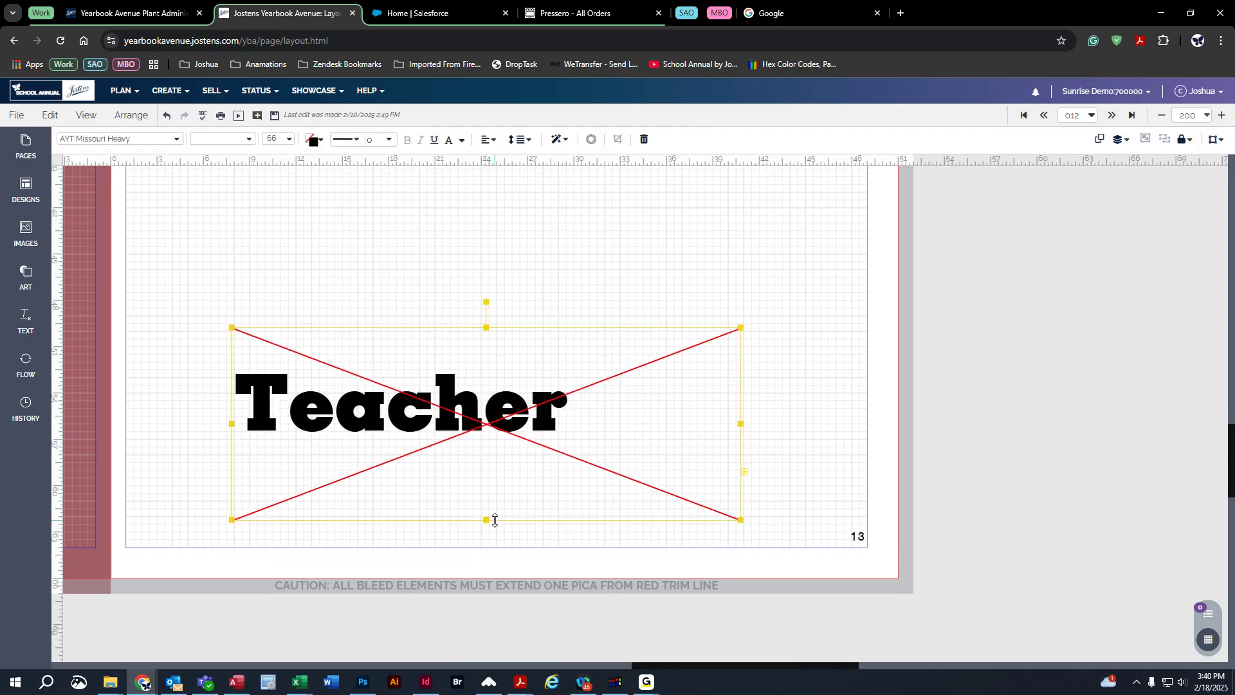
pyautogui.moveTo(227, 426); pyautogui.dragTo(147, 425)
pyautogui.moveTo(741, 424); pyautogui.dragTo(838, 423)
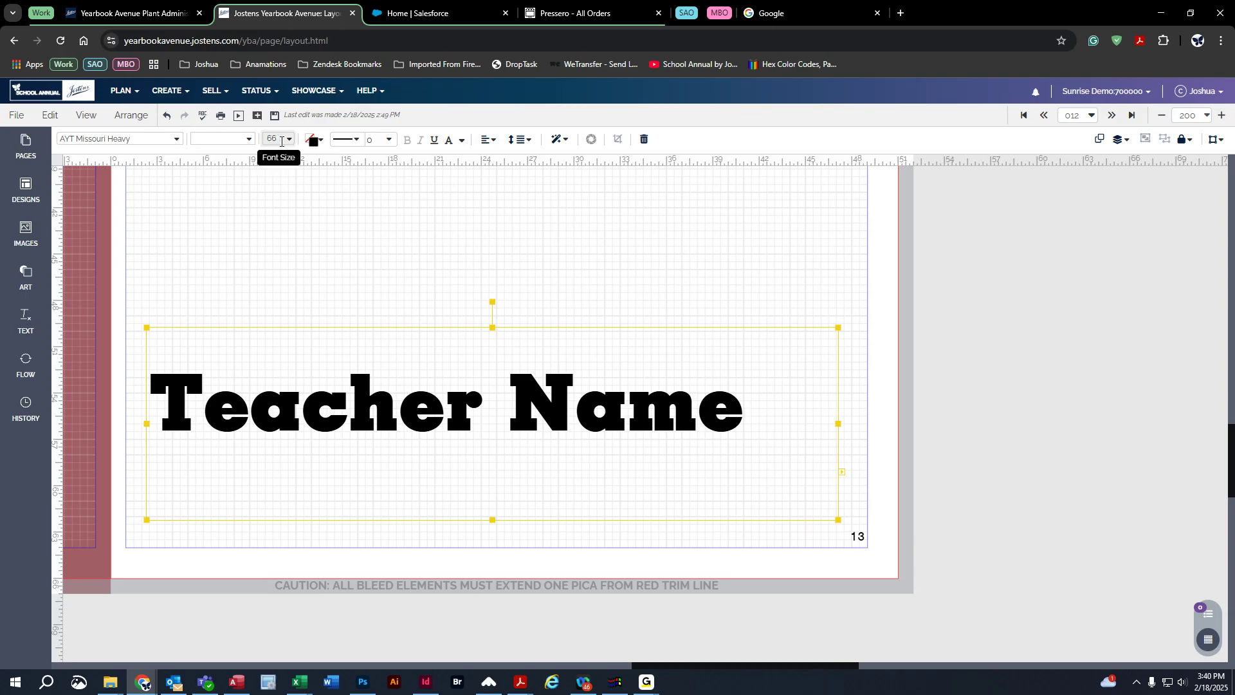
# Color the "Teacher Name" text with the red used on the page and give the letters a black text stroke
pyautogui.click(314, 140)
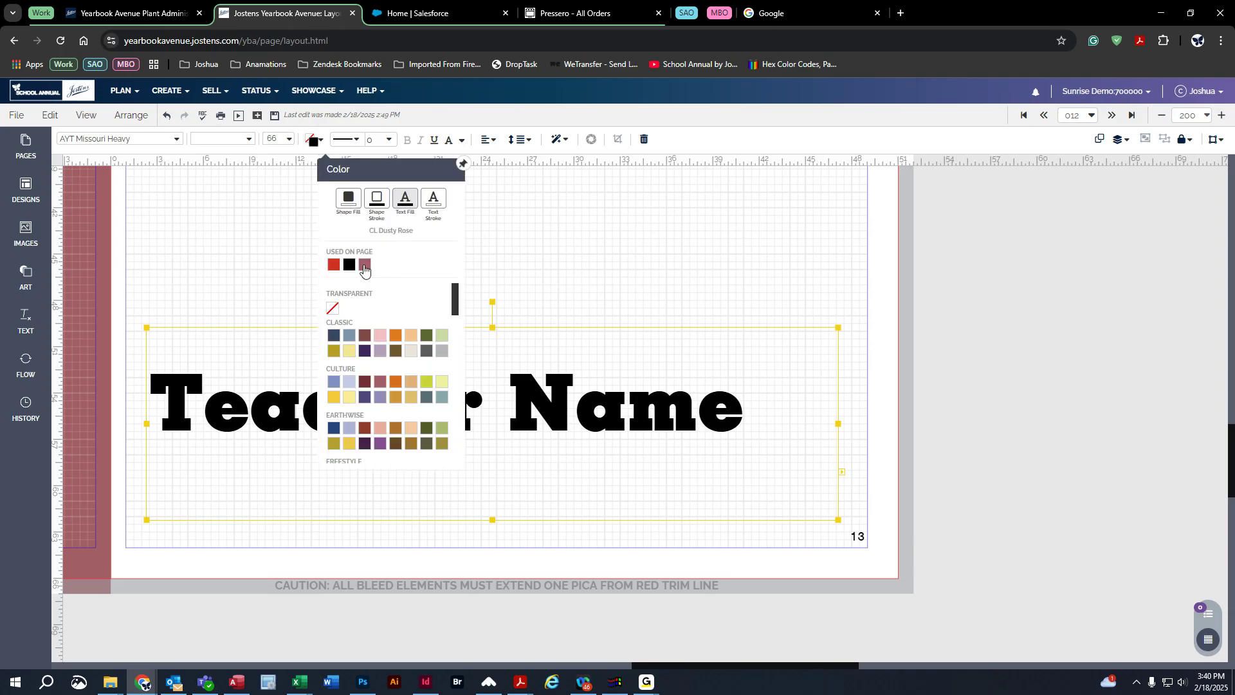
pyautogui.click(332, 264)
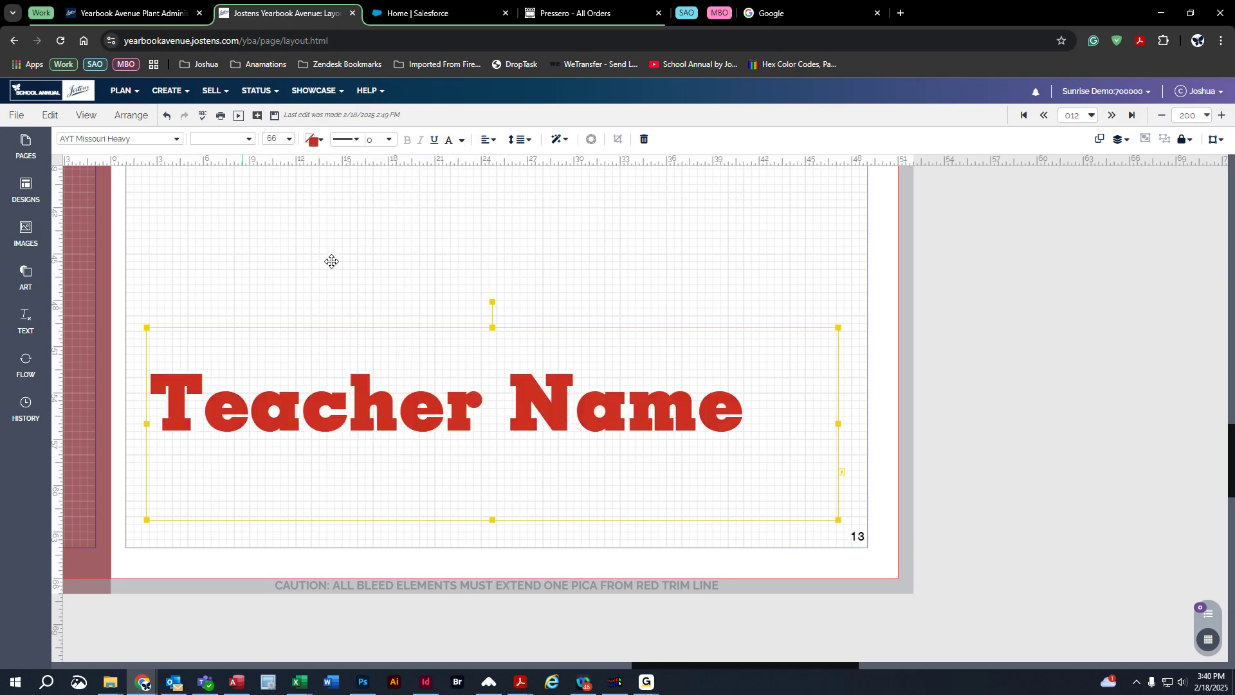
pyautogui.click(314, 140)
pyautogui.click(435, 205)
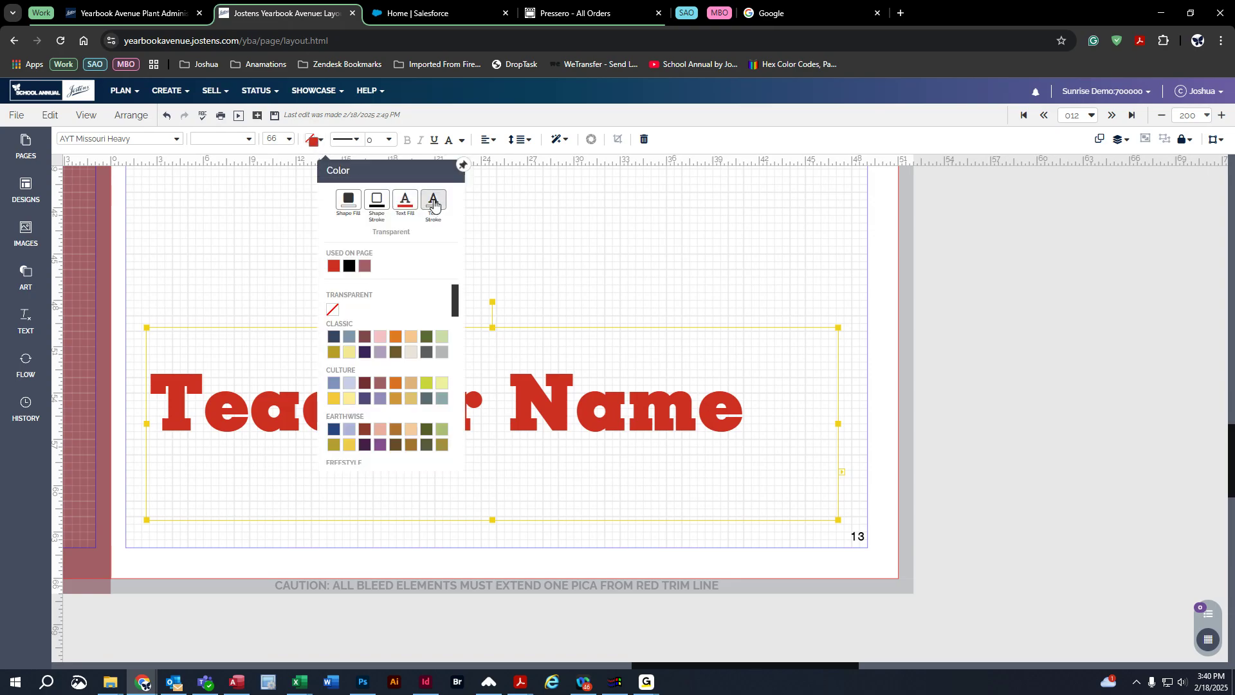
pyautogui.click(349, 265)
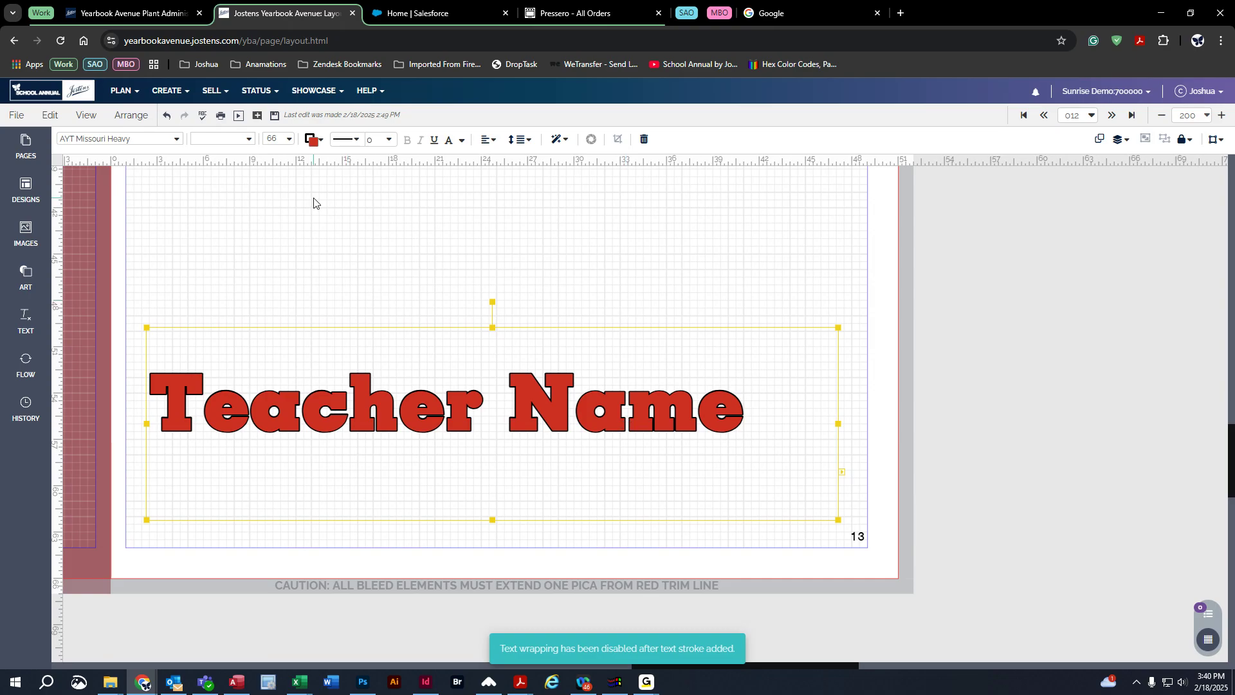
# Fill the "Teacher Name" text box with the pale CL Limeade color
pyautogui.click(313, 141)
pyautogui.click(349, 196)
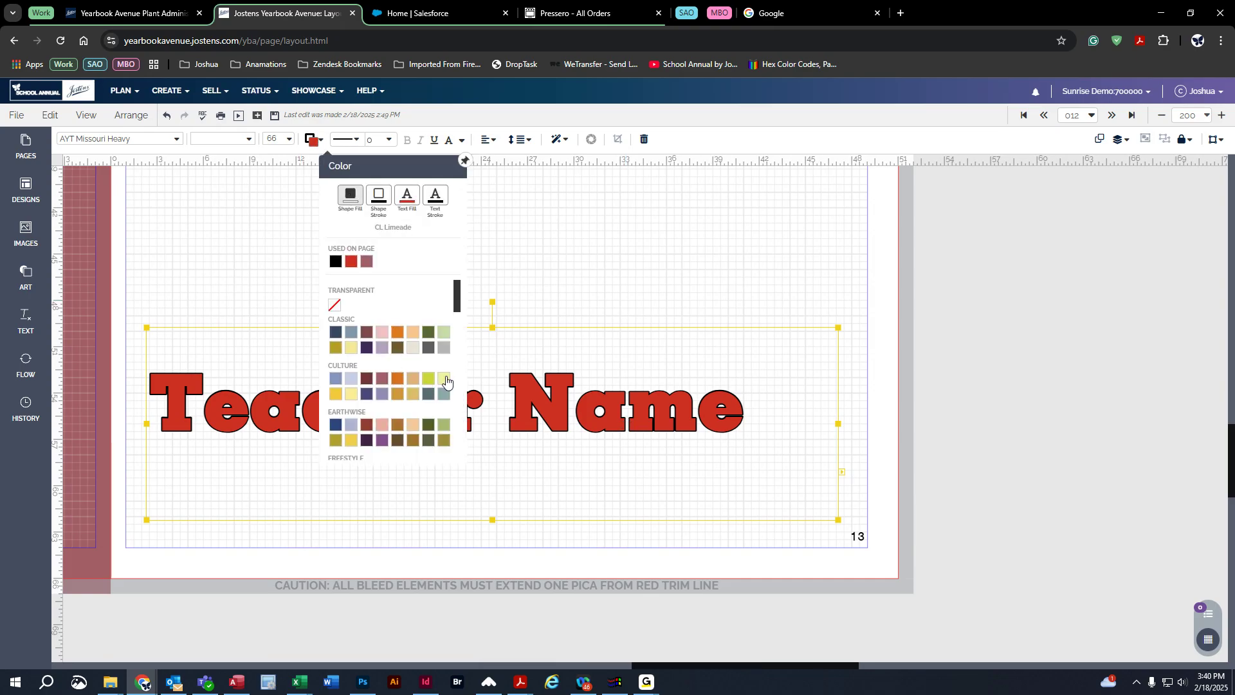
pyautogui.click(445, 379)
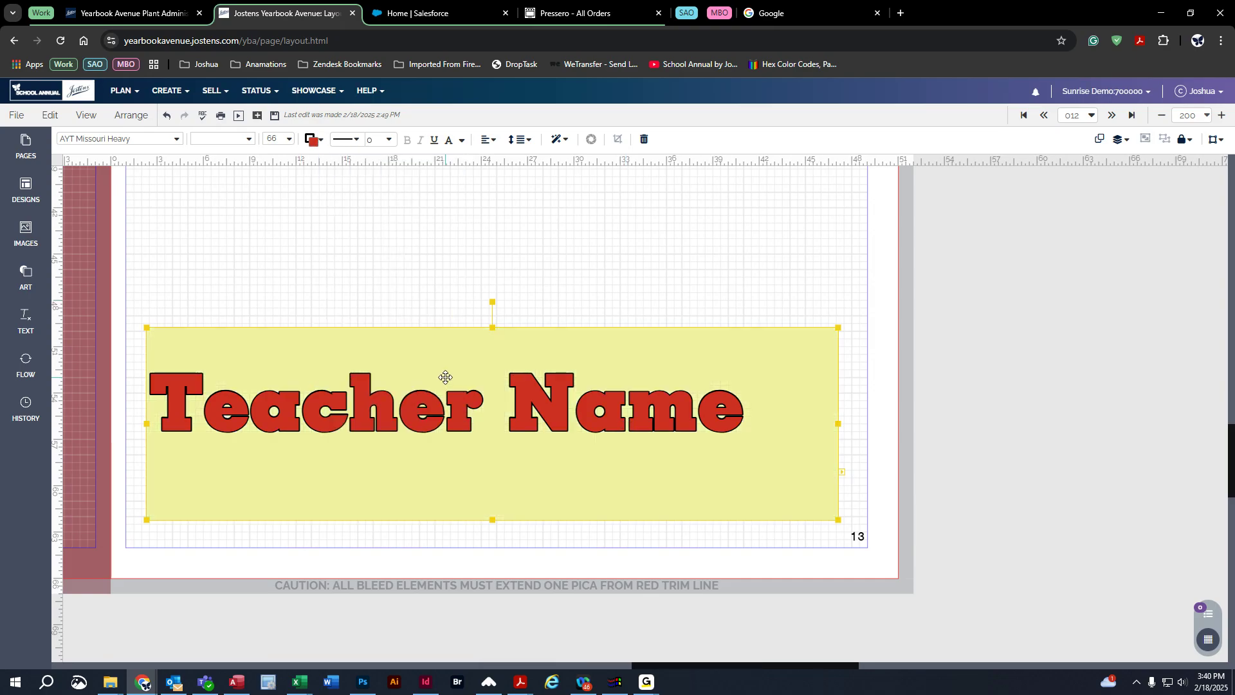
# Give the "Teacher Name" text box a dark maroon shape stroke 5 pt thick
pyautogui.click(325, 142)
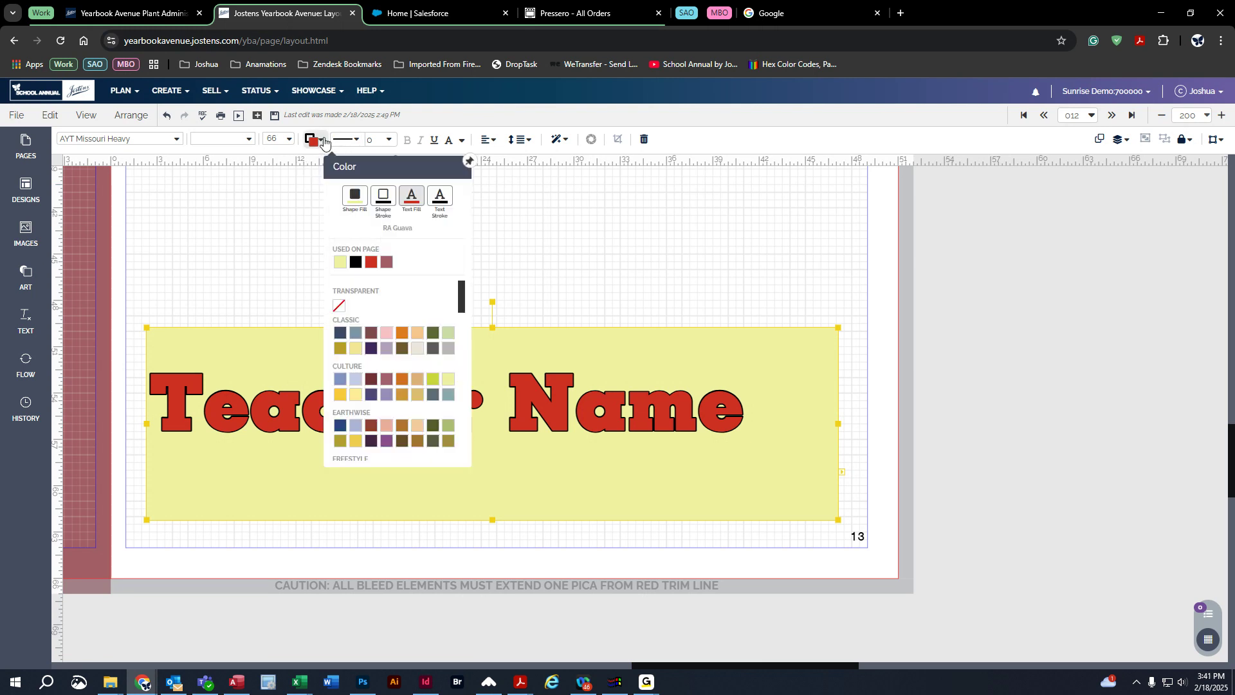
pyautogui.click(381, 197)
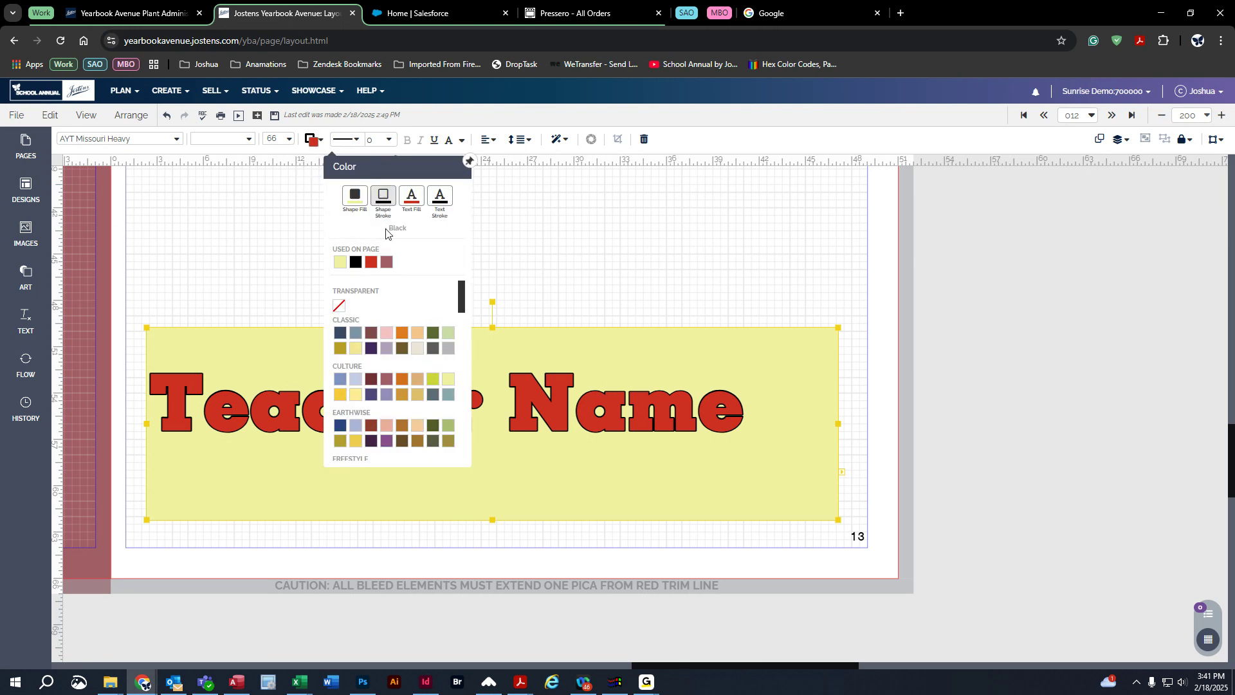
pyautogui.click(369, 377)
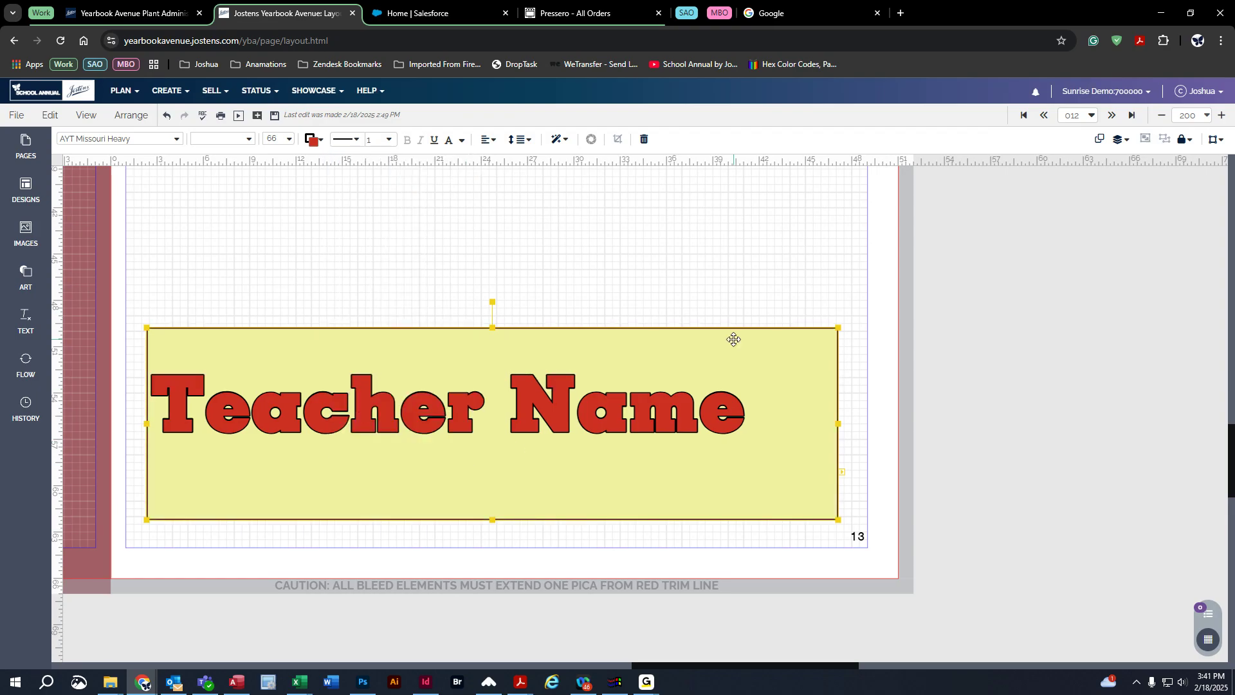
pyautogui.click(394, 144)
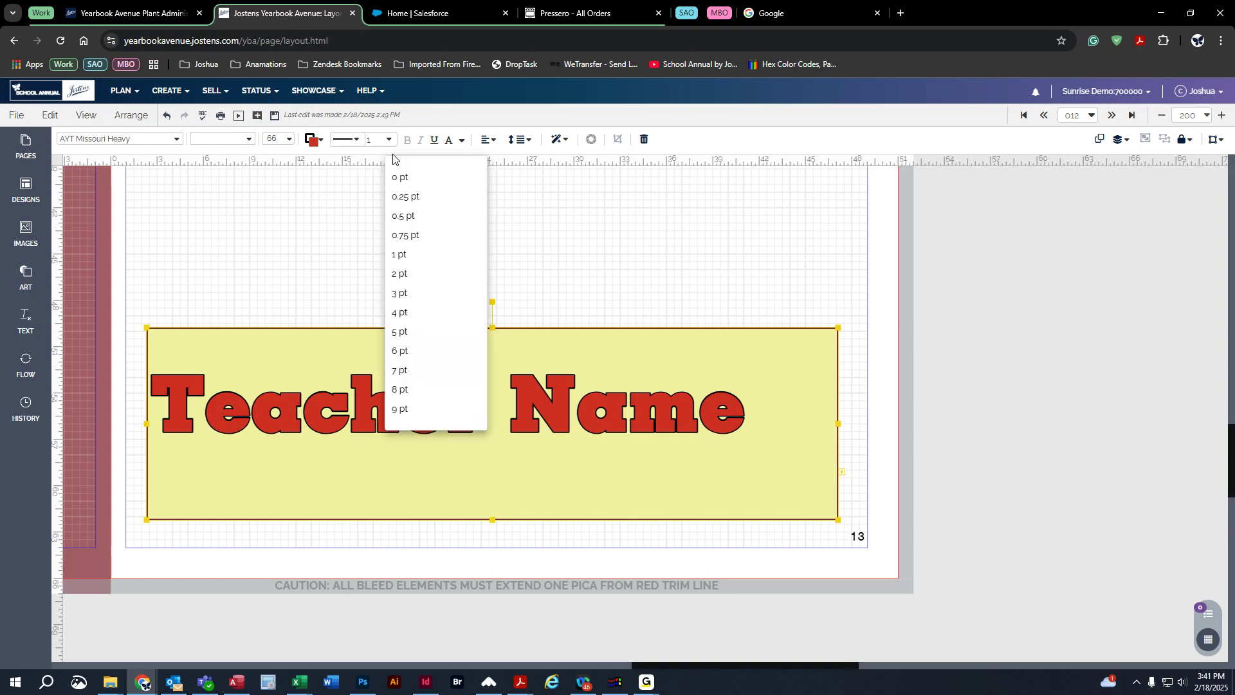
pyautogui.click(413, 331)
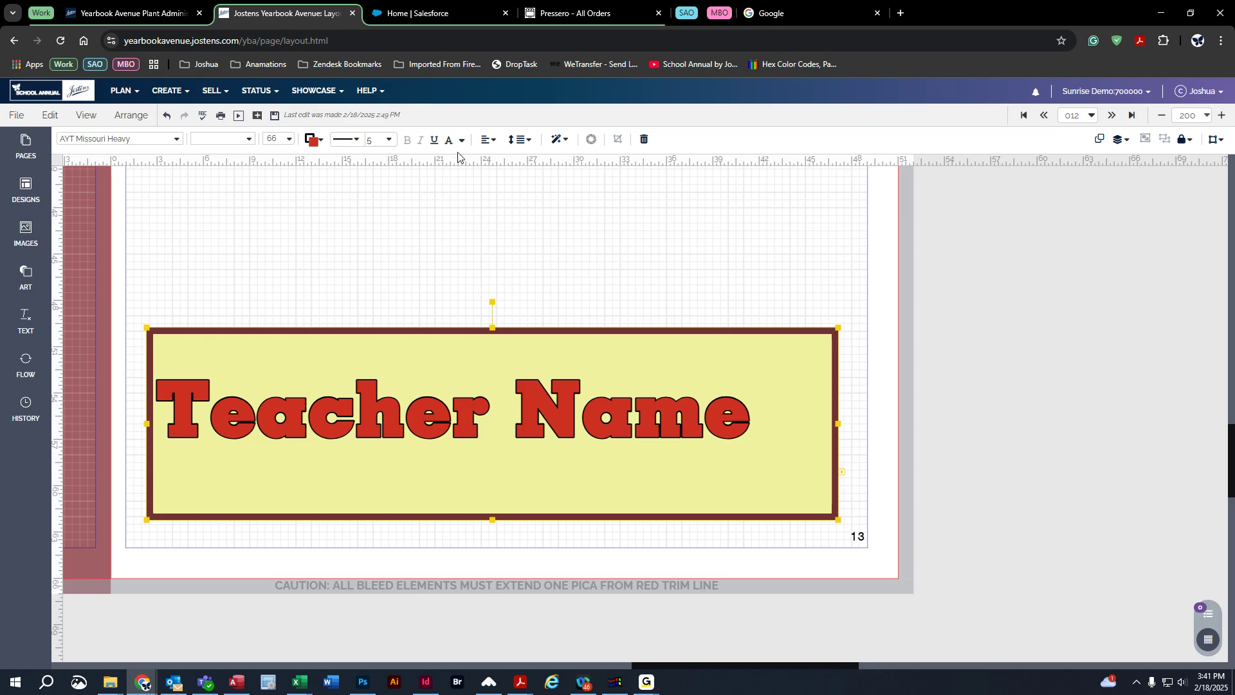
# Center the "Teacher Name" text horizontally and vertically inside its box
pyautogui.click(496, 143)
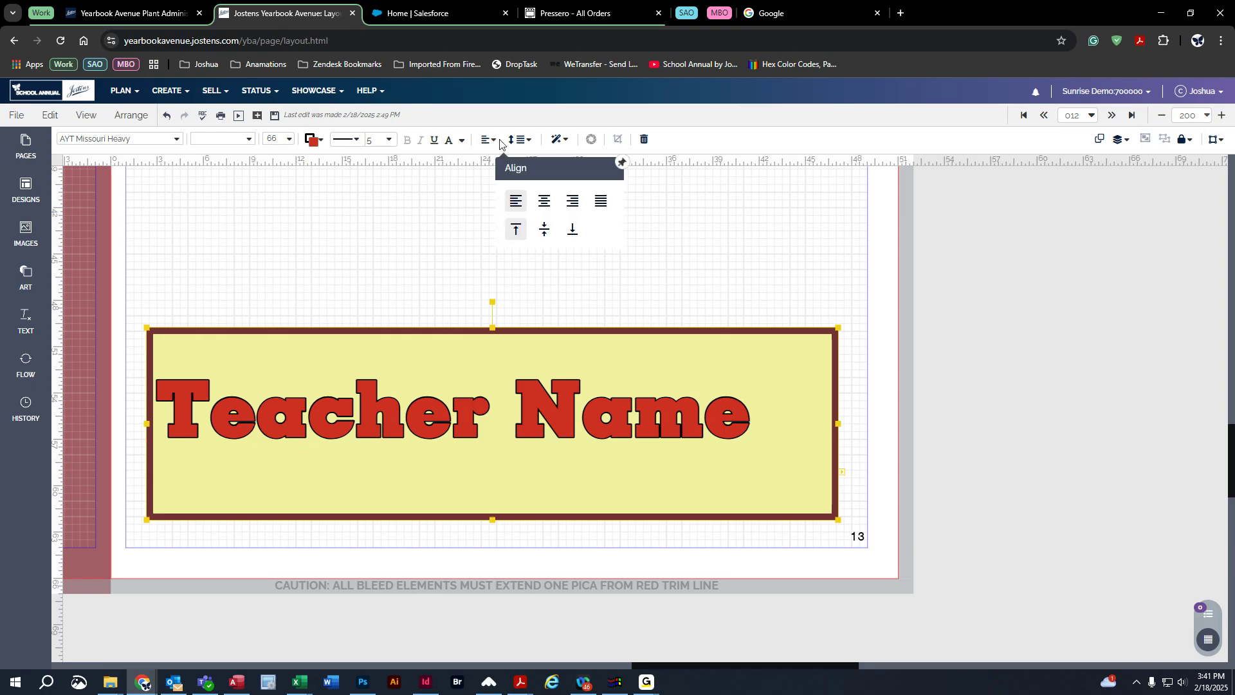
pyautogui.click(546, 206)
pyautogui.click(545, 230)
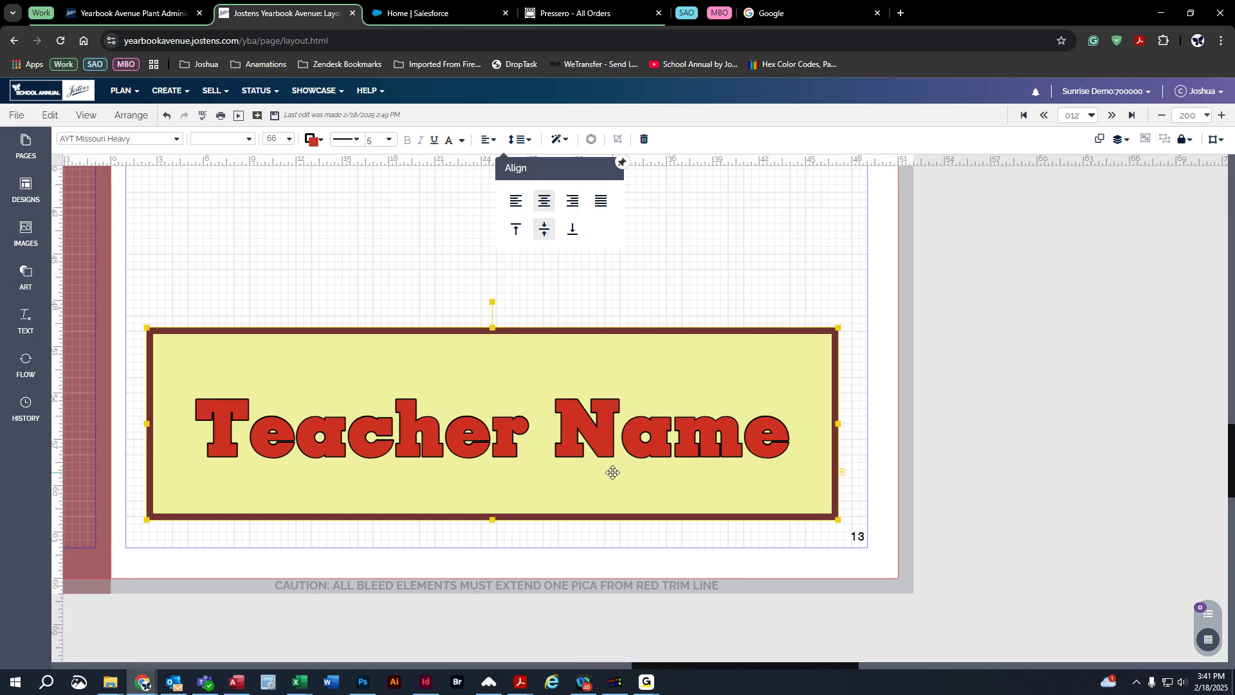
# Add a drop shadow to the "Teacher Name" box with distance 7, degree 45, opacity 68 and blur 9
pyautogui.click(558, 139)
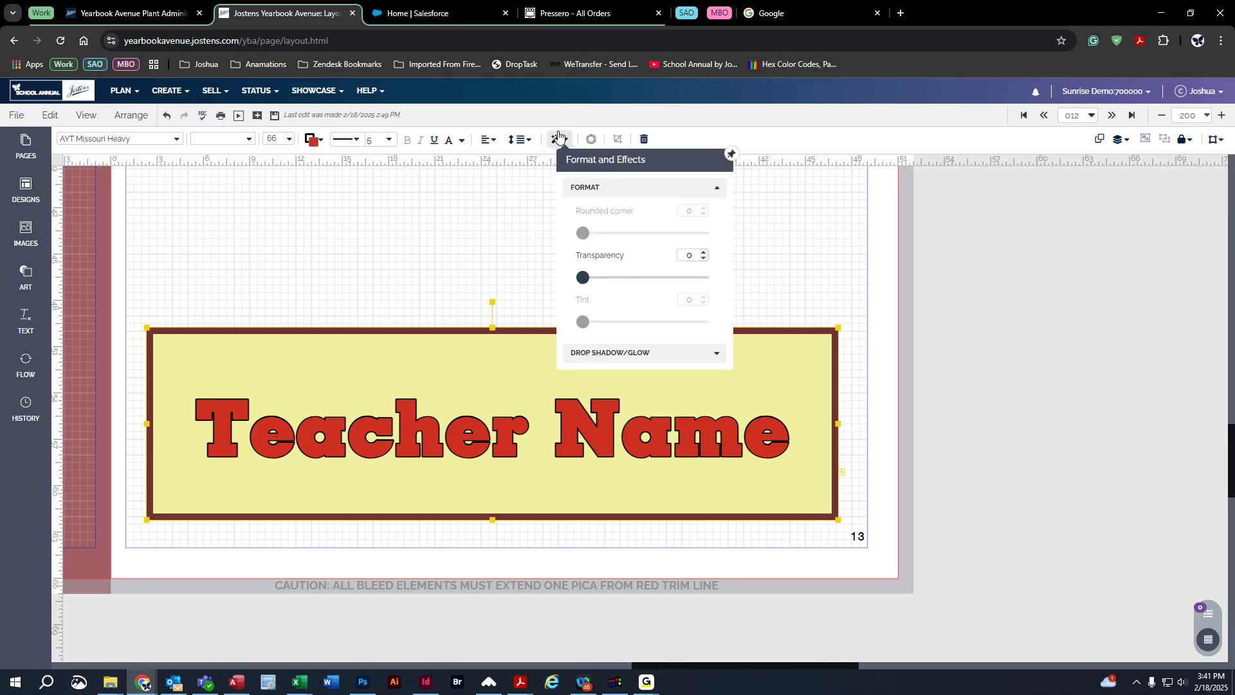
pyautogui.moveTo(582, 277); pyautogui.dragTo(599, 341)
pyautogui.click(614, 358)
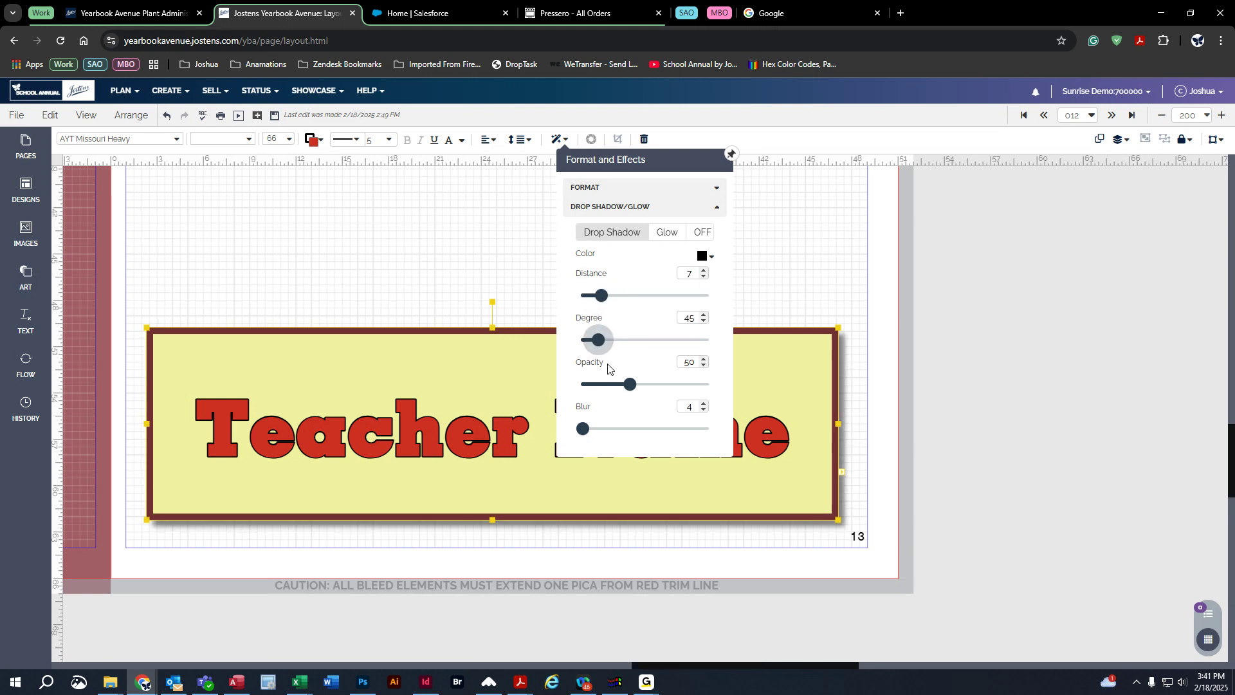
pyautogui.moveTo(630, 384); pyautogui.dragTo(660, 390)
pyautogui.moveTo(583, 429); pyautogui.dragTo(620, 440)
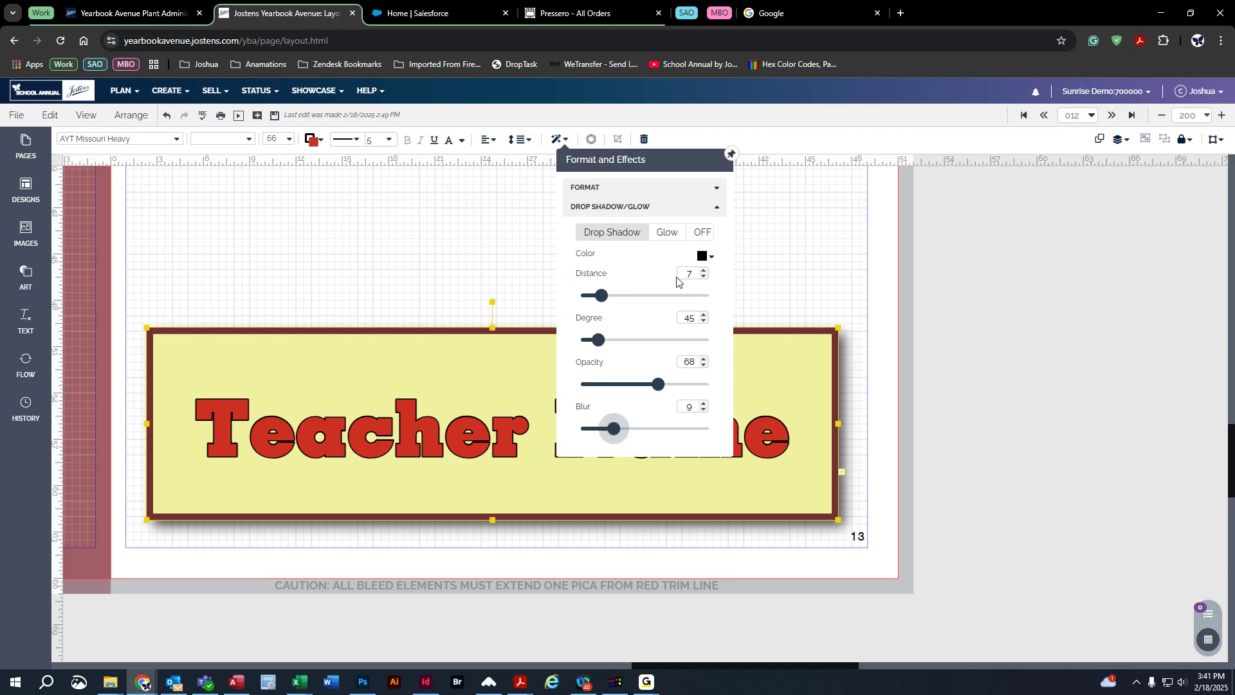
# Try the drop shadow in the page's pale yellow-green, and change it to the red used on the page
pyautogui.click(706, 259)
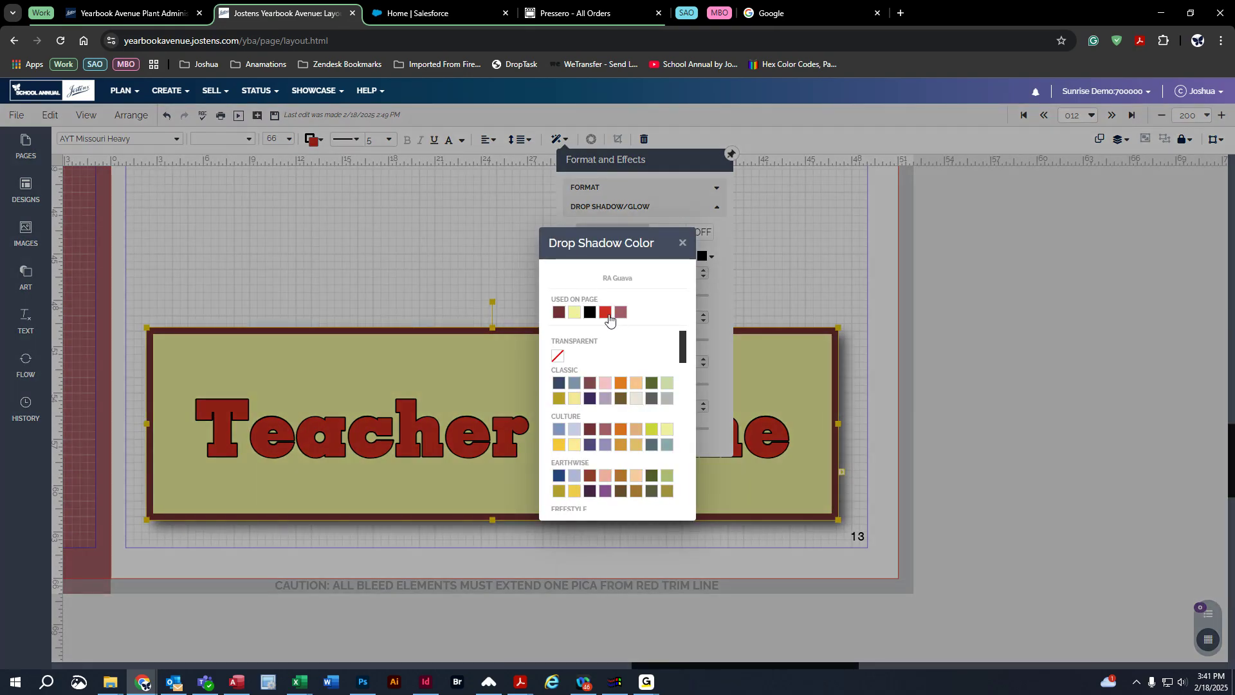
pyautogui.click(578, 313)
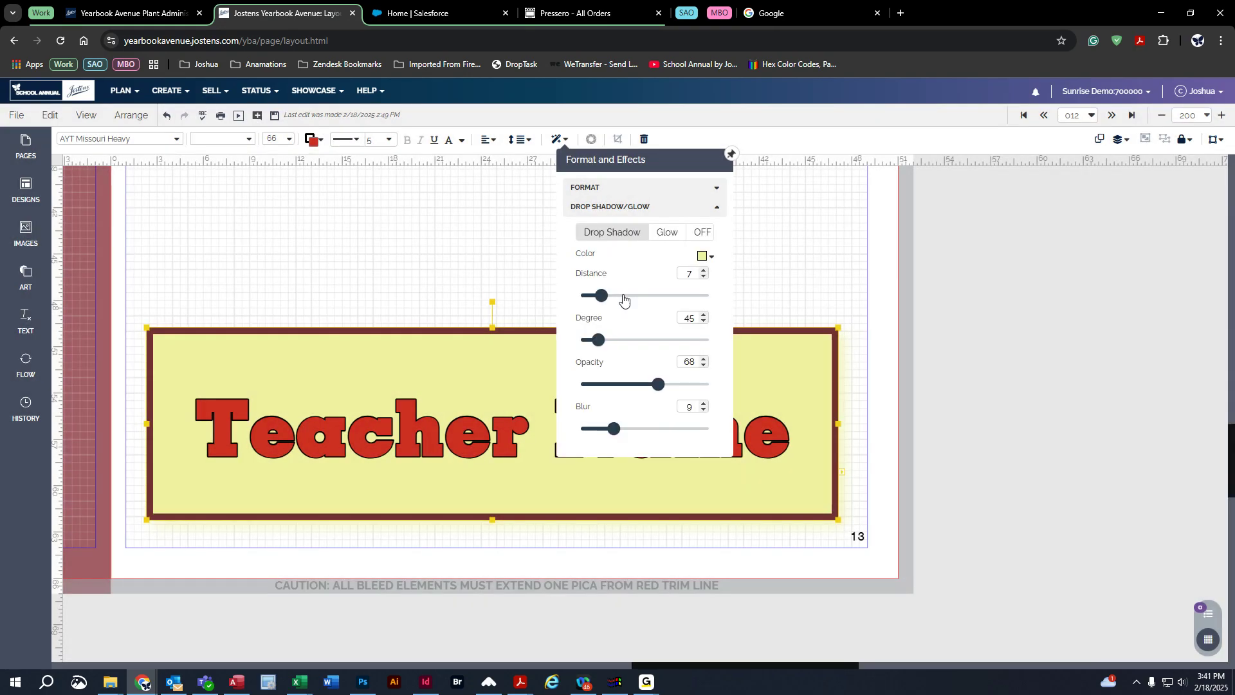
pyautogui.click(703, 256)
pyautogui.click(605, 314)
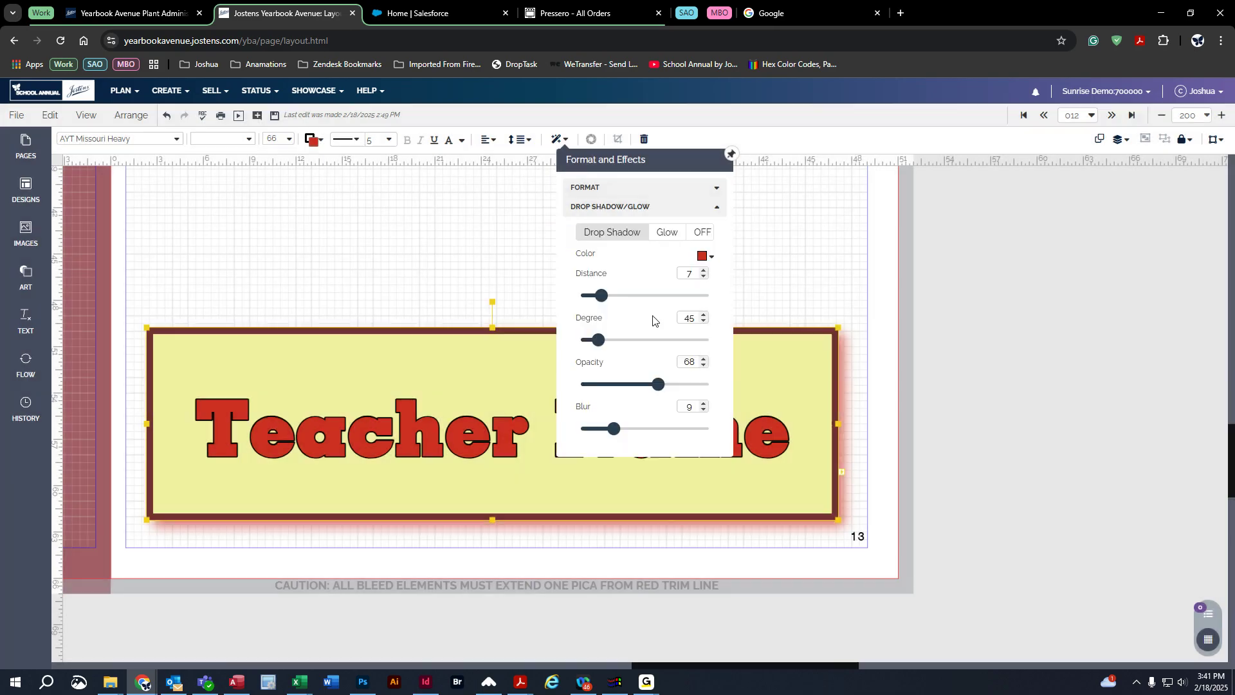
# Try a red glow with opacity 99 and blur 19 around the "Teacher Name" box, and turn the effect off
pyautogui.click(666, 235)
pyautogui.moveTo(632, 309); pyautogui.dragTo(753, 303)
pyautogui.moveTo(638, 340); pyautogui.dragTo(680, 343)
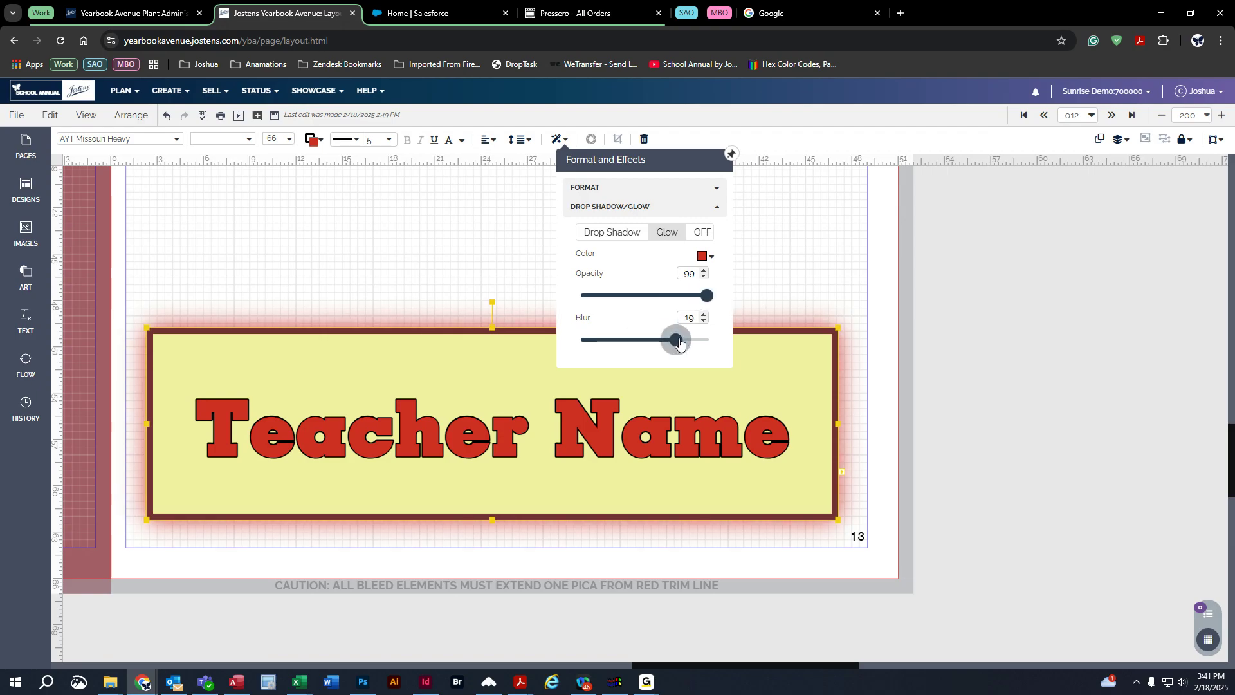
pyautogui.click(710, 231)
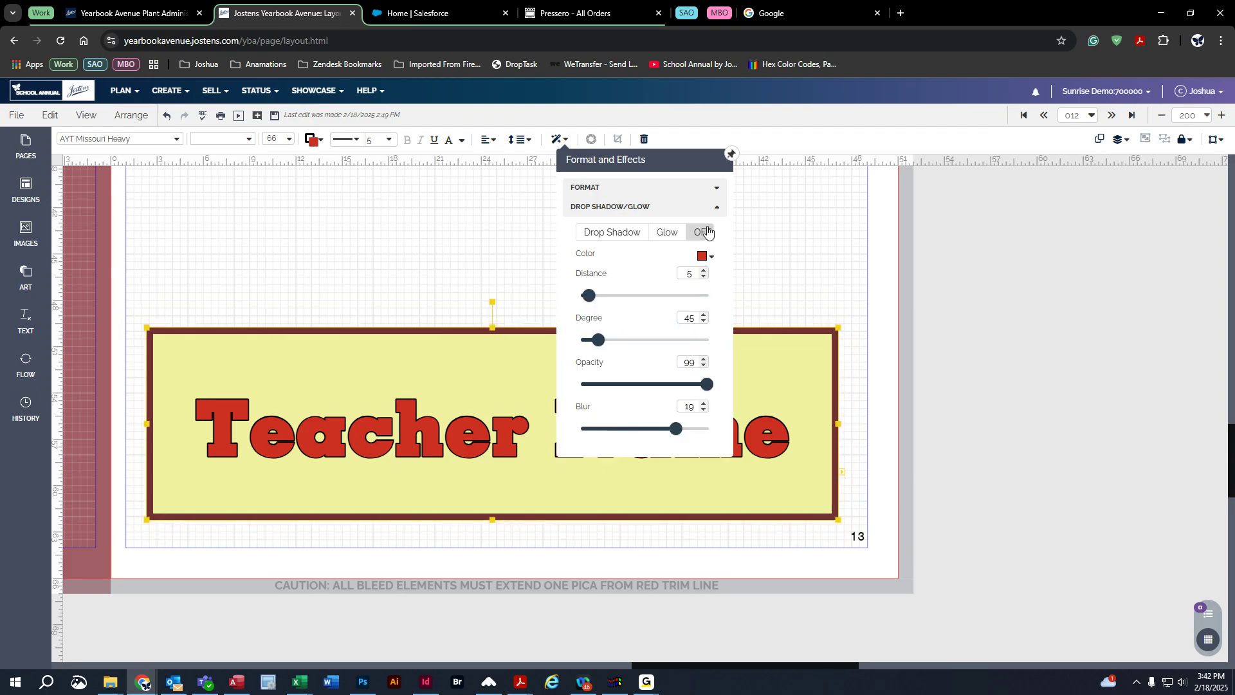
pyautogui.click(561, 138)
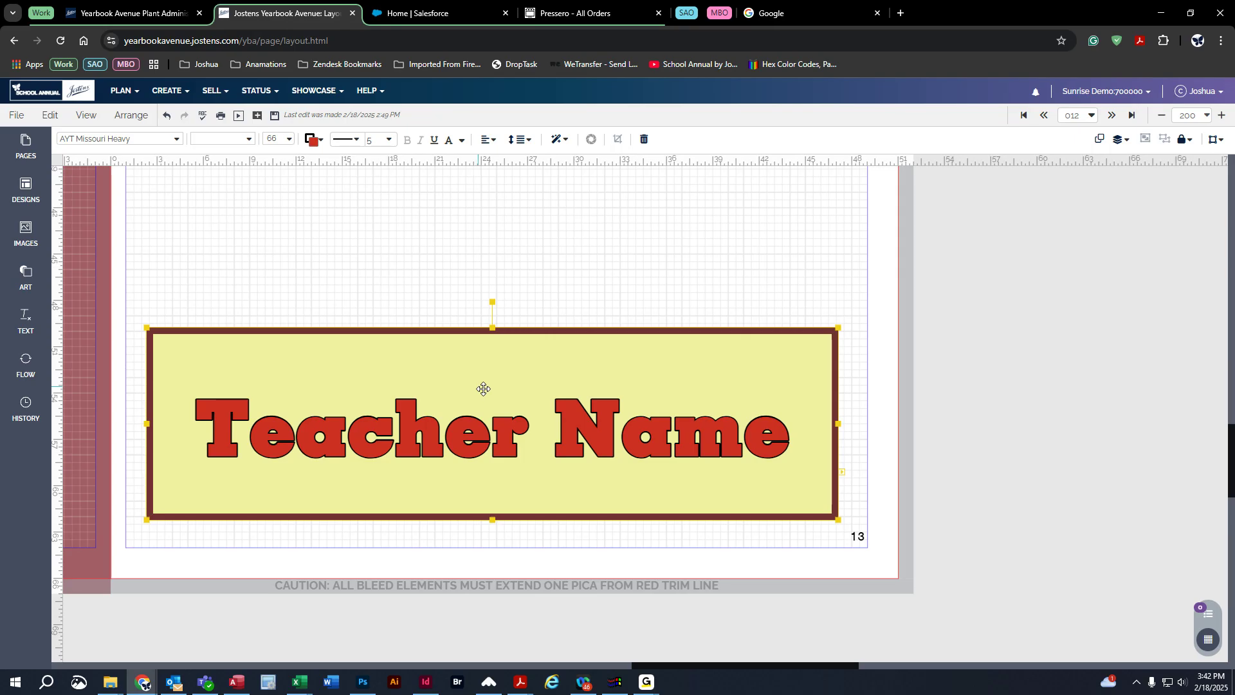
# Restore page 12 to its 9/25/2024 9:28 AM version from the older versions in the page history
pyautogui.moveTo(802, 666); pyautogui.dragTo(716, 666)
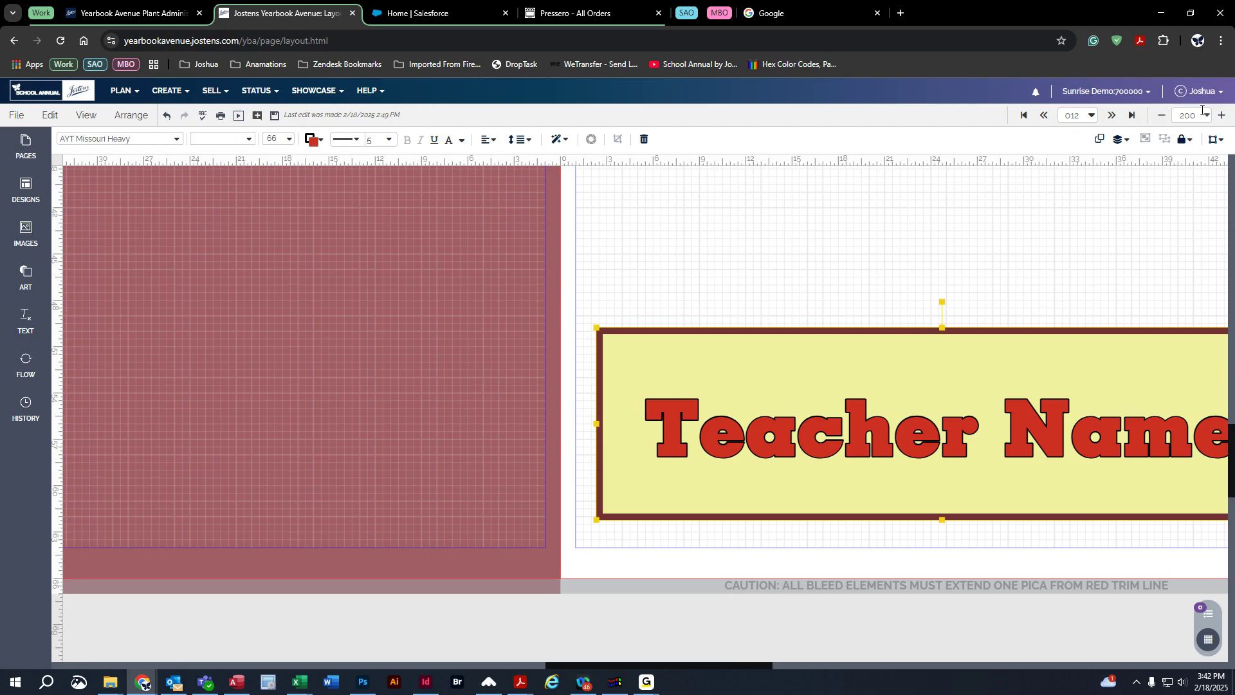
pyautogui.click(1189, 115)
pyautogui.click(1168, 148)
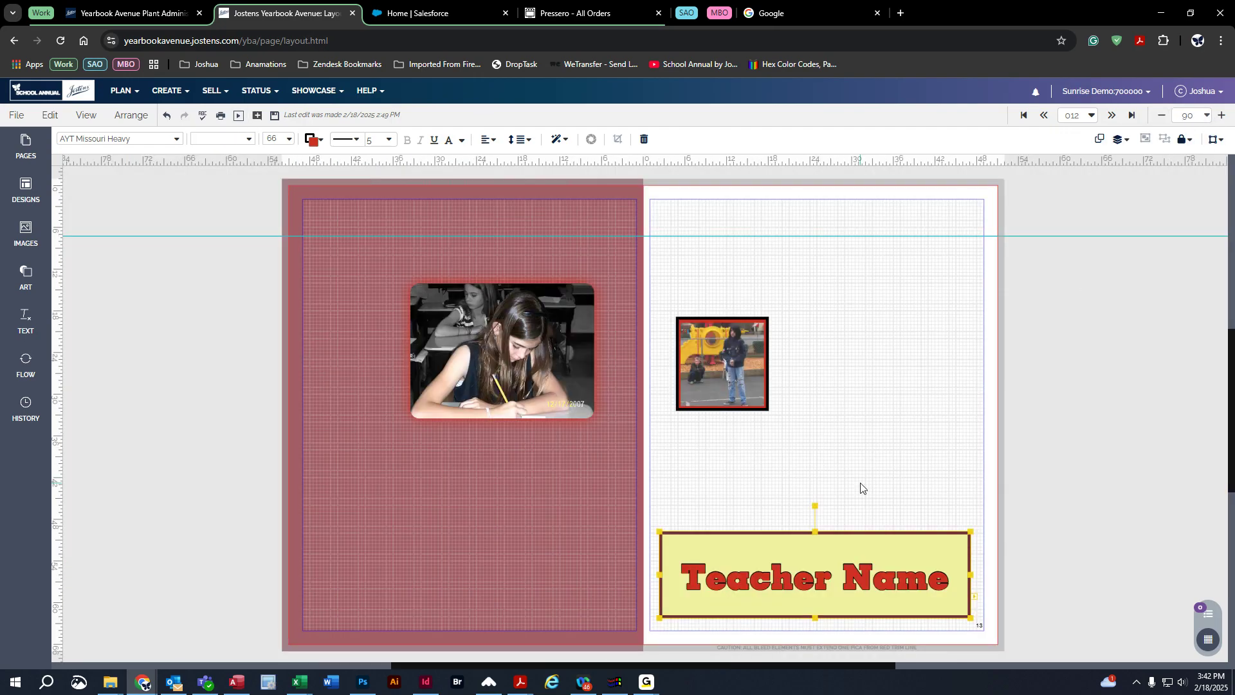
pyautogui.click(37, 412)
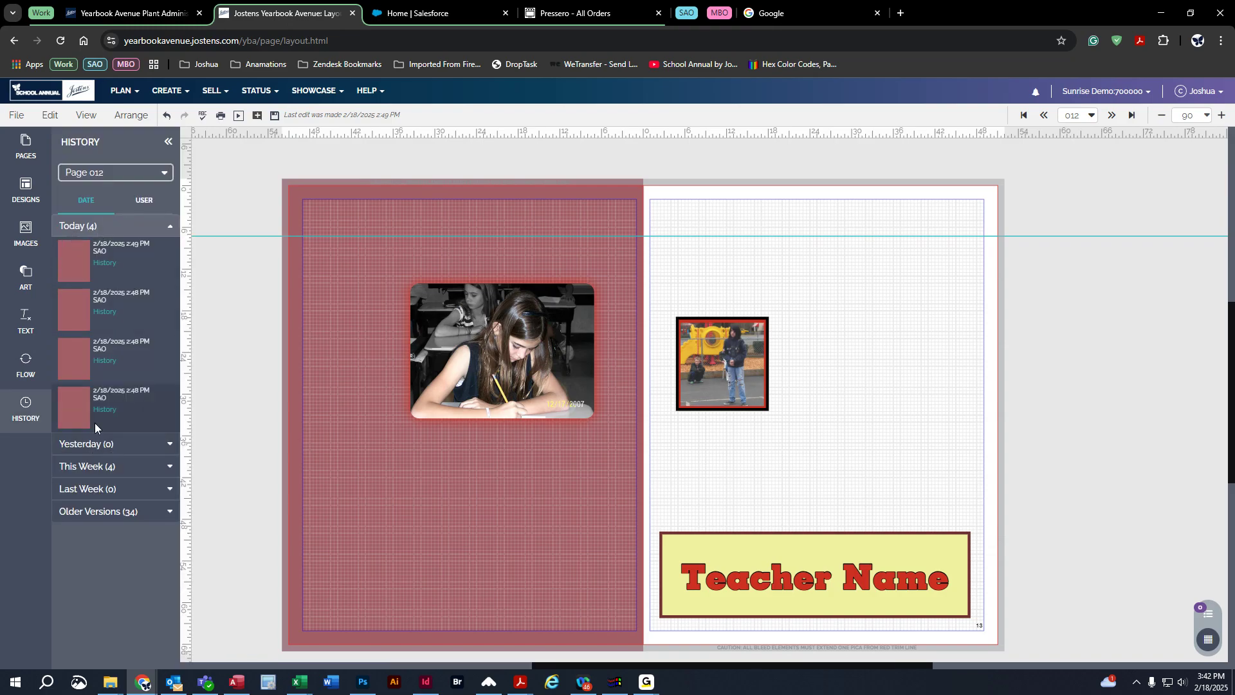
pyautogui.click(113, 468)
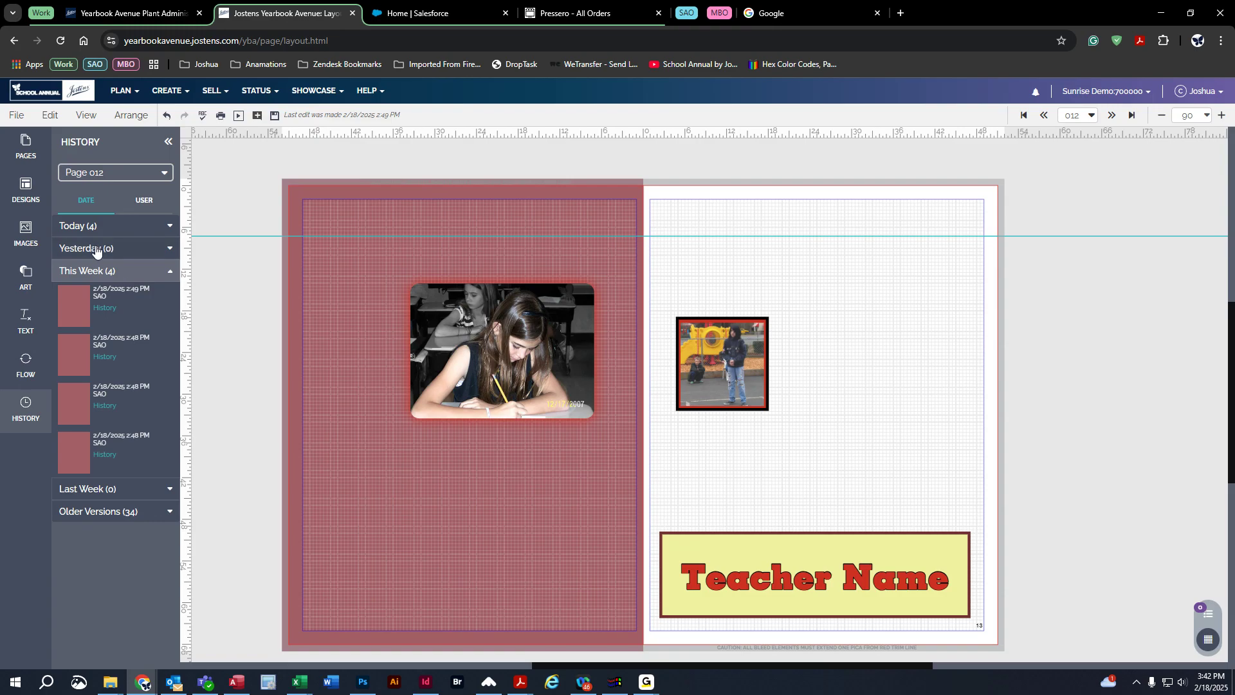
pyautogui.click(128, 520)
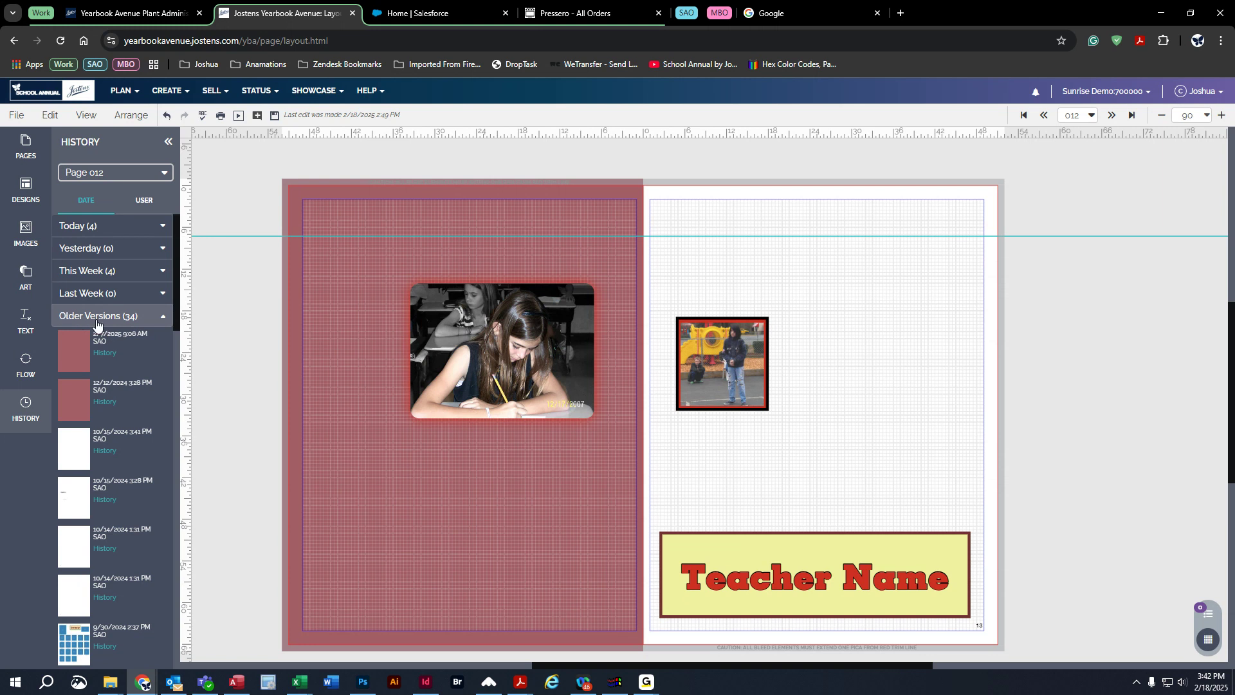
pyautogui.scroll(-3, 97, 394)
pyautogui.scroll(-6, 98, 394)
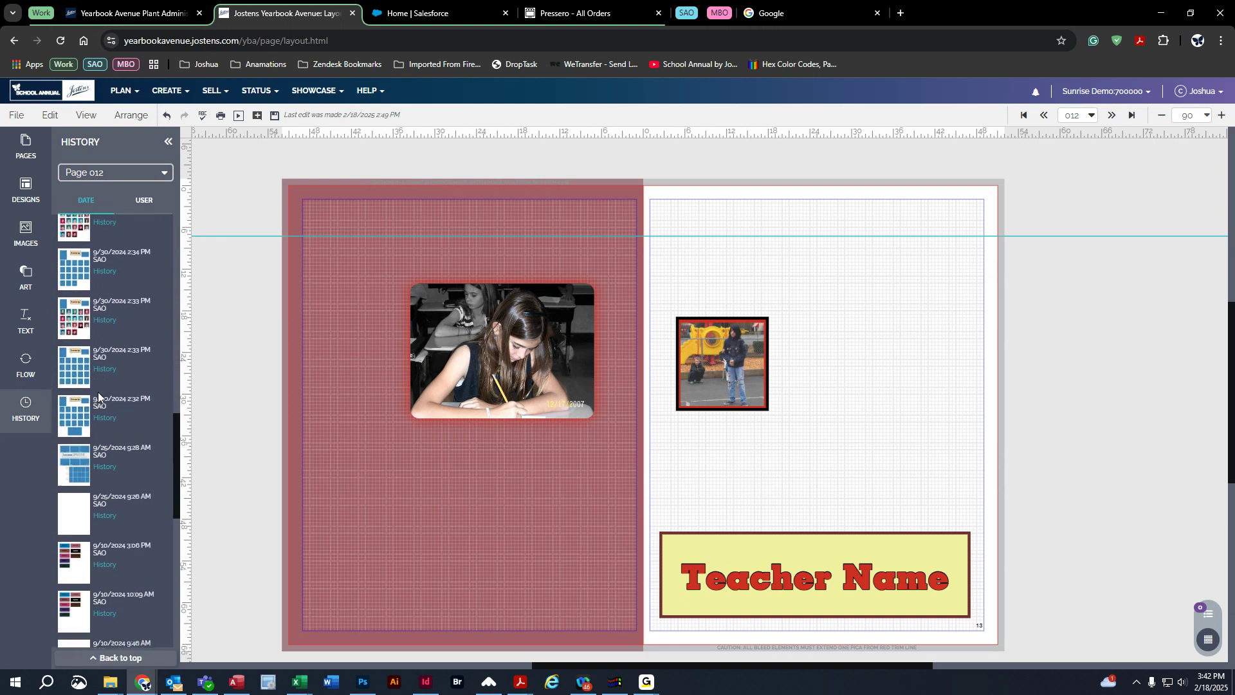
pyautogui.scroll(-6, 98, 394)
pyautogui.scroll(-2, 116, 446)
pyautogui.scroll(5, 80, 422)
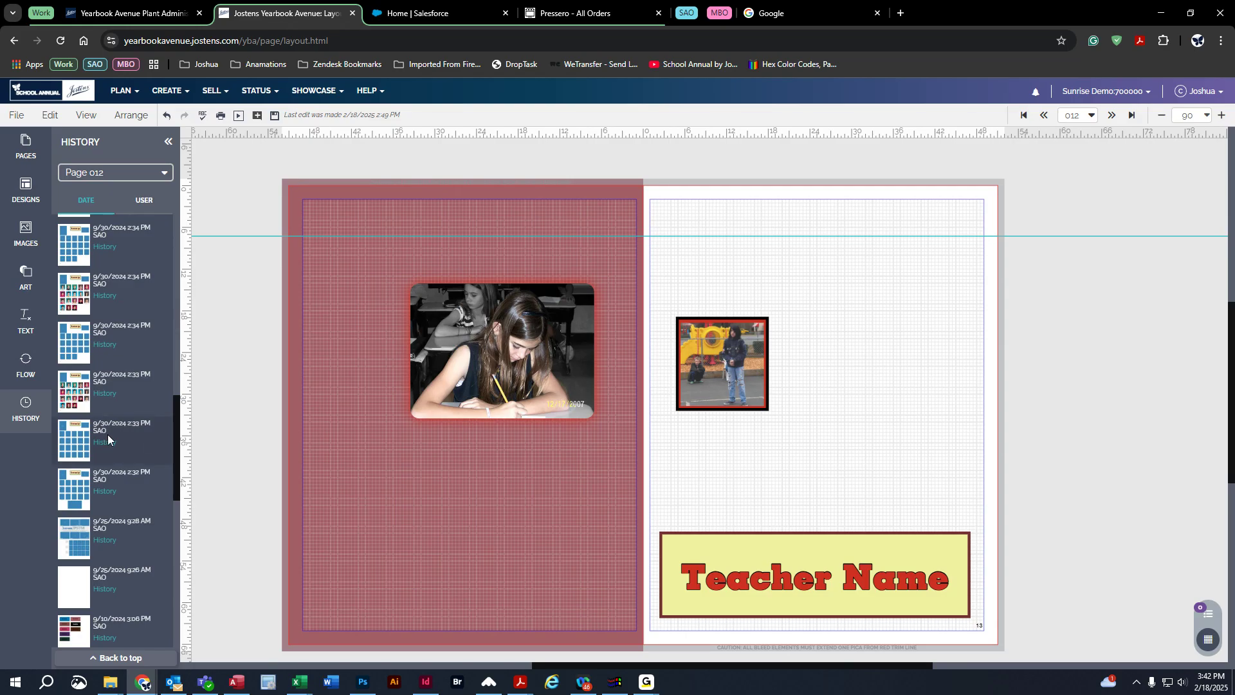
pyautogui.moveTo(77, 527); pyautogui.dragTo(476, 336)
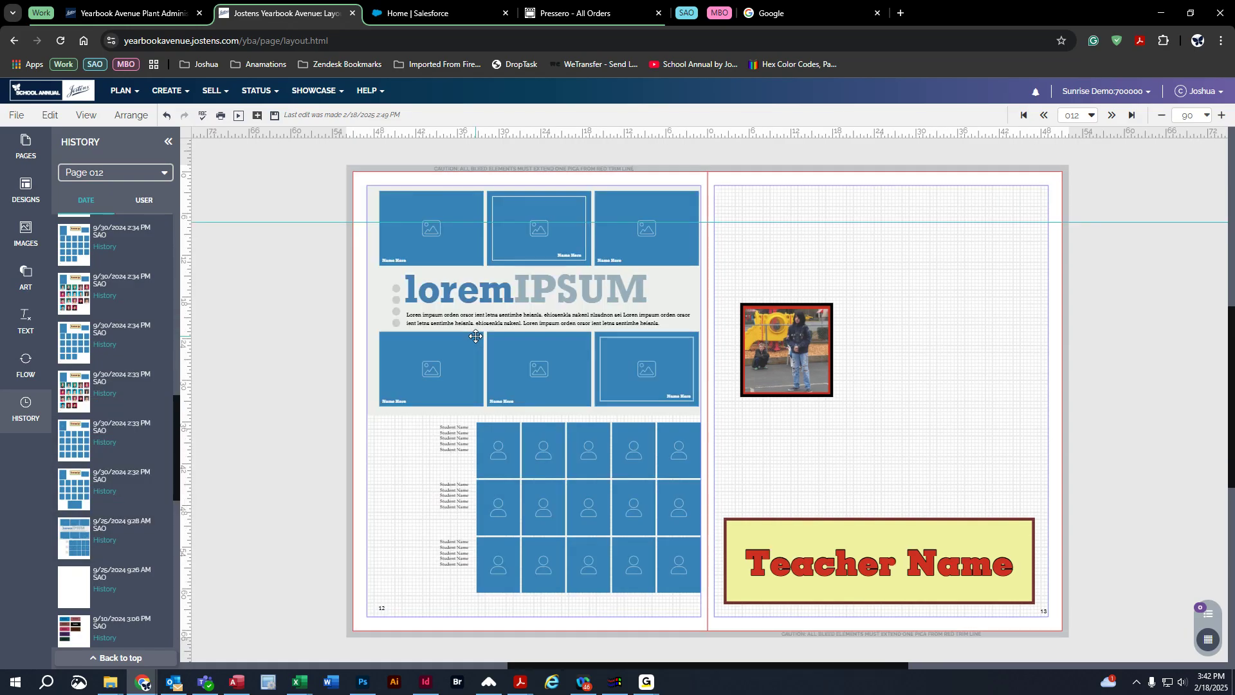
# Restore page 13 to its 9/30/2024 2:44 PM version from the page history and close the history
pyautogui.click(95, 174)
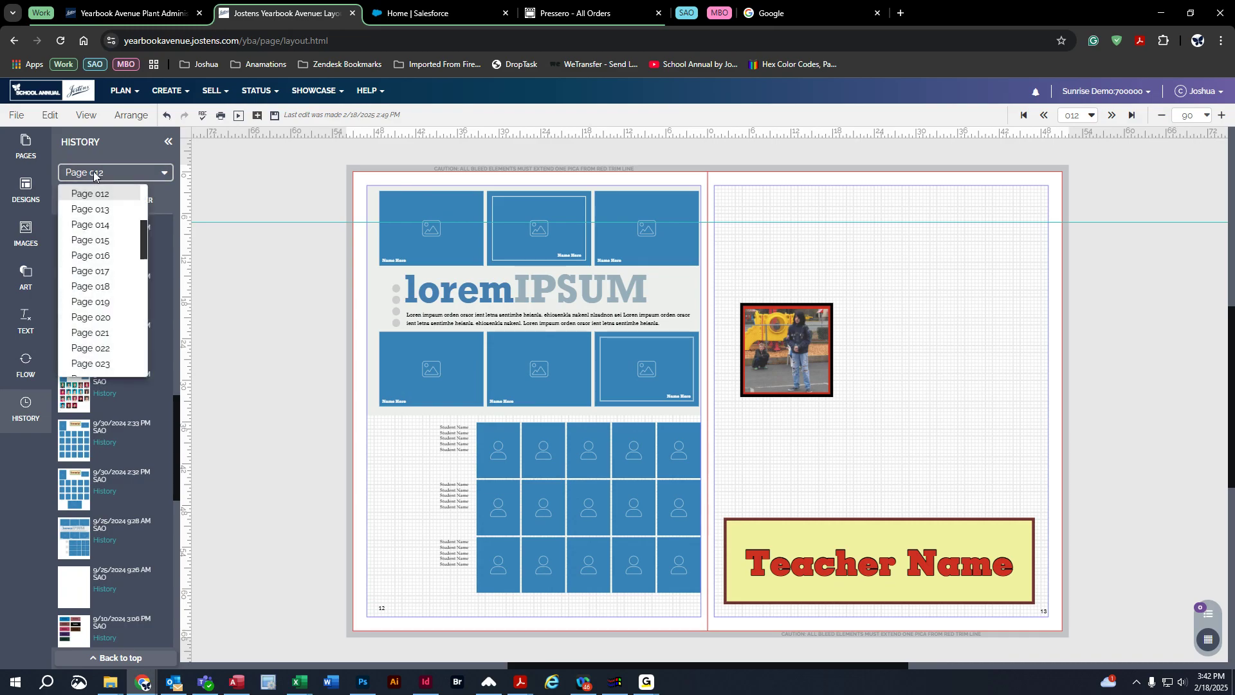
pyautogui.click(122, 208)
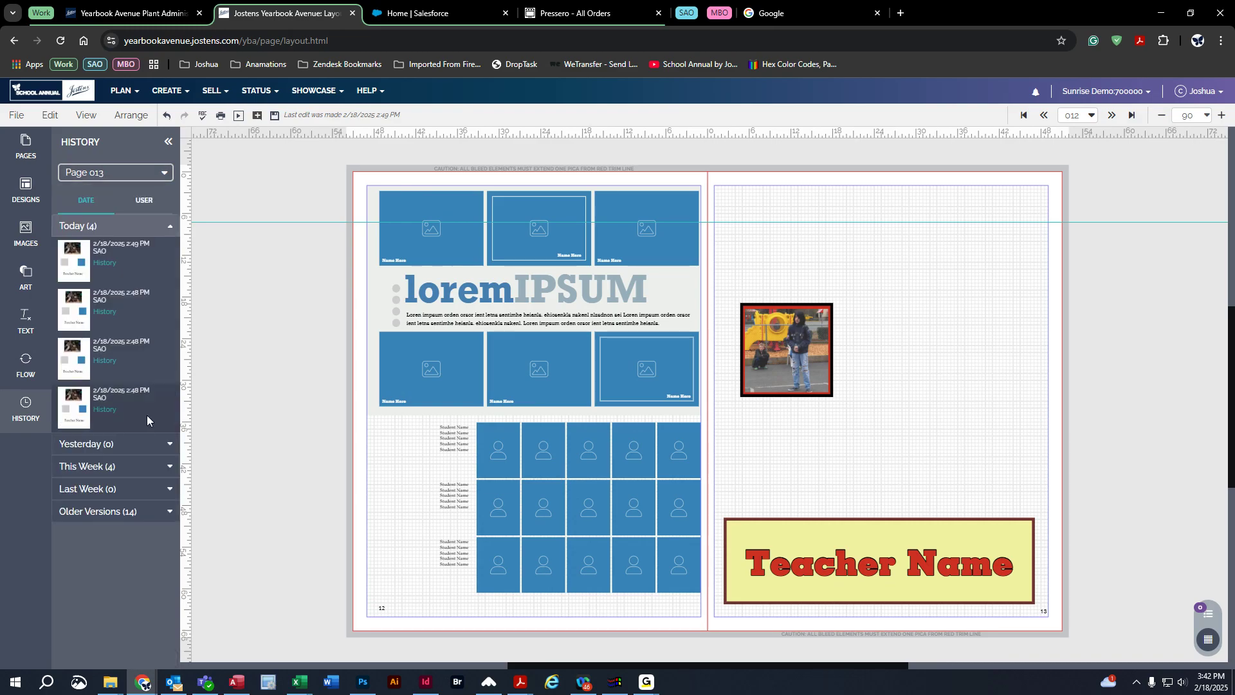
pyautogui.click(133, 509)
pyautogui.scroll(-5, 118, 501)
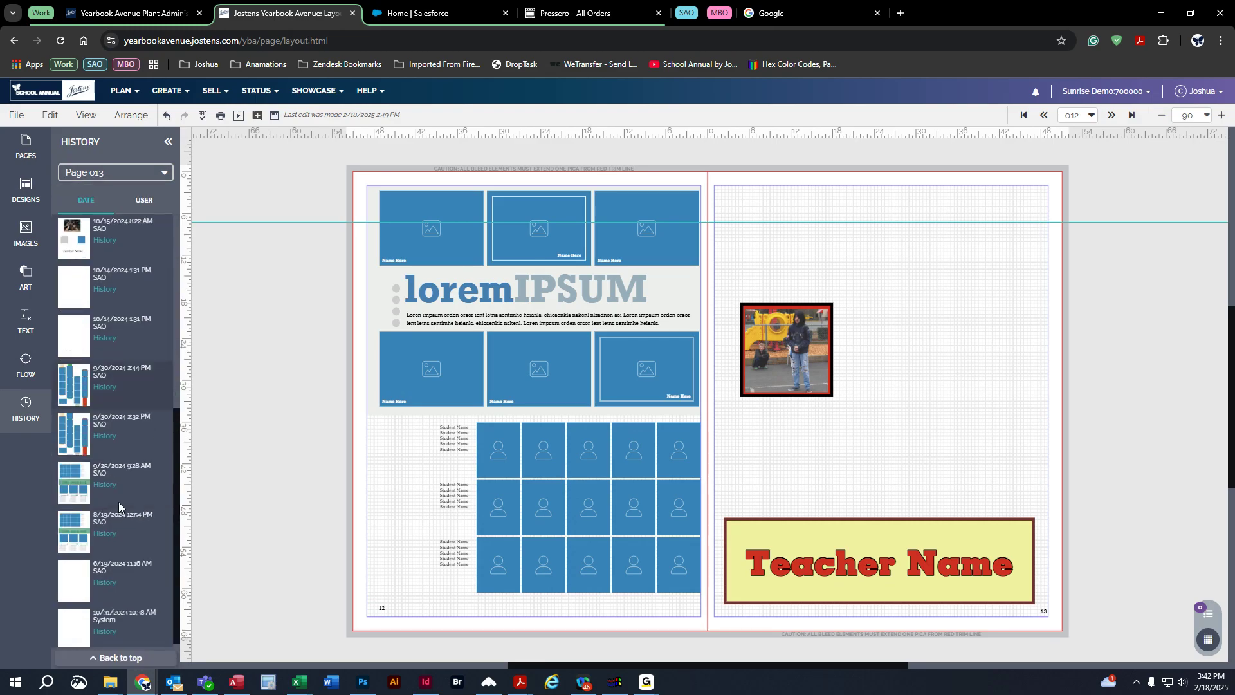
pyautogui.moveTo(74, 379); pyautogui.dragTo(847, 353)
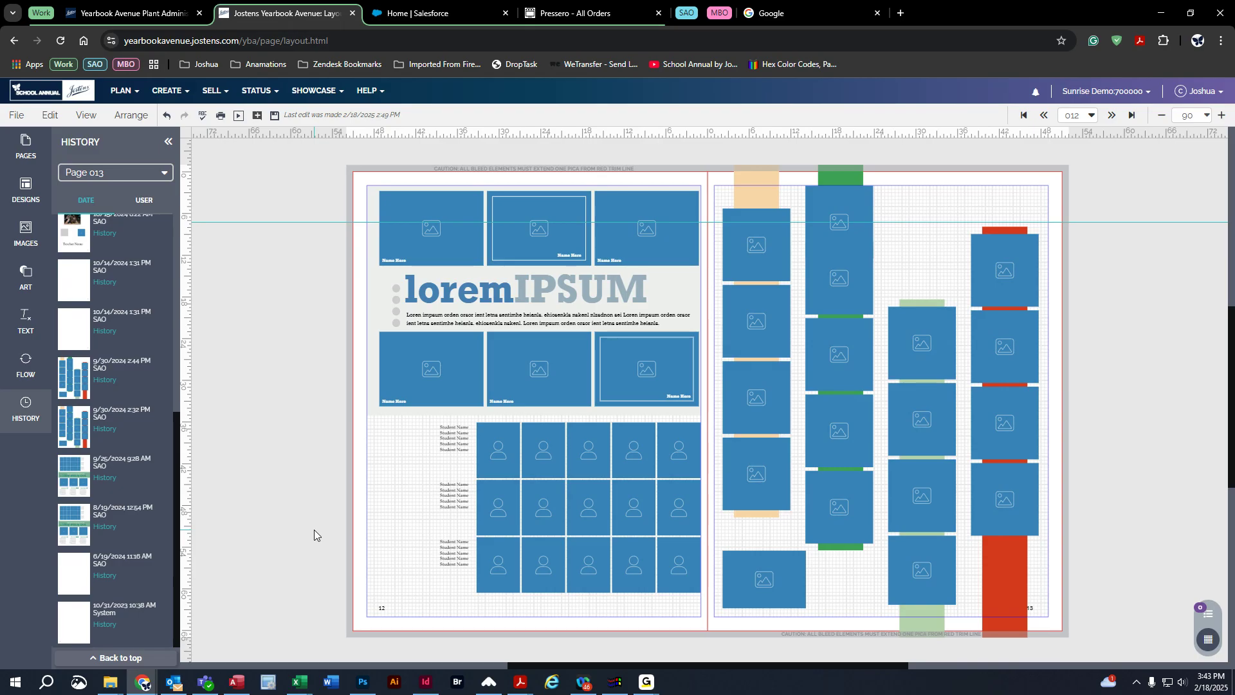
pyautogui.moveTo(172, 449); pyautogui.dragTo(186, 156)
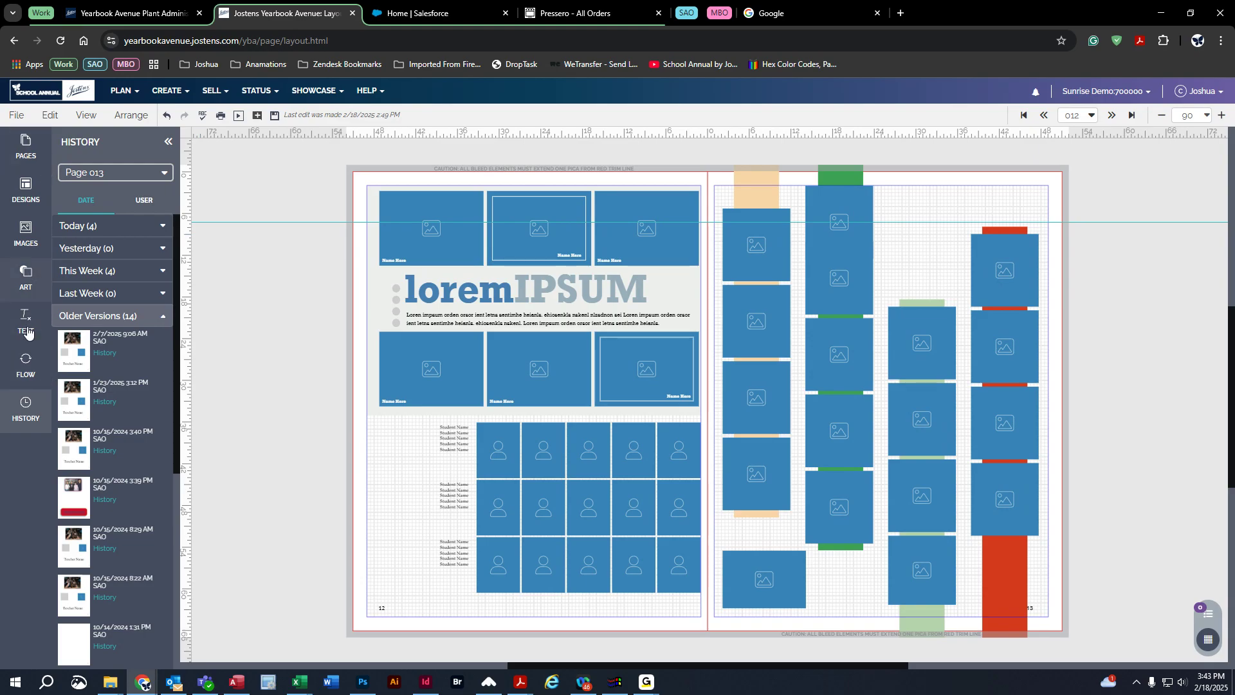
pyautogui.click(32, 409)
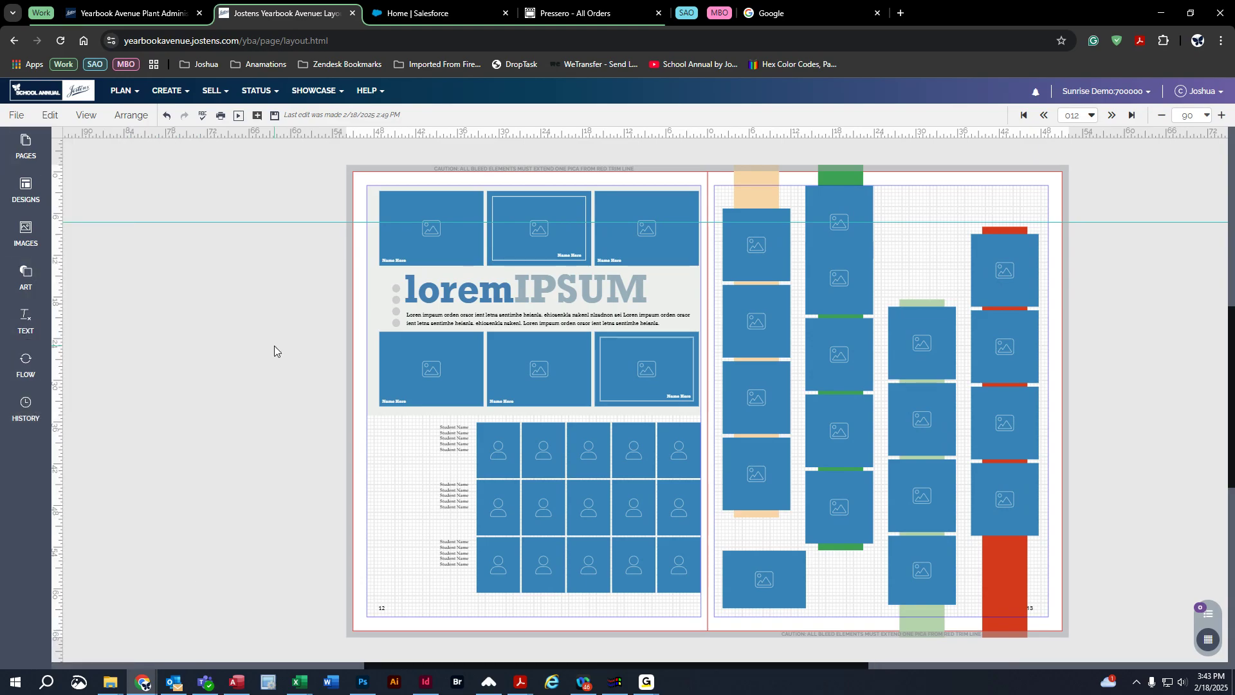